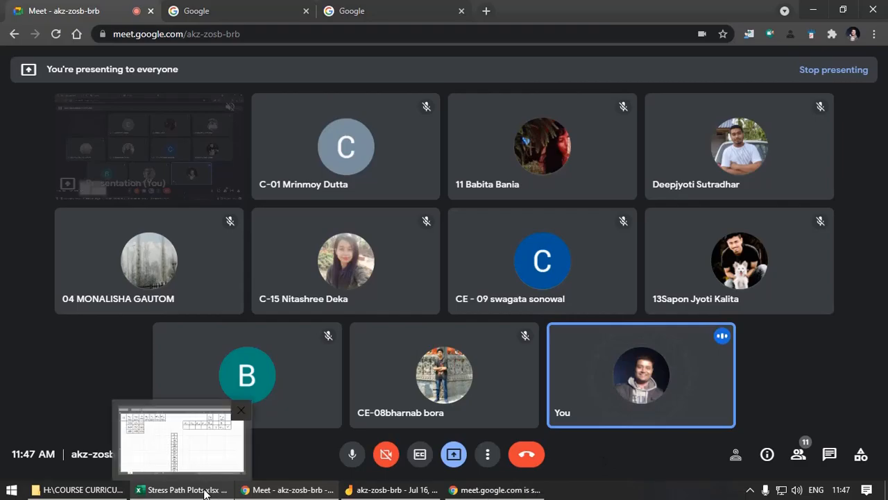
# Step: Read question 11 in the Adv Geo Engg Assignment PDF, including the CU test table and the tasks below it
pyautogui.click(205, 492)
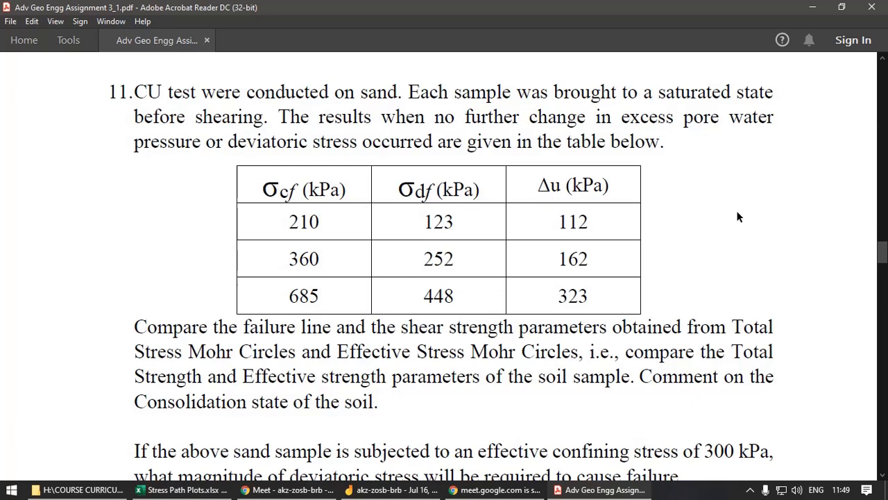
pyautogui.scroll(-1, 738, 215)
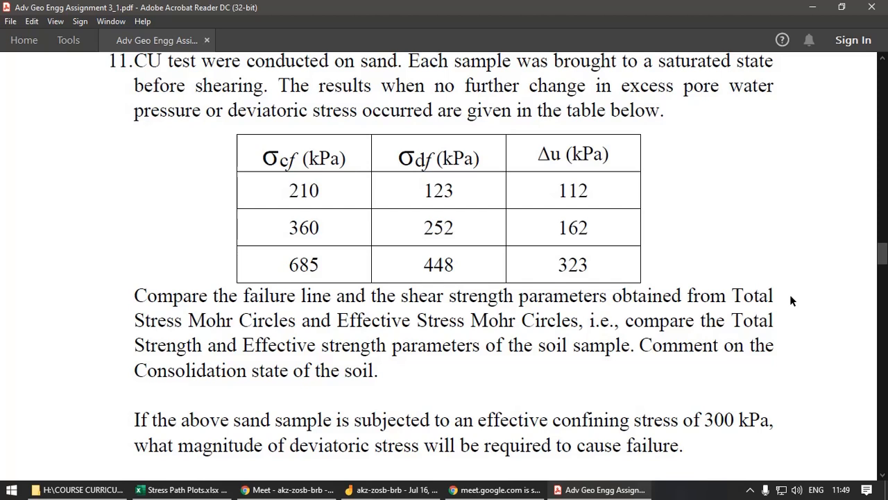
pyautogui.scroll(-1, 790, 300)
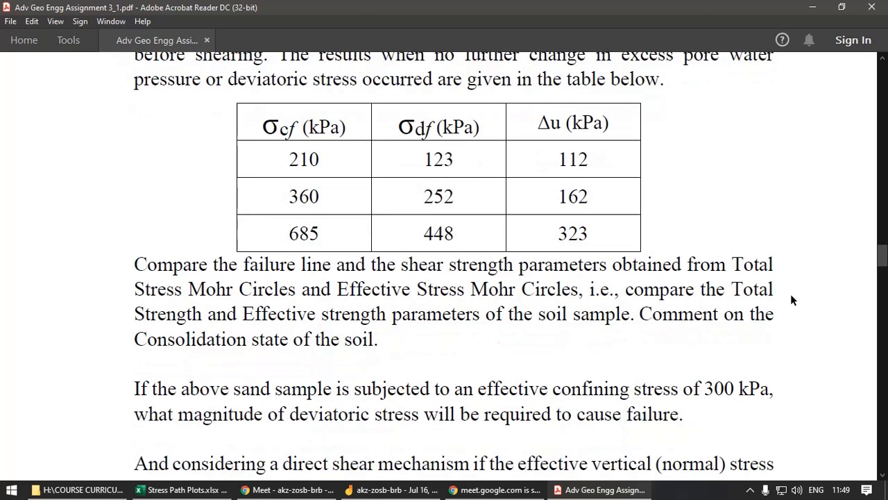
pyautogui.scroll(-1, 782, 306)
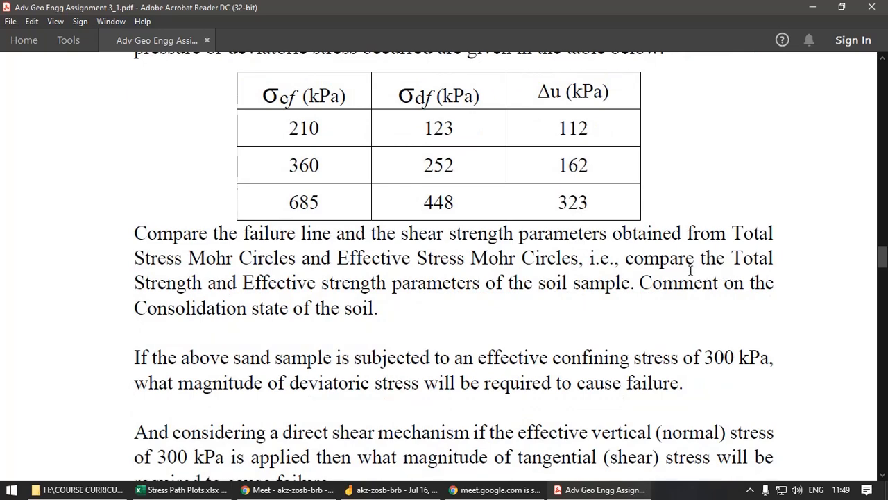
pyautogui.scroll(-1, 693, 272)
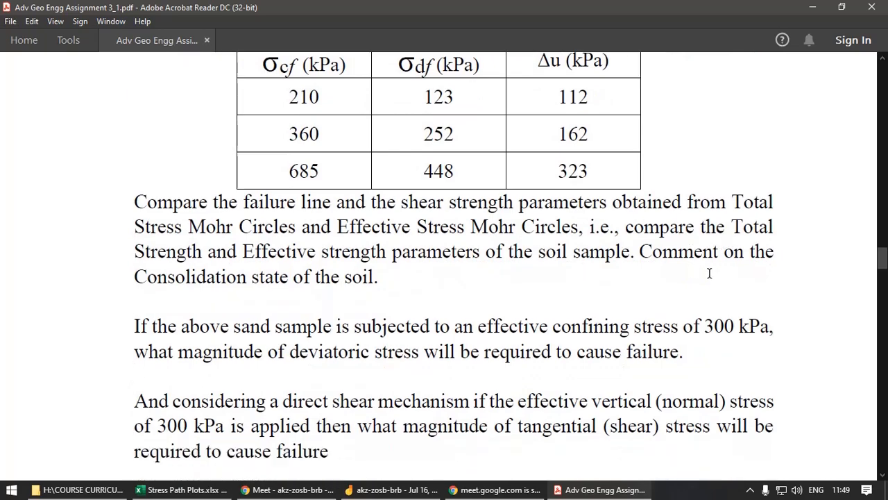
pyautogui.scroll(-4, 709, 273)
pyautogui.scroll(5, 709, 272)
pyautogui.scroll(1, 643, 324)
pyautogui.scroll(-1, 643, 326)
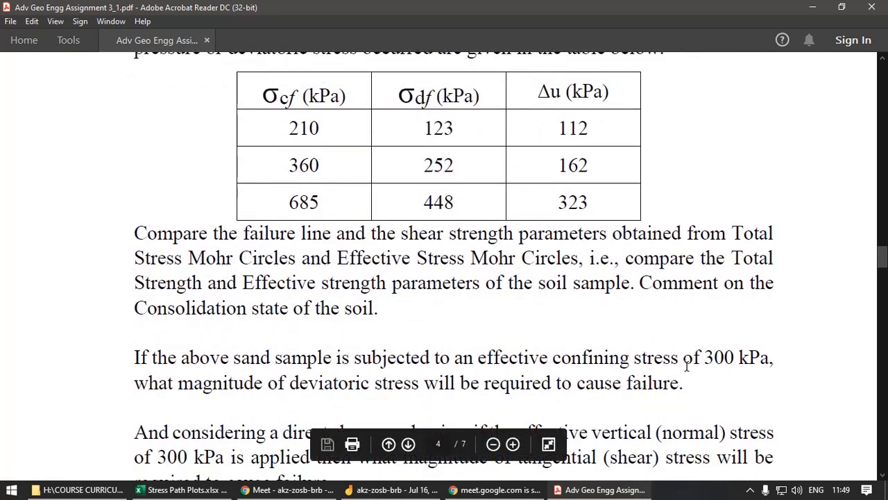
pyautogui.scroll(2, 752, 348)
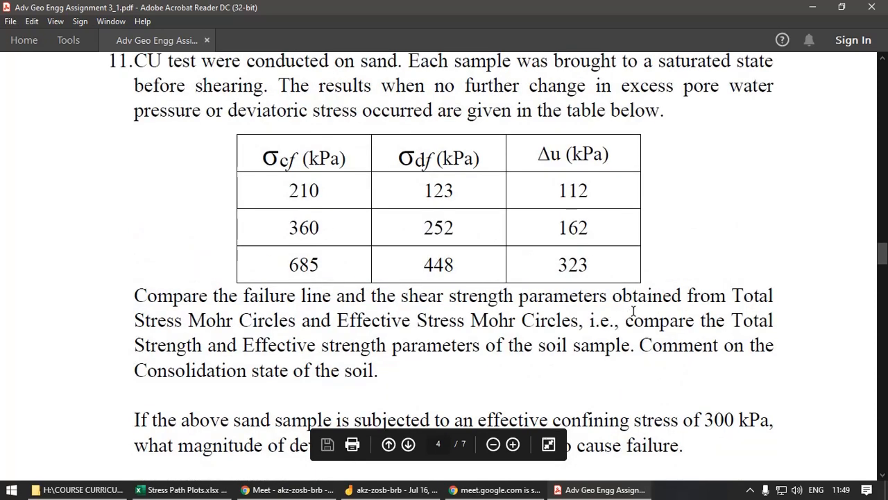
pyautogui.scroll(1, 634, 311)
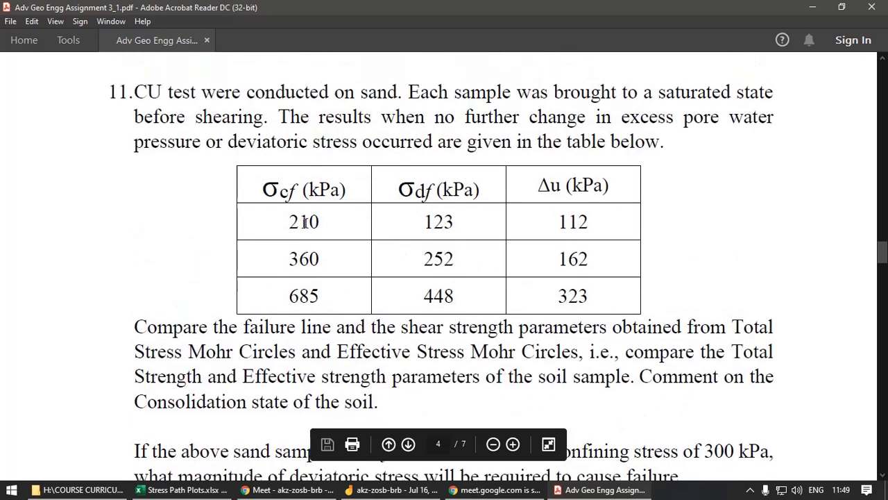
# Step: Switch to the Stress Path Plots workbook in Excel and examine the σcf, σdf and Δu data on sheet Q 11
pyautogui.click(182, 490)
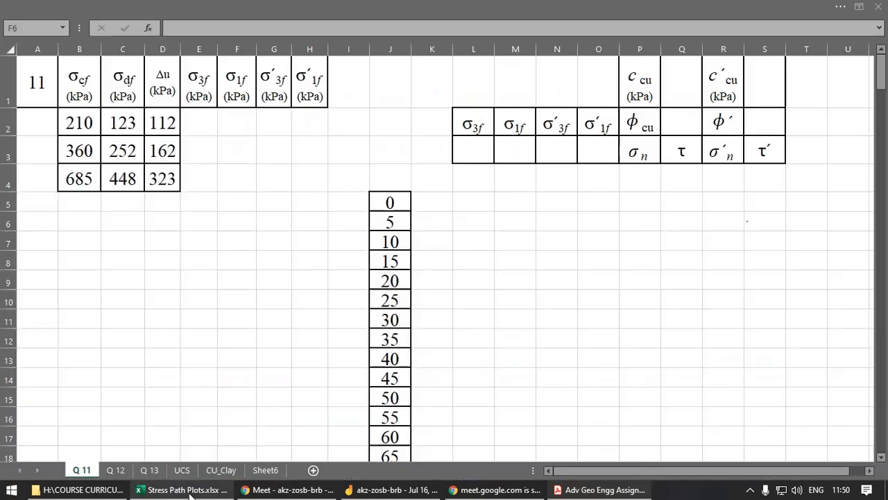
pyautogui.click(199, 205)
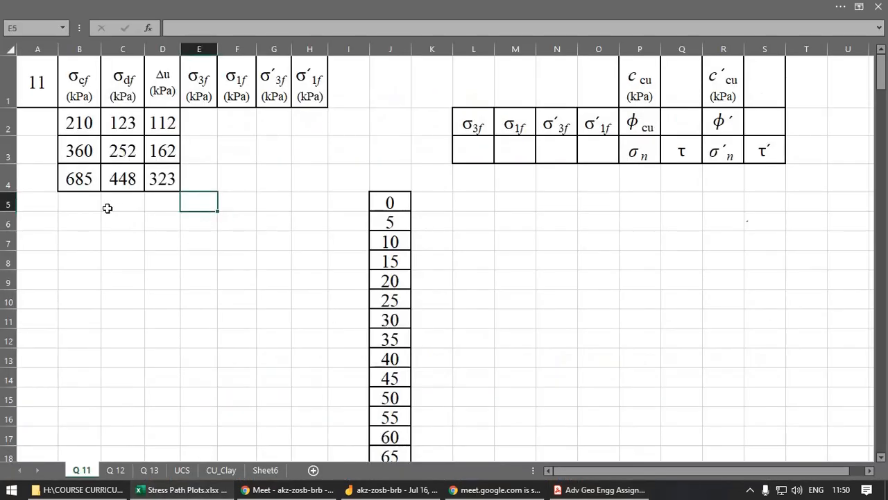
pyautogui.click(202, 129)
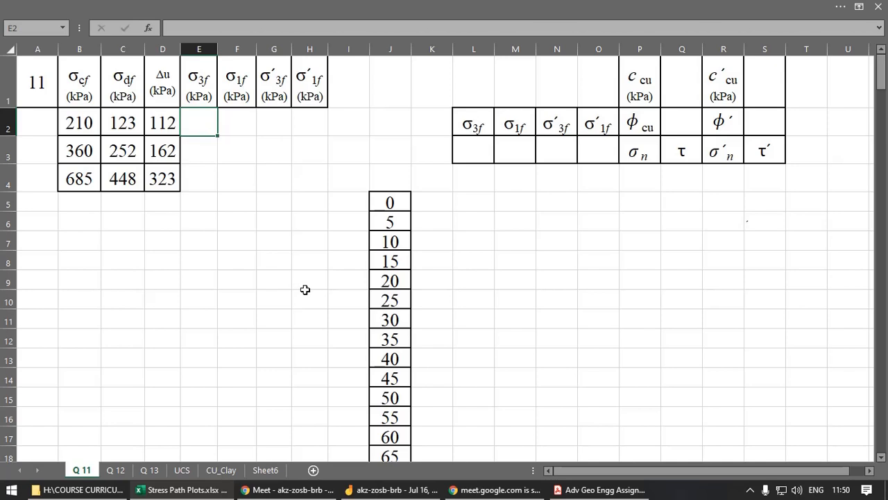
pyautogui.click(291, 489)
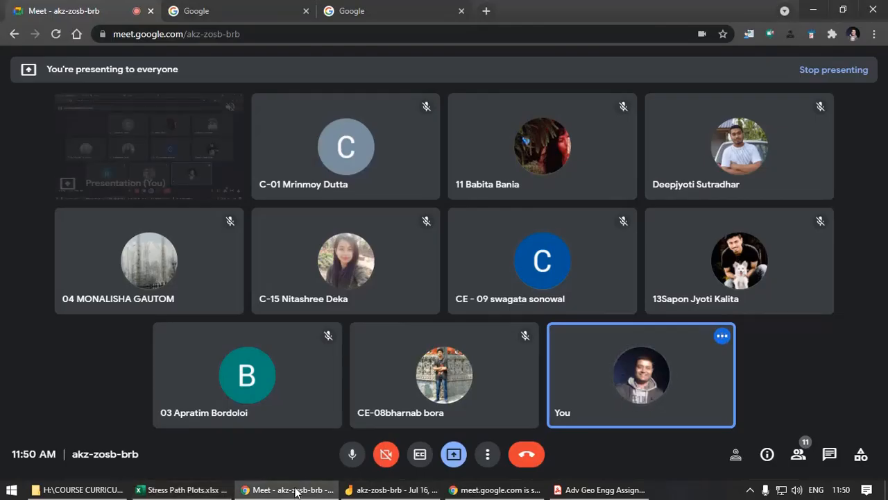
pyautogui.click(184, 490)
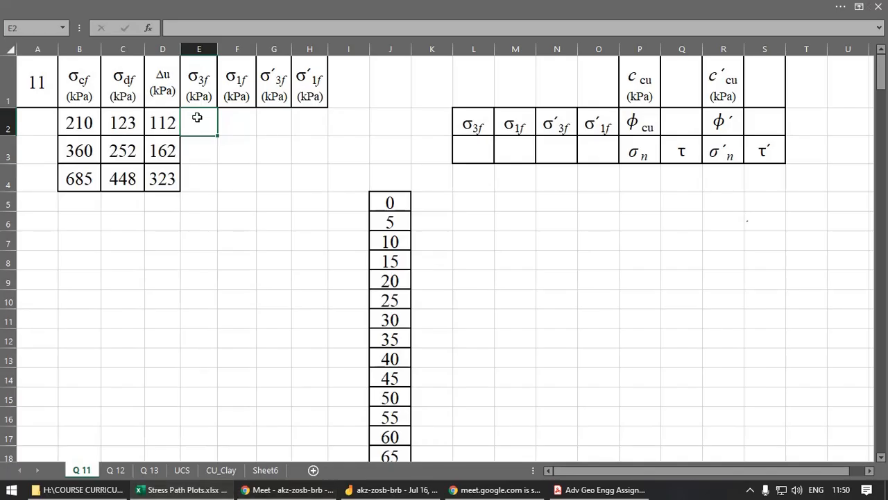
pyautogui.click(213, 159)
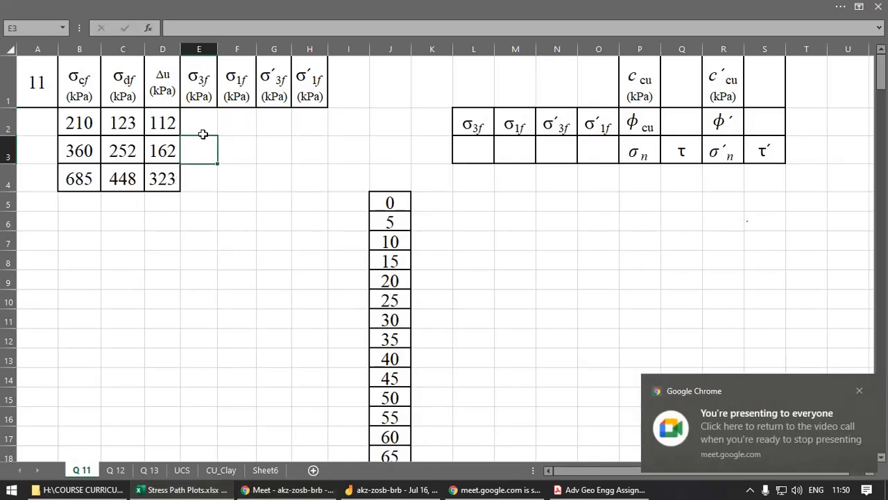
pyautogui.click(202, 134)
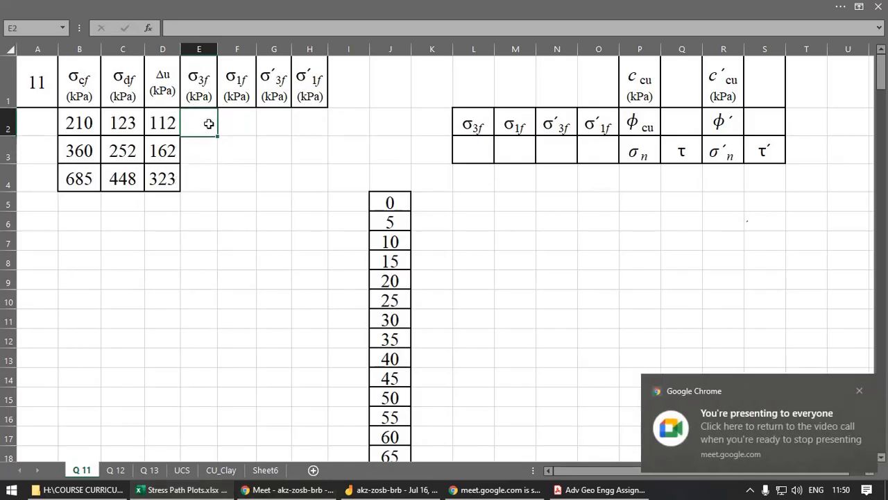
pyautogui.click(94, 135)
pyautogui.click(124, 122)
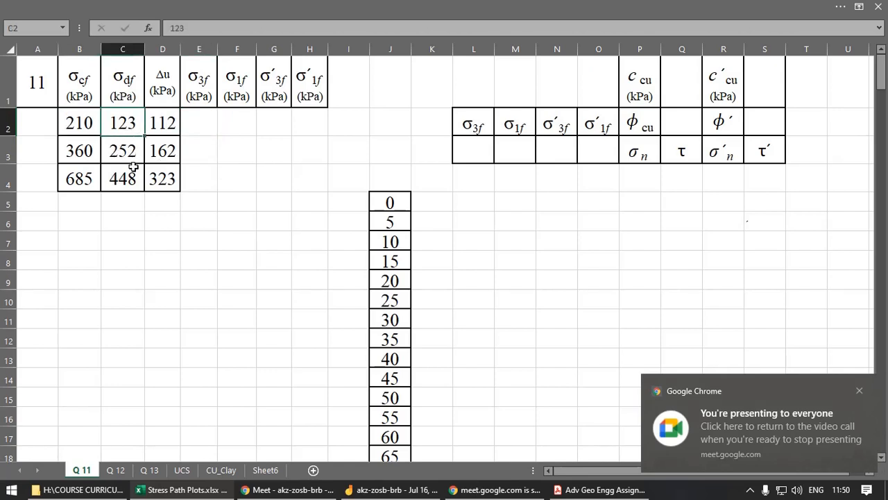
pyautogui.click(161, 125)
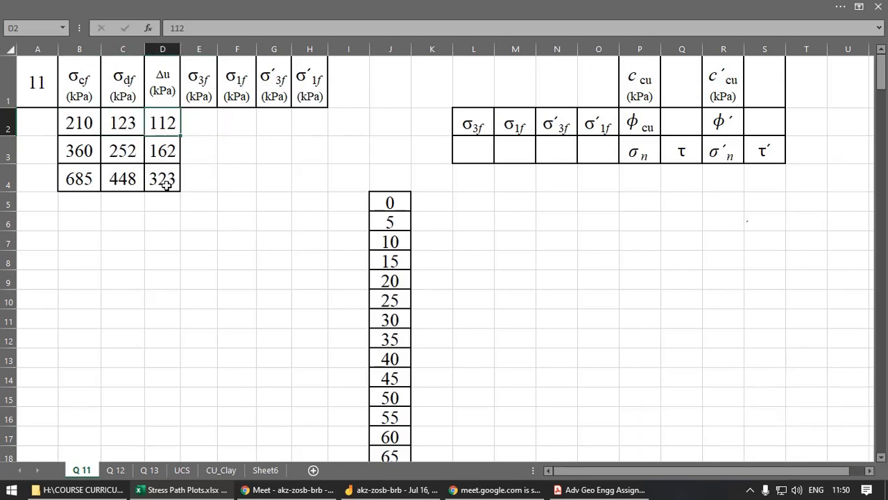
pyautogui.click(200, 132)
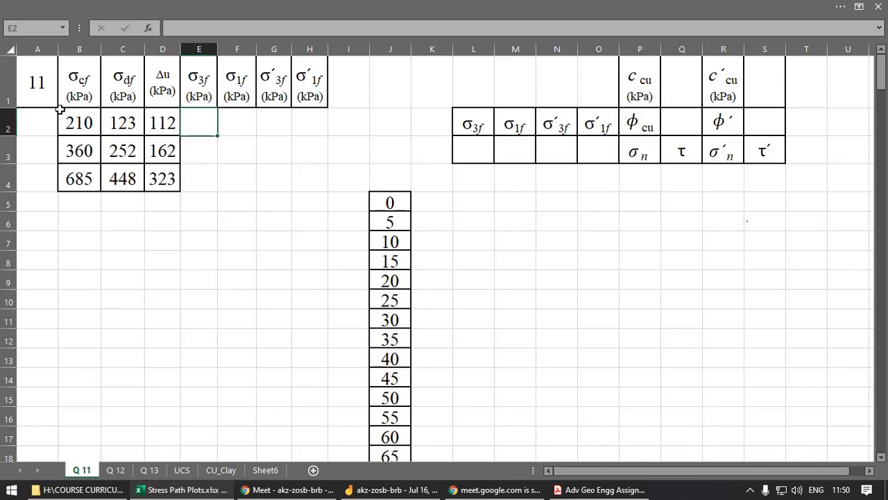
# Step: Copy the three σcf values in B2:B4 and paste them as values only into the σ3f column starting at E2
pyautogui.moveTo(80, 124); pyautogui.dragTo(78, 182)
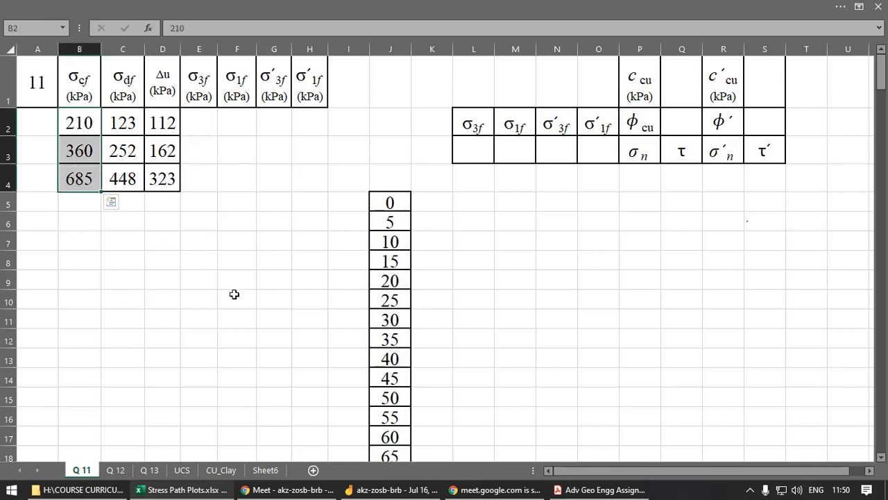
pyautogui.hotkey('ctrl', 'c')
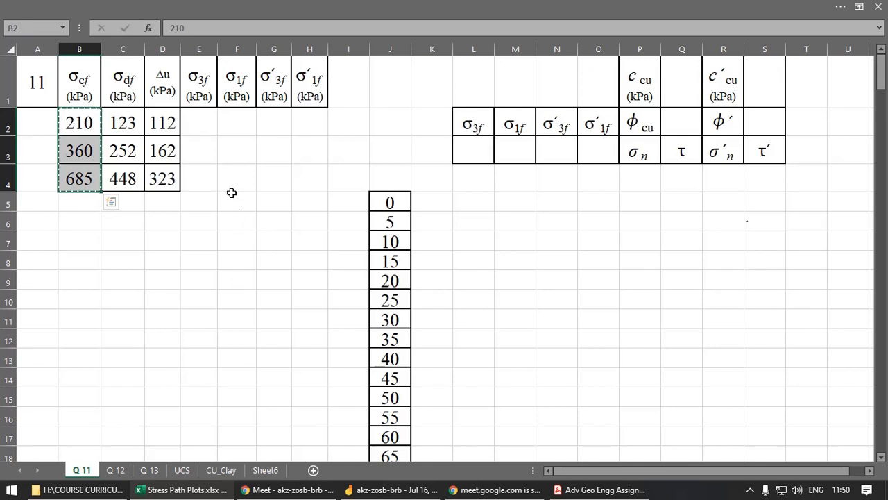
pyautogui.click(208, 134)
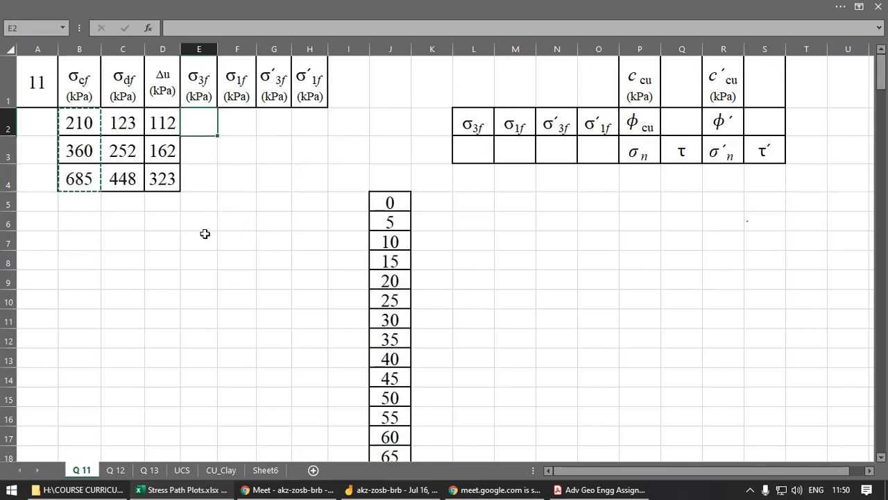
pyautogui.click(111, 7)
pyautogui.click(19, 82)
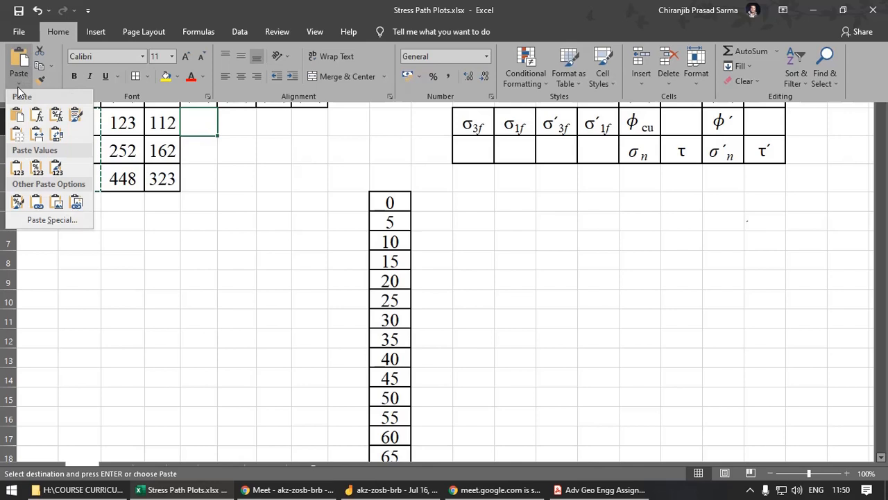
pyautogui.click(16, 169)
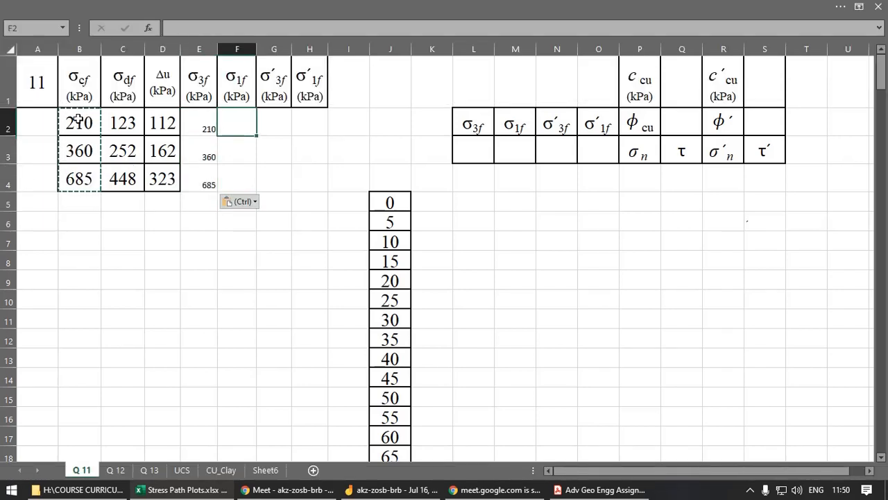
# Step: Copy the formatting of cell B2 onto the range E2:H4 with Format Painter
pyautogui.click(79, 122)
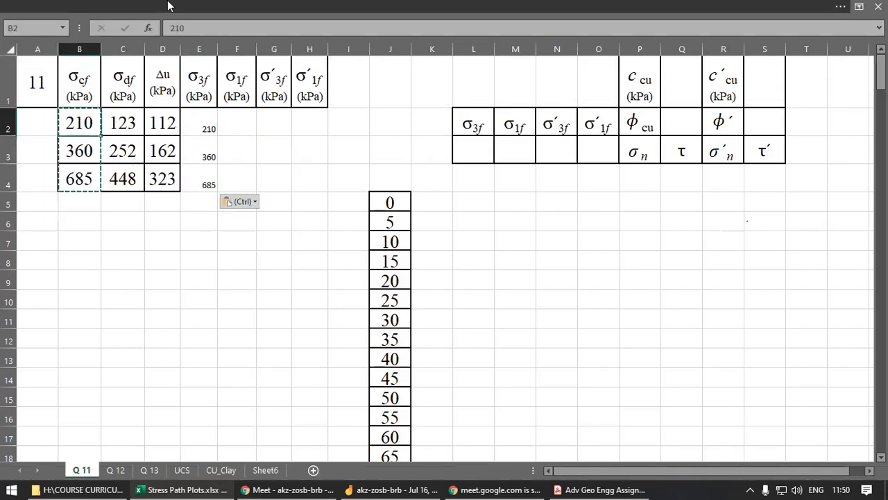
pyautogui.click(108, 6)
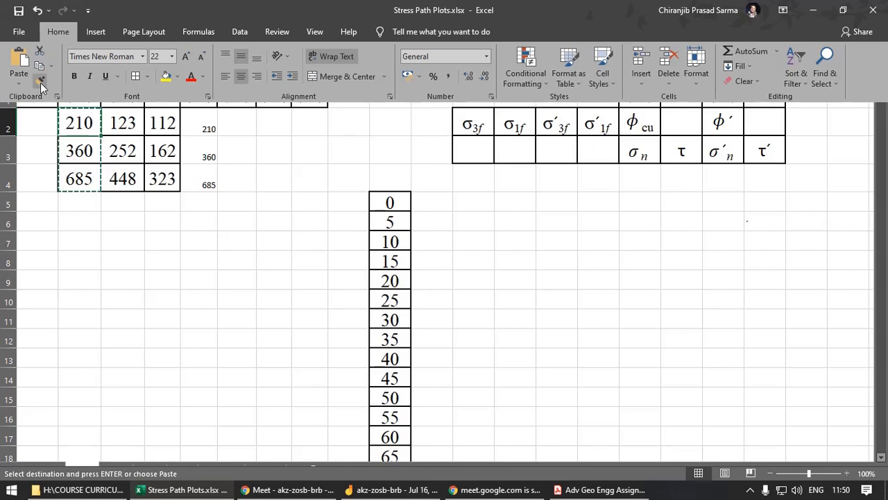
pyautogui.click(41, 83)
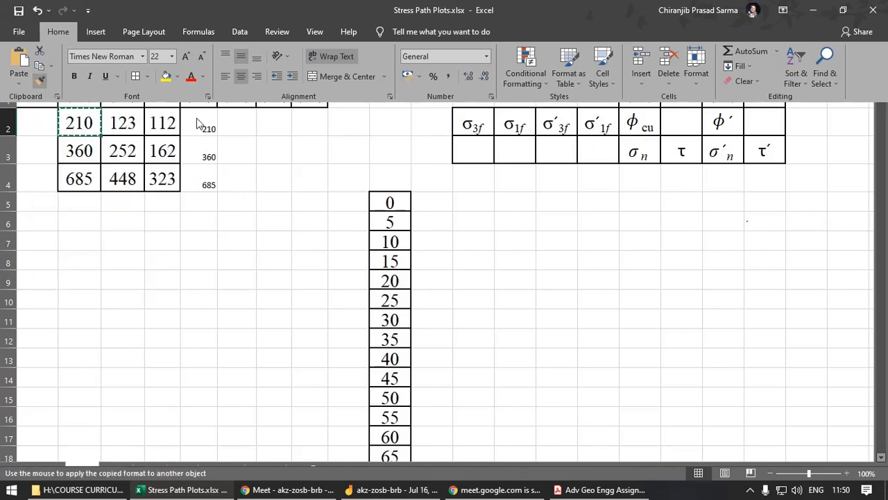
pyautogui.moveTo(204, 132)
pyautogui.mouseDown()
pyautogui.moveTo(208, 118)
pyautogui.moveTo(233, 194)
pyautogui.moveTo(323, 182)
pyautogui.mouseUp()
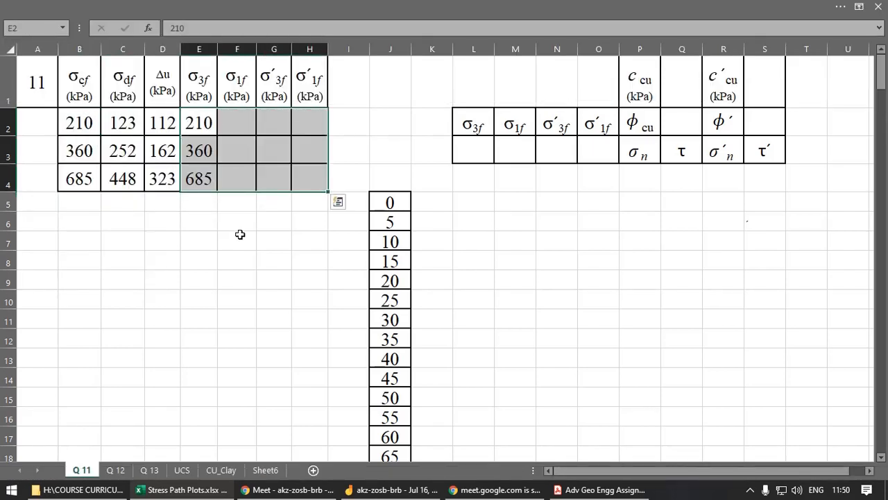
pyautogui.click(238, 234)
pyautogui.click(244, 157)
pyautogui.click(207, 86)
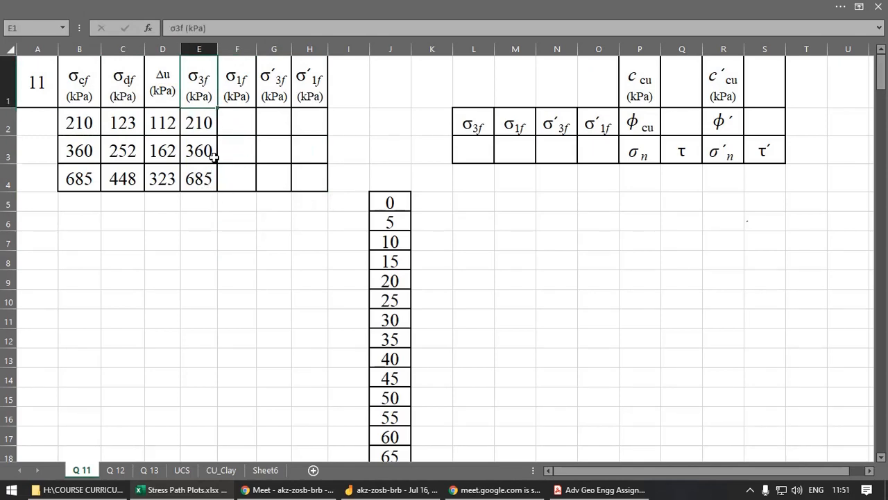
pyautogui.press('Down')
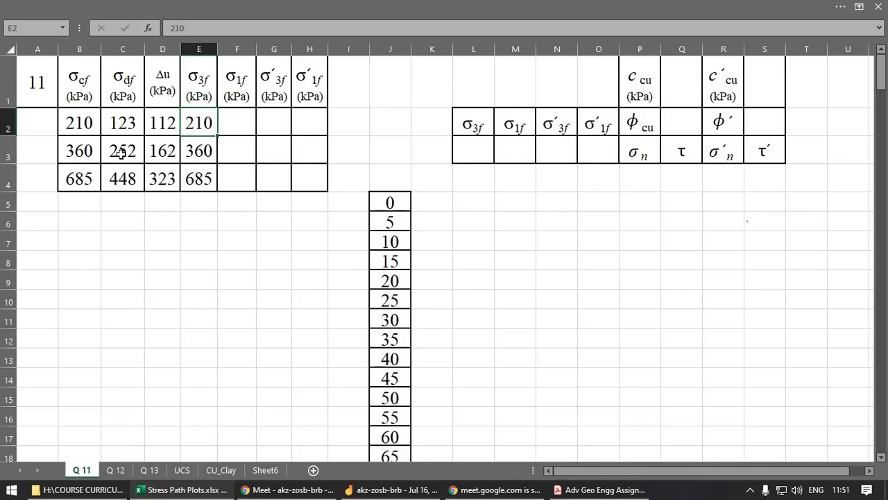
pyautogui.click(91, 128)
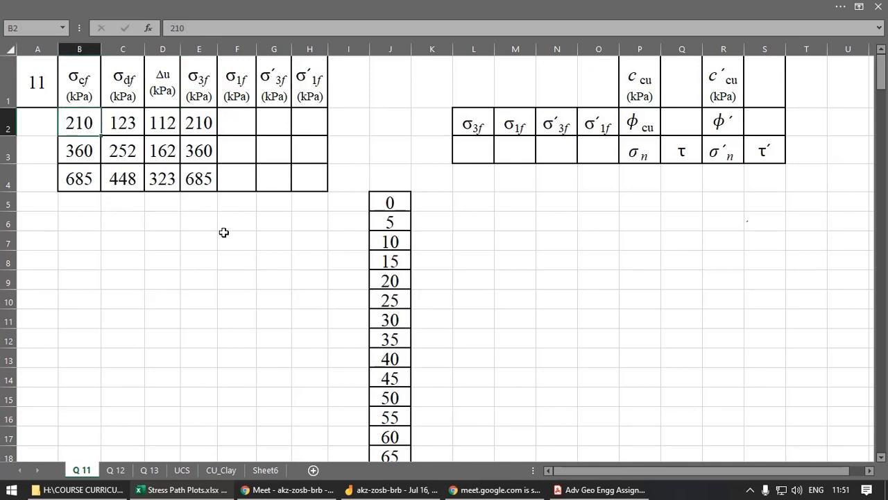
pyautogui.click(238, 122)
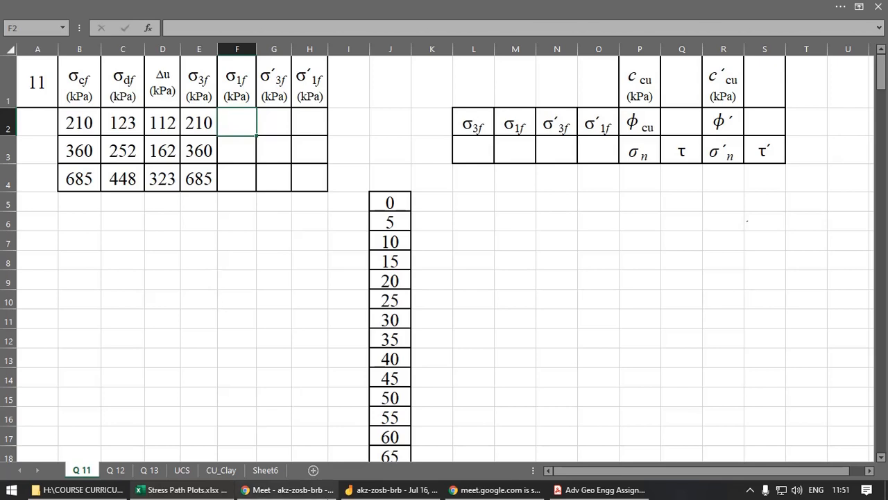
# Step: Switch to the Jamboard whiteboard and handwrite the equation σ1 = σ3 + σd near the frame's upper left with the black pen
pyautogui.click(498, 494)
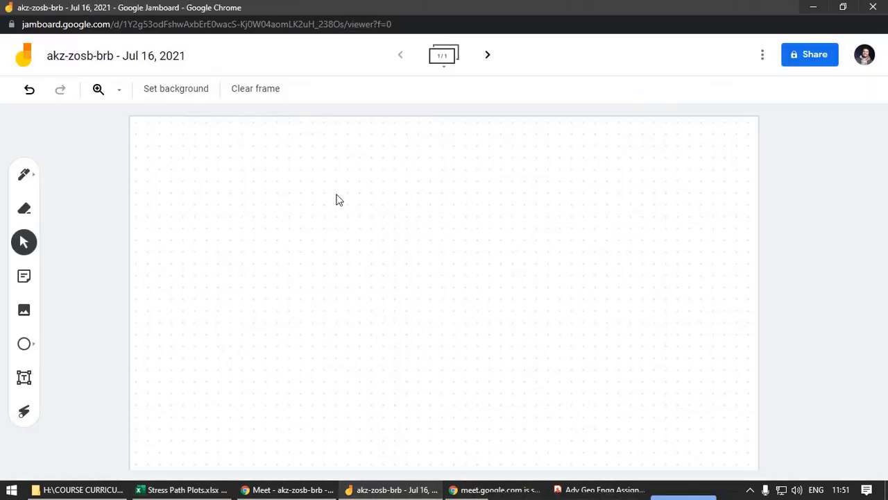
pyautogui.click(25, 176)
pyautogui.click(29, 178)
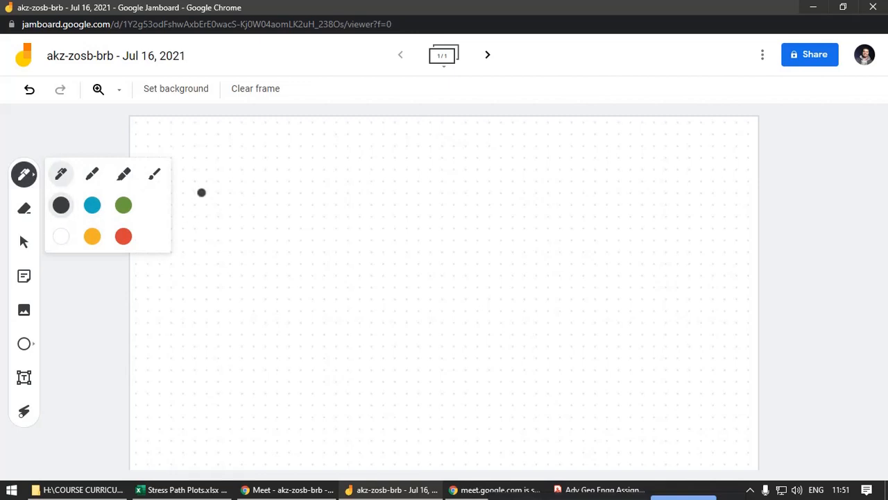
pyautogui.moveTo(207, 182)
pyautogui.mouseDown()
pyautogui.moveTo(210, 175)
pyautogui.moveTo(232, 225)
pyautogui.mouseUp()
pyautogui.moveTo(268, 193); pyautogui.dragTo(281, 197)
pyautogui.moveTo(342, 165)
pyautogui.mouseDown()
pyautogui.moveTo(325, 192)
pyautogui.moveTo(351, 207)
pyautogui.mouseUp()
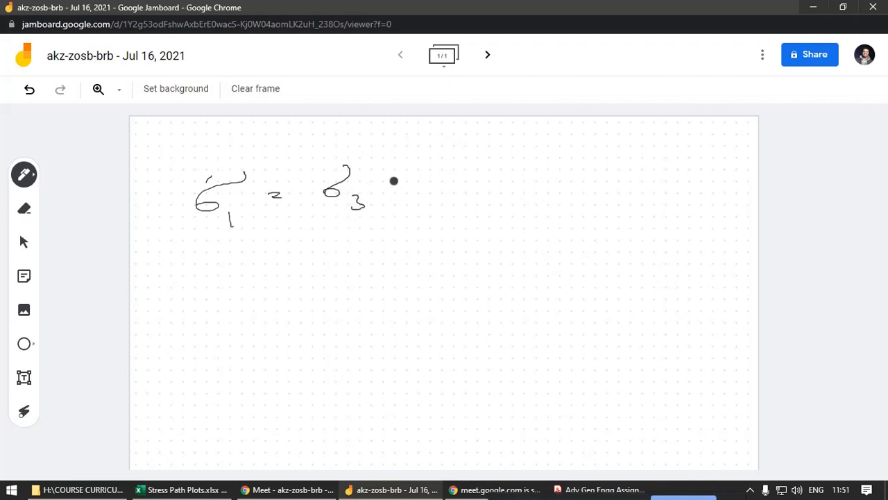
pyautogui.moveTo(386, 180); pyautogui.dragTo(400, 179)
pyautogui.moveTo(391, 175); pyautogui.dragTo(397, 193)
pyautogui.moveTo(445, 164)
pyautogui.mouseDown()
pyautogui.moveTo(432, 182)
pyautogui.moveTo(456, 199)
pyautogui.mouseUp()
# Step: Sketch a tall rectangular soil sample to the right of the equation, with three horizontal arrows pointing at its right side
pyautogui.moveTo(583, 177)
pyautogui.mouseDown()
pyautogui.moveTo(600, 291)
pyautogui.moveTo(632, 295)
pyautogui.mouseUp()
pyautogui.moveTo(583, 176)
pyautogui.mouseDown()
pyautogui.moveTo(630, 179)
pyautogui.moveTo(638, 287)
pyautogui.mouseUp()
pyautogui.moveTo(665, 197); pyautogui.dragTo(639, 202)
pyautogui.moveTo(674, 226); pyautogui.dragTo(642, 229)
pyautogui.moveTo(674, 263); pyautogui.dragTo(646, 264)
pyautogui.moveTo(653, 259); pyautogui.dragTo(645, 268)
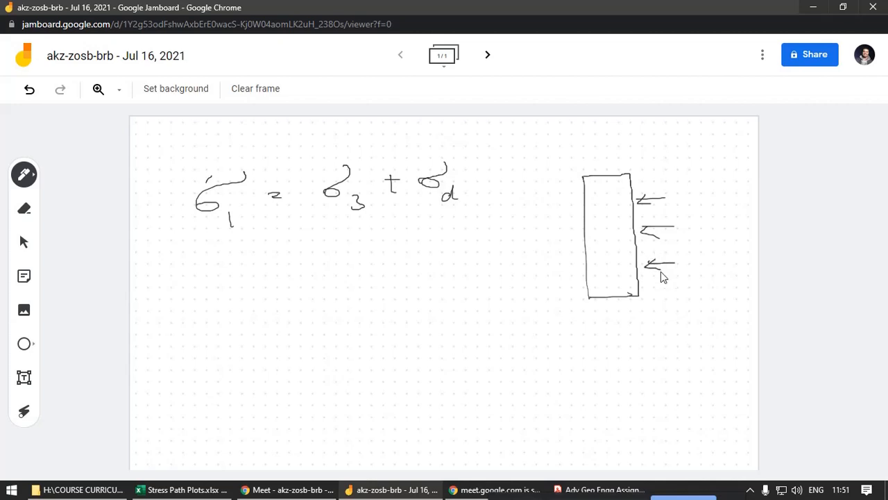
# Step: Sketch five horizontal arrows pointing at the left side of the soil sample
pyautogui.moveTo(561, 273); pyautogui.dragTo(583, 275)
pyautogui.moveTo(577, 270)
pyautogui.mouseDown()
pyautogui.moveTo(584, 276)
pyautogui.moveTo(584, 223)
pyautogui.mouseUp()
pyautogui.moveTo(574, 220); pyautogui.dragTo(584, 226)
pyautogui.moveTo(548, 202)
pyautogui.mouseDown()
pyautogui.moveTo(578, 201)
pyautogui.moveTo(583, 183)
pyautogui.mouseUp()
pyautogui.moveTo(576, 179); pyautogui.dragTo(584, 185)
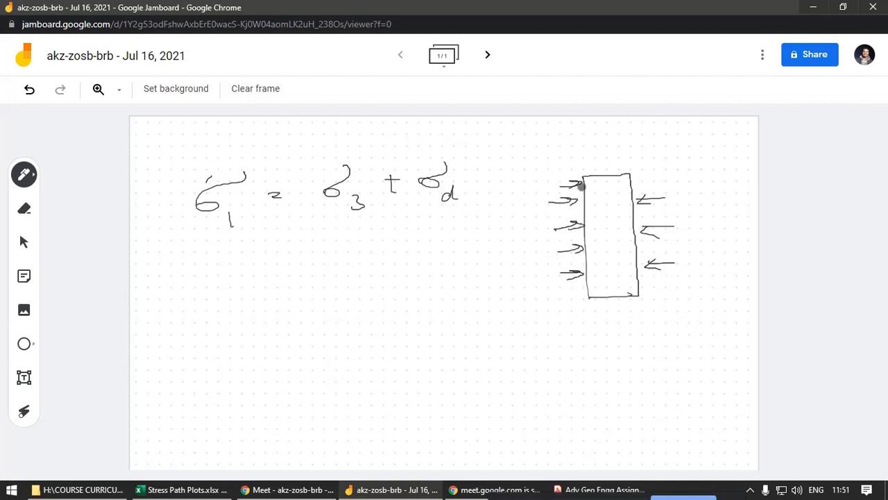
# Step: Sketch three short arrows pointing down on the sample's top end and three pointing up at its bottom end
pyautogui.moveTo(586, 149)
pyautogui.mouseDown()
pyautogui.moveTo(590, 172)
pyautogui.moveTo(617, 172)
pyautogui.mouseUp()
pyautogui.moveTo(611, 163); pyautogui.dragTo(623, 165)
pyautogui.moveTo(603, 331)
pyautogui.mouseDown()
pyautogui.moveTo(601, 309)
pyautogui.moveTo(616, 303)
pyautogui.mouseUp()
pyautogui.moveTo(611, 311); pyautogui.dragTo(629, 298)
pyautogui.moveTo(626, 307); pyautogui.dragTo(634, 306)
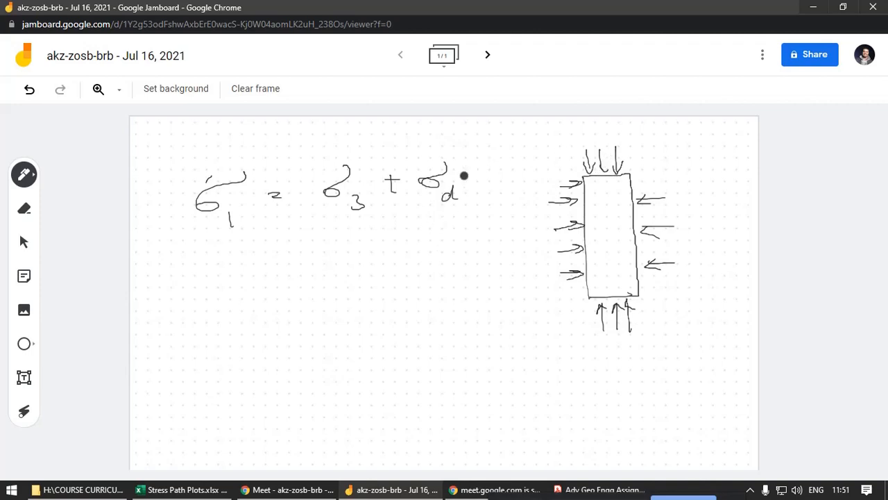
# Step: Draw a longer axial arrow labelled σd onto each end of the sample and label the short top arrows σ3
pyautogui.moveTo(595, 121); pyautogui.dragTo(597, 172)
pyautogui.moveTo(615, 361)
pyautogui.mouseDown()
pyautogui.moveTo(615, 304)
pyautogui.moveTo(625, 307)
pyautogui.mouseUp()
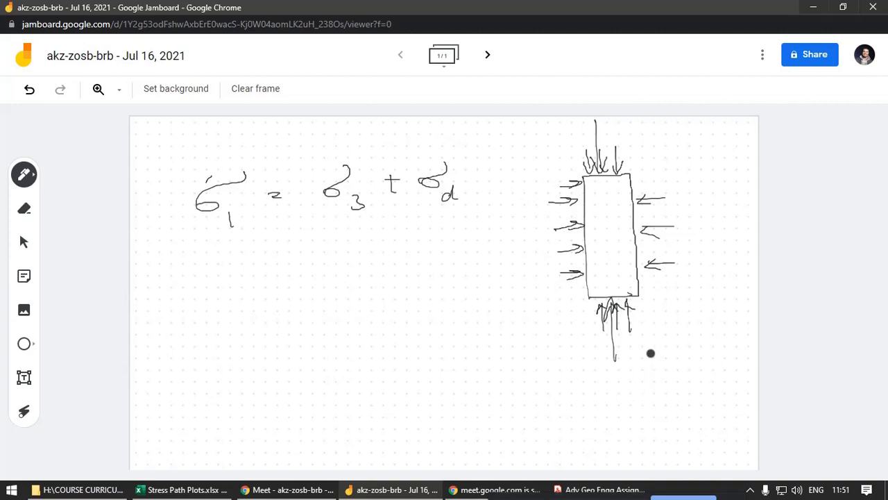
pyautogui.moveTo(645, 355)
pyautogui.mouseDown()
pyautogui.moveTo(621, 371)
pyautogui.moveTo(642, 373)
pyautogui.mouseUp()
pyautogui.moveTo(624, 118); pyautogui.dragTo(629, 136)
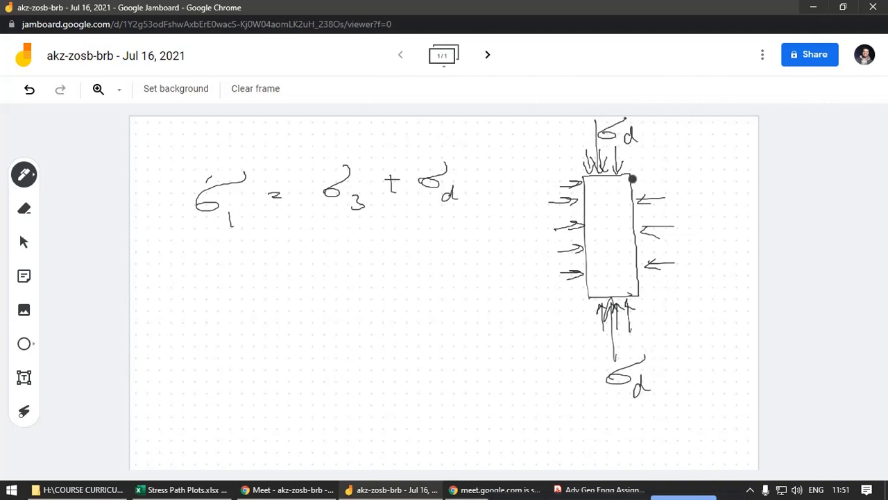
pyautogui.moveTo(645, 169); pyautogui.dragTo(633, 182)
# Step: Thicken the sample's top and bottom edges and underline σ3 and σd in the equation
pyautogui.moveTo(583, 173); pyautogui.dragTo(632, 174)
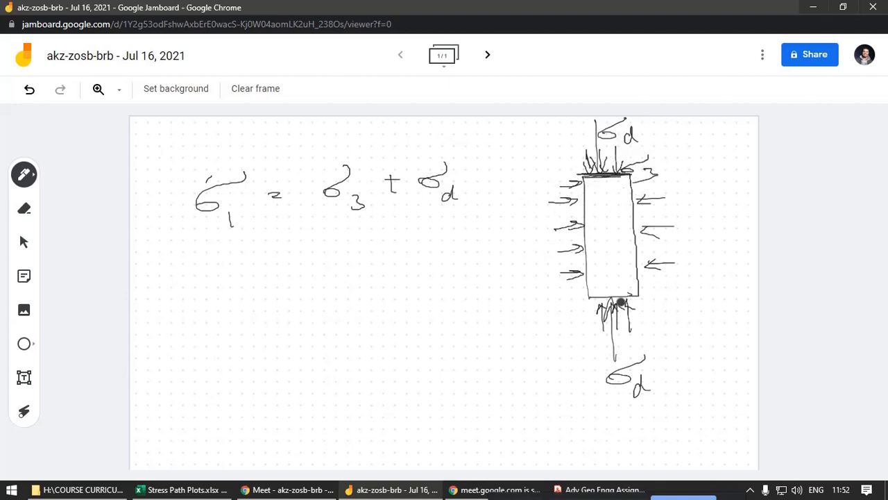
pyautogui.moveTo(621, 304)
pyautogui.mouseDown()
pyautogui.moveTo(588, 298)
pyautogui.moveTo(637, 297)
pyautogui.mouseUp()
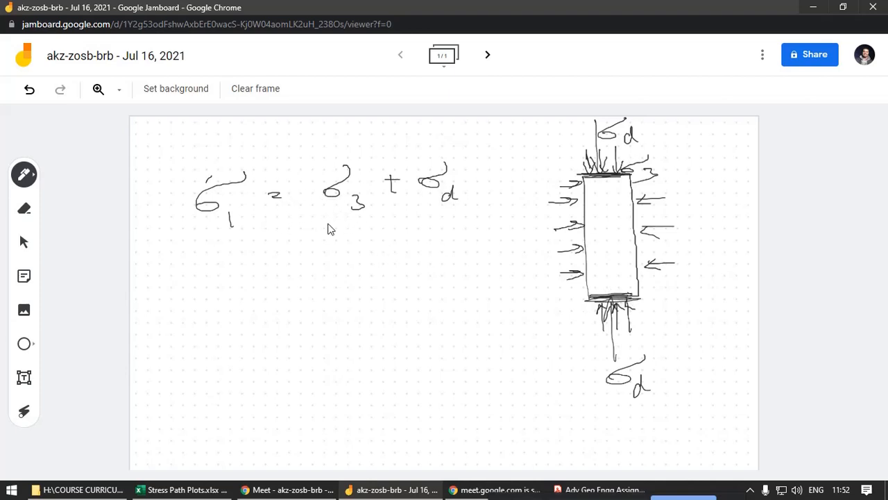
pyautogui.moveTo(328, 223); pyautogui.dragTo(465, 213)
# Step: Switch to the Excel workbook and enter the formula =E2+C2 in the first σ1f cell, F2
pyautogui.click(184, 490)
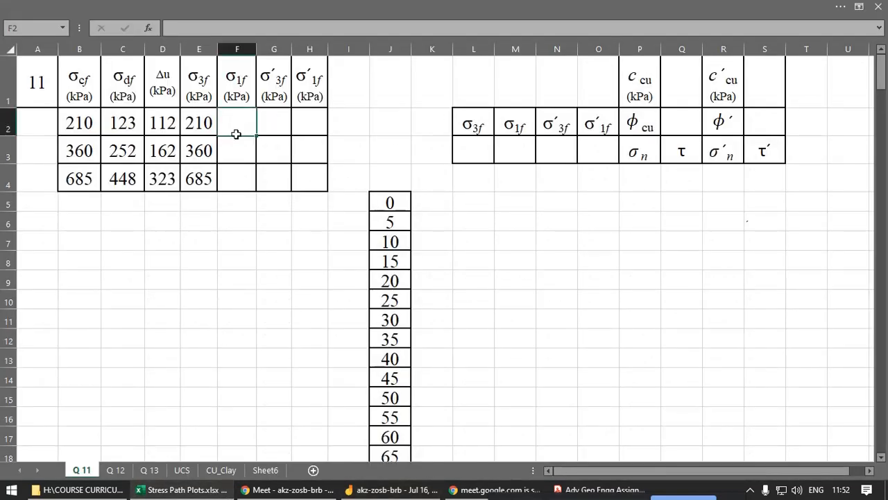
pyautogui.write('=')
pyautogui.click(197, 124)
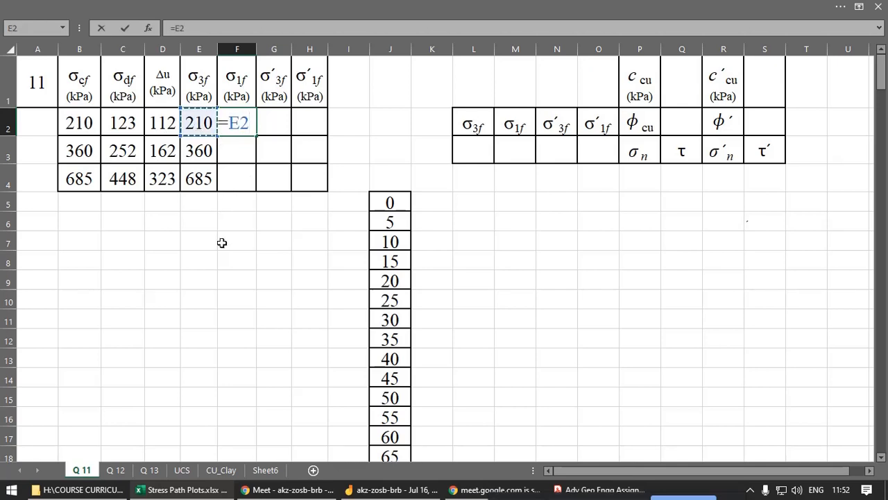
pyautogui.write('+')
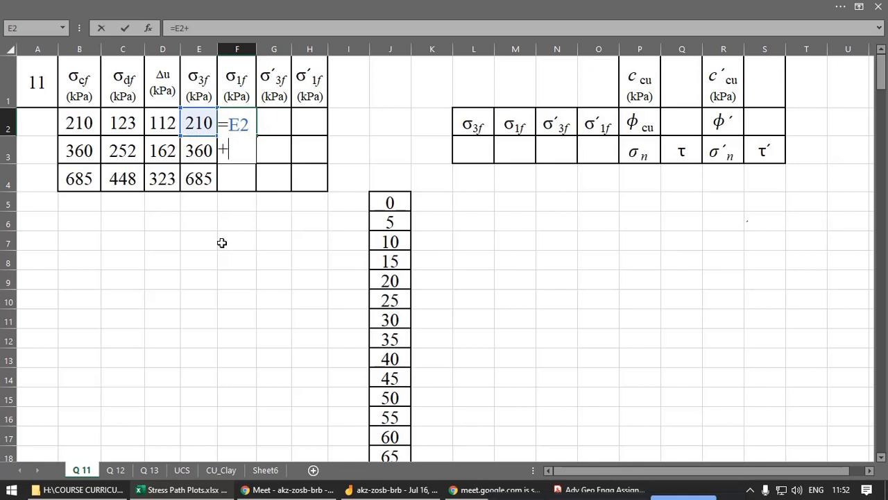
pyautogui.click(125, 122)
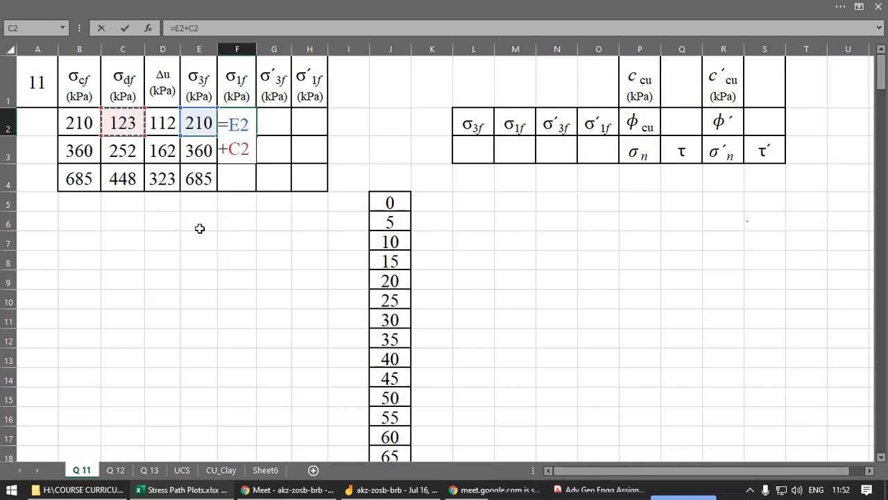
pyautogui.press('Return')
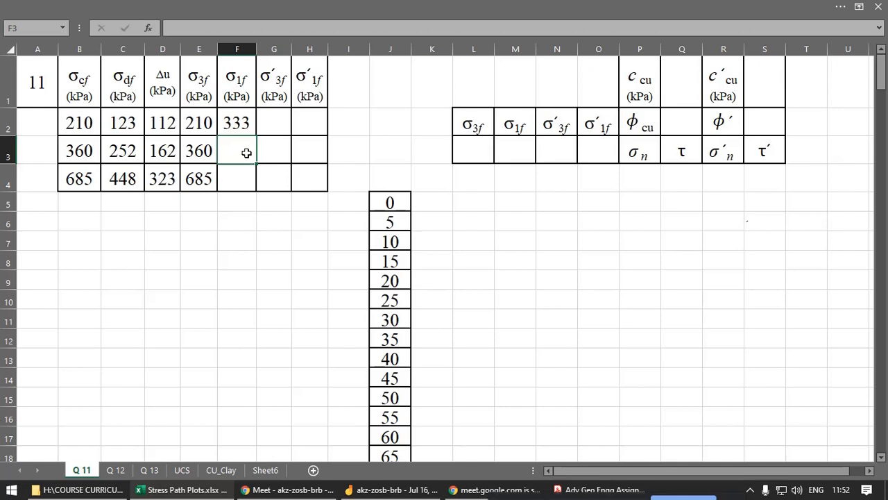
# Step: Fill the σ1f formula from F2 down to F4 and auto-fit the width of column F
pyautogui.press('Up')
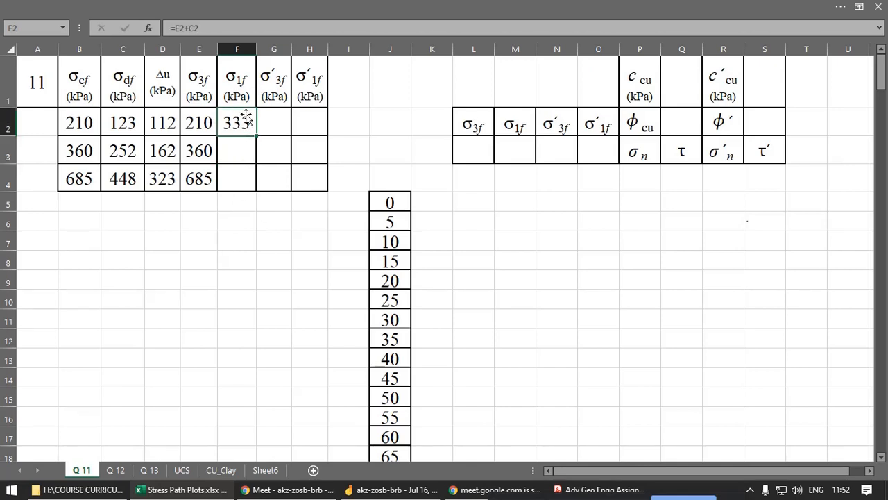
pyautogui.moveTo(258, 137); pyautogui.dragTo(257, 188)
pyautogui.click(245, 219)
pyautogui.click(243, 179)
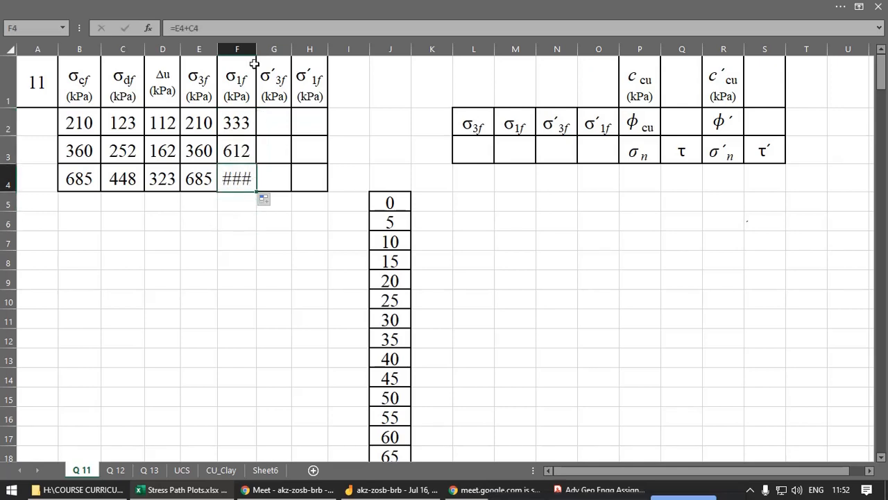
pyautogui.doubleClick(257, 48)
pyautogui.click(267, 238)
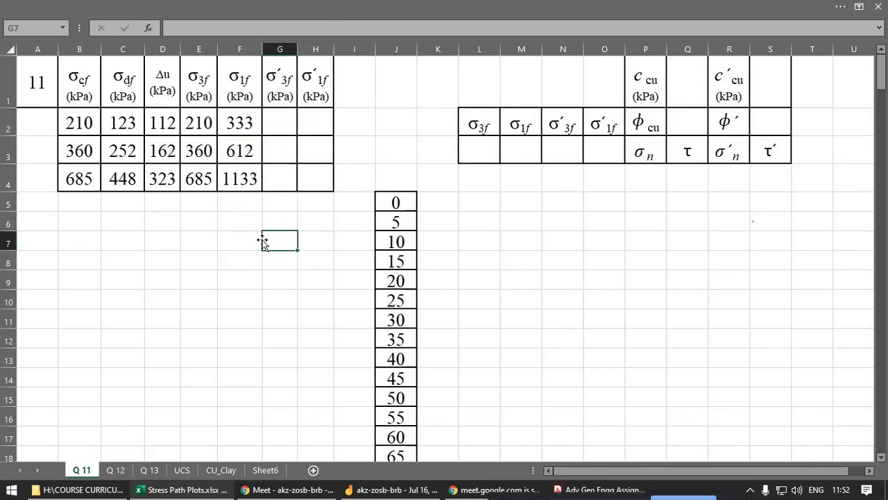
# Step: Widen the σ′3f and σ′1f columns, G and H
pyautogui.moveTo(193, 124); pyautogui.dragTo(241, 179)
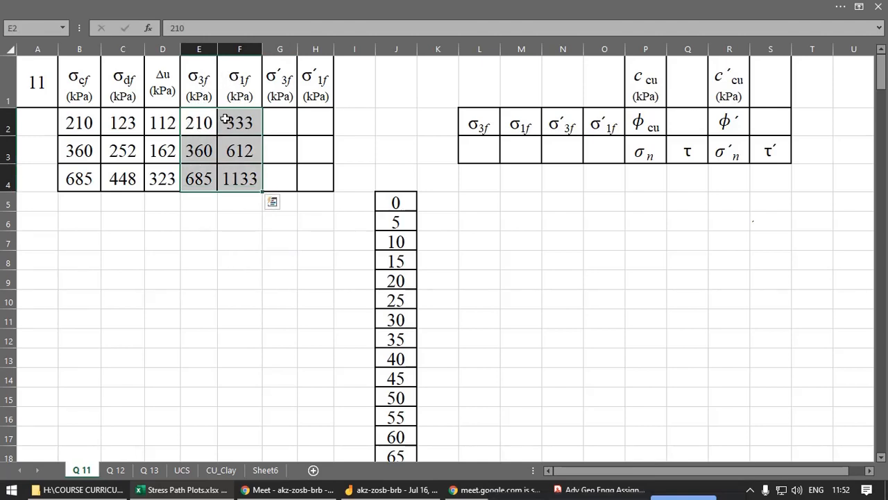
pyautogui.click(231, 154)
pyautogui.moveTo(199, 124); pyautogui.dragTo(241, 180)
pyautogui.moveTo(297, 49); pyautogui.dragTo(358, 50)
pyautogui.click(332, 239)
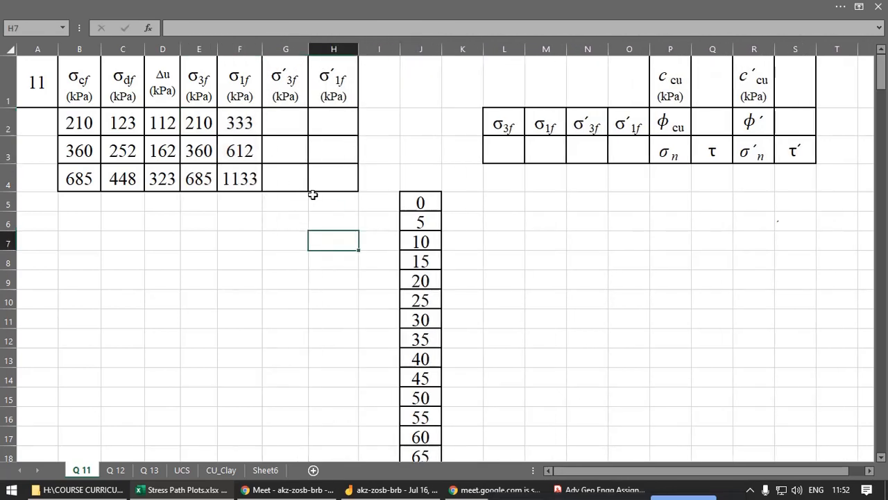
# Step: Go through the total stress pairs of σ3f and σ1f in E2:F4 row by row
pyautogui.click(192, 127)
pyautogui.click(231, 122)
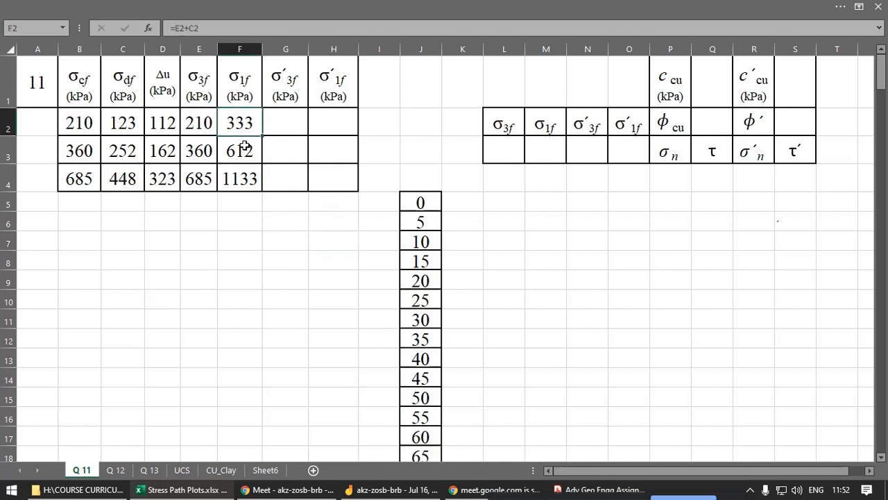
pyautogui.click(241, 149)
pyautogui.click(199, 160)
pyautogui.click(199, 175)
pyautogui.click(251, 170)
pyautogui.click(221, 126)
pyautogui.click(204, 125)
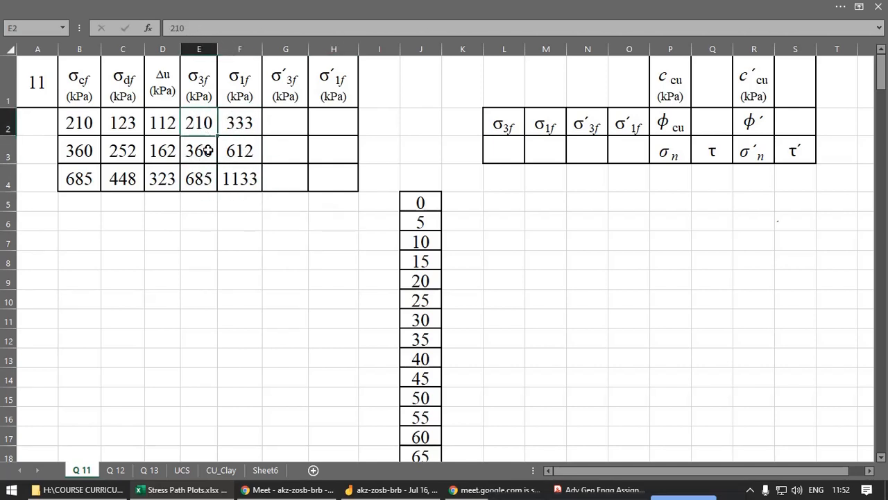
pyautogui.click(208, 152)
pyautogui.click(236, 147)
pyautogui.click(240, 176)
pyautogui.click(205, 182)
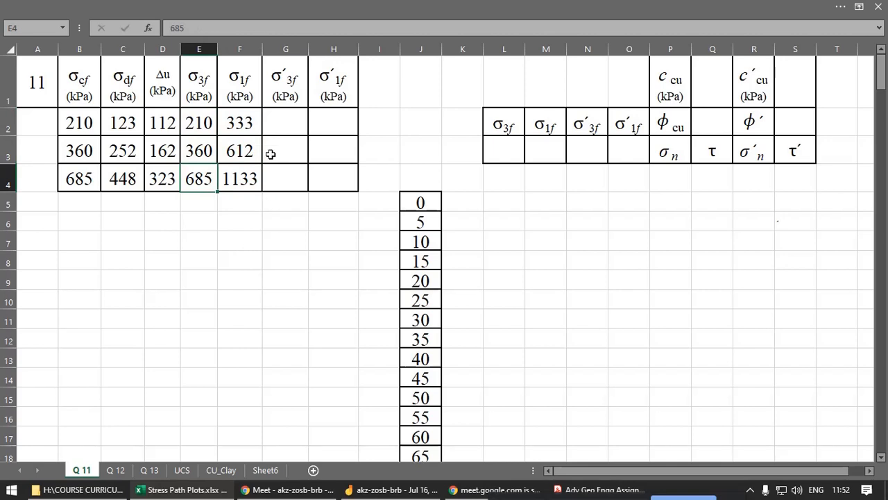
# Step: Enter the formula =E2-D2 in the first σ′3f cell, G2
pyautogui.click(279, 128)
pyautogui.write('=')
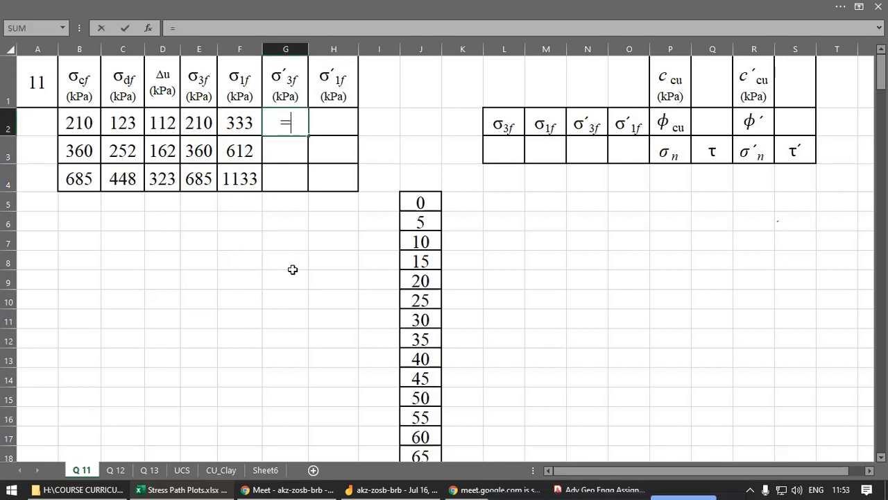
pyautogui.click(198, 122)
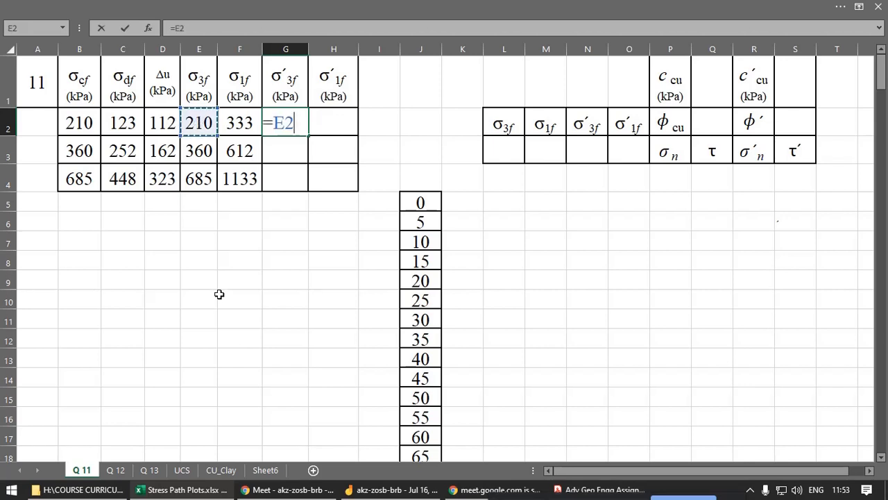
pyautogui.write('-')
pyautogui.press('Left')
pyautogui.press('Left')
pyautogui.press('Left')
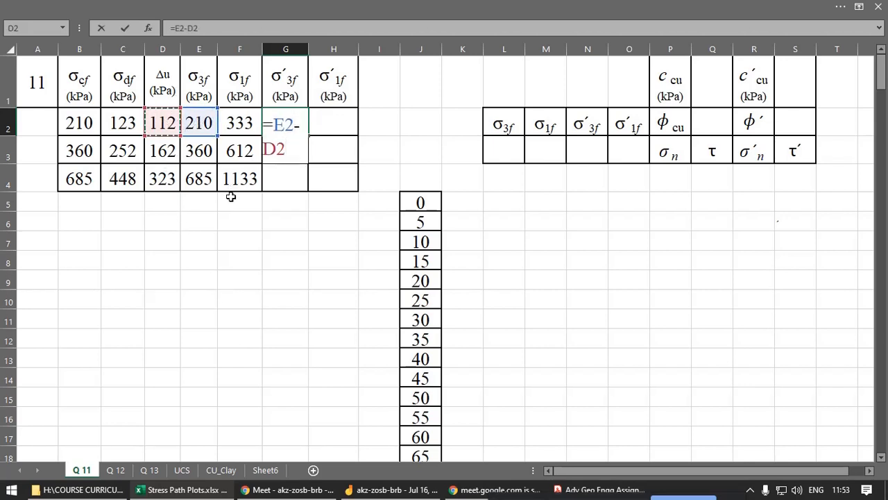
pyautogui.hotkey('ctrl', 'Return')
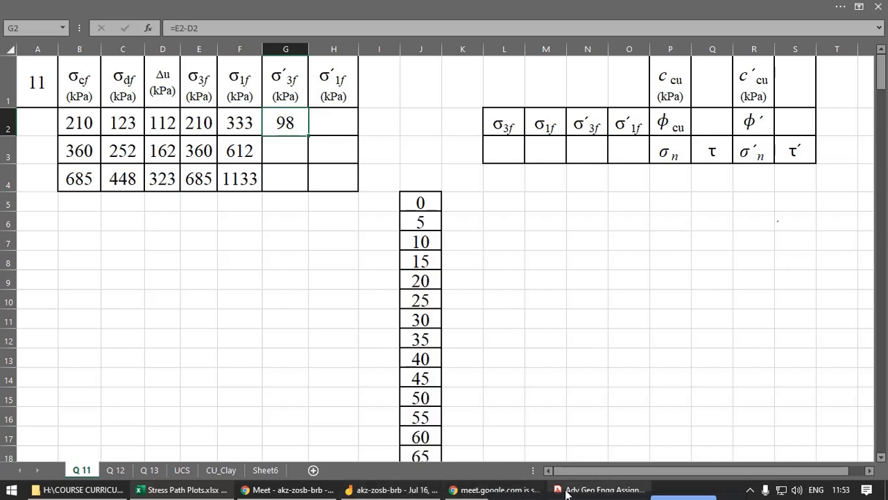
# Step: Switch to the Jamboard whiteboard and handwrite the underlined equation σ′ = σ − u below the first equation
pyautogui.click(392, 490)
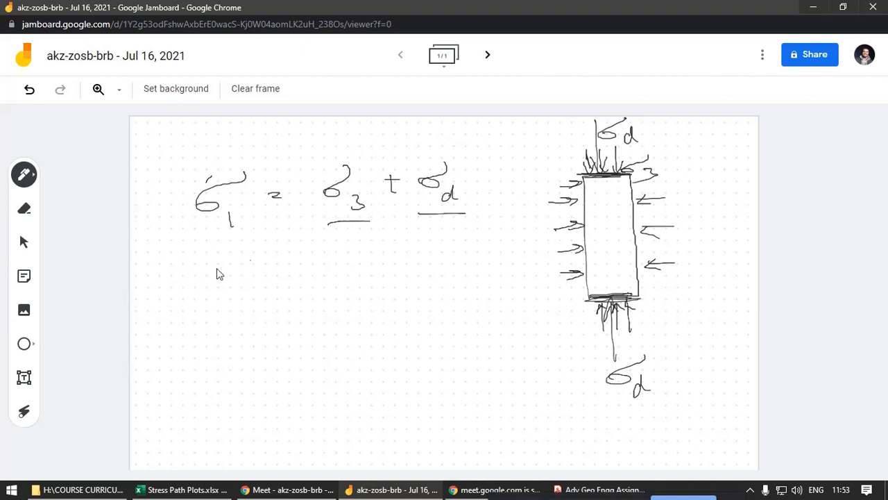
pyautogui.moveTo(217, 273); pyautogui.dragTo(226, 288)
pyautogui.moveTo(256, 261)
pyautogui.mouseDown()
pyautogui.moveTo(269, 239)
pyautogui.moveTo(301, 273)
pyautogui.mouseUp()
pyautogui.moveTo(357, 255); pyautogui.dragTo(333, 273)
pyautogui.moveTo(389, 268)
pyautogui.mouseDown()
pyautogui.moveTo(451, 256)
pyautogui.moveTo(462, 274)
pyautogui.mouseUp()
pyautogui.moveTo(195, 298); pyautogui.dragTo(504, 294)
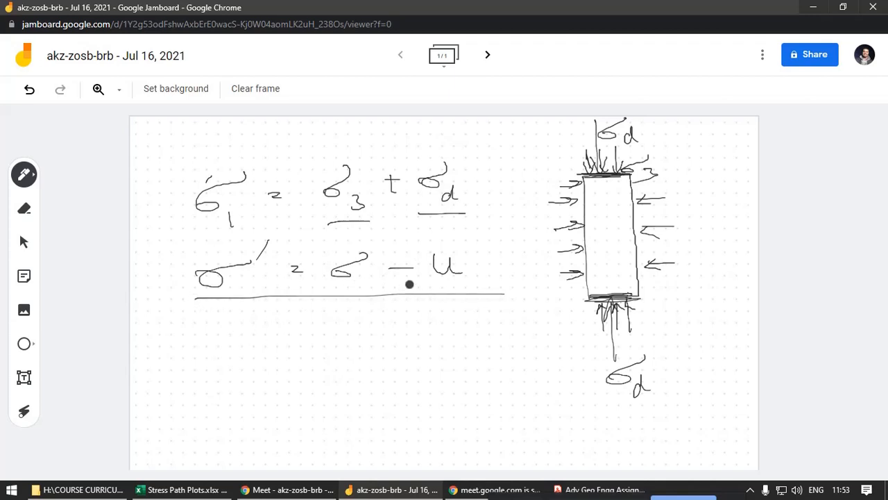
# Step: Switch back to the Excel workbook, check the formula in G2 and fill it across the range G2:H4
pyautogui.click(186, 489)
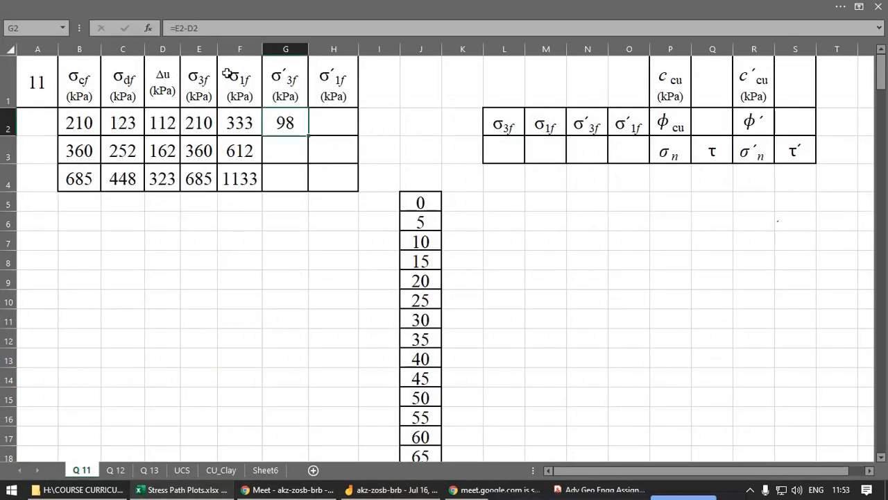
pyautogui.press('F2')
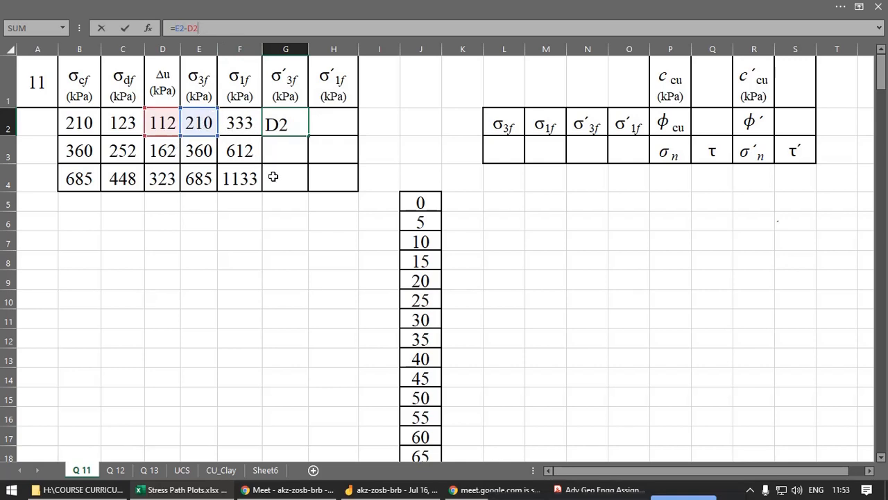
pyautogui.hotkey('ctrl', 'Return')
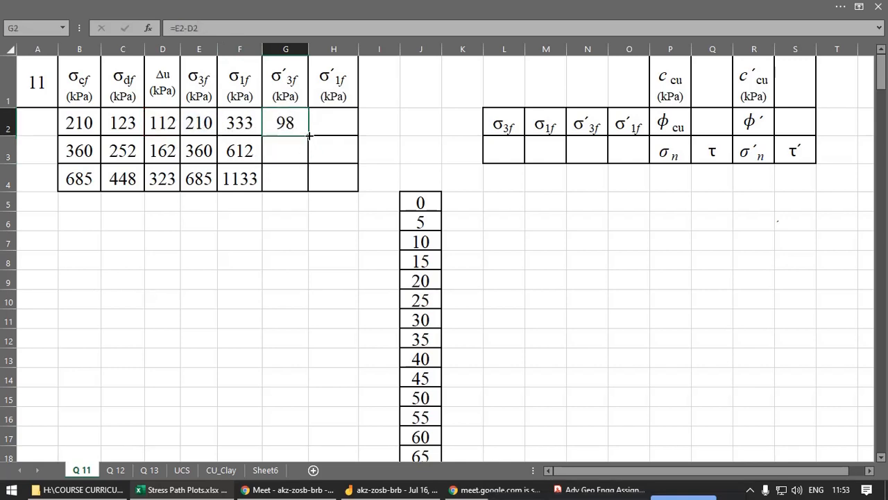
pyautogui.moveTo(308, 136); pyautogui.dragTo(351, 186)
pyautogui.click(331, 243)
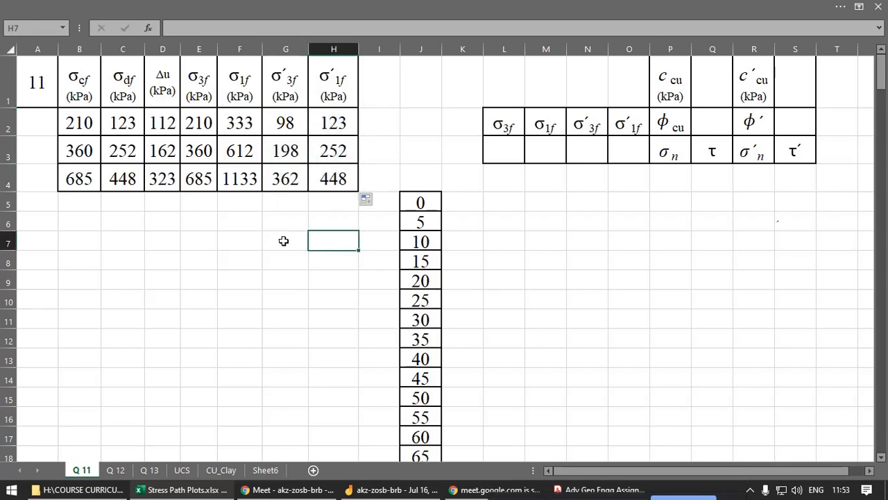
# Step: Correct the σ′1f formula in H2 to =F2-D2 and fill it down to H4
pyautogui.click(318, 120)
pyautogui.click(240, 25)
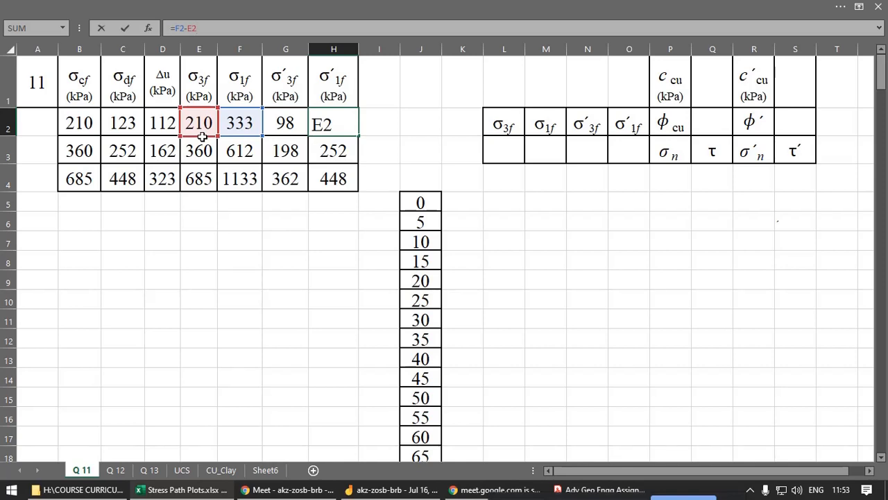
pyautogui.moveTo(201, 137); pyautogui.dragTo(164, 136)
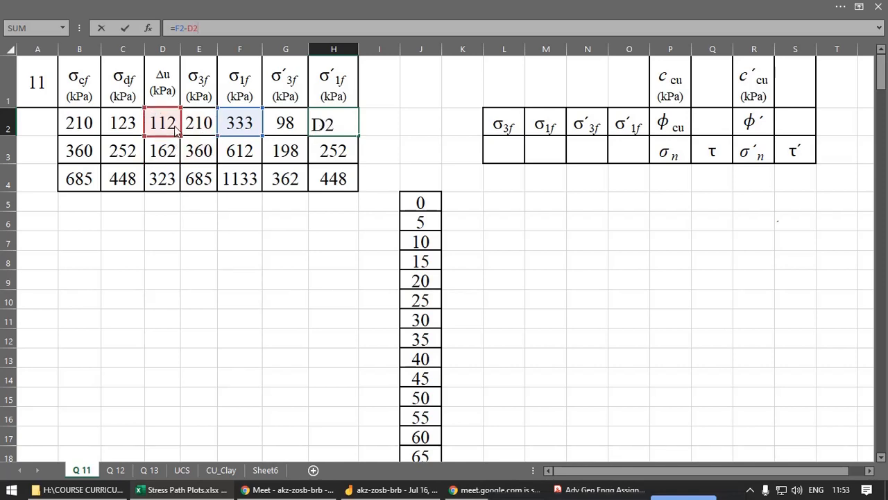
pyautogui.press('Return')
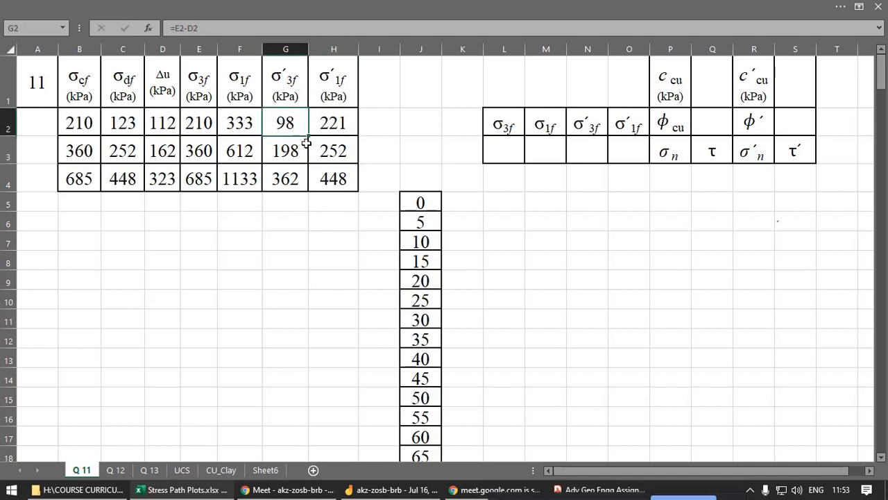
pyautogui.click(338, 131)
pyautogui.moveTo(358, 137); pyautogui.dragTo(358, 189)
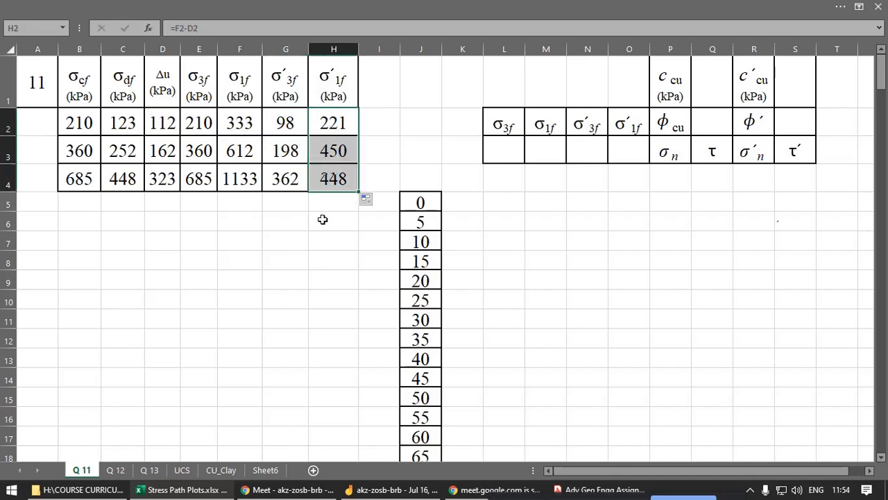
pyautogui.click(321, 218)
# Step: Inspect the cell references used by the σ′3f formula in G2
pyautogui.click(302, 120)
pyautogui.click(226, 29)
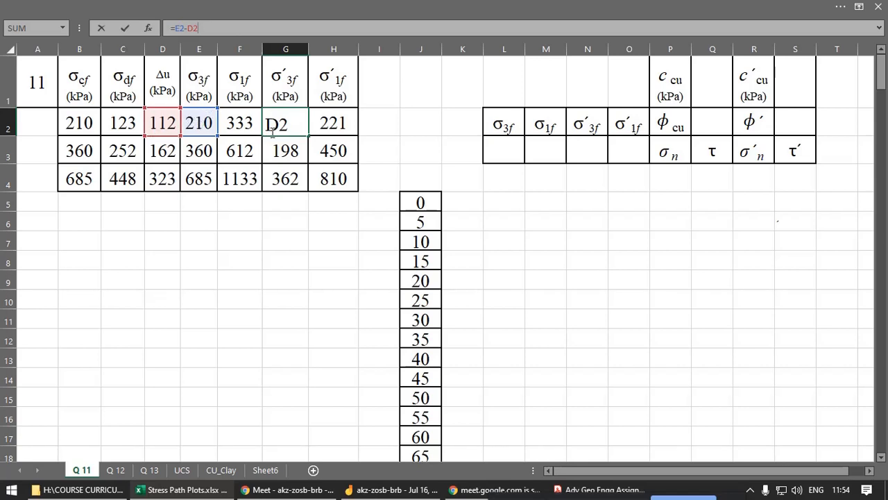
pyautogui.hotkey('ctrl', 'Return')
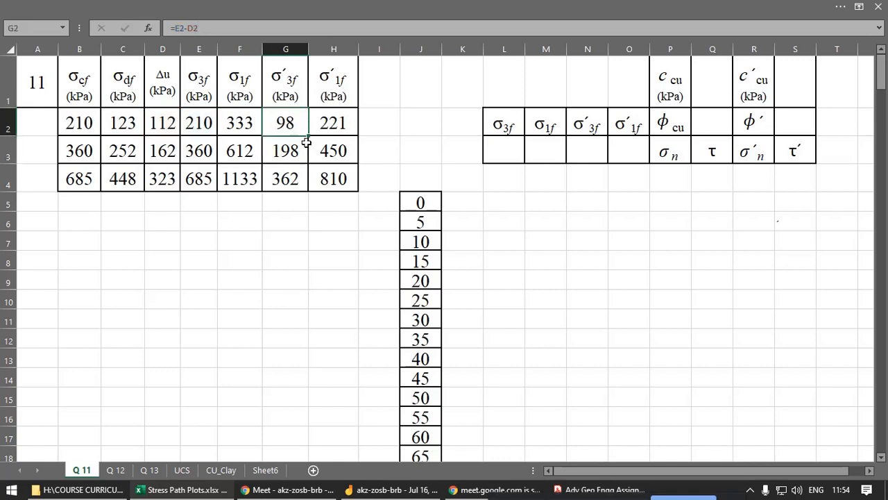
# Step: Fill the σ′3f formula from G2 down to G4
pyautogui.moveTo(309, 136); pyautogui.dragTo(298, 184)
pyautogui.click(287, 222)
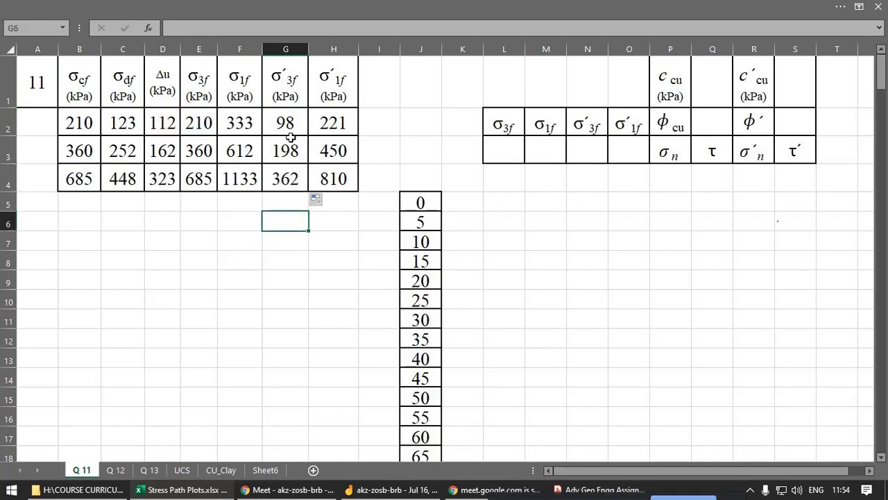
pyautogui.click(290, 124)
pyautogui.moveTo(289, 123); pyautogui.dragTo(285, 179)
pyautogui.hotkey('ctrl', 'v')
pyautogui.click(279, 256)
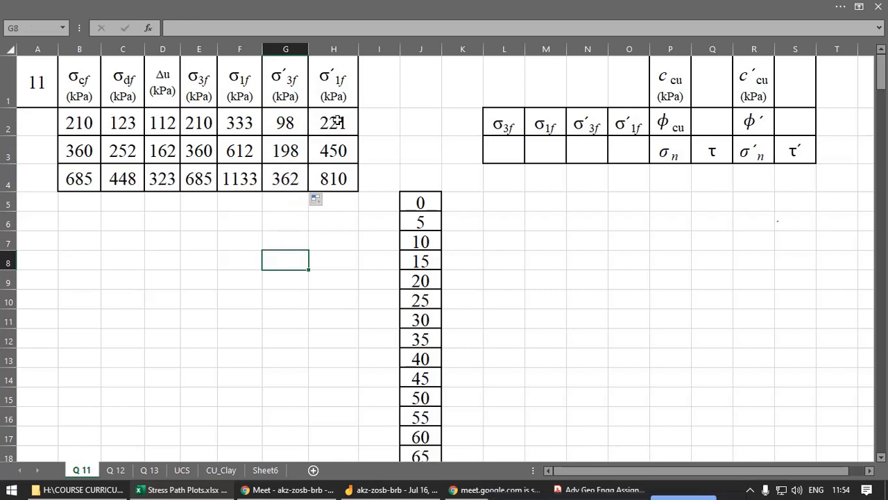
# Step: Check the cell references of the σ′1f formula in H2 and fill it down to H4
pyautogui.click(338, 122)
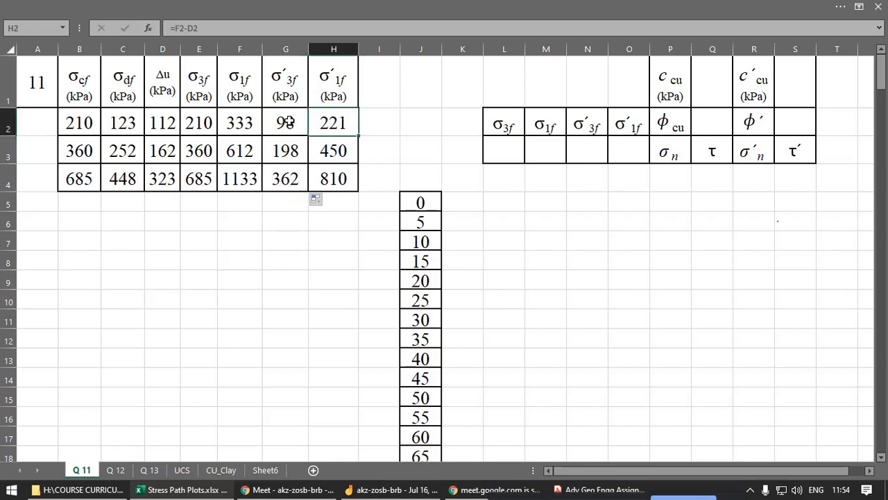
pyautogui.click(223, 25)
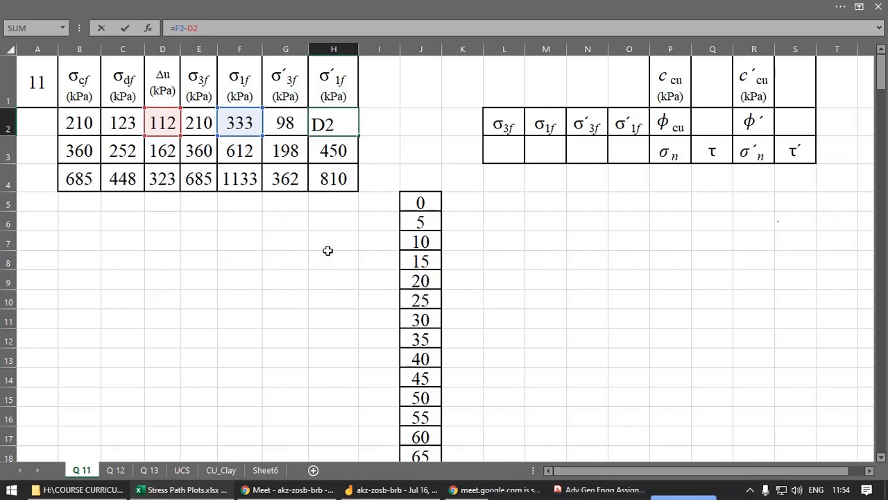
pyautogui.press('Return')
pyautogui.press('Up')
pyautogui.moveTo(359, 136); pyautogui.dragTo(357, 187)
pyautogui.click(295, 222)
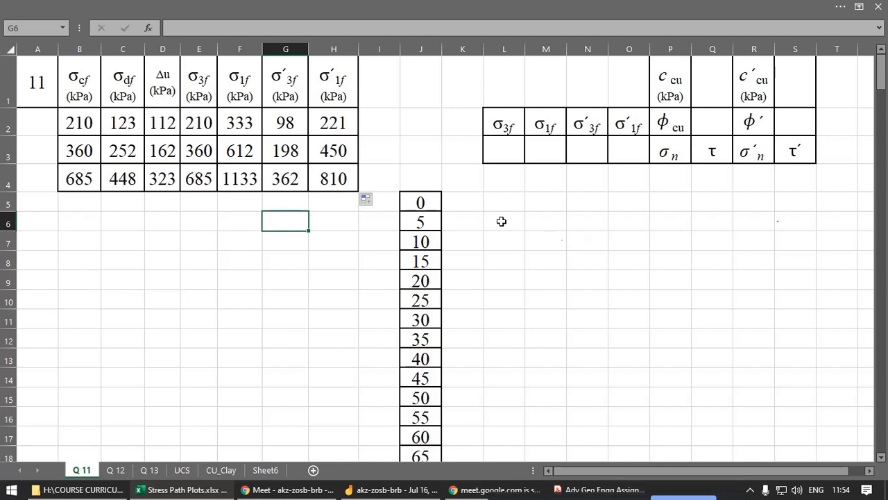
# Step: Insert the symbol θ in J4 as the heading of the angle column
pyautogui.click(430, 205)
pyautogui.click(433, 222)
pyautogui.click(430, 244)
pyautogui.click(423, 202)
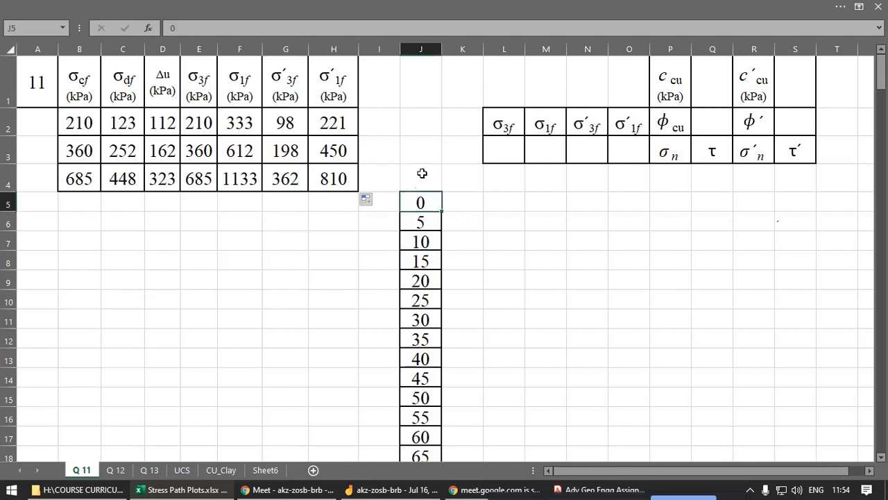
pyautogui.click(422, 173)
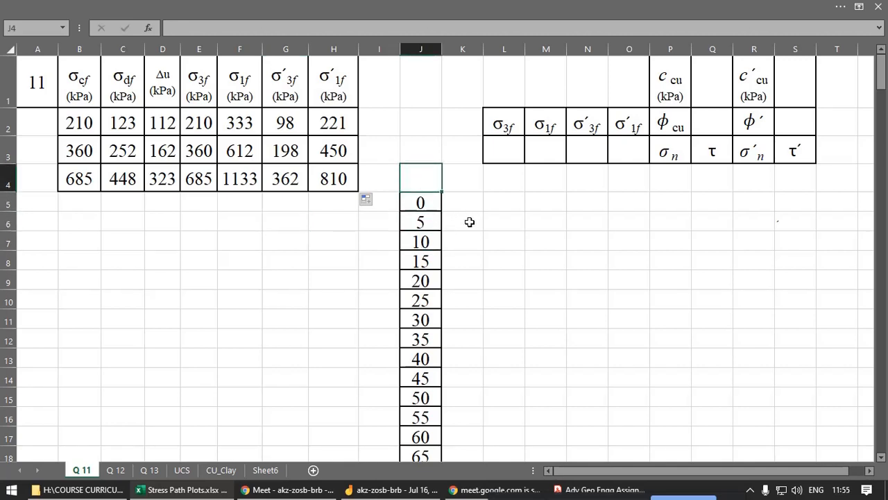
pyautogui.click(273, 19)
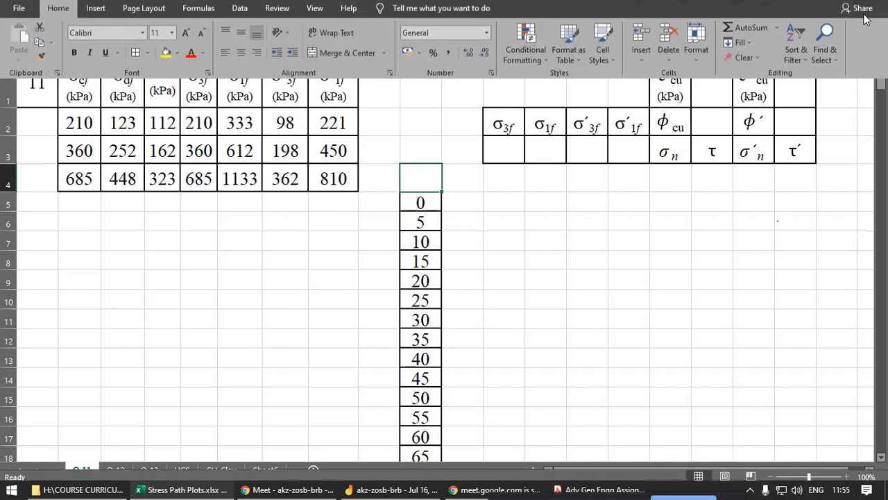
pyautogui.click(94, 31)
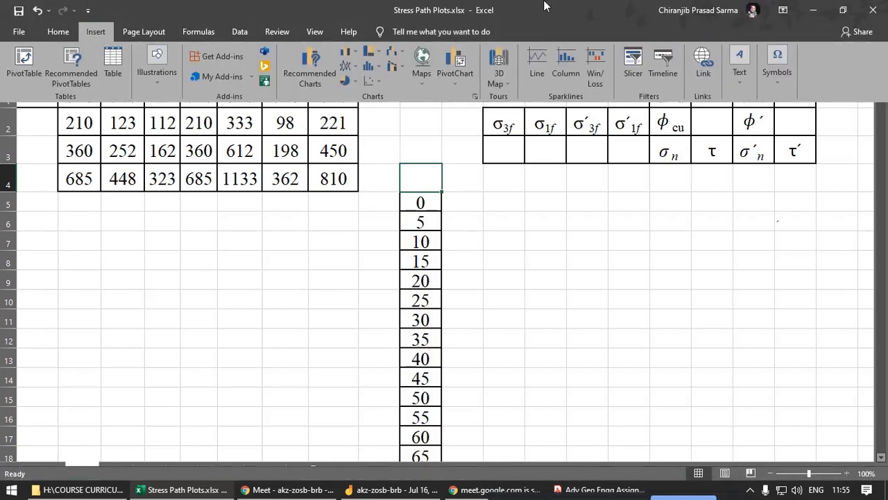
pyautogui.click(777, 82)
pyautogui.click(810, 134)
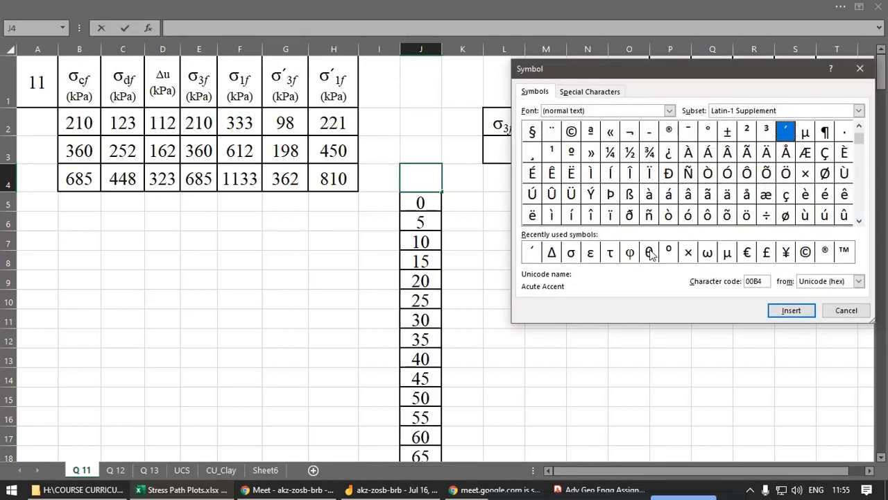
pyautogui.click(649, 253)
pyautogui.click(789, 310)
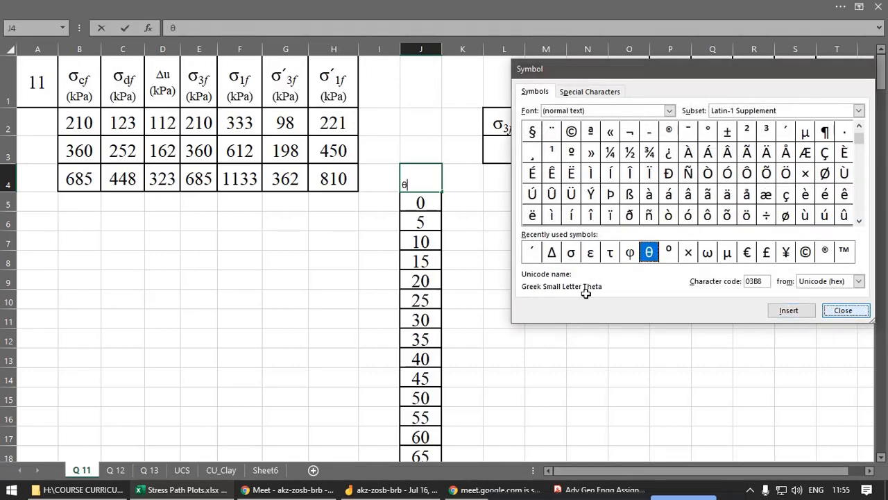
pyautogui.click(848, 312)
# Step: Copy the cell formatting of J5 onto the θ heading in J4
pyautogui.click(411, 200)
pyautogui.click(18, 5)
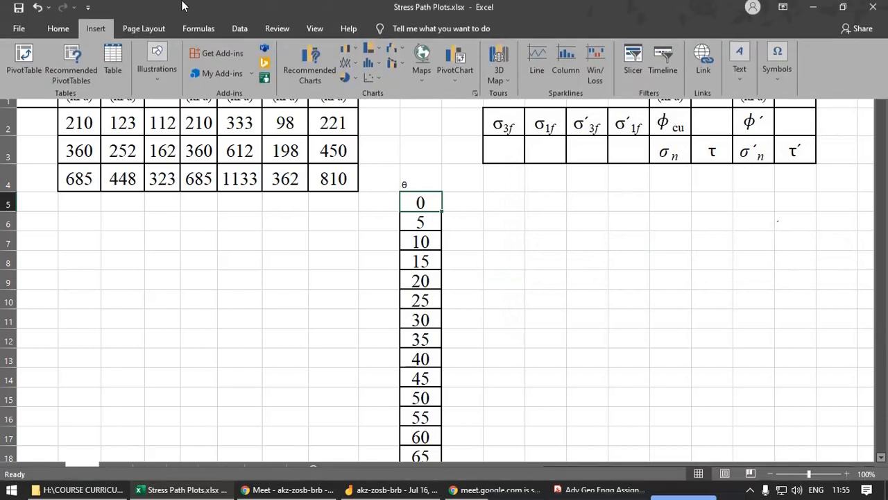
pyautogui.click(58, 30)
pyautogui.click(41, 80)
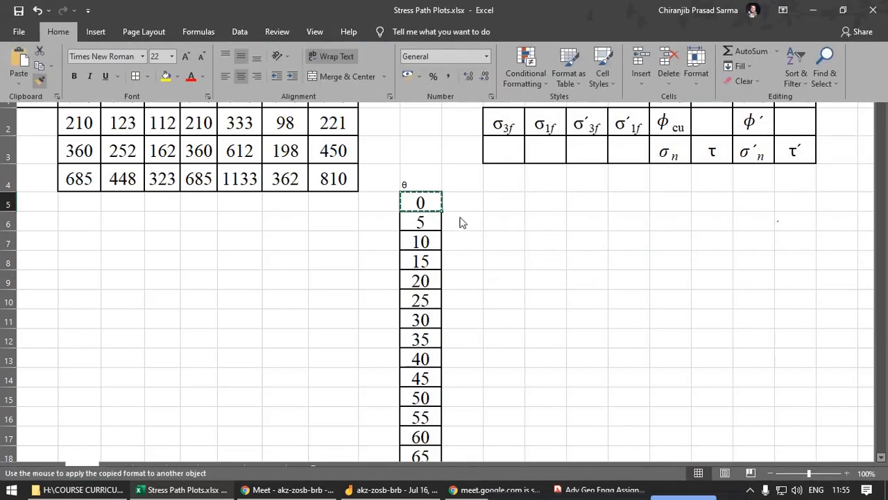
pyautogui.click(418, 182)
pyautogui.click(492, 245)
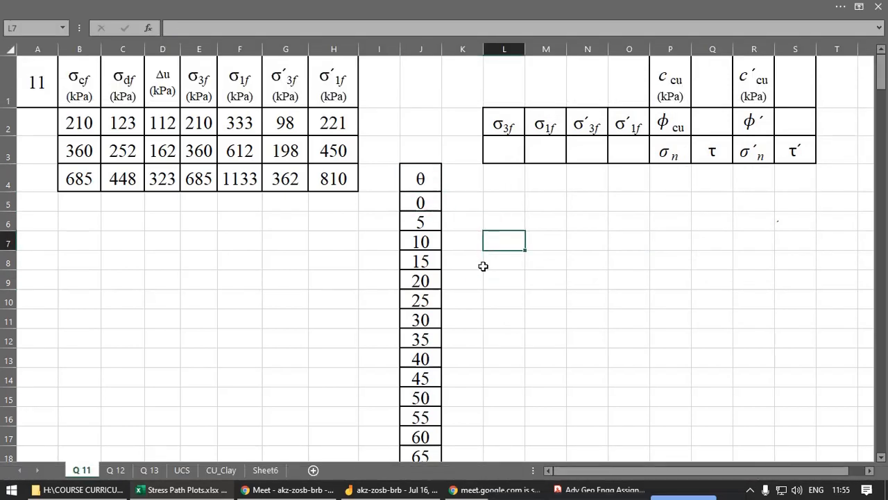
# Step: Convert the θ angles to radians with =RADIANS(J5) in K5 and fill the formula down to K23
pyautogui.click(429, 186)
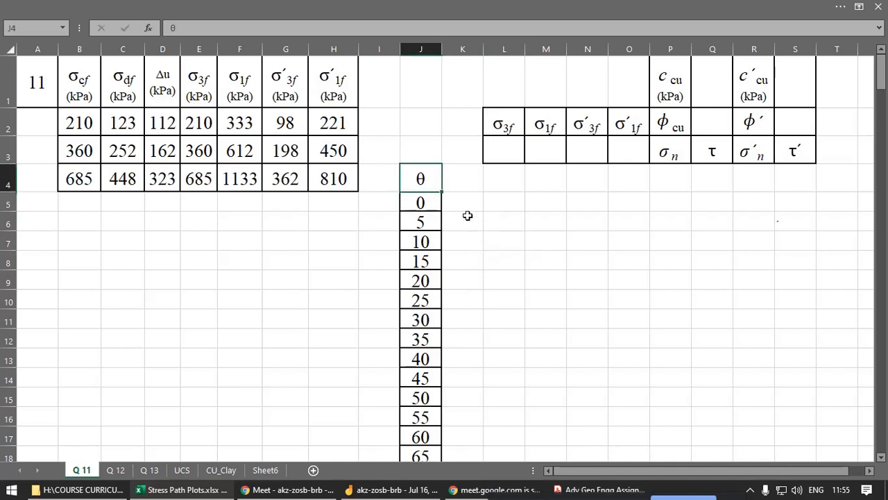
pyautogui.click(465, 212)
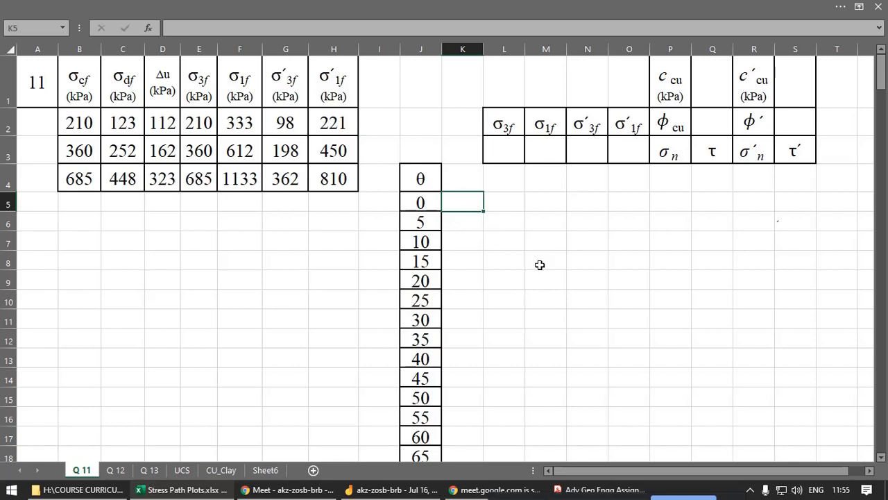
pyautogui.write('=radi')
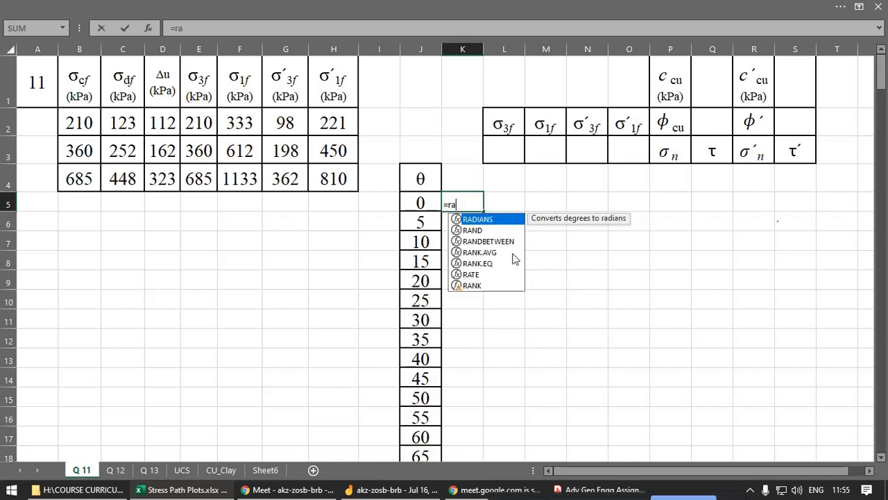
pyautogui.doubleClick(483, 220)
pyautogui.click(421, 203)
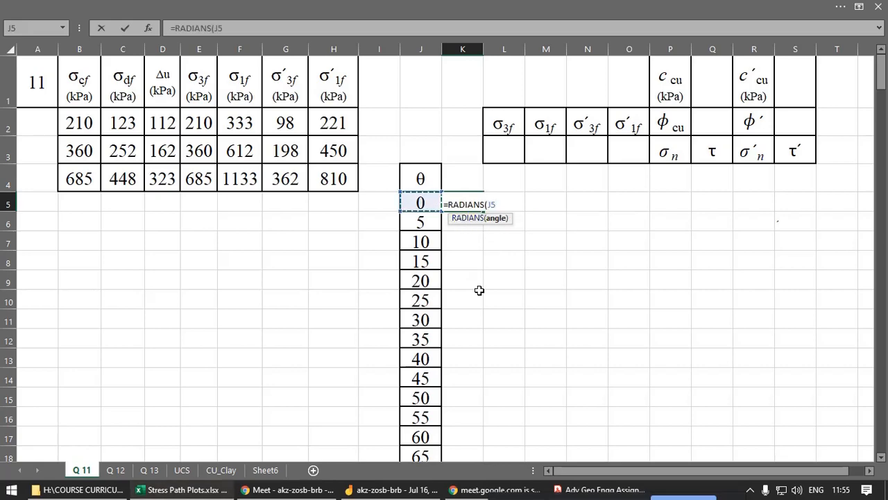
pyautogui.press('Return')
pyautogui.click(476, 204)
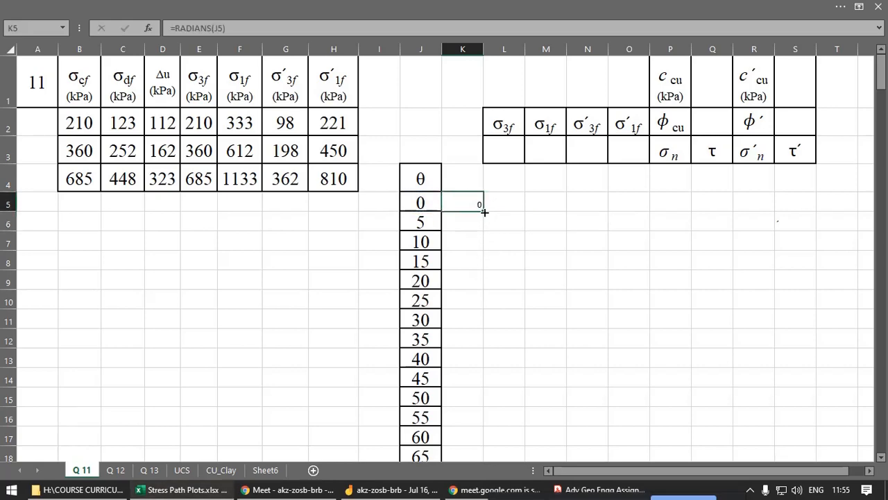
pyautogui.moveTo(484, 212); pyautogui.dragTo(497, 411)
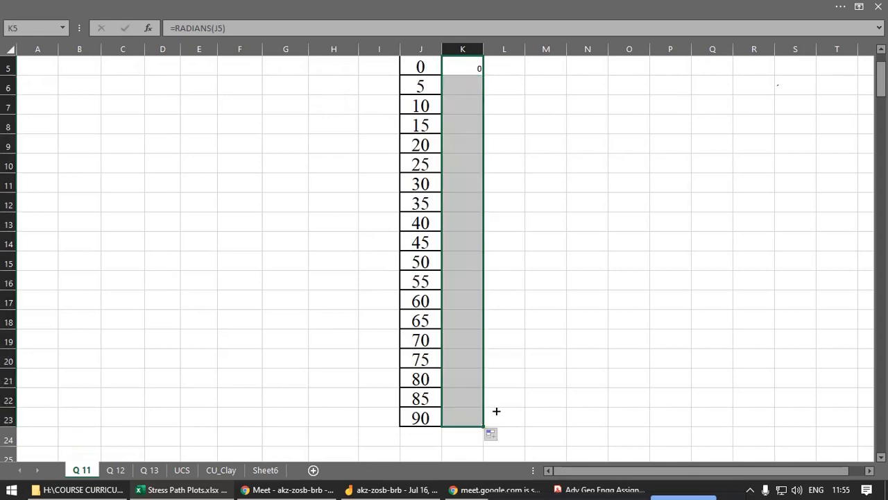
# Step: Apply the cell formatting of J5 to the radian values in K5:K23
pyautogui.scroll(2, 548, 282)
pyautogui.click(419, 207)
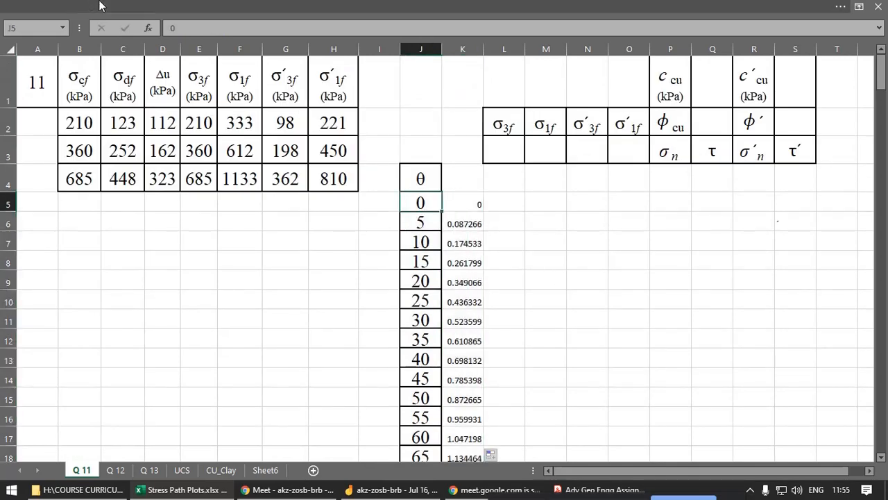
pyautogui.click(39, 7)
pyautogui.click(39, 76)
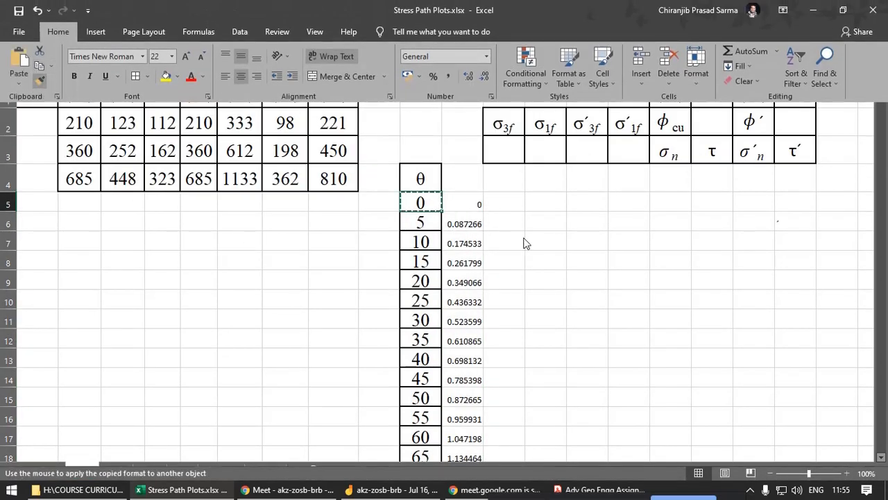
pyautogui.click(465, 203)
pyautogui.moveTo(484, 211); pyautogui.dragTo(481, 452)
pyautogui.click(523, 136)
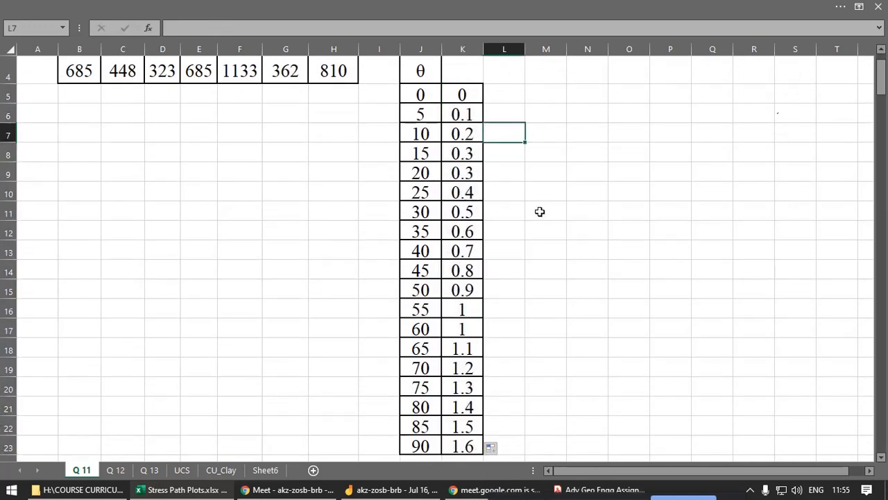
pyautogui.scroll(1, 531, 236)
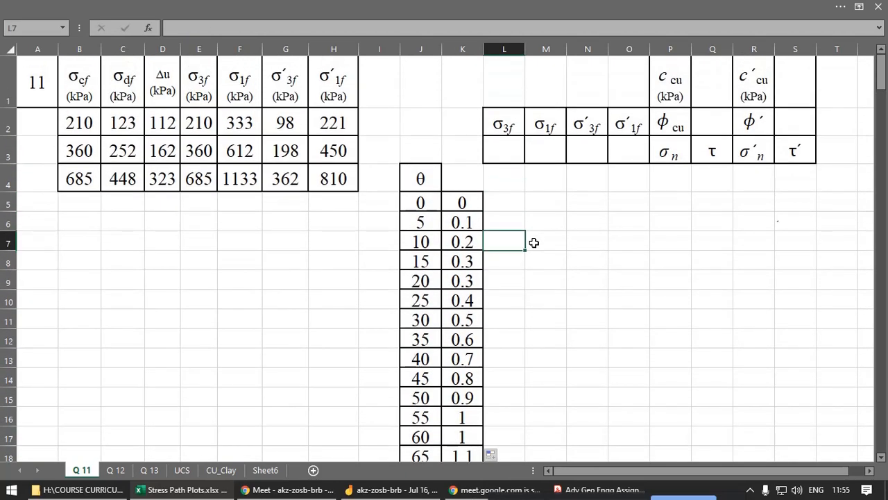
# Step: Switch to the Jamboard whiteboard, add a second frame and give it the dotted background
pyautogui.click(508, 208)
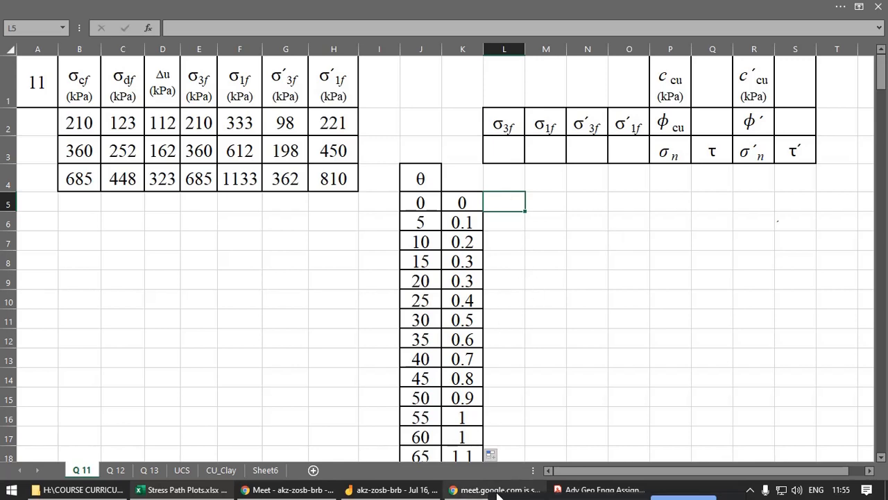
pyautogui.click(393, 490)
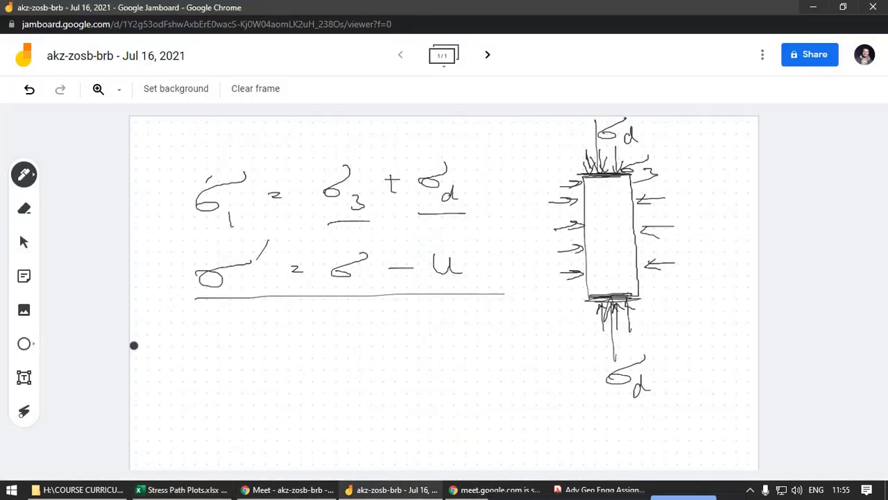
pyautogui.click(487, 54)
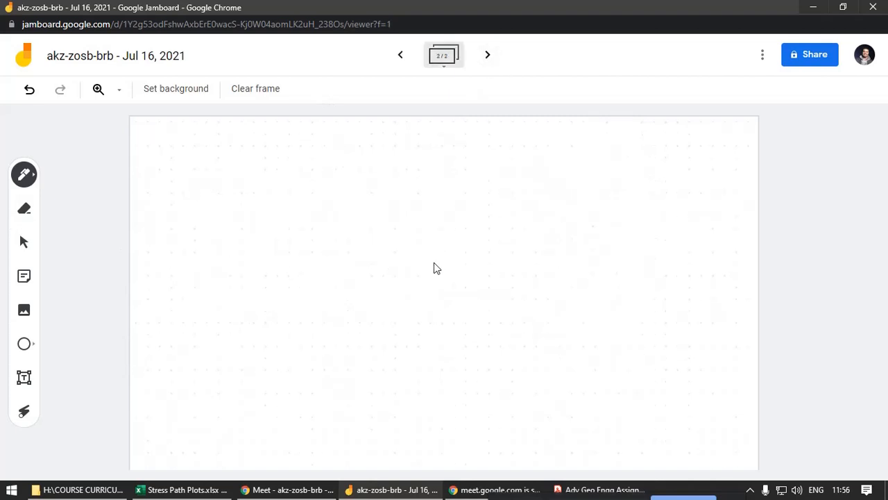
pyautogui.click(194, 90)
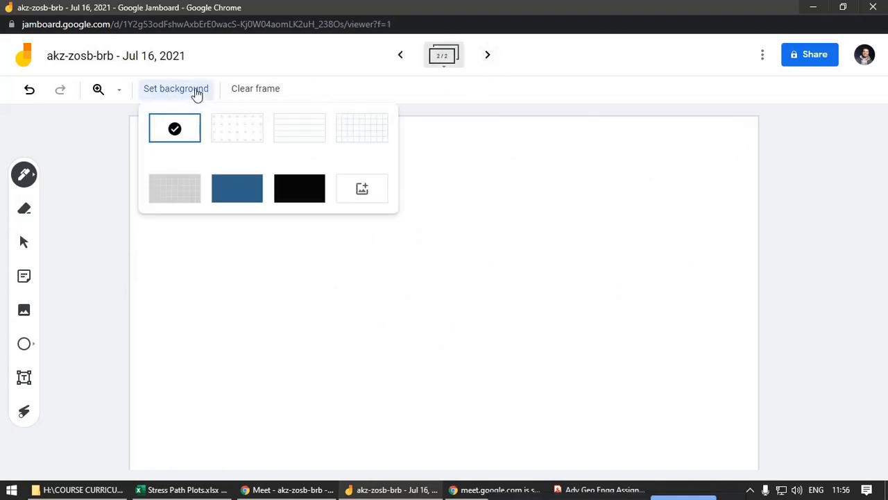
pyautogui.click(244, 134)
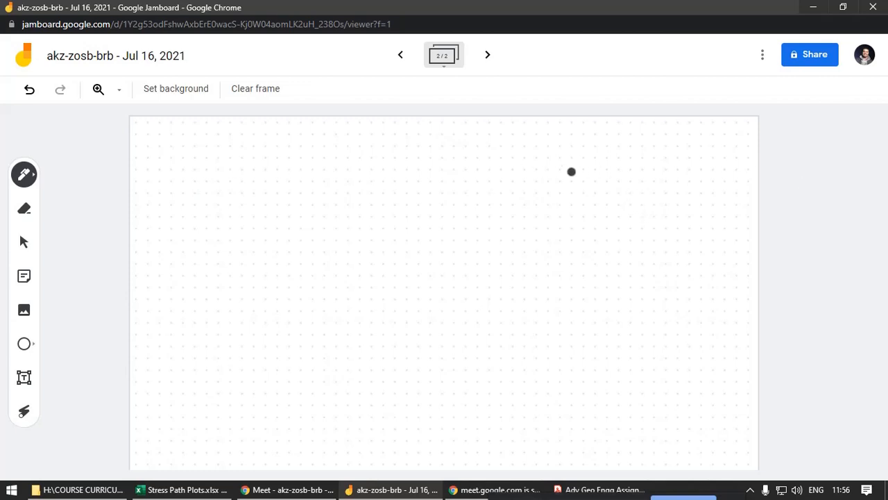
# Step: Sketch a tall rectangular soil specimen with a downward arrow labelled σ1 on its top face
pyautogui.moveTo(590, 159)
pyautogui.mouseDown()
pyautogui.moveTo(605, 294)
pyautogui.moveTo(652, 290)
pyautogui.mouseUp()
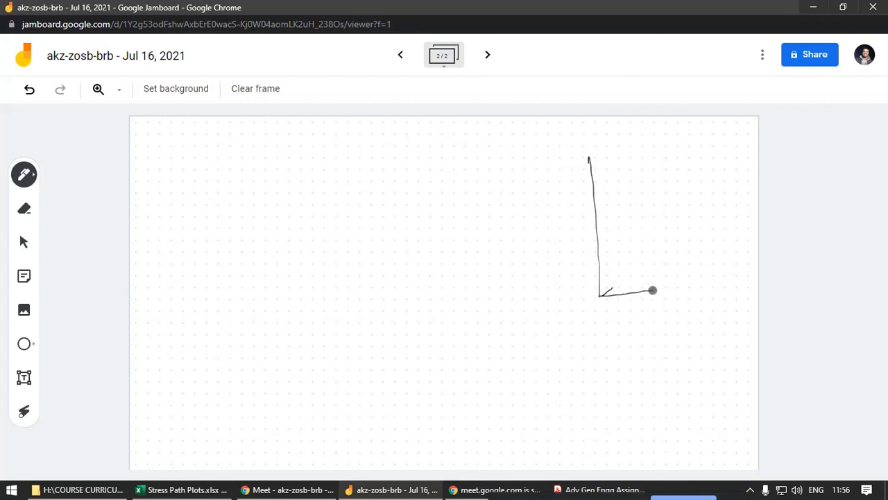
pyautogui.moveTo(652, 150)
pyautogui.mouseDown()
pyautogui.moveTo(663, 258)
pyautogui.moveTo(635, 289)
pyautogui.mouseUp()
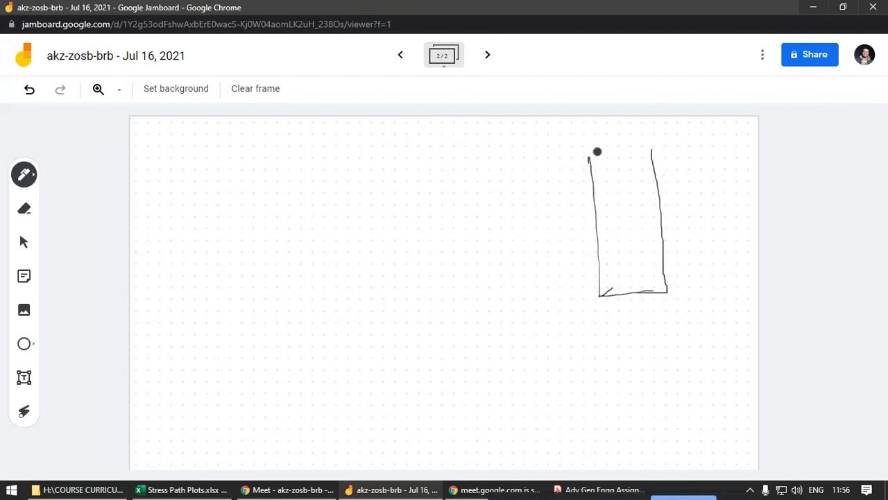
pyautogui.moveTo(595, 152)
pyautogui.mouseDown()
pyautogui.moveTo(634, 150)
pyautogui.moveTo(614, 147)
pyautogui.mouseUp()
pyautogui.moveTo(641, 121)
pyautogui.mouseDown()
pyautogui.moveTo(631, 129)
pyautogui.moveTo(637, 136)
pyautogui.mouseUp()
pyautogui.moveTo(644, 137); pyautogui.dragTo(646, 144)
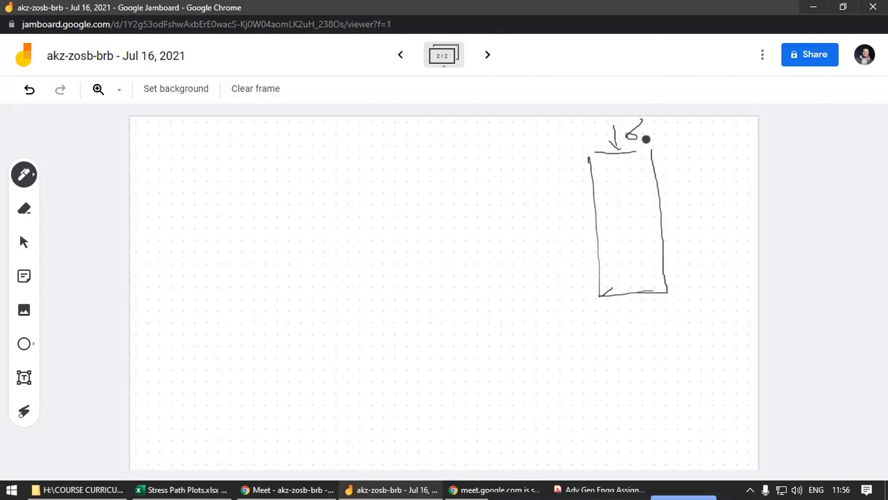
# Step: Add inward arrows labelled σ3 on both sides of the specimen and an upward σ1 arrow at its base
pyautogui.moveTo(699, 213)
pyautogui.mouseDown()
pyautogui.moveTo(668, 215)
pyautogui.moveTo(696, 242)
pyautogui.moveTo(684, 253)
pyautogui.mouseUp()
pyautogui.moveTo(550, 230)
pyautogui.mouseDown()
pyautogui.moveTo(583, 224)
pyautogui.moveTo(579, 231)
pyautogui.mouseUp()
pyautogui.moveTo(566, 239)
pyautogui.mouseDown()
pyautogui.moveTo(555, 262)
pyautogui.moveTo(568, 277)
pyautogui.mouseUp()
pyautogui.moveTo(640, 296); pyautogui.dragTo(641, 334)
pyautogui.moveTo(633, 319)
pyautogui.mouseDown()
pyautogui.moveTo(648, 311)
pyautogui.moveTo(665, 355)
pyautogui.mouseUp()
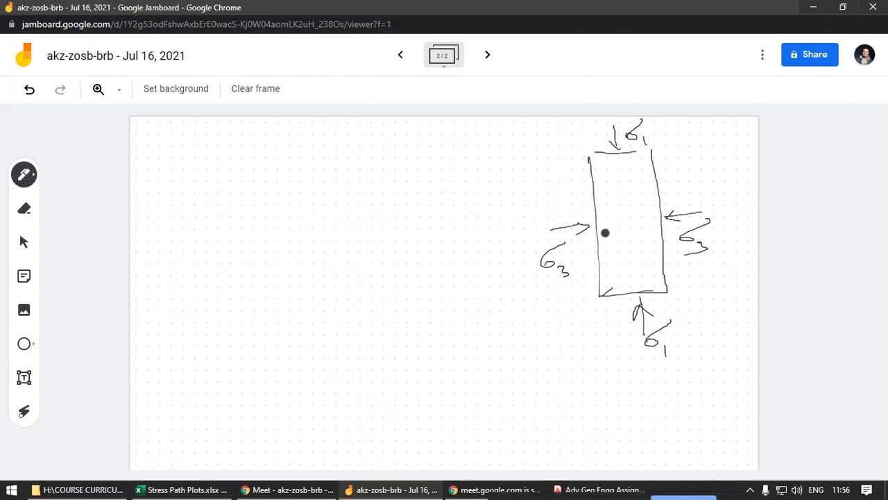
# Step: Draw an inclined plane across the specimen with a horizontal reference line and mark the angle between them θ
pyautogui.moveTo(600, 237); pyautogui.dragTo(658, 184)
pyautogui.moveTo(599, 240)
pyautogui.mouseDown()
pyautogui.moveTo(653, 237)
pyautogui.moveTo(622, 239)
pyautogui.moveTo(636, 232)
pyautogui.mouseUp()
pyautogui.moveTo(630, 223); pyautogui.dragTo(654, 223)
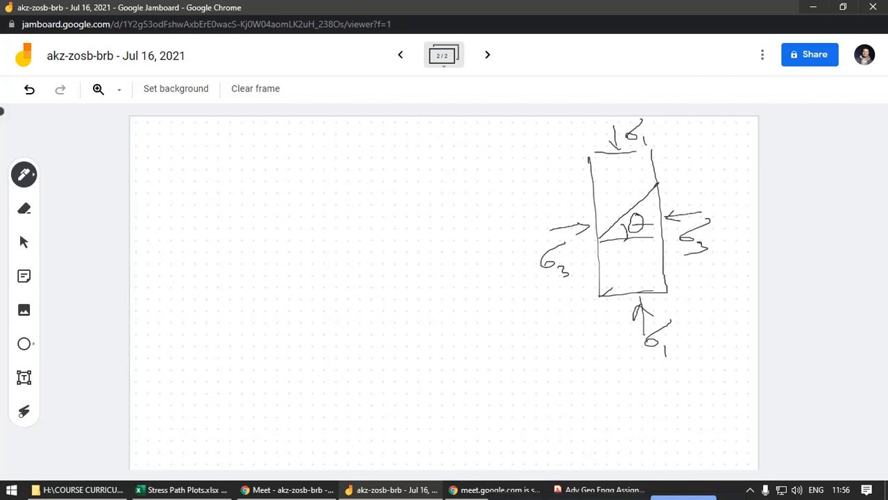
# Step: Handwrite the start of the normal stress equation beside the specimen sketch: σθ = (σ1 + σ3)/2
pyautogui.moveTo(185, 184)
pyautogui.mouseDown()
pyautogui.moveTo(155, 208)
pyautogui.moveTo(162, 201)
pyautogui.moveTo(187, 219)
pyautogui.mouseUp()
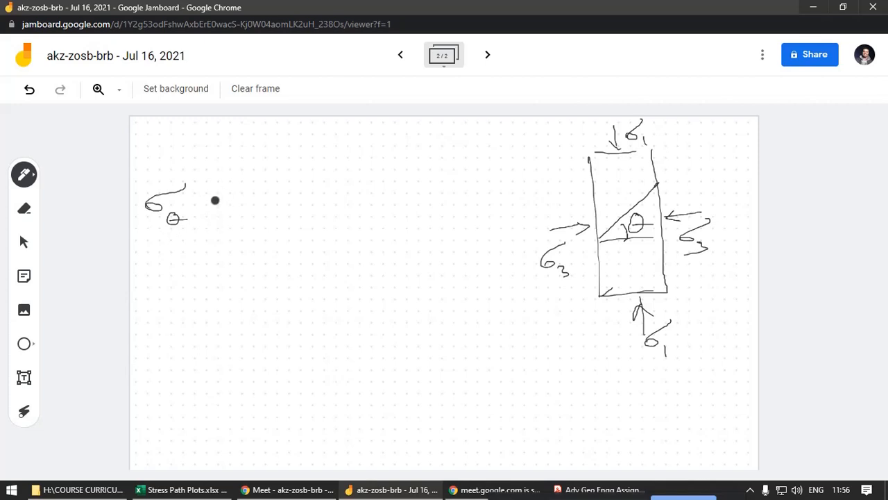
pyautogui.moveTo(205, 198); pyautogui.dragTo(209, 198)
pyautogui.moveTo(273, 165)
pyautogui.mouseDown()
pyautogui.moveTo(248, 182)
pyautogui.moveTo(258, 195)
pyautogui.moveTo(285, 188)
pyautogui.mouseUp()
pyautogui.moveTo(279, 181)
pyautogui.mouseDown()
pyautogui.moveTo(301, 182)
pyautogui.moveTo(326, 197)
pyautogui.mouseUp()
pyautogui.moveTo(243, 207)
pyautogui.mouseDown()
pyautogui.moveTo(314, 206)
pyautogui.moveTo(284, 224)
pyautogui.moveTo(300, 226)
pyautogui.mouseUp()
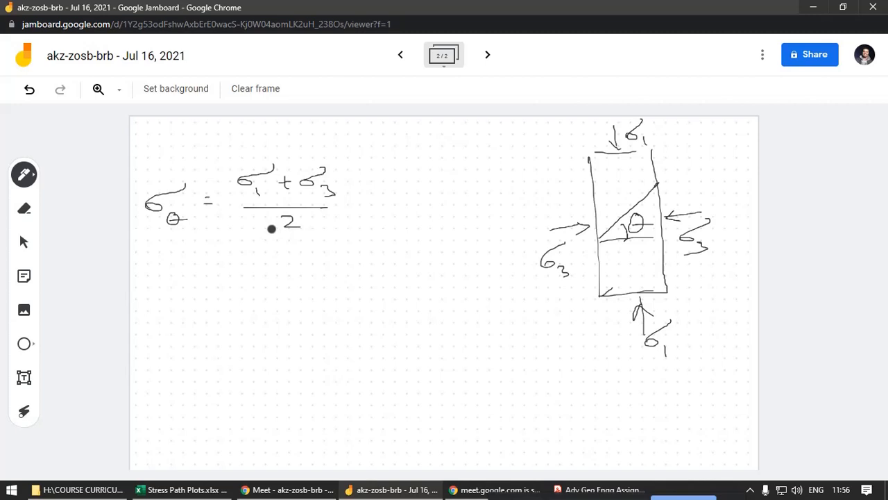
# Step: Add the second term, + (σ1 − σ3)/2 Cos 2θ, below the first term of the σθ equation
pyautogui.moveTo(246, 265); pyautogui.dragTo(248, 278)
pyautogui.moveTo(237, 268); pyautogui.dragTo(255, 267)
pyautogui.moveTo(321, 239)
pyautogui.mouseDown()
pyautogui.moveTo(298, 257)
pyautogui.moveTo(355, 250)
pyautogui.moveTo(377, 264)
pyautogui.mouseUp()
pyautogui.moveTo(287, 277); pyautogui.dragTo(364, 275)
pyautogui.moveTo(321, 281); pyautogui.dragTo(348, 297)
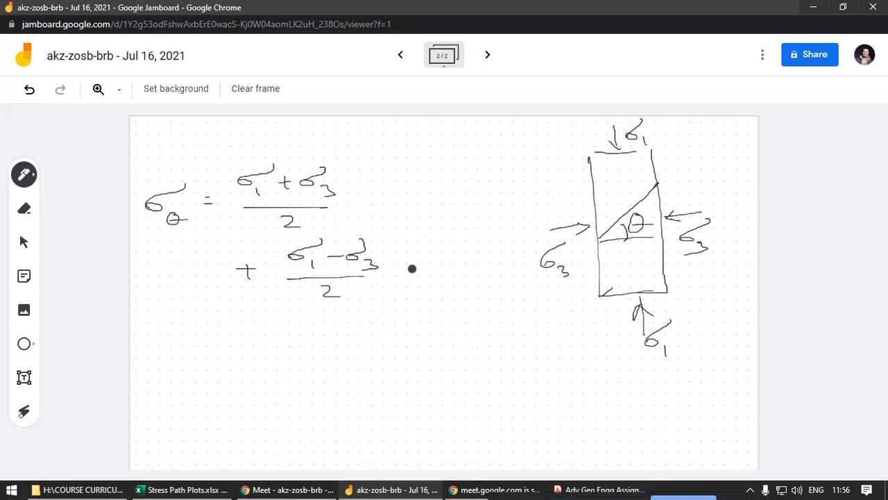
pyautogui.moveTo(407, 258)
pyautogui.mouseDown()
pyautogui.moveTo(408, 283)
pyautogui.moveTo(490, 271)
pyautogui.mouseUp()
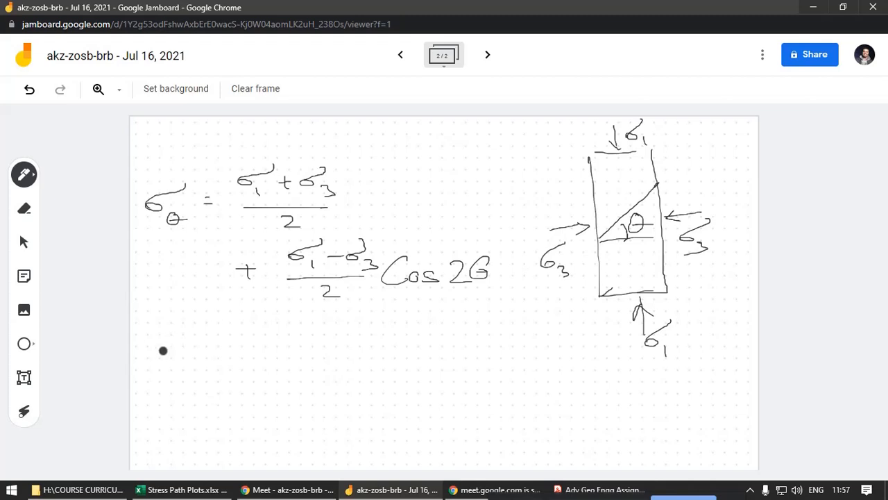
# Step: Handwrite the shear stress equation below the σθ relation, with (σ1 − σ3)/2 Sin 2θ as its right-hand side
pyautogui.moveTo(162, 351); pyautogui.dragTo(182, 358)
pyautogui.moveTo(233, 343); pyautogui.dragTo(242, 348)
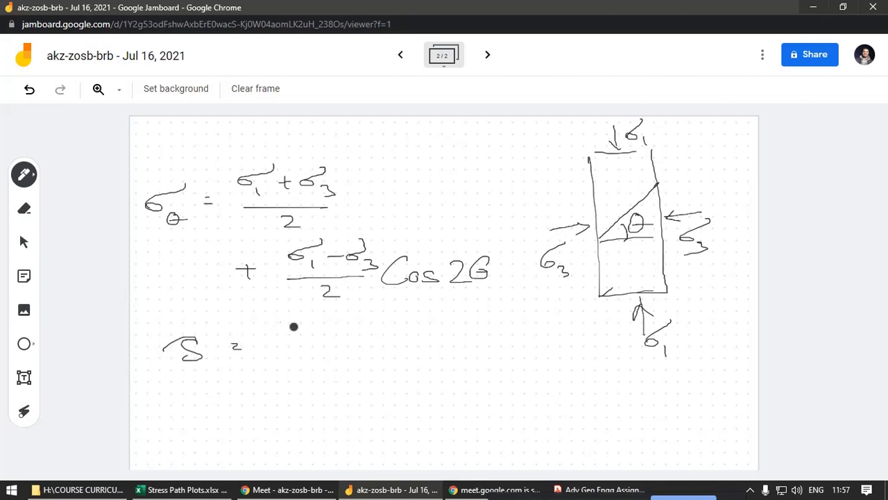
pyautogui.moveTo(301, 319)
pyautogui.mouseDown()
pyautogui.moveTo(283, 336)
pyautogui.moveTo(358, 342)
pyautogui.mouseUp()
pyautogui.moveTo(267, 352); pyautogui.dragTo(346, 350)
pyautogui.moveTo(304, 358)
pyautogui.mouseDown()
pyautogui.moveTo(314, 372)
pyautogui.moveTo(335, 371)
pyautogui.mouseUp()
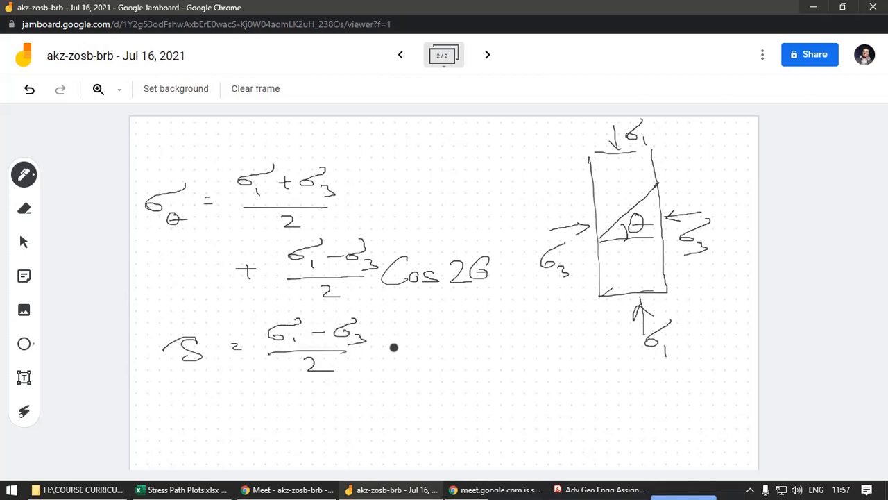
pyautogui.moveTo(405, 333); pyautogui.dragTo(380, 350)
pyautogui.click(415, 330)
pyautogui.moveTo(415, 340)
pyautogui.mouseDown()
pyautogui.moveTo(417, 349)
pyautogui.moveTo(486, 351)
pyautogui.mouseUp()
pyautogui.moveTo(480, 340); pyautogui.dragTo(492, 344)
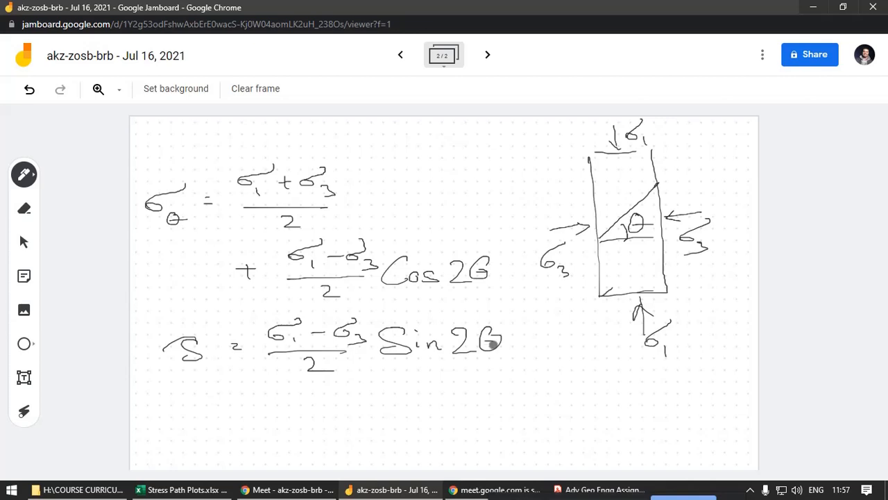
# Step: Switch back to the Stress Path Plots workbook in Excel and check the radians formula in K5 and the σ3f and σ1f input cells
pyautogui.click(183, 489)
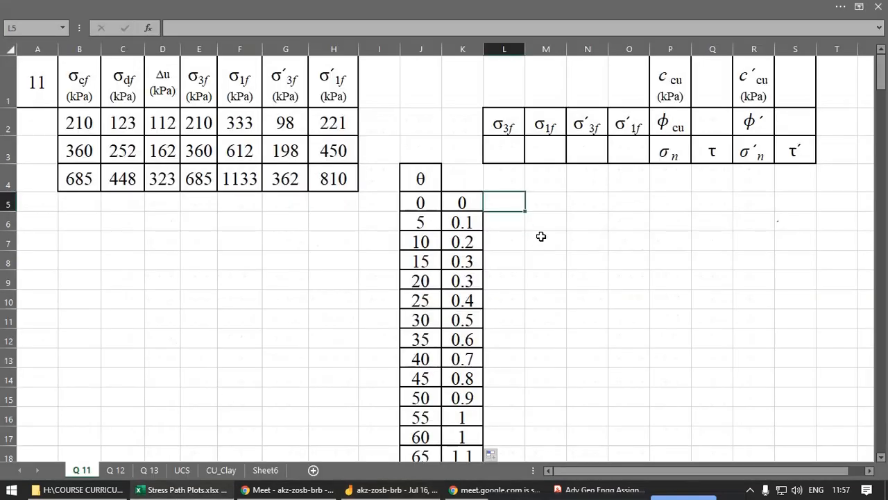
pyautogui.click(448, 202)
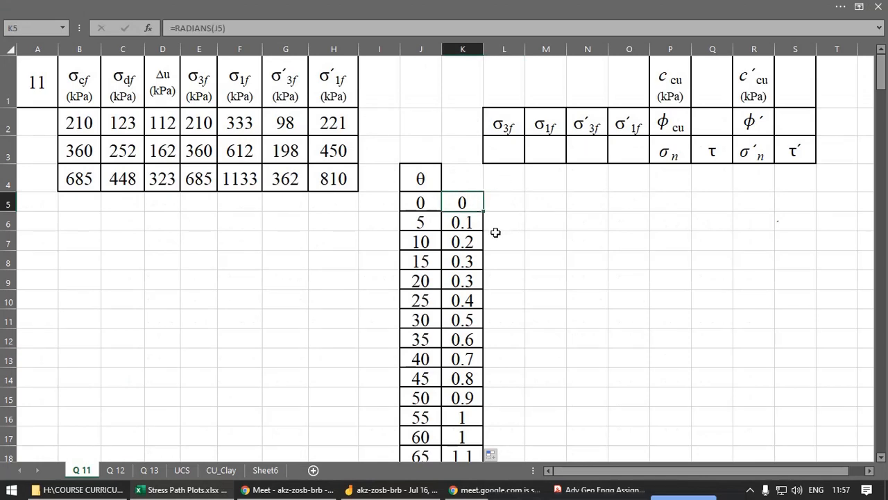
pyautogui.click(514, 206)
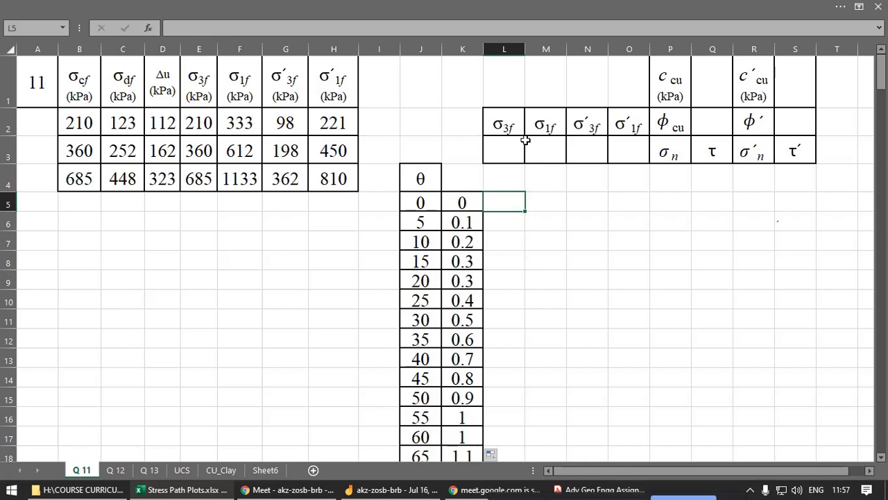
pyautogui.click(505, 132)
pyautogui.click(508, 154)
pyautogui.click(549, 138)
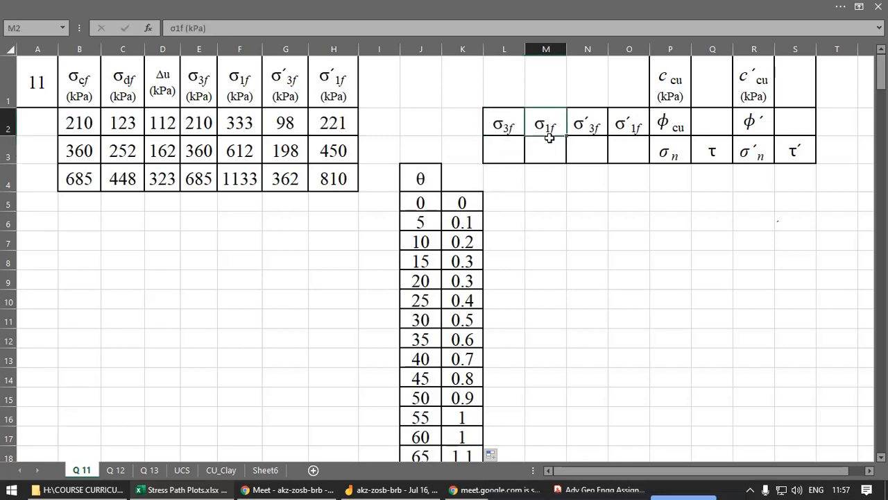
pyautogui.click(550, 154)
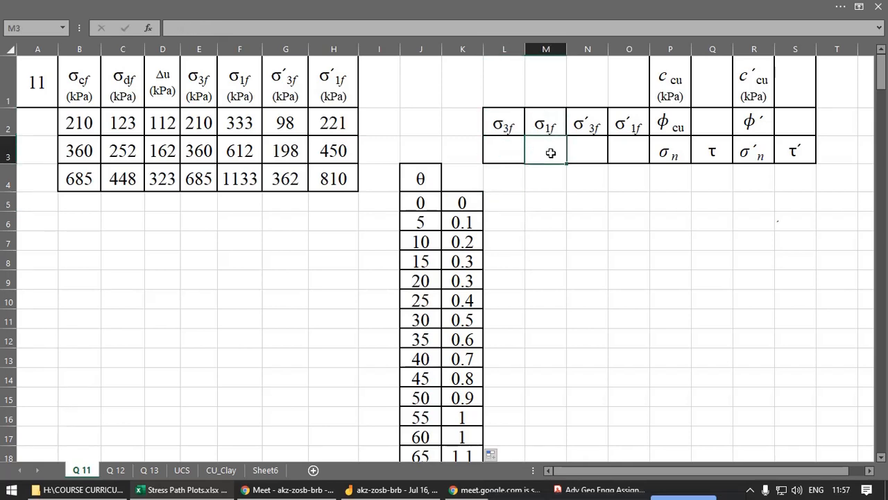
# Step: Copy the first test's σ3f and σ1f from E2:F2 and paste them as values into L3:M3
pyautogui.click(247, 125)
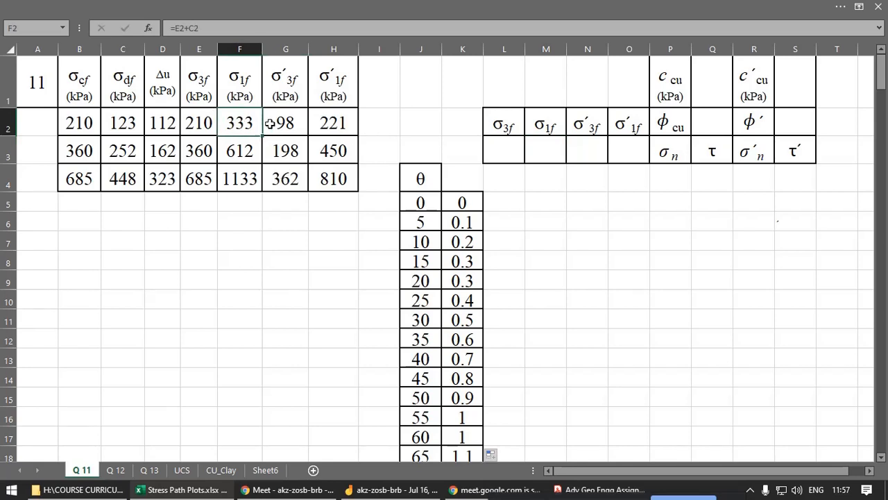
pyautogui.keyDown('shift'); pyautogui.click(269, 123); pyautogui.keyUp('shift')
pyautogui.click(200, 132)
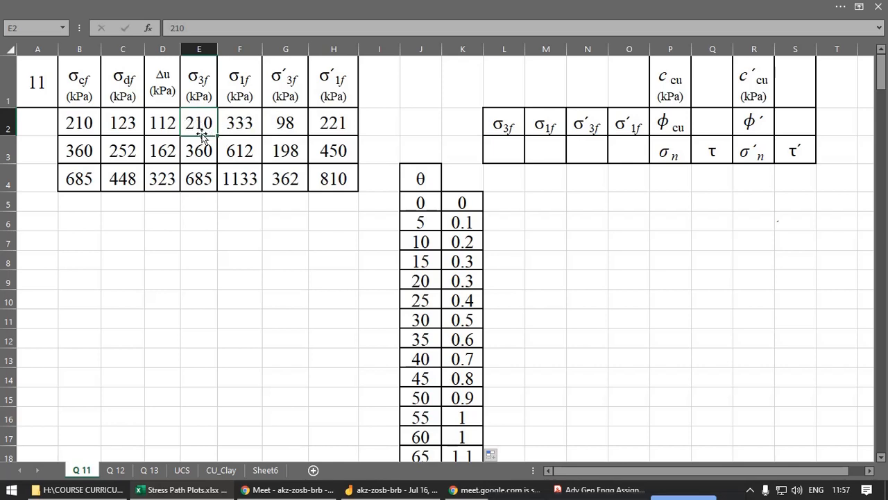
pyautogui.keyDown('shift'); pyautogui.click(236, 125); pyautogui.keyUp('shift')
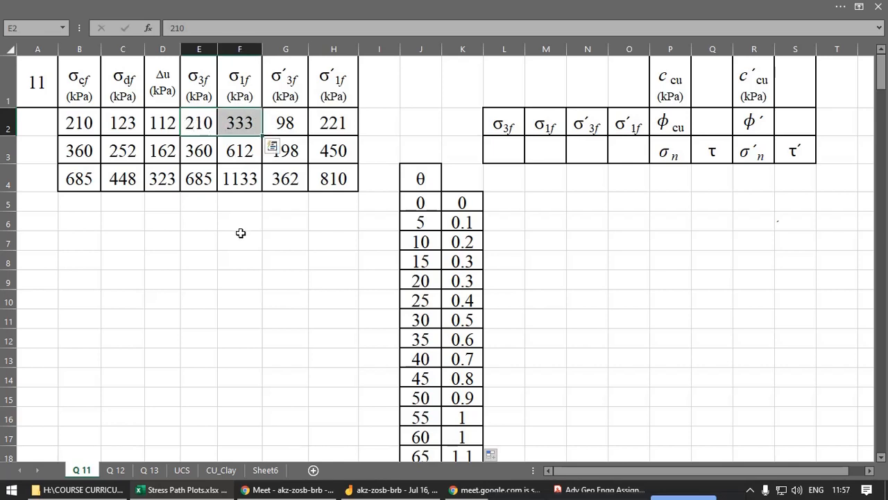
pyautogui.hotkey('ctrl', 'c')
pyautogui.click(508, 153)
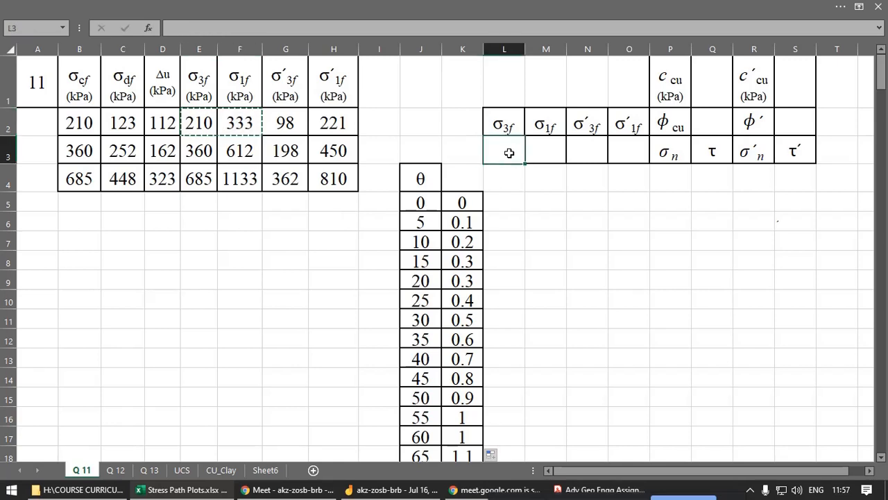
pyautogui.click(200, 7)
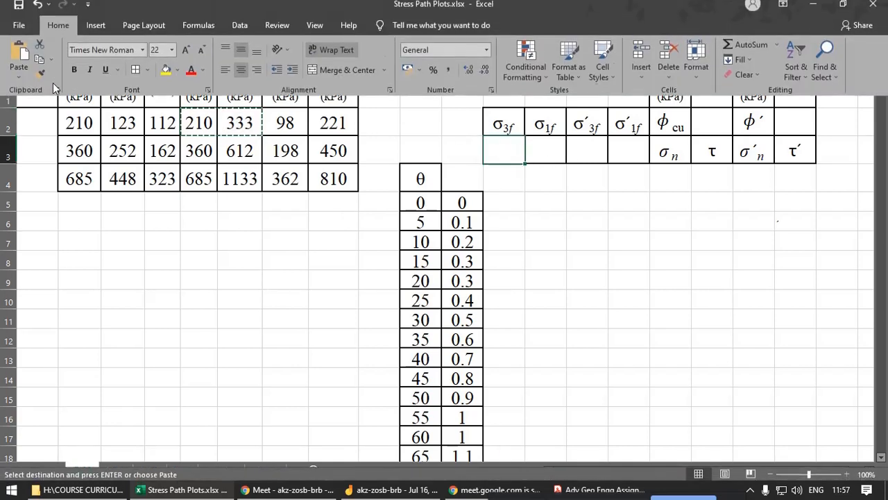
pyautogui.click(19, 84)
pyautogui.click(16, 170)
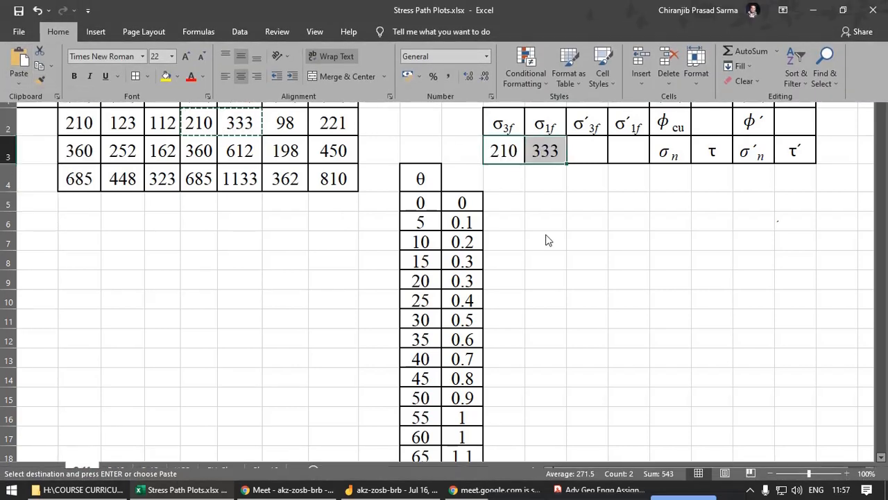
pyautogui.click(540, 207)
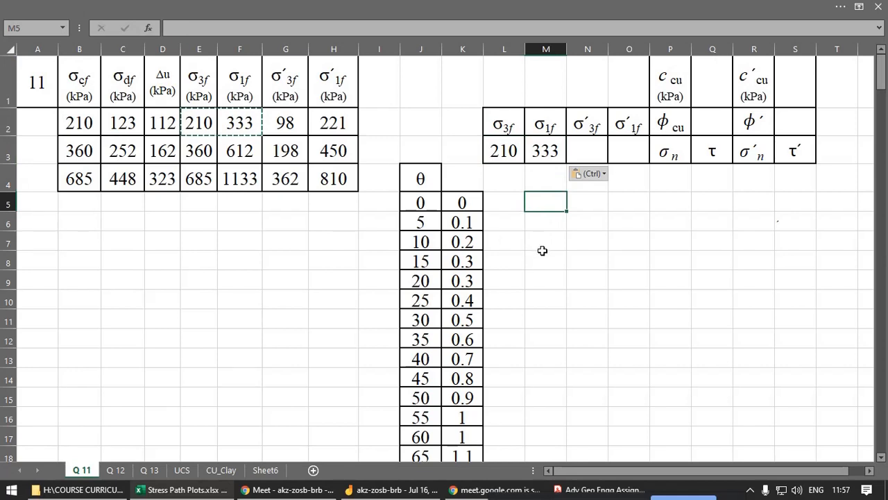
# Step: Start the normal stress formula in L5 with the bracketed average of the principal stresses, =((M3+L3)/2)
pyautogui.click(503, 151)
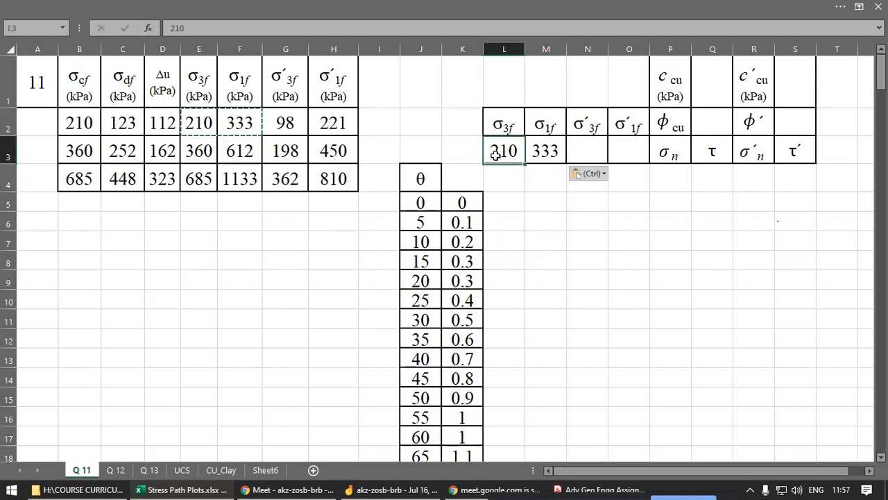
pyautogui.click(545, 151)
pyautogui.click(509, 203)
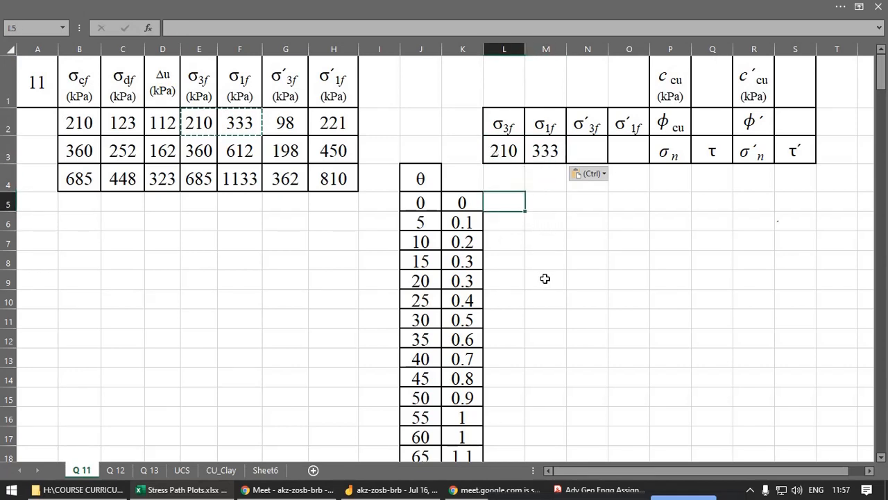
pyautogui.press('F2')
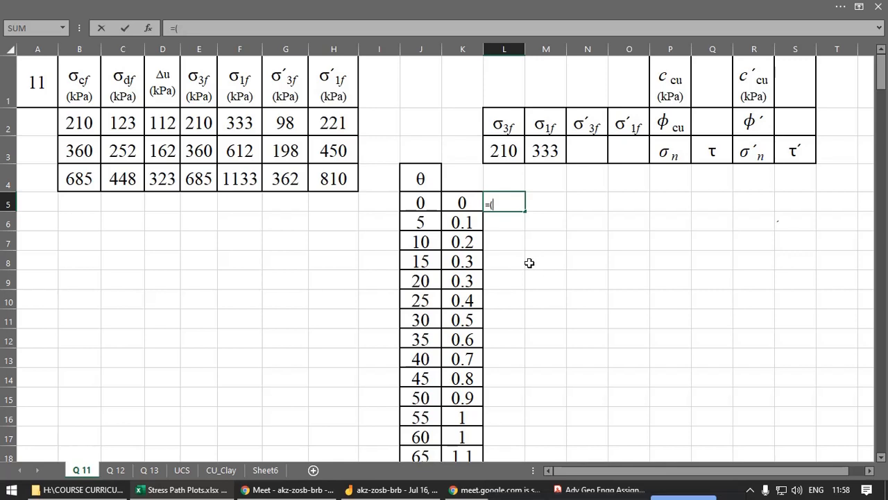
pyautogui.write('=(')
pyautogui.click(512, 152)
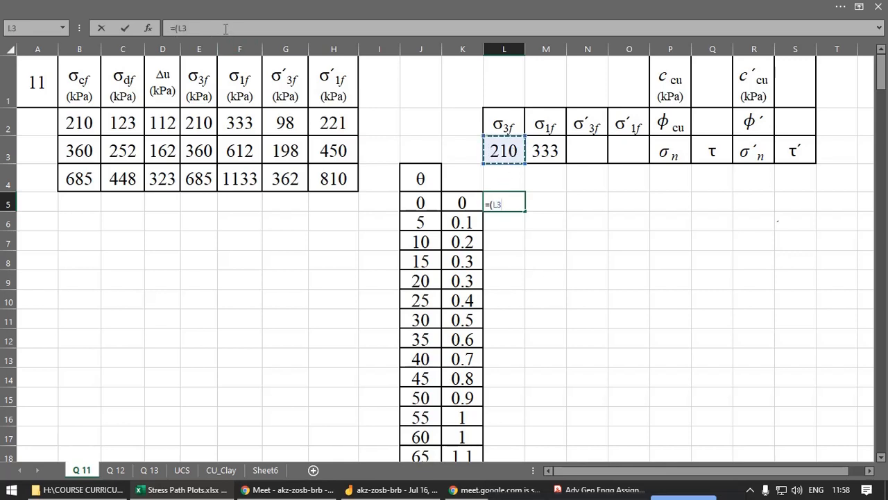
pyautogui.write('+')
pyautogui.moveTo(523, 149); pyautogui.dragTo(544, 148)
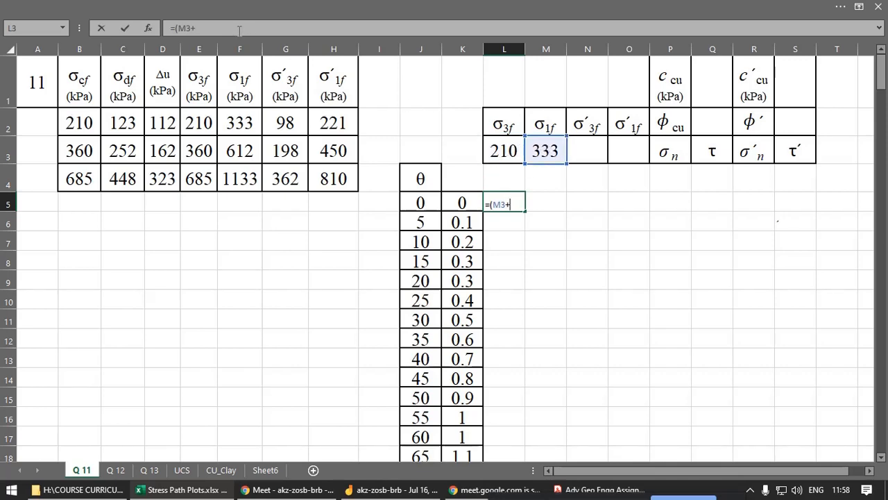
pyautogui.click(493, 149)
pyautogui.click(218, 29)
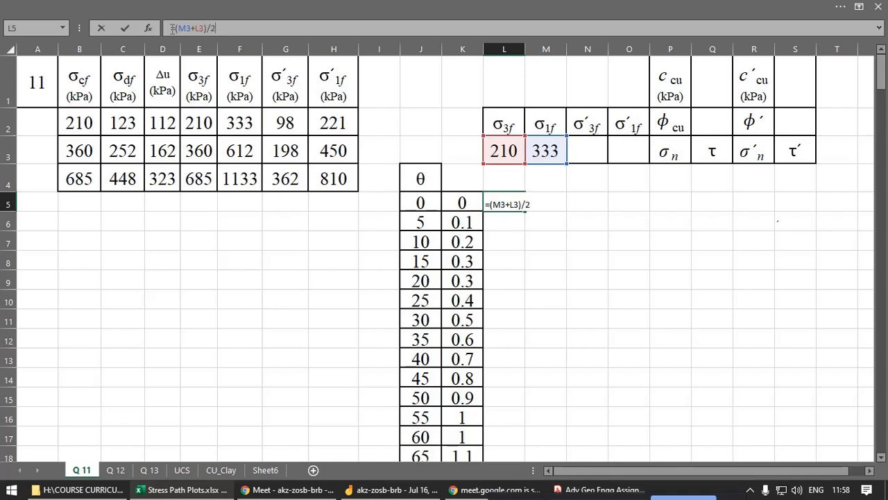
pyautogui.write('(')
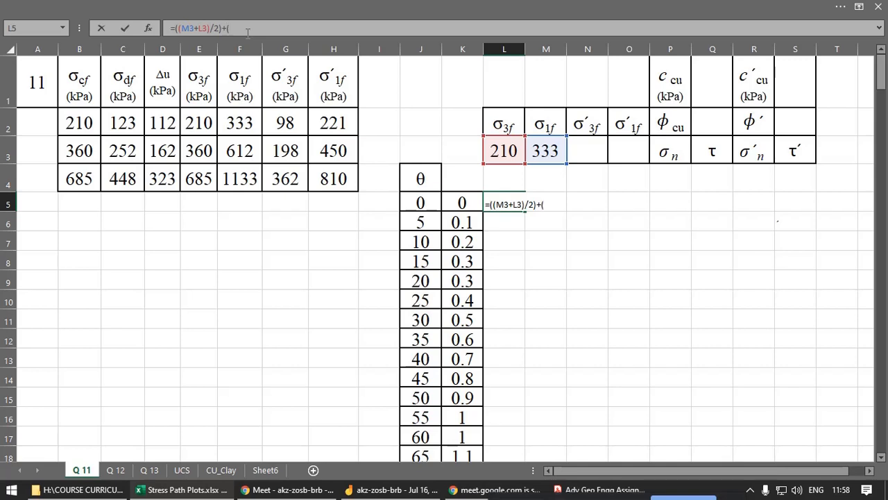
# Step: Add the bracketed half-difference of the principal stresses, +((M3-L3)/2), to the formula in L5
pyautogui.click(546, 149)
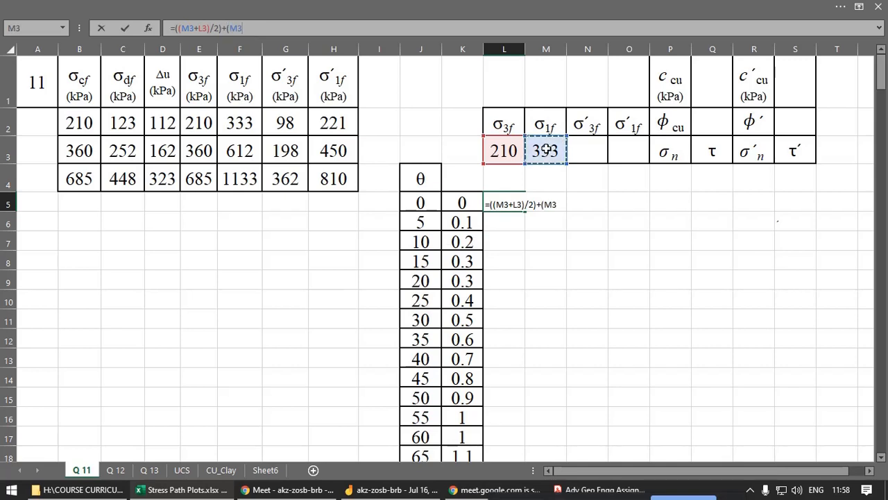
pyautogui.write('-')
pyautogui.click(499, 154)
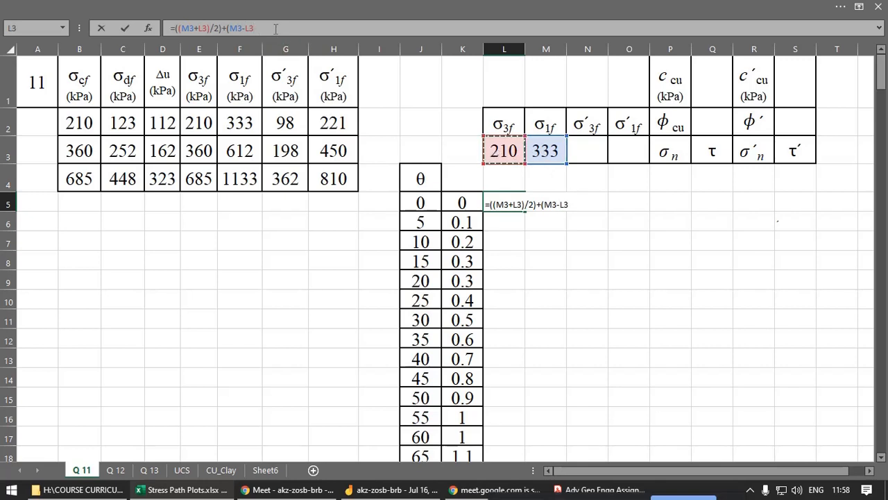
pyautogui.write(')/2')
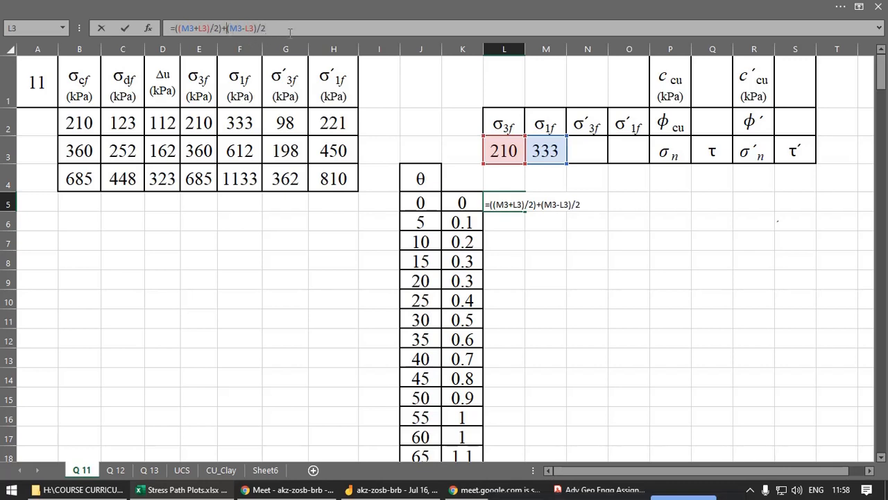
pyautogui.write('(')
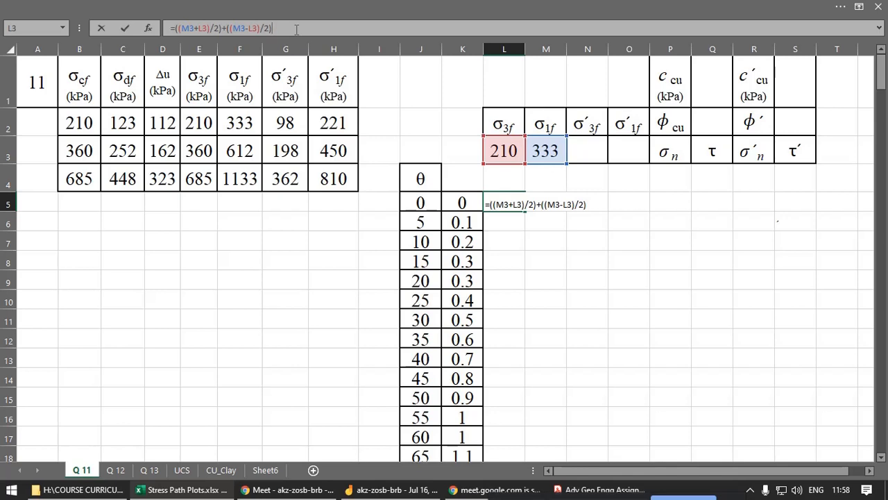
# Step: Multiply the half-difference in the L5 formula by COS(2*K5) and enclose the whole product in brackets
pyautogui.write('Cos')
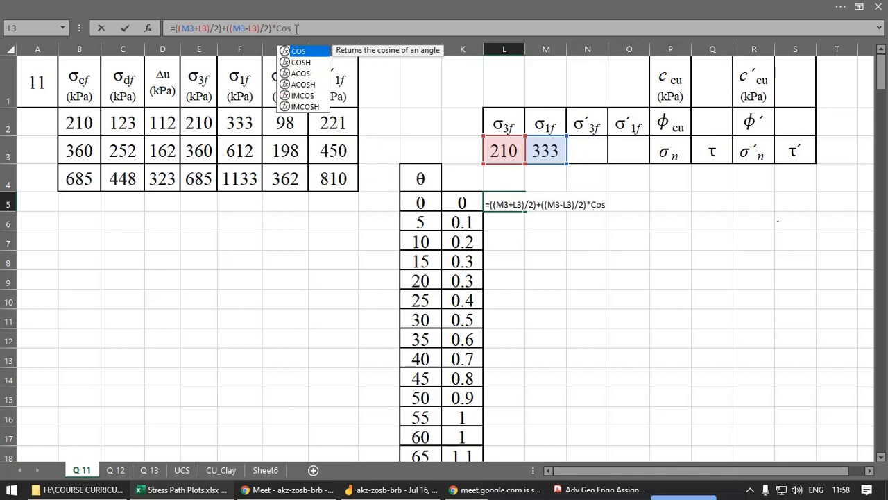
pyautogui.doubleClick(302, 52)
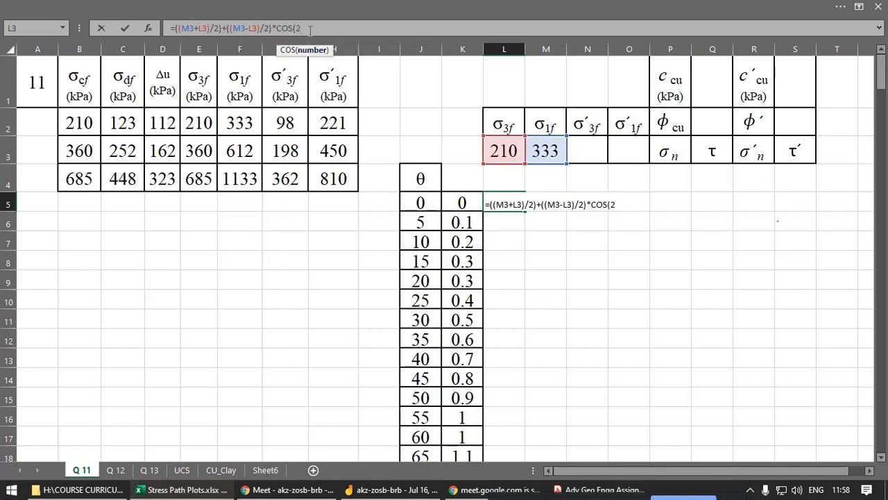
pyautogui.click(461, 202)
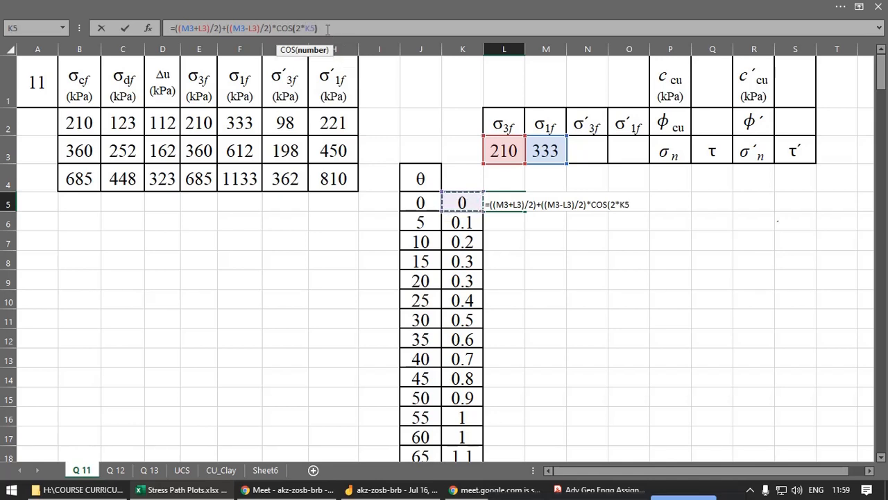
pyautogui.write(')')
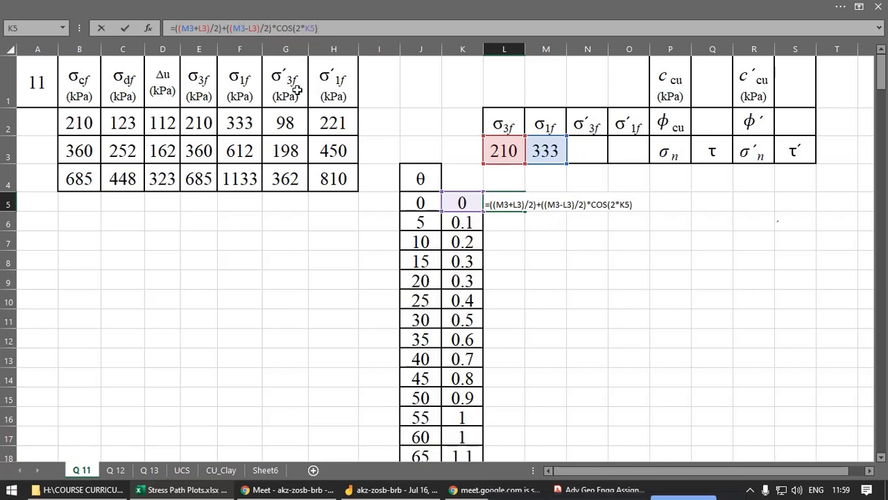
pyautogui.click(226, 28)
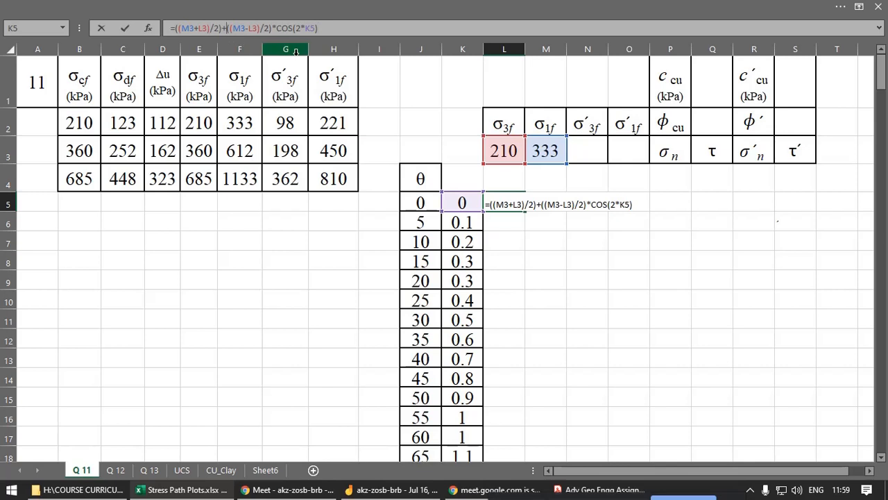
pyautogui.write('(')
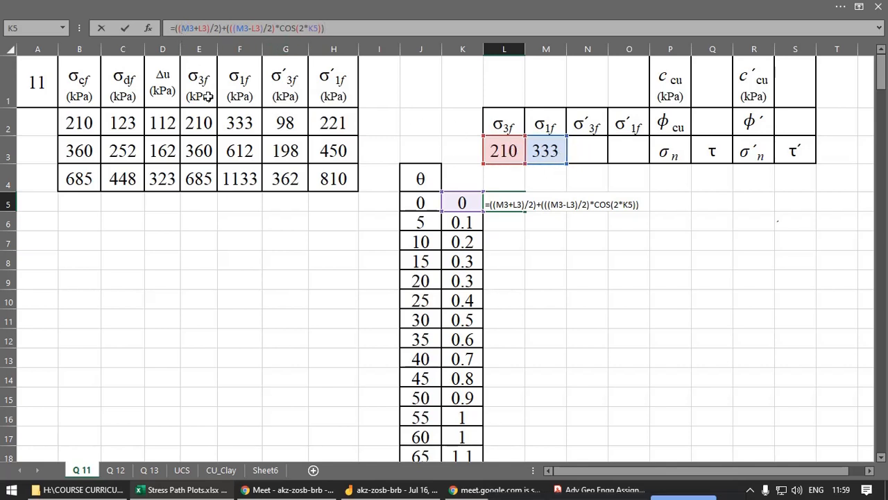
# Step: Make the references in the averaging term of the L5 formula absolute, as ($M$3+$L$3)/2
pyautogui.click(185, 29)
pyautogui.write('$')
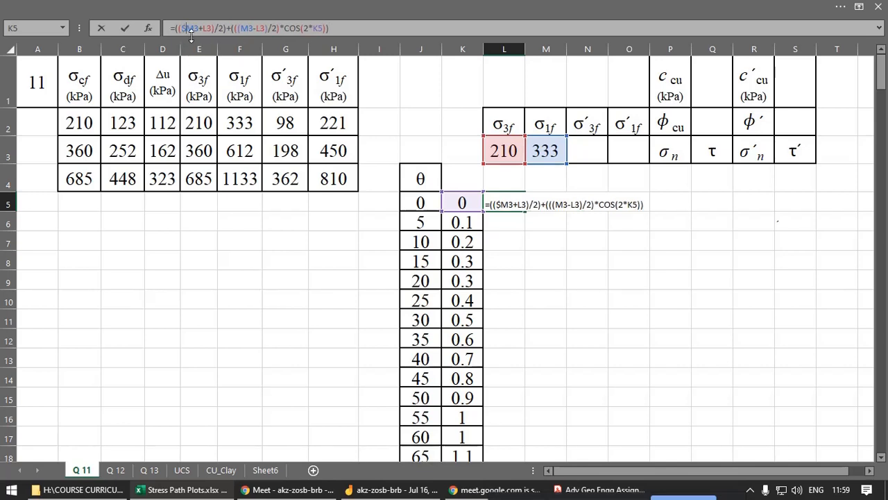
pyautogui.press('Right')
pyautogui.write('$M')
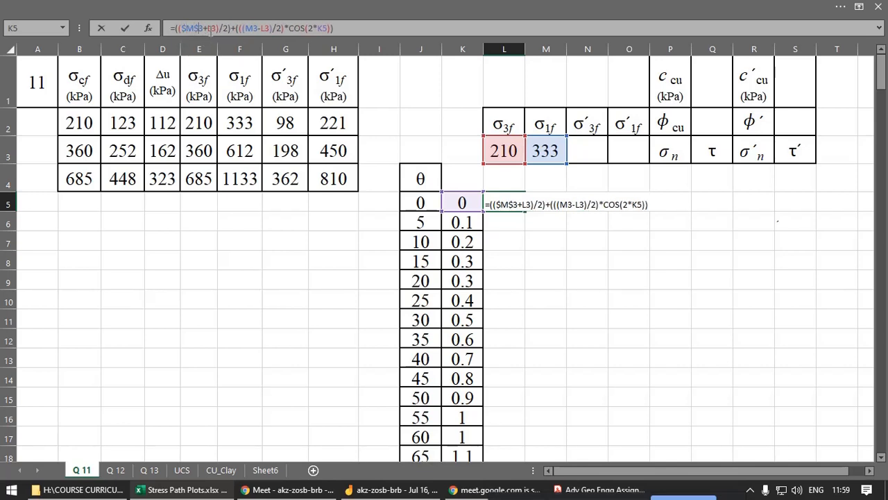
pyautogui.write('$')
pyautogui.press('Right')
pyautogui.write('$M')
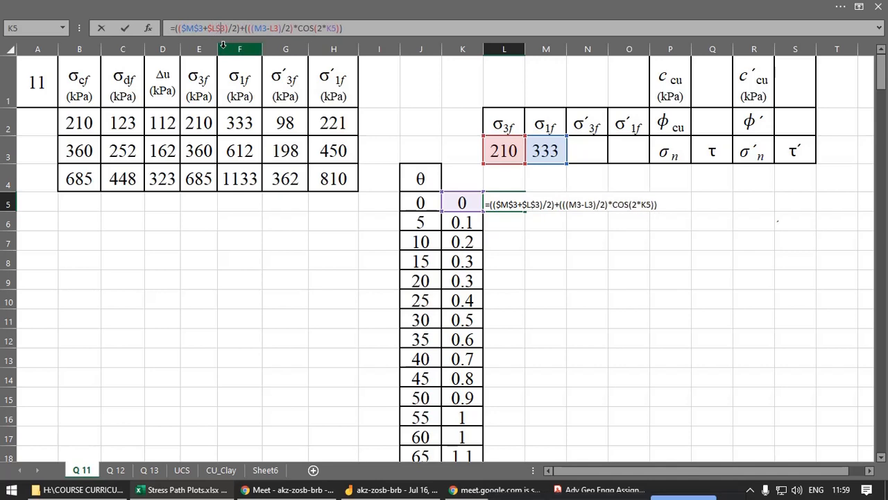
# Step: Make the half-difference term's references absolute, as ($M$3-$L$3)/2, and enter the finished normal stress formula in L5
pyautogui.write('$')
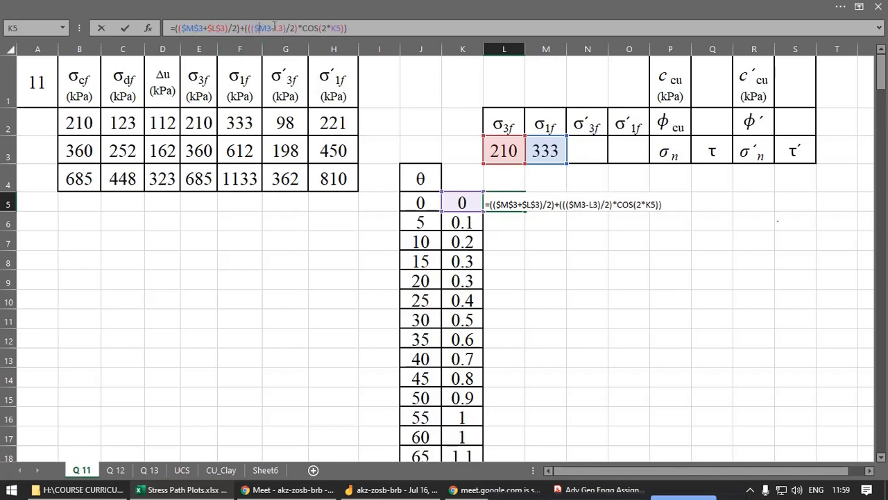
pyautogui.press('Right')
pyautogui.write('$M')
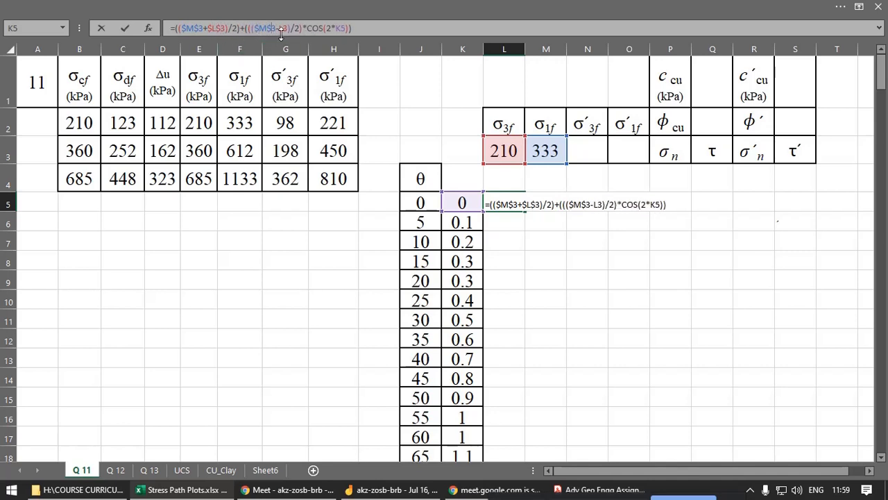
pyautogui.write('$')
pyautogui.press('Right')
pyautogui.write('$')
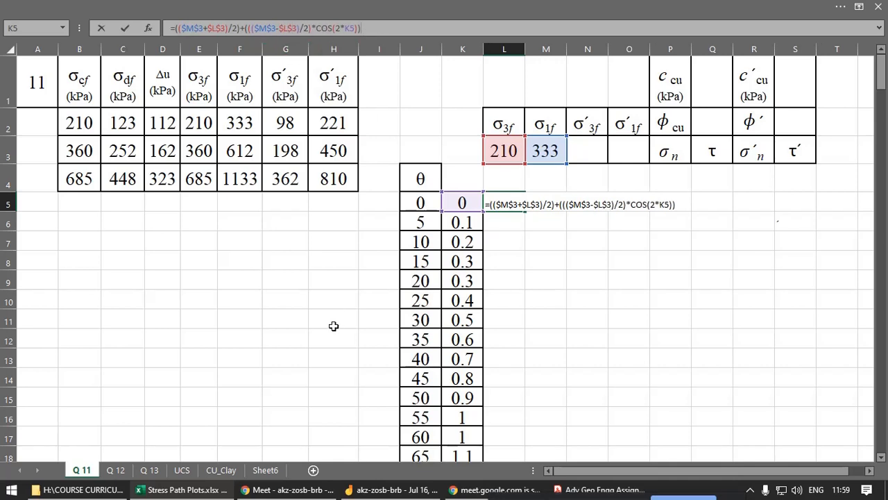
pyautogui.press('Return')
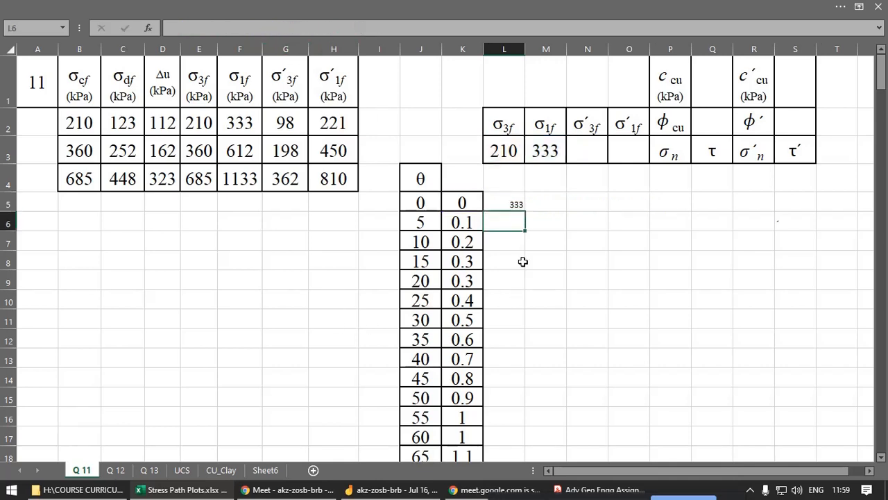
# Step: Copy the cell formatting of L5 onto K5
pyautogui.click(513, 203)
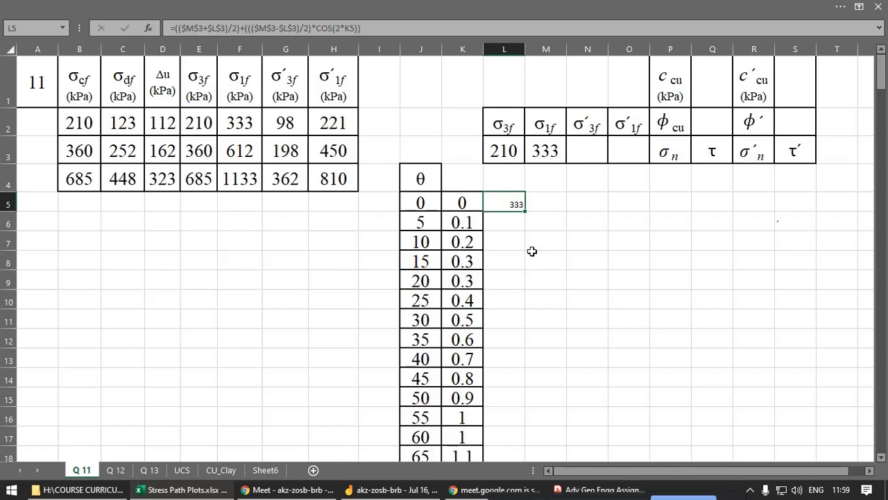
pyautogui.click(163, 6)
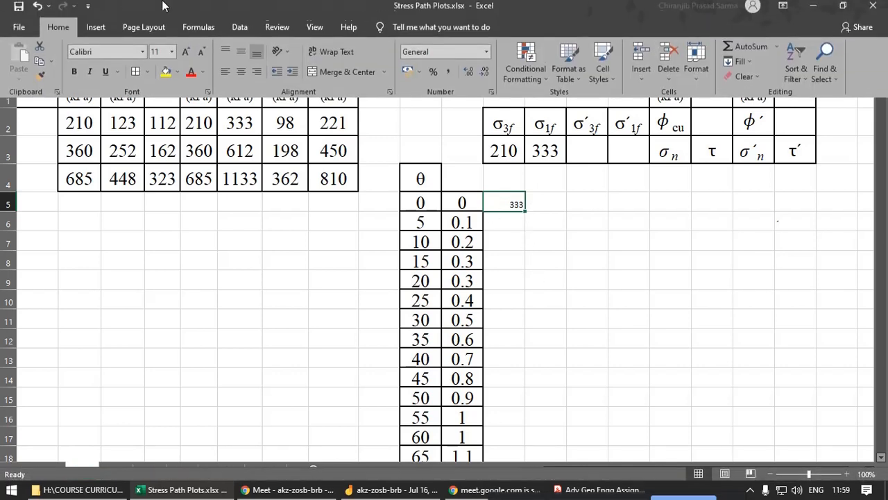
pyautogui.click(40, 80)
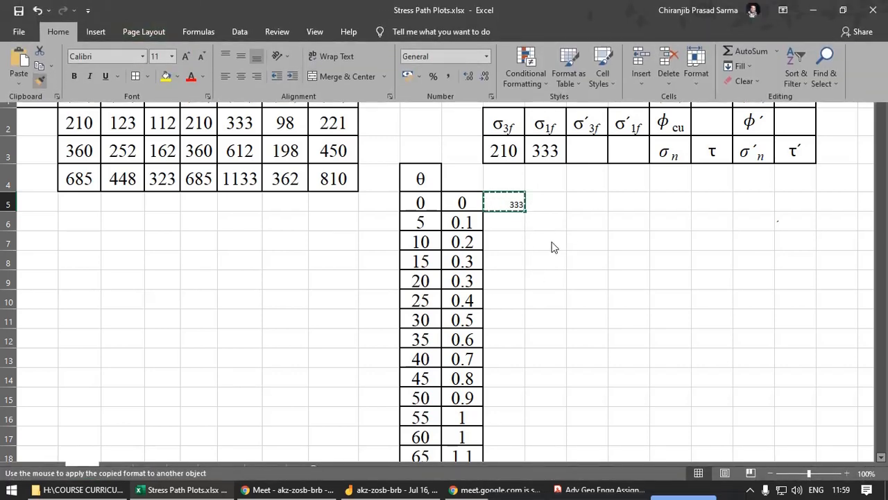
pyautogui.click(479, 203)
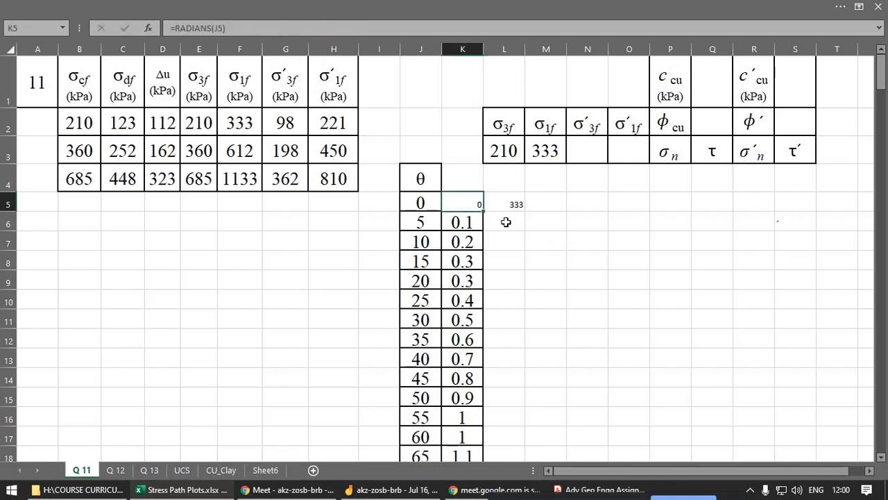
# Step: Copy the cell formatting of K6 onto K5:L5
pyautogui.click(415, 200)
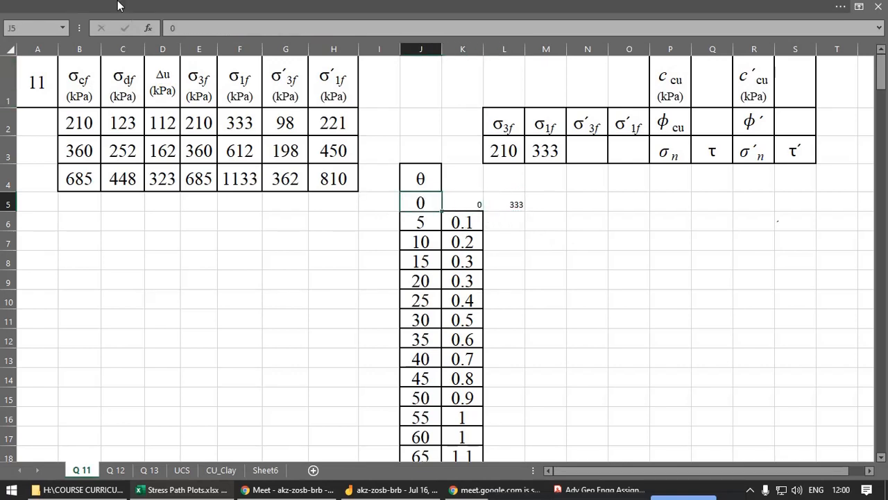
pyautogui.click(463, 222)
pyautogui.click(69, 7)
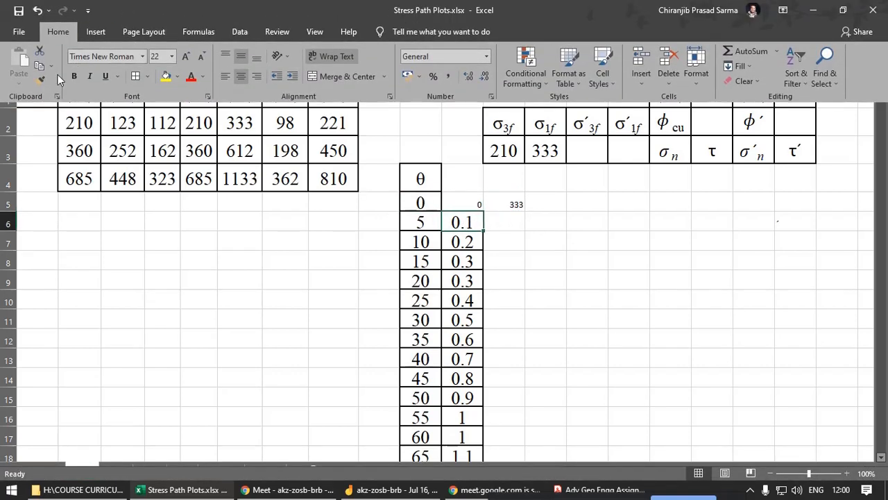
pyautogui.click(39, 78)
pyautogui.click(464, 201)
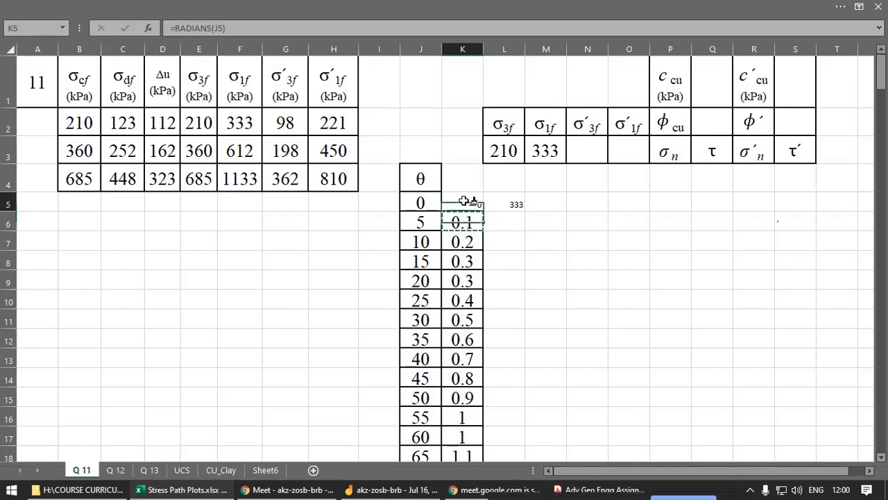
pyautogui.moveTo(464, 201); pyautogui.dragTo(504, 202)
pyautogui.click(510, 226)
# Step: Fill the normal stress formula from L5 down to L23 for every θ and compare the θ = 90 result with σ3f
pyautogui.click(517, 202)
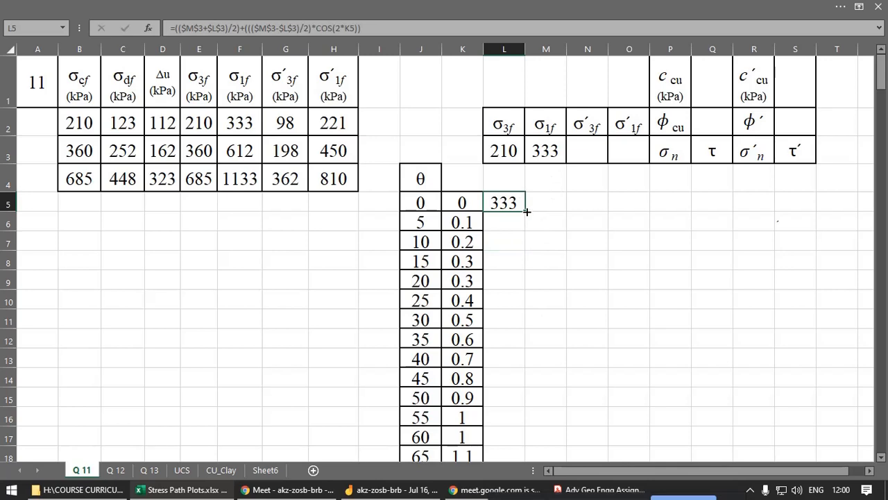
pyautogui.moveTo(526, 211)
pyautogui.mouseDown()
pyautogui.moveTo(527, 251)
pyautogui.moveTo(528, 211)
pyautogui.mouseUp()
pyautogui.moveTo(526, 212); pyautogui.dragTo(523, 428)
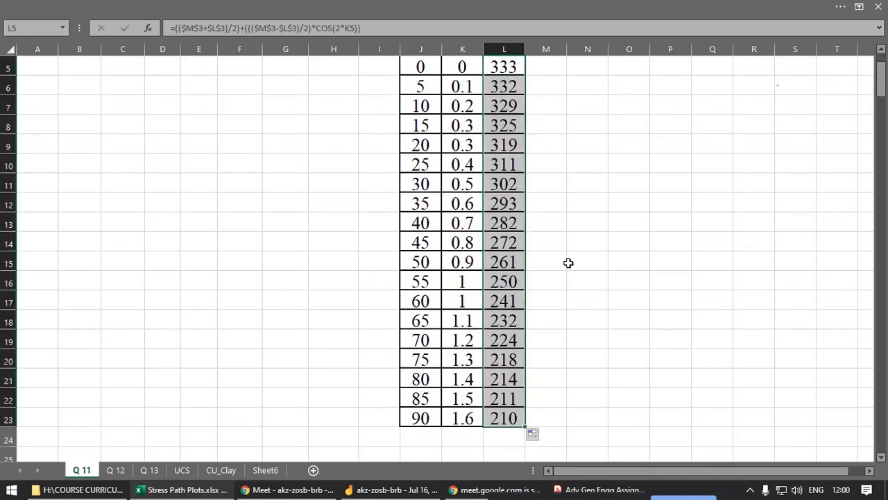
pyautogui.scroll(2, 569, 263)
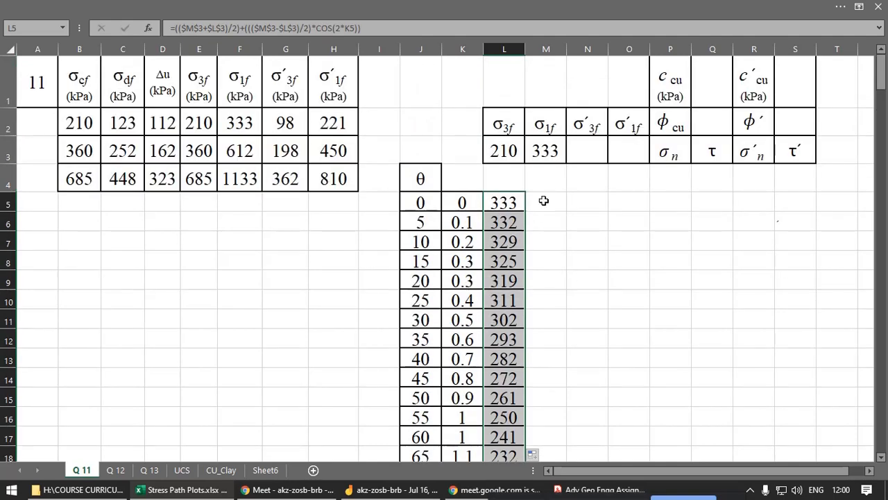
pyautogui.scroll(-2, 544, 200)
pyautogui.click(512, 378)
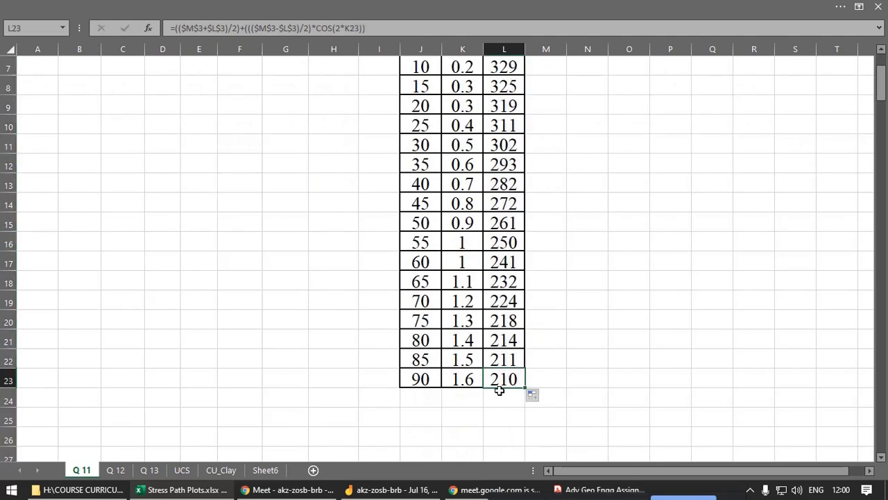
pyautogui.scroll(2, 519, 385)
pyautogui.click(193, 127)
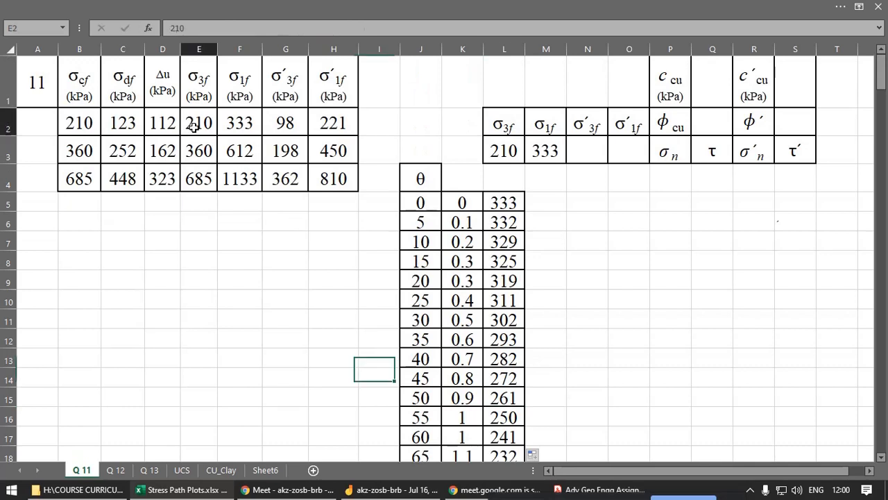
pyautogui.click(508, 150)
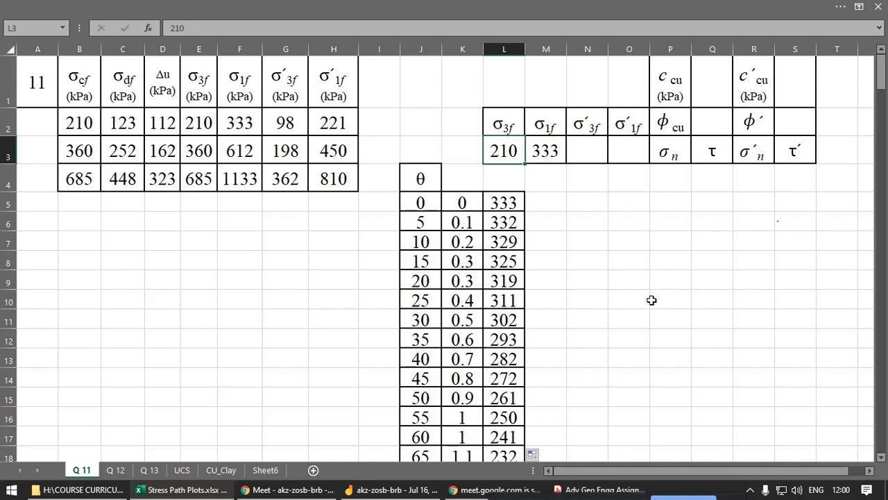
pyautogui.click(554, 204)
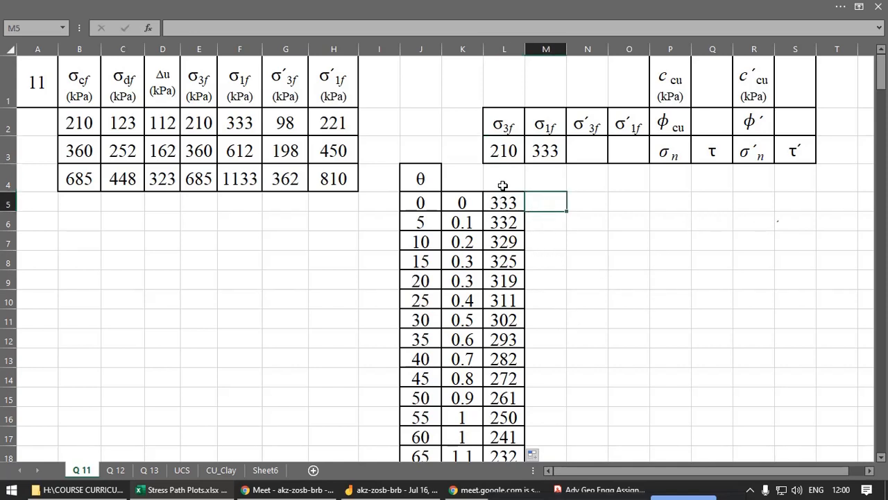
# Step: Copy the σ3f heading from L2 into L4 above the normal stress column
pyautogui.click(501, 124)
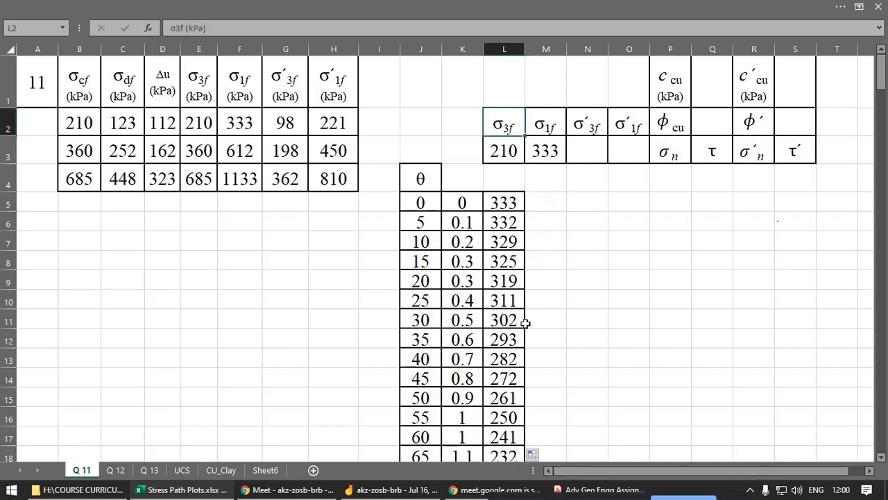
pyautogui.hotkey('ctrl', 'c')
pyautogui.click(512, 177)
pyautogui.hotkey('ctrl', 'v')
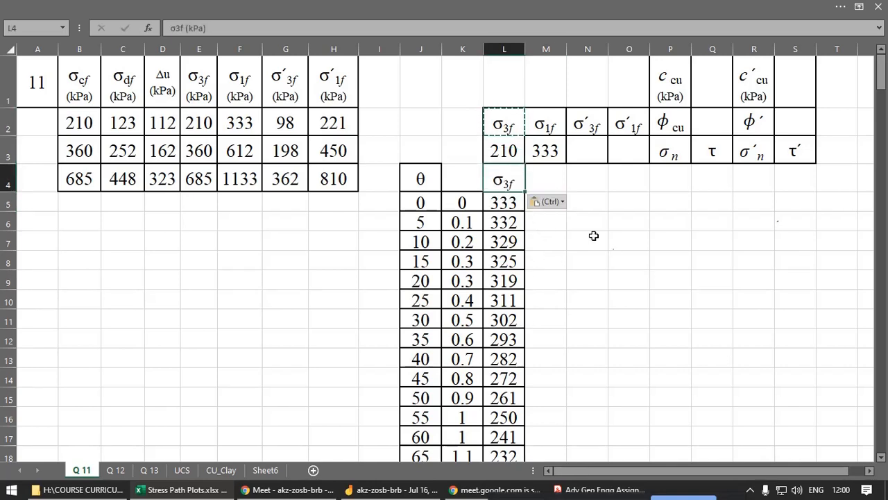
# Step: Edit the heading in L4 so that the subscript 3f is replaced by n, giving σn
pyautogui.doubleClick(512, 182)
pyautogui.moveTo(507, 184); pyautogui.dragTo(511, 186)
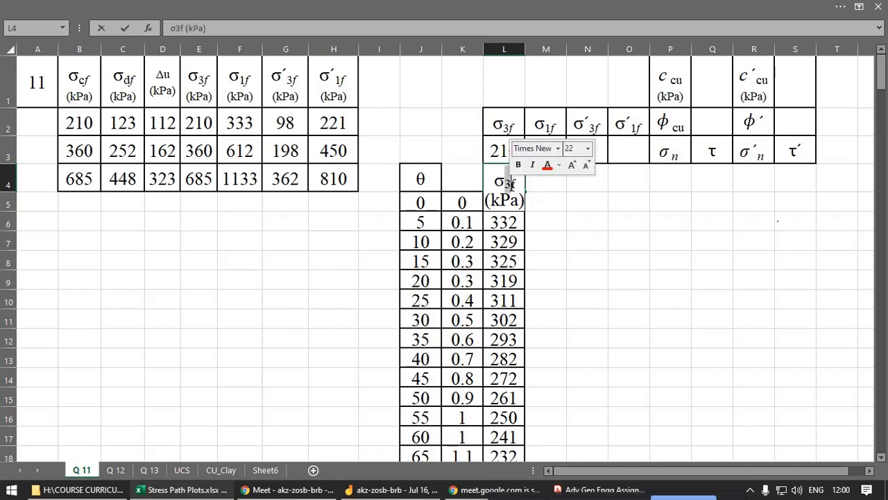
pyautogui.click(511, 185)
pyautogui.write('n')
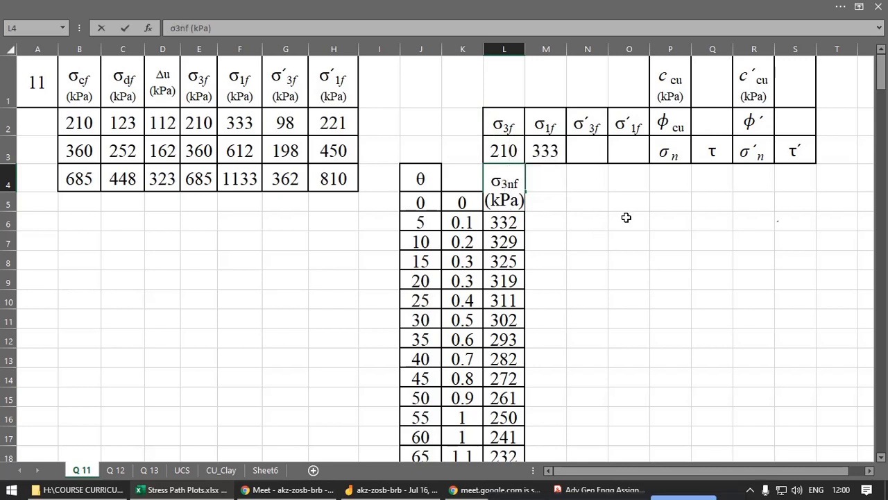
pyautogui.click(586, 228)
pyautogui.doubleClick(500, 184)
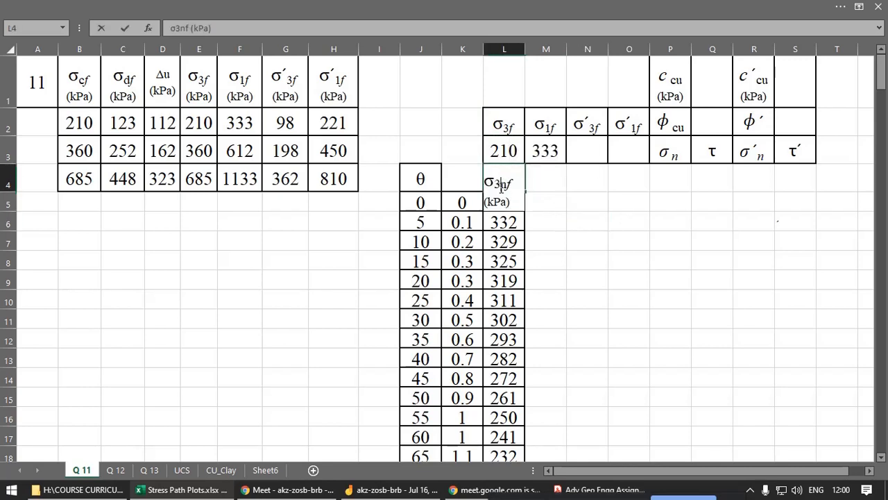
pyautogui.press('BackSpace')
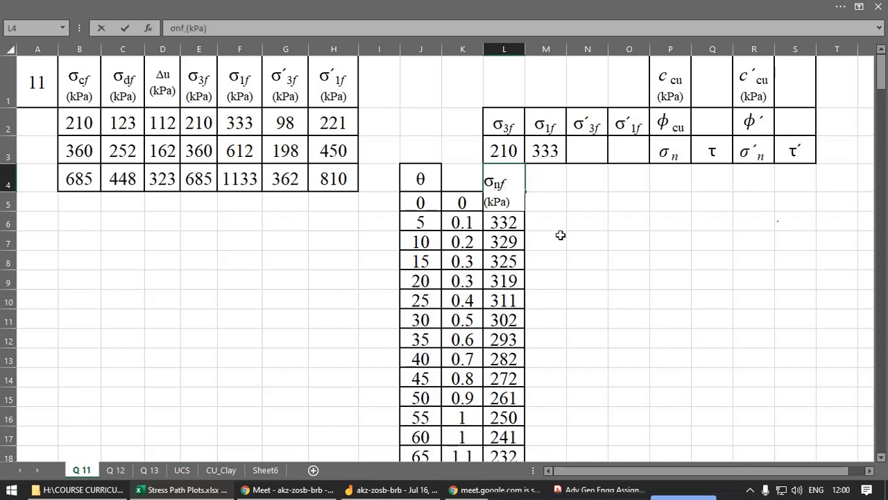
pyautogui.click(612, 258)
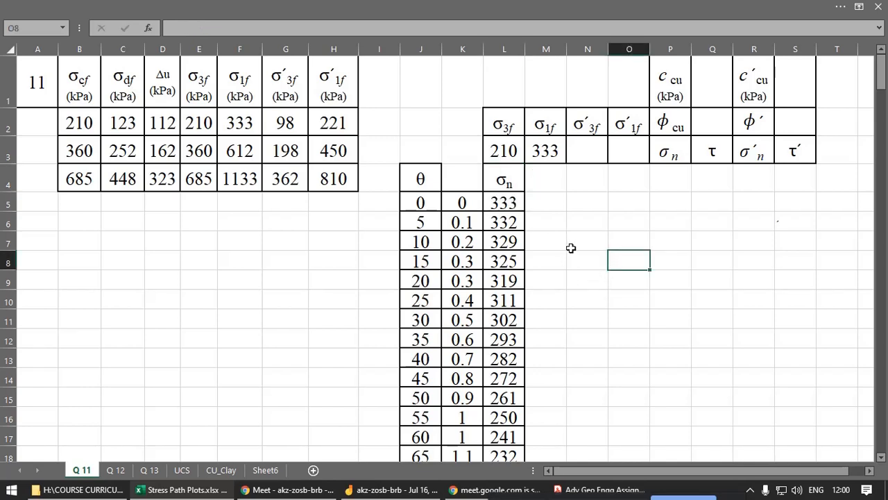
# Step: Copy the τ heading from Q3 into M4 beside the σn heading
pyautogui.click(714, 154)
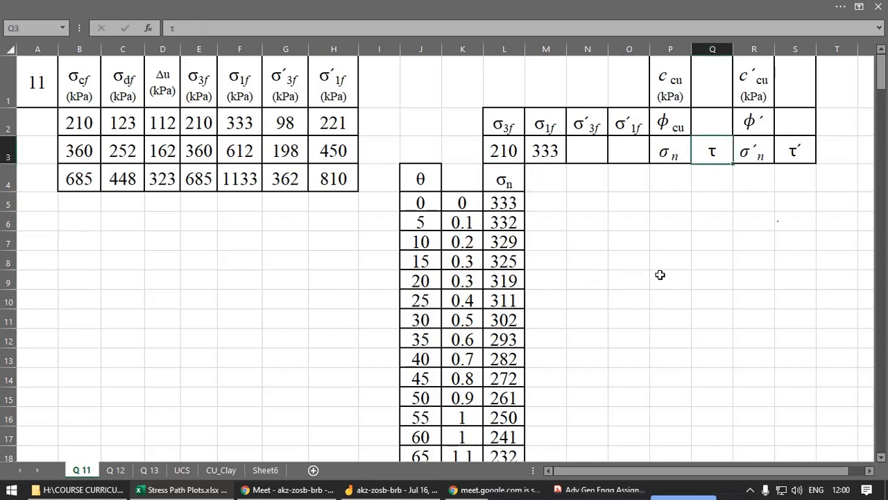
pyautogui.hotkey('ctrl', 'c')
pyautogui.click(545, 183)
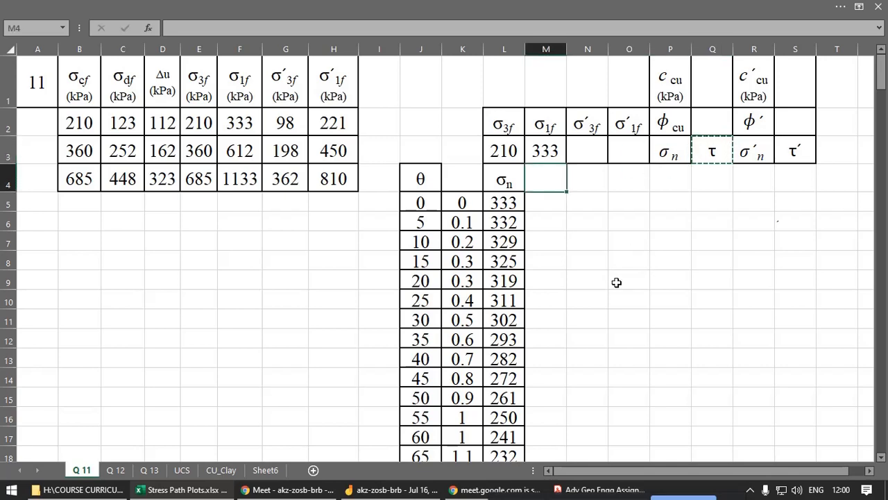
pyautogui.hotkey('ctrl', 'v')
pyautogui.click(578, 226)
# Step: Copy the term ((($M$3-$L$3)/2)*COS(2*K5)) from the normal stress formula in L5 into M5
pyautogui.click(541, 199)
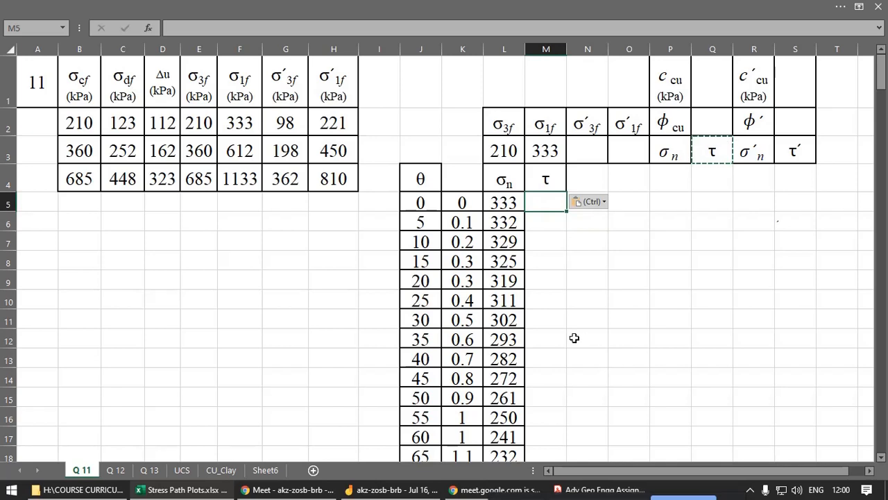
pyautogui.click(500, 198)
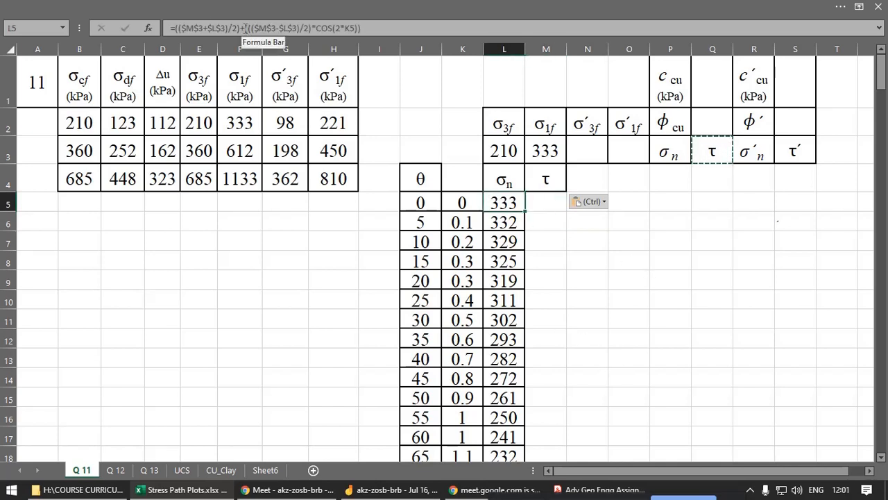
pyautogui.moveTo(245, 28); pyautogui.dragTo(374, 26)
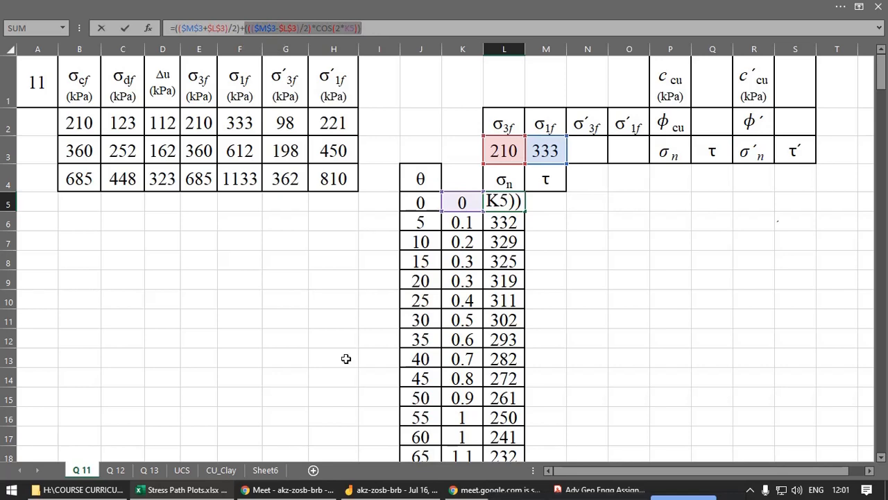
pyautogui.press('Escape')
pyautogui.click(539, 206)
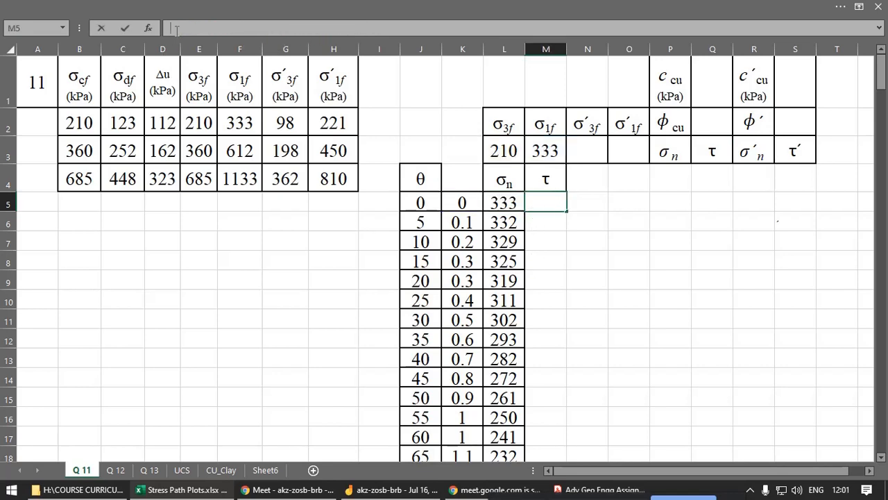
pyautogui.click(177, 29)
pyautogui.hotkey('ctrl', 'v')
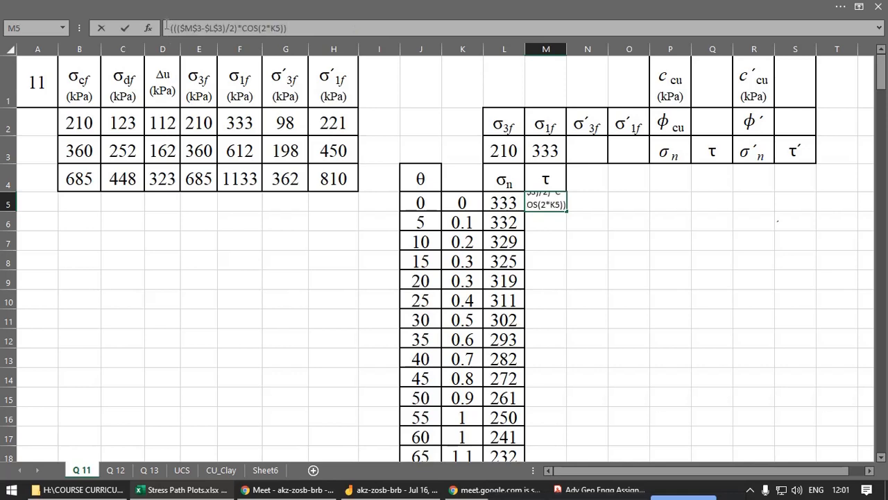
# Step: Turn the M5 entry into the shear stress formula =((($M$3-$L$3)/2)*SIN(2*K5))
pyautogui.click(167, 29)
pyautogui.write('=')
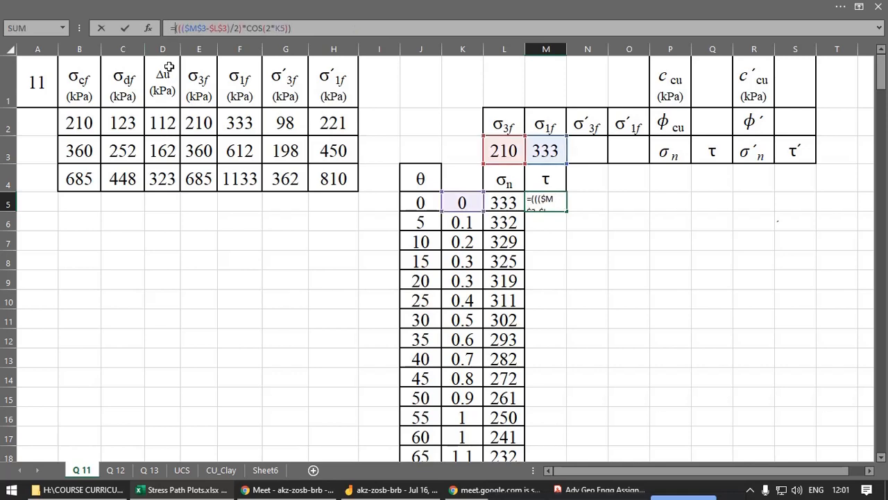
pyautogui.doubleClick(256, 27)
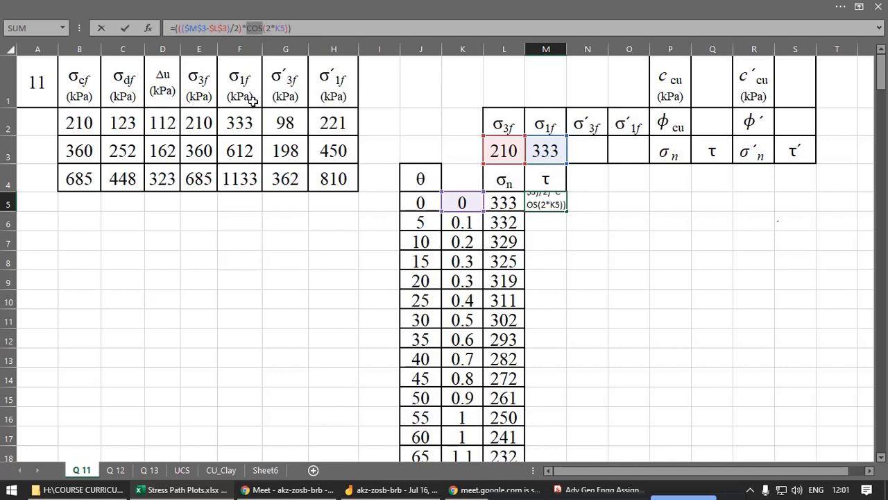
pyautogui.write('SIN')
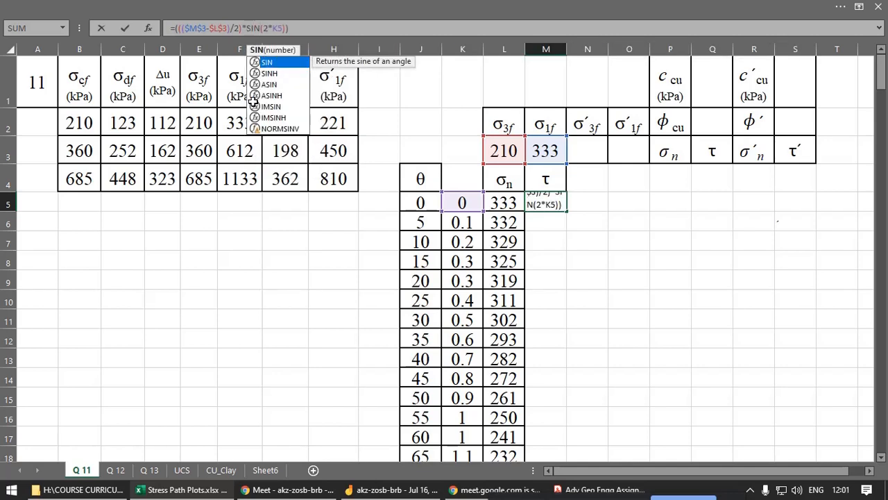
pyautogui.press('Return')
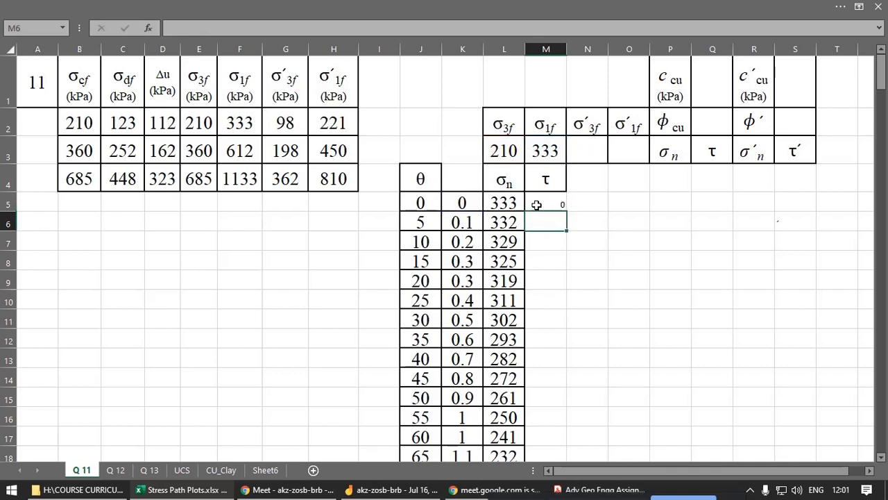
# Step: Copy the cell formatting of L5 onto the shear stress cell M5
pyautogui.click(511, 203)
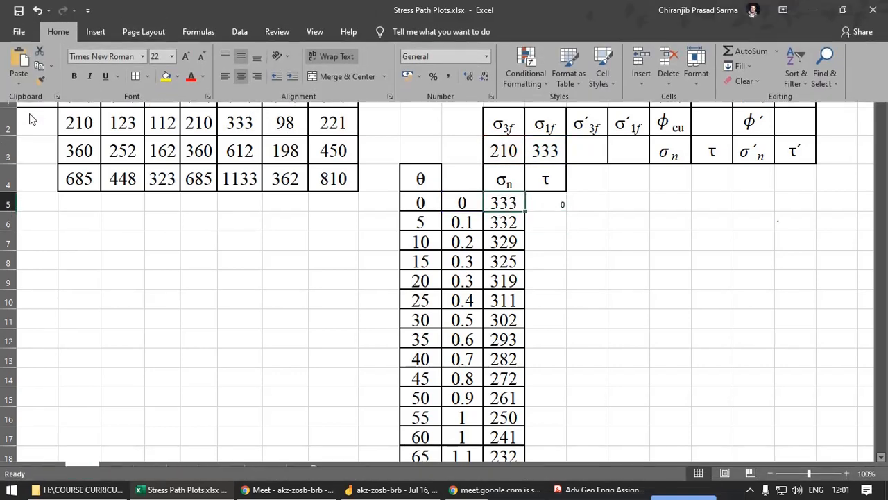
pyautogui.click(41, 80)
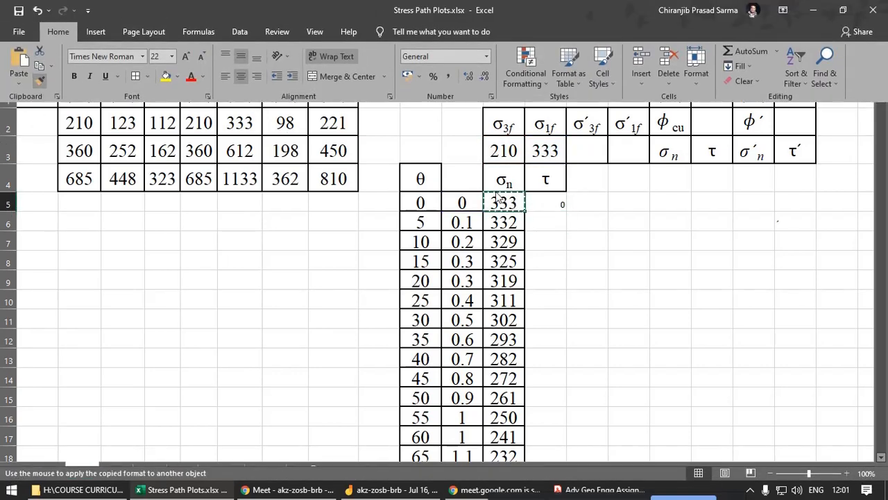
pyautogui.click(535, 208)
pyautogui.click(552, 231)
pyautogui.click(552, 201)
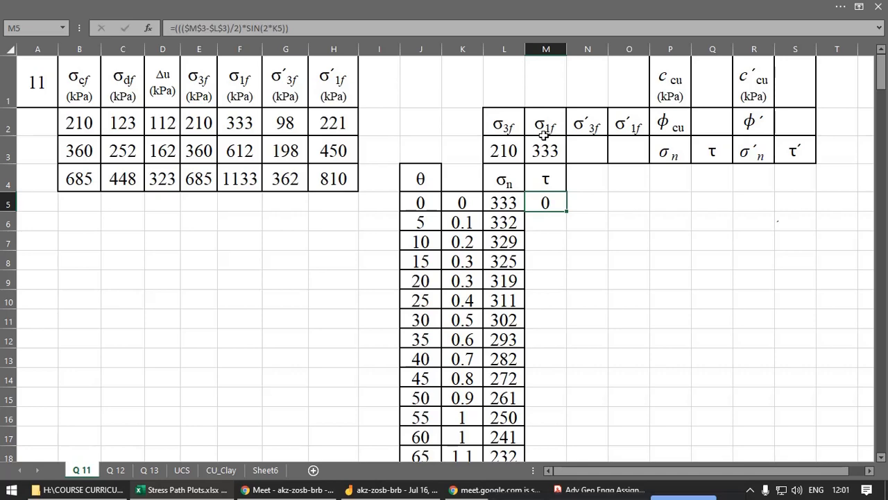
# Step: Switch to Jamboard, draw a vertical line through the full height of the specimen sketch, and return to the Excel workbook
pyautogui.click(392, 489)
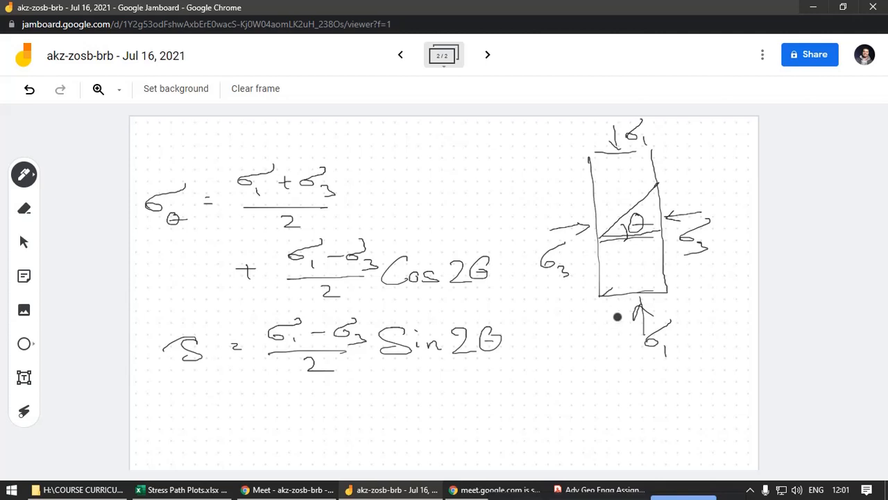
pyautogui.moveTo(622, 158); pyautogui.dragTo(641, 294)
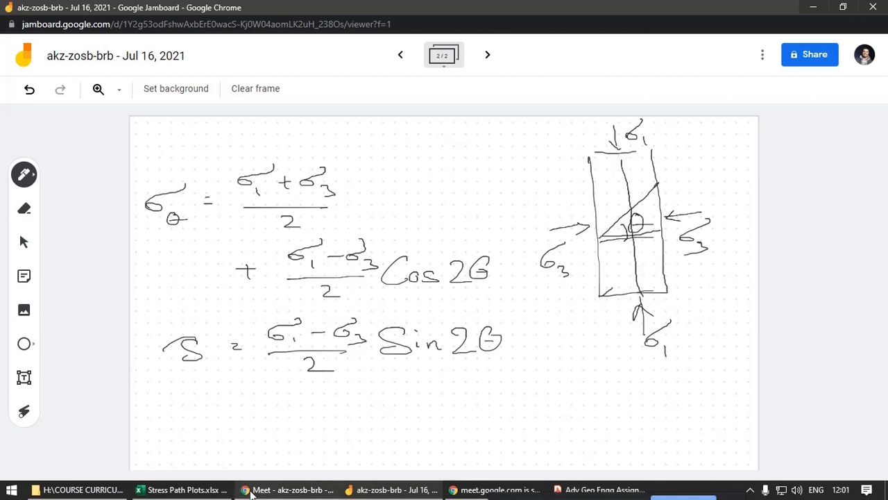
pyautogui.click(184, 490)
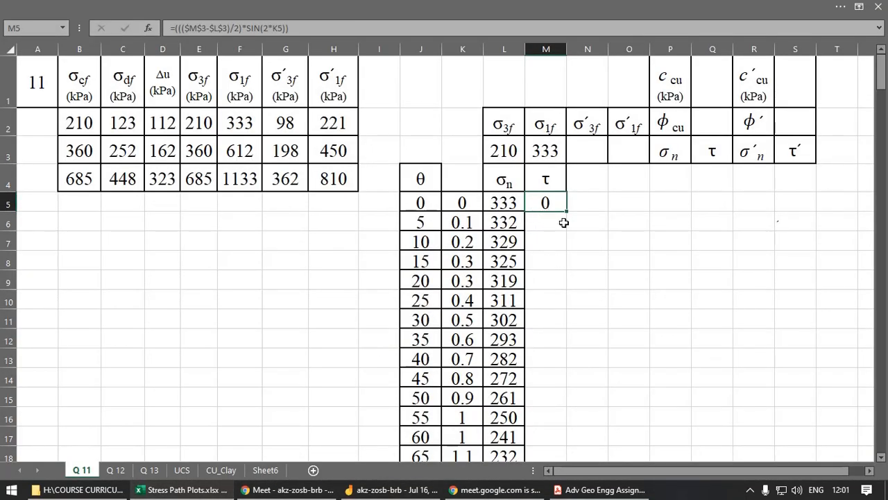
# Step: Fill the shear stress formula from M5 down to M23 for every θ and check the θ = 90 value
pyautogui.moveTo(568, 212); pyautogui.dragTo(568, 428)
pyautogui.click(552, 419)
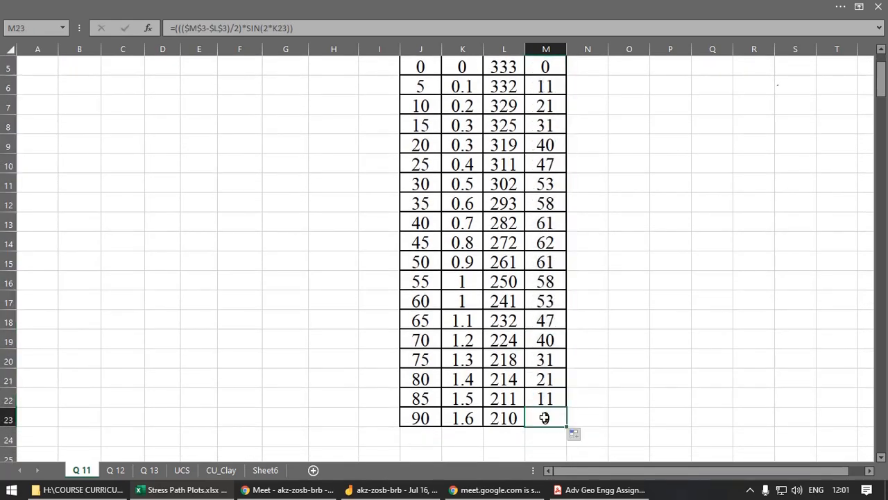
pyautogui.click(601, 425)
pyautogui.click(552, 416)
pyautogui.scroll(2, 612, 309)
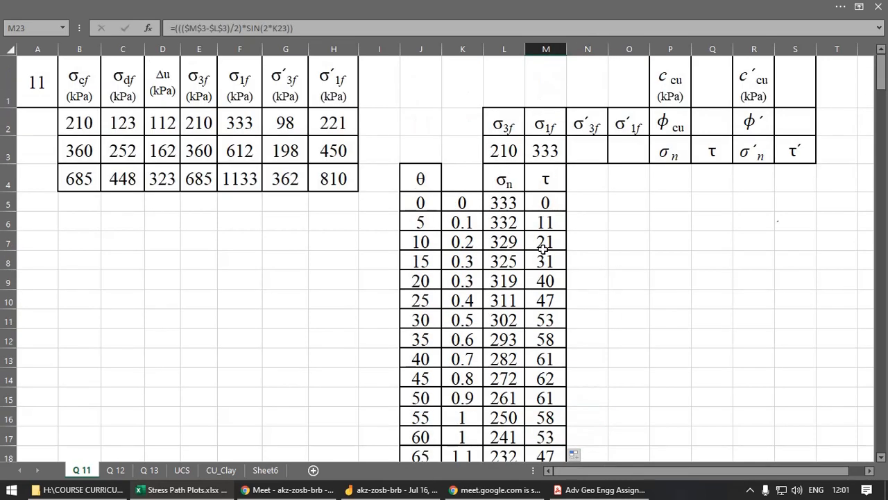
pyautogui.click(612, 259)
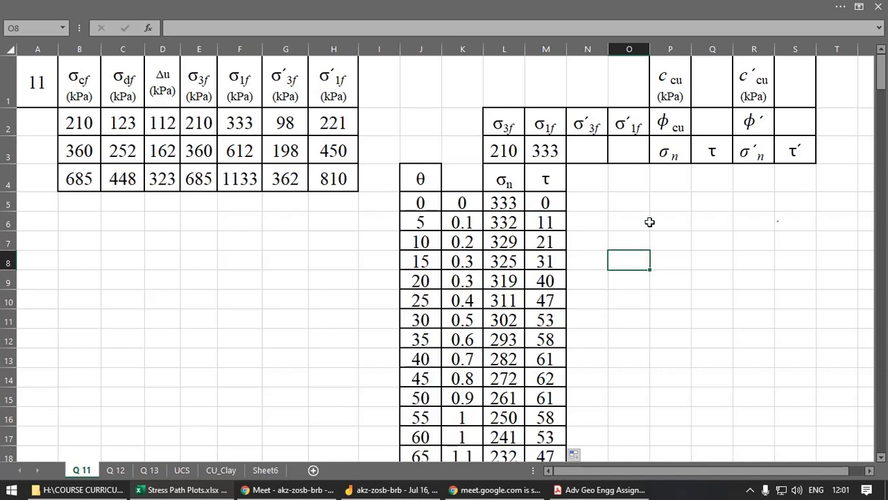
# Step: Select the empty cell B6 and set the ribbon to always show both tabs and commands
pyautogui.click(91, 226)
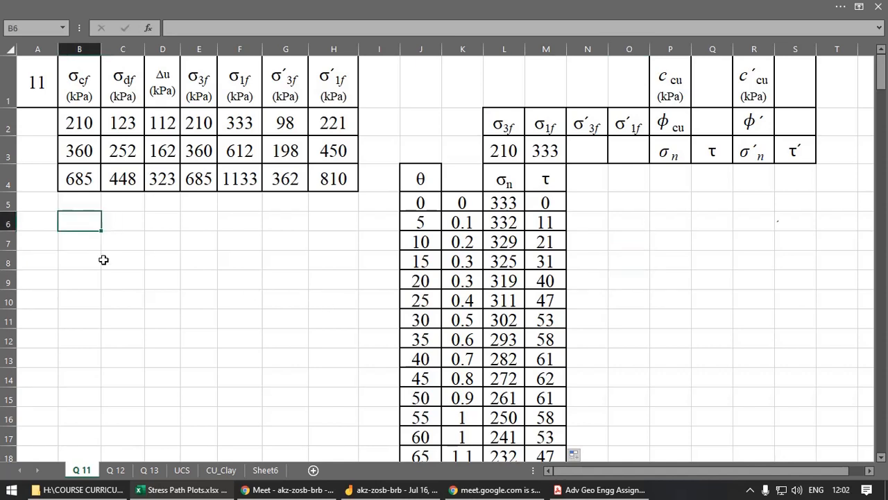
pyautogui.click(167, 6)
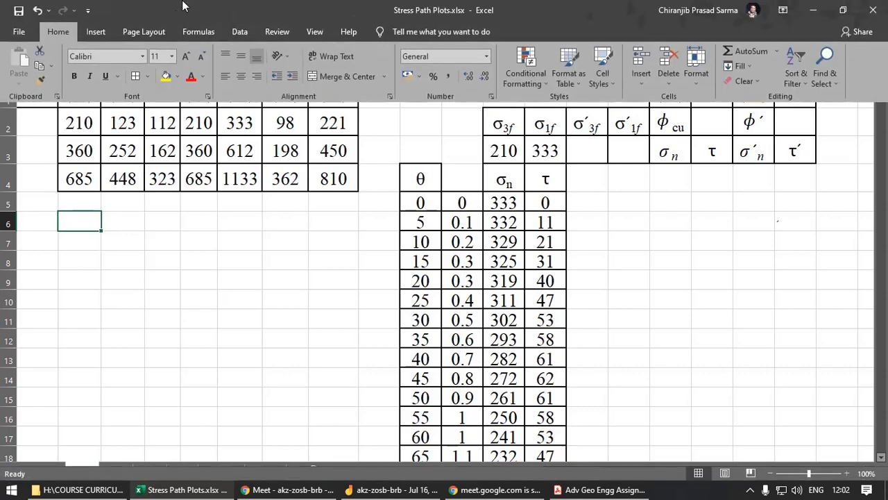
pyautogui.click(783, 10)
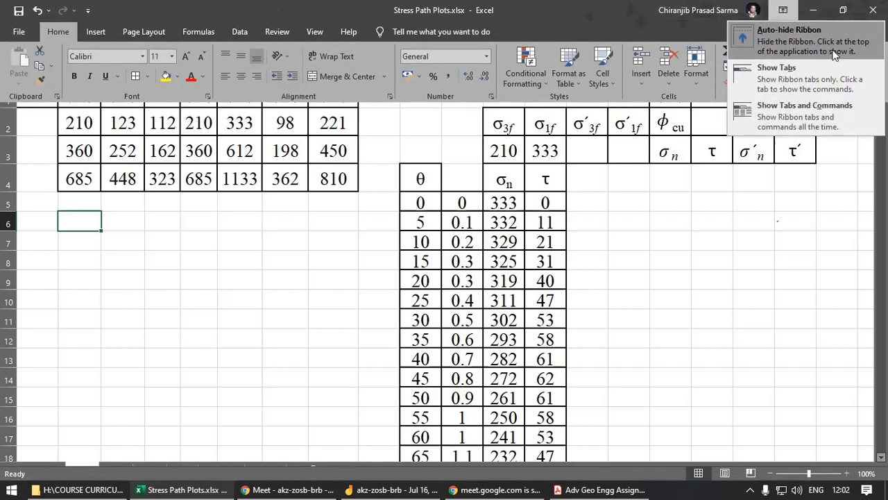
pyautogui.click(796, 74)
pyautogui.click(783, 10)
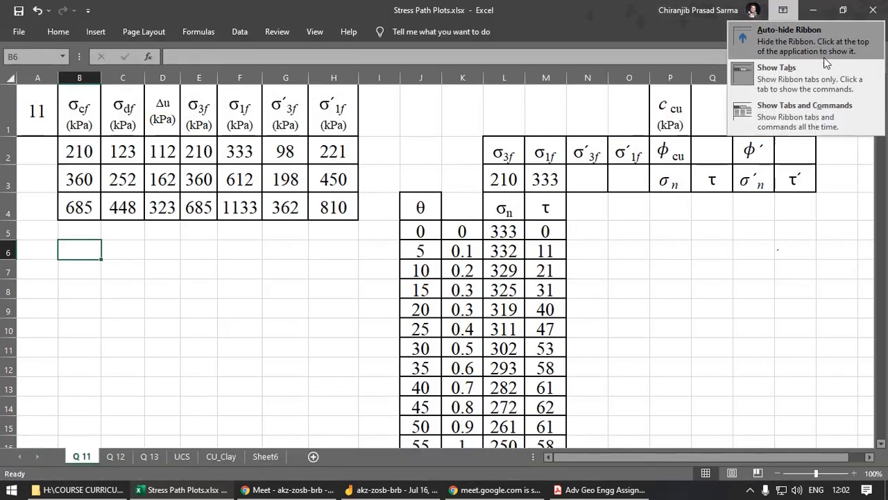
pyautogui.click(816, 112)
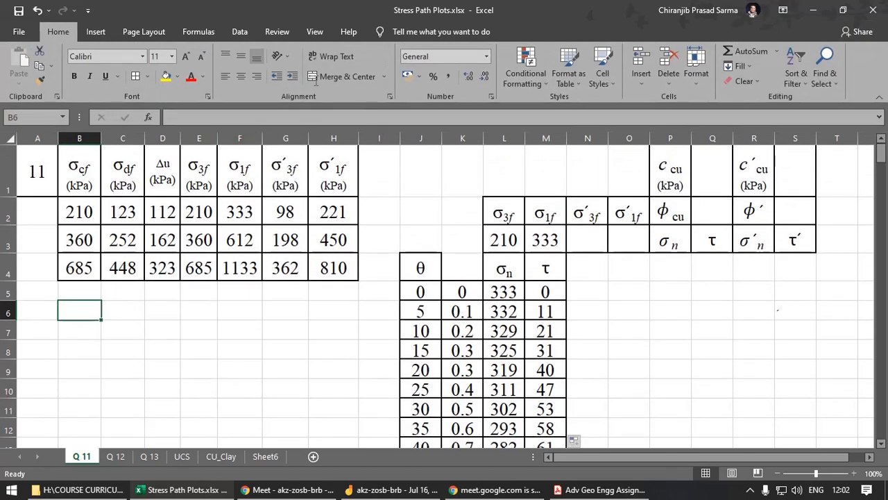
# Step: Insert an empty scatter chart with smooth lines and markers and move it below the test data, beside the θ column
pyautogui.click(88, 35)
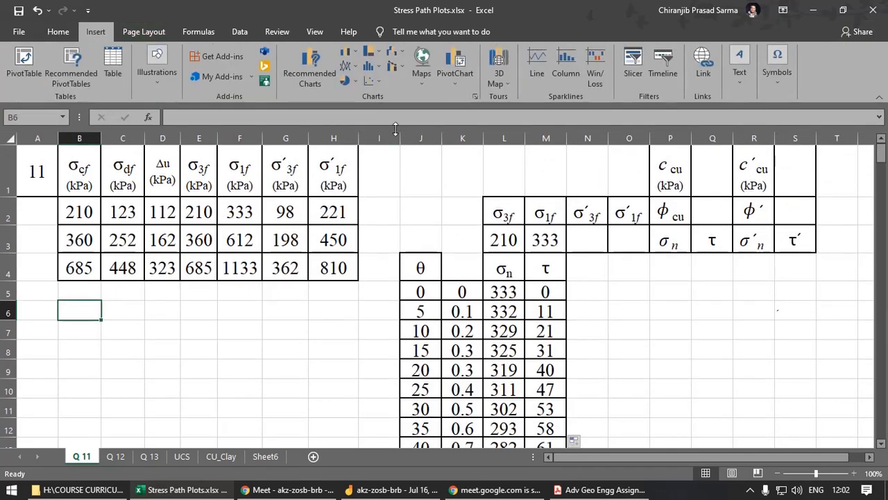
pyautogui.click(377, 83)
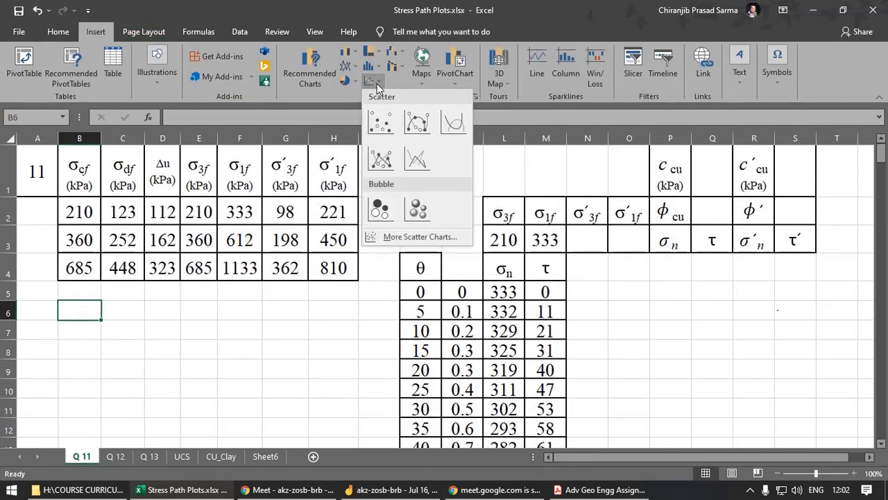
pyautogui.click(418, 128)
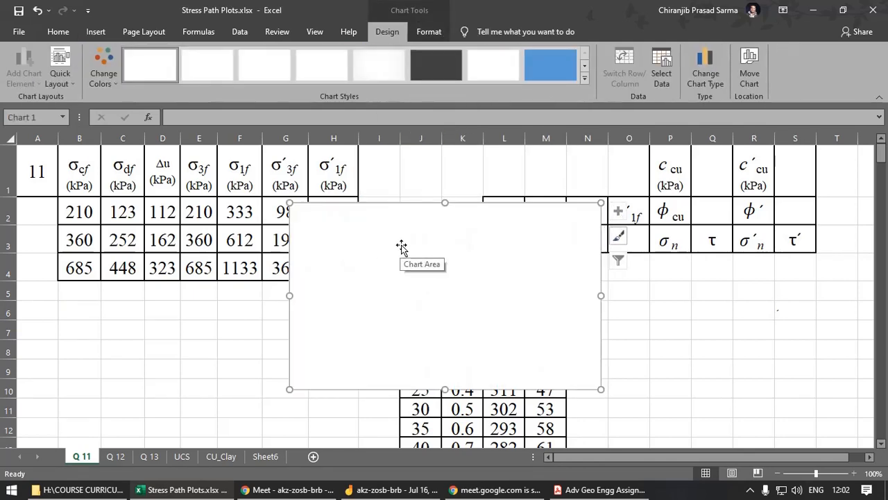
pyautogui.moveTo(400, 249); pyautogui.dragTo(236, 290)
# Step: Add a data series to the empty chart with the normal stresses L5:L23 as its X values
pyautogui.rightClick(236, 289)
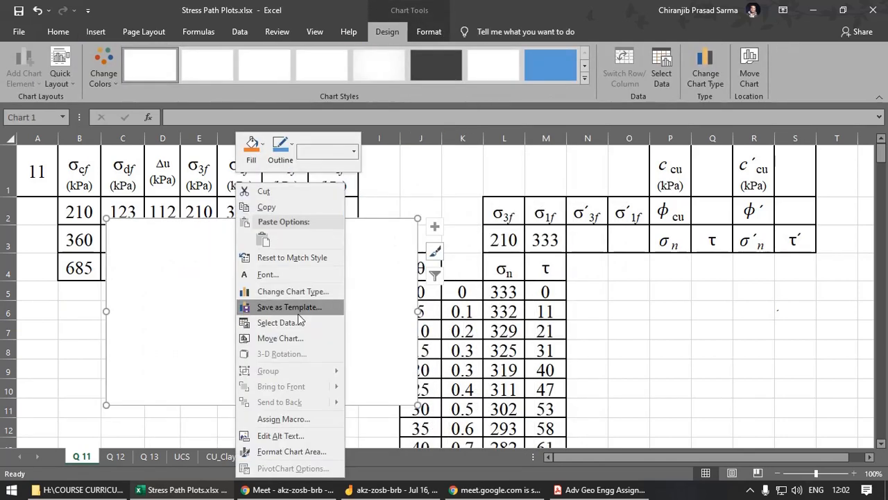
pyautogui.click(278, 323)
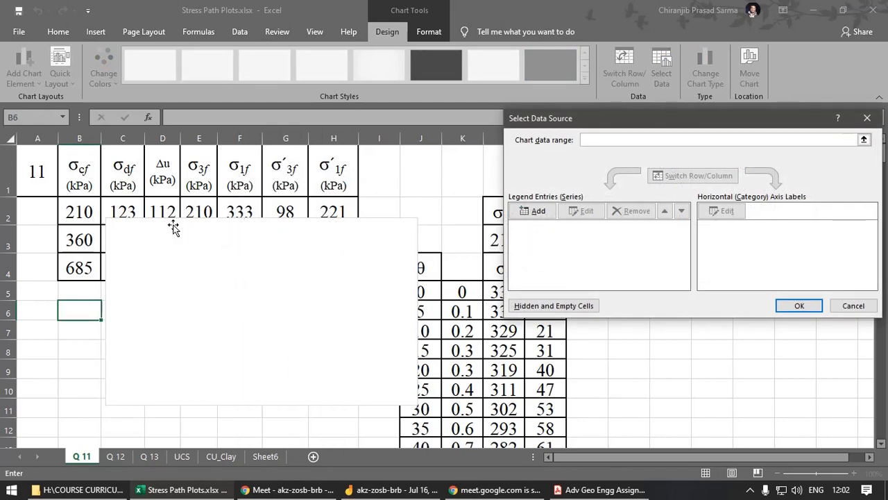
pyautogui.click(535, 211)
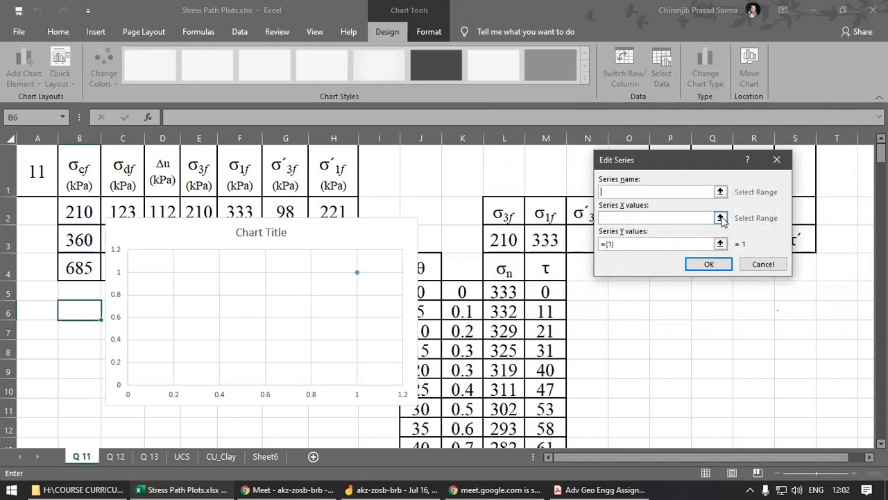
pyautogui.click(721, 218)
pyautogui.scroll(-1, 538, 290)
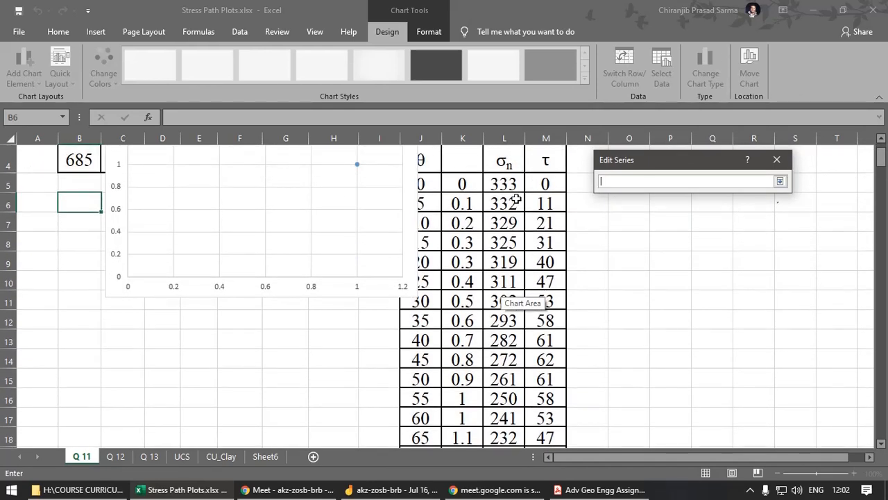
pyautogui.moveTo(508, 183); pyautogui.dragTo(512, 411)
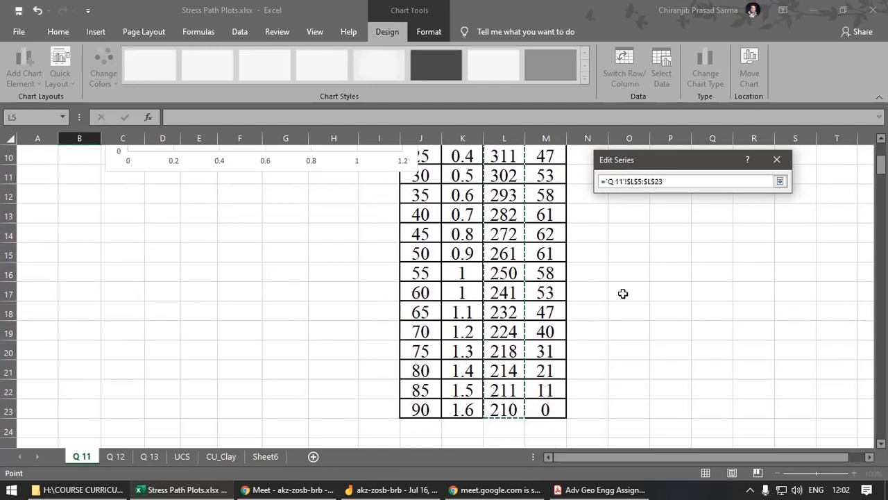
pyautogui.click(780, 181)
# Step: Set the series Y values to the shear stresses M5:M23 and apply the data source to the chart
pyautogui.click(721, 240)
pyautogui.scroll(3, 558, 225)
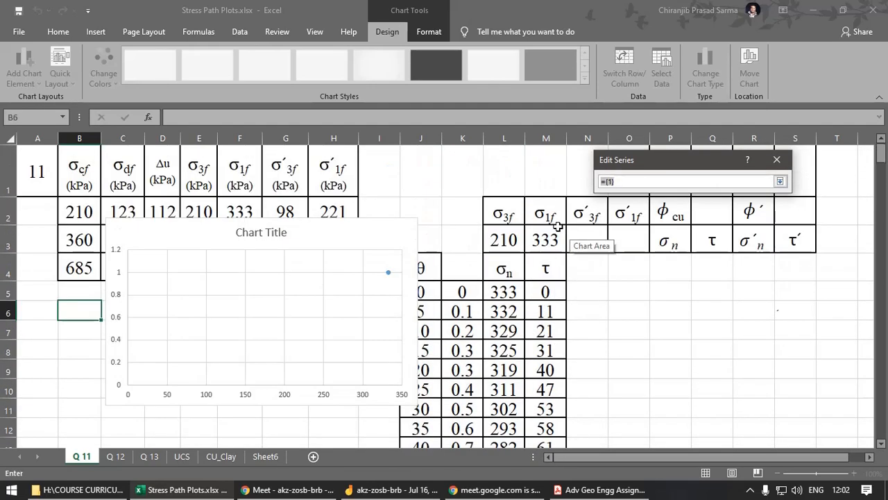
pyautogui.moveTo(548, 292); pyautogui.dragTo(546, 401)
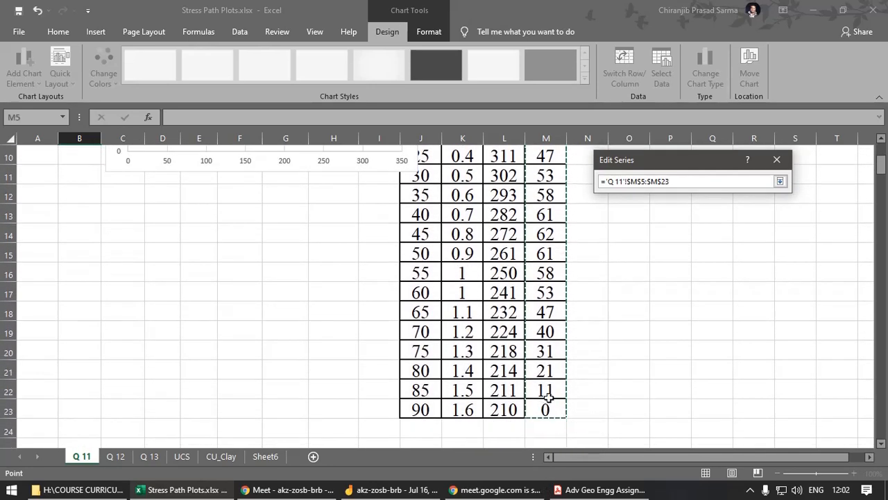
pyautogui.click(780, 181)
pyautogui.click(721, 267)
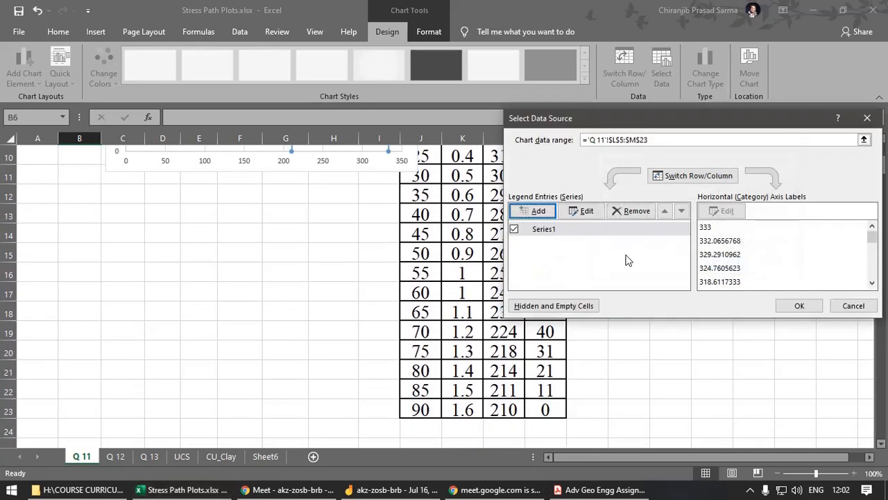
pyautogui.click(798, 306)
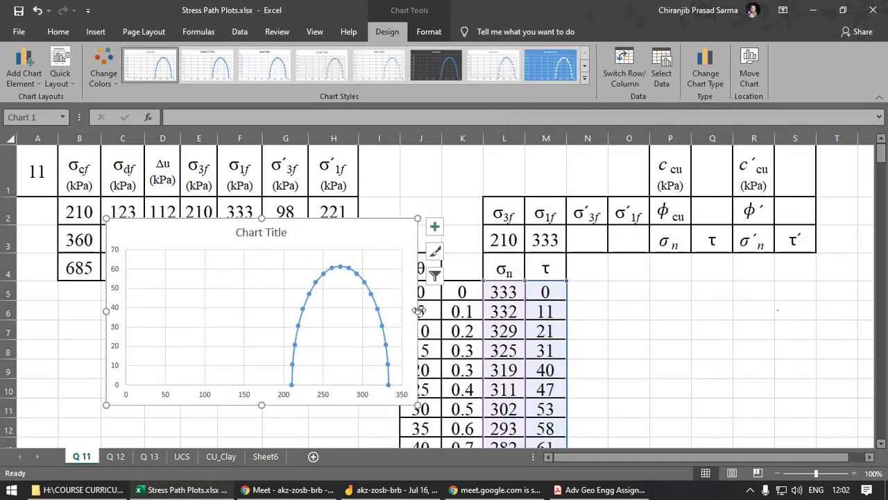
# Step: Delete the chart title and widen the chart so it spans columns B to S
pyautogui.moveTo(418, 310); pyautogui.dragTo(747, 311)
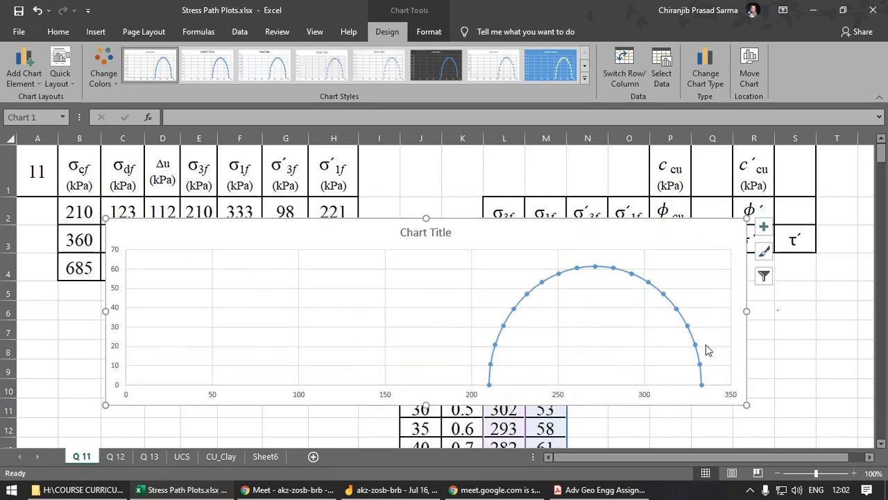
pyautogui.click(785, 382)
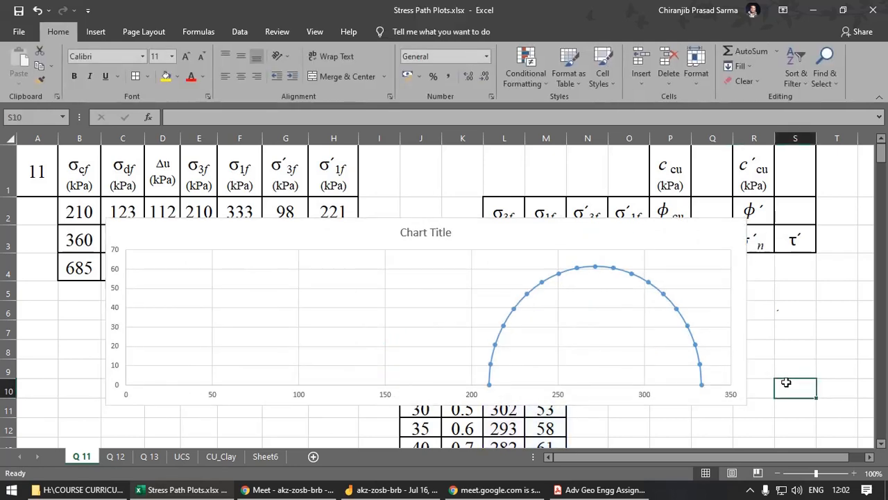
pyautogui.click(259, 239)
pyautogui.click(447, 235)
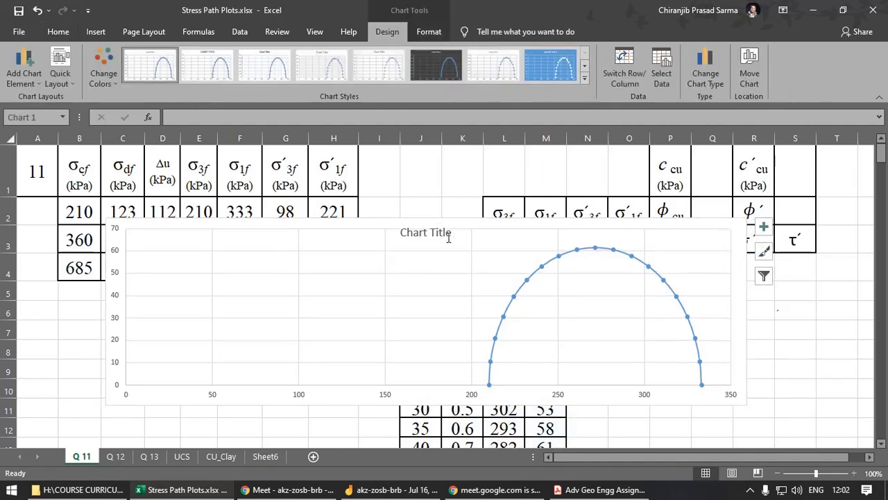
pyautogui.press('Delete')
pyautogui.click(798, 333)
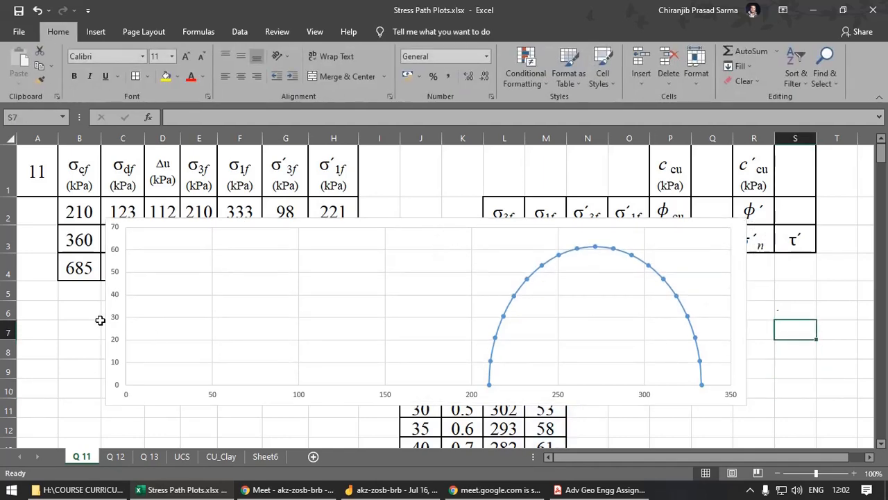
pyautogui.click(165, 306)
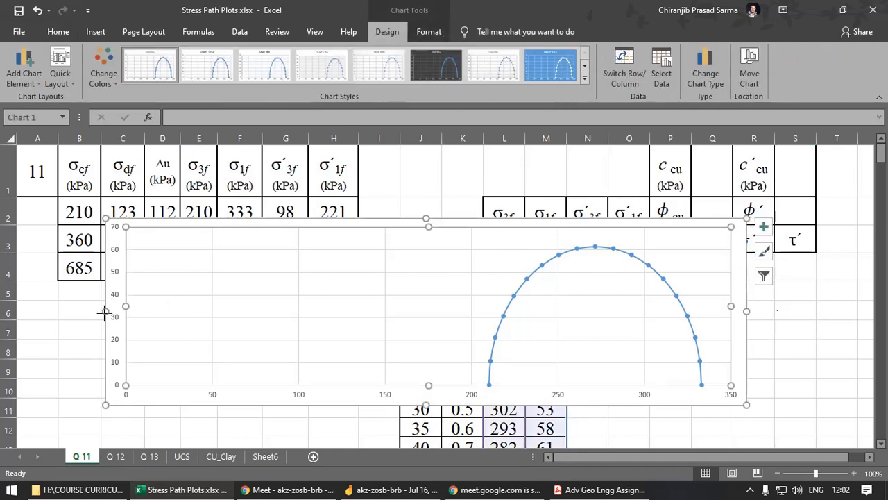
pyautogui.moveTo(105, 313); pyautogui.dragTo(66, 307)
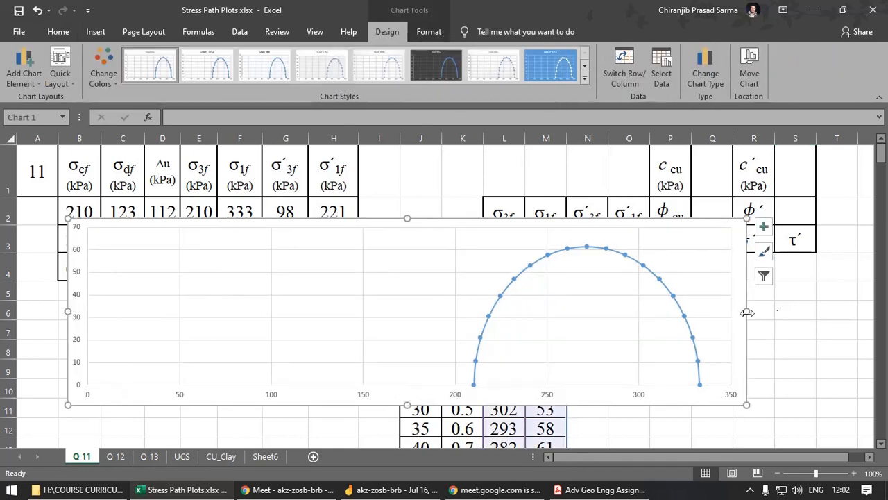
pyautogui.moveTo(746, 313); pyautogui.dragTo(809, 306)
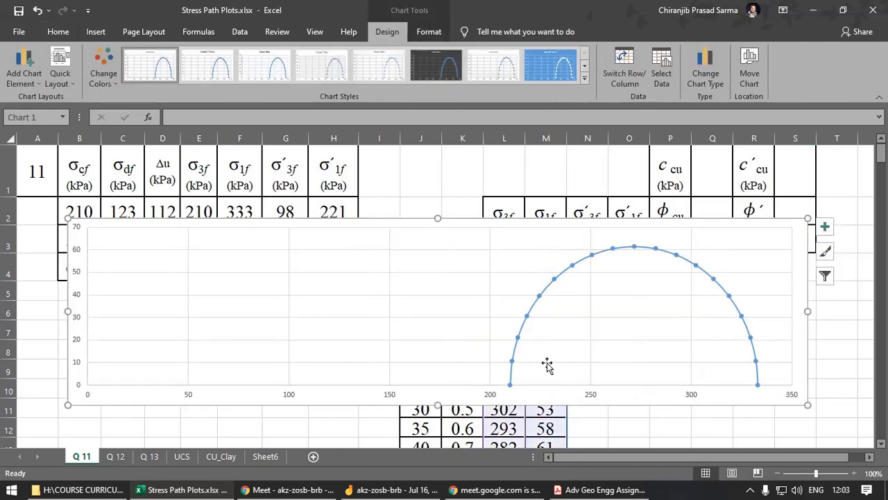
# Step: Fix the chart's vertical axis bounds at a minimum of 0 and a maximum of 100
pyautogui.rightClick(76, 277)
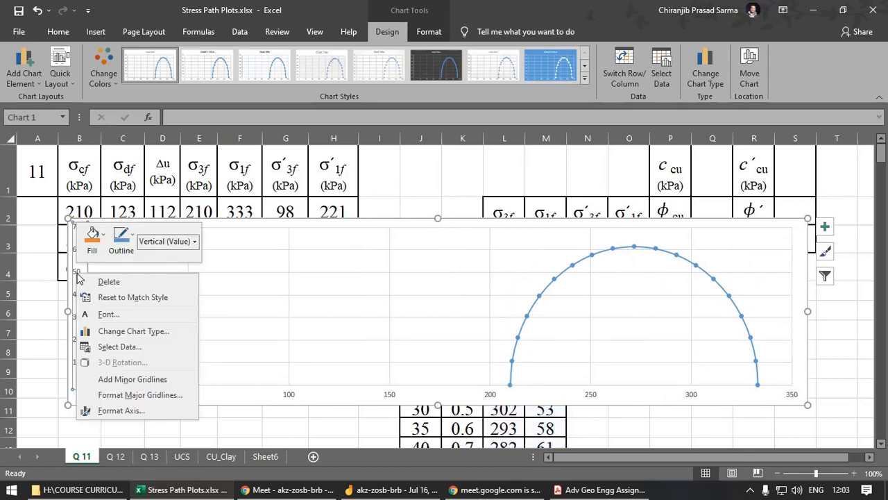
pyautogui.click(129, 410)
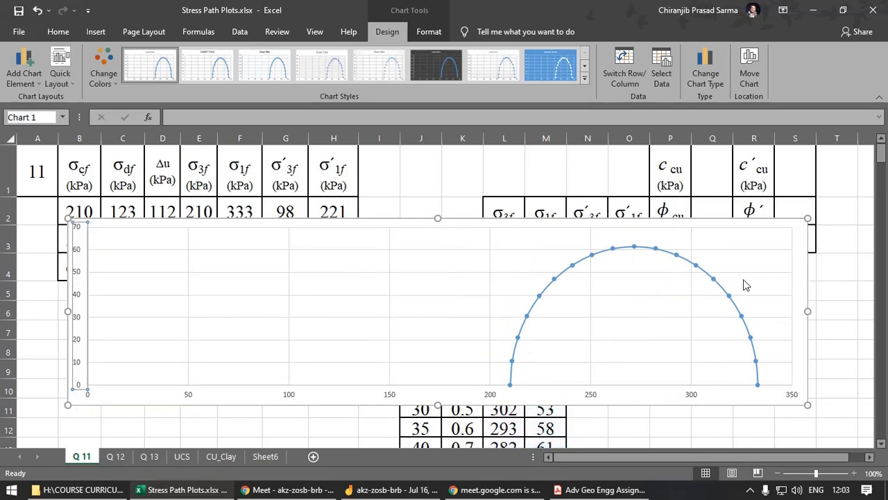
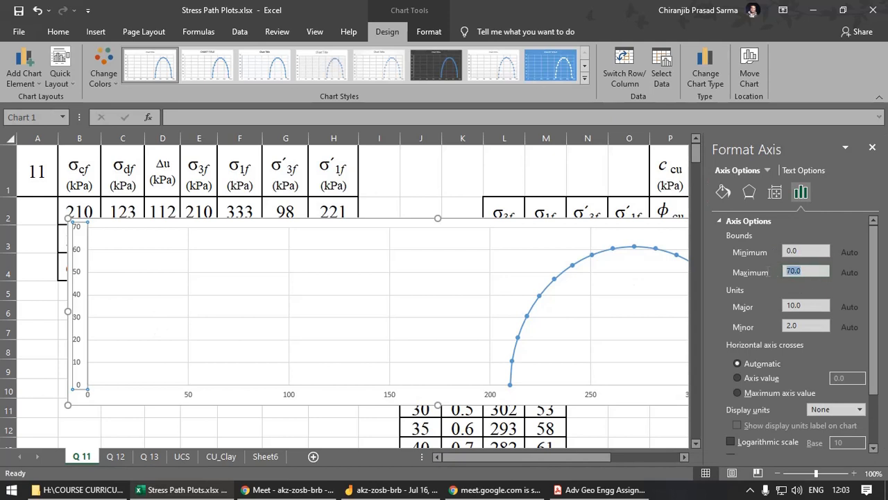
pyautogui.write('100')
pyautogui.click(806, 252)
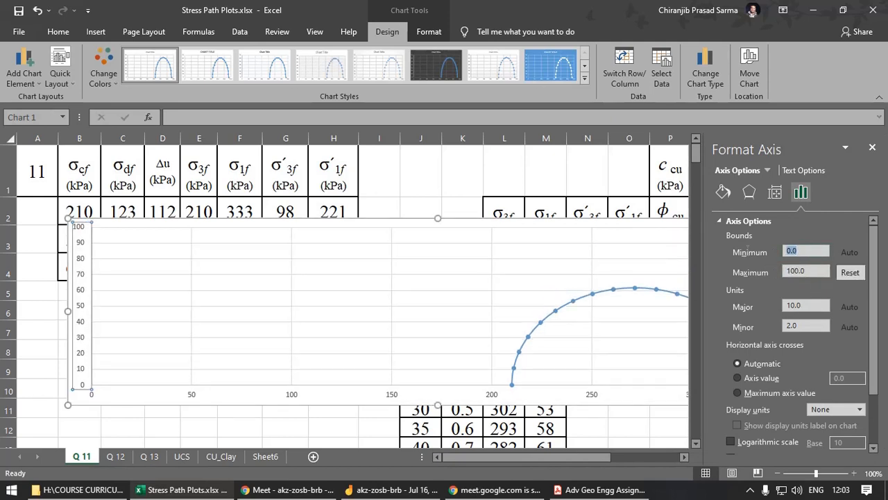
pyautogui.click(812, 272)
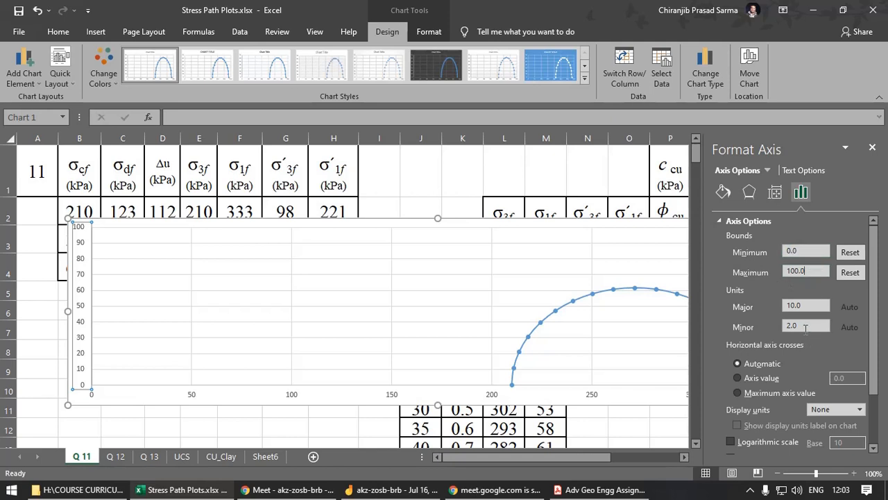
# Step: Fix the chart's horizontal axis bounds at a minimum of 0 and a maximum of 400
pyautogui.click(593, 397)
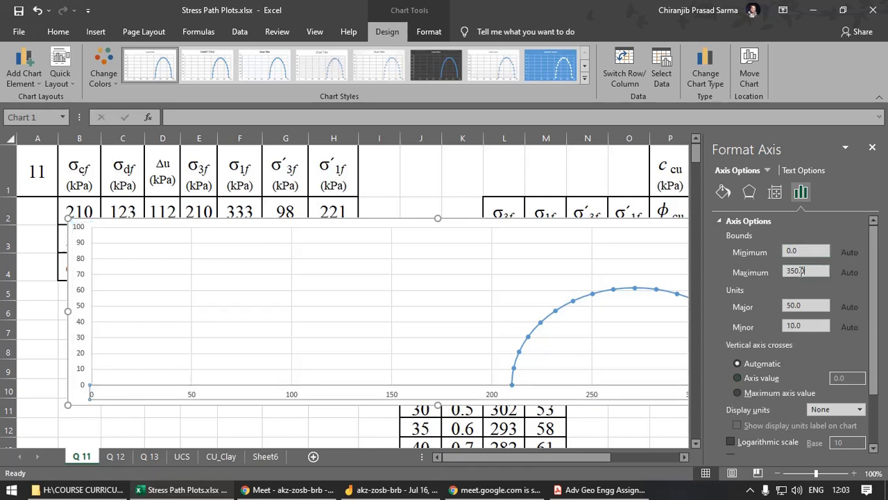
pyautogui.write('40')
pyautogui.click(815, 250)
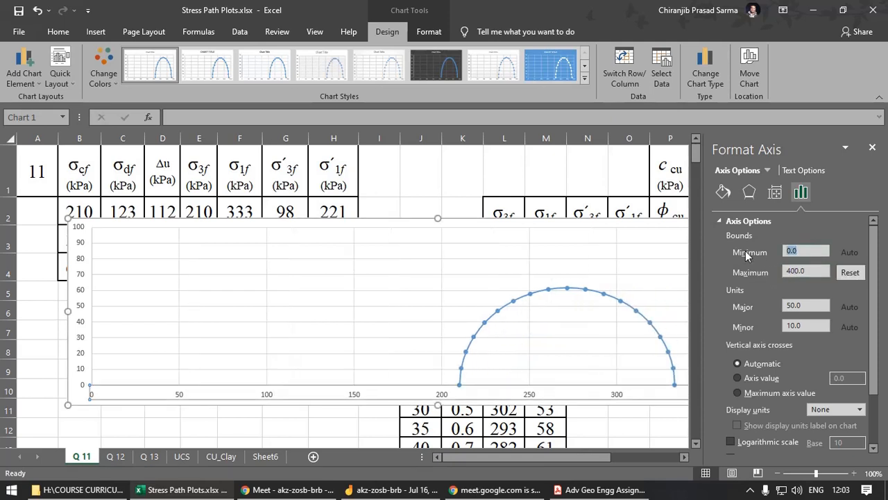
pyautogui.click(816, 270)
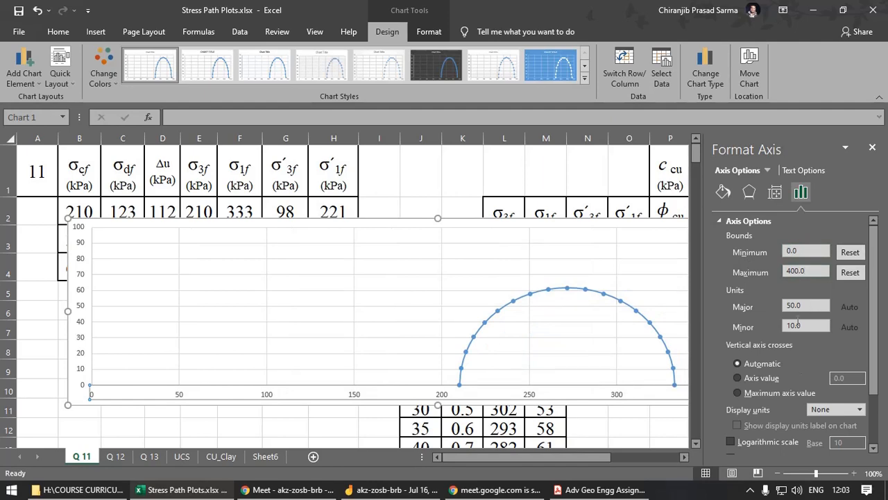
pyautogui.click(873, 147)
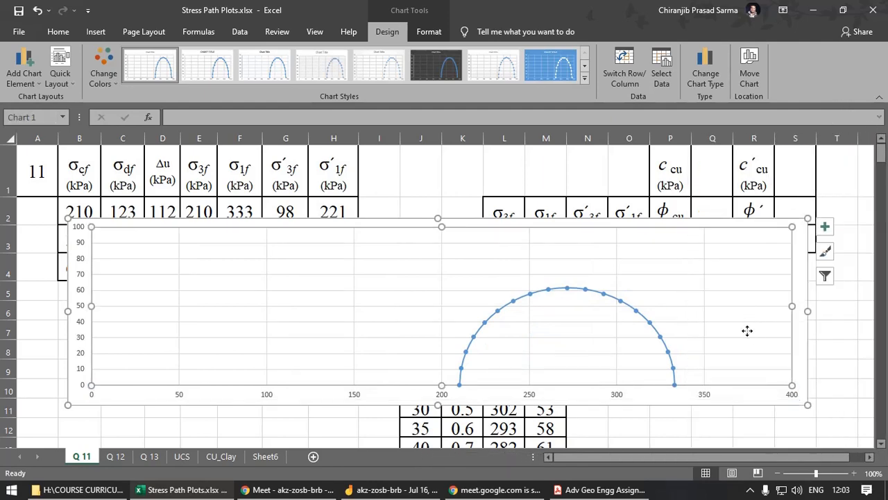
pyautogui.click(836, 387)
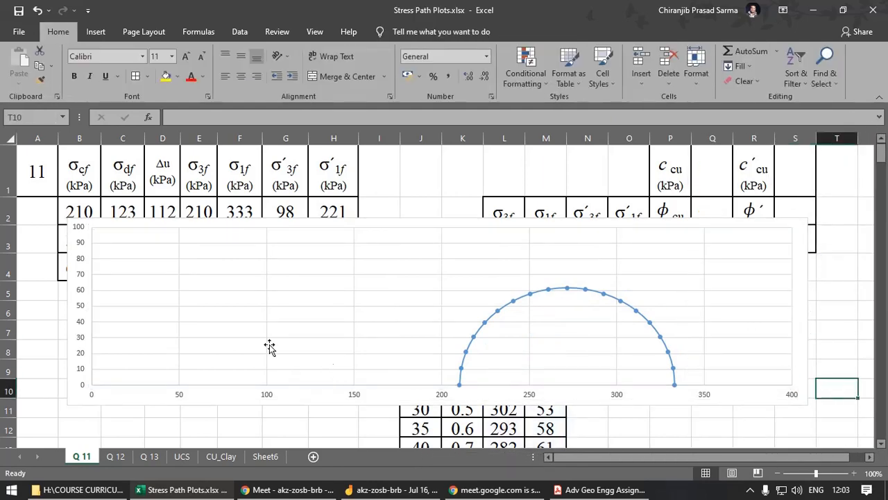
# Step: Move the chart clear of the tables so its upper-left corner sits in column T at row 4
pyautogui.moveTo(246, 224); pyautogui.dragTo(842, 274)
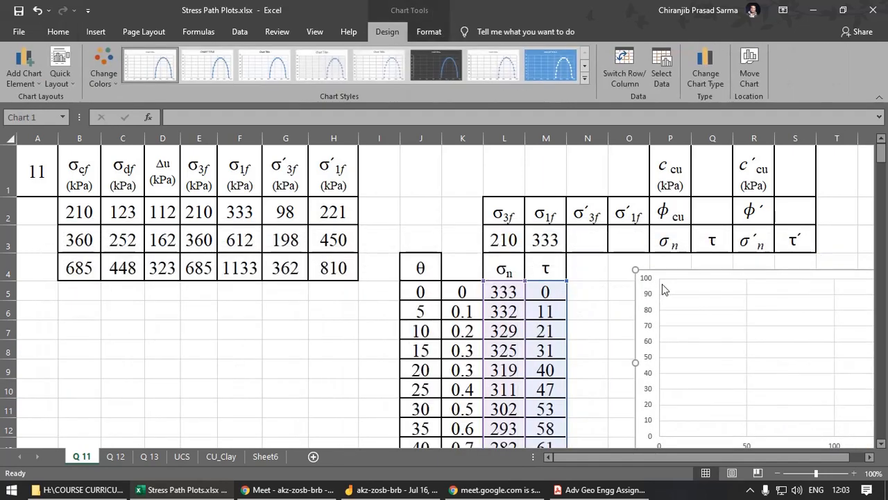
pyautogui.moveTo(660, 275); pyautogui.dragTo(845, 264)
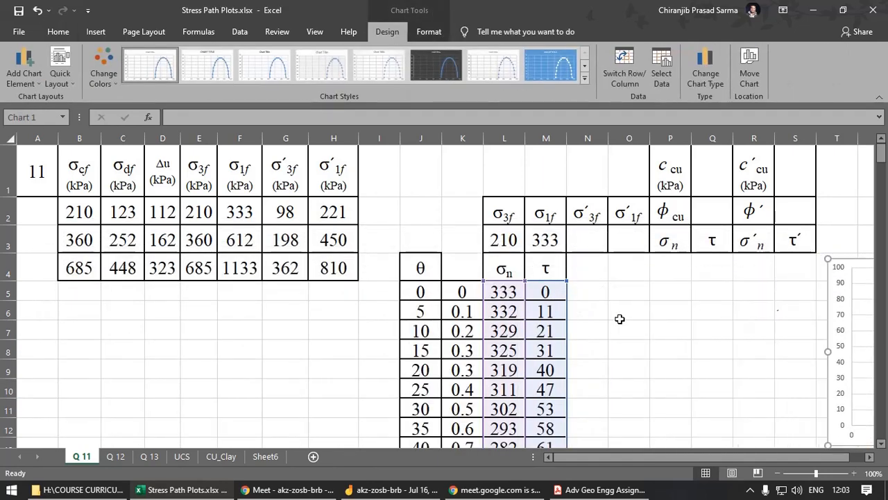
pyautogui.click(637, 304)
pyautogui.scroll(-1, 620, 304)
pyautogui.scroll(1, 630, 303)
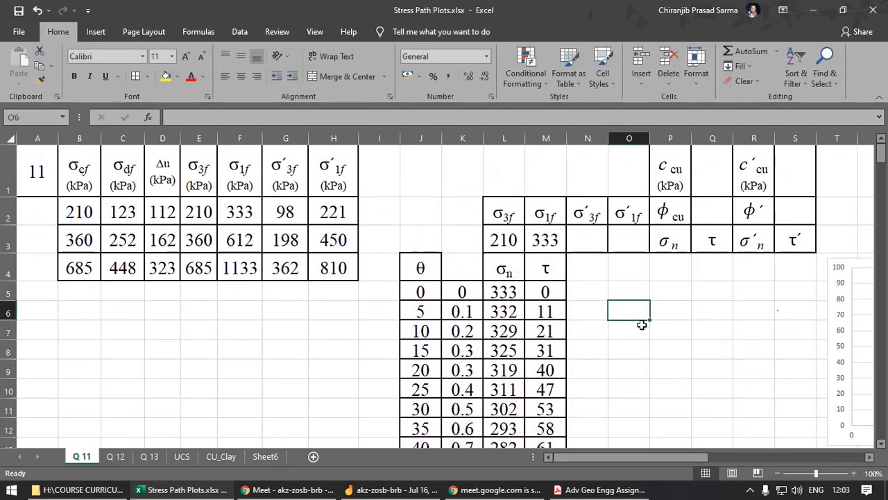
# Step: Insert four blank columns before column P, ahead of the c cu and ϕ cu headings
pyautogui.moveTo(689, 456); pyautogui.dragTo(727, 454)
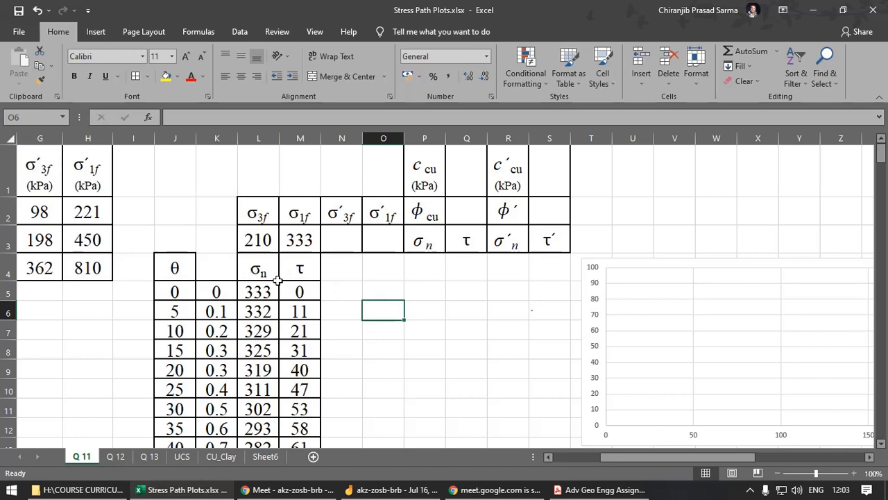
pyautogui.rightClick(413, 137)
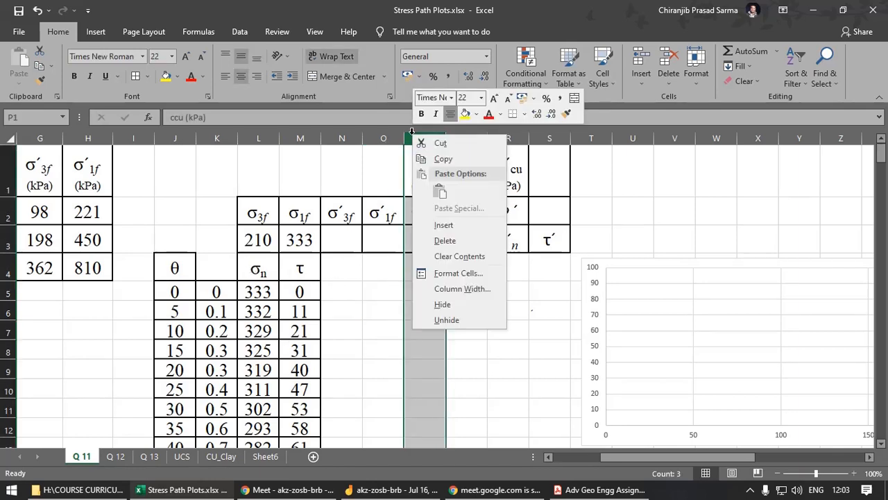
pyautogui.click(445, 228)
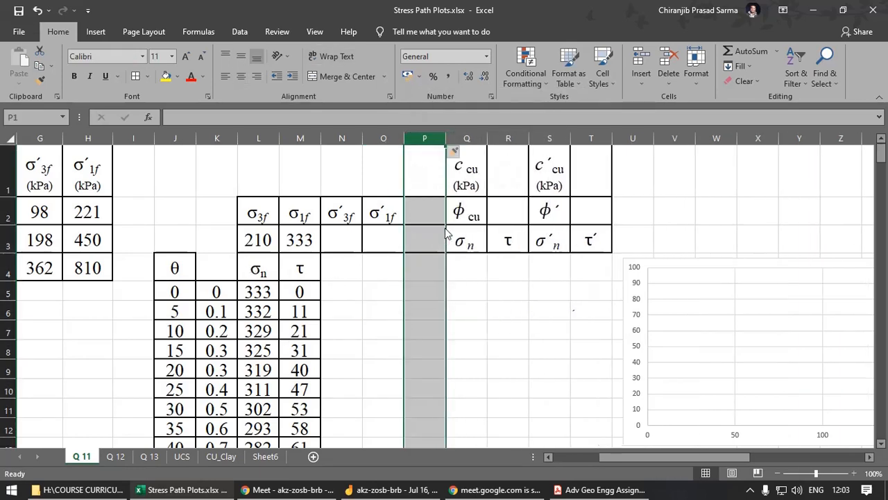
pyautogui.rightClick(422, 137)
pyautogui.click(447, 230)
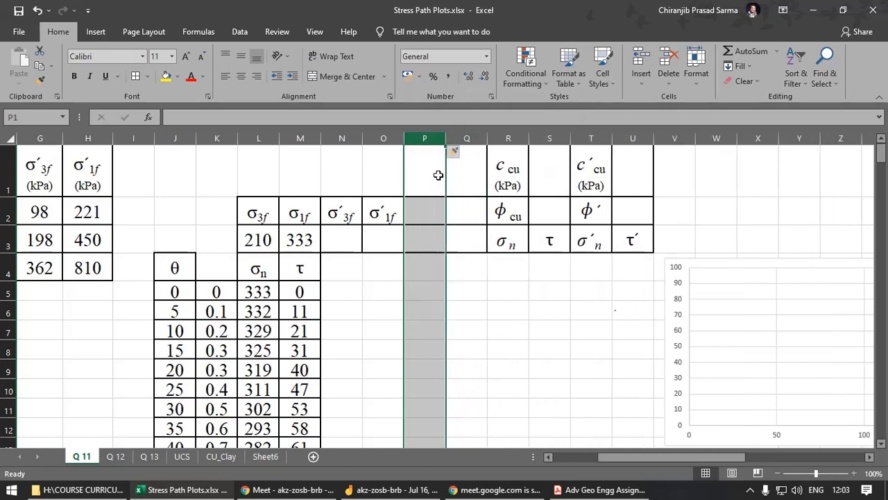
pyautogui.rightClick(423, 138)
pyautogui.click(452, 228)
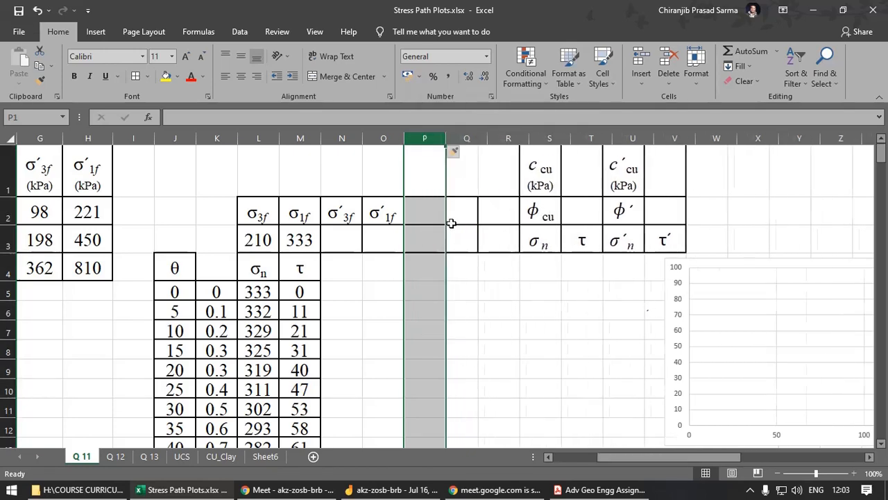
pyautogui.rightClick(425, 139)
pyautogui.click(462, 229)
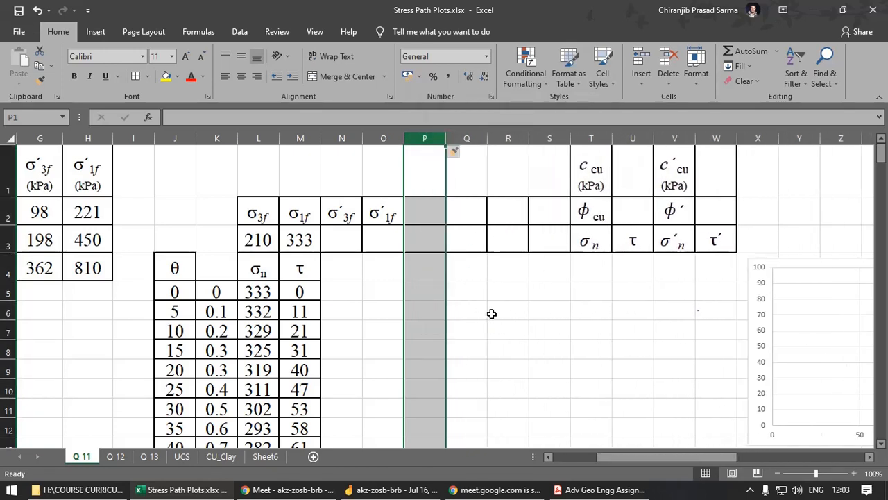
pyautogui.click(492, 313)
# Step: Review the total and effective principal stress pairs of all three tests against the columns available in L2:S2
pyautogui.moveTo(643, 463); pyautogui.dragTo(597, 462)
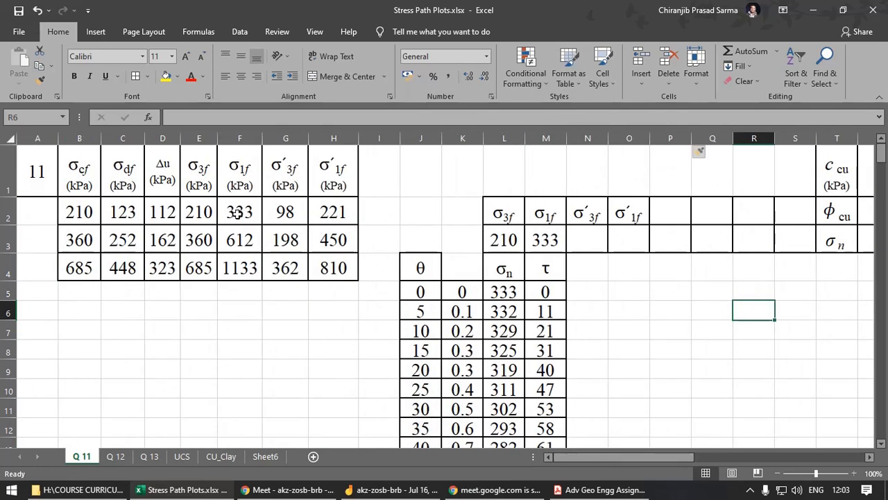
pyautogui.moveTo(190, 210); pyautogui.dragTo(239, 211)
pyautogui.moveTo(208, 239); pyautogui.dragTo(239, 239)
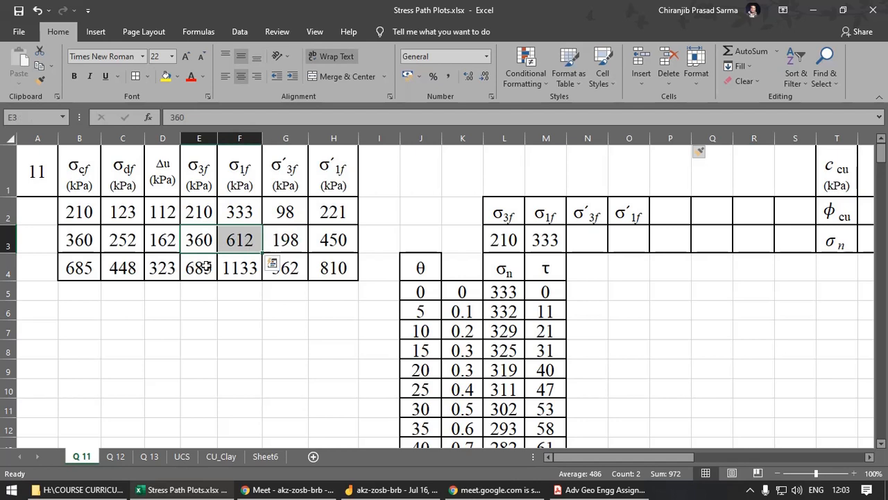
pyautogui.moveTo(199, 267); pyautogui.dragTo(239, 267)
pyautogui.moveTo(292, 212); pyautogui.dragTo(335, 211)
pyautogui.moveTo(288, 240); pyautogui.dragTo(336, 239)
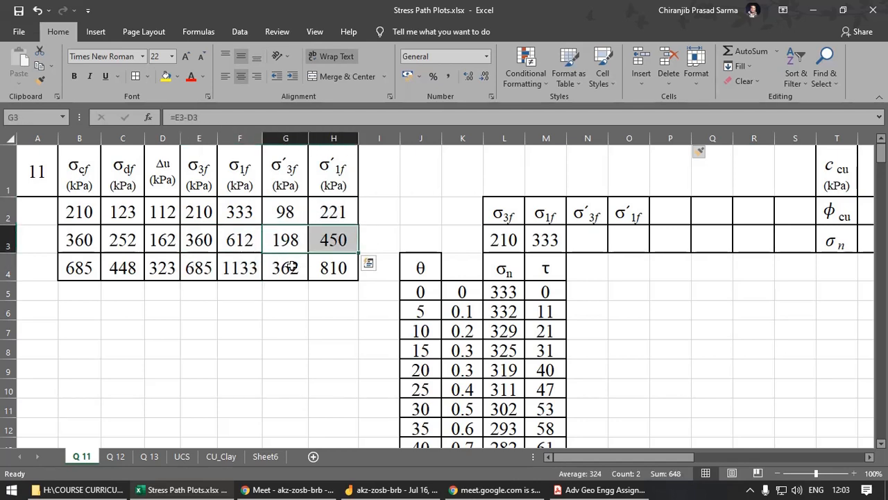
pyautogui.moveTo(288, 267); pyautogui.dragTo(334, 267)
pyautogui.click(675, 308)
pyautogui.moveTo(503, 214); pyautogui.dragTo(628, 215)
pyautogui.moveTo(683, 214); pyautogui.dragTo(796, 214)
# Step: Insert two blank columns before column R, ahead of the c cu and ϕ cu headings
pyautogui.moveTo(655, 451); pyautogui.dragTo(719, 452)
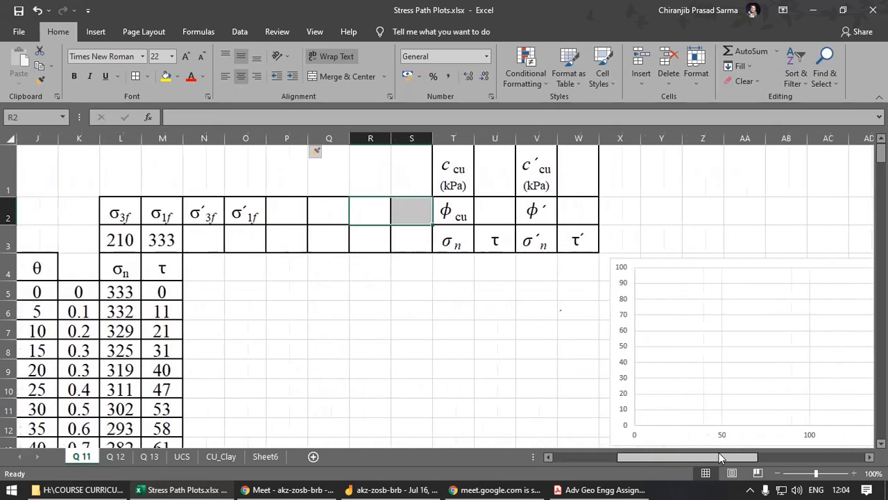
pyautogui.moveTo(404, 138); pyautogui.dragTo(368, 137)
pyautogui.rightClick(368, 137)
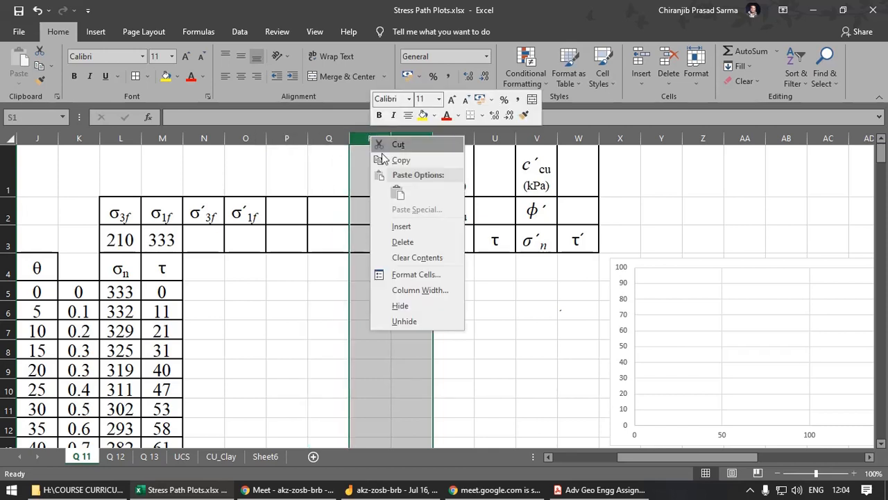
pyautogui.click(388, 226)
pyautogui.click(507, 310)
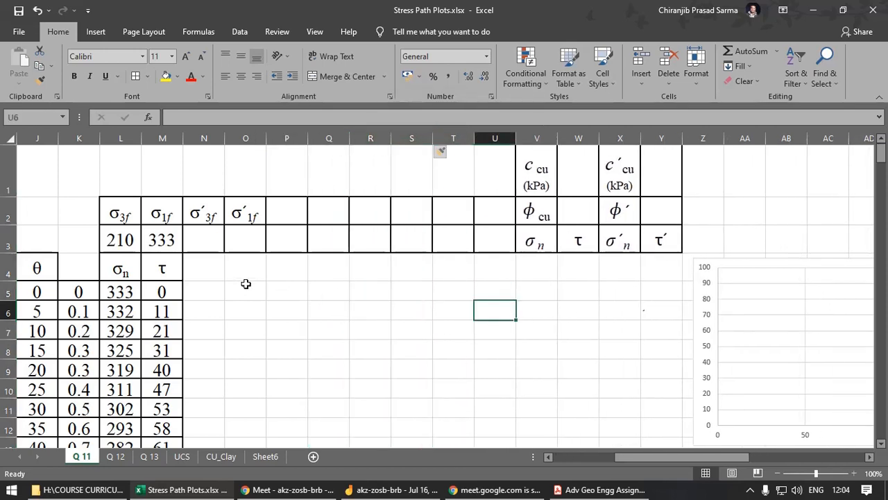
# Step: Copy the total and effective principal stress headings from L2:O2 into P2:S2 for the second test
pyautogui.moveTo(118, 216); pyautogui.dragTo(246, 216)
pyautogui.hotkey('ctrl', 'c')
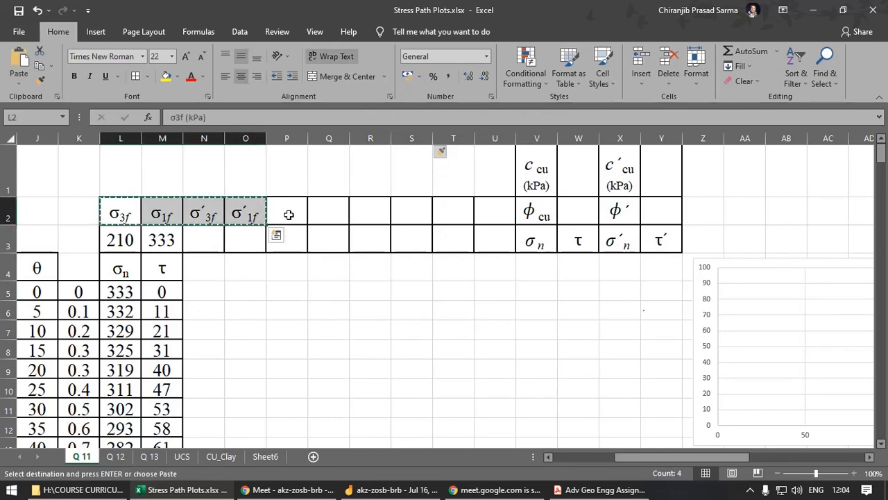
pyautogui.click(288, 214)
pyautogui.hotkey('ctrl', 'v')
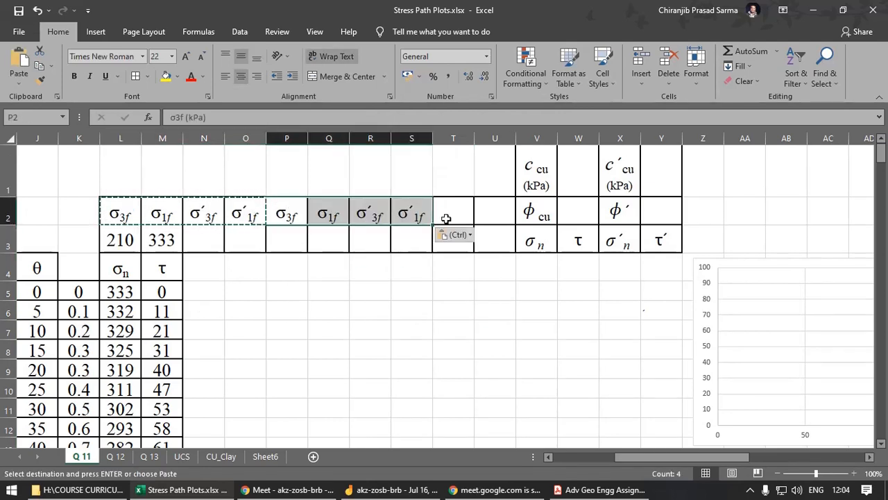
pyautogui.click(366, 239)
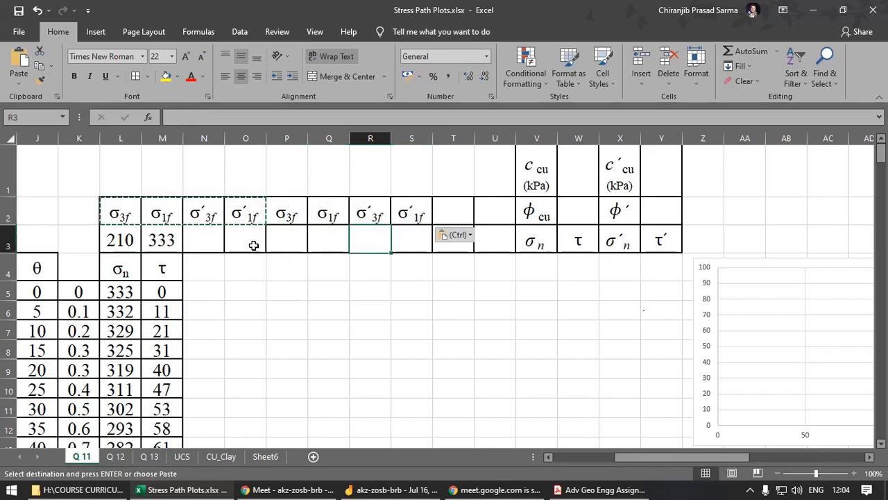
# Step: Check the second test's headings in P2:S2, and insert two more blank columns before column T
pyautogui.click(290, 218)
pyautogui.click(333, 214)
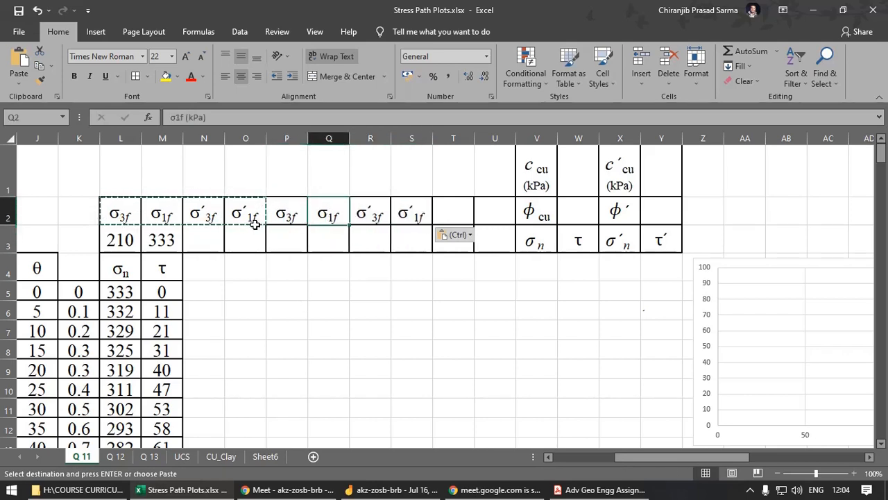
pyautogui.click(303, 213)
pyautogui.click(330, 211)
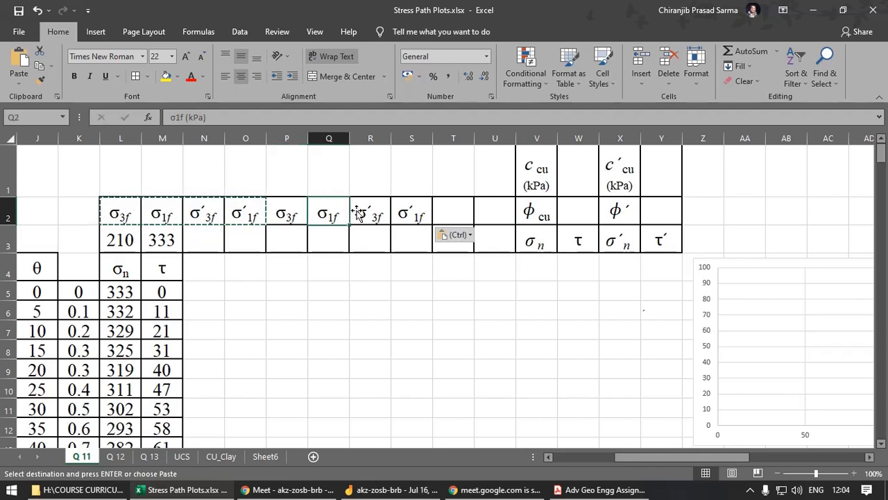
pyautogui.click(365, 208)
pyautogui.click(411, 208)
pyautogui.click(453, 210)
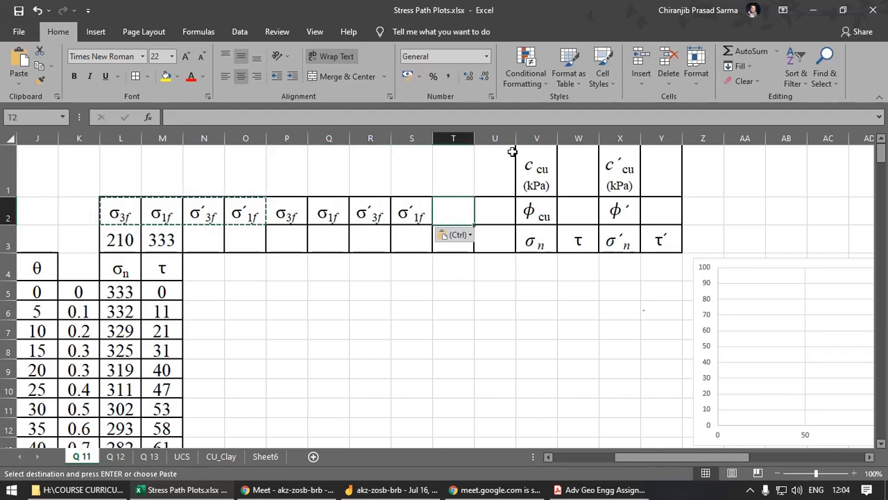
pyautogui.rightClick(495, 138)
pyautogui.click(464, 141)
pyautogui.moveTo(459, 139); pyautogui.dragTo(495, 137)
pyautogui.rightClick(495, 137)
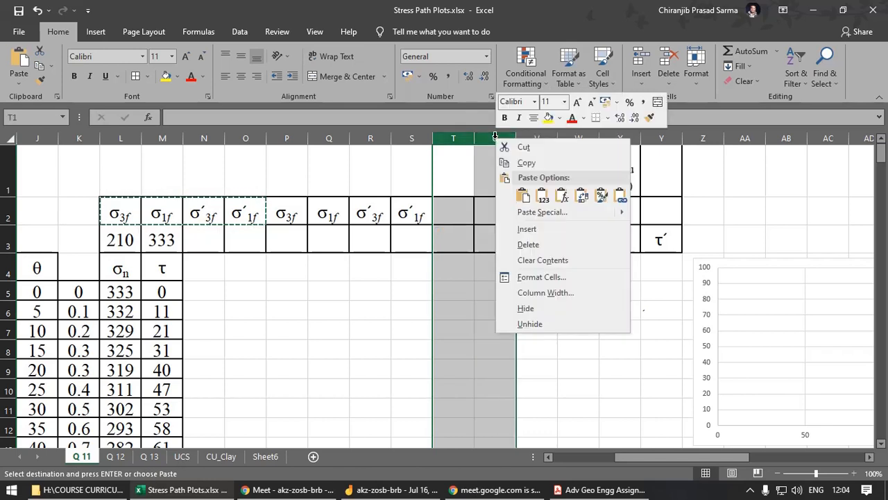
pyautogui.click(527, 228)
pyautogui.click(486, 309)
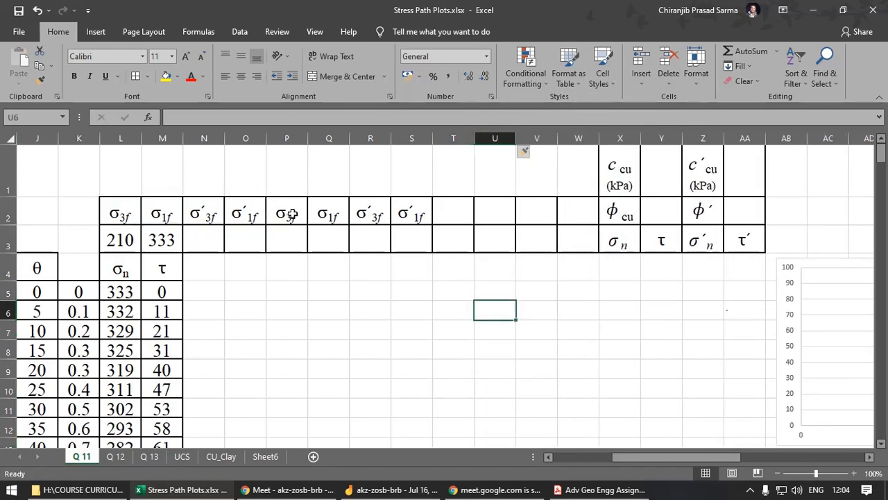
# Step: Copy the principal stress headings from P2:S2 into T2:W2 for the third test
pyautogui.moveTo(357, 218); pyautogui.dragTo(408, 210)
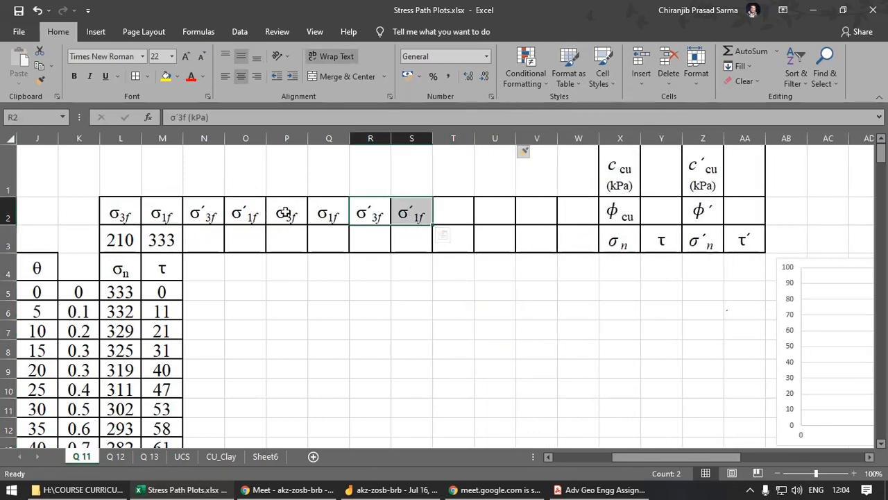
pyautogui.moveTo(284, 211); pyautogui.dragTo(416, 212)
pyautogui.hotkey('ctrl', 'c')
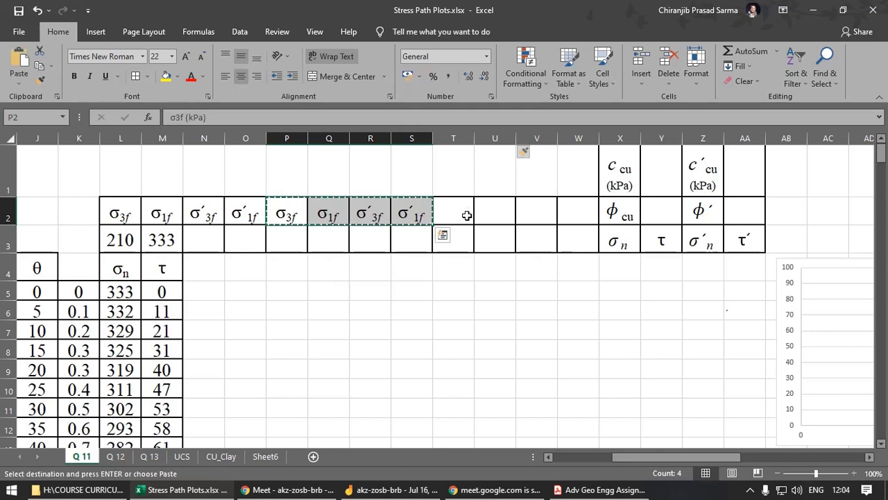
pyautogui.click(464, 216)
pyautogui.hotkey('ctrl', 'v')
pyautogui.click(469, 303)
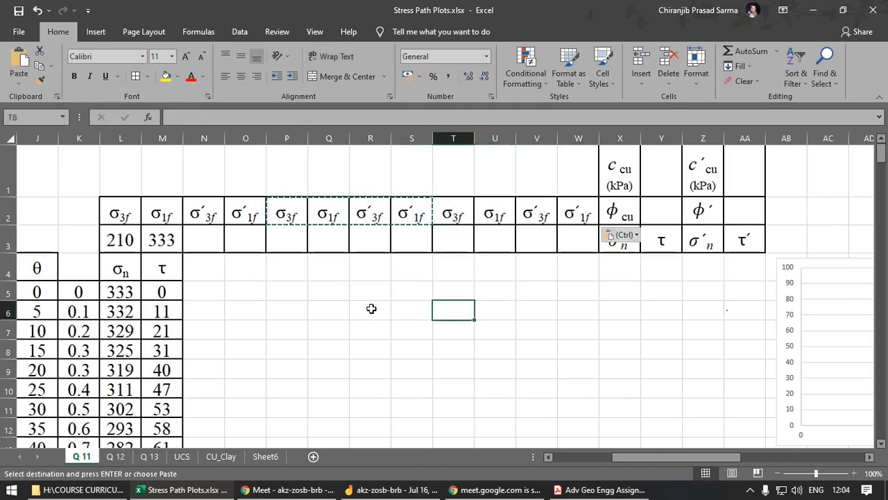
# Step: Copy the second test's total stresses 360 and 612 from E3:F3 into P3:Q3 as values only
pyautogui.moveTo(657, 454); pyautogui.dragTo(585, 457)
pyautogui.click(471, 239)
pyautogui.moveTo(376, 240); pyautogui.dragTo(417, 239)
pyautogui.click(555, 240)
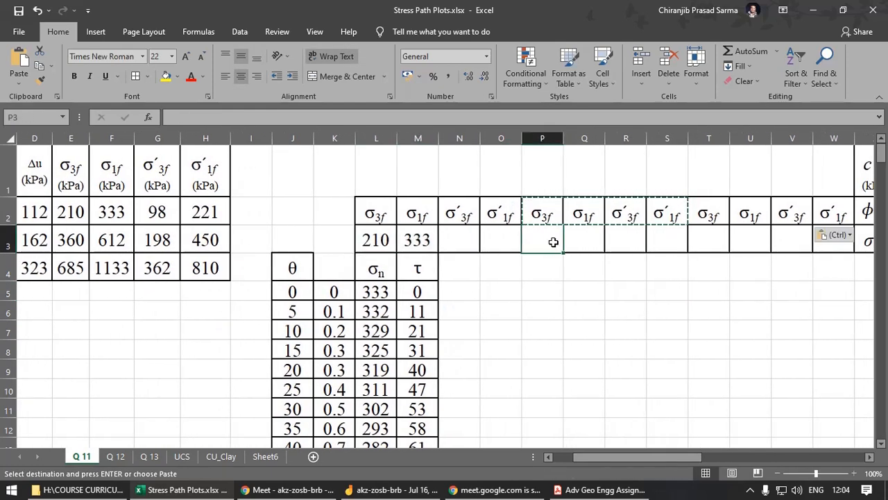
pyautogui.press('Escape')
pyautogui.moveTo(651, 460); pyautogui.dragTo(633, 447)
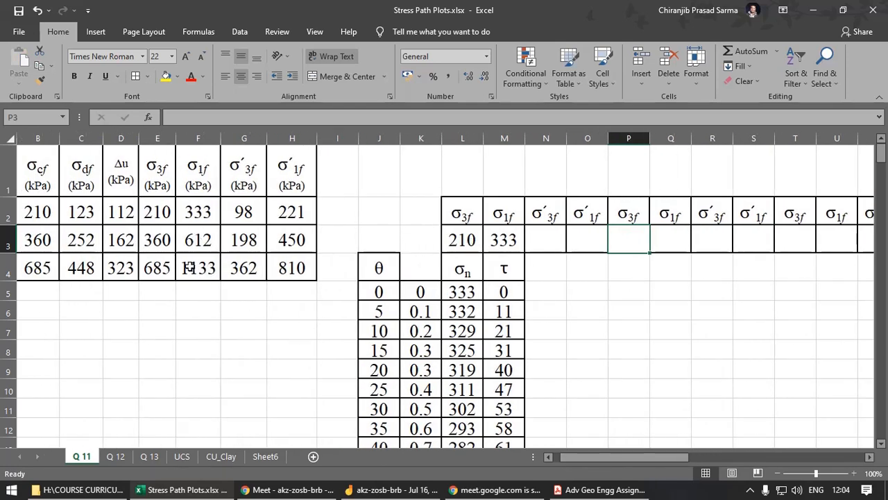
pyautogui.moveTo(153, 240); pyautogui.dragTo(198, 240)
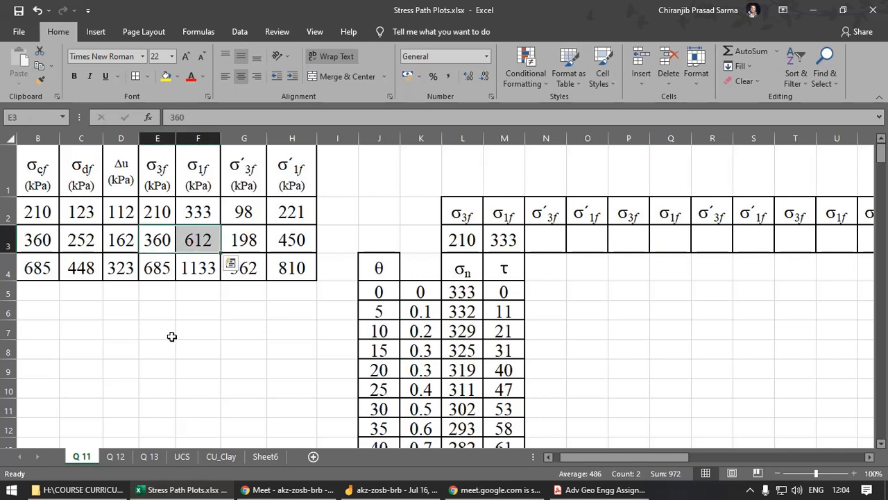
pyautogui.hotkey('ctrl', 'c')
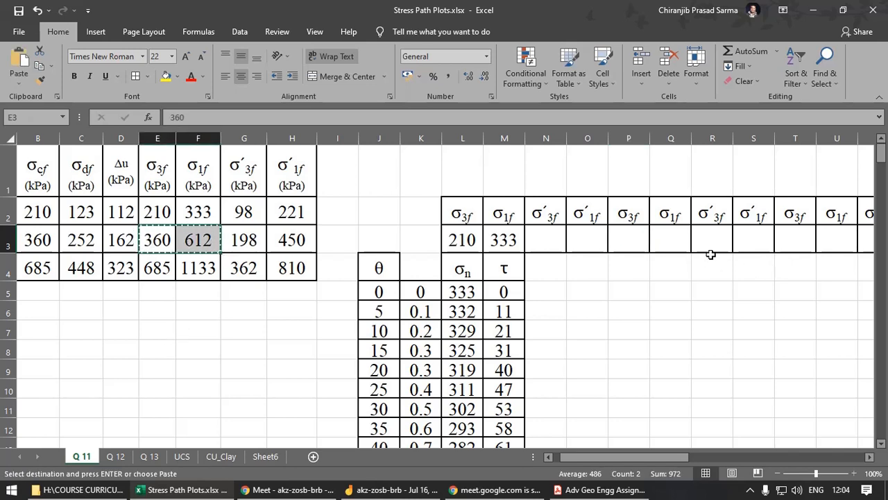
pyautogui.click(618, 241)
pyautogui.click(19, 82)
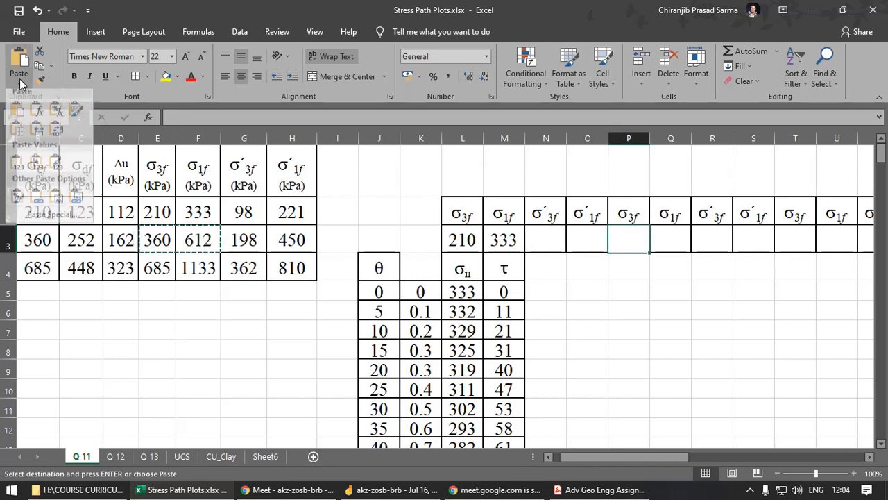
pyautogui.click(17, 167)
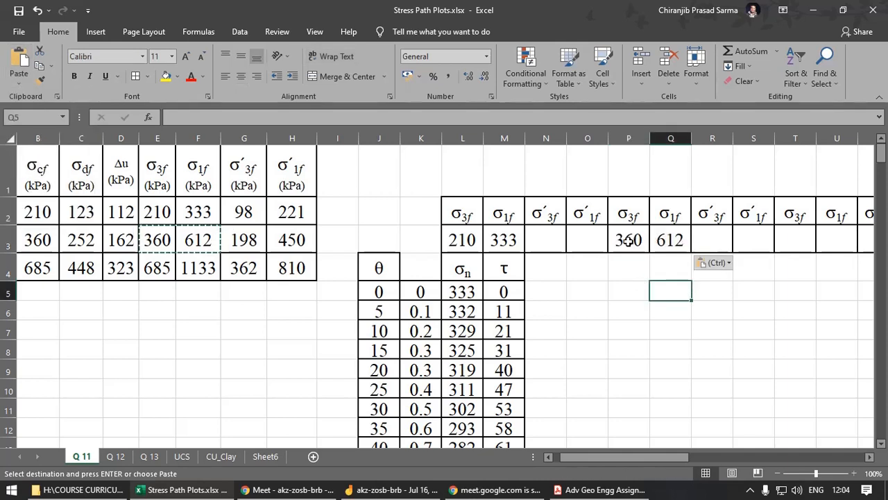
pyautogui.press('Right')
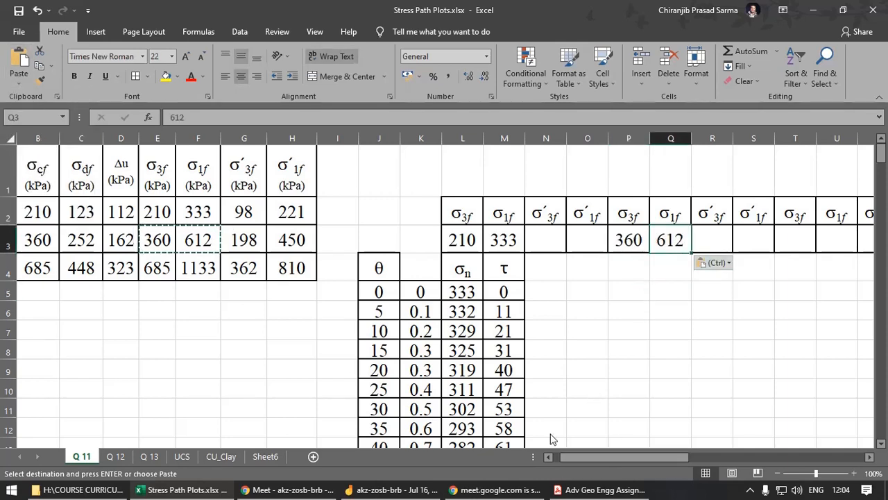
# Step: Copy the third test's total stresses 685 and 1133 from E4:F4 into T3:U3 as values only
pyautogui.moveTo(154, 270); pyautogui.dragTo(197, 270)
pyautogui.hotkey('ctrl', 'c')
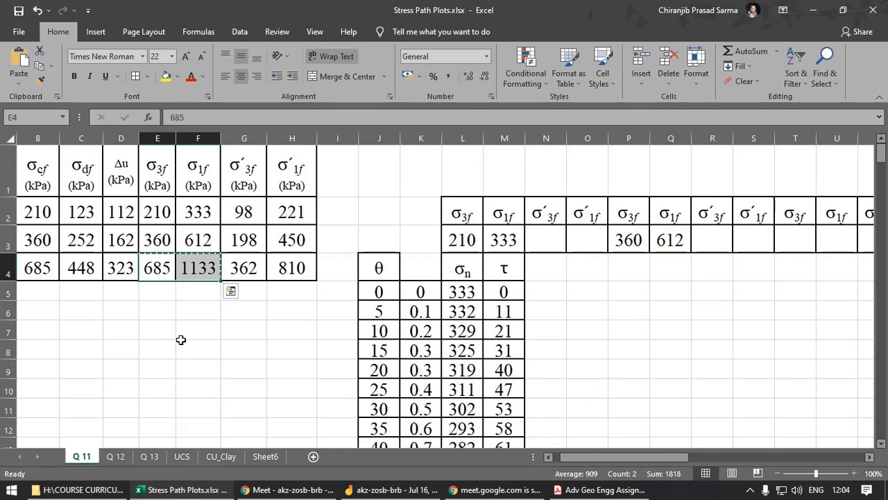
pyautogui.moveTo(687, 453)
pyautogui.mouseDown()
pyautogui.moveTo(670, 456)
pyautogui.moveTo(697, 456)
pyautogui.mouseUp()
pyautogui.click(634, 242)
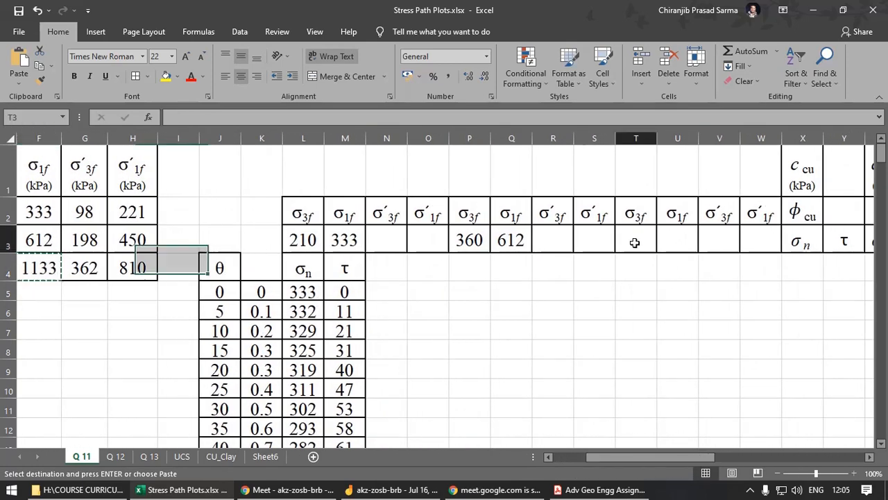
pyautogui.click(20, 83)
pyautogui.click(16, 169)
pyautogui.click(594, 310)
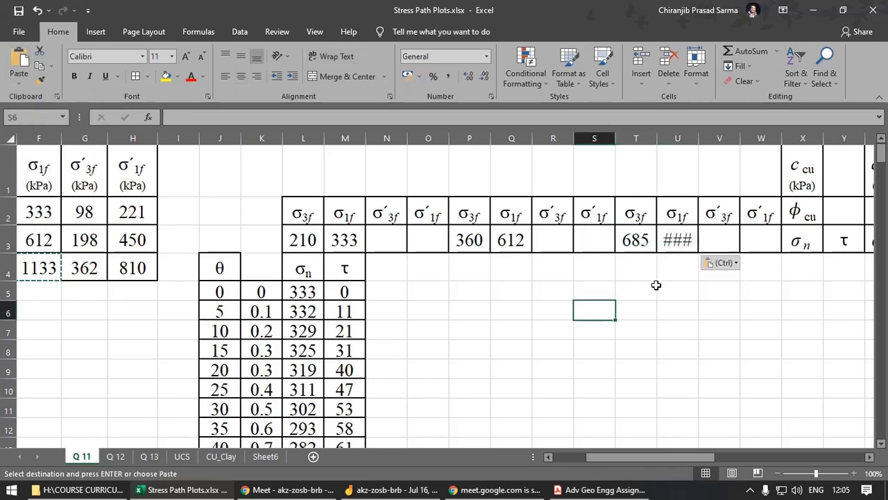
# Step: AutoFit the width of column U to its contents
pyautogui.click(676, 239)
pyautogui.doubleClick(698, 138)
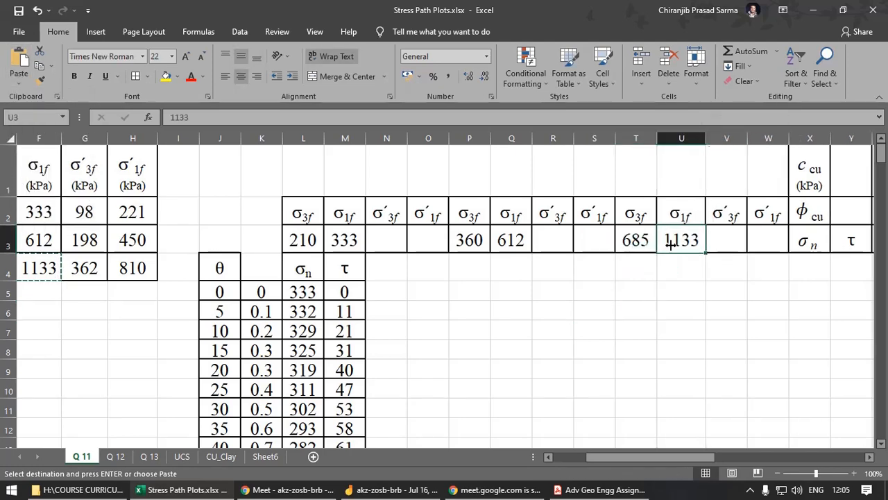
pyautogui.click(636, 350)
# Step: Copy the first test's effective stresses 98 and 221 from G2:H2 into N3:O3 as values only
pyautogui.moveTo(645, 456); pyautogui.dragTo(610, 456)
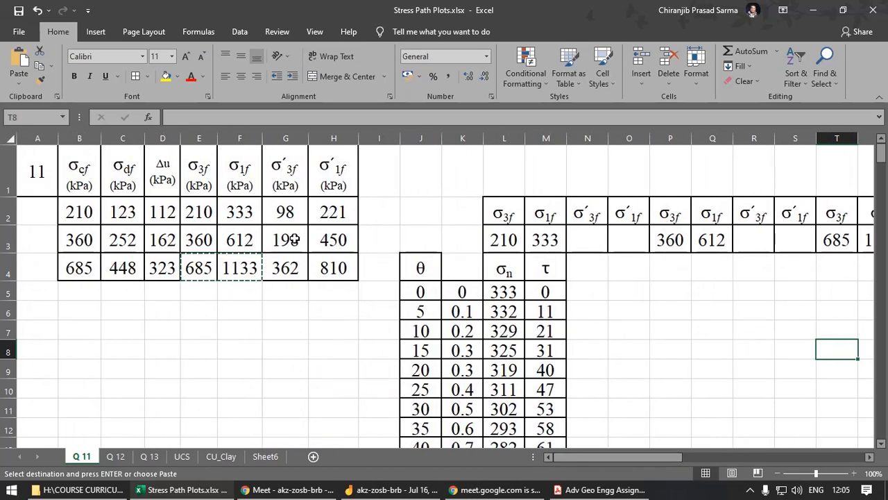
pyautogui.moveTo(288, 211); pyautogui.dragTo(333, 212)
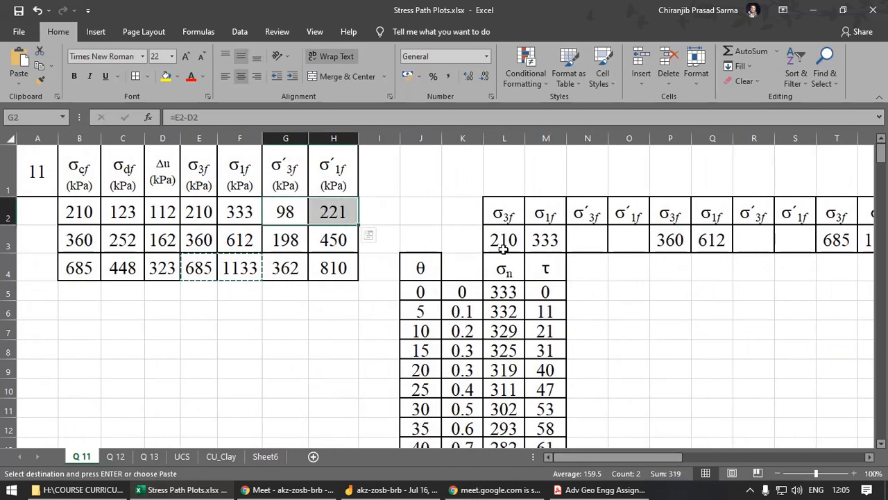
pyautogui.moveTo(504, 243); pyautogui.dragTo(544, 244)
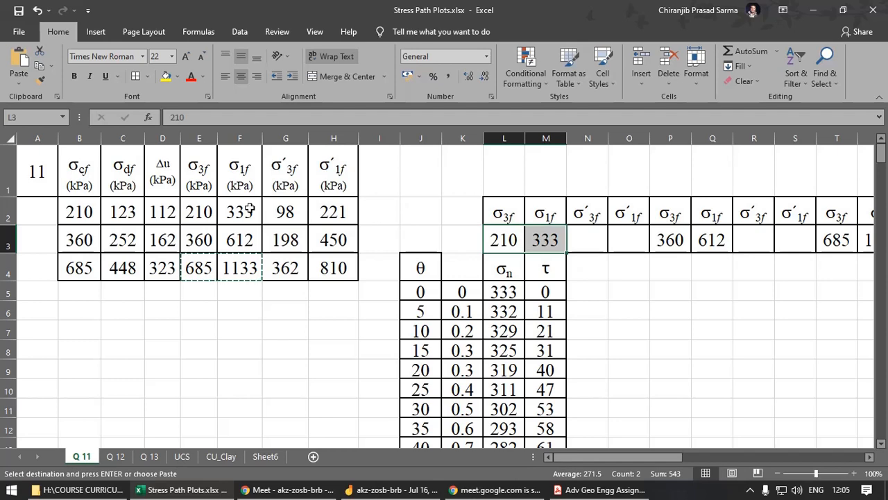
pyautogui.moveTo(295, 217); pyautogui.dragTo(333, 214)
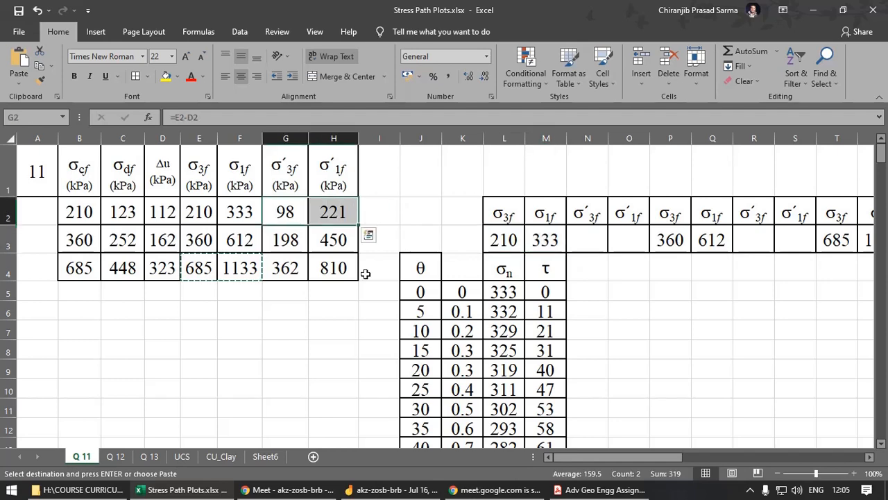
pyautogui.hotkey('ctrl', 'c')
pyautogui.click(578, 236)
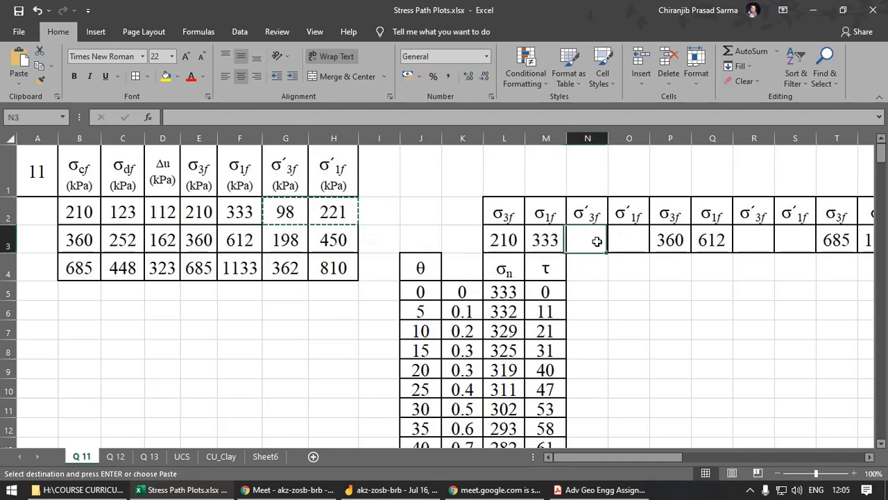
pyautogui.click(23, 88)
pyautogui.click(17, 167)
pyautogui.click(611, 310)
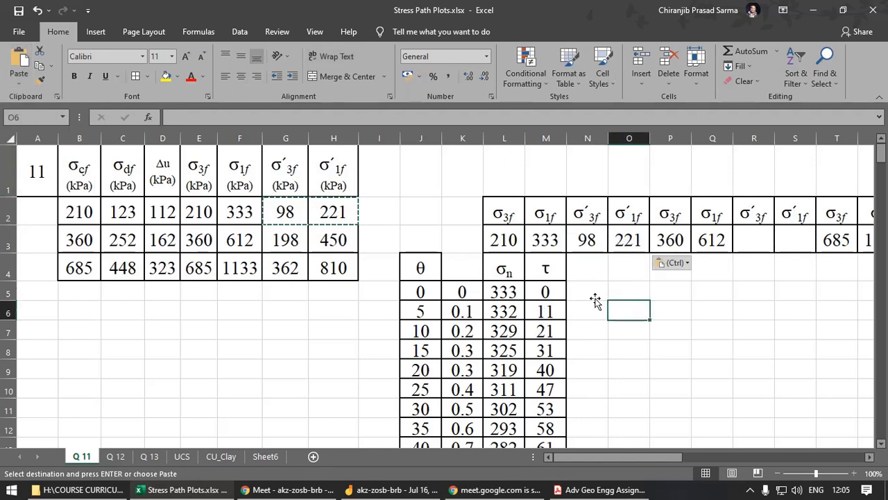
# Step: Copy the second test's effective stresses 198 and 450 from G3:H3 into R3:S3 as values only
pyautogui.moveTo(585, 452); pyautogui.dragTo(600, 454)
pyautogui.moveTo(200, 241); pyautogui.dragTo(249, 240)
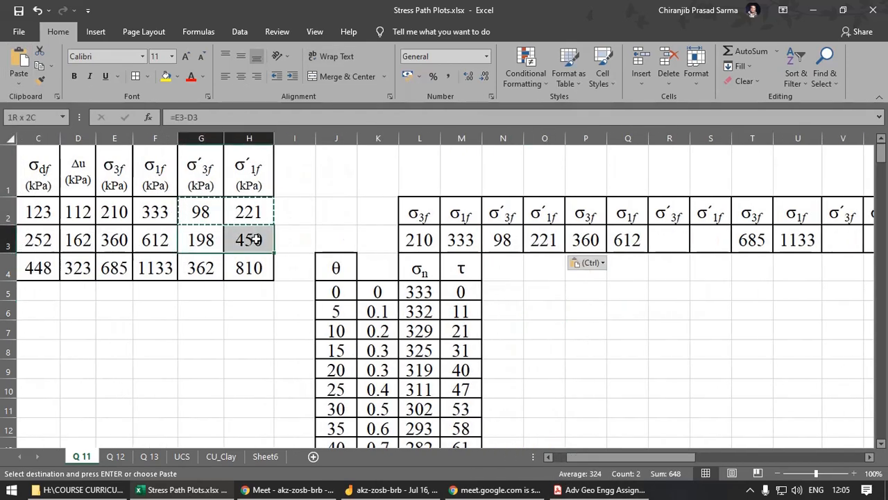
pyautogui.hotkey('ctrl', 'c')
pyautogui.click(677, 248)
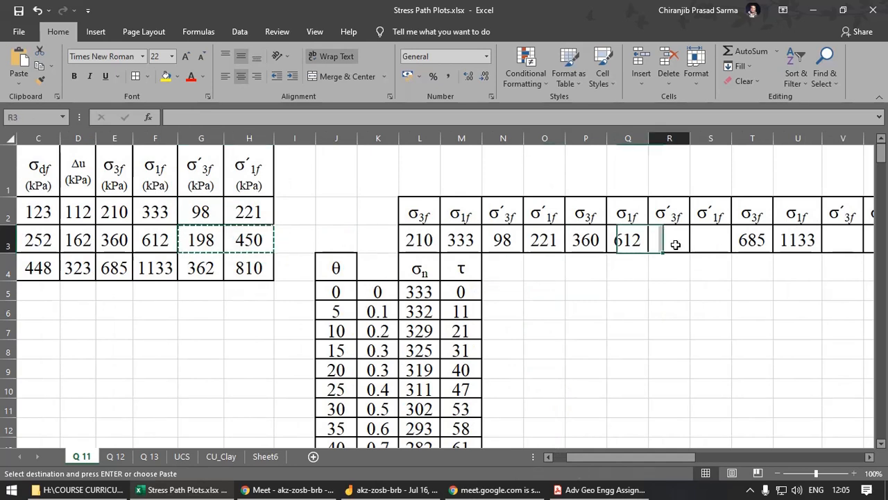
pyautogui.click(19, 79)
pyautogui.click(21, 166)
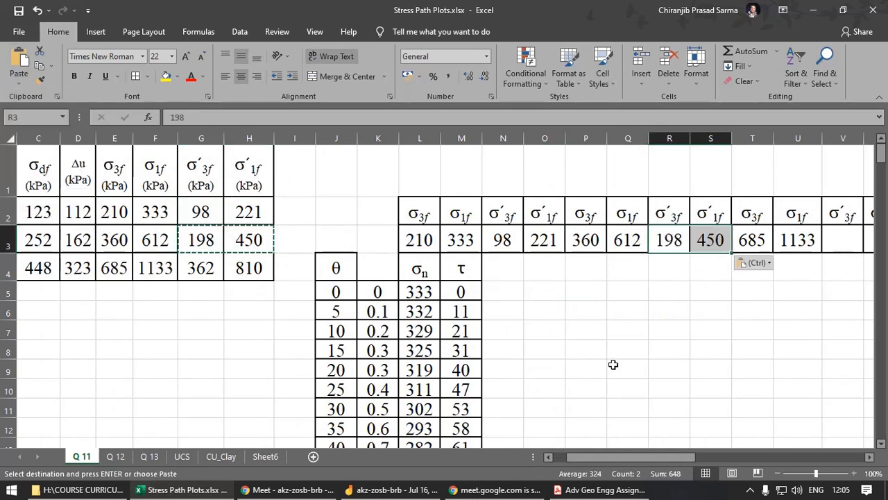
# Step: Copy the third test's effective stresses 362 and 810 from G4:H4 into V3:W3 as values only
pyautogui.moveTo(198, 272); pyautogui.dragTo(240, 275)
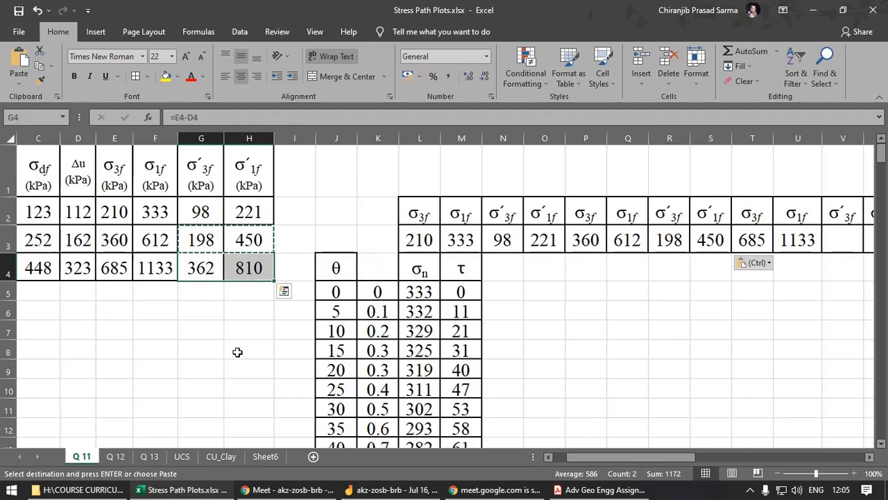
pyautogui.hotkey('ctrl', 'c')
pyautogui.moveTo(650, 459); pyautogui.dragTo(677, 458)
pyautogui.click(676, 238)
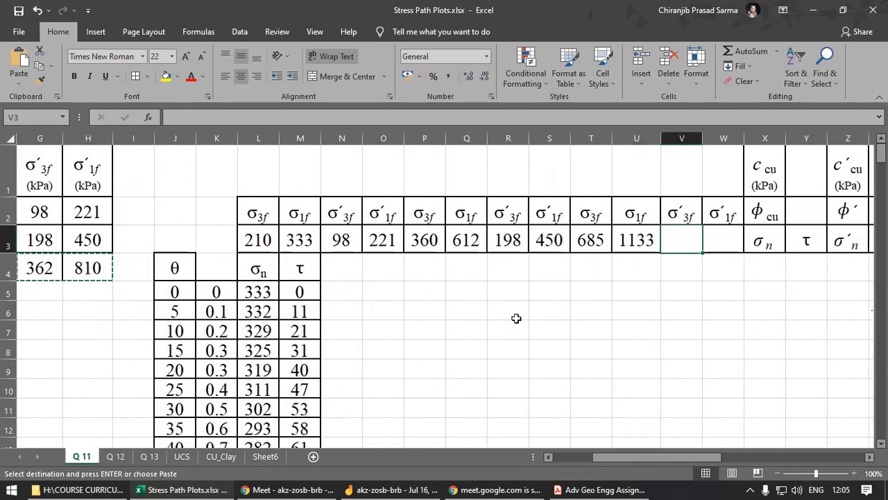
pyautogui.click(19, 81)
pyautogui.click(16, 167)
pyautogui.click(576, 347)
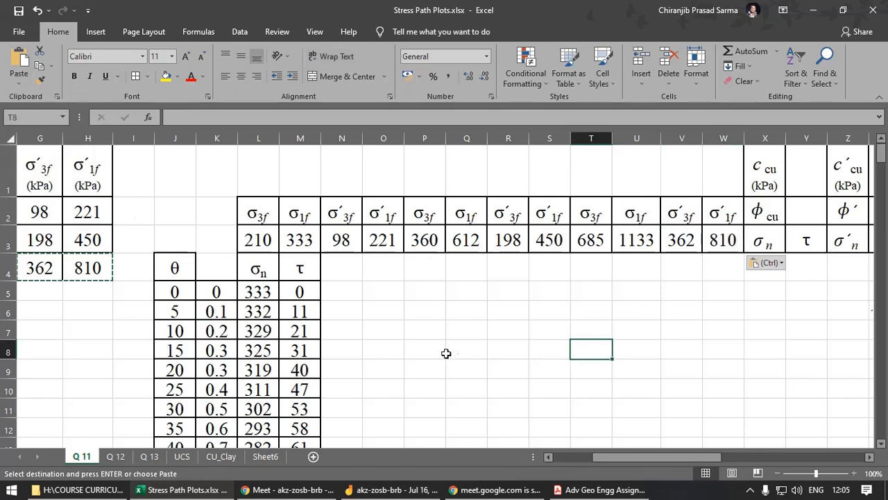
# Step: Copy the first test's σn and τ headings and first-row formulas from L4:M5 into N4:O5
pyautogui.scroll(-1, 446, 353)
pyautogui.scroll(1, 447, 353)
pyautogui.click(256, 270)
pyautogui.click(299, 295)
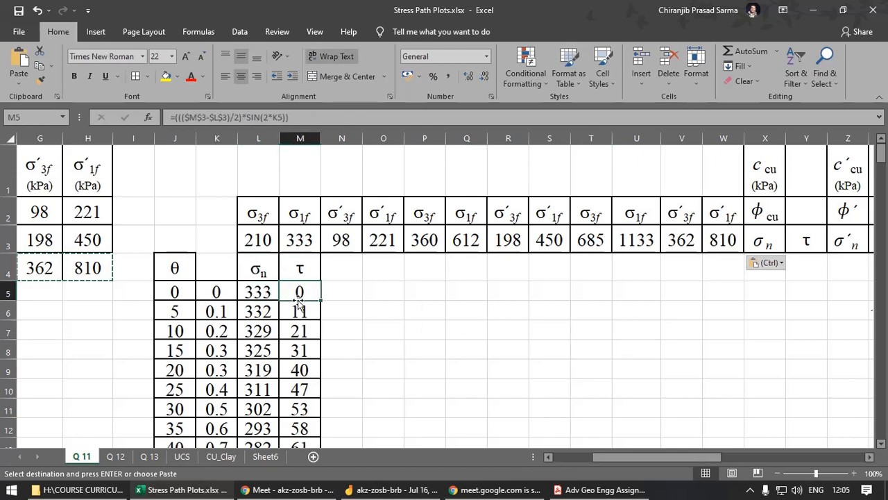
pyautogui.moveTo(260, 277); pyautogui.dragTo(301, 292)
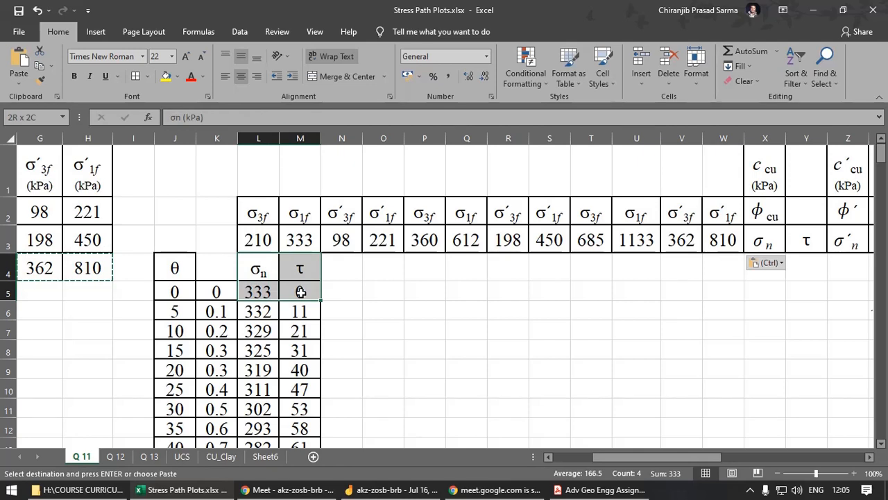
pyautogui.click(270, 294)
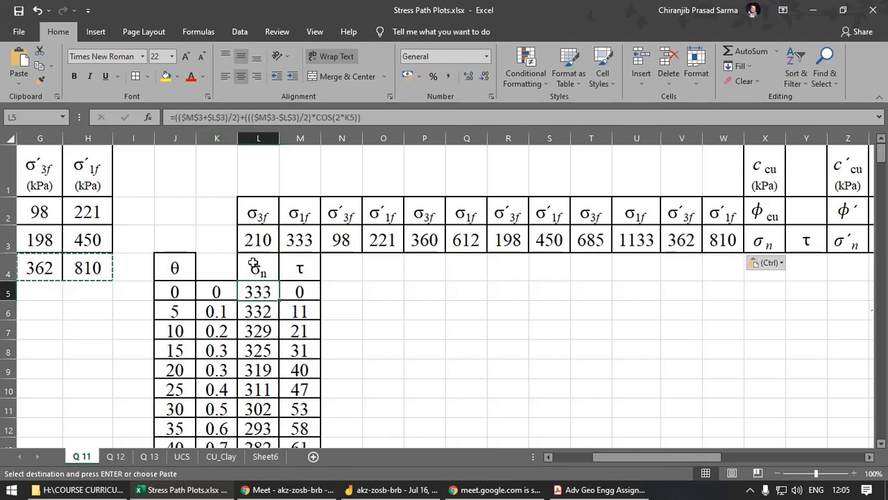
pyautogui.moveTo(254, 266); pyautogui.dragTo(303, 295)
pyautogui.hotkey('ctrl', 'c')
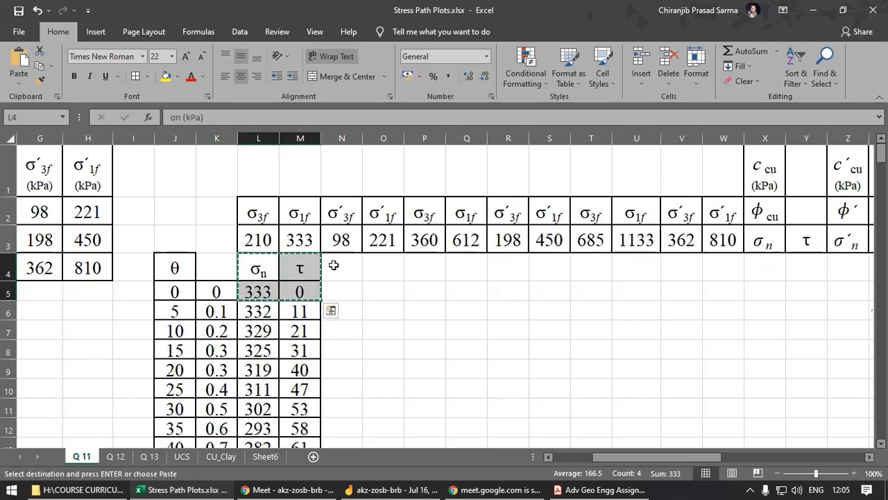
pyautogui.click(333, 264)
pyautogui.hotkey('ctrl', 'v')
pyautogui.click(399, 338)
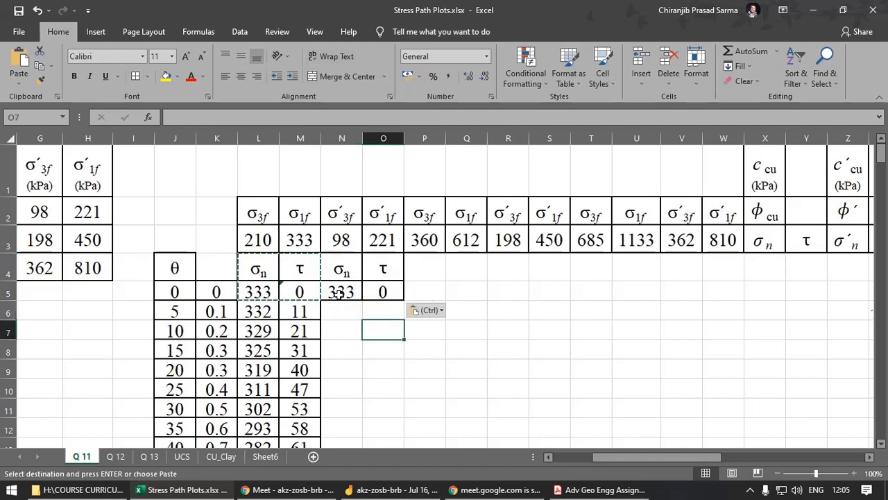
# Step: Edit the normal stress formula in N5 to reference the effective stresses $O$3 and $N$3 throughout
pyautogui.click(339, 292)
pyautogui.click(382, 116)
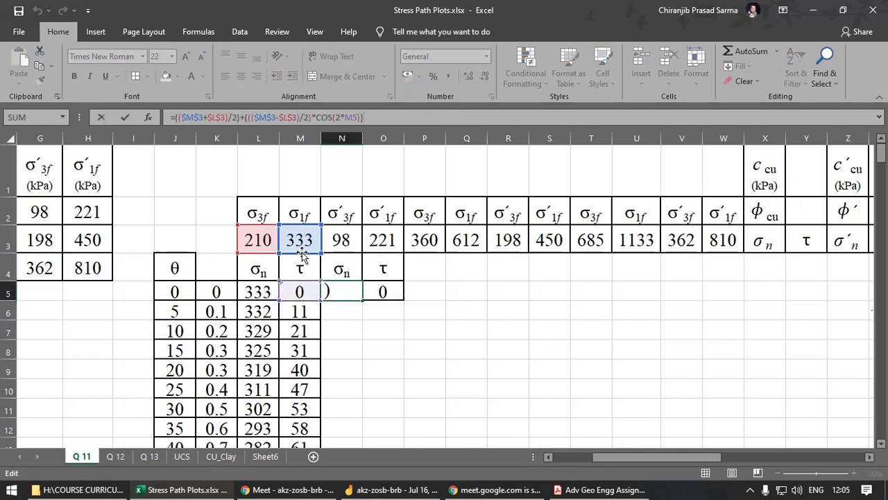
pyautogui.moveTo(302, 254); pyautogui.dragTo(387, 255)
pyautogui.moveTo(300, 255); pyautogui.dragTo(386, 254)
pyautogui.moveTo(264, 254); pyautogui.dragTo(341, 254)
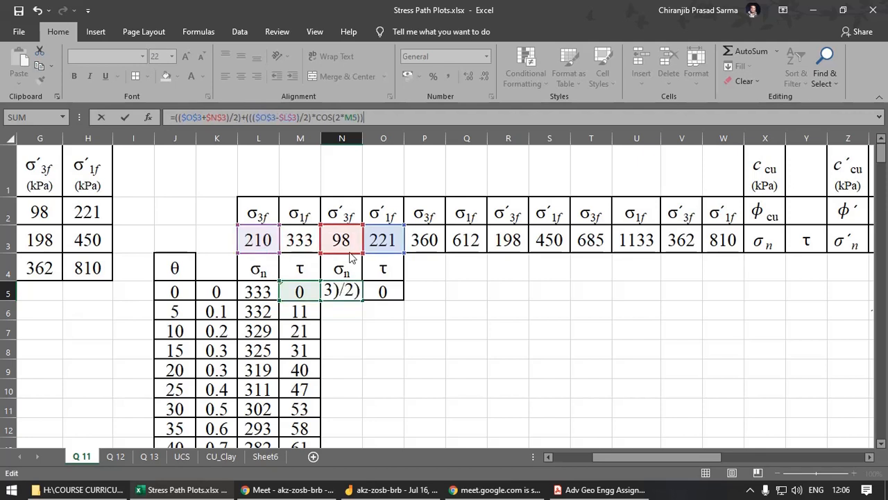
pyautogui.moveTo(262, 255); pyautogui.dragTo(347, 256)
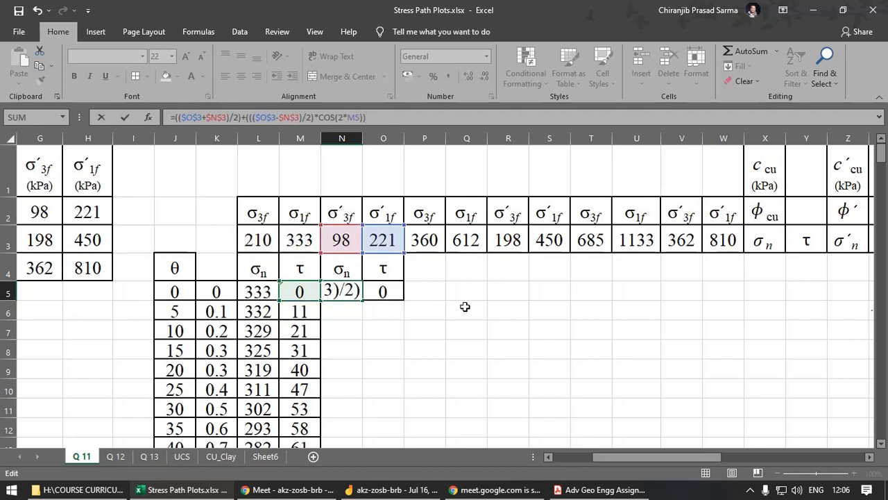
pyautogui.press('Return')
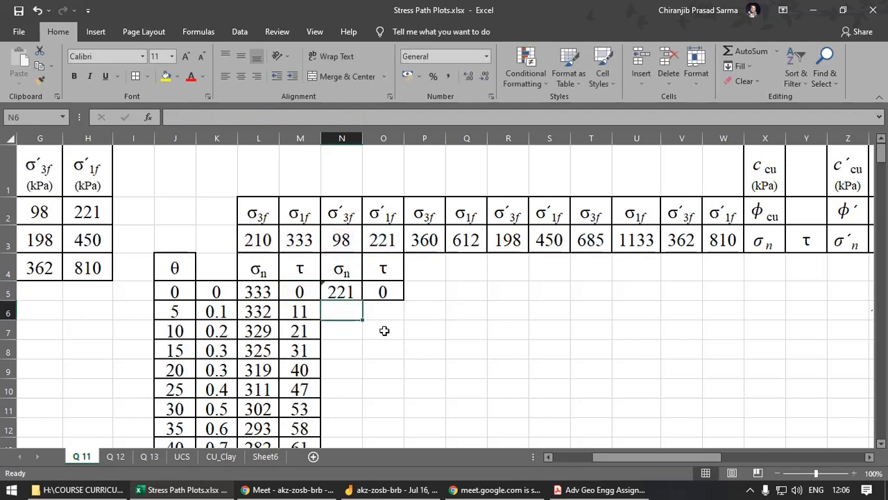
# Step: Edit the shear stress formula in O5 to reference the effective stresses $O$3 and $N$3
pyautogui.doubleClick(374, 291)
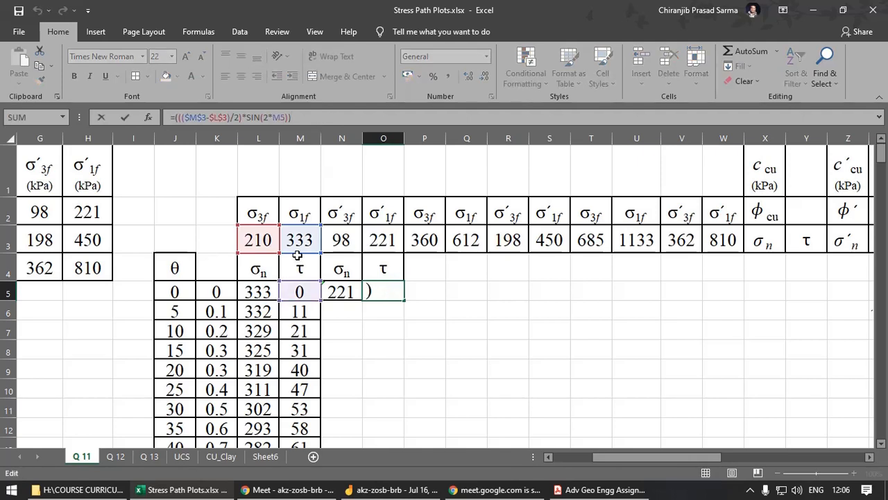
pyautogui.moveTo(299, 254); pyautogui.dragTo(382, 253)
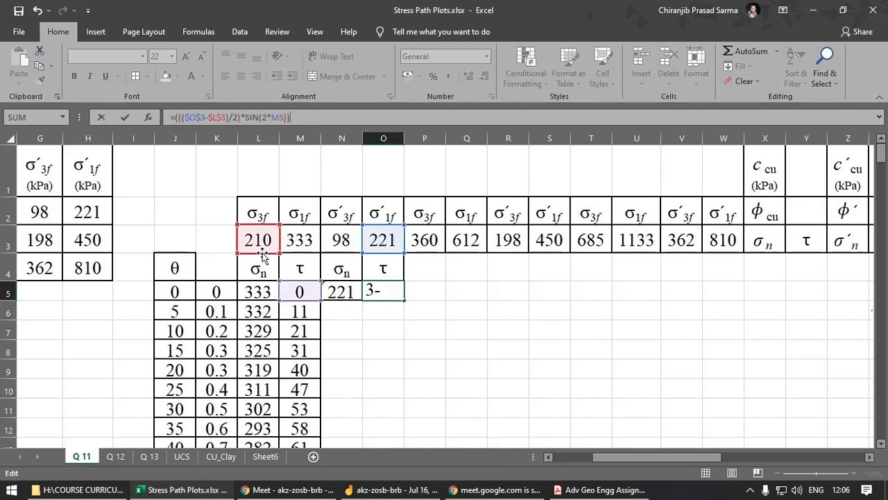
pyautogui.moveTo(262, 254); pyautogui.dragTo(370, 254)
pyautogui.press('Return')
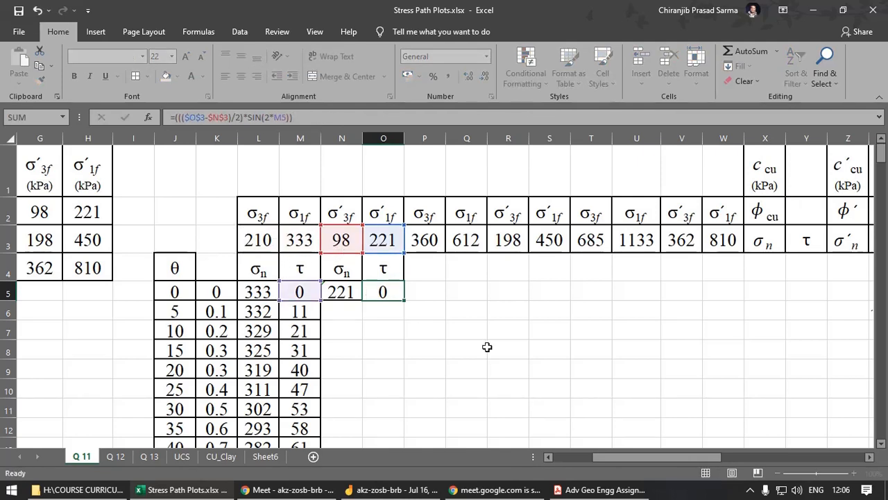
pyautogui.click(386, 341)
pyautogui.click(345, 294)
pyautogui.scroll(-1, 356, 348)
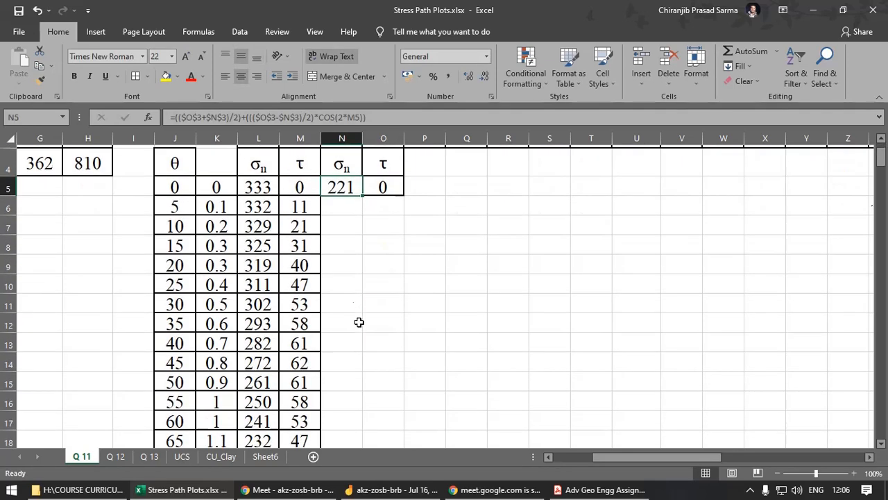
# Step: Insert an acute accent symbol after σ in the N4 heading so it reads σ´n
pyautogui.doubleClick(340, 162)
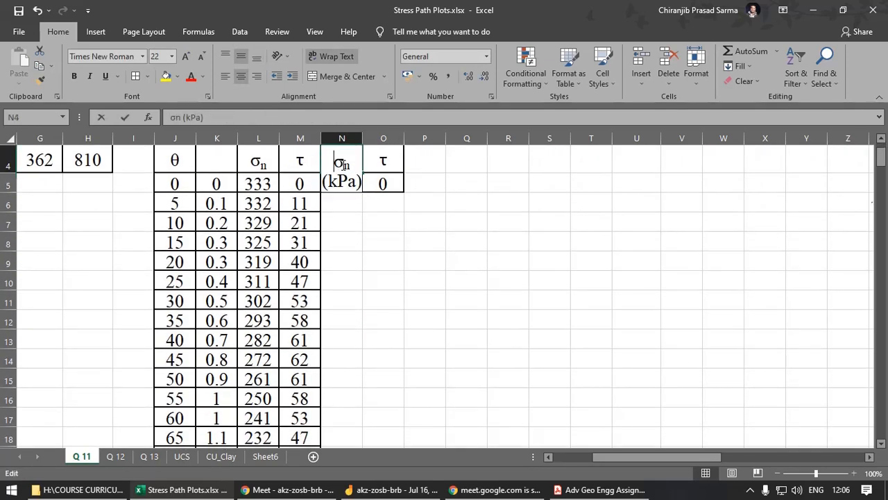
pyautogui.click(95, 32)
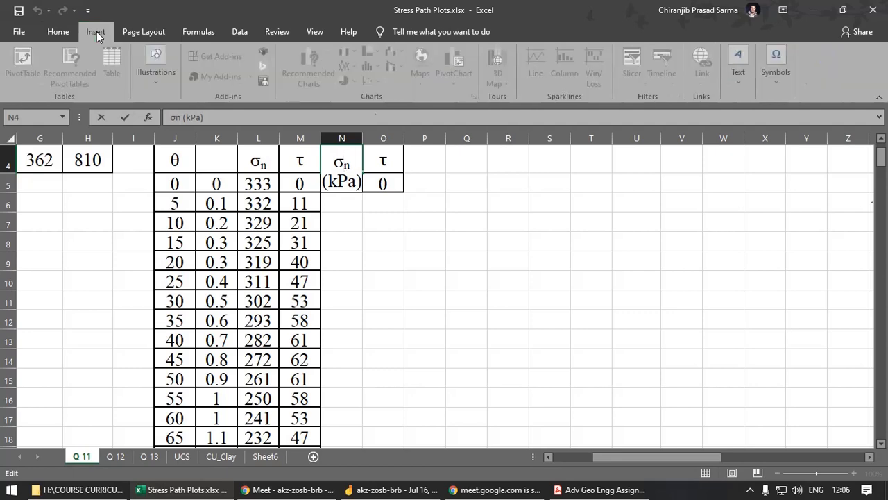
pyautogui.click(780, 83)
pyautogui.click(810, 124)
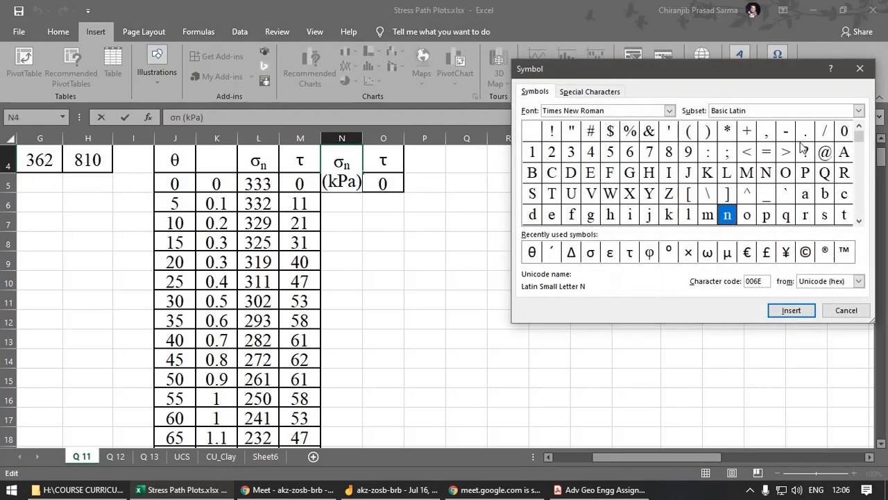
pyautogui.click(551, 251)
pyautogui.click(791, 310)
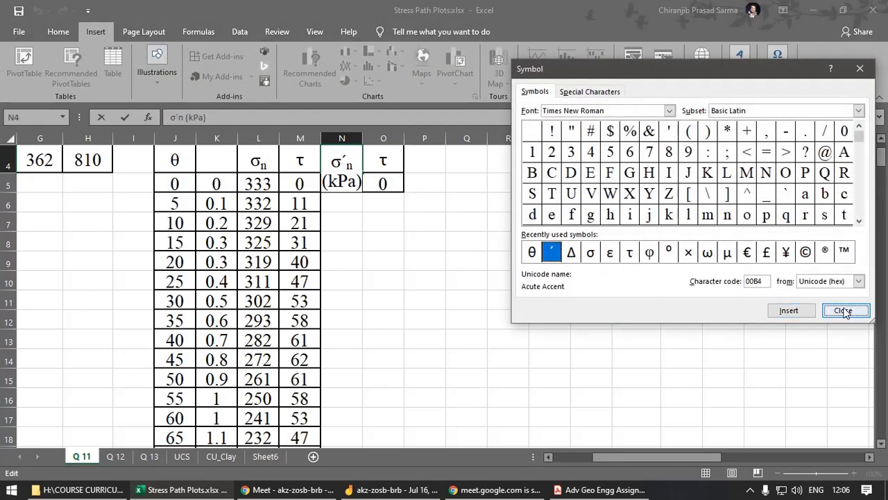
pyautogui.click(846, 310)
pyautogui.press('Tab')
pyautogui.scroll(1, 378, 277)
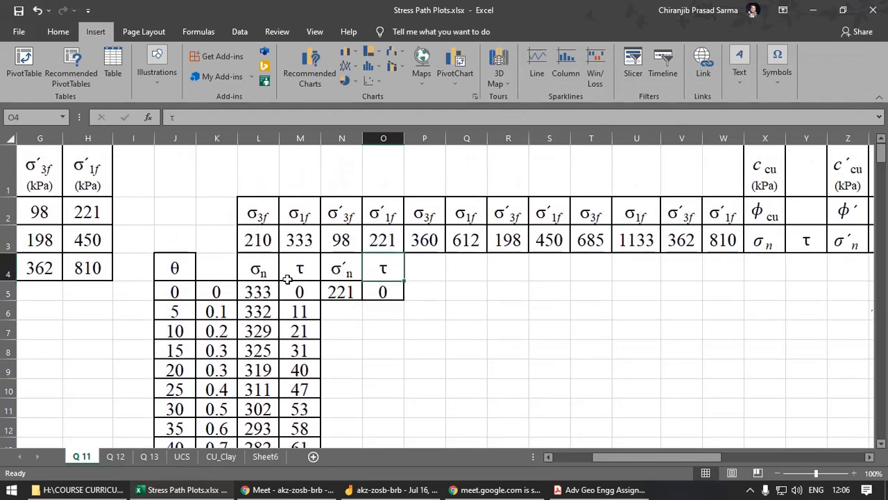
# Step: Append an acute accent symbol to the τ heading in O4 so it reads τ´
pyautogui.press('Left')
pyautogui.press('Left')
pyautogui.click(392, 271)
pyautogui.click(783, 82)
pyautogui.click(808, 128)
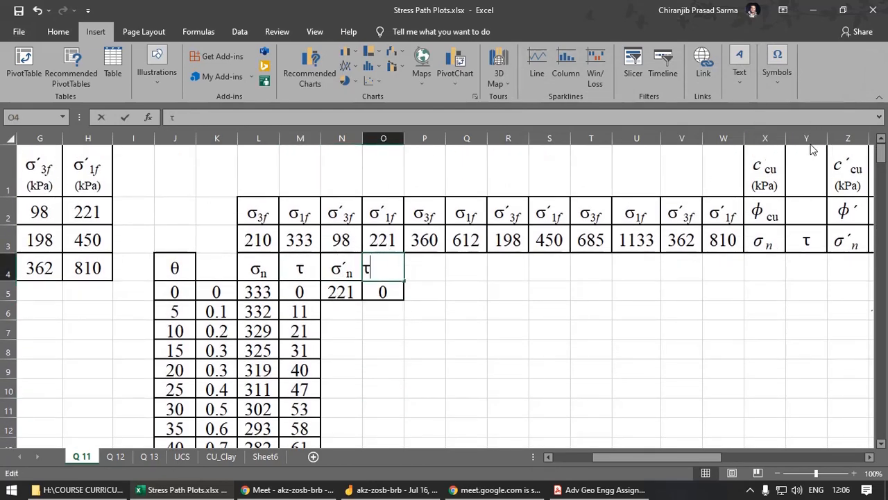
pyautogui.click(541, 261)
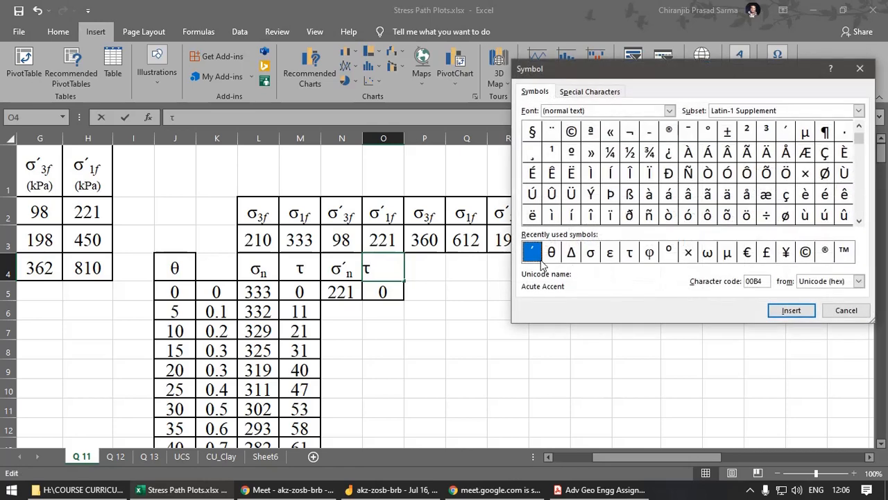
pyautogui.click(791, 310)
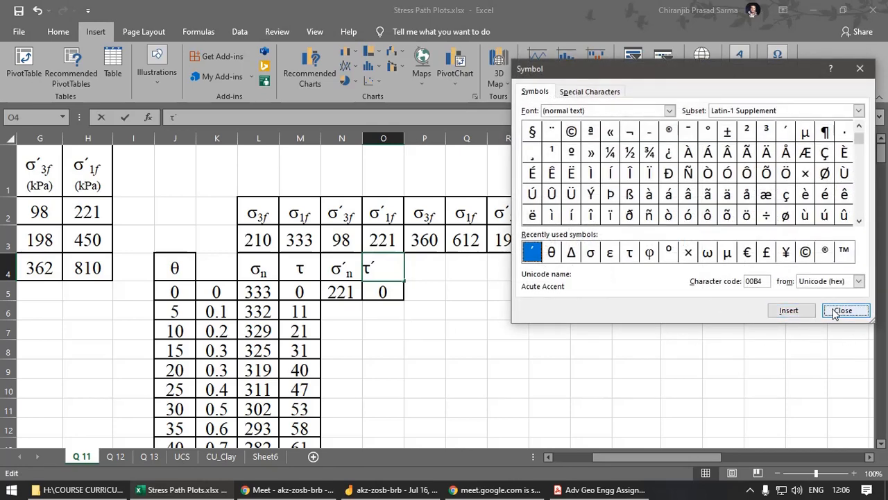
pyautogui.click(846, 310)
pyautogui.click(436, 313)
pyautogui.press('Down')
pyautogui.press('Down')
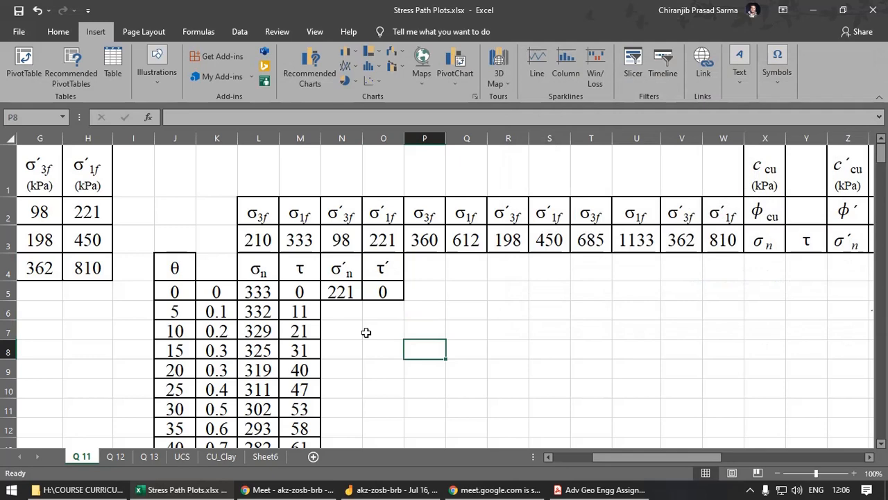
# Step: Fill the effective normal stress formula from N5 down column N for all θ values
pyautogui.click(351, 294)
pyautogui.scroll(-1, 372, 330)
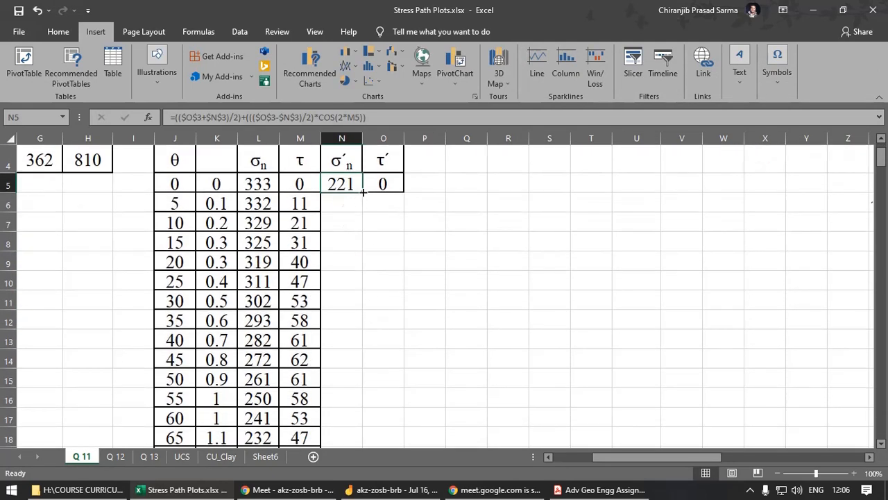
pyautogui.moveTo(362, 193); pyautogui.dragTo(361, 382)
pyautogui.scroll(4, 377, 371)
# Step: Fill the τ´ formula from O5 down to O23 and review the column
pyautogui.click(384, 292)
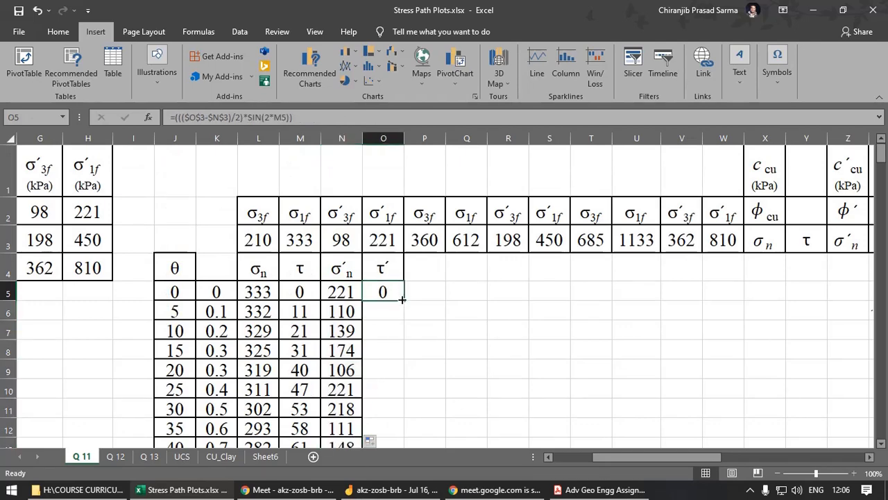
pyautogui.moveTo(404, 301); pyautogui.dragTo(409, 435)
pyautogui.scroll(3, 458, 278)
pyautogui.scroll(-2, 409, 302)
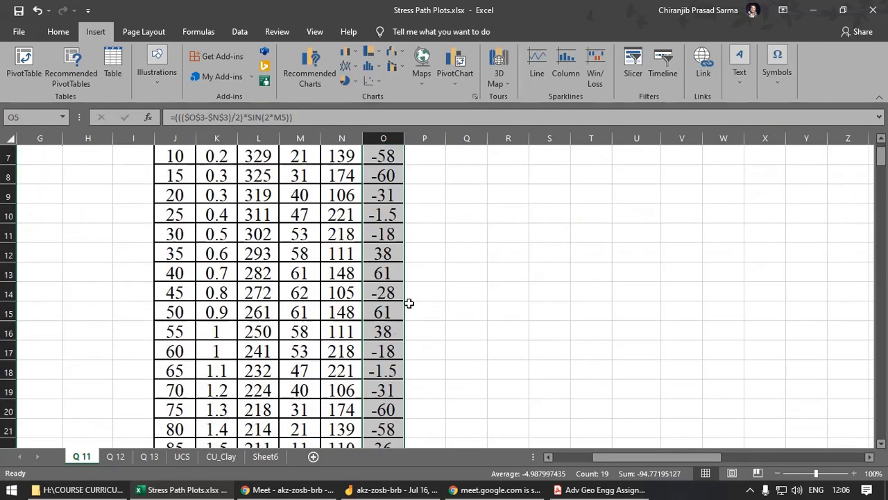
pyautogui.scroll(1, 409, 303)
pyautogui.scroll(2, 409, 304)
# Step: Change the angle reference in the O5 τ´ formula to K5 and refill it down to O23
pyautogui.click(396, 290)
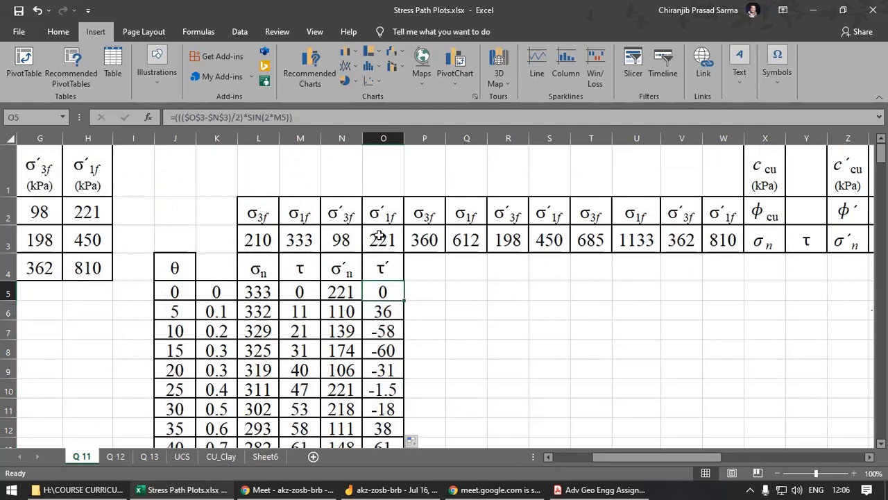
pyautogui.click(319, 120)
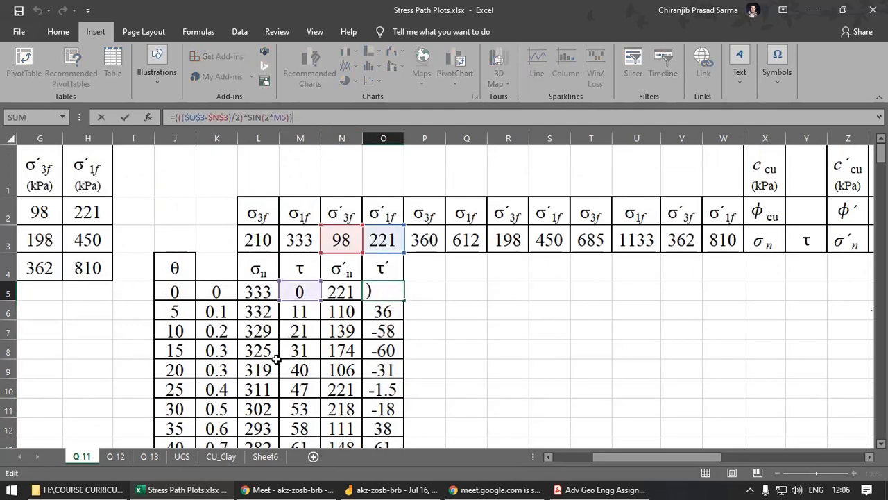
pyautogui.moveTo(313, 310); pyautogui.dragTo(215, 294)
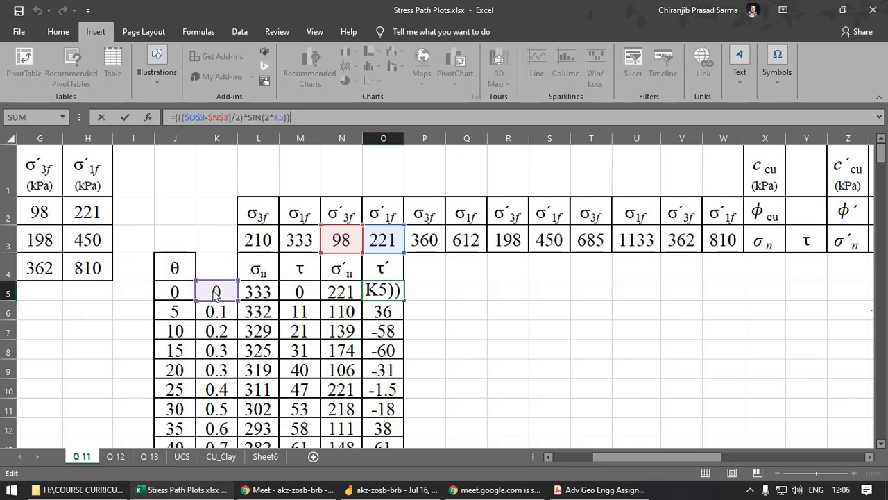
pyautogui.press('Return')
pyautogui.click(383, 292)
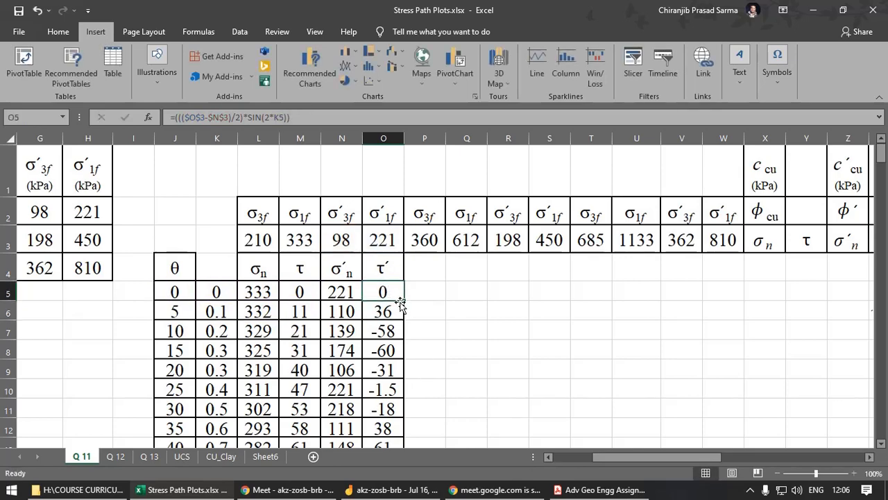
pyautogui.moveTo(404, 300); pyautogui.dragTo(403, 434)
pyautogui.scroll(3, 437, 291)
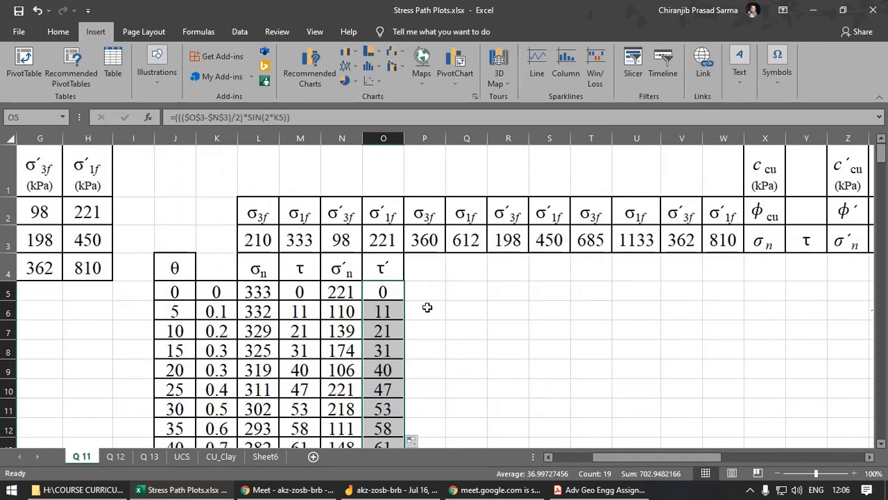
# Step: Move the Mohr circle chart closer to the stress columns, with its upper-left corner in cell U4
pyautogui.click(426, 308)
pyautogui.moveTo(667, 456); pyautogui.dragTo(738, 456)
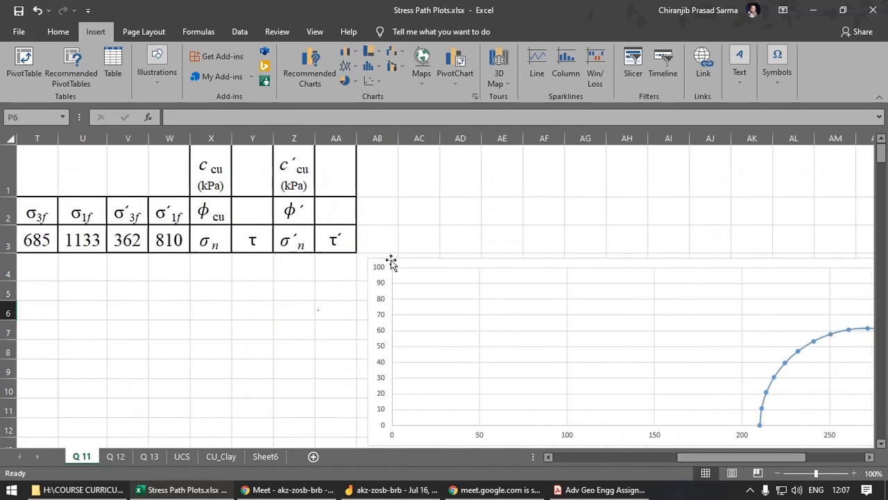
pyautogui.moveTo(377, 261); pyautogui.dragTo(94, 274)
pyautogui.moveTo(686, 457); pyautogui.dragTo(656, 458)
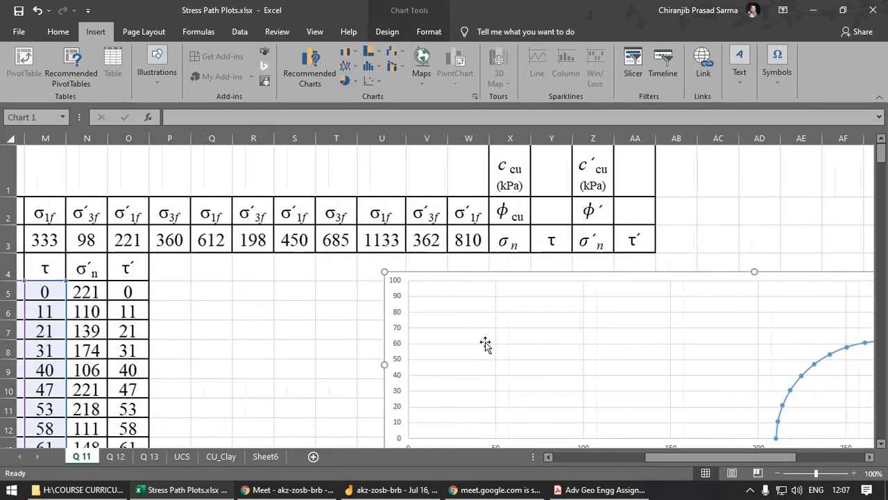
# Step: Move the Mohr circle chart beside the τ´ column, into P4, and add a series with X values N5:N23
pyautogui.moveTo(387, 276); pyautogui.dragTo(160, 266)
pyautogui.moveTo(666, 456); pyautogui.dragTo(605, 459)
pyautogui.rightClick(541, 279)
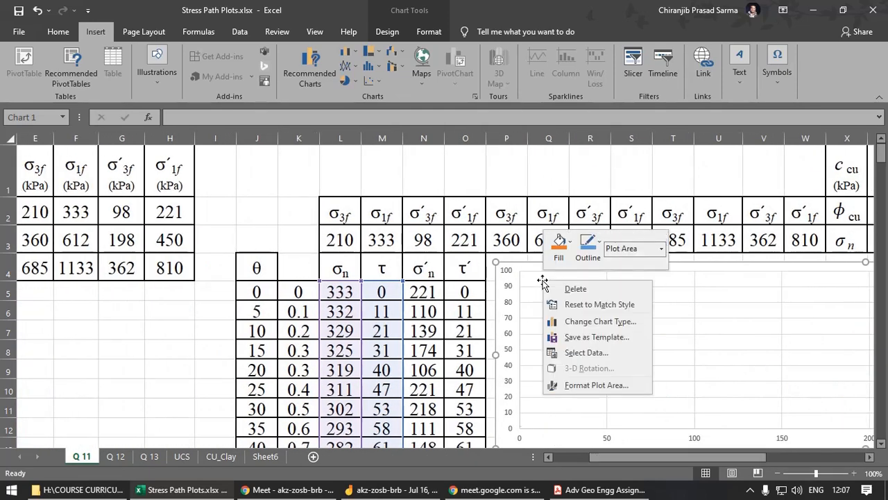
pyautogui.click(601, 354)
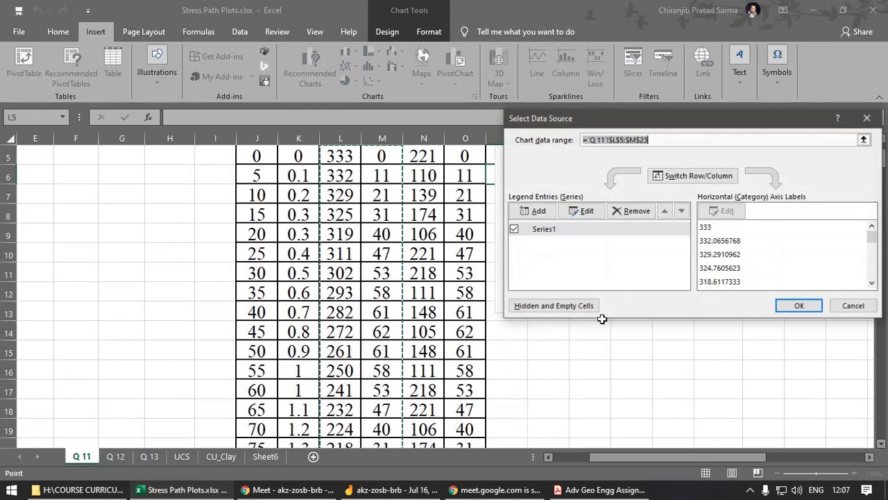
pyautogui.click(537, 211)
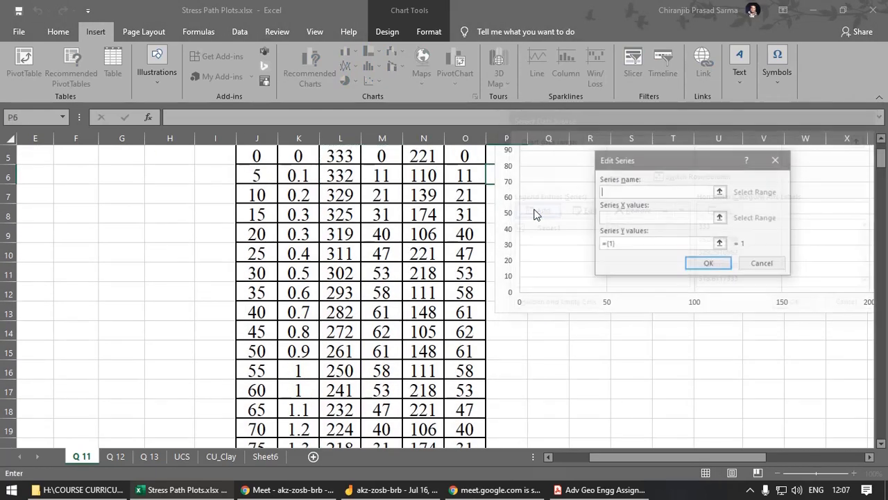
pyautogui.click(720, 218)
pyautogui.moveTo(425, 158); pyautogui.dragTo(435, 411)
pyautogui.scroll(2, 436, 411)
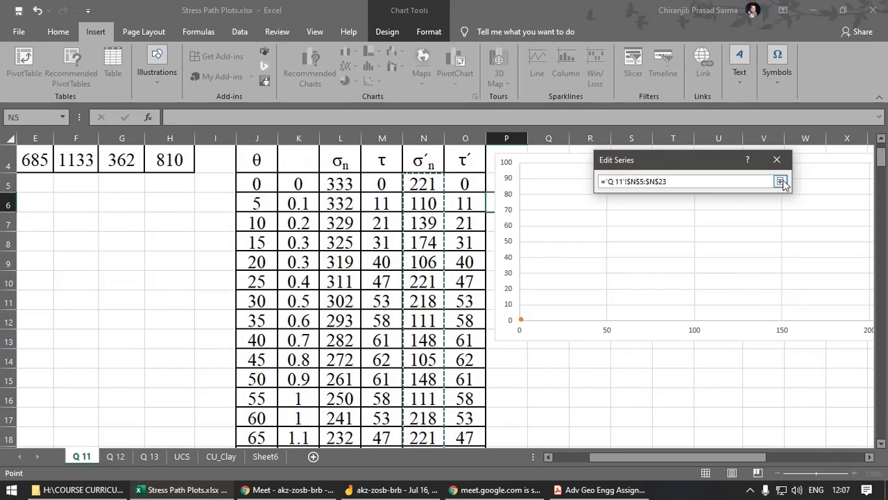
pyautogui.scroll(-2, 503, 263)
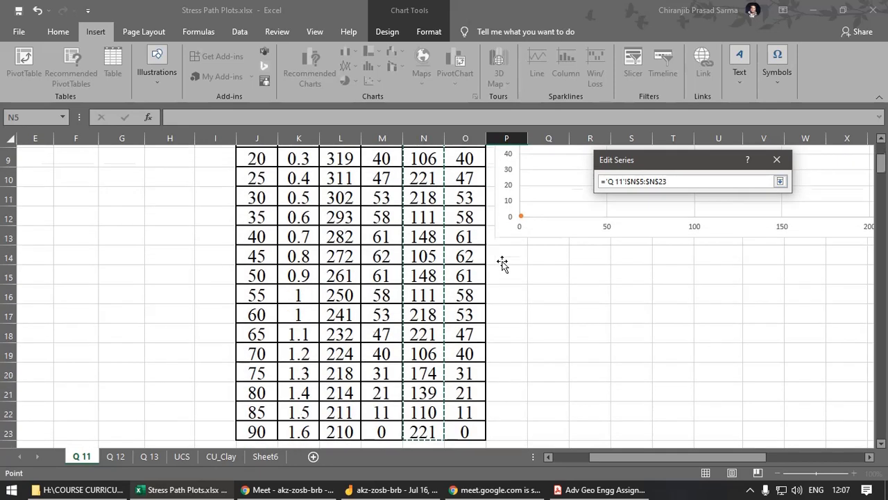
pyautogui.scroll(3, 503, 262)
pyautogui.click(780, 181)
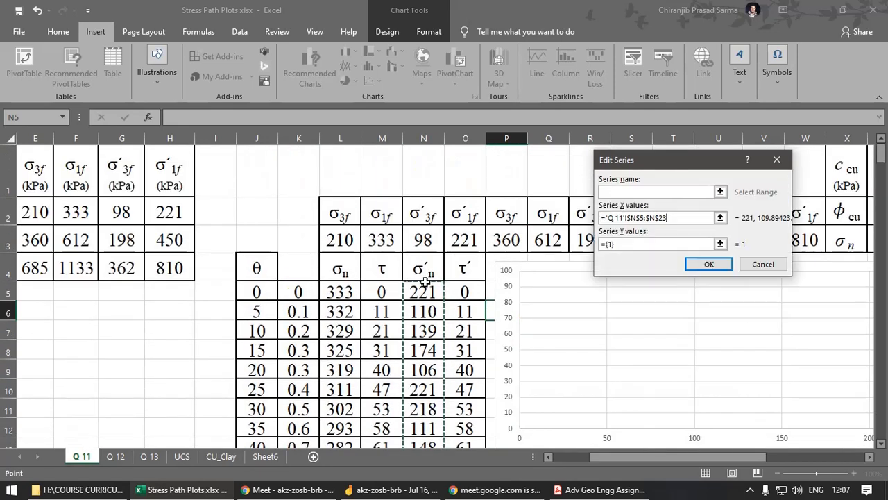
# Step: Set the new series' Y values to O5:O23 and apply the chart data changes
pyautogui.click(720, 244)
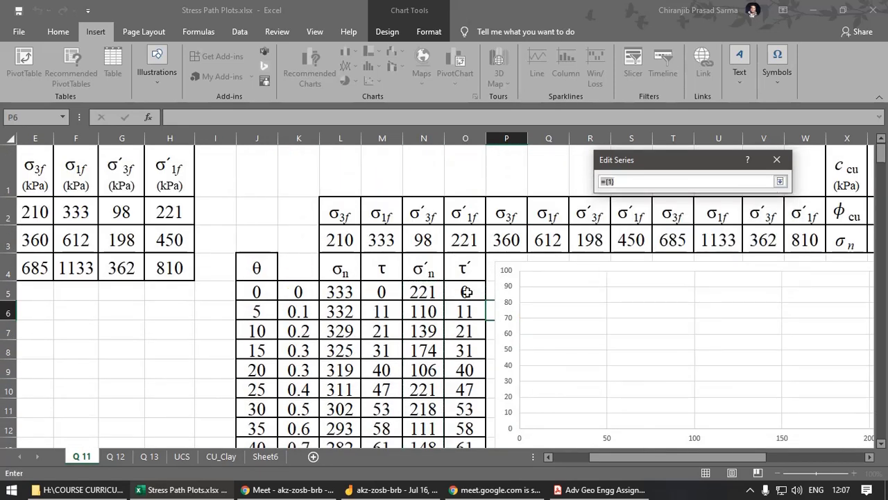
pyautogui.moveTo(467, 293); pyautogui.dragTo(470, 370)
pyautogui.click(780, 182)
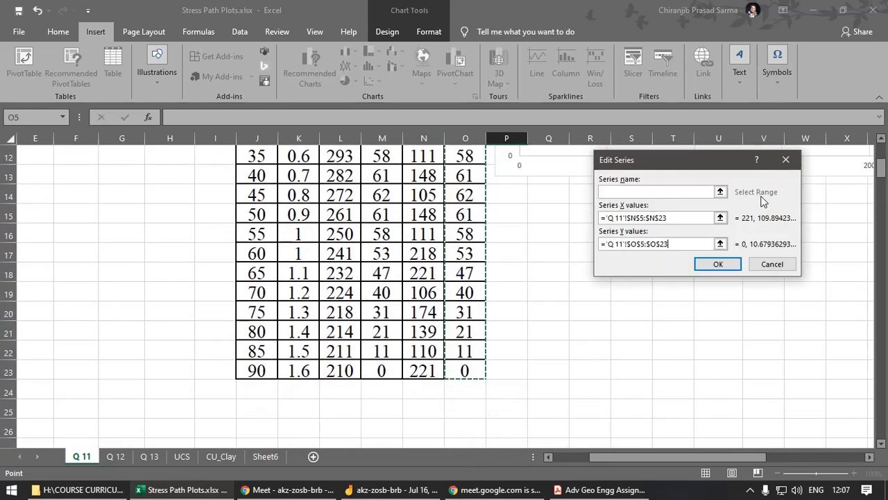
pyautogui.click(673, 265)
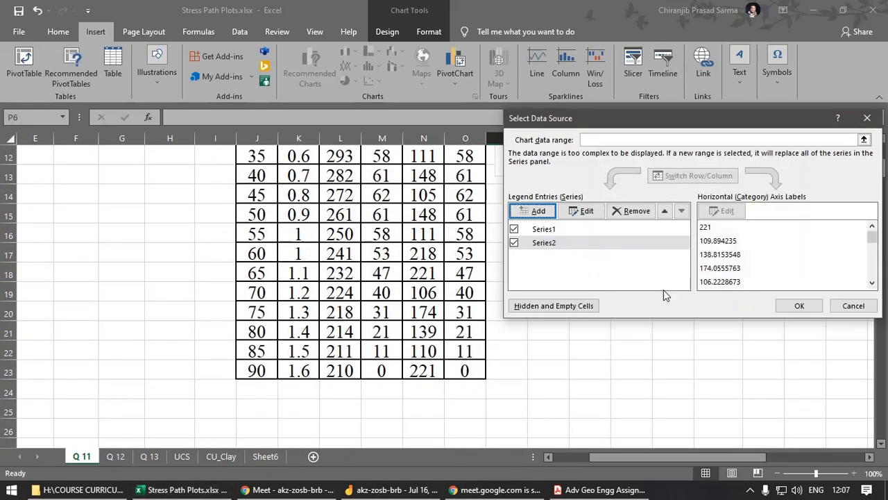
pyautogui.click(799, 305)
# Step: Change the angle reference in the N5 effective normal stress formula to K5 and refill it down to N23
pyautogui.scroll(4, 428, 293)
pyautogui.click(429, 294)
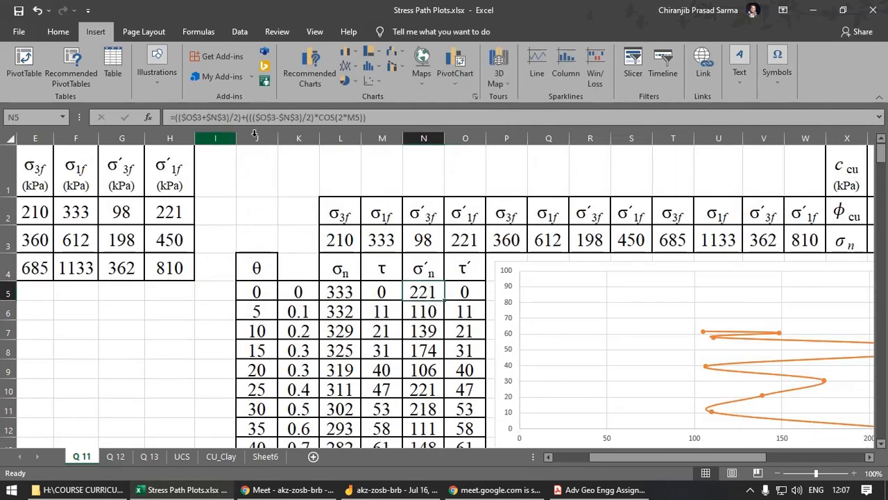
pyautogui.click(396, 117)
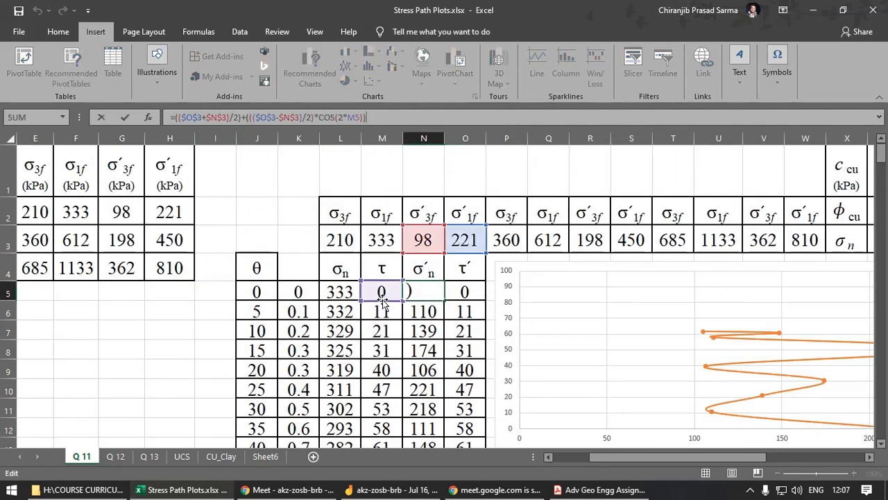
pyautogui.moveTo(382, 300); pyautogui.dragTo(310, 299)
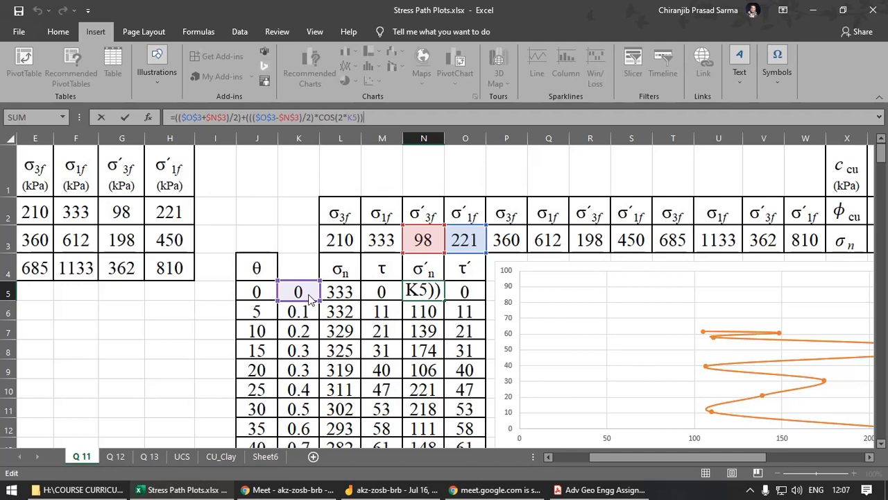
pyautogui.press('Return')
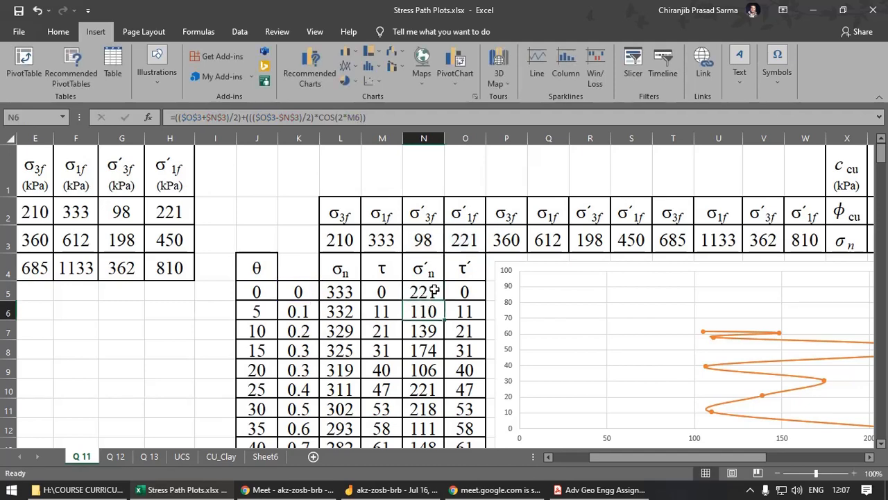
pyautogui.click(434, 292)
pyautogui.moveTo(444, 301); pyautogui.dragTo(447, 419)
pyautogui.scroll(3, 575, 369)
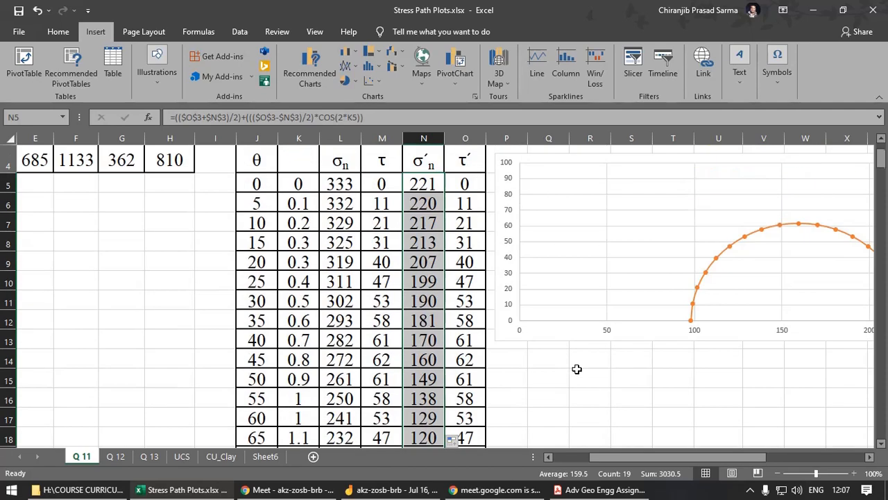
# Step: Move the chart over the data table and examine the total and effective stress Mohr circles
pyautogui.click(501, 302)
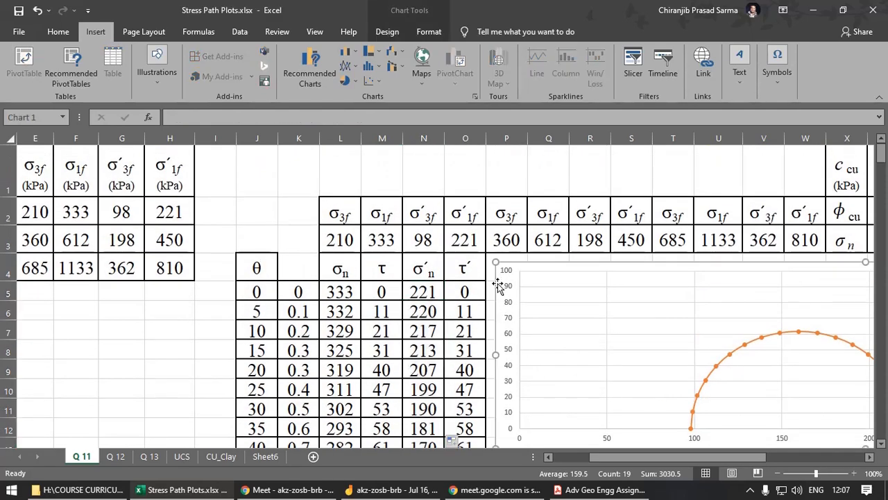
pyautogui.moveTo(500, 284); pyautogui.dragTo(102, 223)
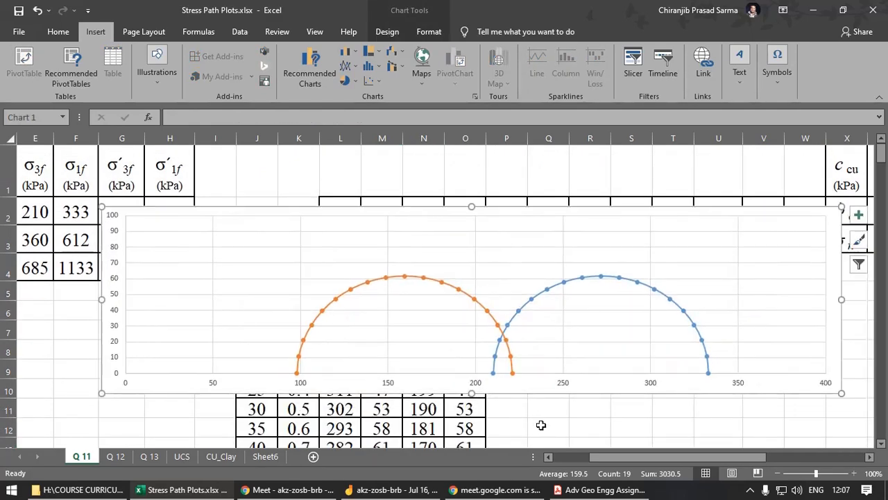
pyautogui.click(549, 427)
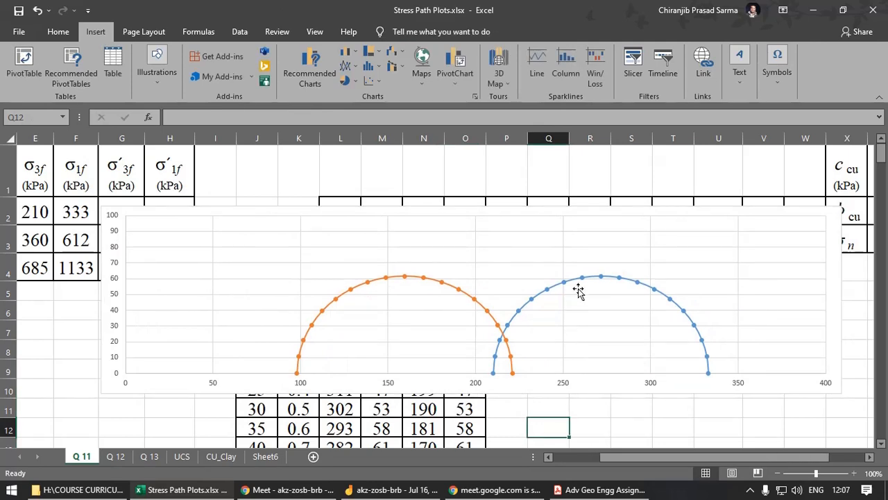
pyautogui.click(600, 282)
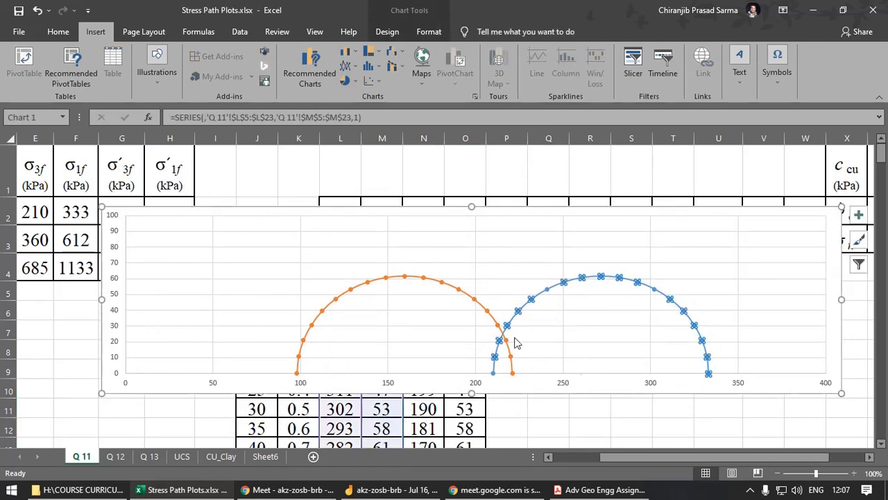
pyautogui.click(425, 284)
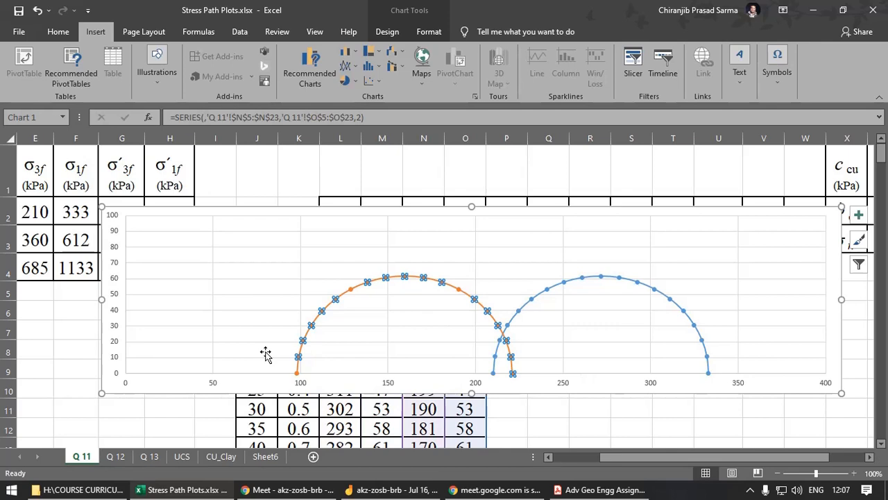
pyautogui.click(65, 342)
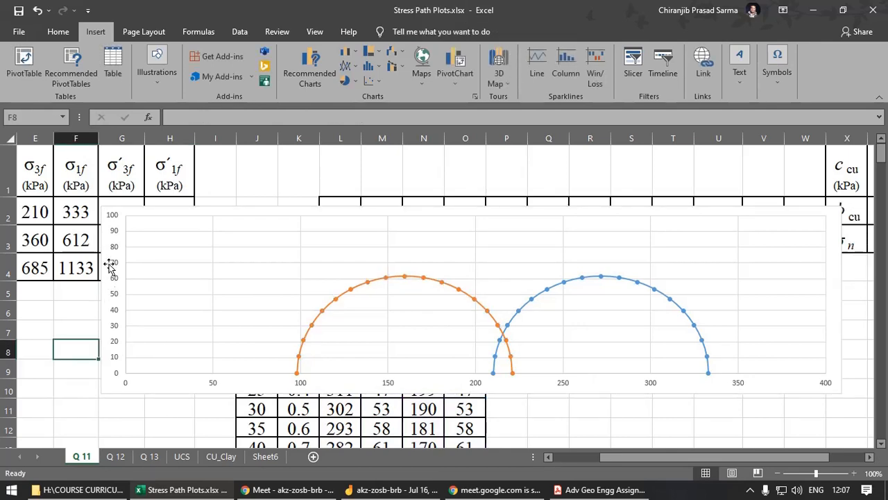
# Step: Move the chart clear of the stress table, with its upper-left corner in cell AB3
pyautogui.moveTo(131, 212); pyautogui.dragTo(793, 347)
pyautogui.moveTo(743, 460); pyautogui.dragTo(814, 458)
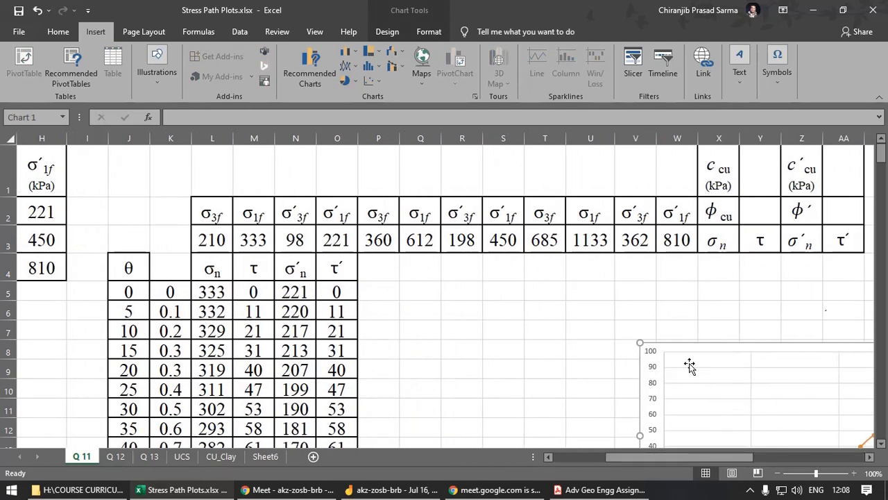
pyautogui.click(656, 352)
pyautogui.click(723, 349)
pyautogui.moveTo(710, 347)
pyautogui.mouseDown()
pyautogui.moveTo(884, 345)
pyautogui.moveTo(723, 352)
pyautogui.mouseUp()
pyautogui.moveTo(693, 456); pyautogui.dragTo(649, 456)
pyautogui.click(870, 457)
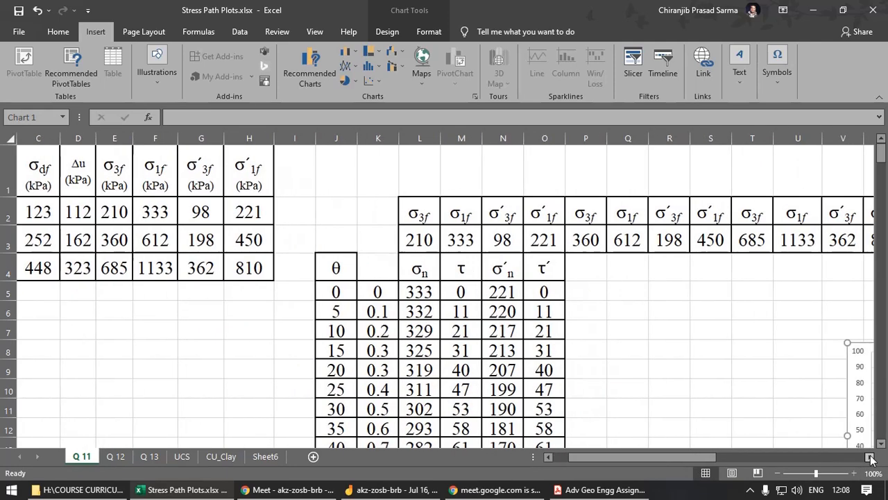
pyautogui.click(870, 456)
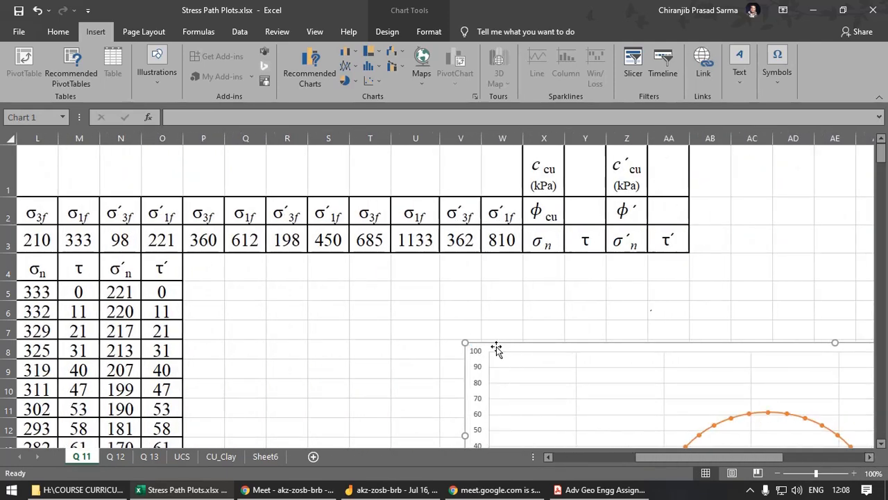
pyautogui.moveTo(496, 348); pyautogui.dragTo(716, 251)
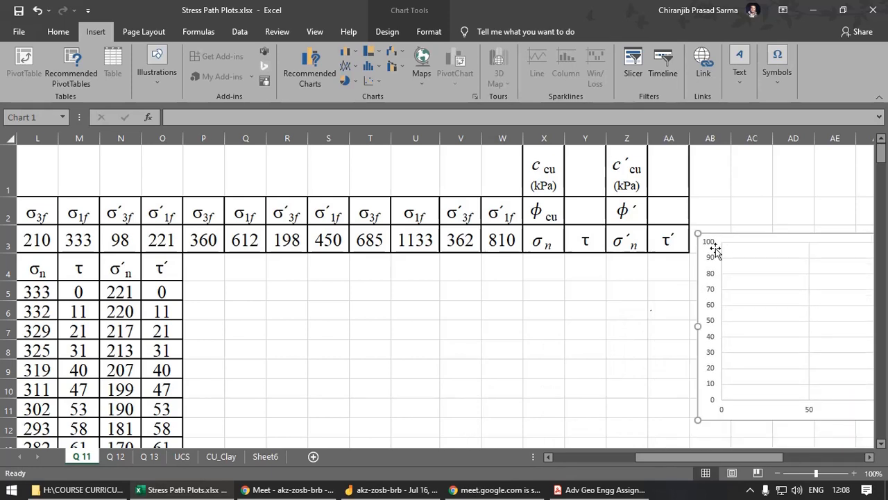
# Step: Copy the stress headers and first-row formulas in L4:O5 to P4 for the second test
pyautogui.click(120, 292)
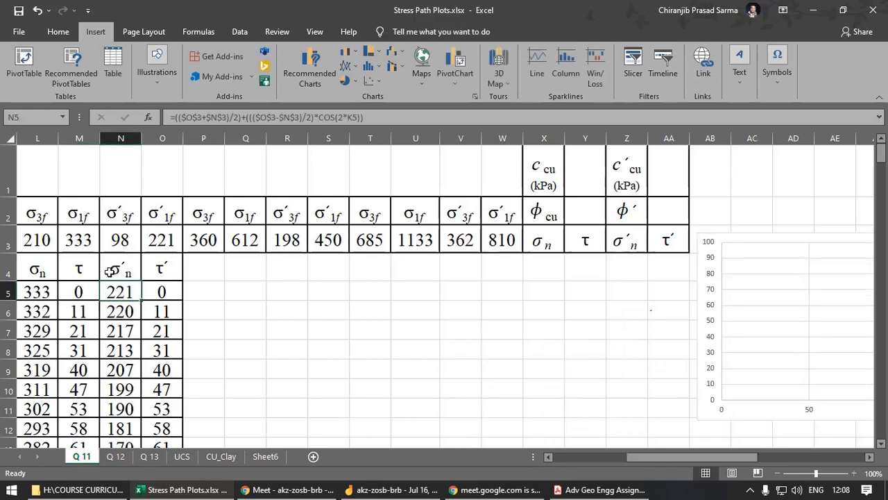
pyautogui.moveTo(37, 269); pyautogui.dragTo(174, 287)
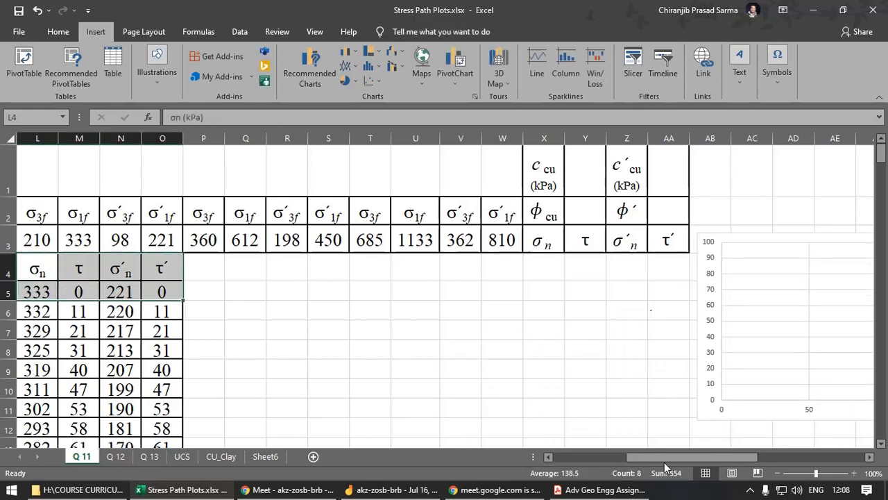
pyautogui.moveTo(664, 457); pyautogui.dragTo(643, 458)
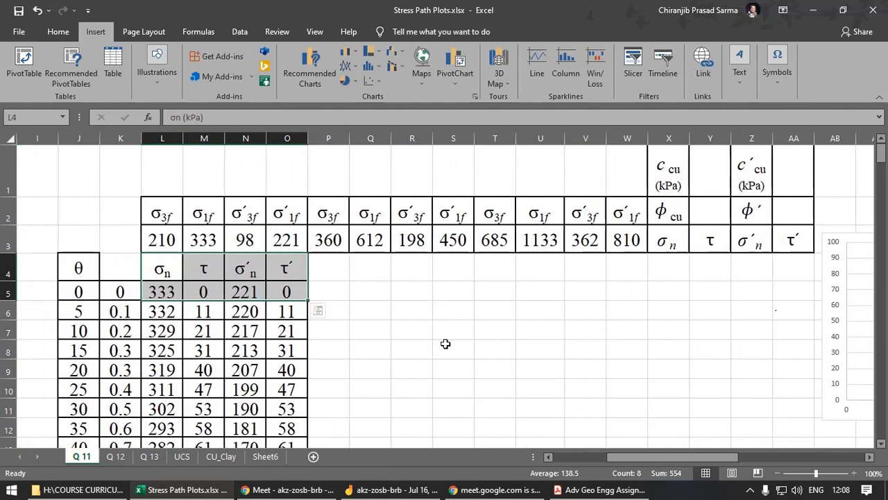
pyautogui.hotkey('ctrl', 'c')
pyautogui.click(337, 264)
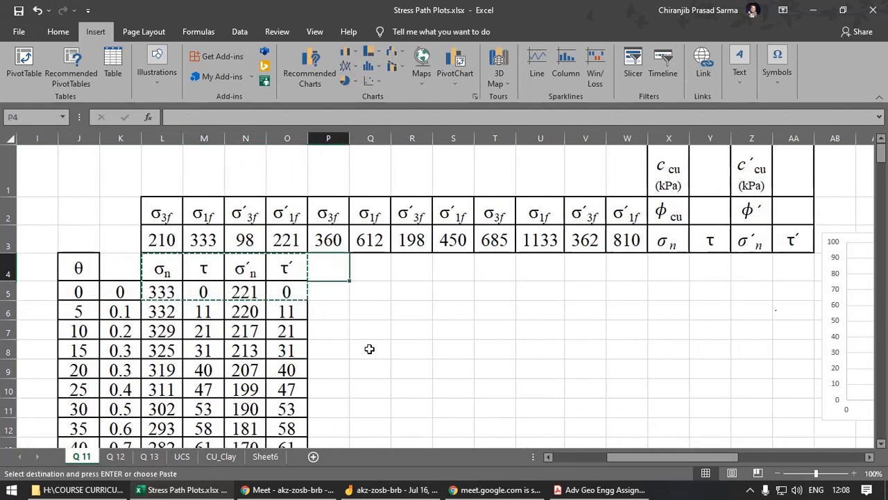
pyautogui.hotkey('ctrl', 'v')
# Step: Change the angle reference in the P5 σn formula to K5
pyautogui.press('Down')
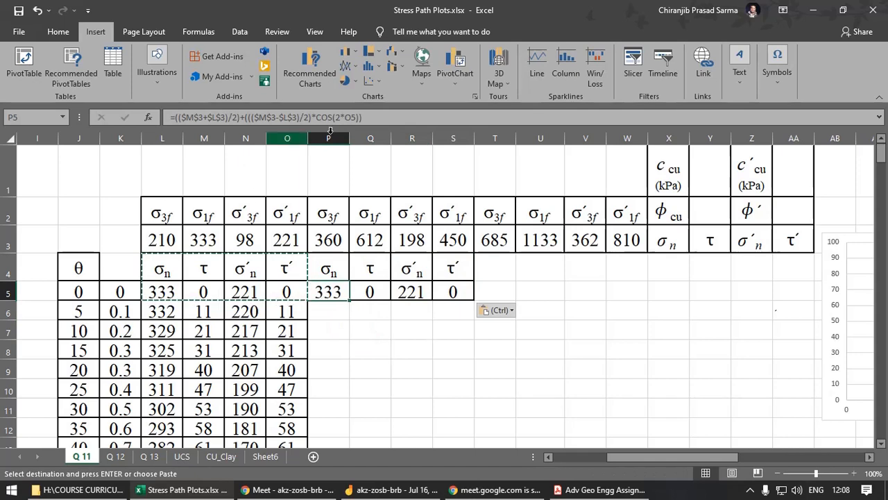
pyautogui.click(390, 119)
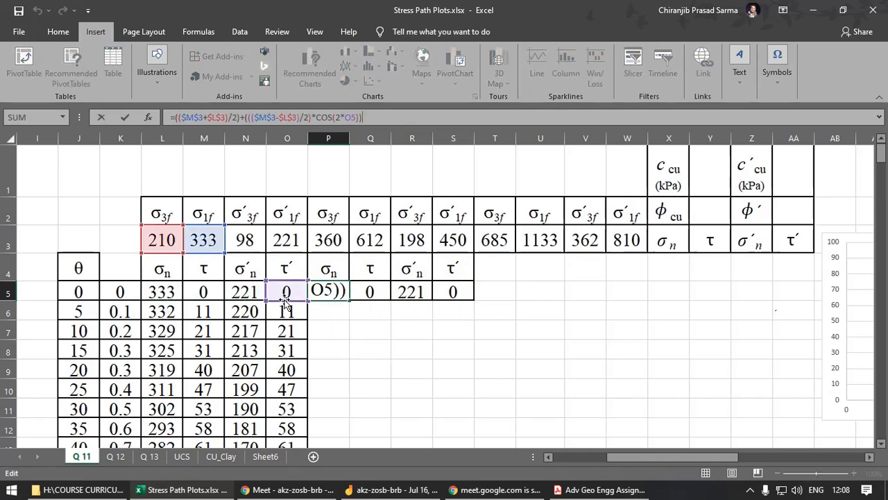
pyautogui.press('Left')
pyautogui.press('Left')
pyautogui.press('Left')
pyautogui.press('Left')
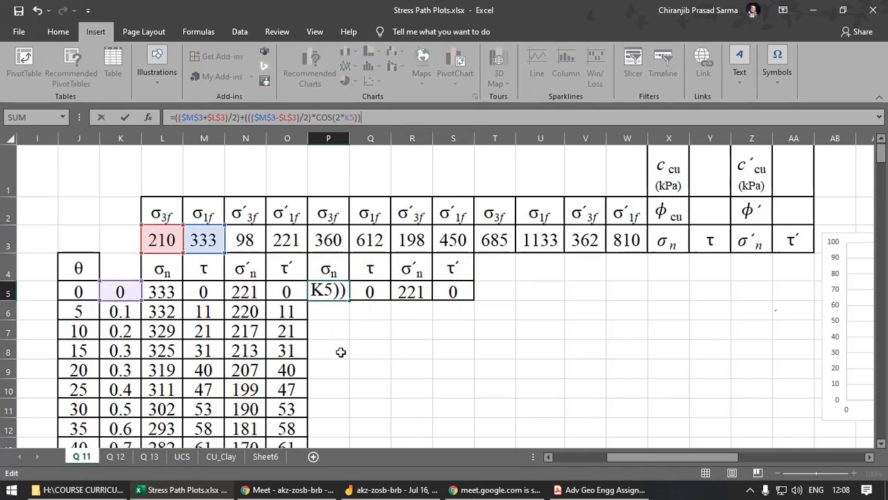
pyautogui.press('Tab')
# Step: Change the angle reference in the Q5 τ formula to K5
pyautogui.press('F2')
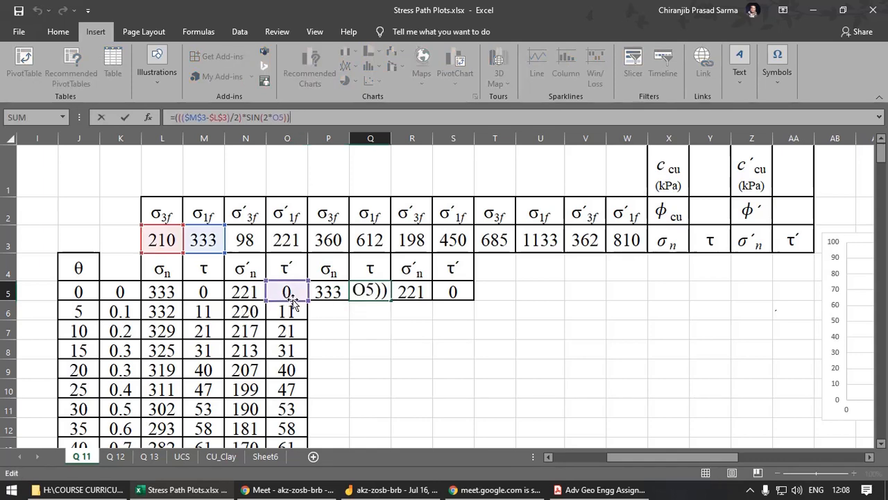
pyautogui.press('Left')
pyautogui.press('Left')
pyautogui.press('Left')
pyautogui.press('Left')
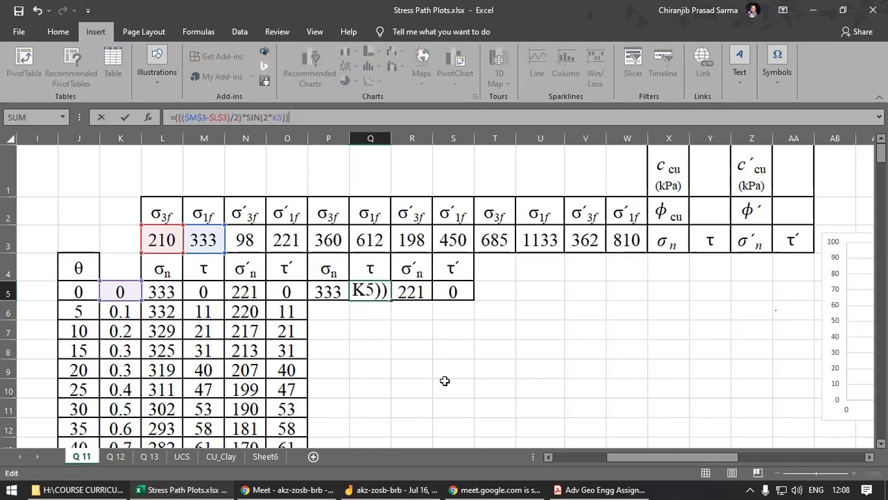
pyautogui.press('Return')
# Step: Change the angle reference in the R5 σ´n formula to K5
pyautogui.click(335, 291)
pyautogui.click(371, 291)
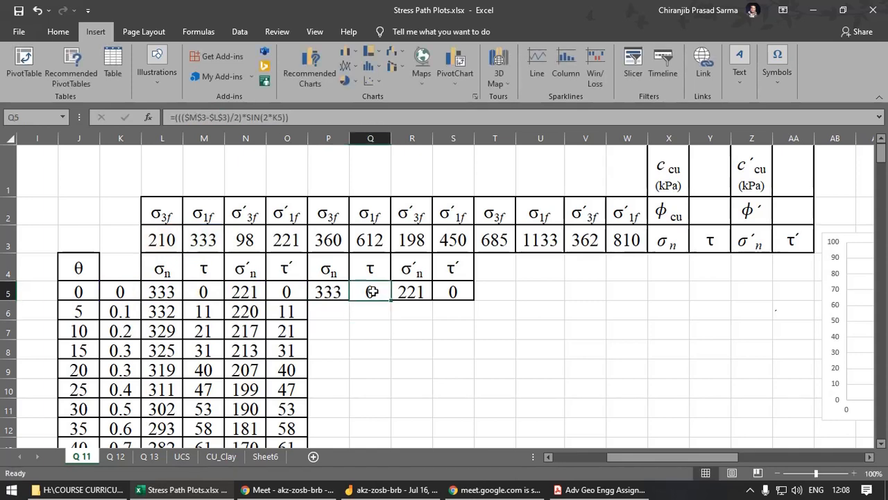
pyautogui.click(326, 291)
pyautogui.click(369, 290)
pyautogui.click(416, 292)
pyautogui.click(369, 119)
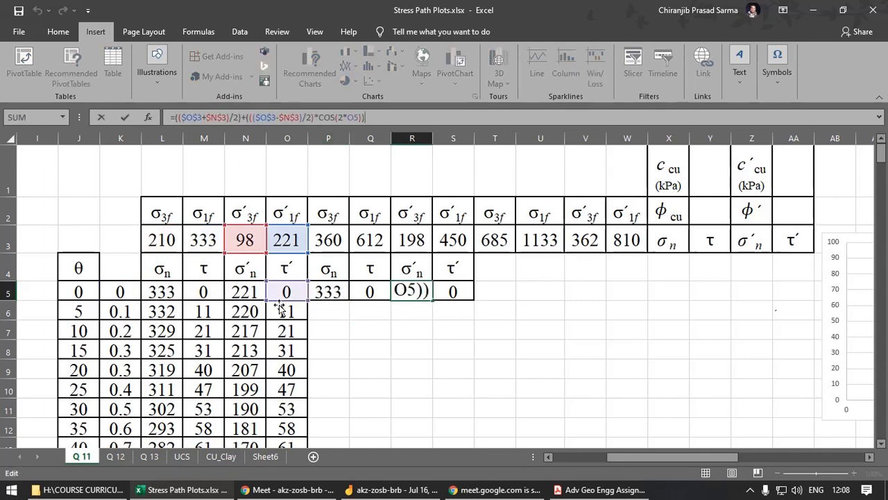
pyautogui.click(120, 292)
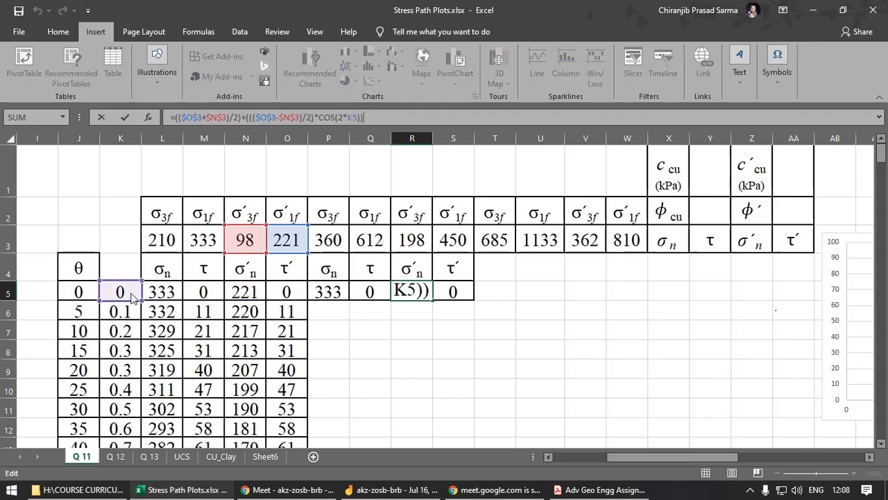
pyautogui.press('Return')
# Step: Change the angle reference in the S5 τ´ formula to K5
pyautogui.click(453, 293)
pyautogui.press('F2')
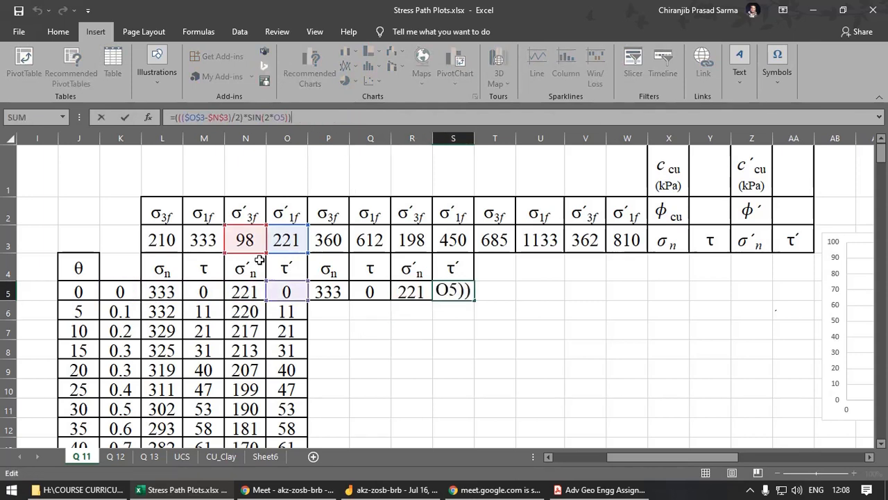
pyautogui.click(124, 292)
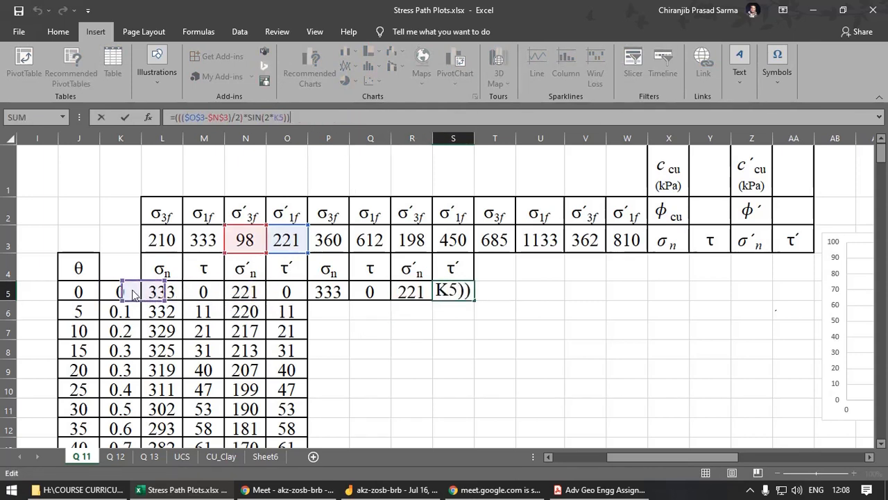
pyautogui.press('Return')
pyautogui.click(408, 351)
# Step: Point both σ1f references in the P5 σn formula to $Q$3
pyautogui.click(333, 296)
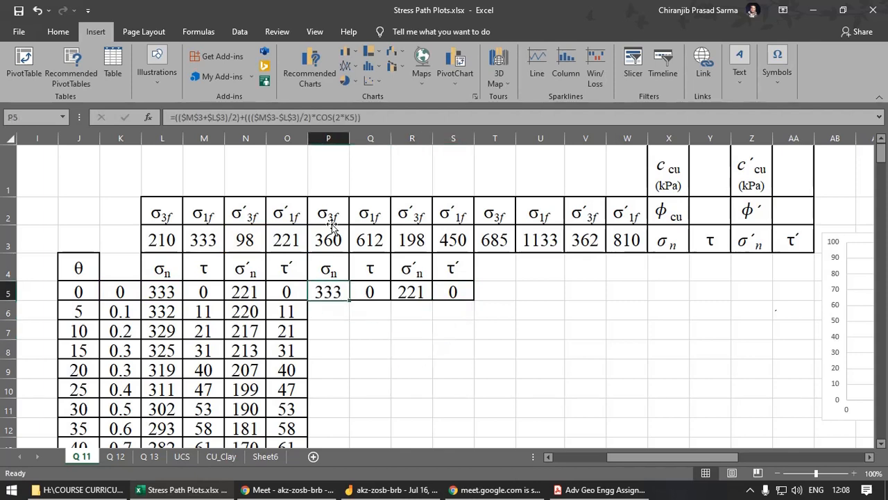
pyautogui.click(385, 116)
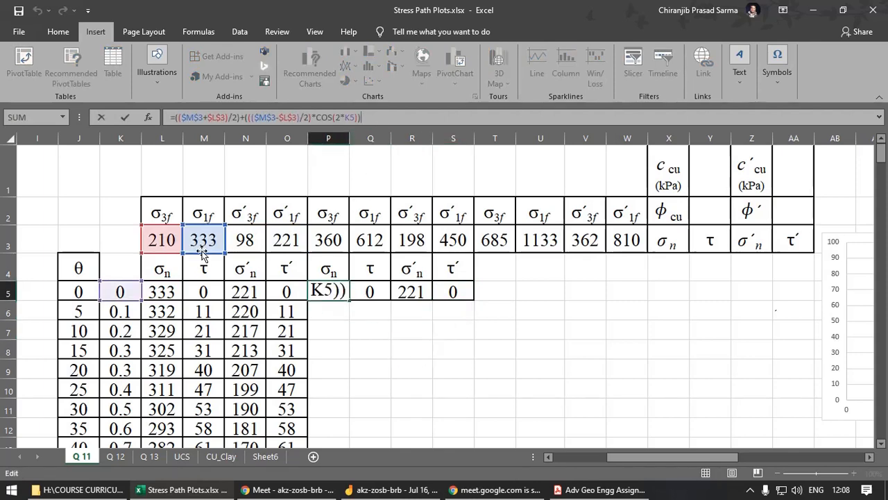
pyautogui.press('Right')
pyautogui.press('Right')
pyautogui.press('Right')
pyautogui.press('Right')
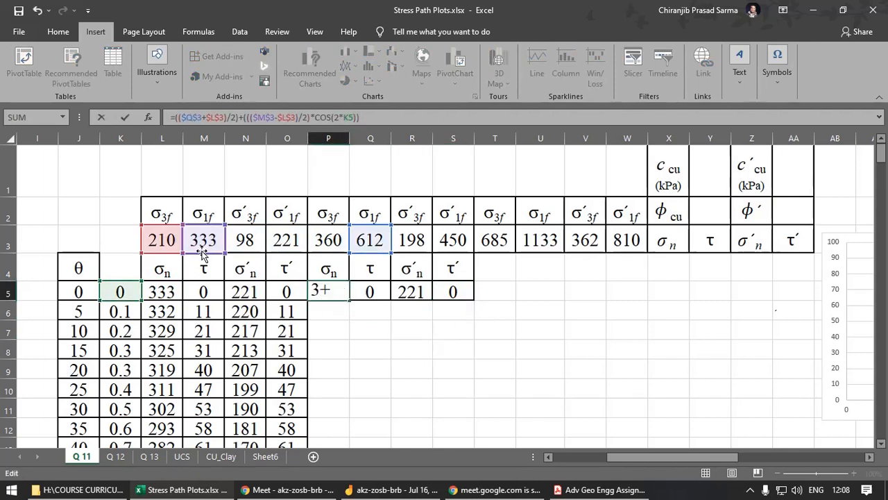
pyautogui.moveTo(245, 252); pyautogui.dragTo(386, 253)
pyautogui.press('Return')
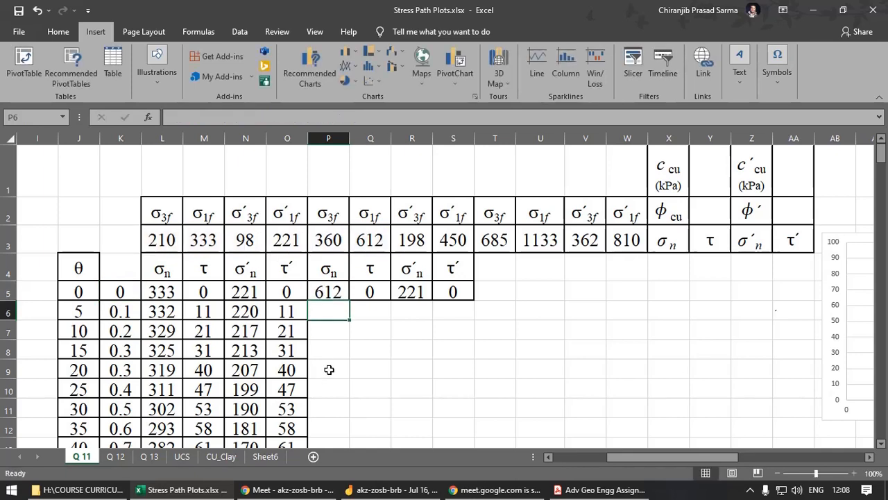
# Step: Point both σ3f references in the P5 σn formula to $P$3
pyautogui.click(328, 291)
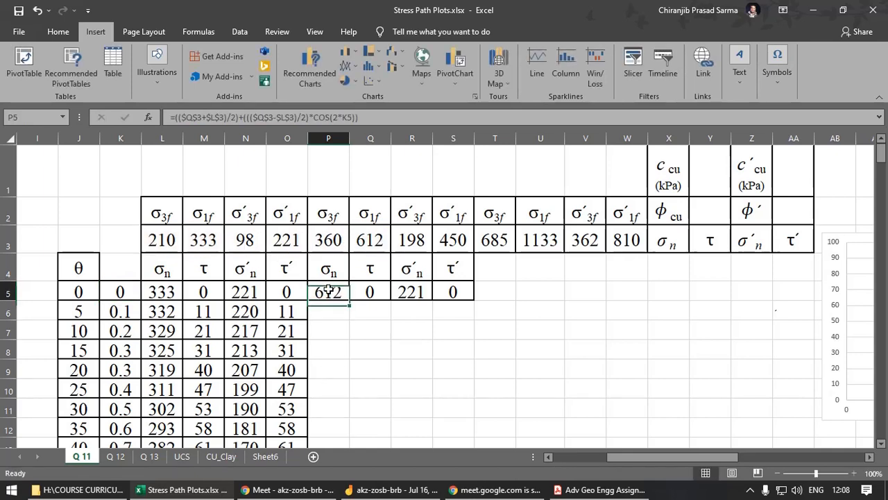
pyautogui.click(386, 116)
pyautogui.moveTo(174, 254); pyautogui.dragTo(340, 254)
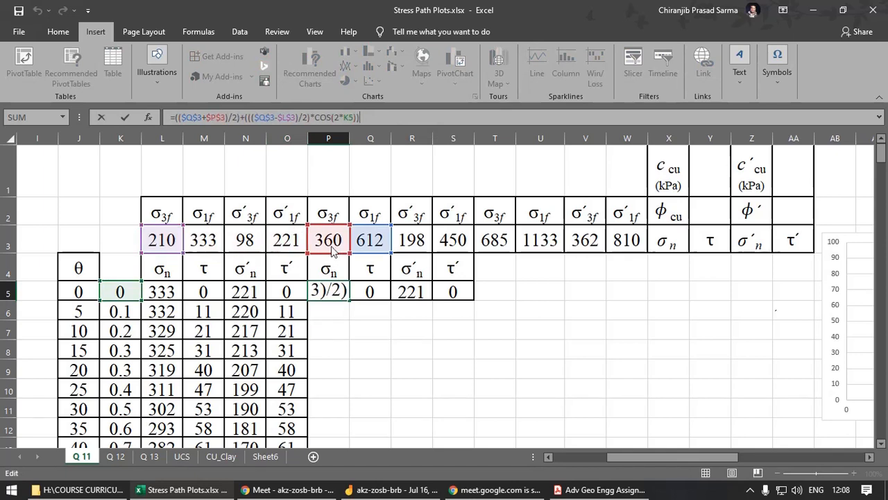
pyautogui.moveTo(164, 254); pyautogui.dragTo(331, 254)
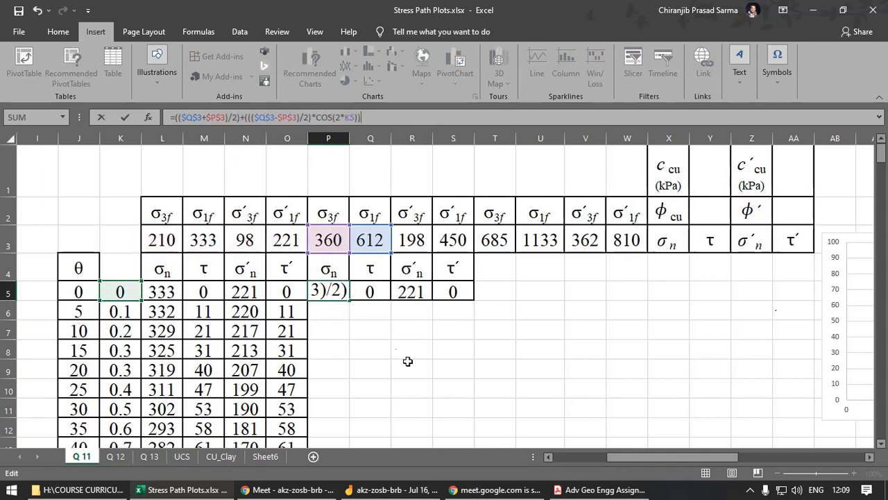
pyautogui.press('Return')
pyautogui.click(347, 295)
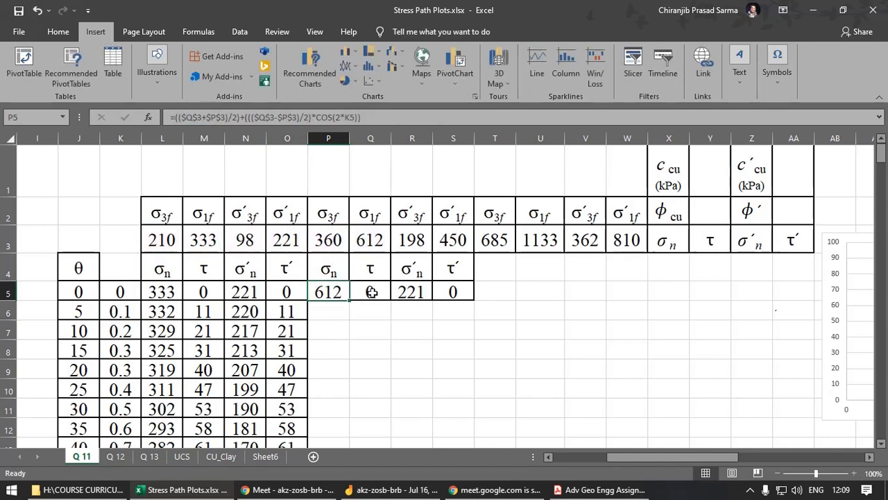
# Step: Point the Q5 τ formula to the second test's total stresses, σ1f in Q3 and σ3f in P3
pyautogui.click(369, 290)
pyautogui.doubleClick(369, 290)
pyautogui.moveTo(217, 255); pyautogui.dragTo(386, 255)
pyautogui.moveTo(159, 257); pyautogui.dragTo(334, 258)
pyautogui.press('Return')
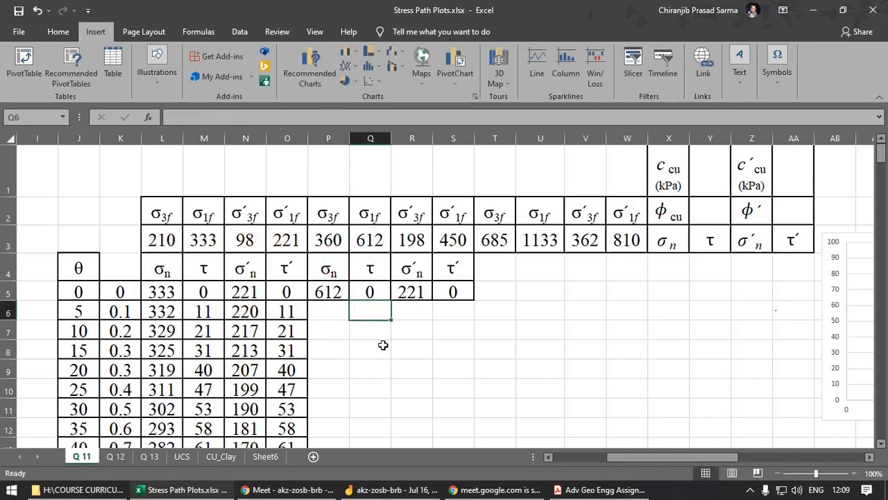
# Step: Point the R5 σ´n formula to the second test's effective stresses, σ´1f in $S$3 and σ´3f in $R$3
pyautogui.click(410, 291)
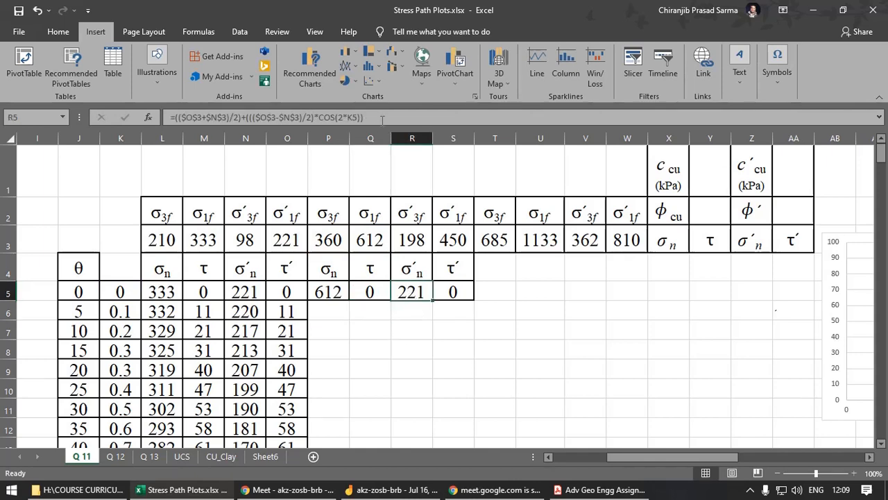
pyautogui.click(382, 119)
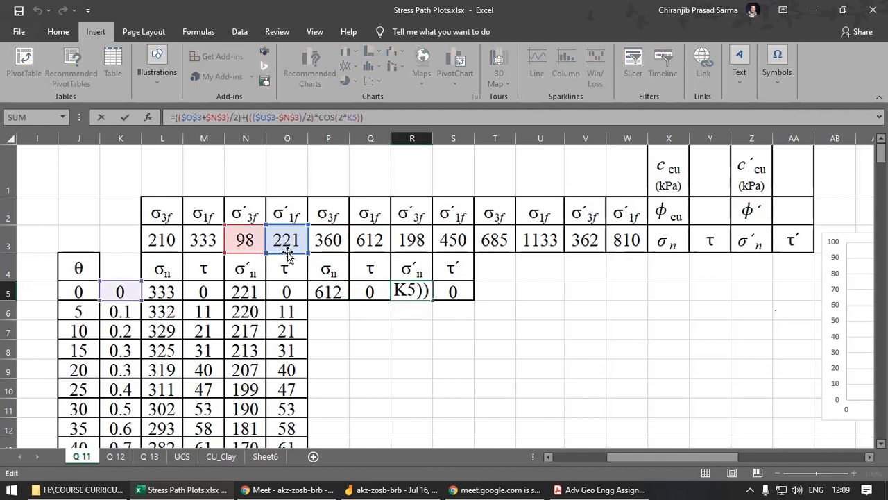
pyautogui.moveTo(290, 257); pyautogui.dragTo(458, 252)
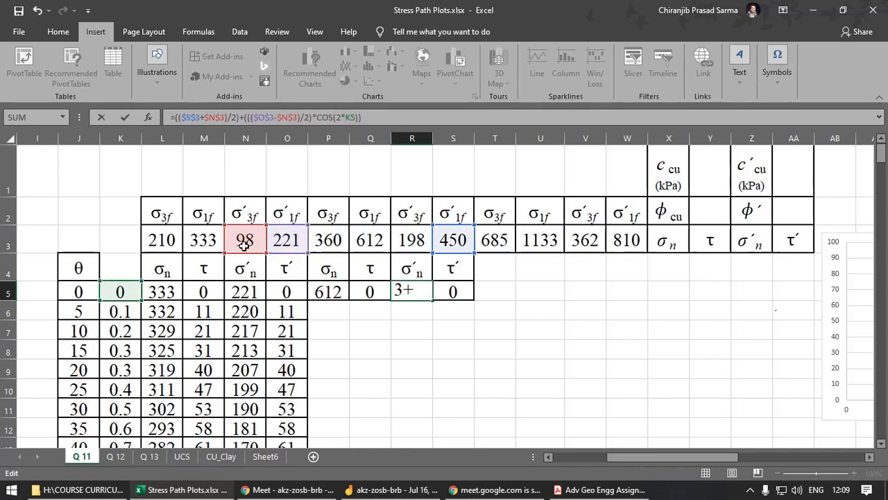
pyautogui.moveTo(334, 253); pyautogui.dragTo(457, 251)
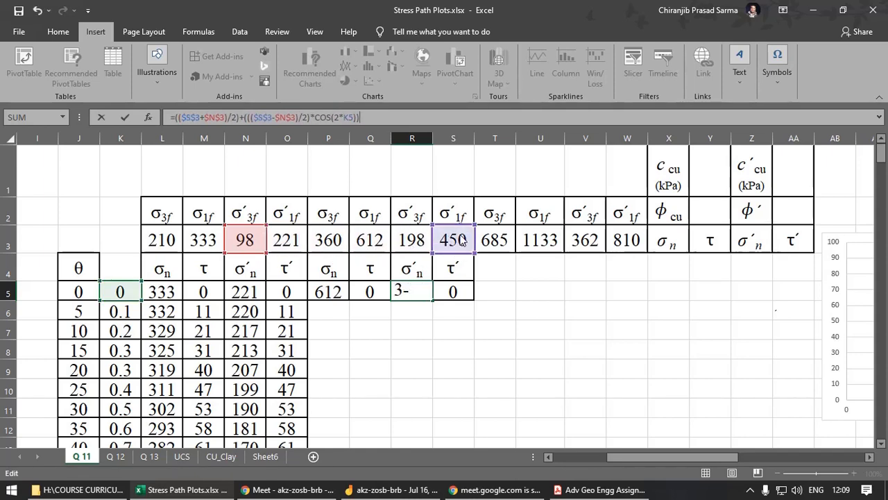
pyautogui.moveTo(246, 254); pyautogui.dragTo(412, 254)
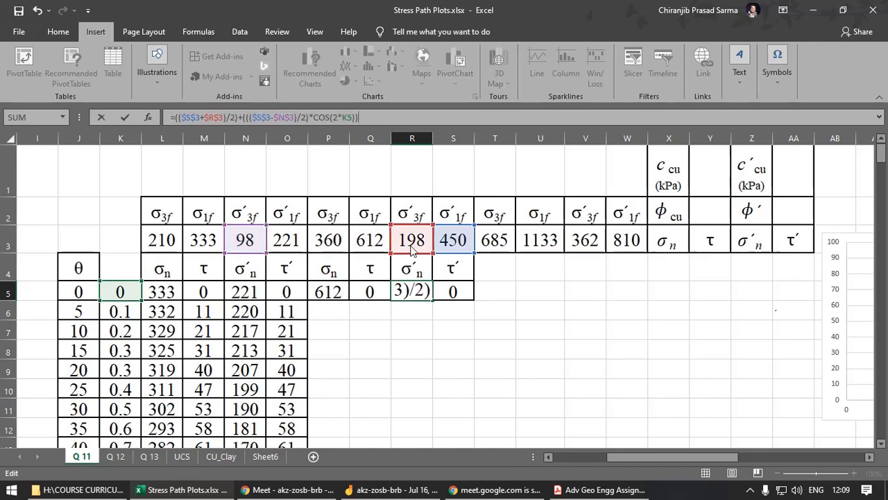
pyautogui.moveTo(244, 254); pyautogui.dragTo(413, 252)
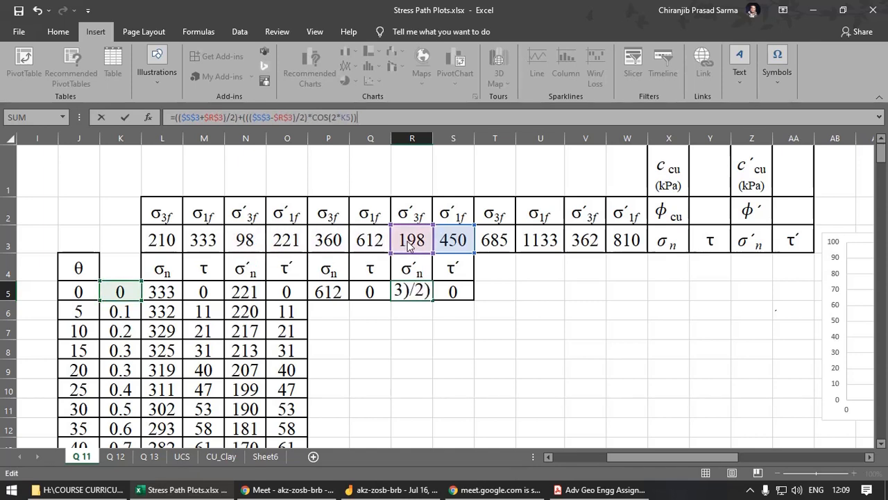
pyautogui.press('Return')
# Step: Point the S5 τ´ formula to the second test's effective stresses, σ´1f in $S$3 and σ´3f in $R$3
pyautogui.click(456, 292)
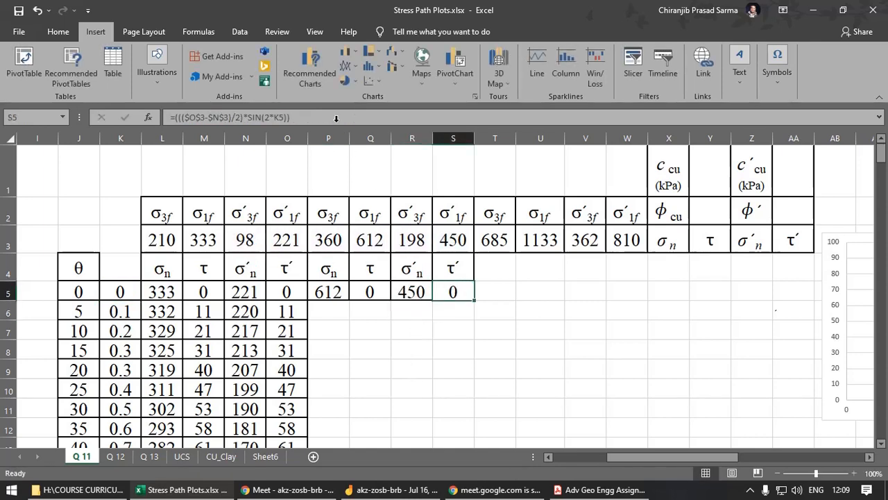
pyautogui.click(321, 117)
pyautogui.moveTo(290, 254); pyautogui.dragTo(451, 258)
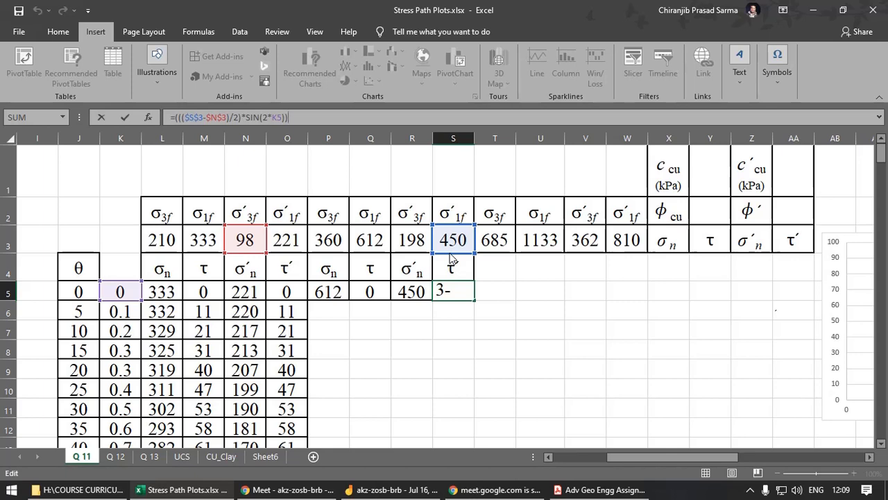
pyautogui.moveTo(451, 258); pyautogui.dragTo(451, 258)
pyautogui.moveTo(243, 254); pyautogui.dragTo(406, 256)
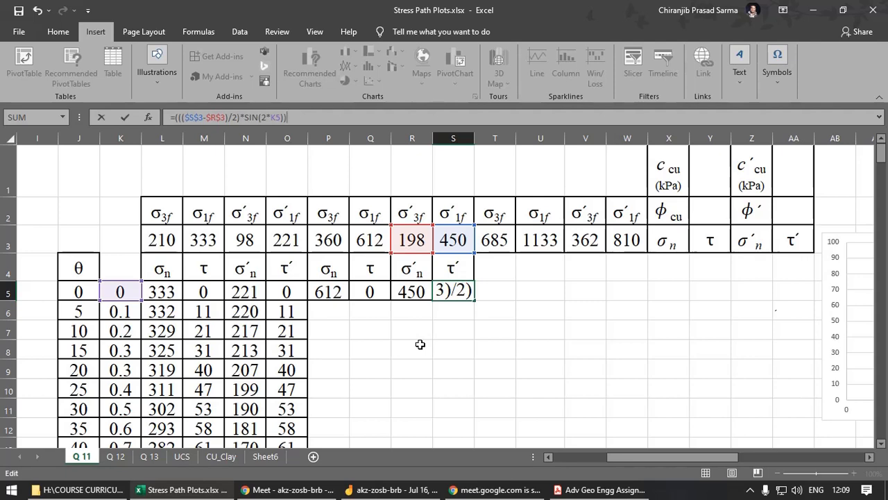
pyautogui.press('Return')
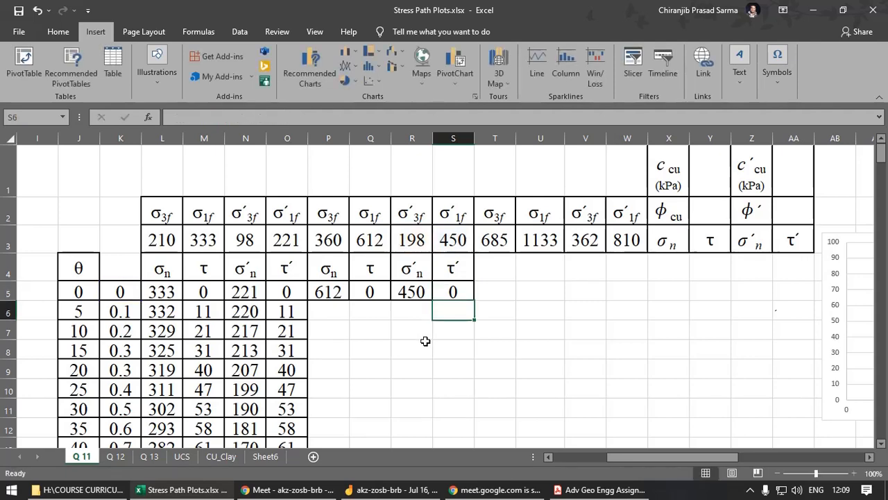
pyautogui.scroll(-1, 425, 341)
pyautogui.scroll(1, 422, 339)
pyautogui.click(272, 314)
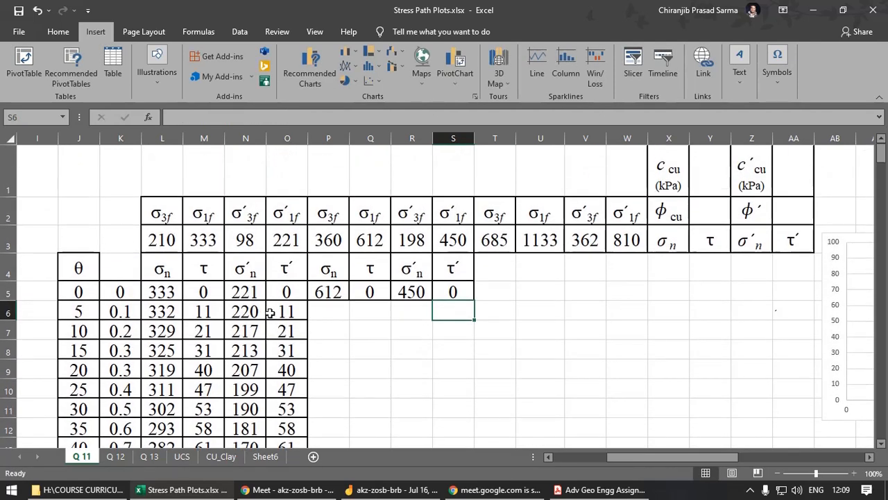
pyautogui.click(197, 313)
pyautogui.click(286, 331)
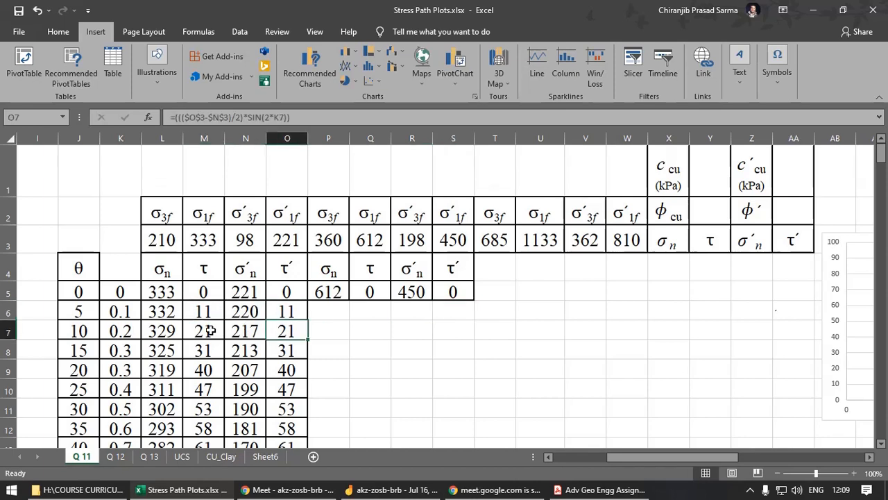
pyautogui.click(204, 351)
pyautogui.click(287, 370)
pyautogui.click(203, 370)
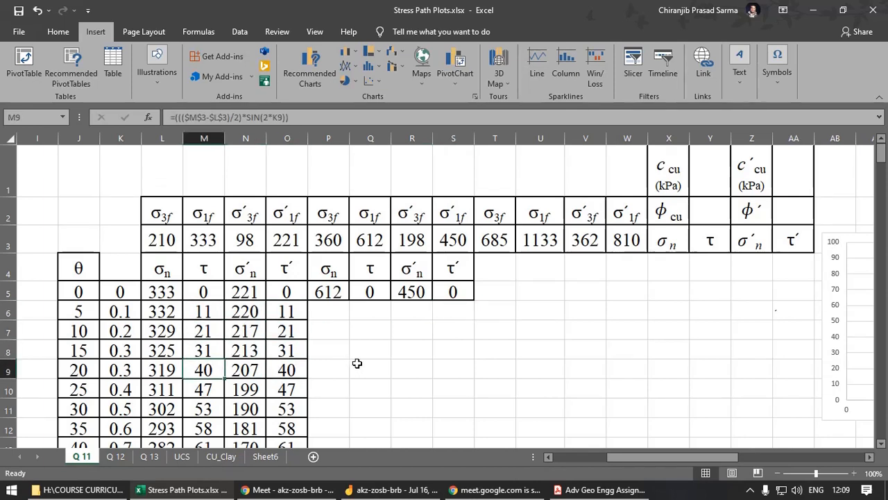
pyautogui.click(356, 364)
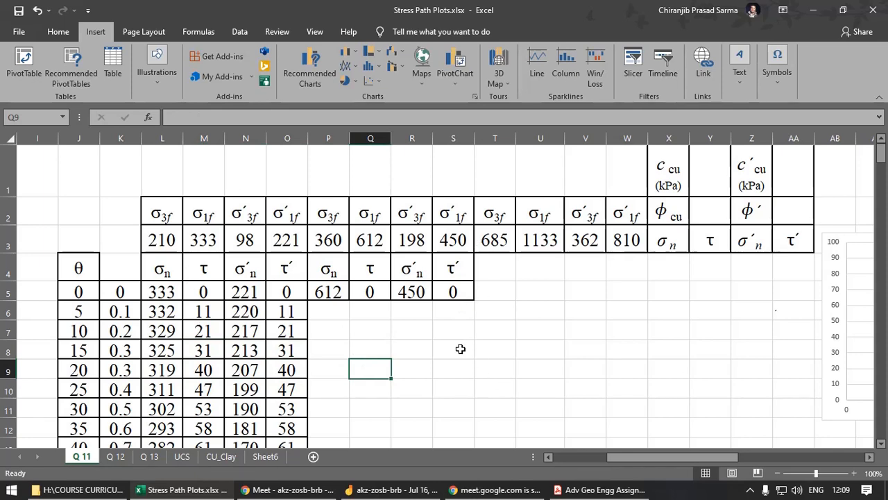
# Step: Copy the second specimen's headings and first-row formulas in P4:S5 to T4:W5 for the third specimen
pyautogui.moveTo(320, 270); pyautogui.dragTo(466, 297)
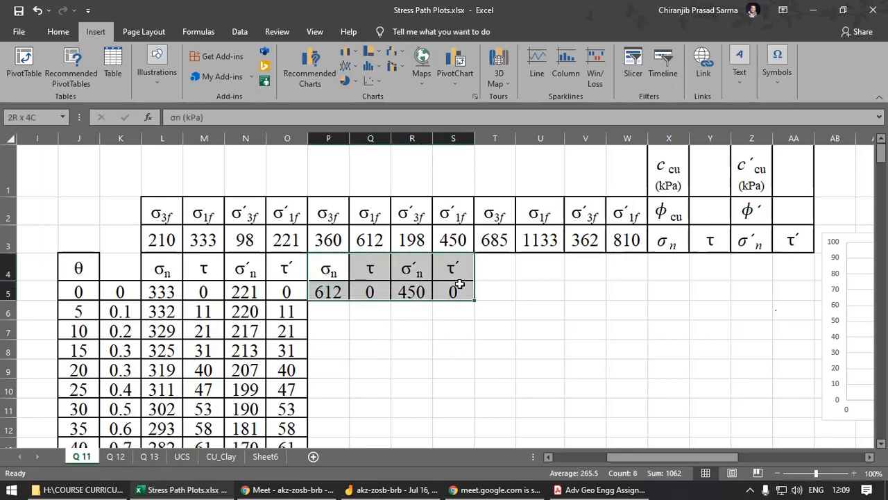
pyautogui.hotkey('ctrl', 'c')
pyautogui.click(497, 272)
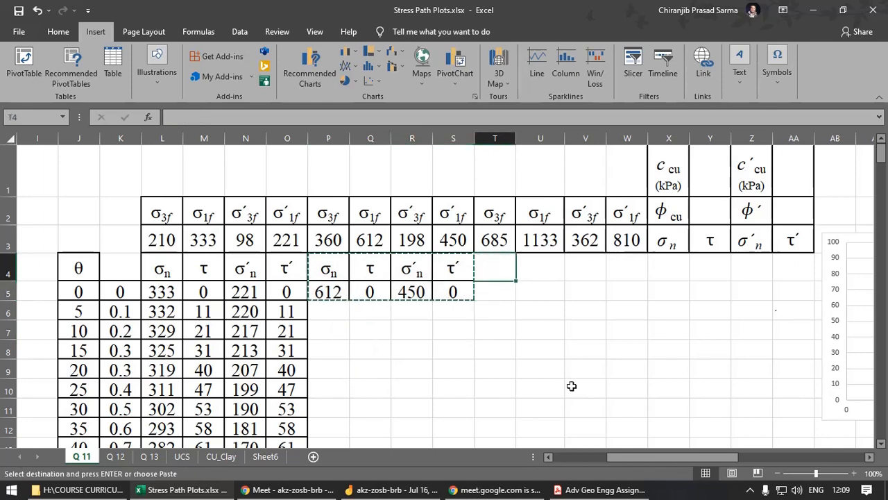
pyautogui.hotkey('ctrl', 'v')
pyautogui.click(547, 372)
# Step: Change the angle reference in the total-stress formulas in T5 and U5 to K5
pyautogui.click(494, 289)
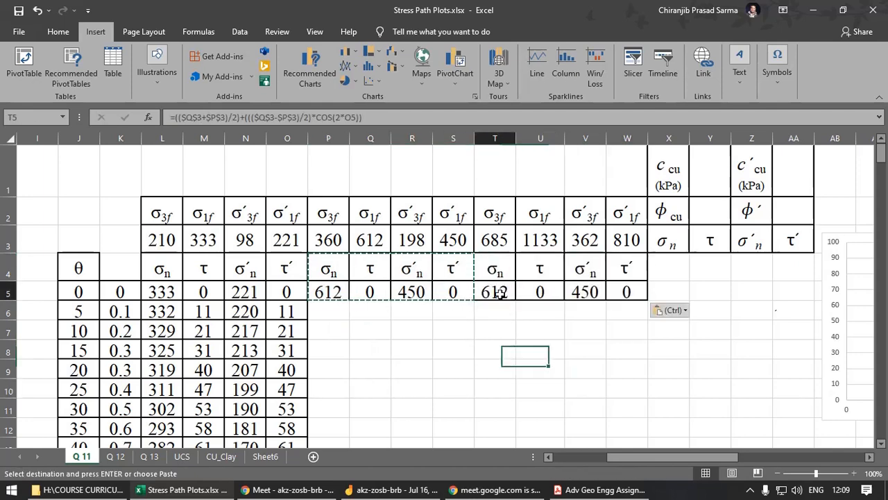
pyautogui.press('F2')
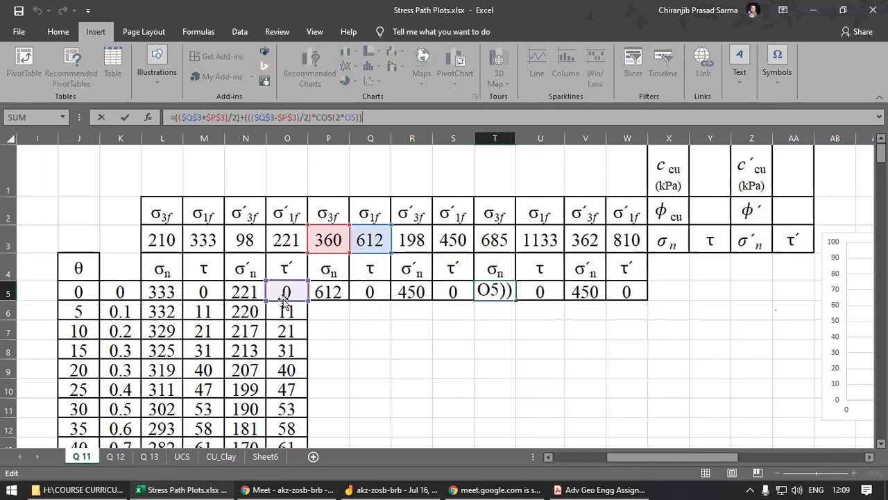
pyautogui.moveTo(288, 297); pyautogui.dragTo(131, 300)
pyautogui.click(520, 289)
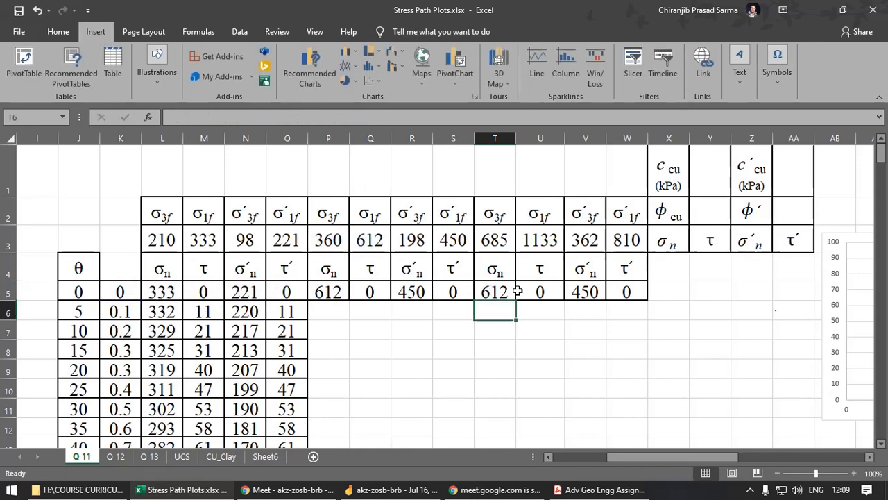
pyautogui.click(312, 117)
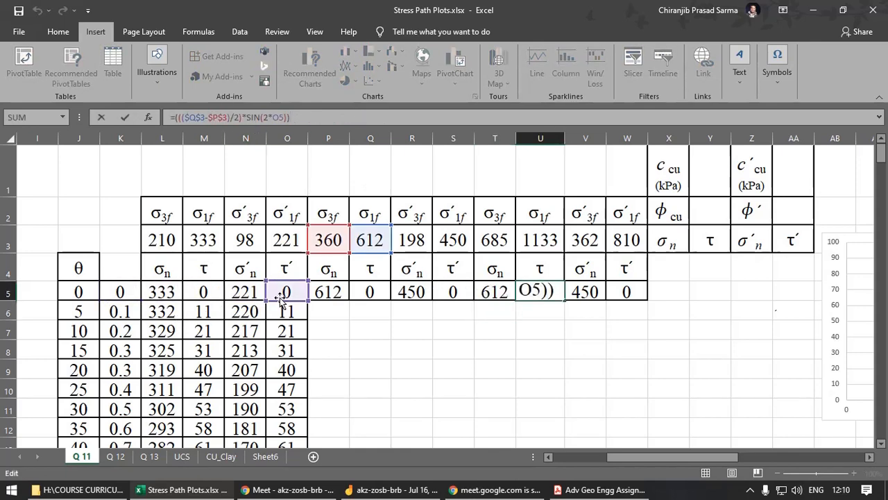
pyautogui.moveTo(285, 297); pyautogui.dragTo(131, 297)
# Step: Change the angle reference in the effective-stress formulas in V5 and W5 to K5
pyautogui.click(589, 287)
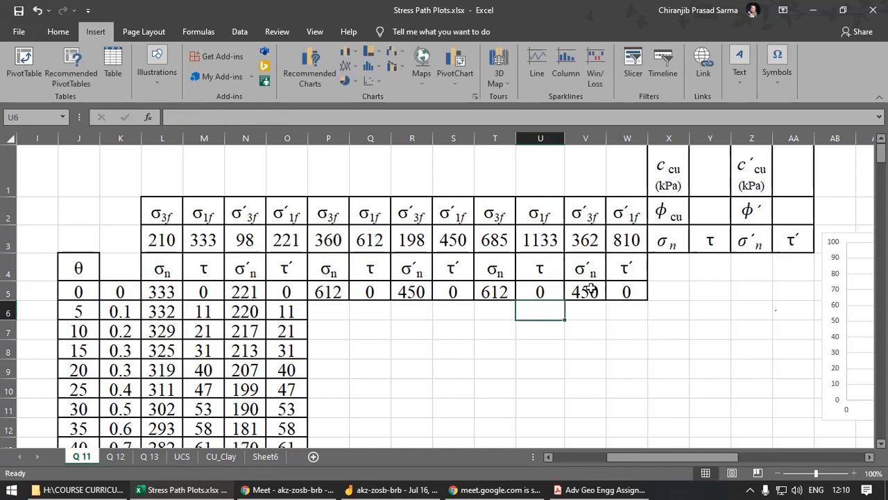
pyautogui.click(336, 117)
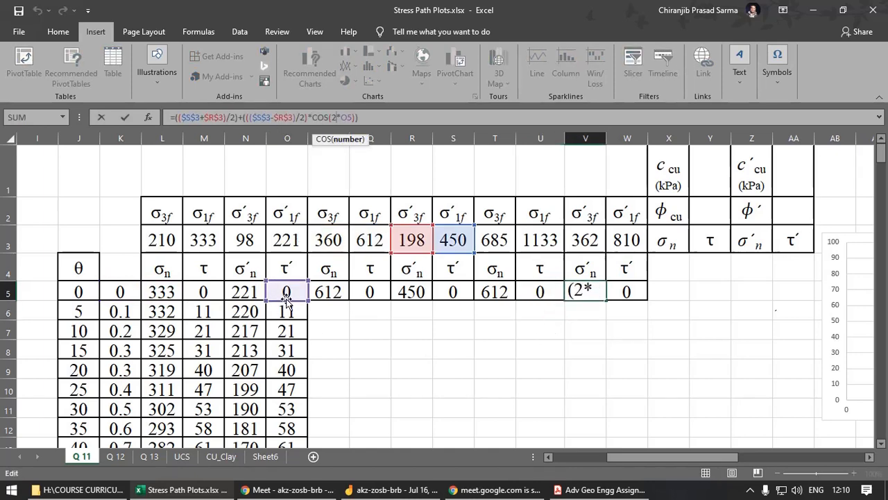
pyautogui.moveTo(283, 297); pyautogui.dragTo(130, 295)
pyautogui.press('Return')
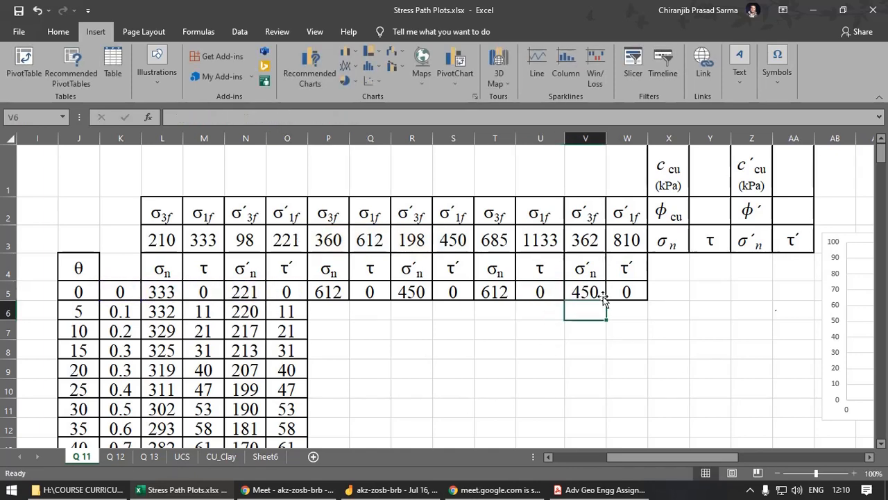
pyautogui.click(625, 292)
pyautogui.click(309, 123)
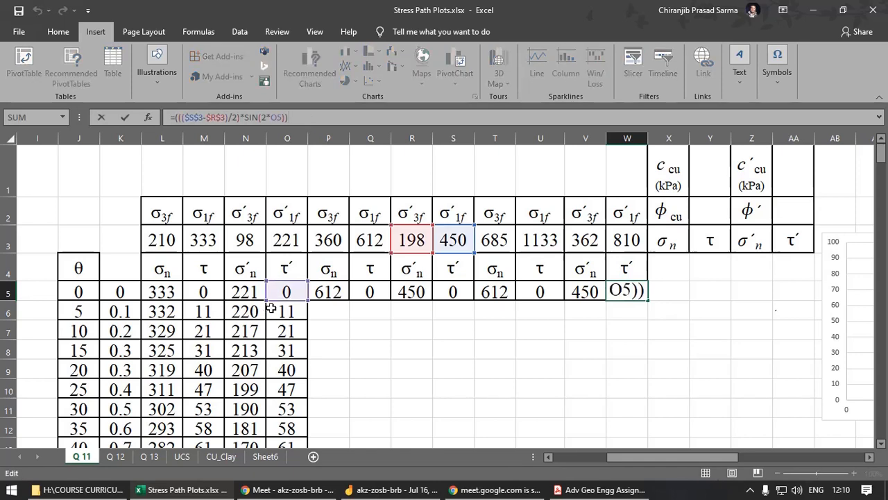
pyautogui.moveTo(272, 308); pyautogui.dragTo(121, 295)
pyautogui.press('Return')
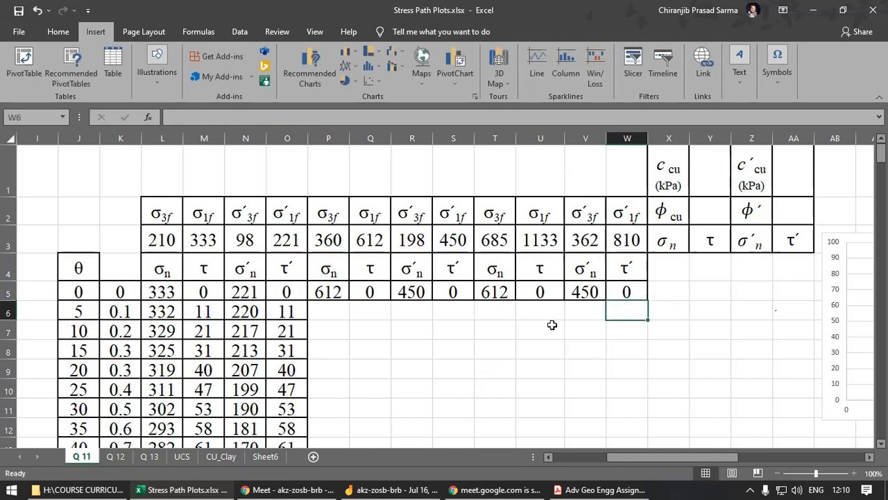
# Step: Repoint the σn formula in T5 to the third specimen's total principal stresses, U3 and T3
pyautogui.click(492, 292)
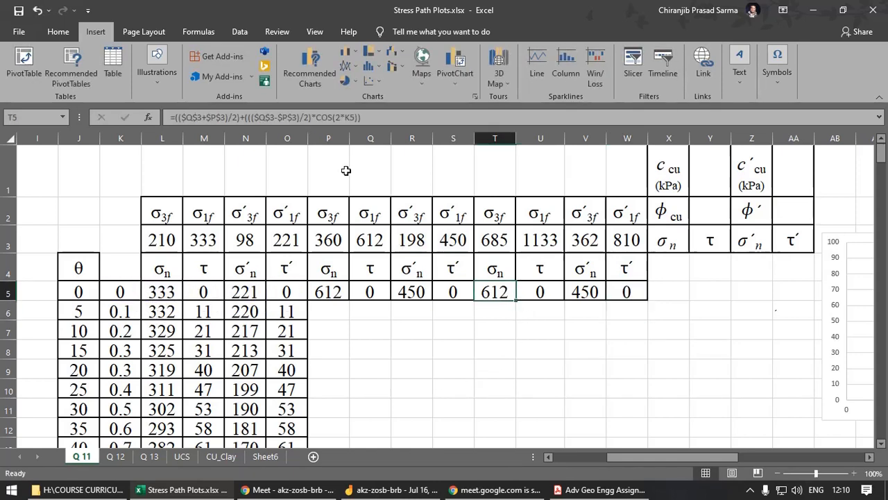
pyautogui.click(399, 116)
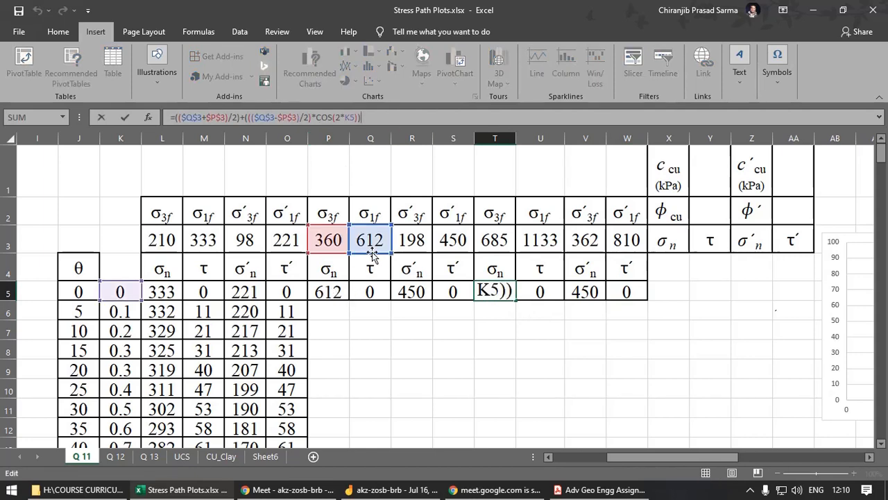
pyautogui.moveTo(372, 253); pyautogui.dragTo(538, 253)
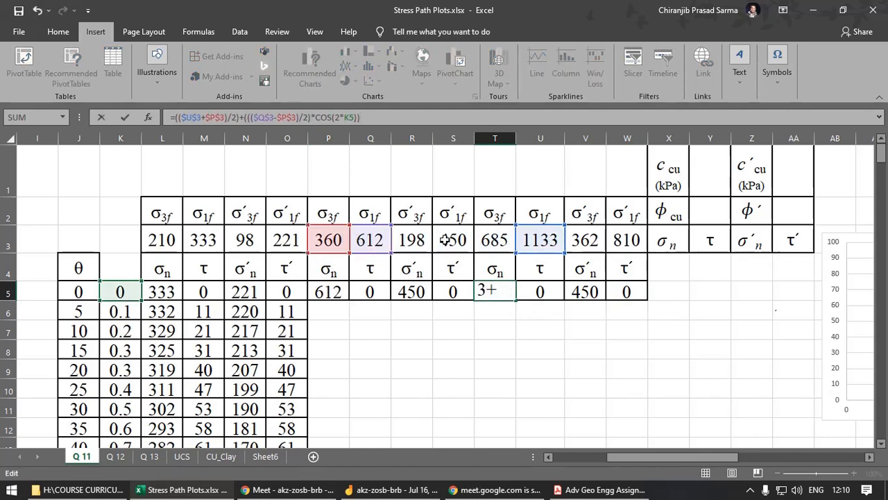
pyautogui.moveTo(370, 252); pyautogui.dragTo(538, 252)
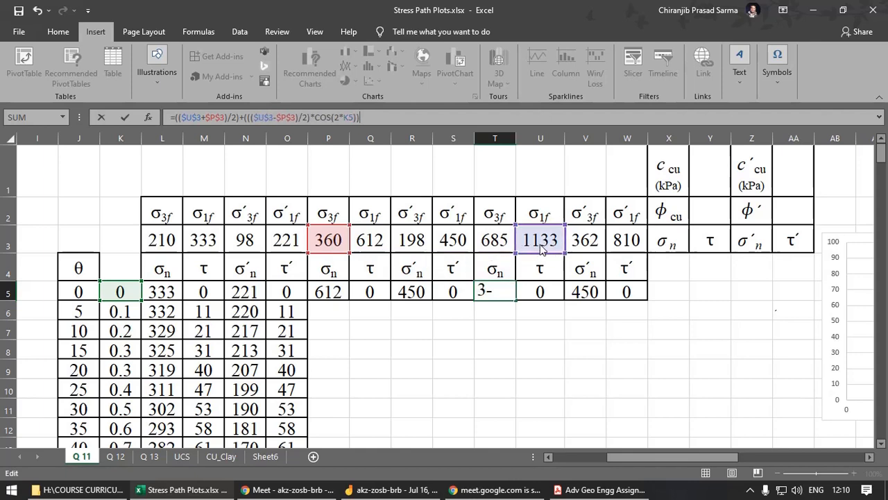
pyautogui.moveTo(327, 252); pyautogui.dragTo(495, 253)
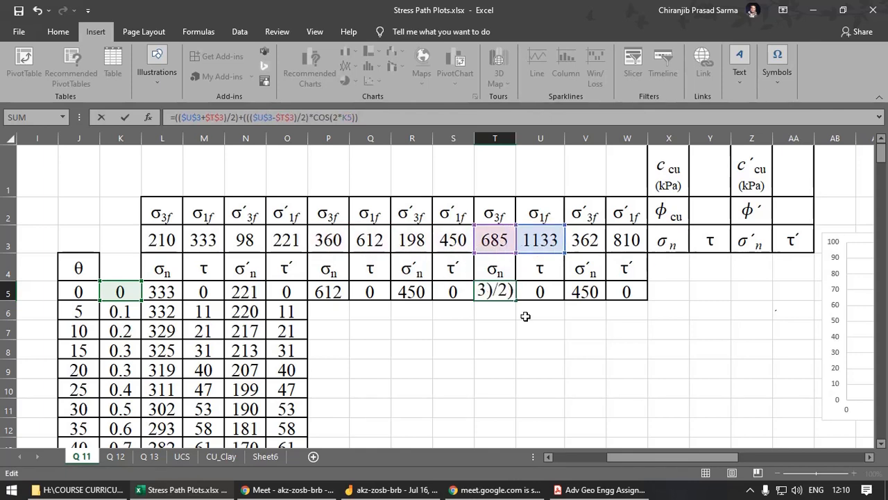
pyautogui.press('Return')
# Step: Repoint the τ formula in U5 to the principal stresses in U3 and T3
pyautogui.doubleClick(544, 291)
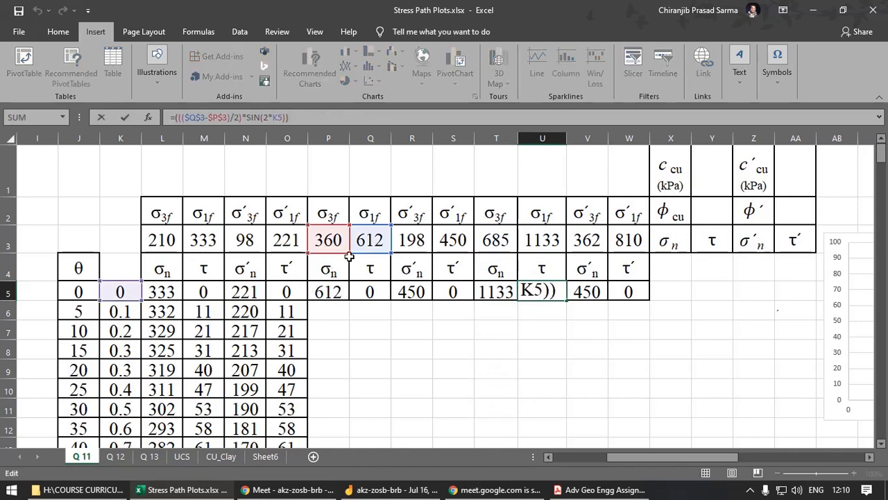
pyautogui.moveTo(373, 256); pyautogui.dragTo(550, 251)
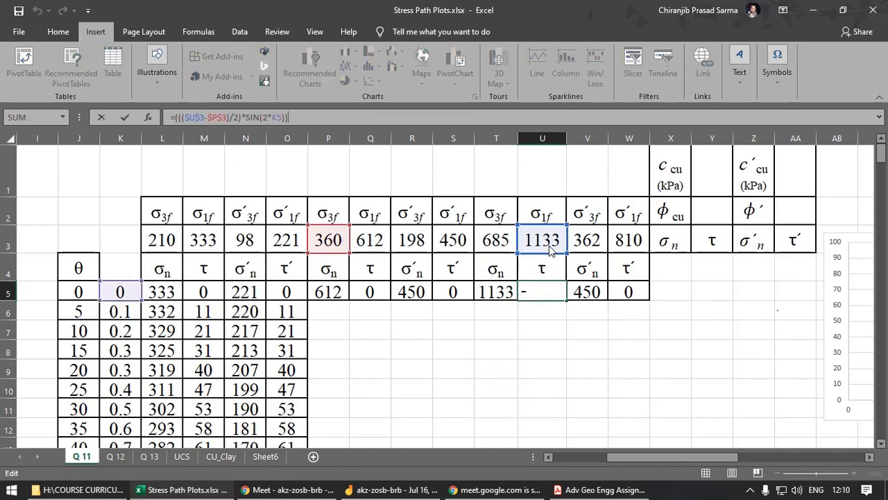
pyautogui.moveTo(317, 244); pyautogui.dragTo(485, 246)
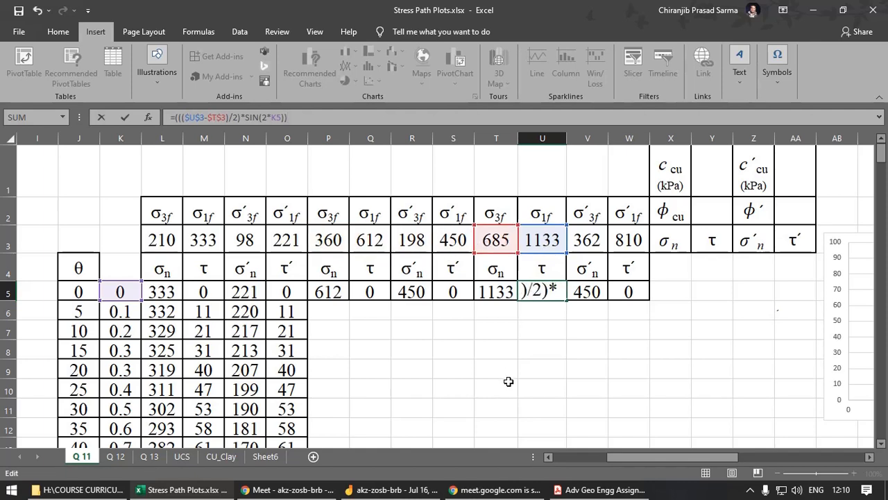
pyautogui.press('Return')
# Step: Repoint the σ′n formula in V5 to the third specimen's effective principal stresses, W3 and V3
pyautogui.click(590, 292)
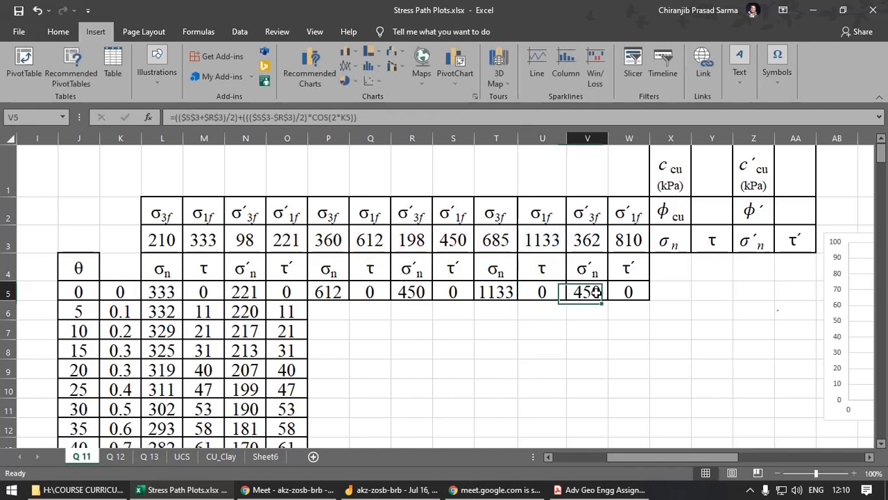
pyautogui.click(370, 117)
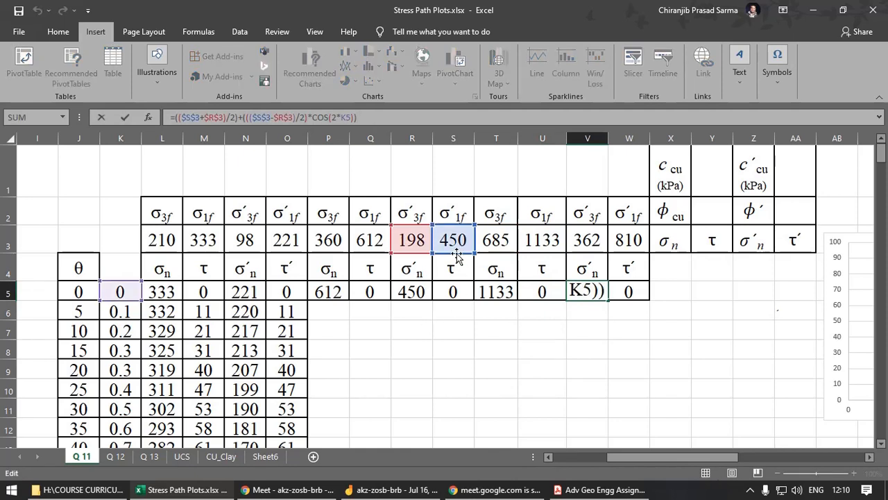
pyautogui.moveTo(457, 254); pyautogui.dragTo(631, 254)
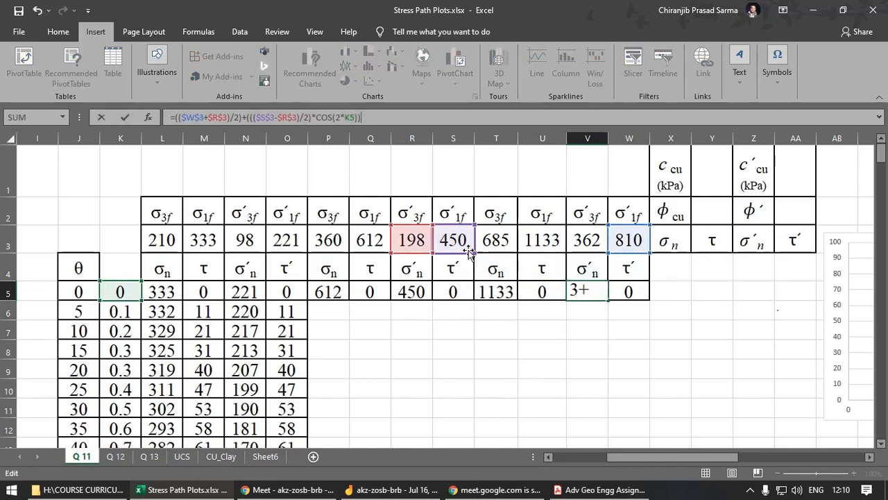
pyautogui.moveTo(468, 253); pyautogui.dragTo(644, 254)
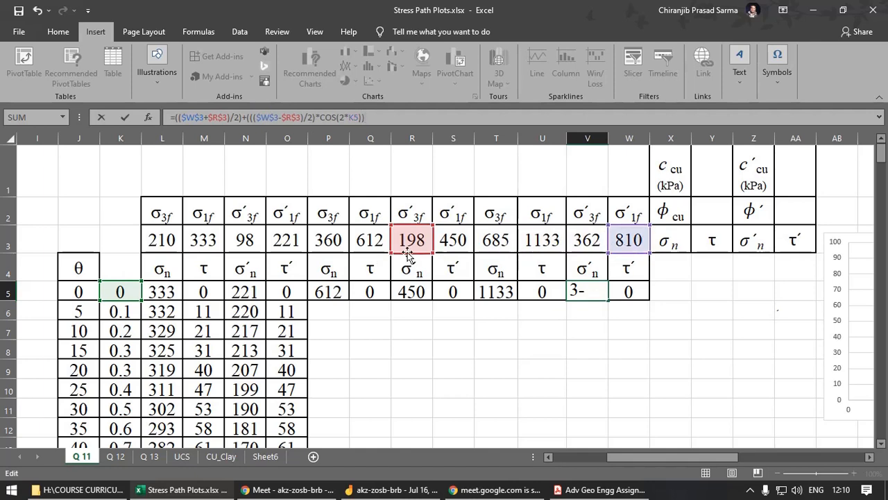
pyautogui.moveTo(432, 254); pyautogui.dragTo(587, 254)
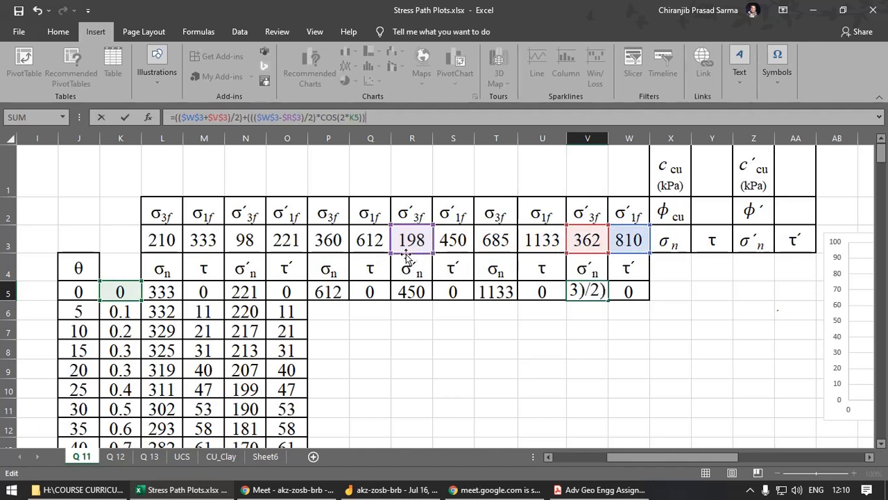
pyautogui.moveTo(408, 255); pyautogui.dragTo(587, 254)
pyautogui.press('Tab')
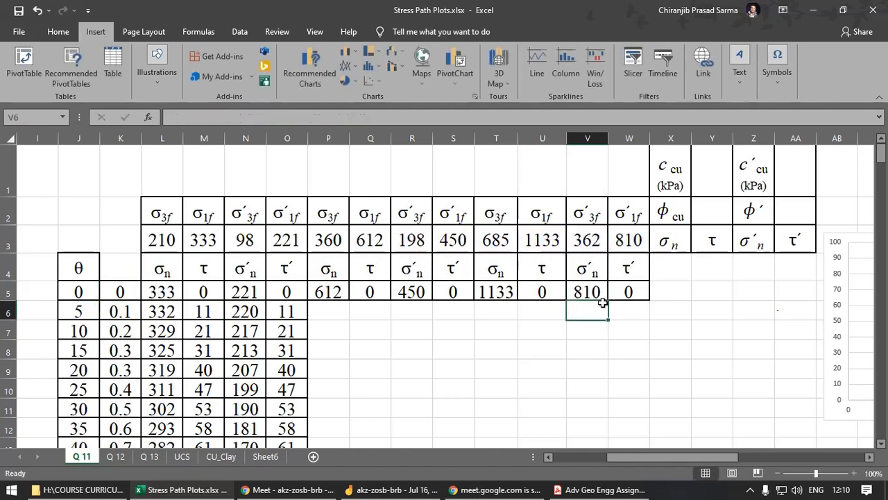
# Step: Repoint the τ′ formula in W5 to the effective principal stresses in W3 and V3
pyautogui.click(358, 116)
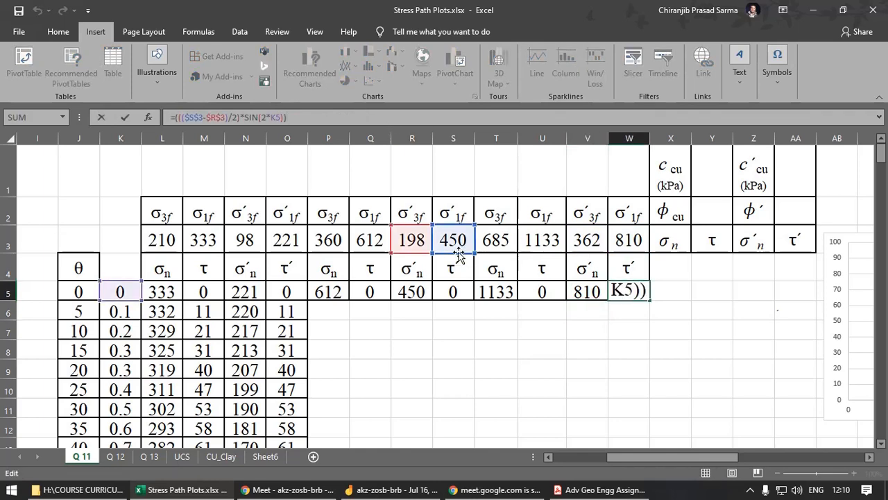
pyautogui.moveTo(461, 254); pyautogui.dragTo(629, 255)
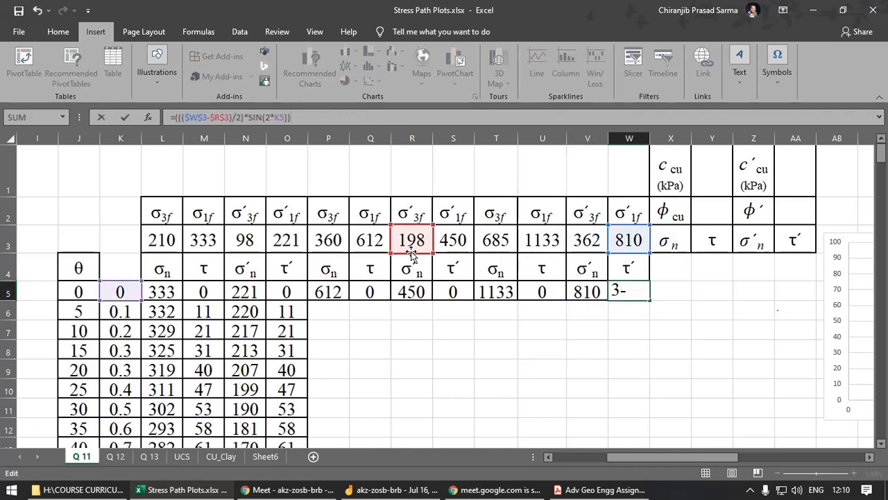
pyautogui.moveTo(435, 256); pyautogui.dragTo(589, 249)
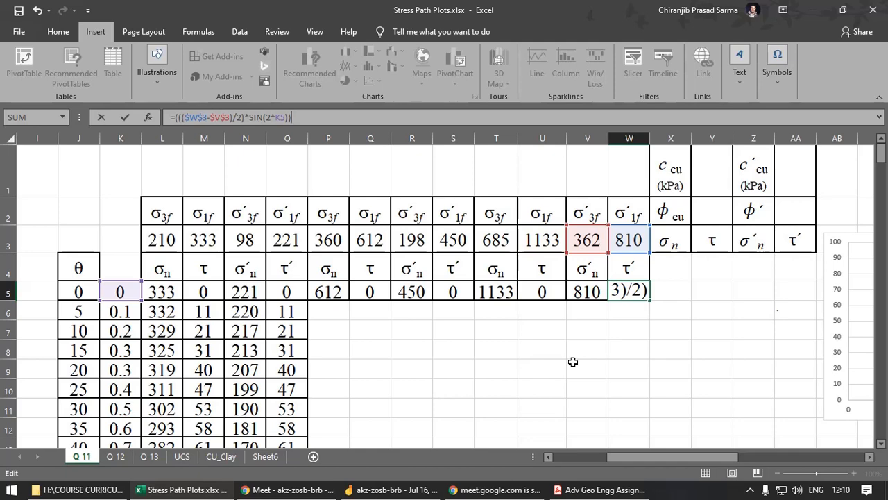
pyautogui.press('Return')
# Step: Fill the formulas in P5:W5 down to row 23, covering all angles up to 90 degrees
pyautogui.click(573, 362)
pyautogui.scroll(-1, 425, 345)
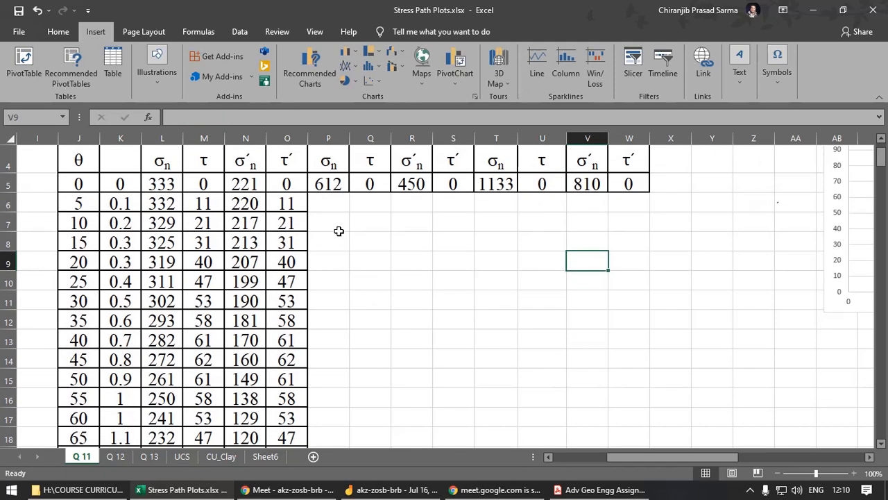
pyautogui.moveTo(326, 184); pyautogui.dragTo(678, 420)
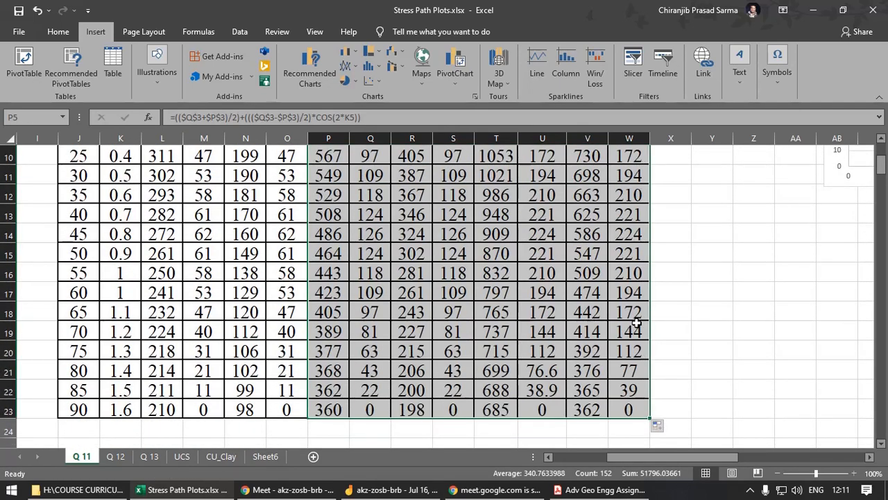
pyautogui.scroll(1, 530, 321)
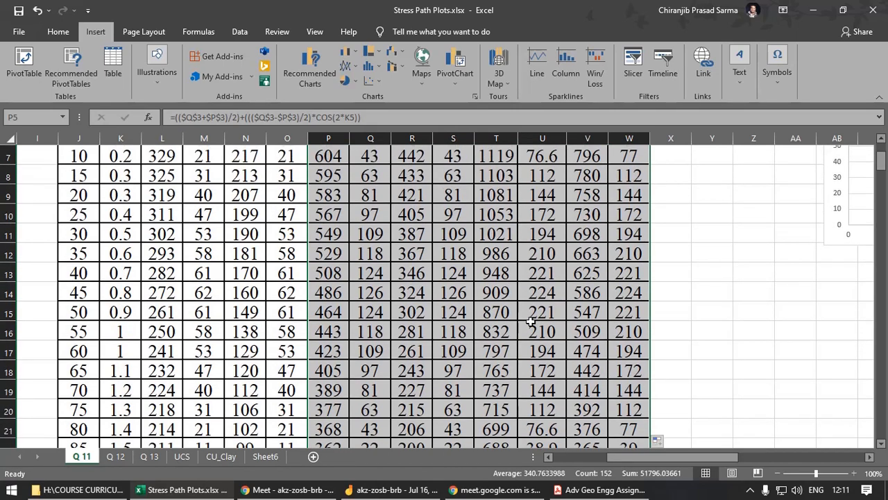
pyautogui.scroll(-1, 530, 322)
pyautogui.scroll(3, 531, 322)
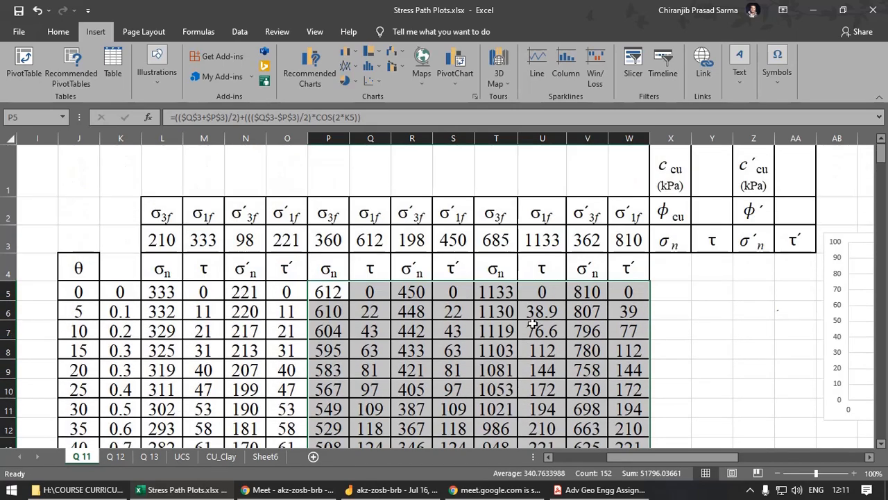
# Step: Move the Mohr circle chart over the table so it starts at column S, leaving columns P to R uncovered
pyautogui.click(340, 288)
pyautogui.moveTo(637, 455); pyautogui.dragTo(671, 456)
pyautogui.click(584, 238)
pyautogui.moveTo(584, 238); pyautogui.dragTo(329, 208)
pyautogui.moveTo(656, 458); pyautogui.dragTo(640, 457)
pyautogui.moveTo(529, 206); pyautogui.dragTo(441, 201)
# Step: Add a new series to the chart's data with P5:P23, the second specimen's σn, as its X values
pyautogui.rightClick(475, 207)
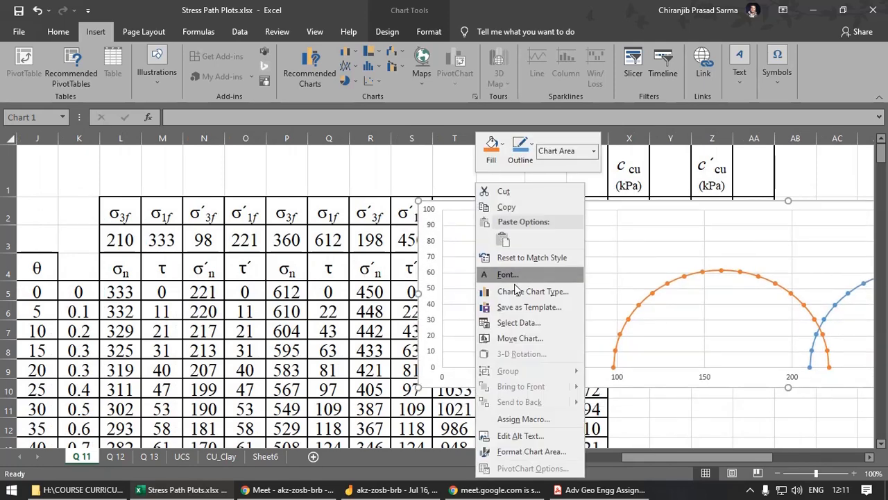
pyautogui.click(525, 328)
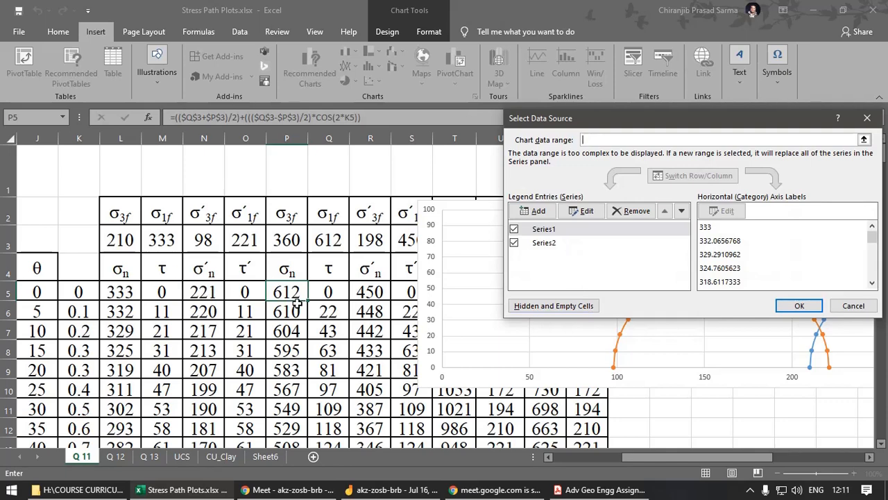
pyautogui.click(535, 210)
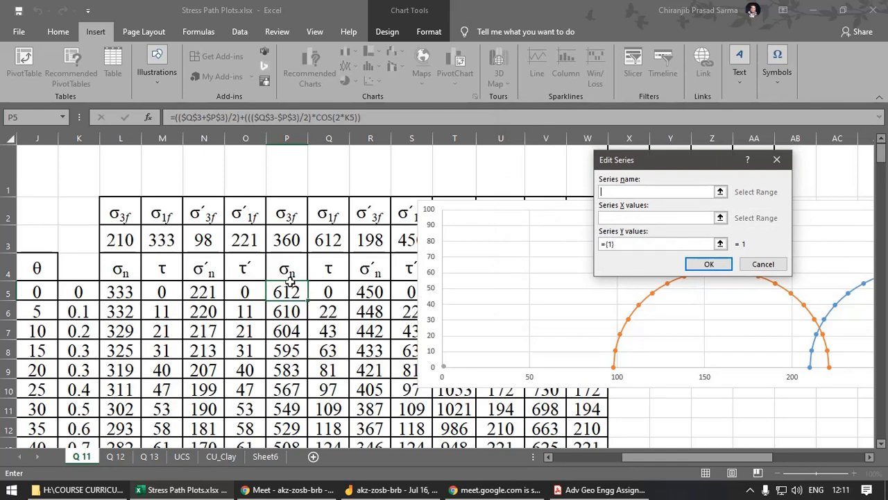
pyautogui.click(720, 217)
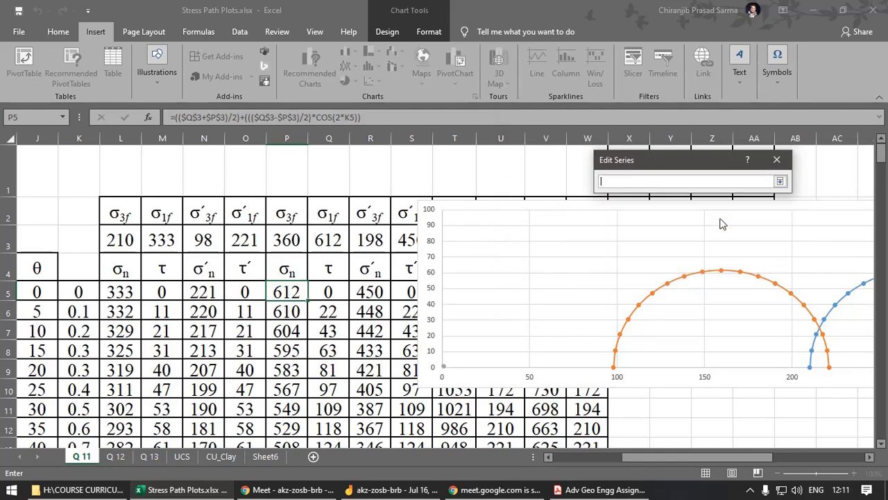
pyautogui.moveTo(287, 292); pyautogui.dragTo(301, 411)
pyautogui.scroll(3, 520, 331)
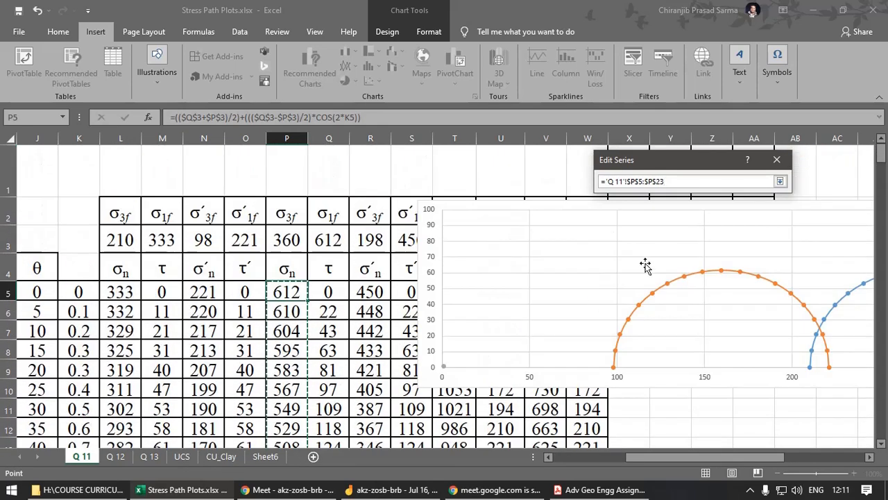
pyautogui.click(780, 181)
# Step: Set the new series' Y values to the second specimen's τ in Q5:Q23 and apply the data source changes
pyautogui.click(719, 244)
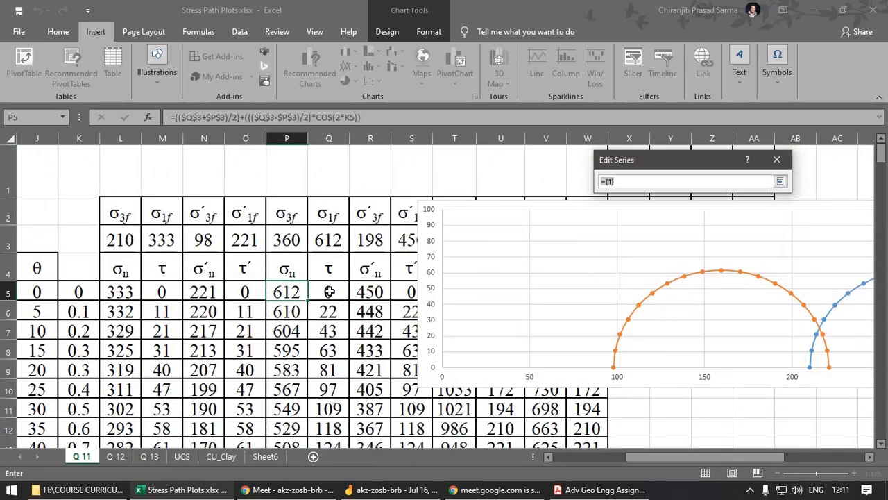
pyautogui.moveTo(329, 291); pyautogui.dragTo(329, 410)
pyautogui.scroll(3, 603, 258)
pyautogui.click(780, 181)
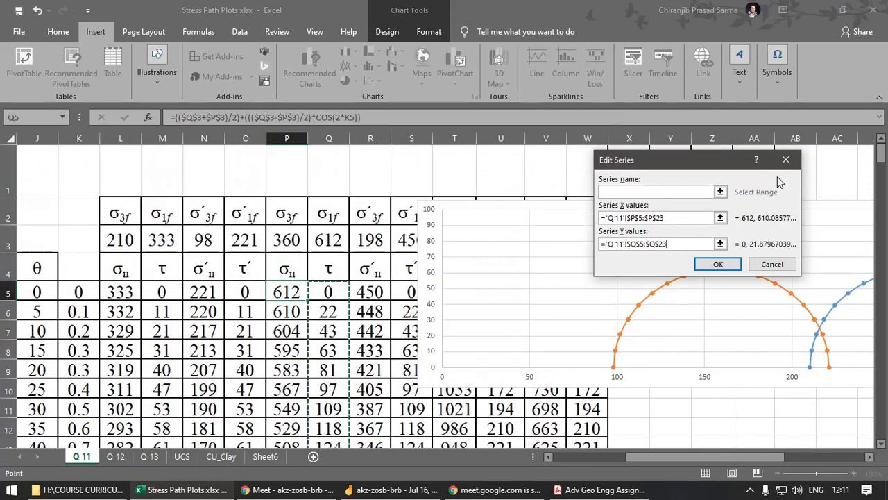
pyautogui.click(722, 265)
pyautogui.click(797, 310)
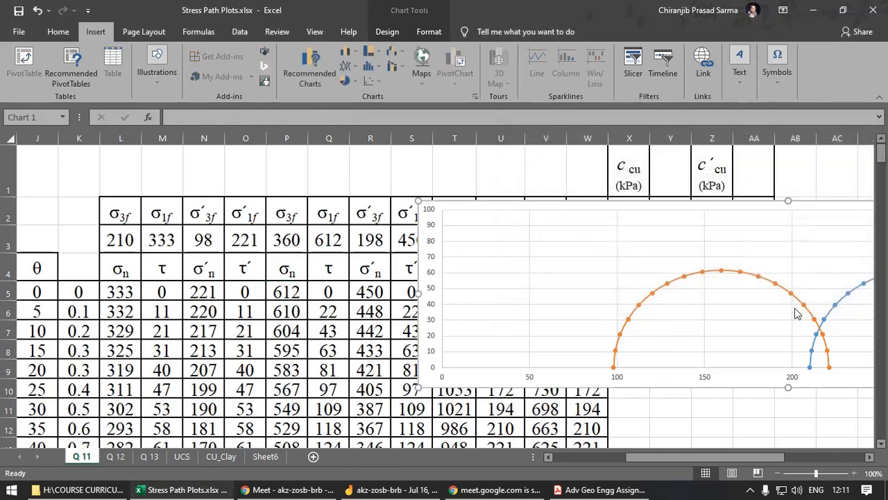
pyautogui.moveTo(581, 207); pyautogui.dragTo(195, 218)
pyautogui.rightClick(669, 392)
pyautogui.click(726, 381)
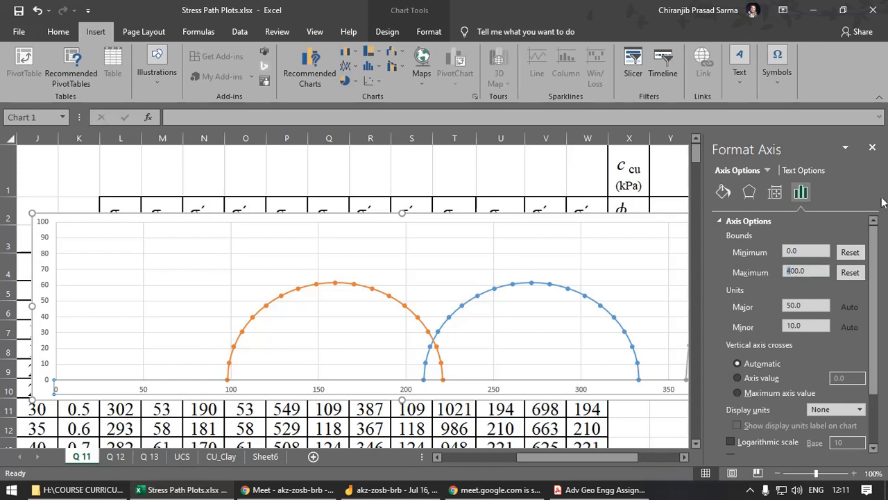
pyautogui.click(872, 148)
pyautogui.click(625, 223)
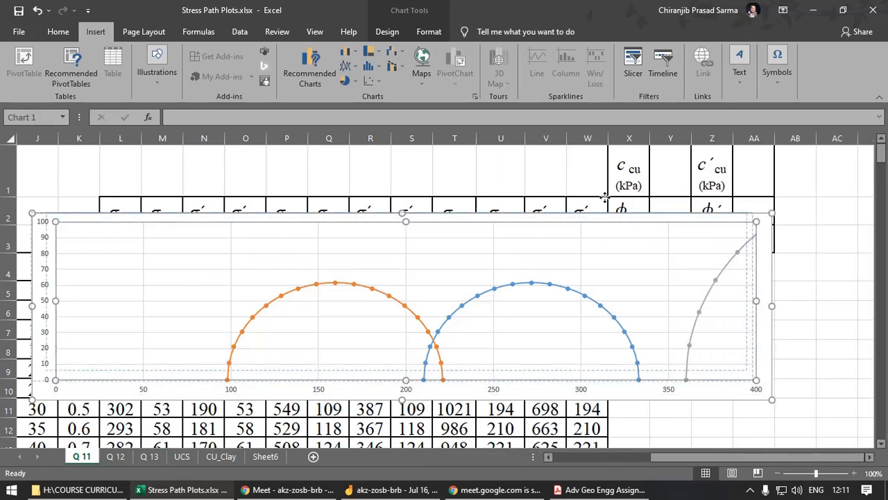
# Step: Inspect the stress table, moving the chart clear of its columns, and check the third specimen's σ1f in U3
pyautogui.scroll(-4, 684, 332)
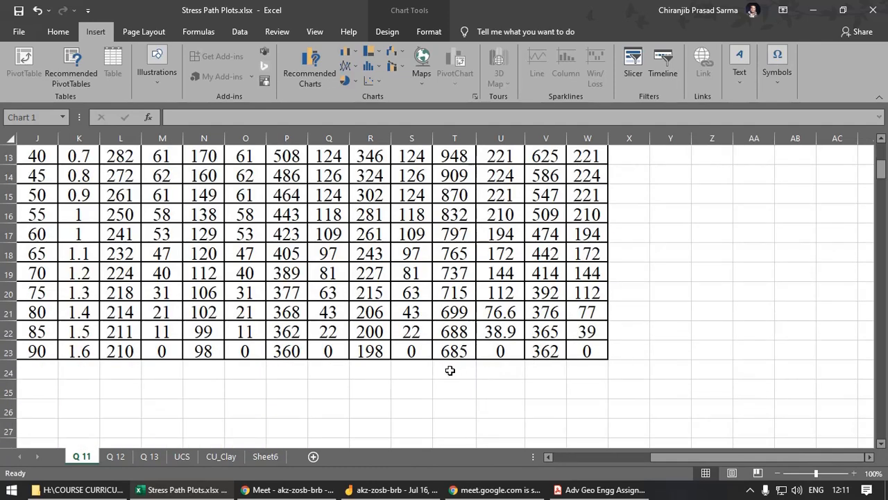
pyautogui.scroll(1, 568, 349)
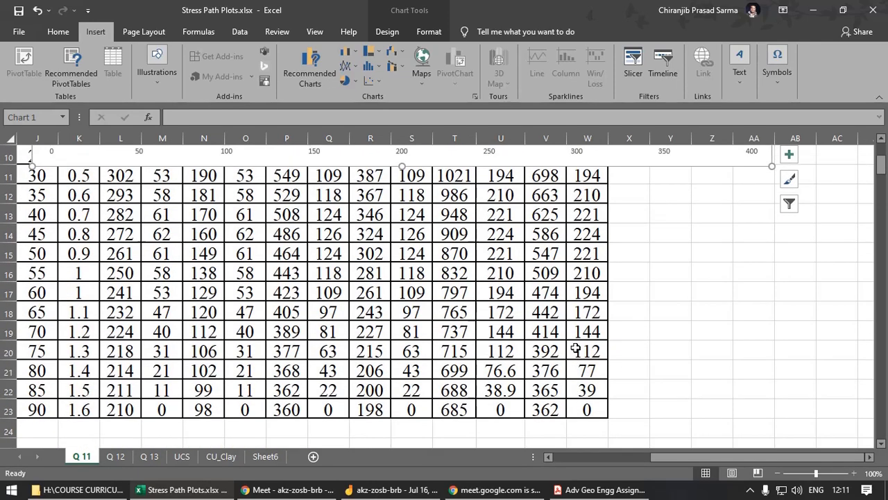
pyautogui.scroll(3, 638, 341)
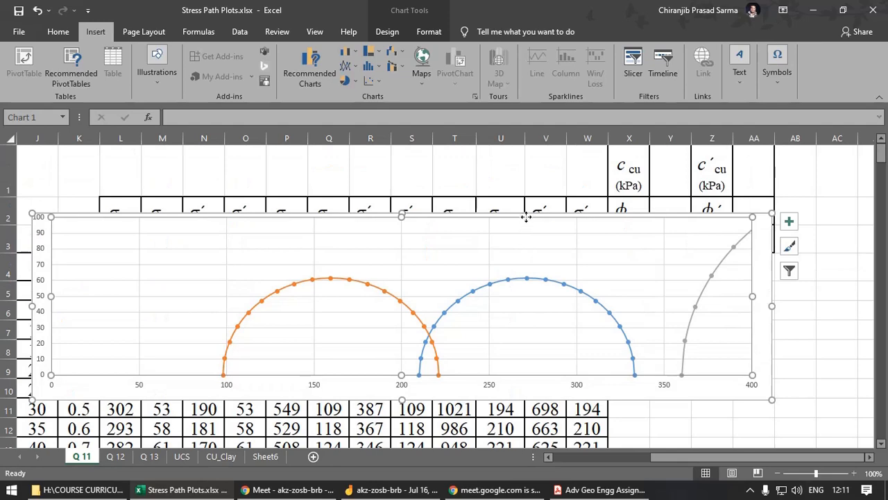
pyautogui.moveTo(525, 217); pyautogui.dragTo(822, 254)
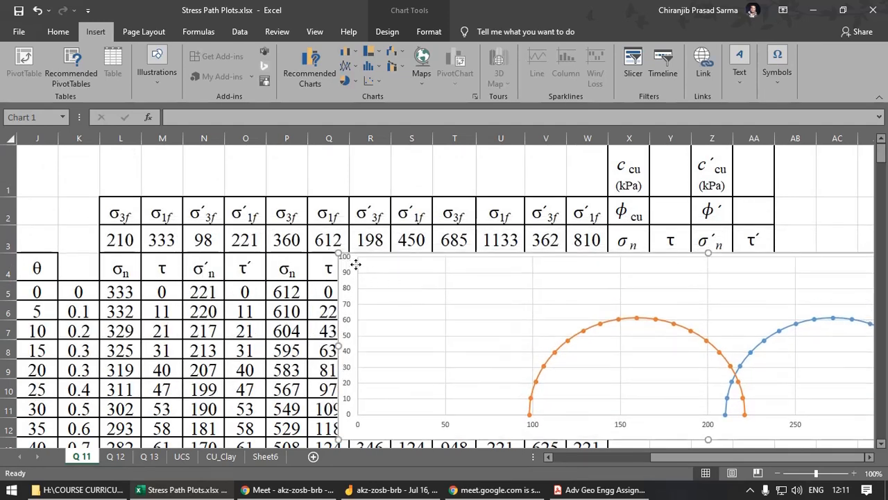
pyautogui.moveTo(355, 263); pyautogui.dragTo(662, 246)
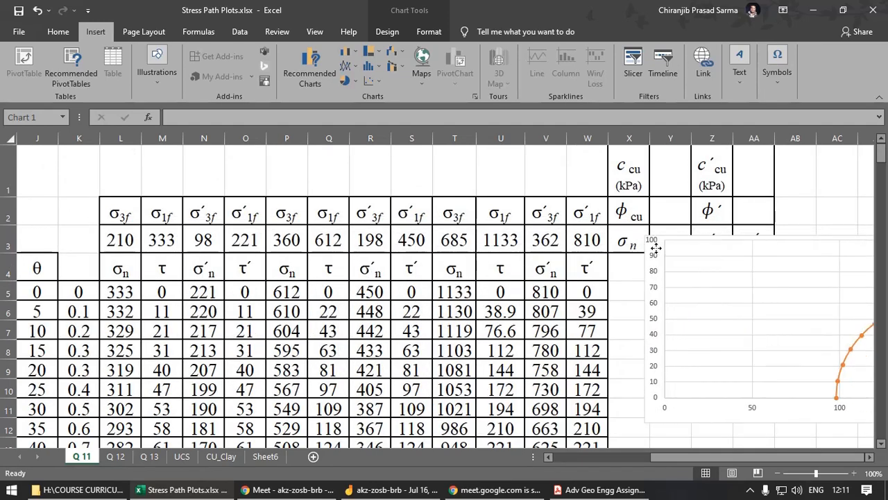
pyautogui.click(548, 296)
pyautogui.click(506, 241)
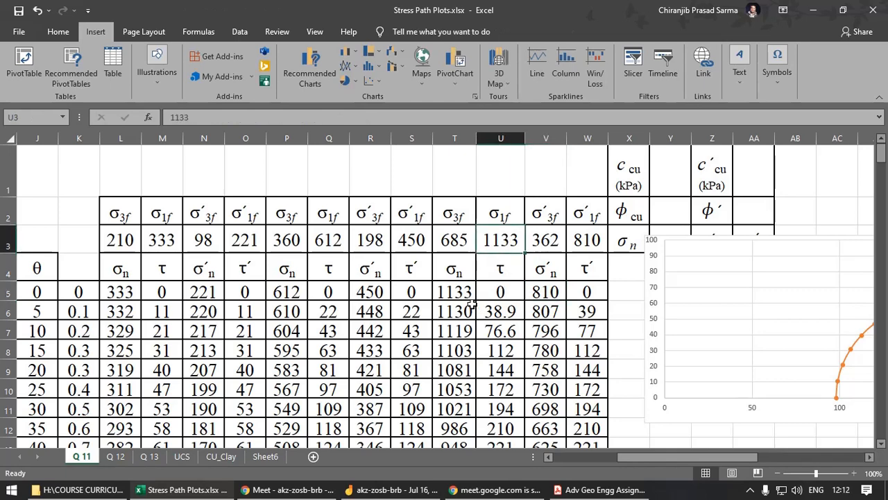
# Step: Move the chart back over the table and set its horizontal axis maximum to 1200
pyautogui.moveTo(630, 246); pyautogui.dragTo(82, 217)
pyautogui.rightClick(621, 378)
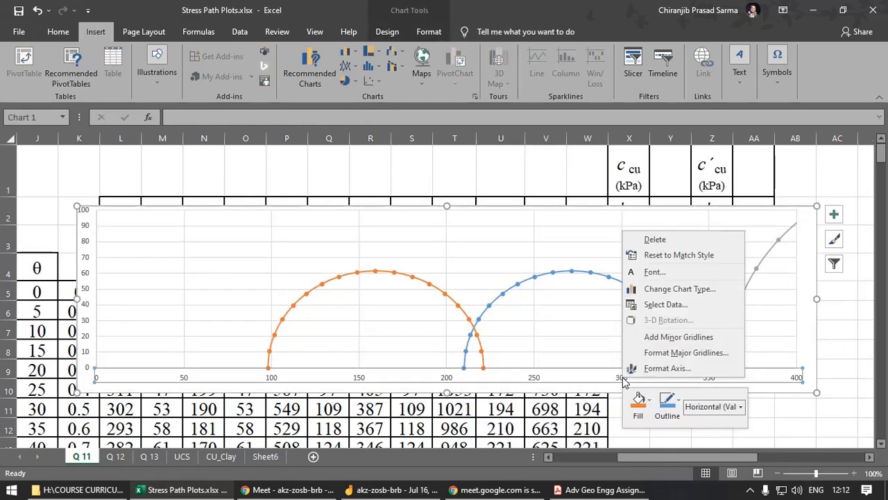
pyautogui.click(653, 366)
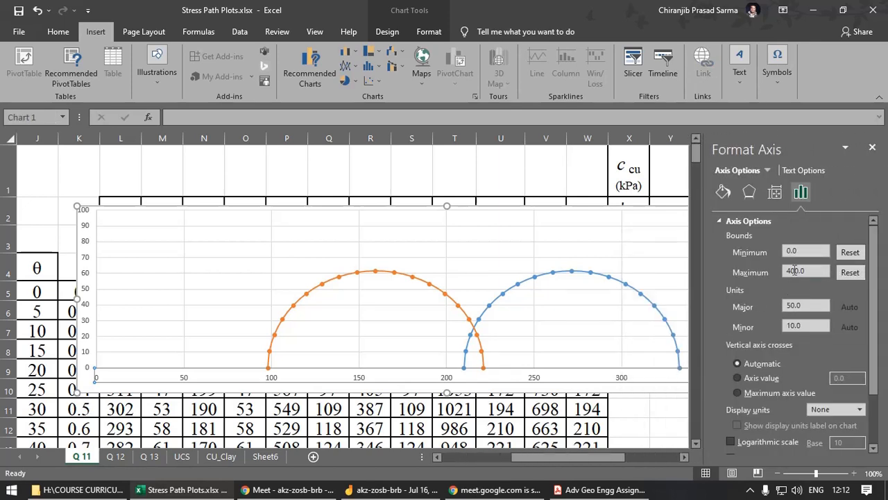
pyautogui.write('12')
pyautogui.press('Return')
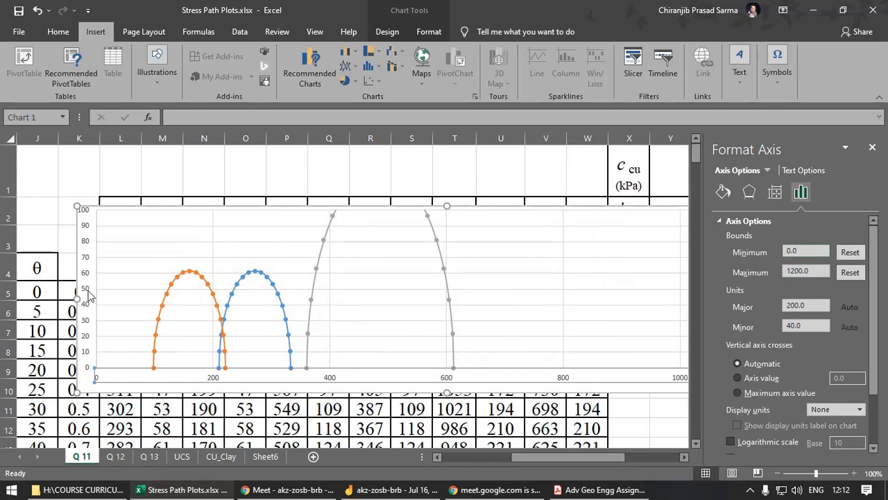
# Step: Set the vertical axis maximum to 600, and reduce it to 500
pyautogui.click(87, 296)
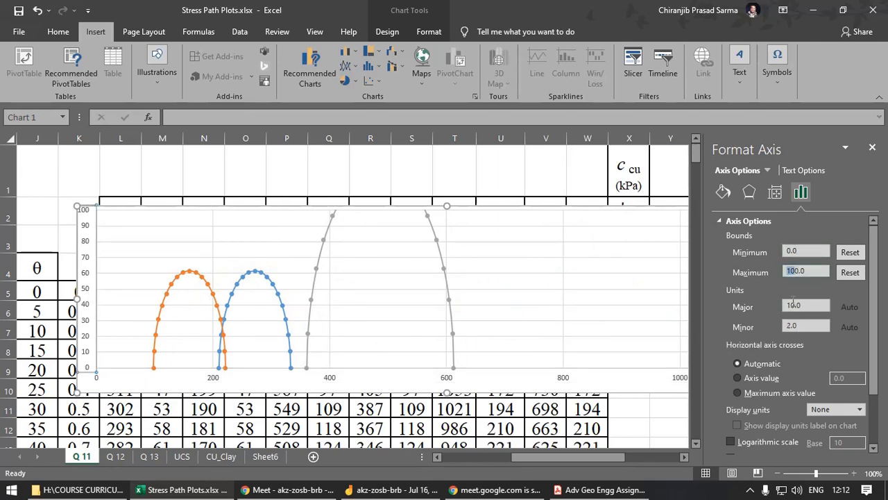
pyautogui.moveTo(792, 271); pyautogui.dragTo(777, 273)
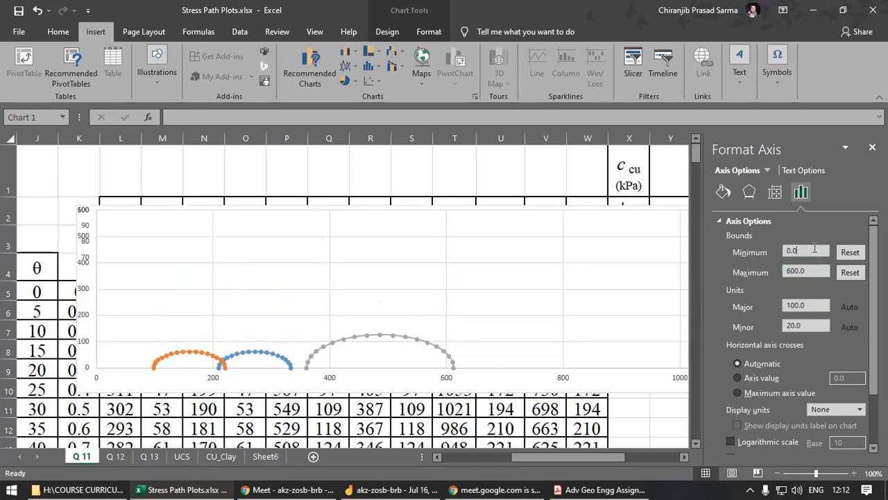
pyautogui.moveTo(794, 272); pyautogui.dragTo(788, 271)
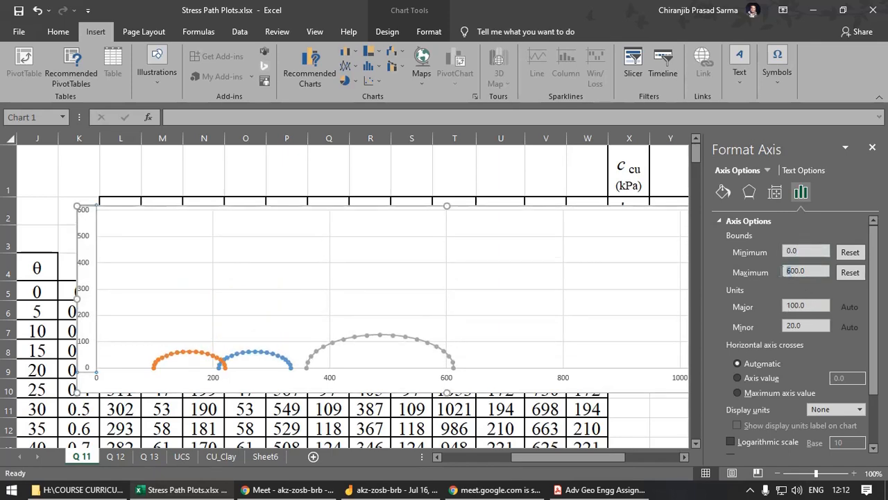
pyautogui.press('Return')
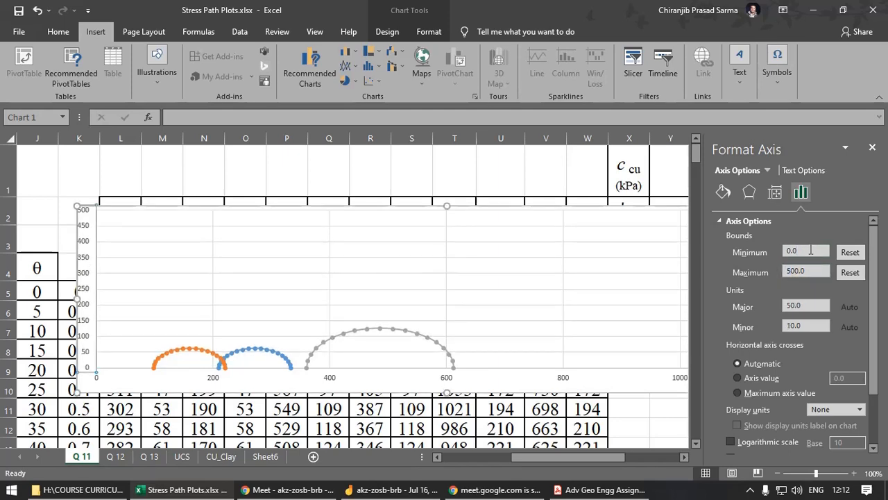
# Step: Try vertical axis maximums of 400 and 600
pyautogui.moveTo(791, 271); pyautogui.dragTo(762, 277)
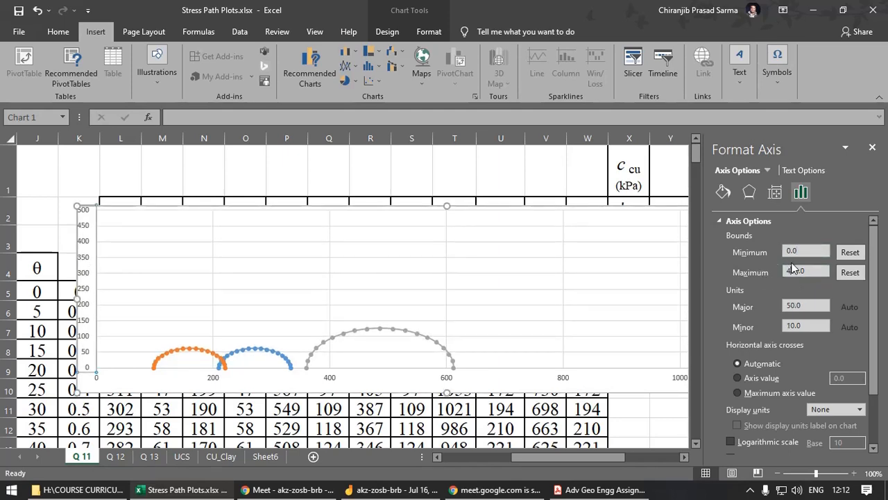
pyautogui.write('4')
pyautogui.press('Return')
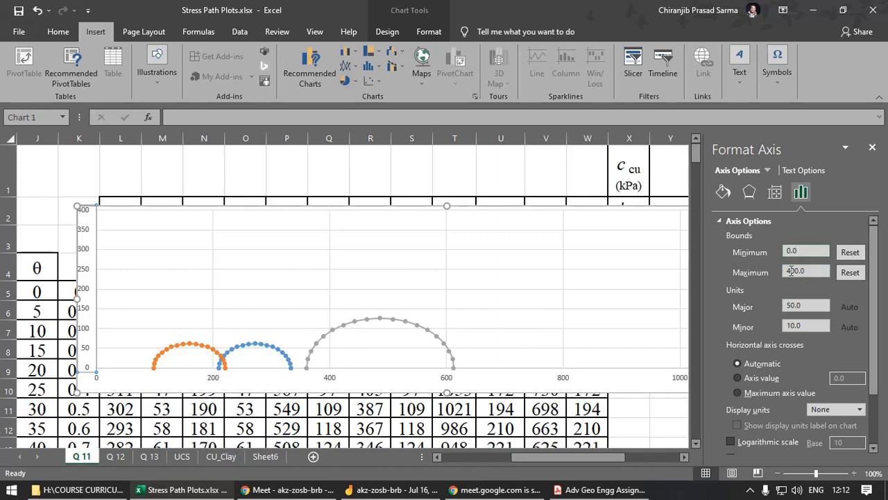
pyautogui.moveTo(791, 271); pyautogui.dragTo(786, 271)
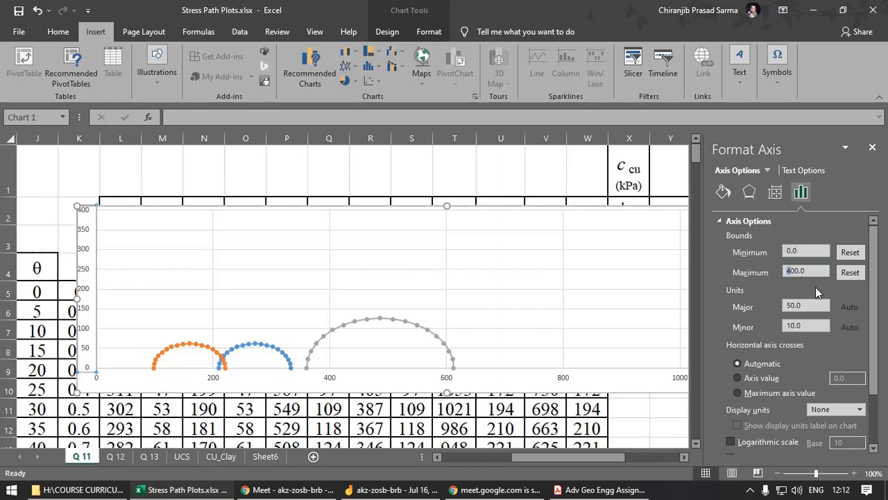
pyautogui.moveTo(792, 271); pyautogui.dragTo(779, 272)
pyautogui.click(813, 251)
# Step: Return the vertical axis maximum to 500 and close the axis formatting
pyautogui.moveTo(795, 270); pyautogui.dragTo(788, 272)
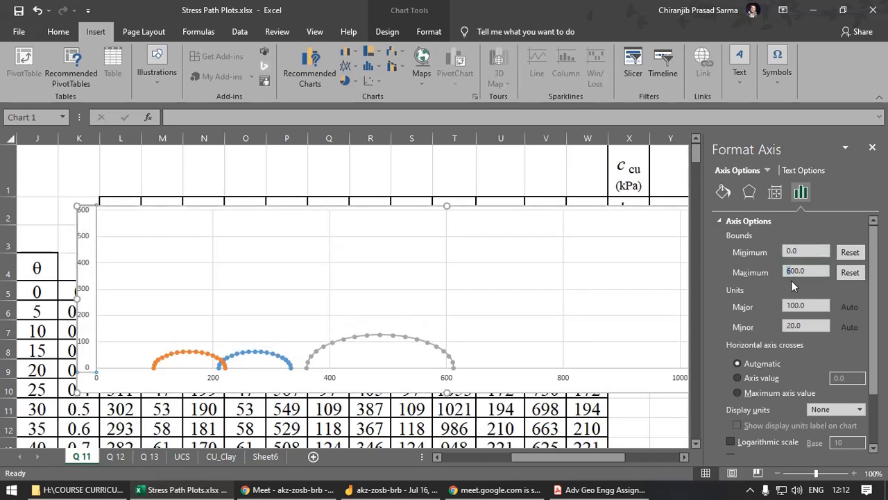
pyautogui.write('5')
pyautogui.press('Return')
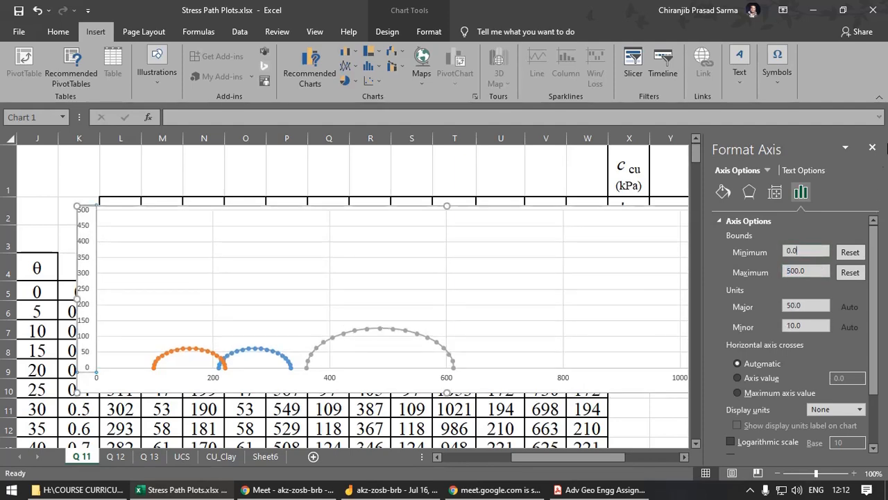
pyautogui.click(873, 148)
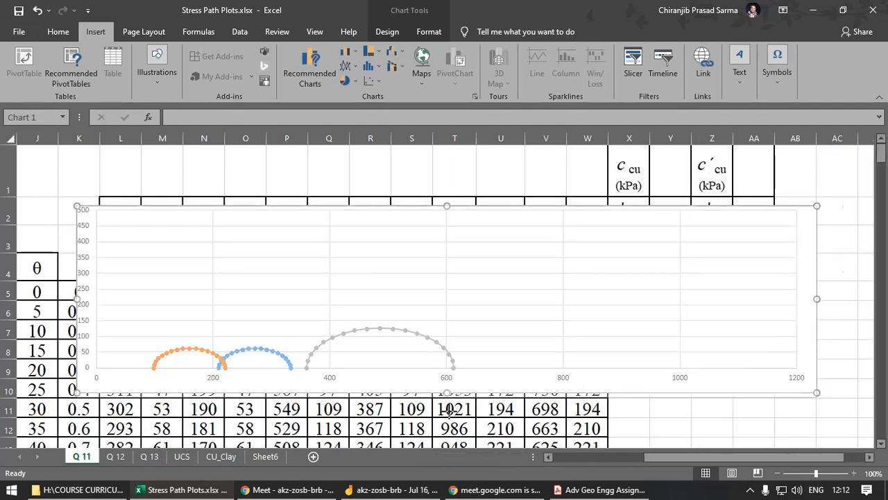
# Step: Make the chart taller at both its lower and upper edges, and stretch its plot area downward
pyautogui.moveTo(450, 410); pyautogui.dragTo(452, 484)
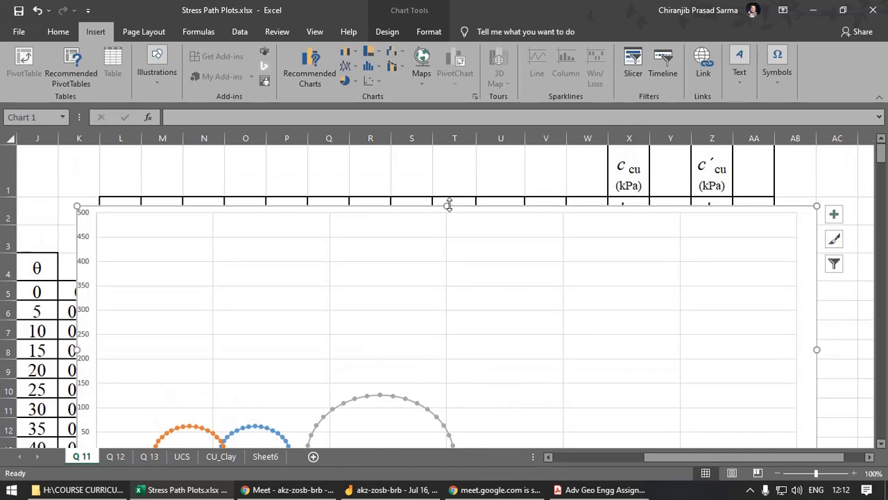
pyautogui.moveTo(449, 205); pyautogui.dragTo(449, 183)
pyautogui.scroll(-1, 473, 271)
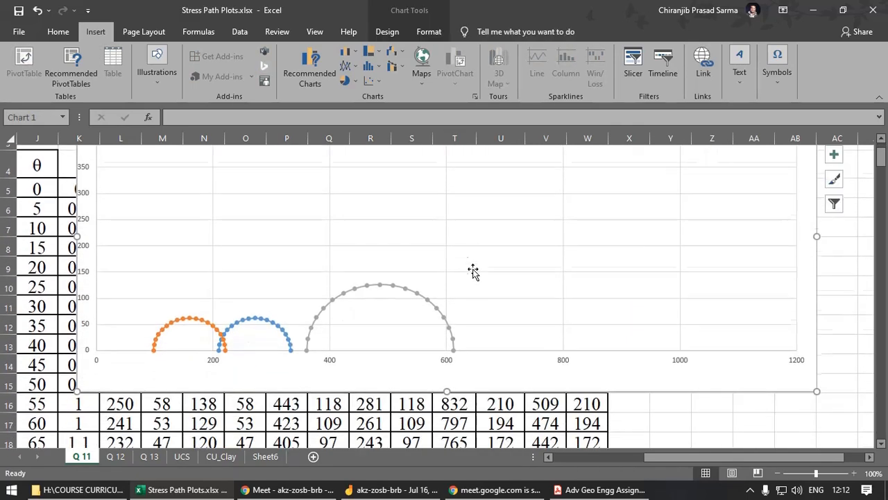
pyautogui.click(473, 271)
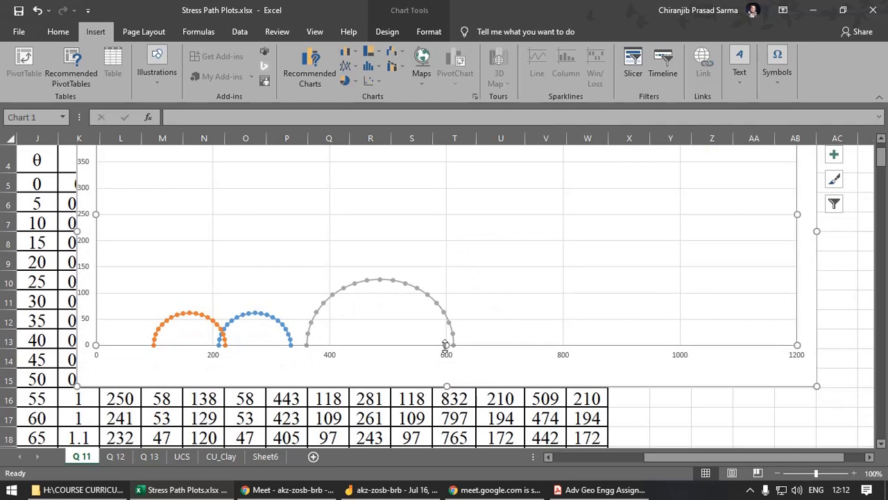
pyautogui.moveTo(446, 344); pyautogui.dragTo(466, 365)
pyautogui.scroll(1, 523, 313)
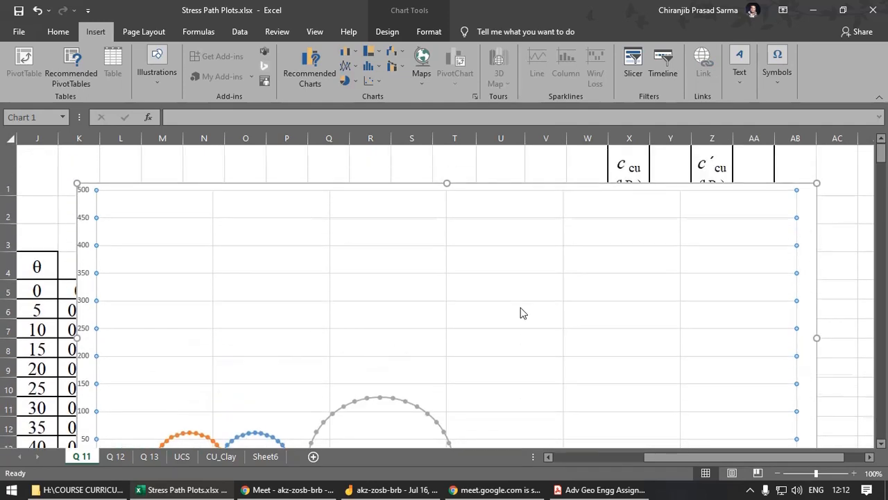
# Step: Move the chart clear of the second specimen's effective stress columns and add a new series with X values R5:R23
pyautogui.click(87, 201)
pyautogui.moveTo(114, 190); pyautogui.dragTo(487, 183)
pyautogui.rightClick(545, 233)
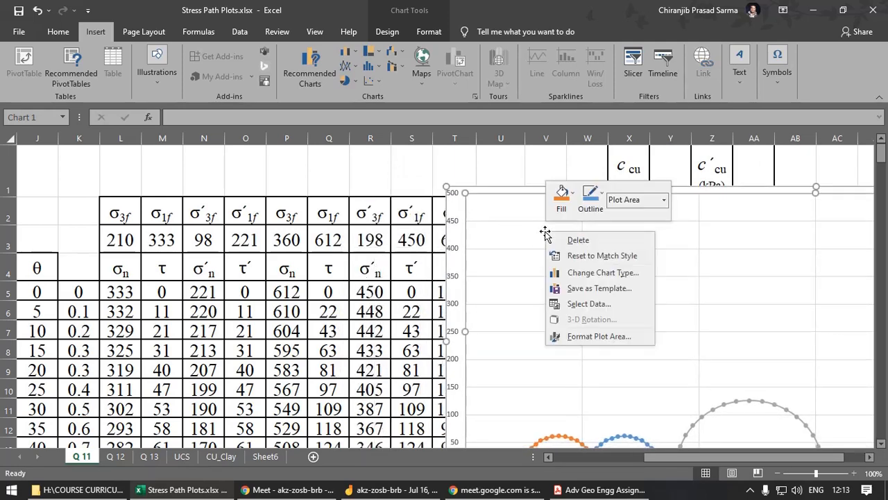
pyautogui.click(590, 304)
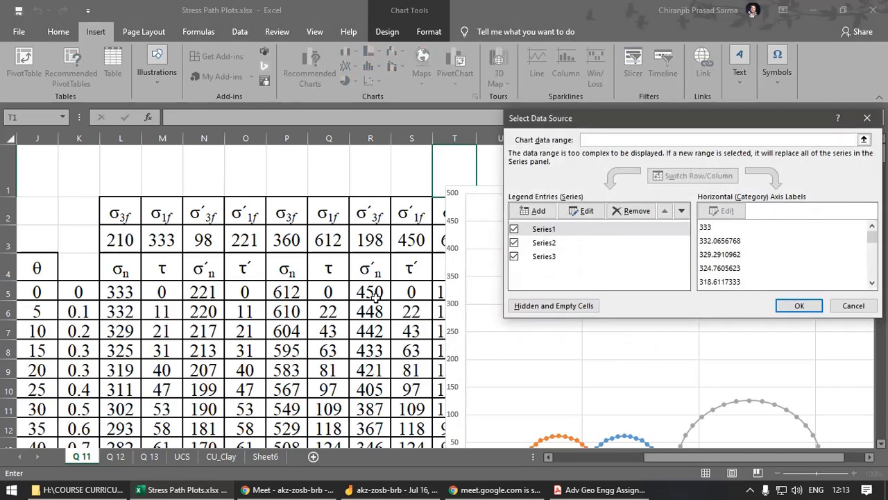
pyautogui.click(543, 216)
pyautogui.click(724, 217)
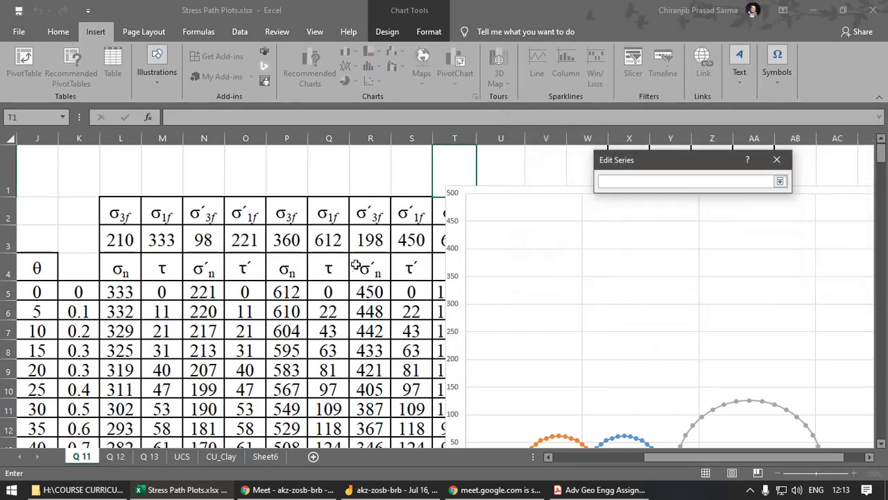
pyautogui.moveTo(370, 292); pyautogui.dragTo(376, 378)
pyautogui.scroll(2, 486, 333)
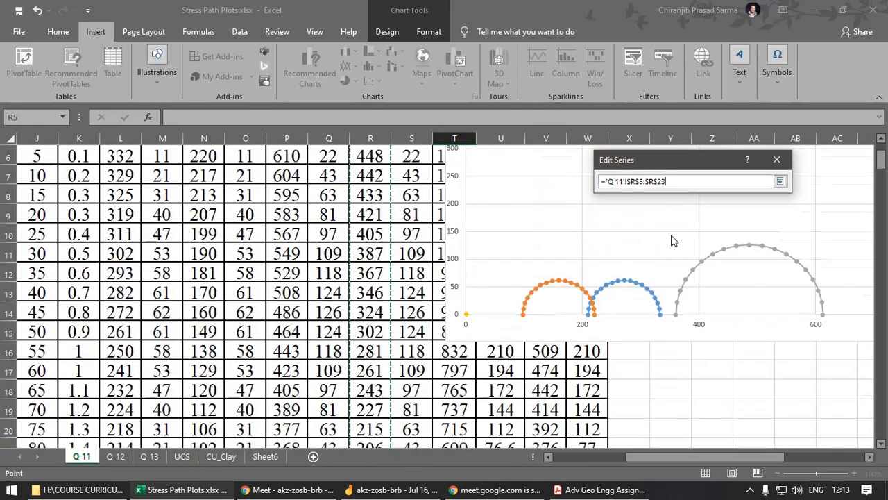
pyautogui.scroll(2, 671, 241)
pyautogui.click(780, 181)
# Step: Set the second specimen's effective-stress series Y values to S5:S23 and accept the chart data changes
pyautogui.click(720, 241)
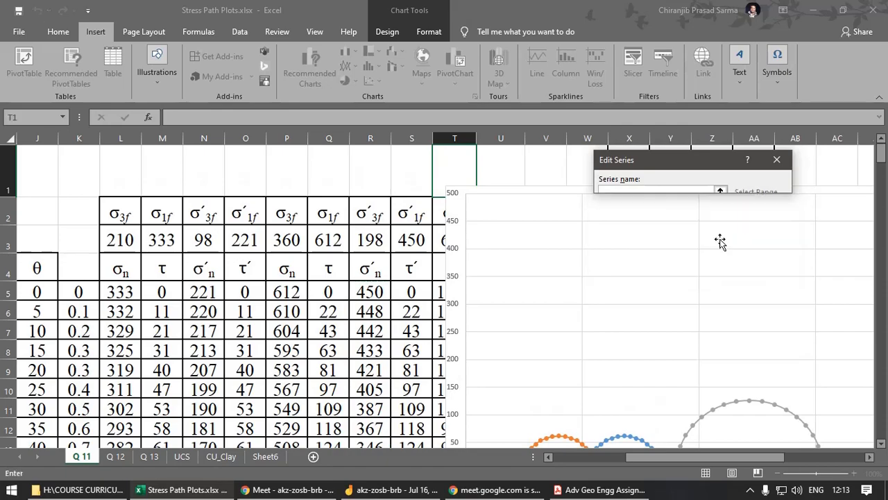
pyautogui.moveTo(412, 291); pyautogui.dragTo(412, 411)
pyautogui.scroll(3, 421, 345)
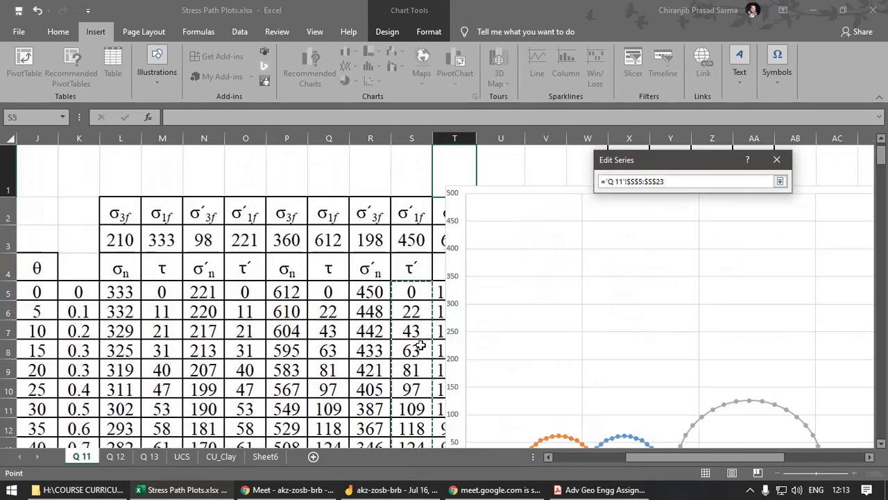
pyautogui.click(780, 181)
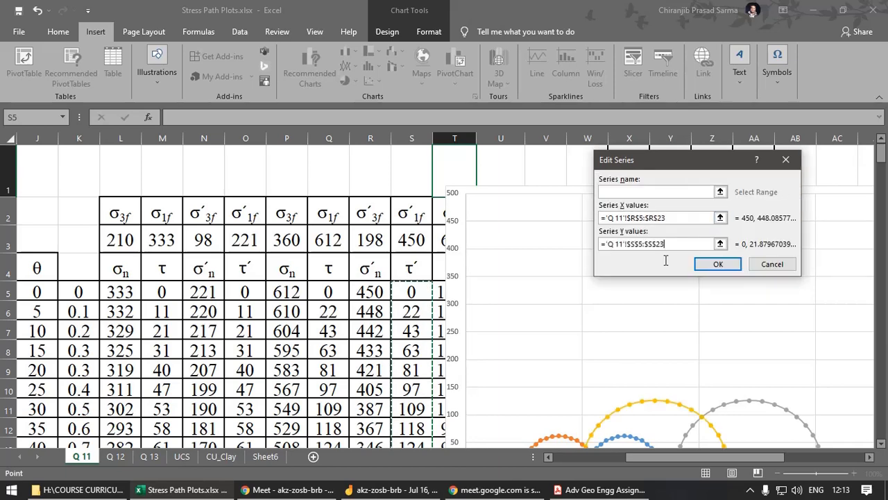
pyautogui.click(718, 265)
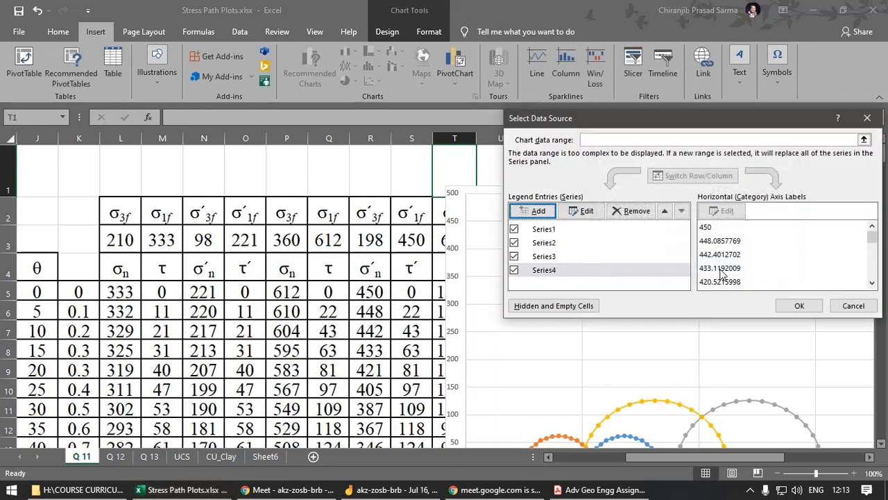
pyautogui.click(798, 306)
# Step: Shift the chart over the data table and examine the total and effective Mohr circles of the first two specimens
pyautogui.moveTo(514, 187); pyautogui.dragTo(225, 139)
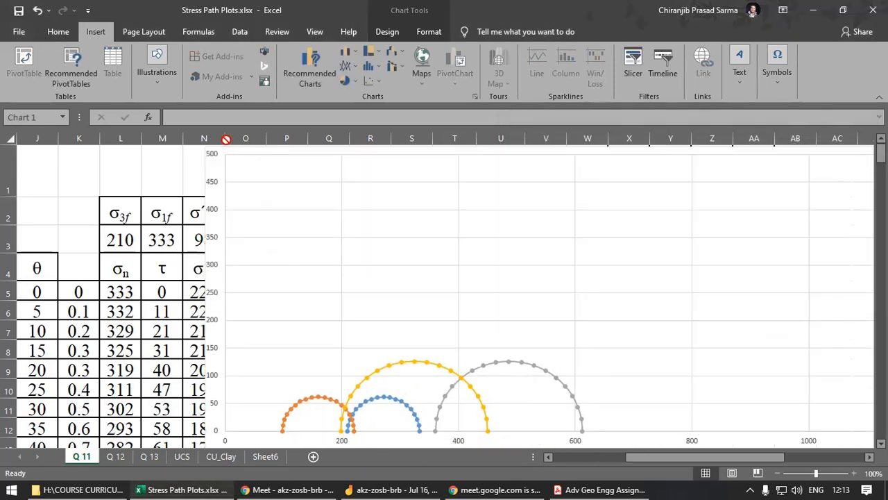
pyautogui.scroll(-1, 236, 178)
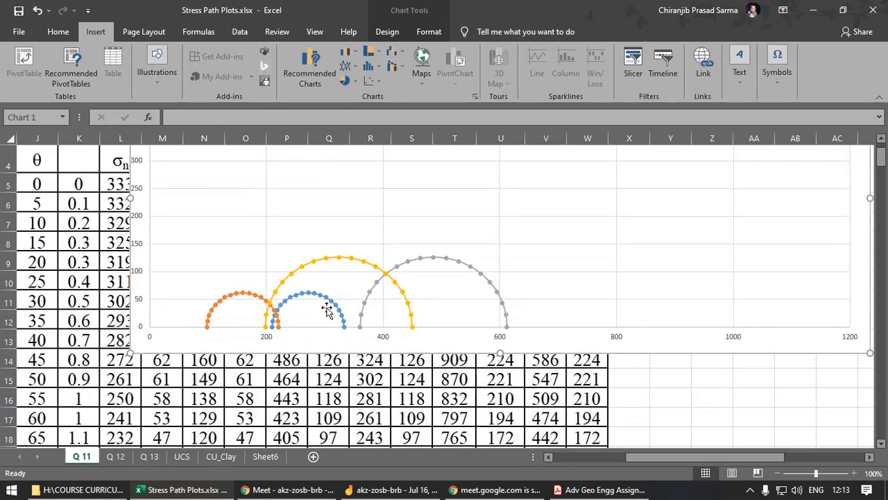
pyautogui.click(329, 304)
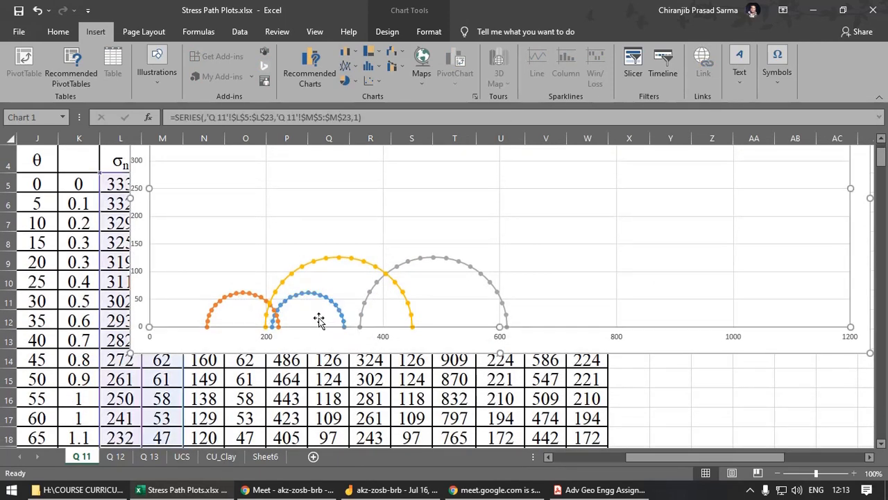
pyautogui.click(315, 317)
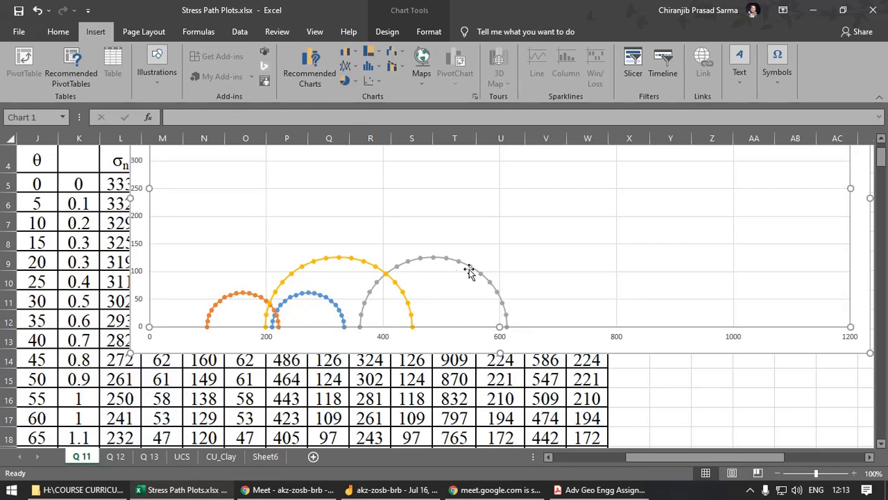
pyautogui.click(409, 309)
pyautogui.click(425, 241)
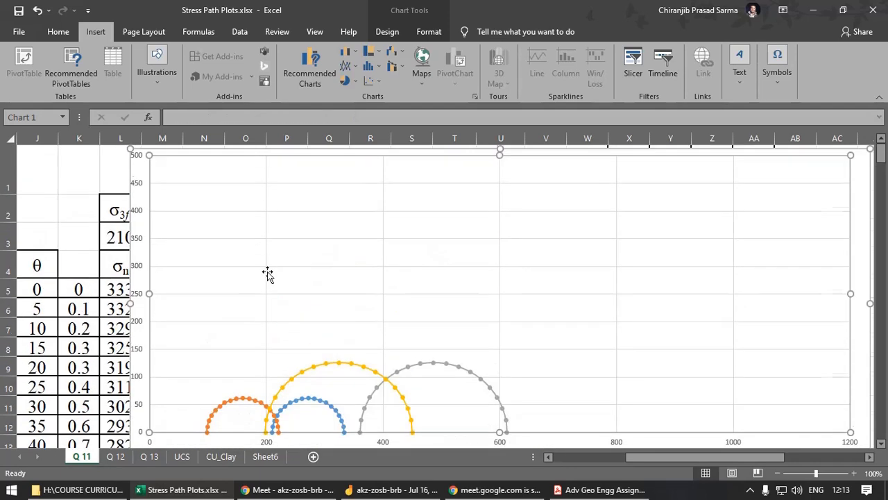
pyautogui.scroll(1, 268, 271)
# Step: Move the chart clear of the third specimen's columns and add a total-stress series with X values T5:T23
pyautogui.moveTo(140, 172); pyautogui.dragTo(678, 176)
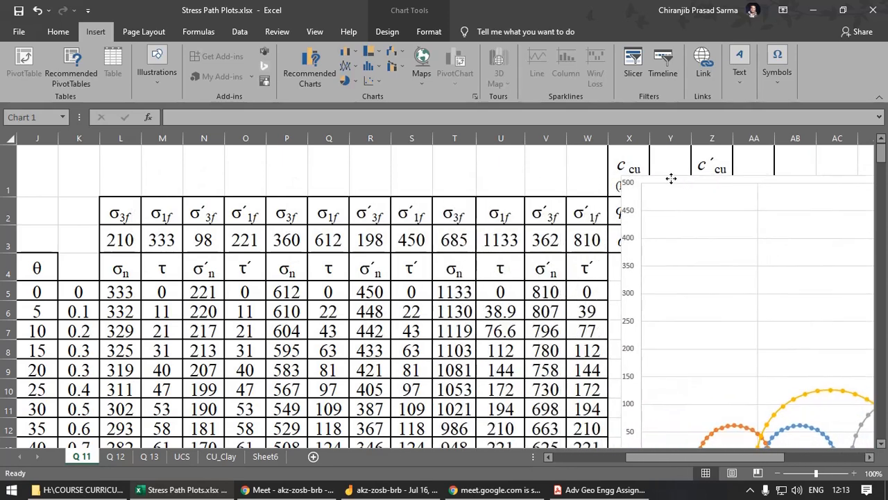
pyautogui.scroll(-1, 646, 238)
pyautogui.rightClick(634, 184)
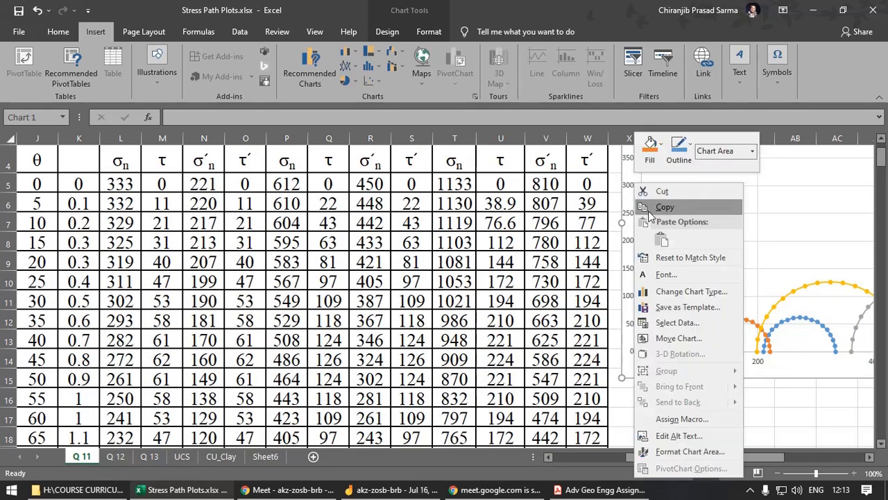
pyautogui.click(681, 321)
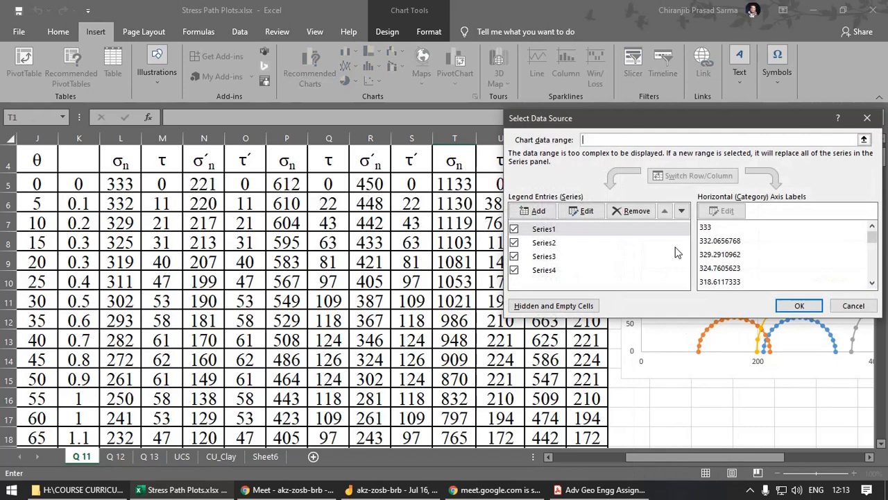
pyautogui.click(539, 212)
pyautogui.click(720, 219)
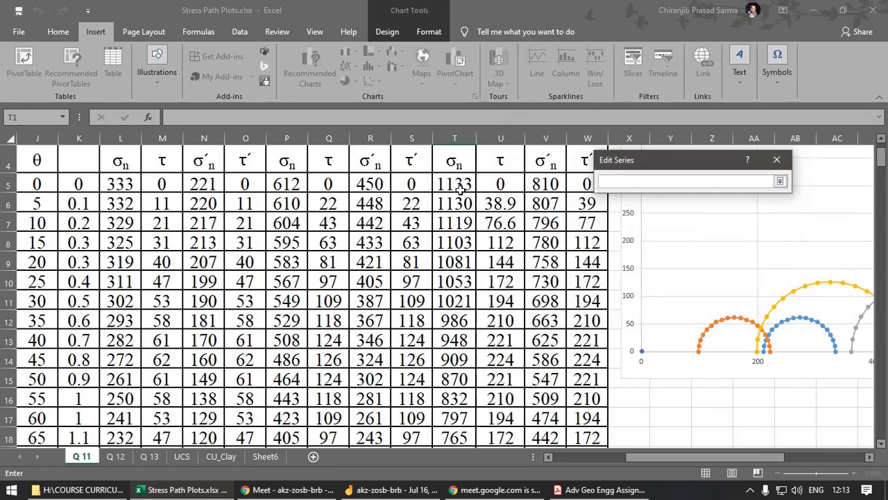
pyautogui.moveTo(456, 185); pyautogui.dragTo(469, 420)
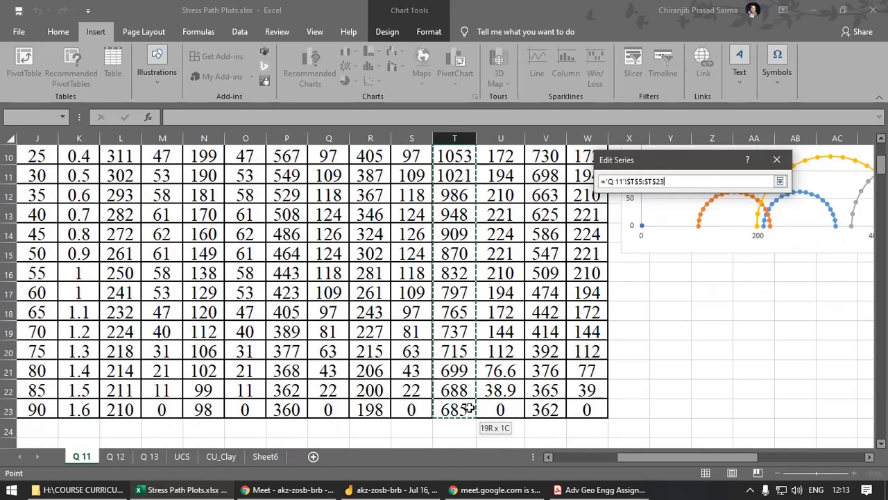
pyautogui.scroll(2, 670, 297)
pyautogui.click(780, 182)
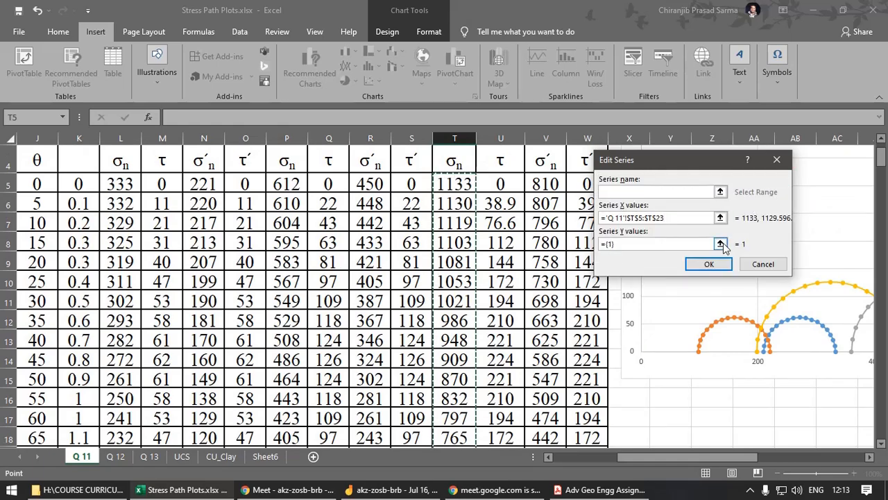
# Step: Set the third specimen's total-stress series Y values to U5:U23 and accept the series
pyautogui.click(719, 244)
pyautogui.moveTo(496, 182); pyautogui.dragTo(498, 430)
pyautogui.click(779, 181)
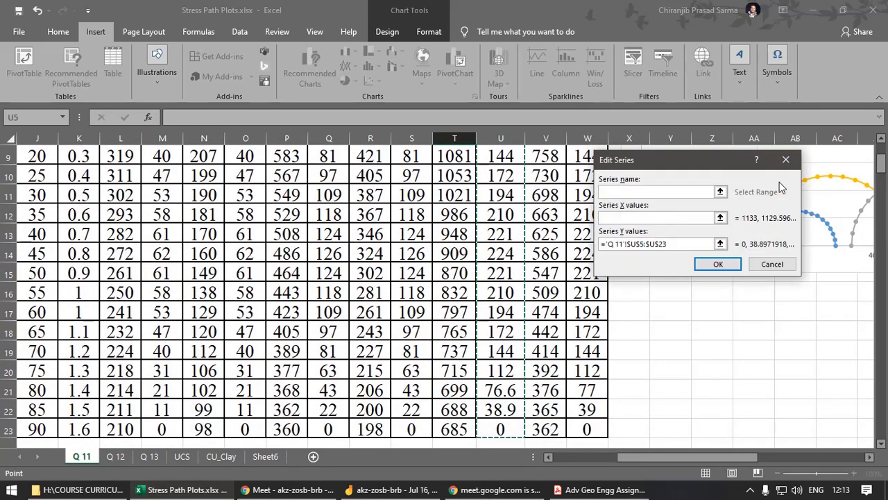
pyautogui.click(723, 267)
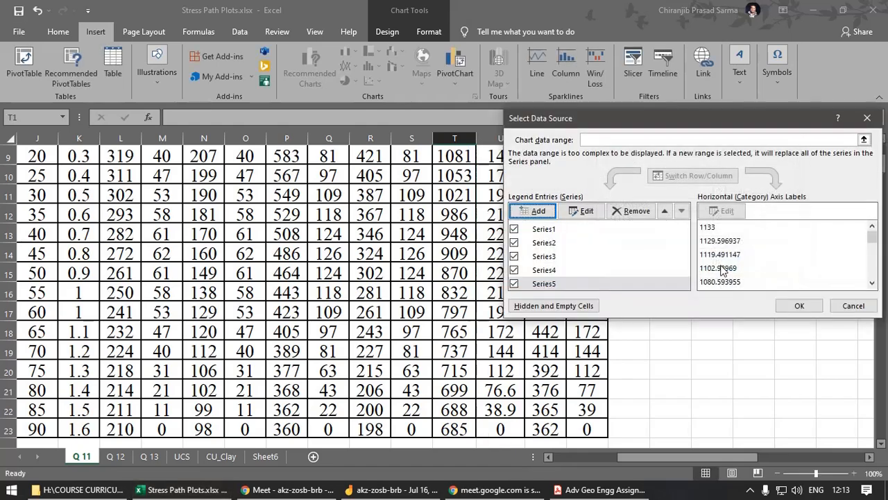
# Step: Add another series for the third specimen's effective stresses with X values V5:V23
pyautogui.click(534, 211)
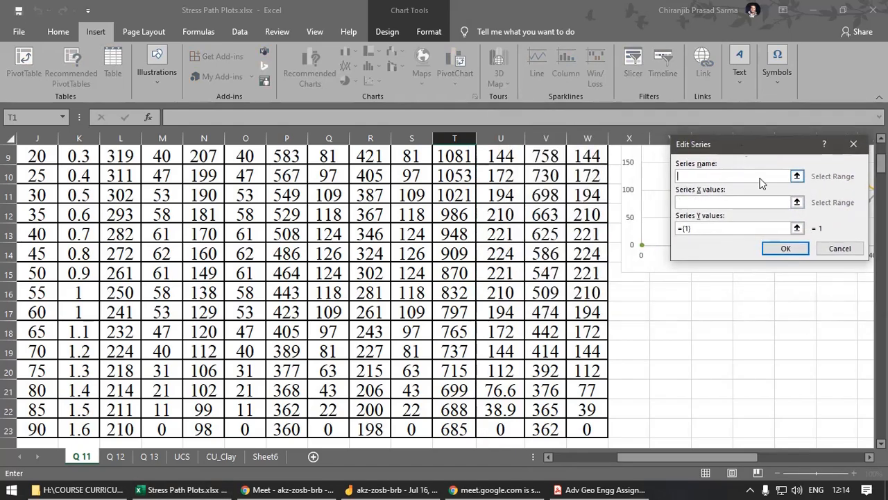
pyautogui.scroll(2, 621, 242)
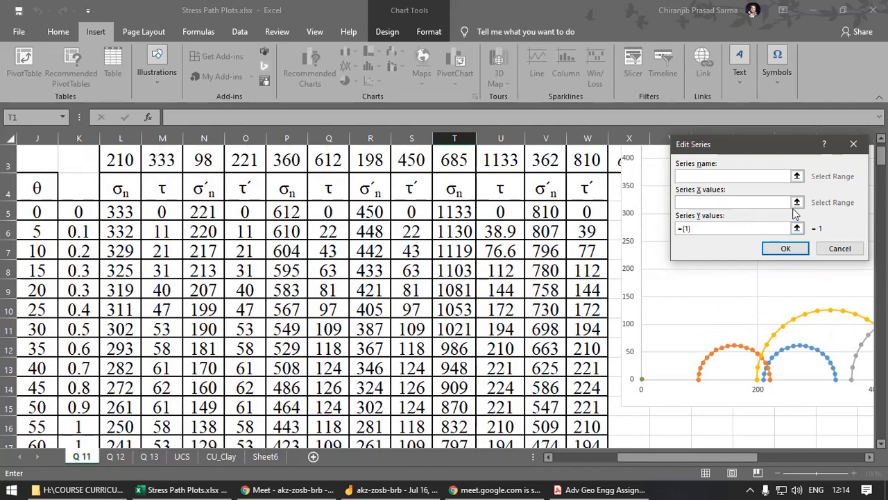
pyautogui.click(797, 202)
pyautogui.moveTo(558, 211); pyautogui.dragTo(554, 413)
pyautogui.scroll(3, 687, 360)
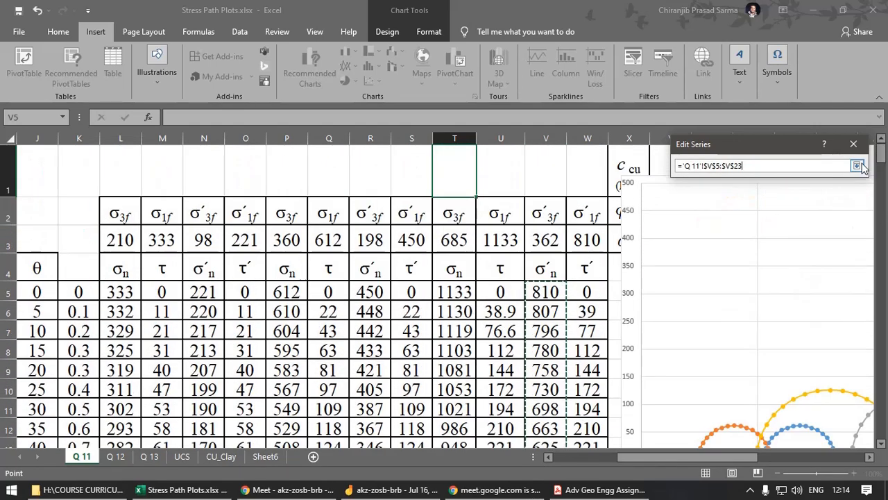
pyautogui.click(858, 165)
# Step: Set the third specimen's effective-stress series Y values to W5:W23 and accept the chart data changes
pyautogui.click(851, 204)
pyautogui.moveTo(583, 283); pyautogui.dragTo(588, 412)
pyautogui.click(857, 166)
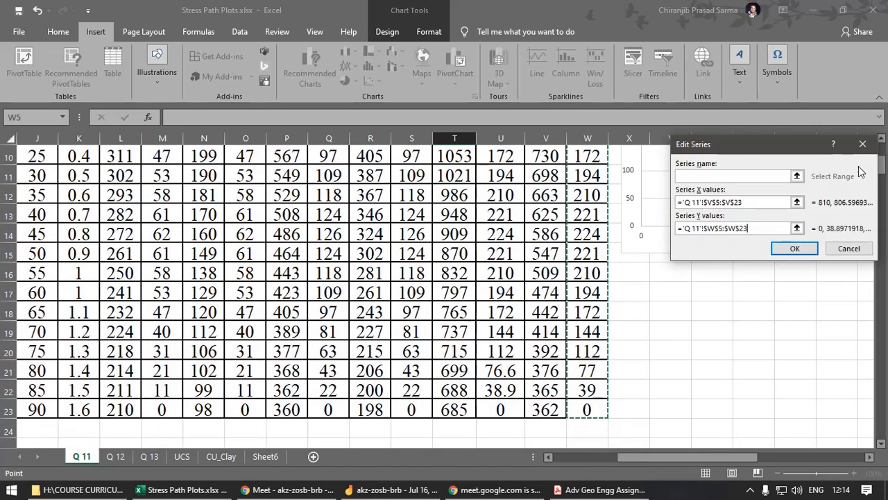
pyautogui.click(791, 250)
pyautogui.click(800, 305)
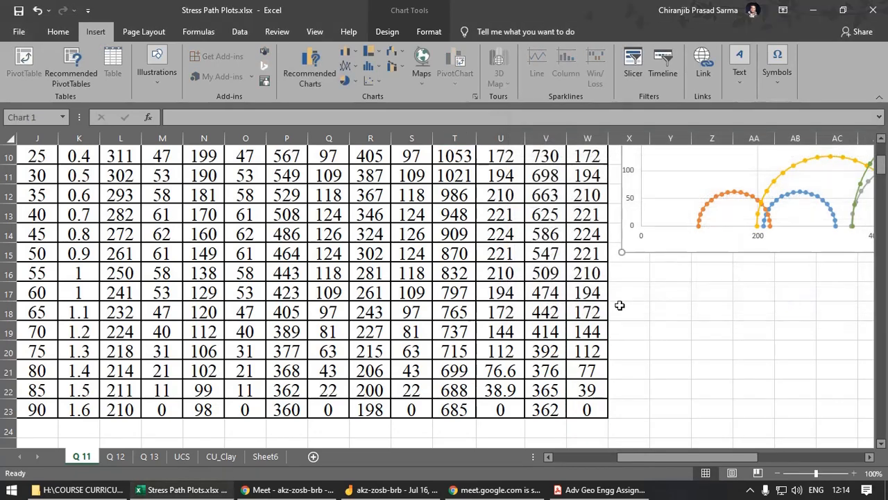
# Step: Move the chart back over the data table so that all the Mohr circles can be viewed
pyautogui.scroll(3, 620, 303)
pyautogui.moveTo(634, 202); pyautogui.dragTo(112, 170)
pyautogui.scroll(-2, 317, 308)
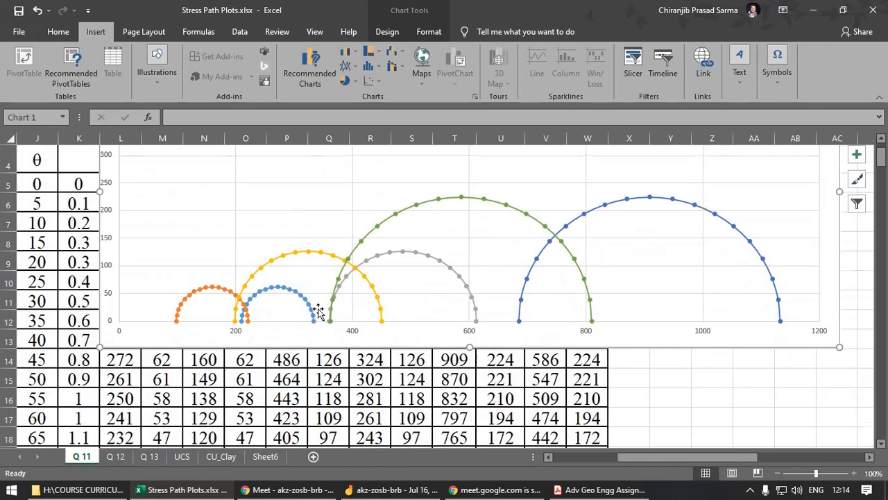
pyautogui.scroll(2, 324, 308)
# Step: Move the chart from sheet Q 11 to its own new chart sheet
pyautogui.rightClick(107, 250)
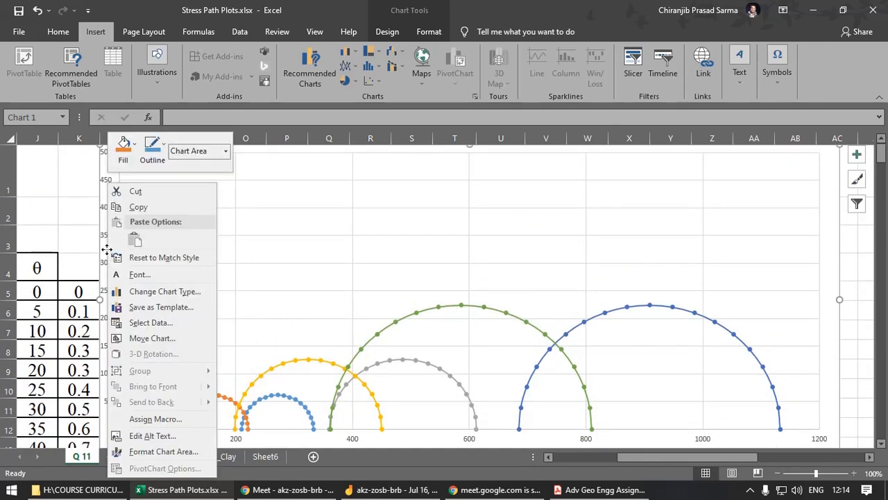
pyautogui.click(152, 339)
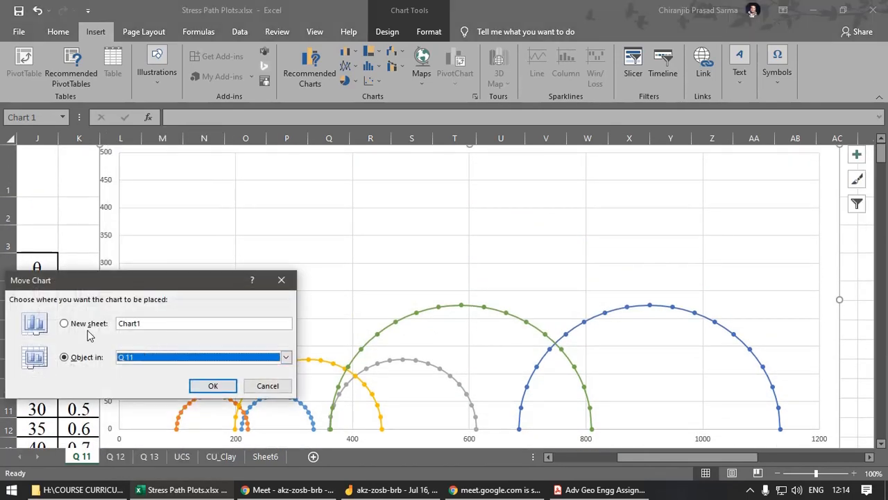
pyautogui.click(74, 328)
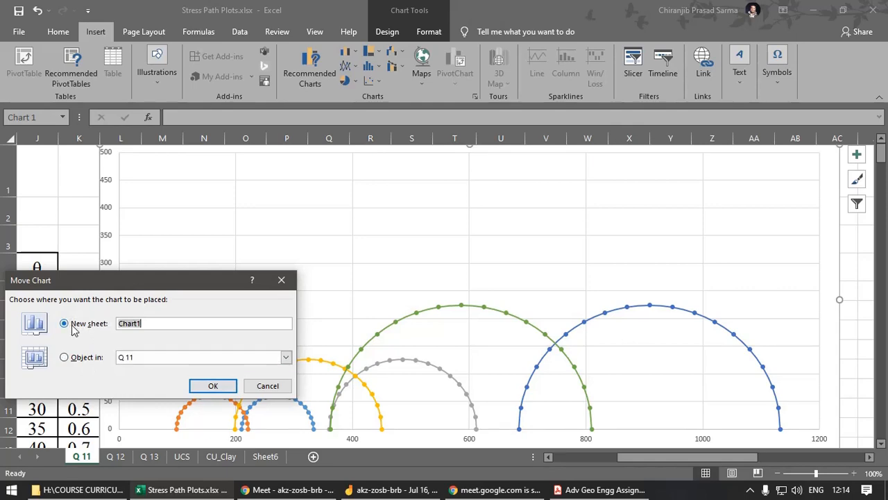
pyautogui.click(213, 385)
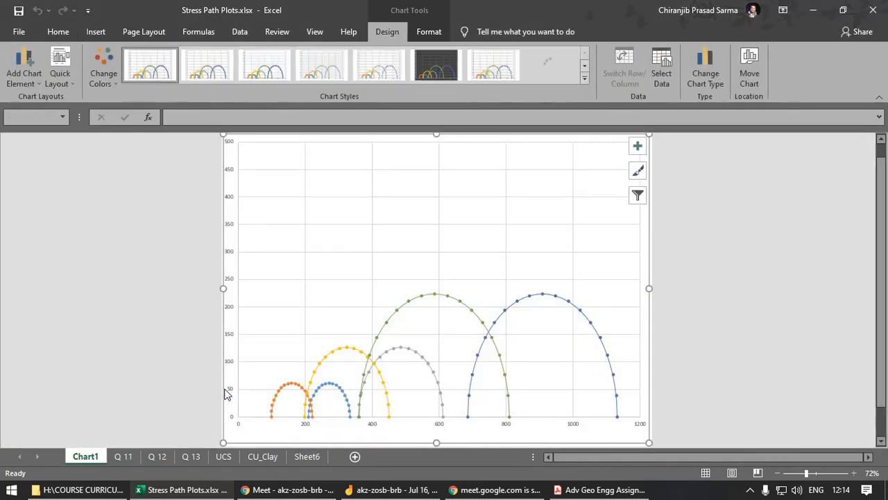
pyautogui.click(113, 318)
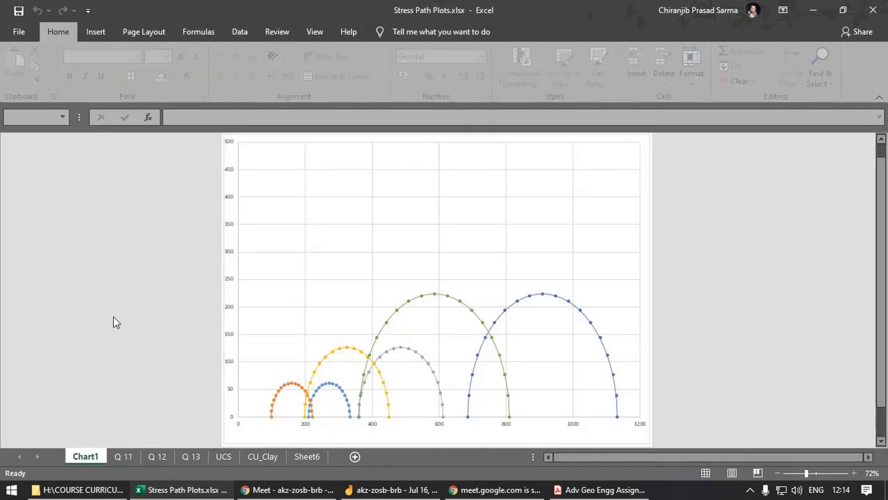
# Step: Shrink the plot area's height from its lower edge so the Mohr curves look circular on the chart sheet
pyautogui.click(547, 217)
pyautogui.click(436, 442)
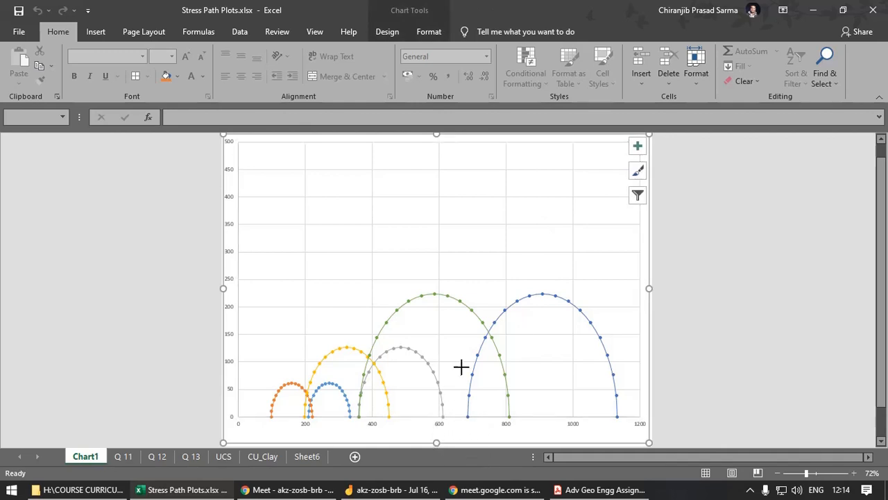
pyautogui.click(430, 420)
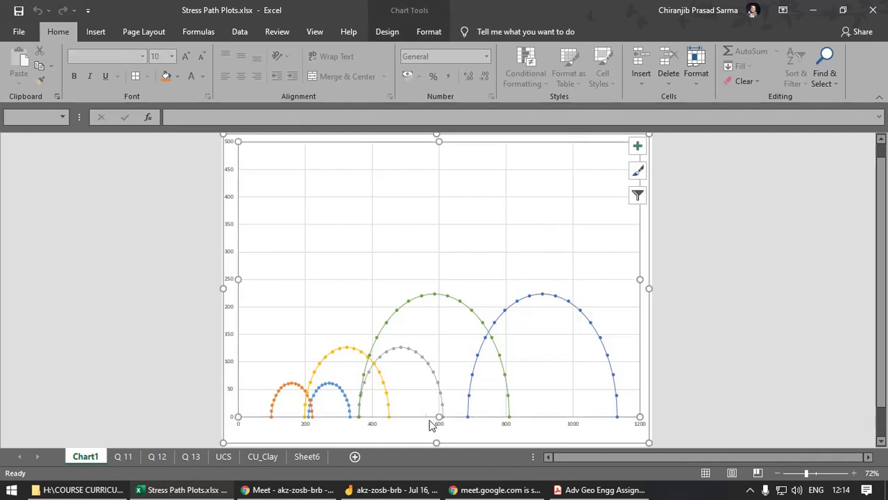
pyautogui.moveTo(441, 416); pyautogui.dragTo(468, 340)
pyautogui.click(458, 377)
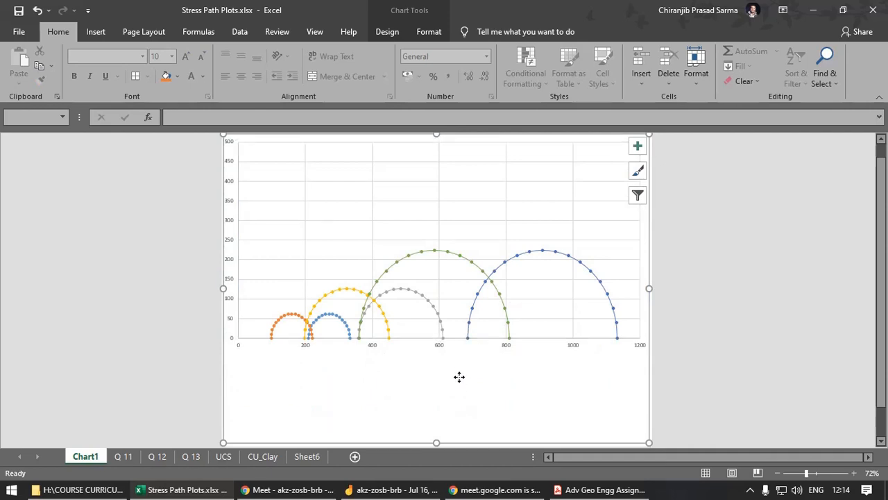
# Step: Move the plot area lower on the chart sheet and shrink its height slightly so the Mohr curves look circular
pyautogui.moveTo(469, 178); pyautogui.dragTo(466, 213)
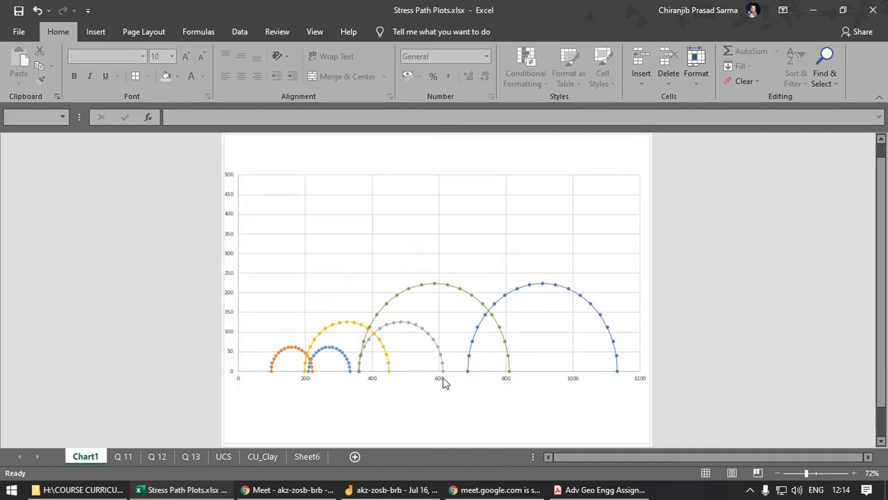
pyautogui.moveTo(438, 372); pyautogui.dragTo(449, 349)
pyautogui.click(660, 355)
pyautogui.click(462, 308)
pyautogui.click(768, 345)
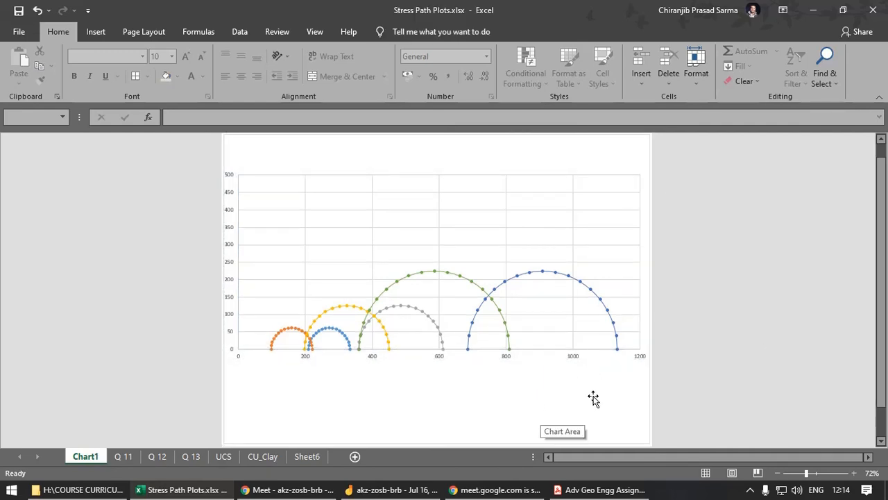
# Step: Examine each specimen's effective and total stress Mohr circle series in the chart
pyautogui.click(288, 338)
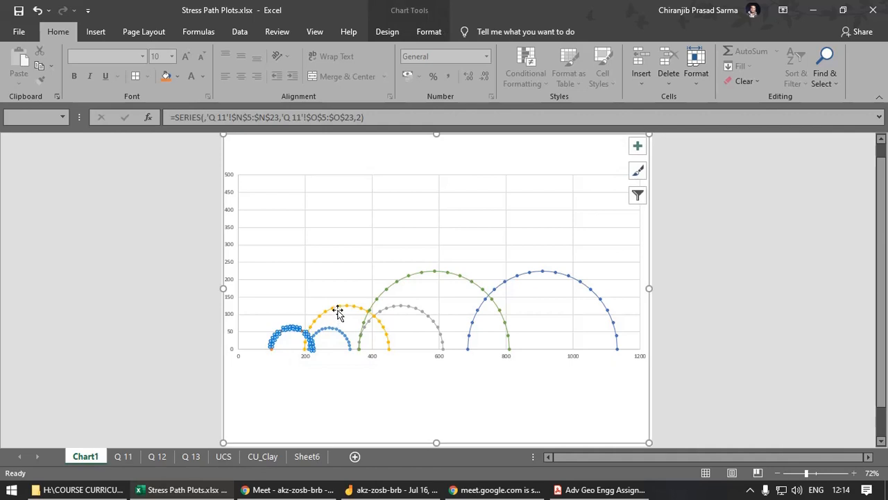
pyautogui.click(337, 312)
pyautogui.click(424, 277)
pyautogui.click(483, 400)
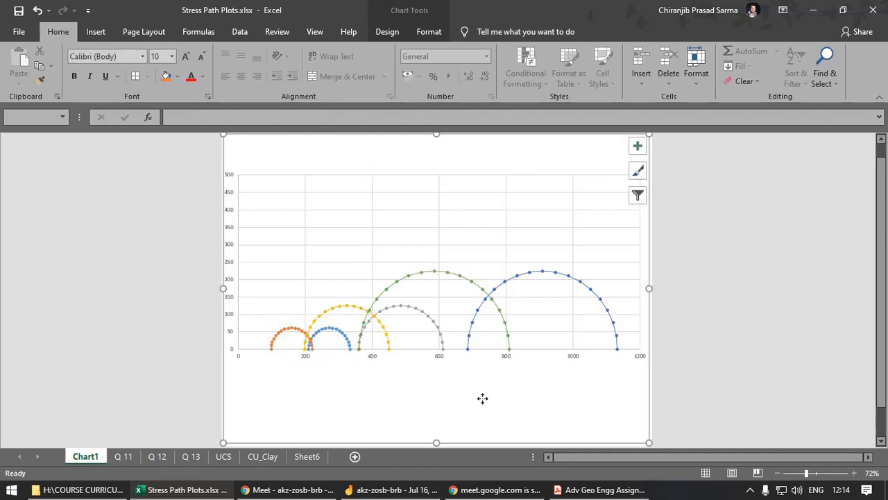
pyautogui.click(333, 336)
pyautogui.click(427, 316)
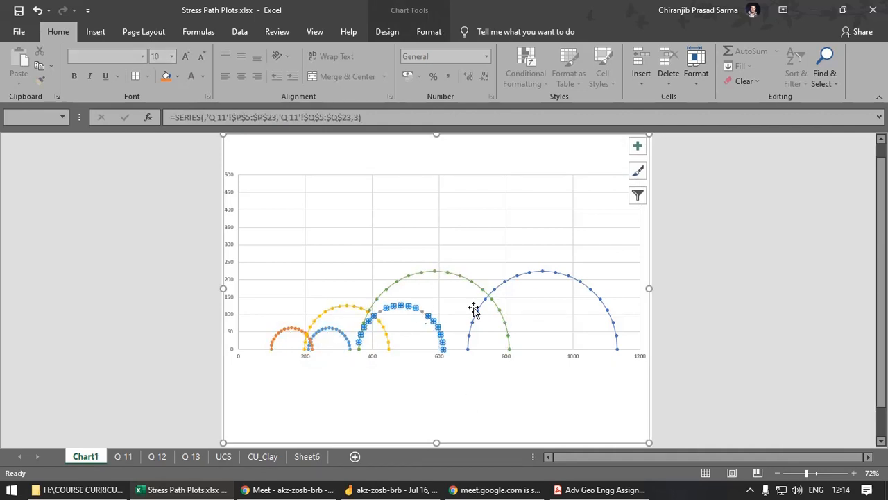
pyautogui.click(531, 281)
pyautogui.click(549, 406)
pyautogui.click(739, 311)
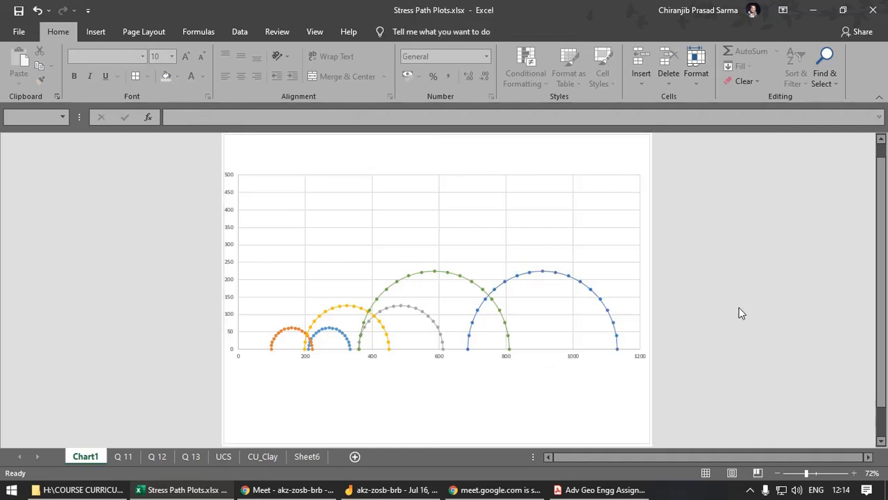
# Step: Return to sheet Q 11 and review the cohesion, friction angle, normal stress and shear stress headings in X1:Y3
pyautogui.click(118, 458)
pyautogui.click(675, 295)
pyautogui.click(634, 192)
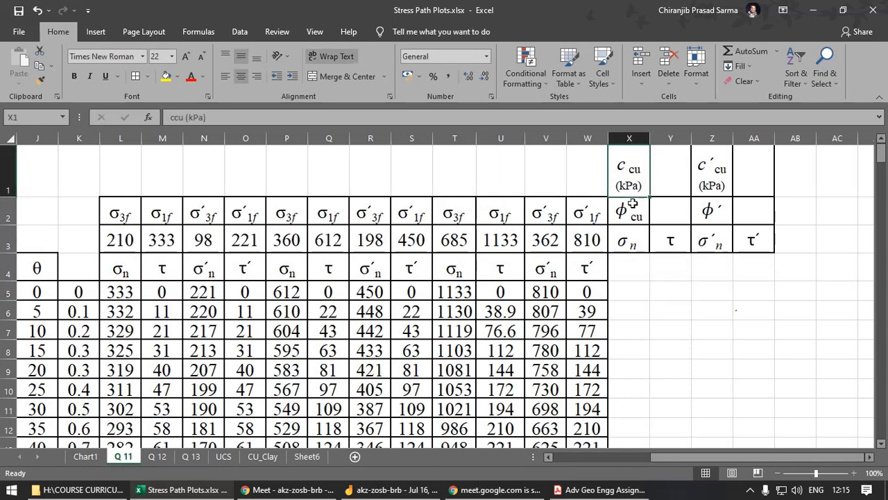
pyautogui.click(662, 303)
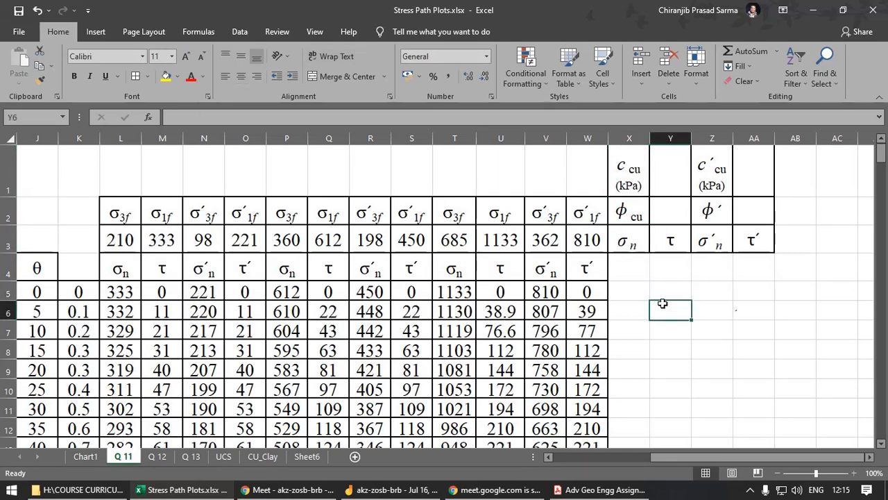
pyautogui.click(630, 246)
pyautogui.click(669, 246)
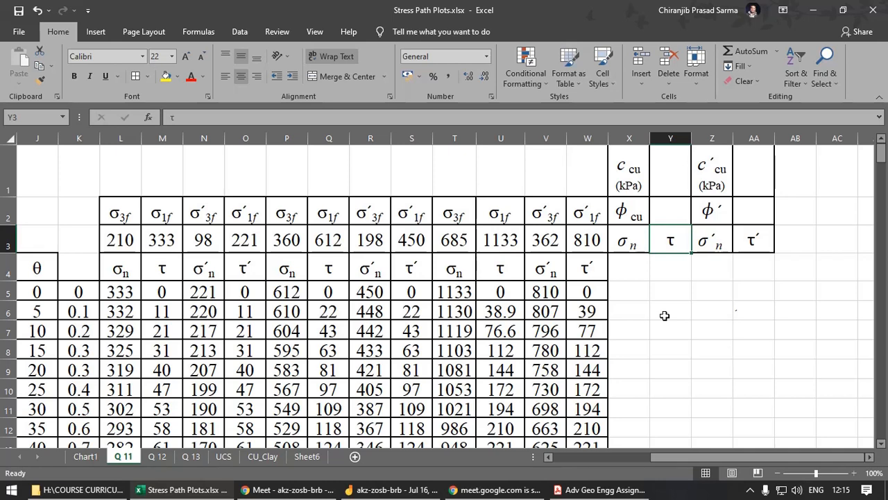
# Step: Enter 0 in X5 and 50 in X6 as the first two normal stress values for the failure envelope
pyautogui.click(634, 283)
pyautogui.scroll(-1, 652, 305)
pyautogui.scroll(1, 667, 327)
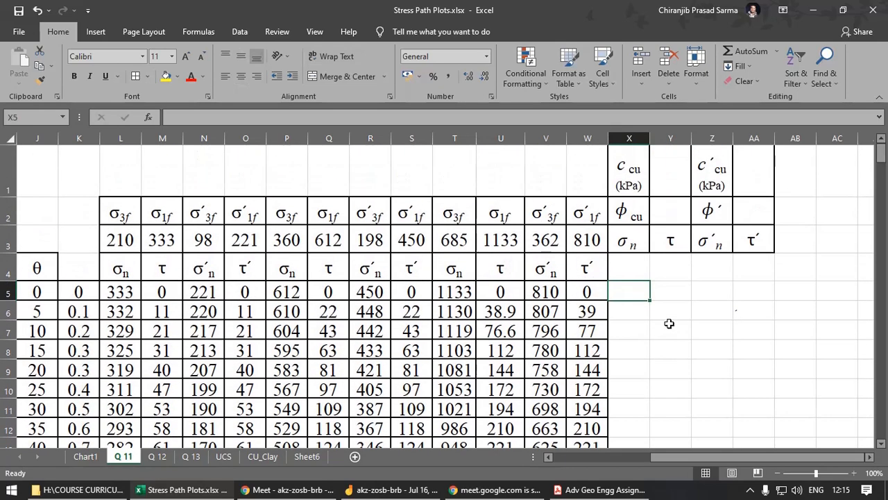
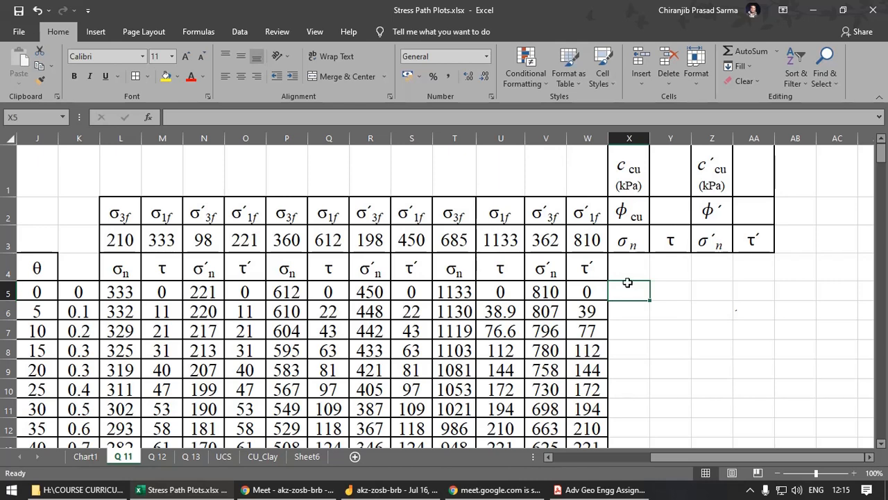
pyautogui.scroll(-3, 485, 340)
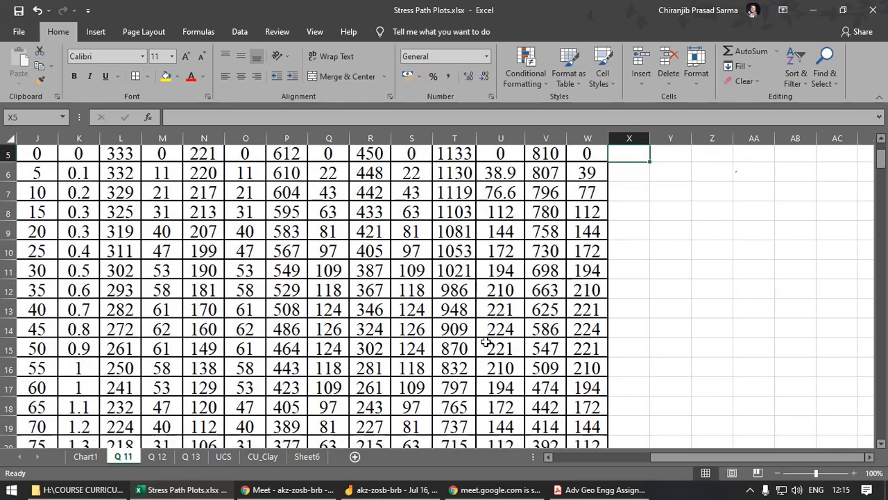
pyautogui.scroll(3, 469, 394)
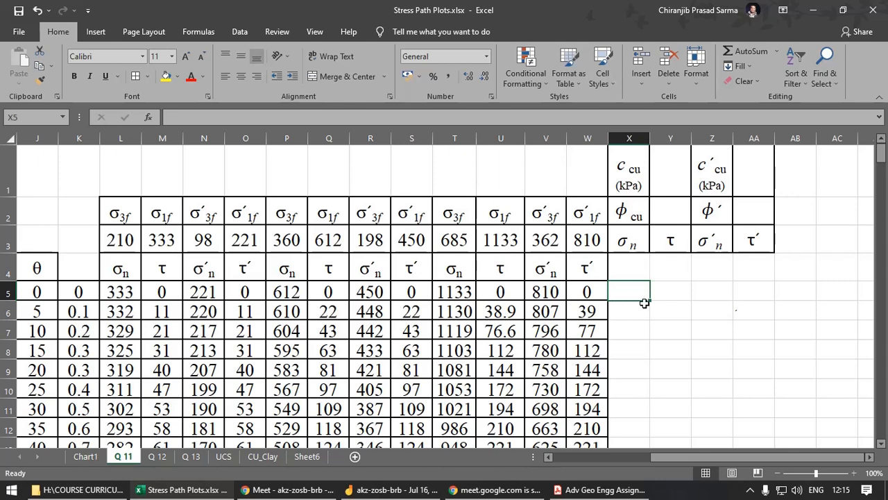
pyautogui.write('0')
pyautogui.press('Return')
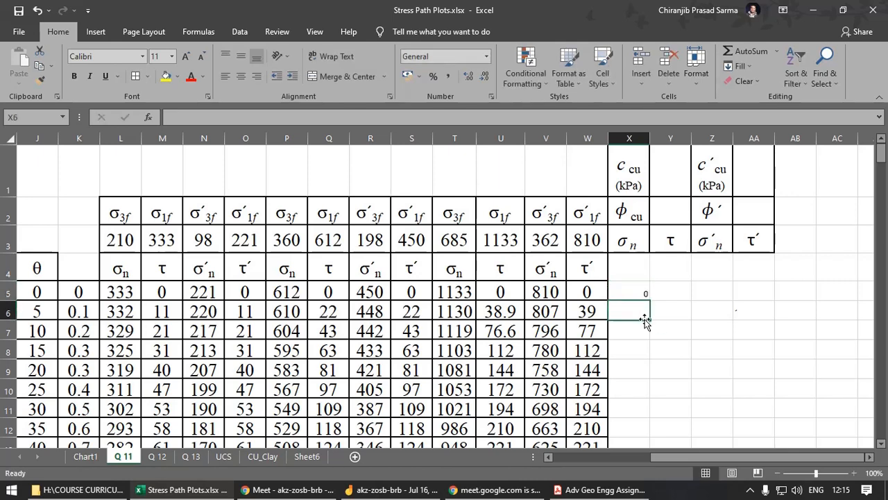
pyautogui.write('50')
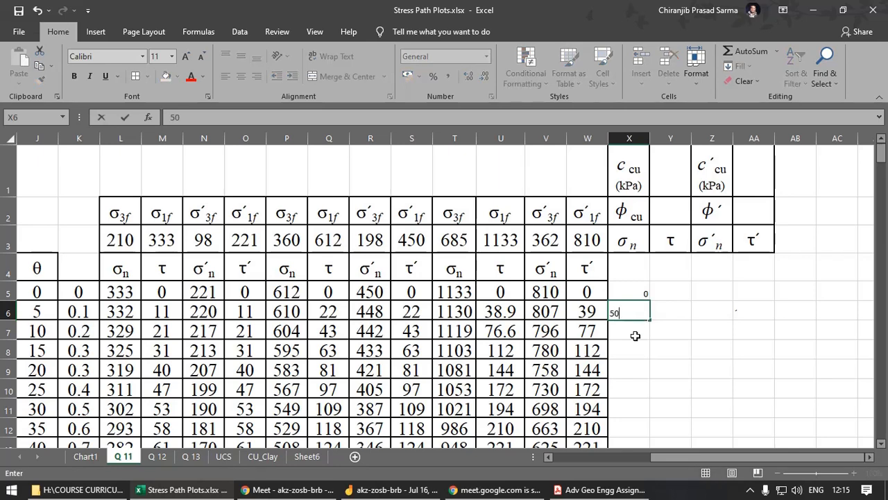
# Step: Copy the cell formatting of W5 onto the normal stress values in X5 and X6
pyautogui.moveTo(634, 294); pyautogui.dragTo(634, 316)
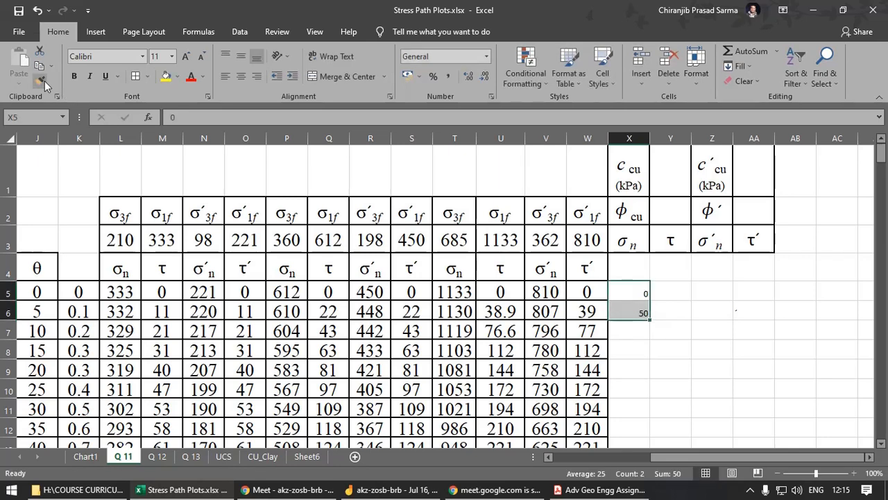
pyautogui.click(574, 293)
pyautogui.click(40, 79)
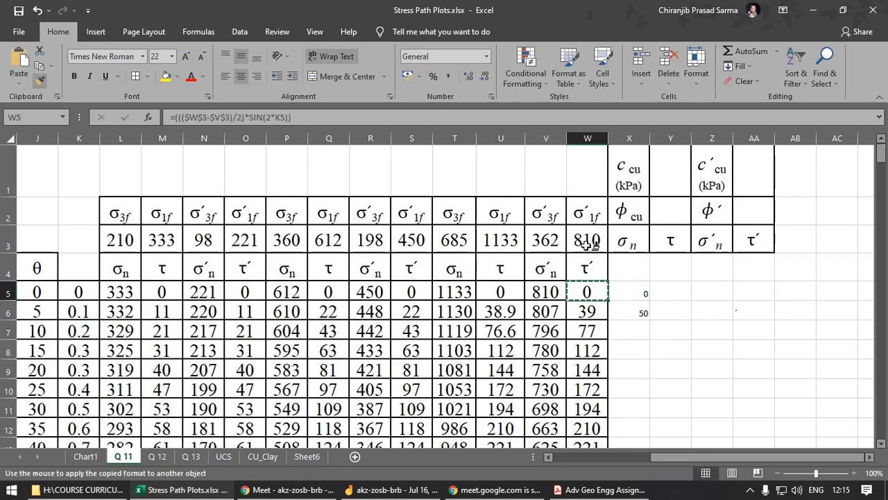
pyautogui.click(631, 294)
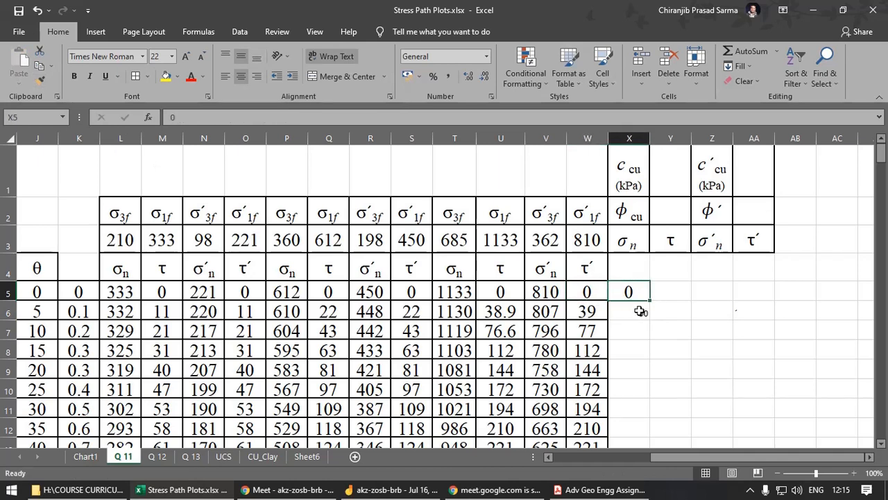
pyautogui.click(40, 78)
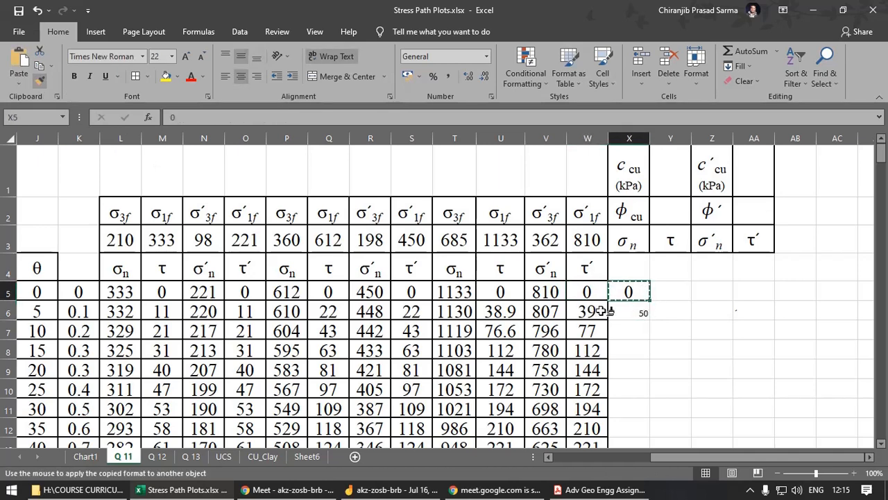
pyautogui.click(629, 313)
pyautogui.click(656, 343)
# Step: Extend the normal stress series in steps of 50 down to 1400 in X33 and widen column X to fit the values
pyautogui.moveTo(636, 291)
pyautogui.mouseDown()
pyautogui.moveTo(656, 351)
pyautogui.moveTo(666, 455)
pyautogui.moveTo(668, 382)
pyautogui.moveTo(662, 456)
pyautogui.moveTo(662, 421)
pyautogui.mouseUp()
pyautogui.scroll(1, 671, 340)
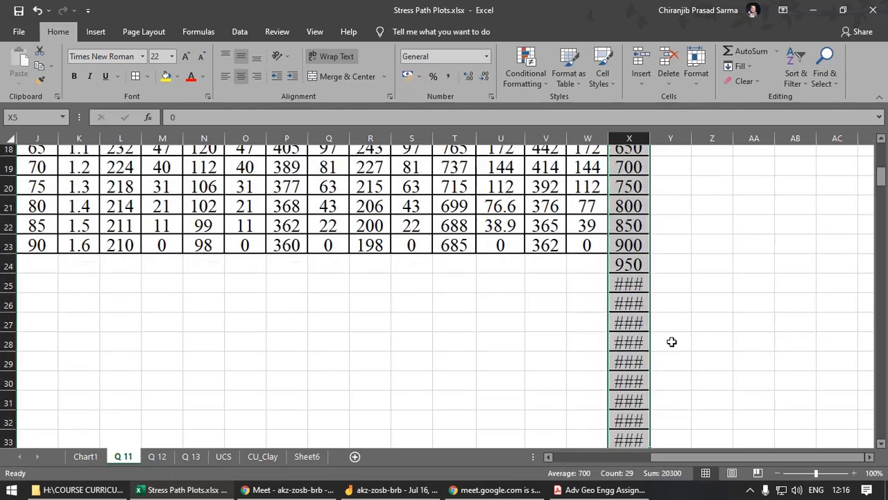
pyautogui.moveTo(651, 135); pyautogui.dragTo(659, 133)
pyautogui.click(719, 292)
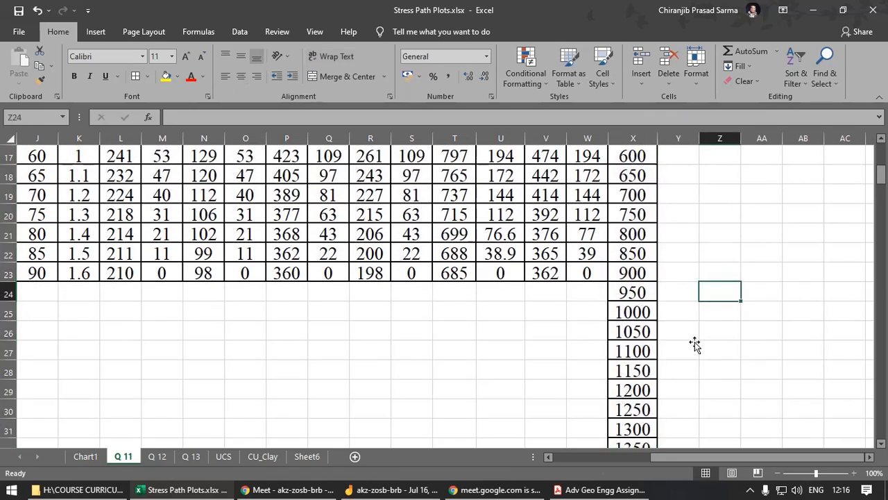
pyautogui.scroll(5, 687, 350)
pyautogui.moveTo(635, 292); pyautogui.dragTo(645, 438)
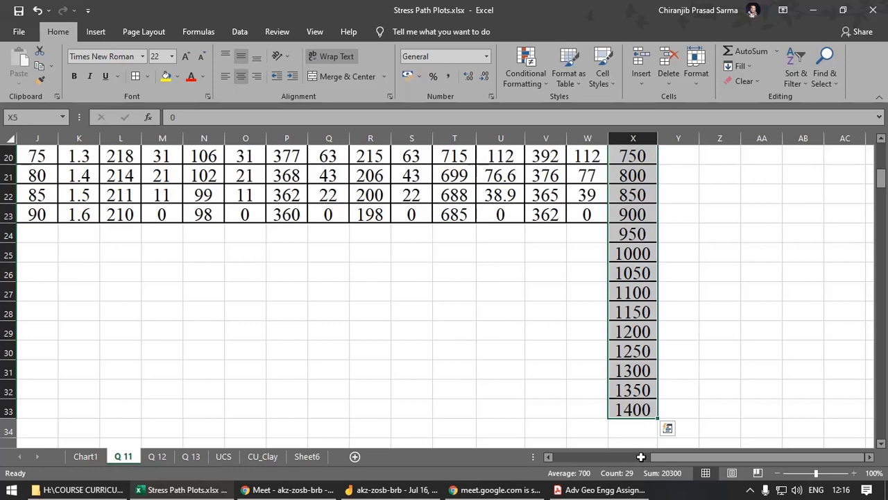
pyautogui.click(633, 273)
pyautogui.scroll(6, 713, 297)
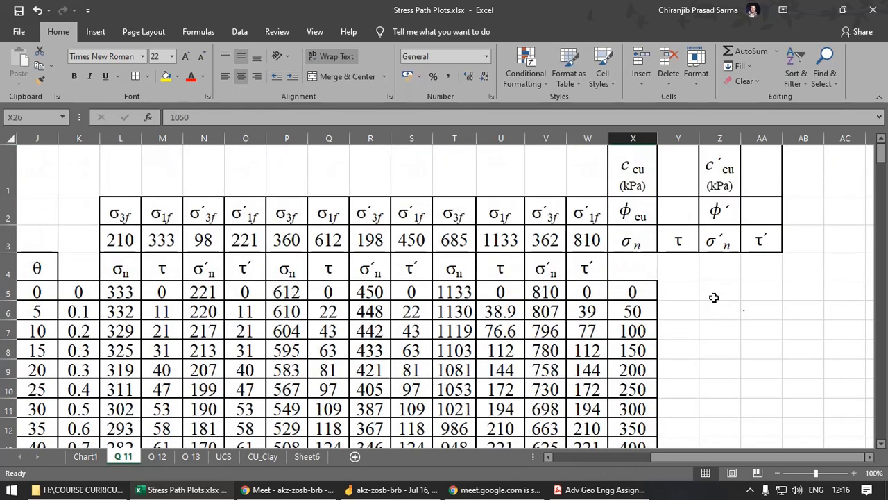
# Step: Switch to Google Jamboard and handwrite the underlined strength equation τ = c + σn tan φ below the existing formulas
pyautogui.click(686, 291)
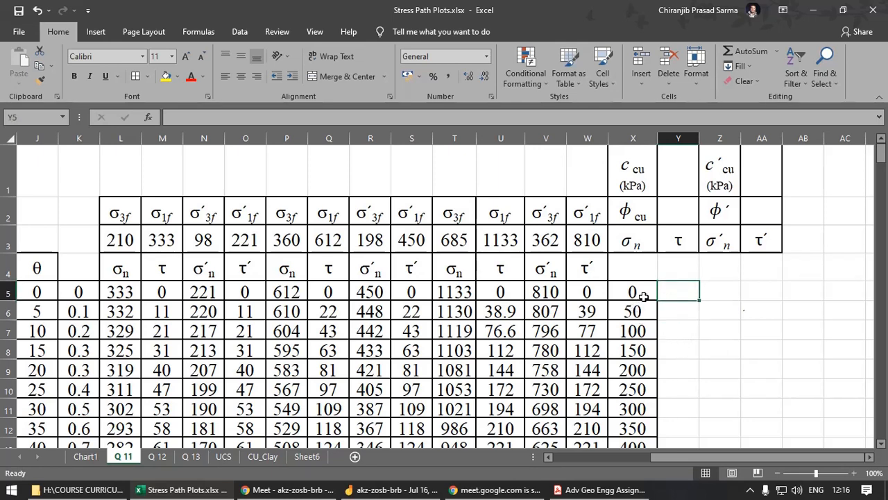
pyautogui.click(396, 489)
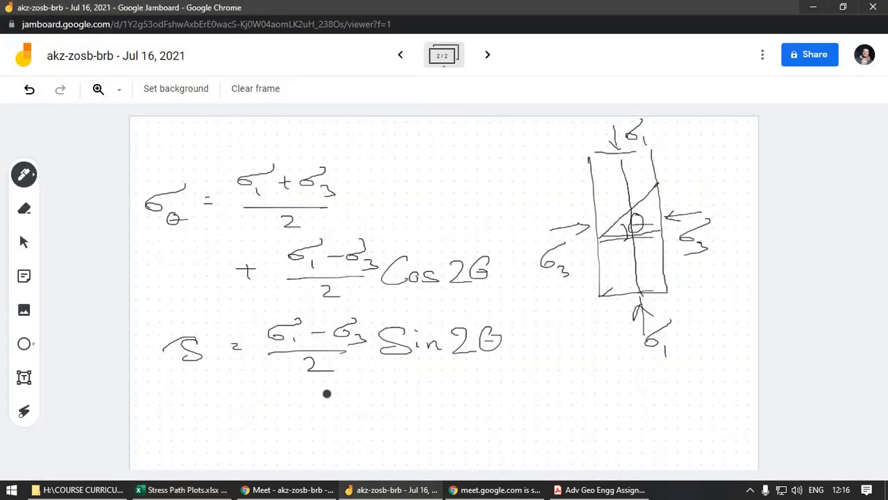
pyautogui.moveTo(199, 424)
pyautogui.mouseDown()
pyautogui.moveTo(226, 404)
pyautogui.moveTo(221, 432)
pyautogui.moveTo(272, 420)
pyautogui.moveTo(347, 424)
pyautogui.mouseUp()
pyautogui.moveTo(336, 417); pyautogui.dragTo(354, 415)
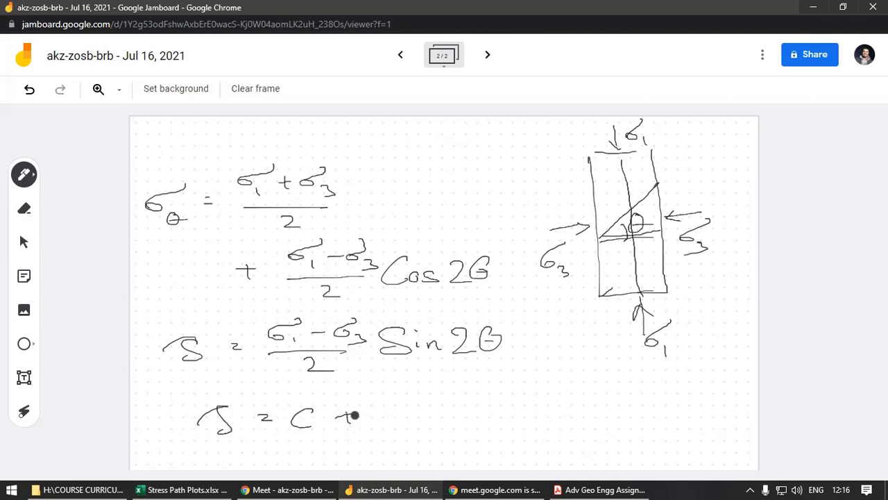
pyautogui.moveTo(407, 399)
pyautogui.mouseDown()
pyautogui.moveTo(401, 414)
pyautogui.moveTo(412, 425)
pyautogui.mouseUp()
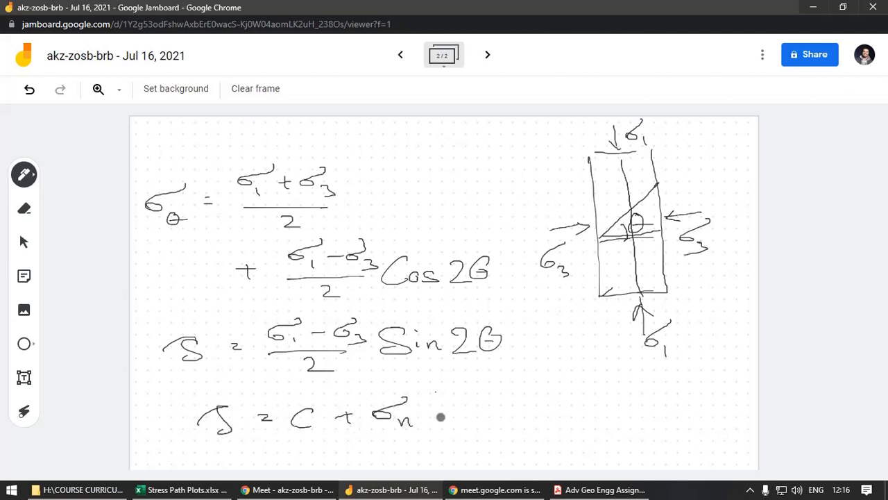
pyautogui.moveTo(437, 392); pyautogui.dragTo(439, 419)
pyautogui.moveTo(418, 401)
pyautogui.mouseDown()
pyautogui.moveTo(495, 415)
pyautogui.moveTo(515, 391)
pyautogui.mouseUp()
pyautogui.moveTo(529, 384); pyautogui.dragTo(506, 415)
pyautogui.moveTo(220, 448); pyautogui.dragTo(510, 423)
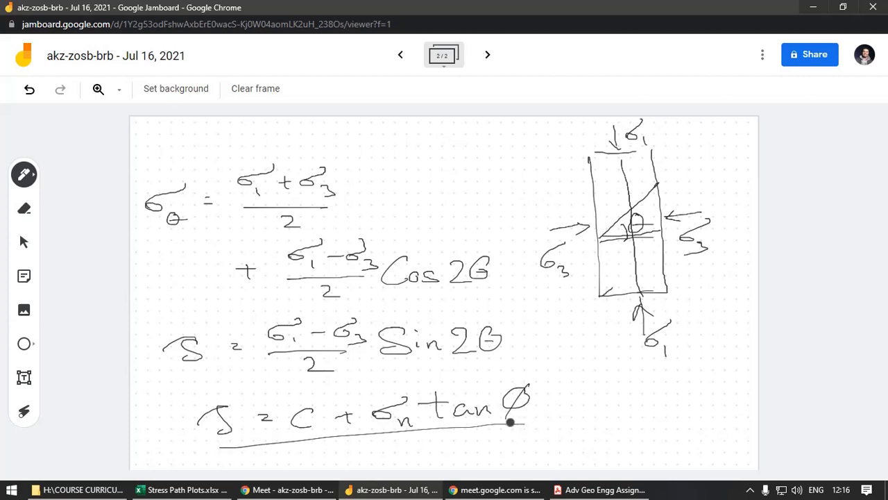
# Step: Switch back to Excel and enter trial strength parameters: 0 for c cu in Y1 and 30 for φ cu in Y2
pyautogui.click(183, 489)
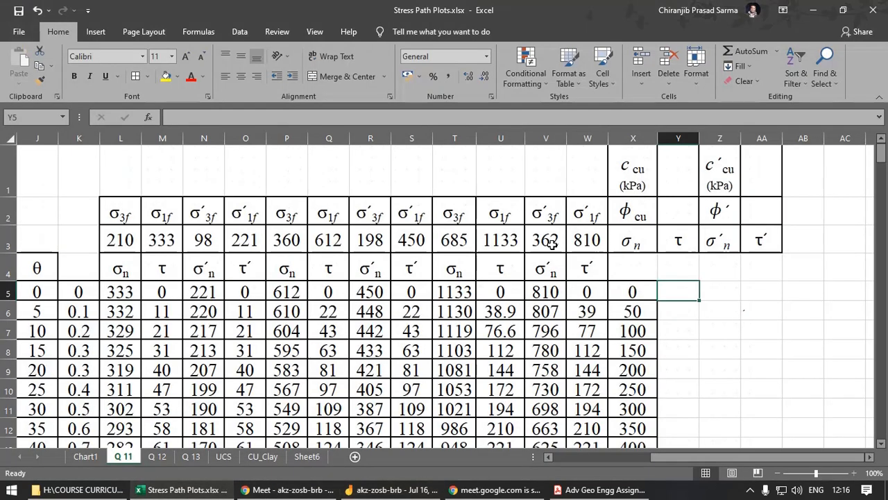
pyautogui.click(654, 179)
pyautogui.click(671, 194)
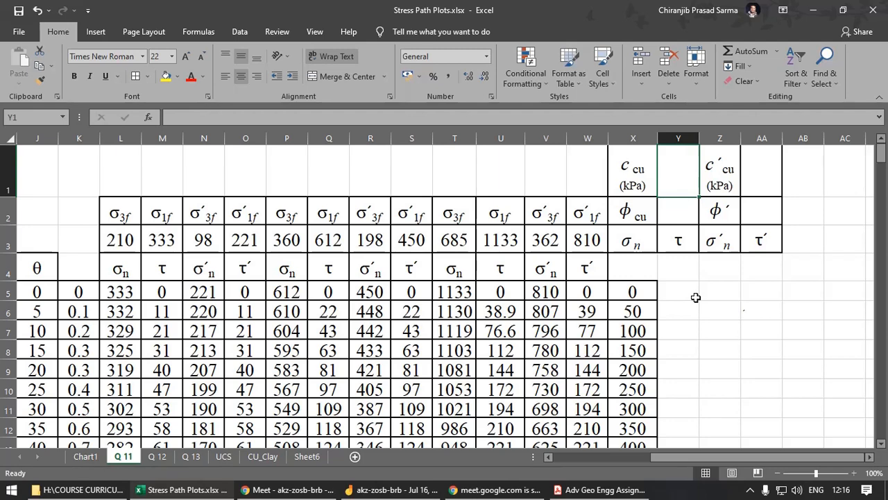
pyautogui.write('0')
pyautogui.press('Return')
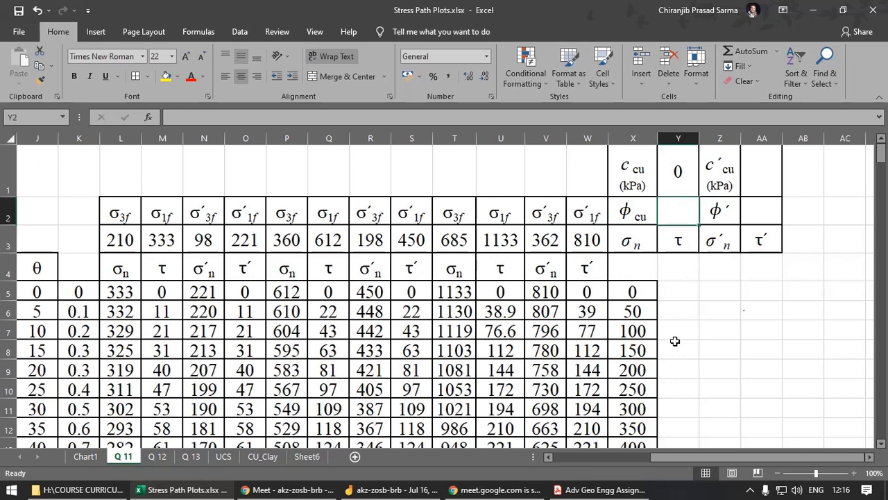
pyautogui.write('30')
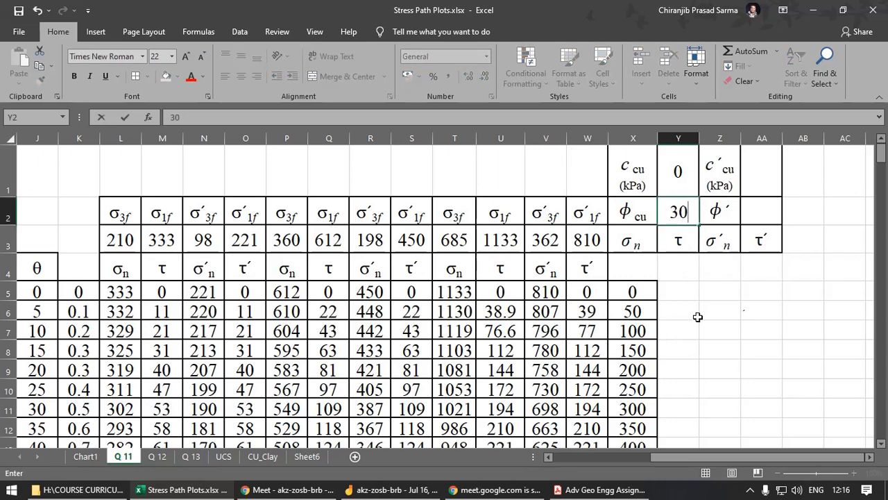
pyautogui.click(696, 316)
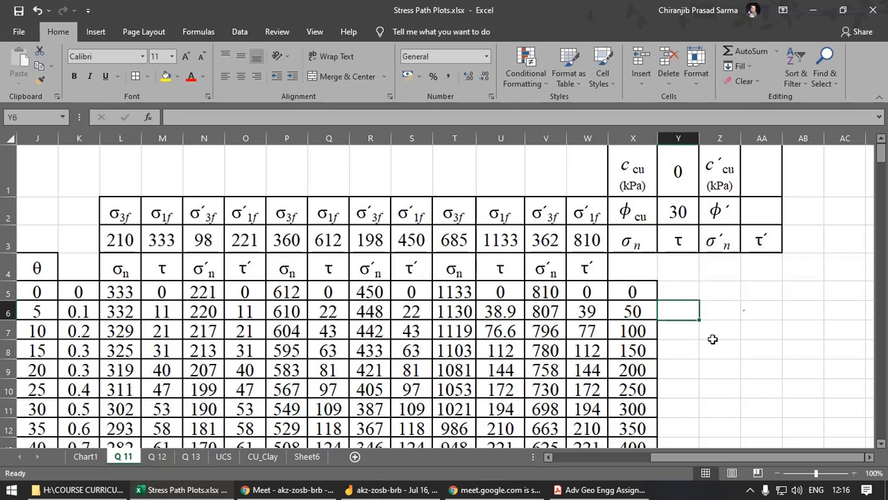
pyautogui.click(638, 171)
pyautogui.click(646, 215)
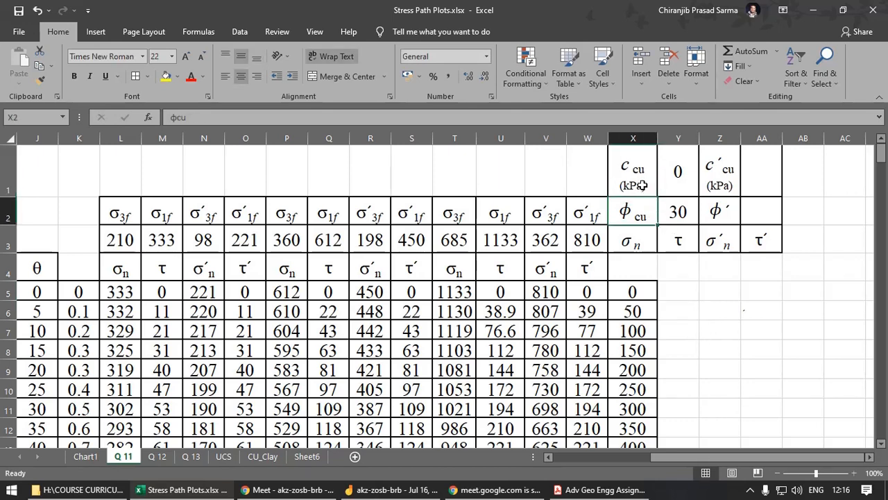
pyautogui.scroll(-1, 472, 330)
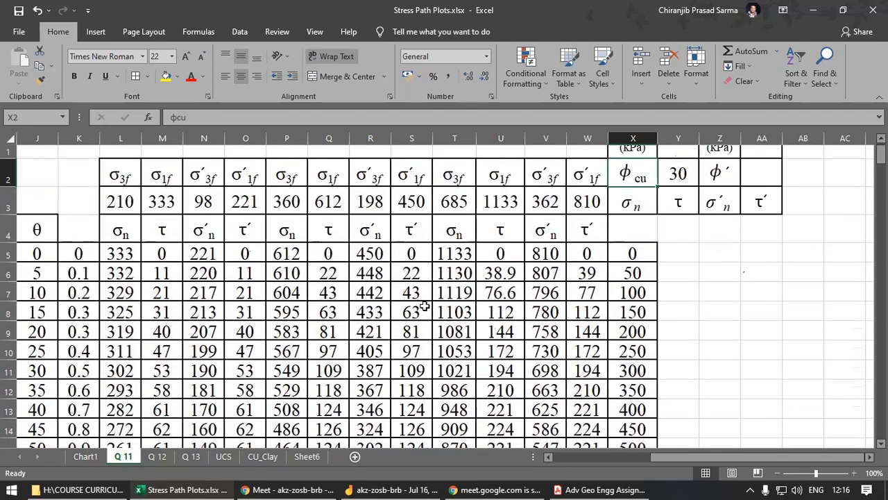
pyautogui.scroll(1, 209, 312)
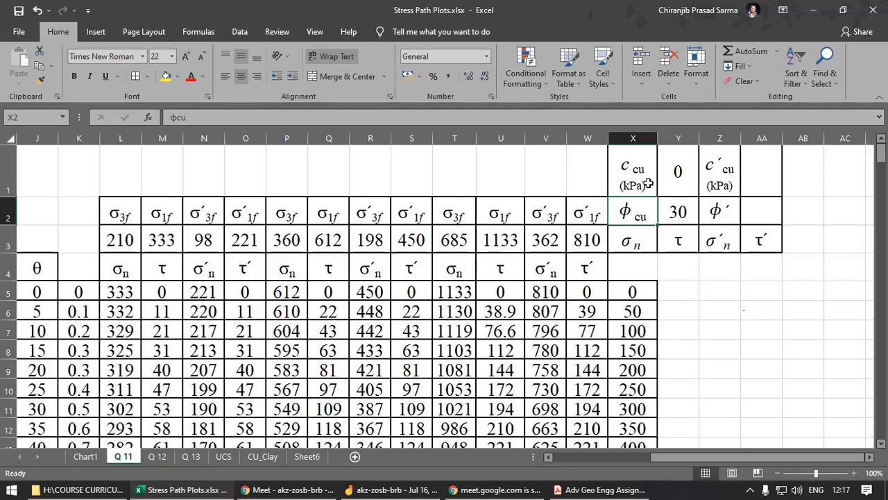
pyautogui.click(85, 455)
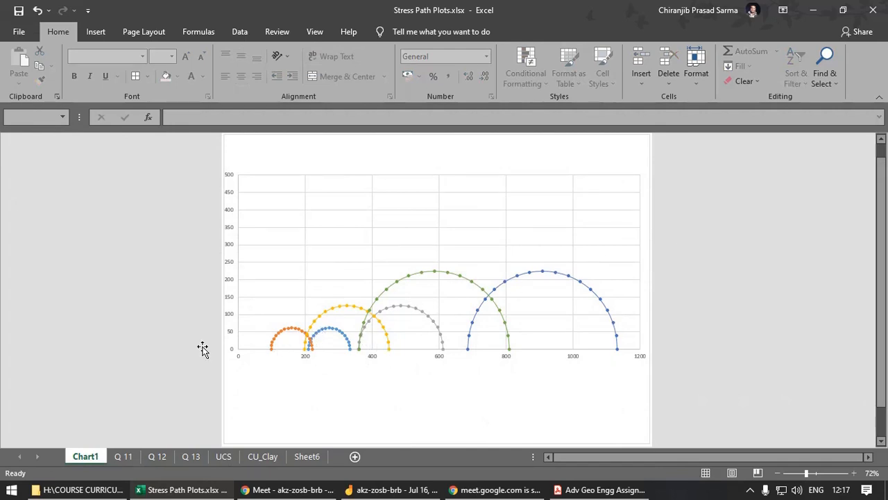
pyautogui.click(116, 459)
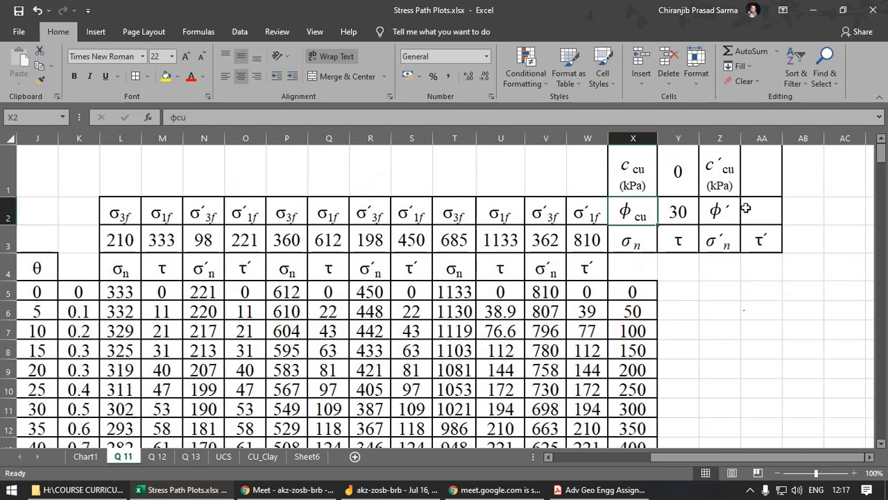
# Step: Begin the total shear stress formula in Y5 with the fixed cohesion reference $Y$1 plus X5 and a multiplication sign
pyautogui.click(688, 313)
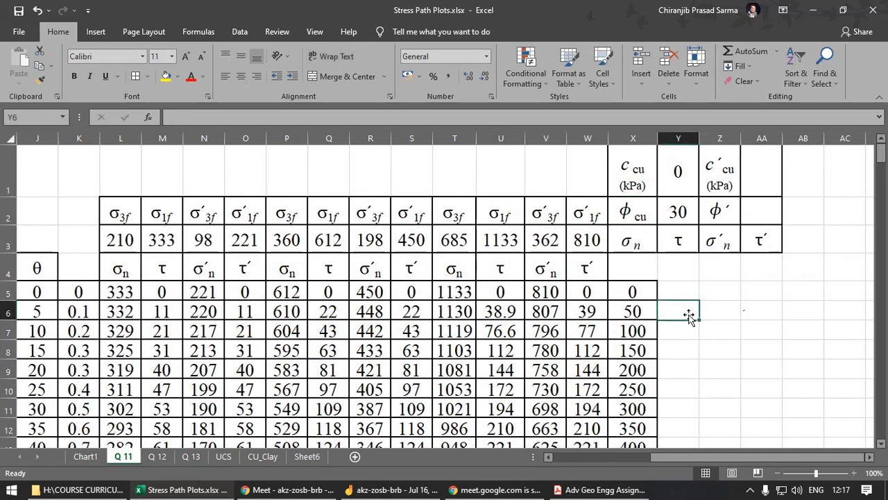
pyautogui.click(680, 296)
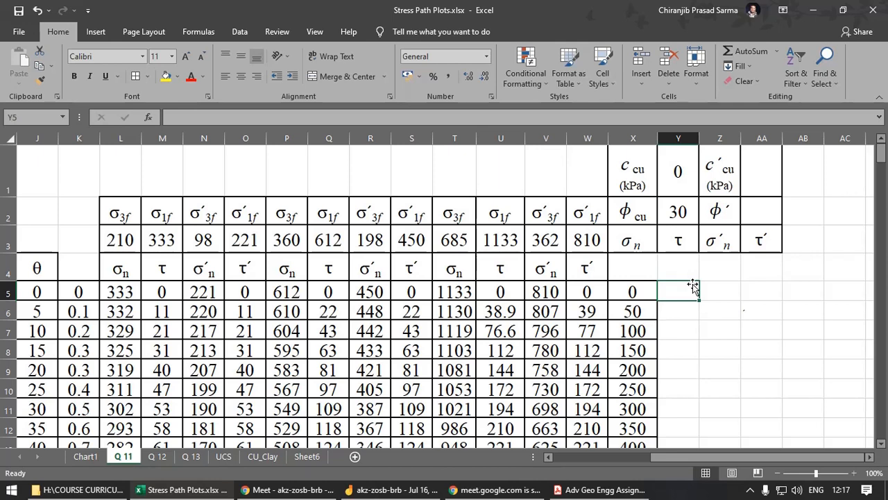
pyautogui.write('=')
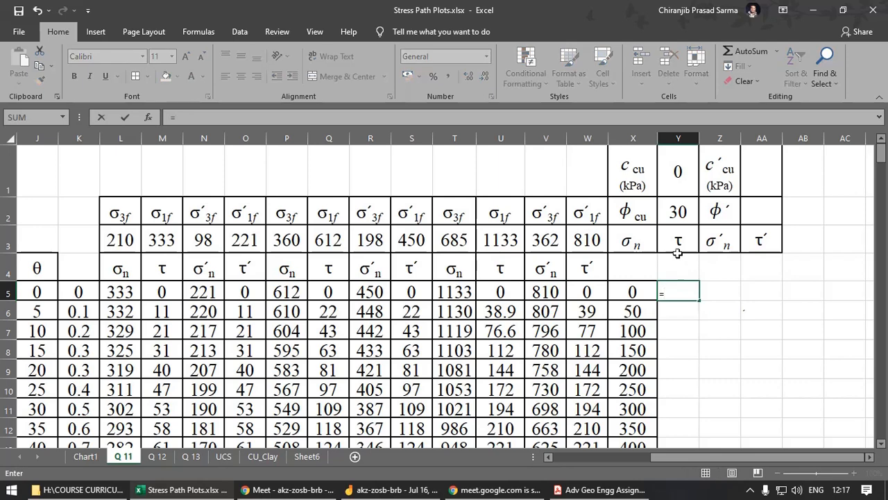
pyautogui.click(686, 174)
pyautogui.click(175, 118)
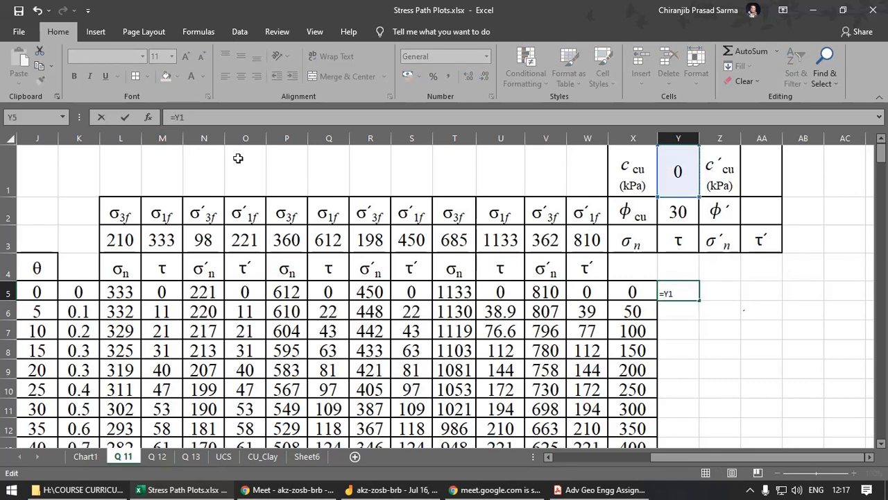
pyautogui.write('$Y$1+')
pyautogui.click(628, 294)
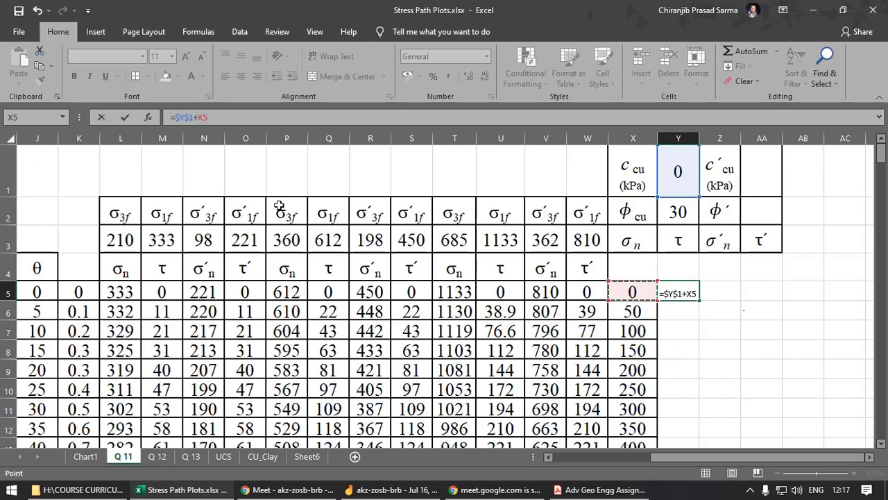
pyautogui.write('*')
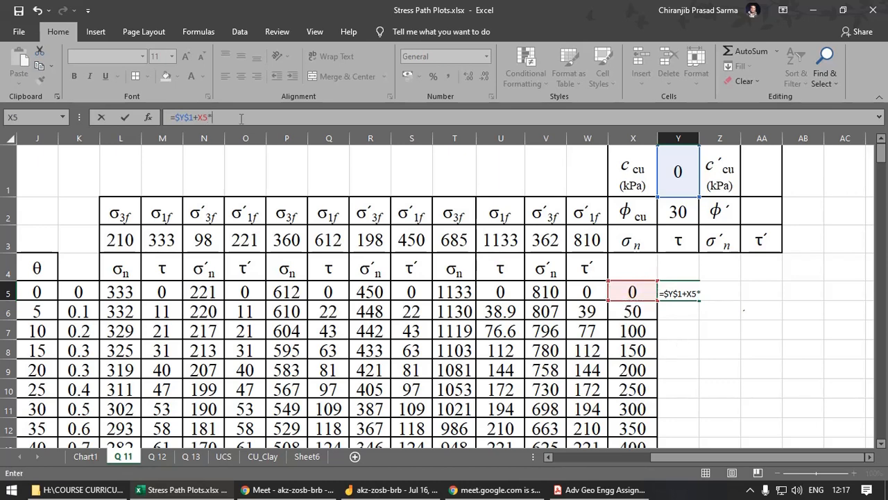
# Step: Add the friction term TAN(RADIANS($Y$2)) to the Y5 formula, keeping the friction angle reference absolute
pyautogui.write('tan')
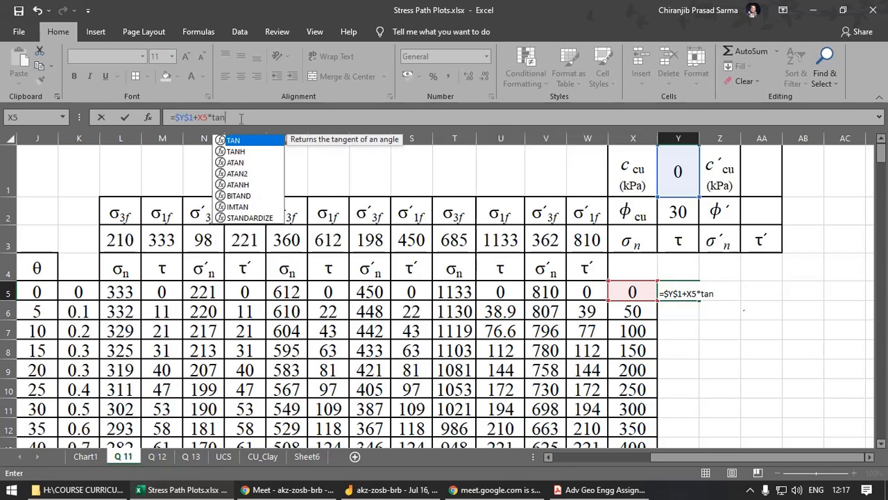
pyautogui.doubleClick(237, 144)
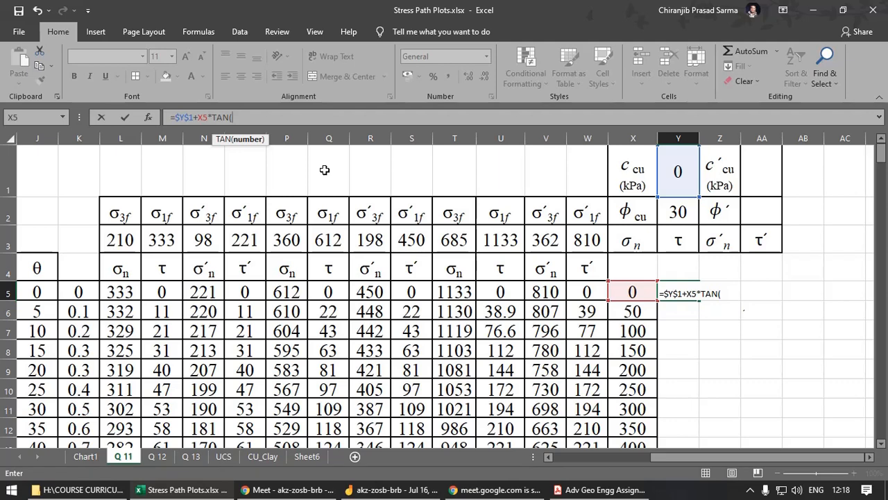
pyautogui.write('Rad')
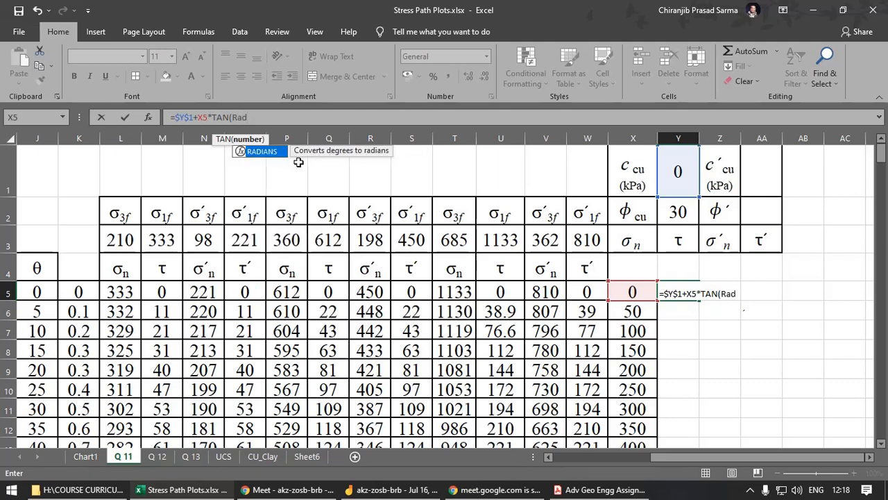
pyautogui.doubleClick(277, 161)
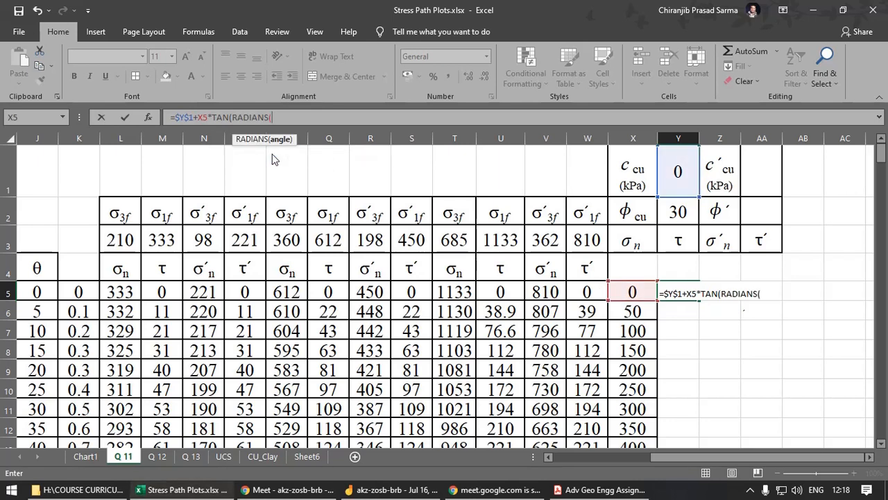
pyautogui.click(677, 212)
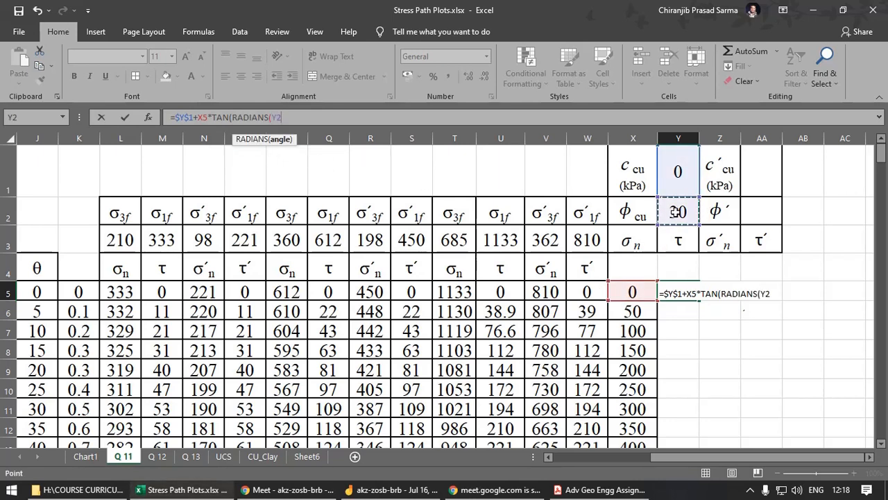
pyautogui.click(271, 117)
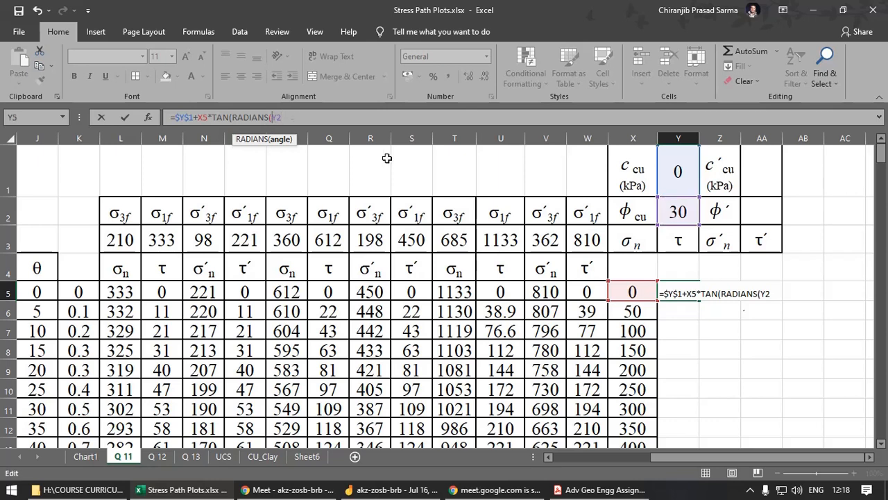
pyautogui.write('$2)')
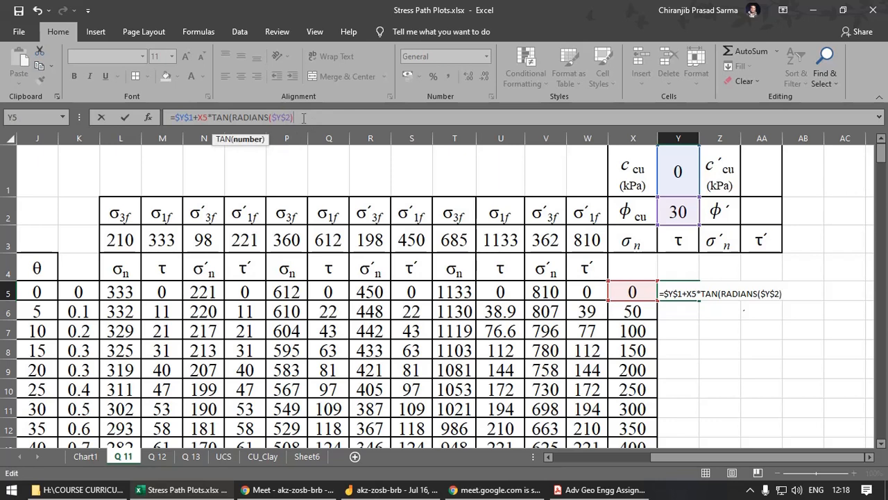
# Step: Enclose the product in parentheses and enter the Y5 formula as =$Y$1+(X5*TAN(RADIANS($Y$2)))
pyautogui.click(197, 118)
pyautogui.write('(')
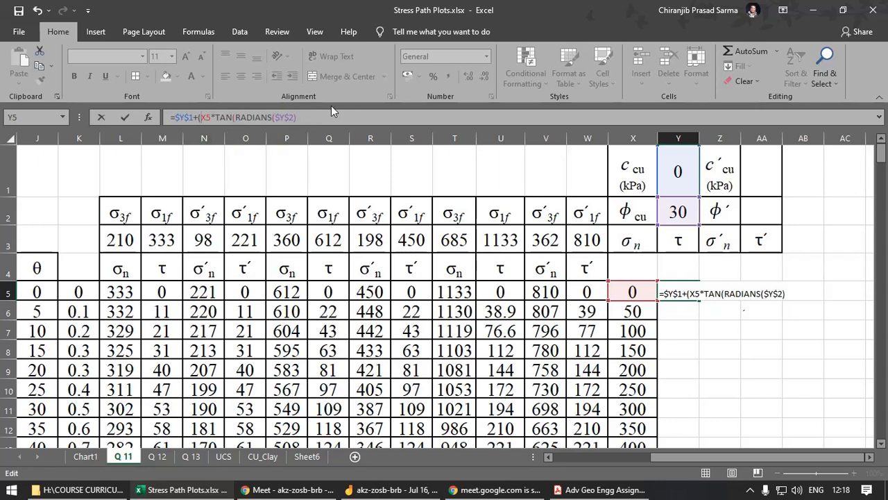
pyautogui.click(313, 118)
pyautogui.write(')')
pyautogui.press('Return')
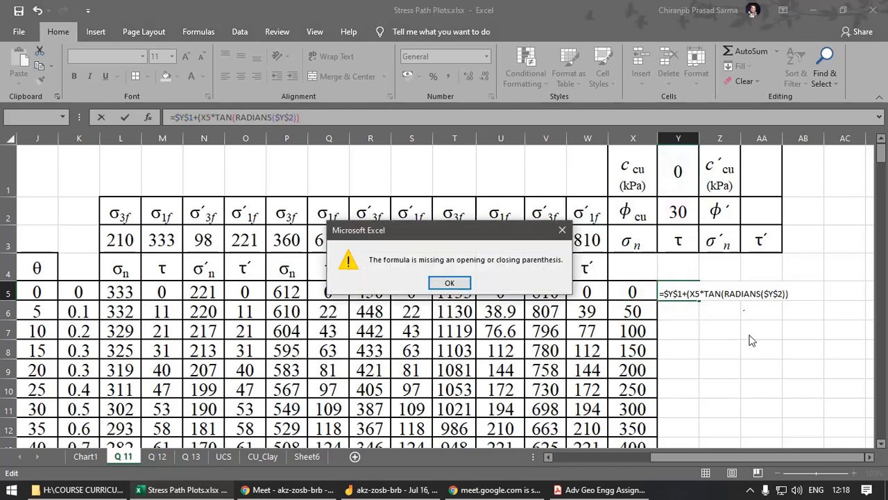
pyautogui.click(458, 288)
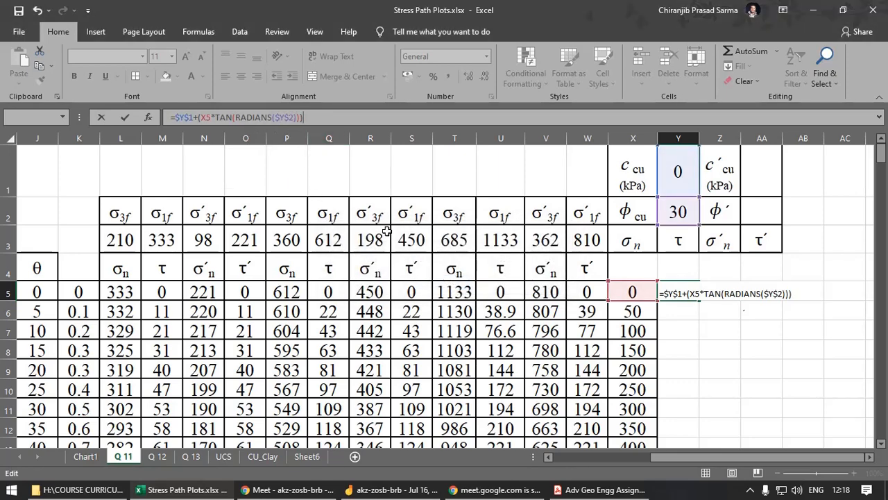
pyautogui.press('Return')
# Step: Copy the cell formatting of X5 onto the shear stress cell Y5
pyautogui.click(679, 288)
pyautogui.click(619, 292)
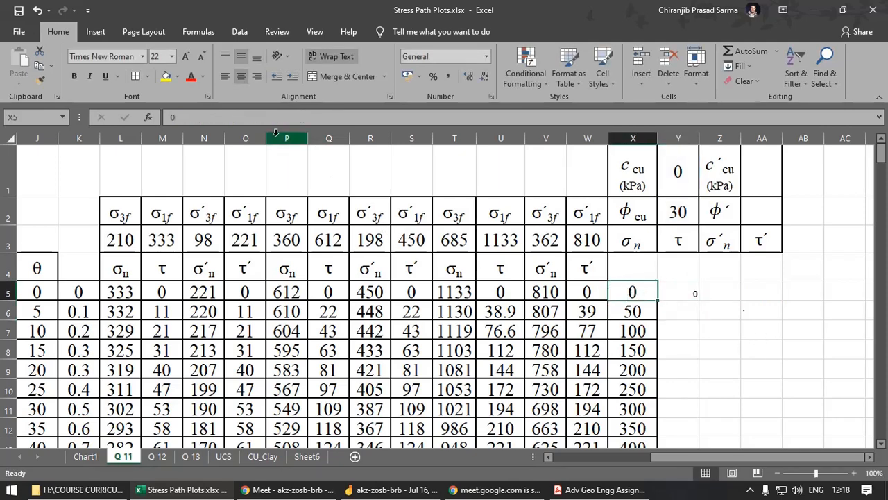
pyautogui.click(40, 77)
pyautogui.click(679, 291)
pyautogui.click(690, 345)
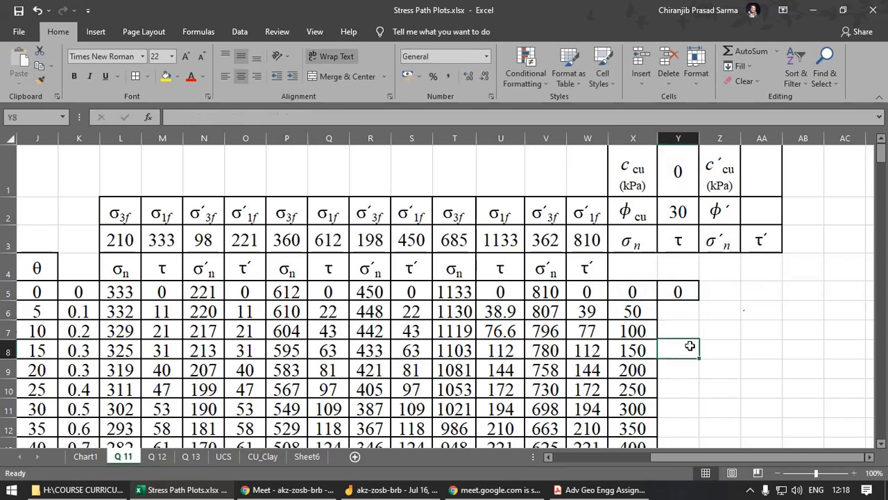
# Step: Fill the shear stress formula from Y5 down to Y33 alongside the normal stress series
pyautogui.click(691, 293)
pyautogui.moveTo(697, 298); pyautogui.dragTo(701, 420)
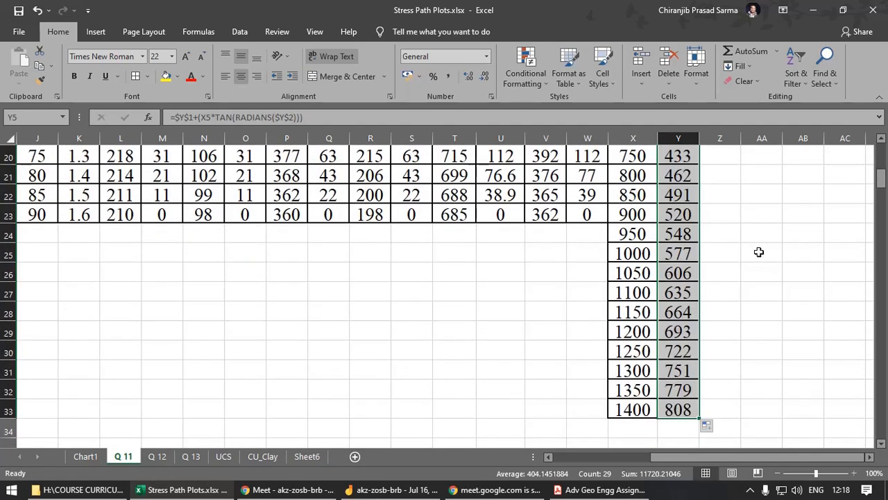
pyautogui.scroll(6, 759, 252)
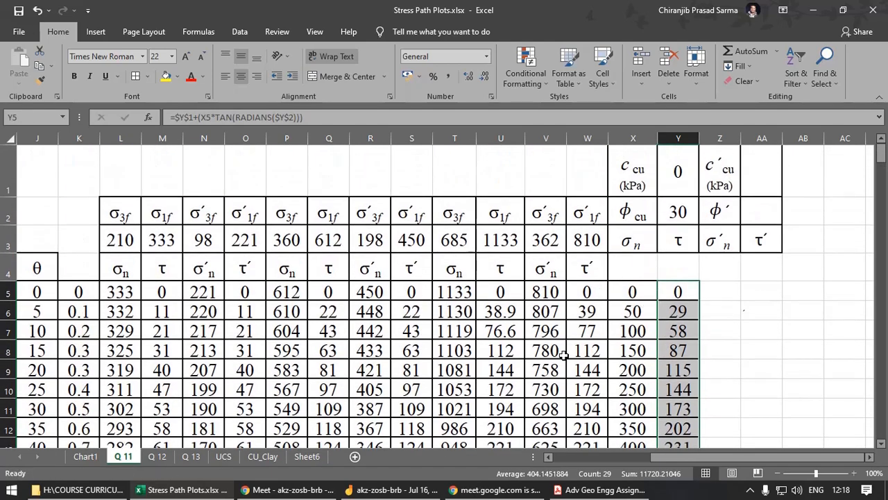
pyautogui.click(629, 286)
# Step: Add a new data series to Chart1 with the normal stresses X5:X33 of sheet Q 11 as its X values
pyautogui.click(86, 456)
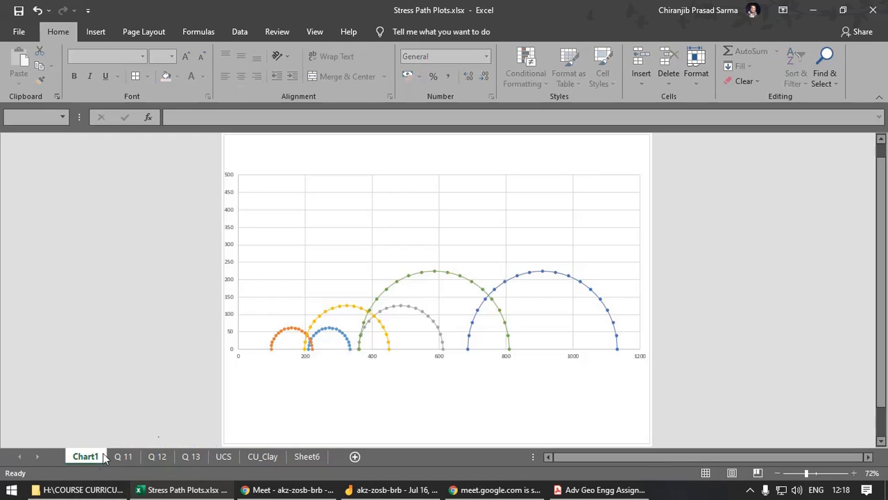
pyautogui.rightClick(409, 237)
pyautogui.click(458, 307)
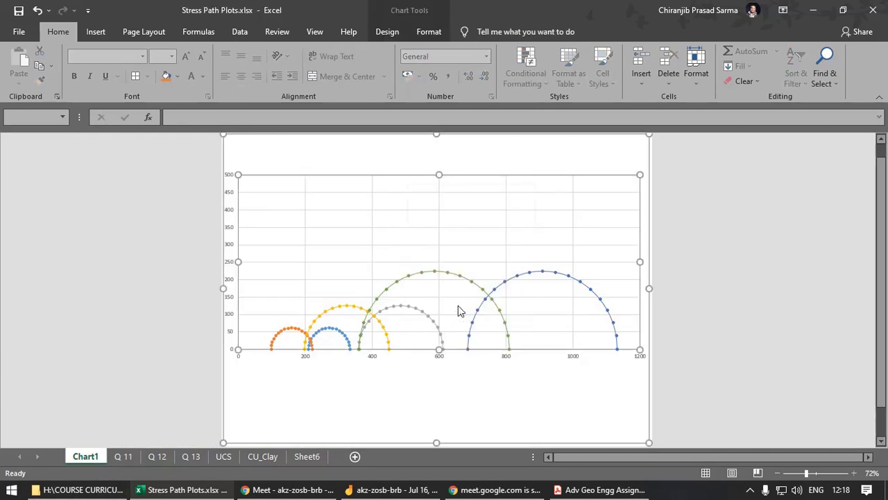
pyautogui.click(535, 210)
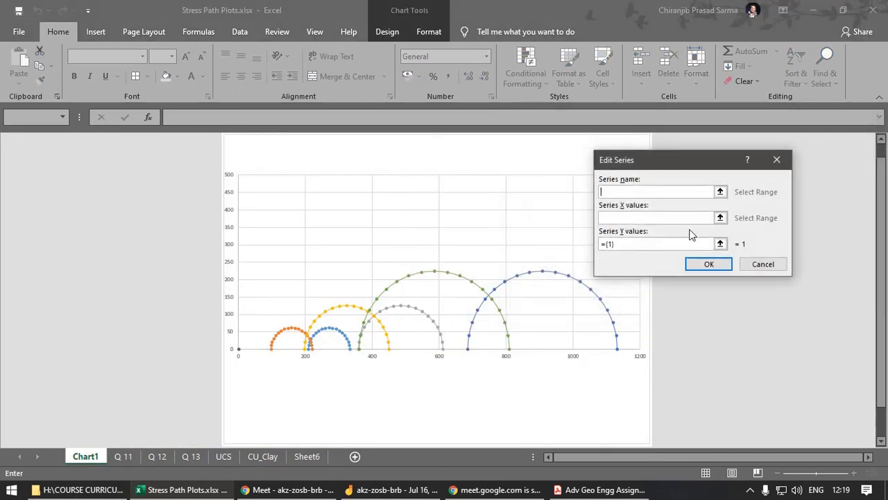
pyautogui.click(721, 218)
pyautogui.click(122, 456)
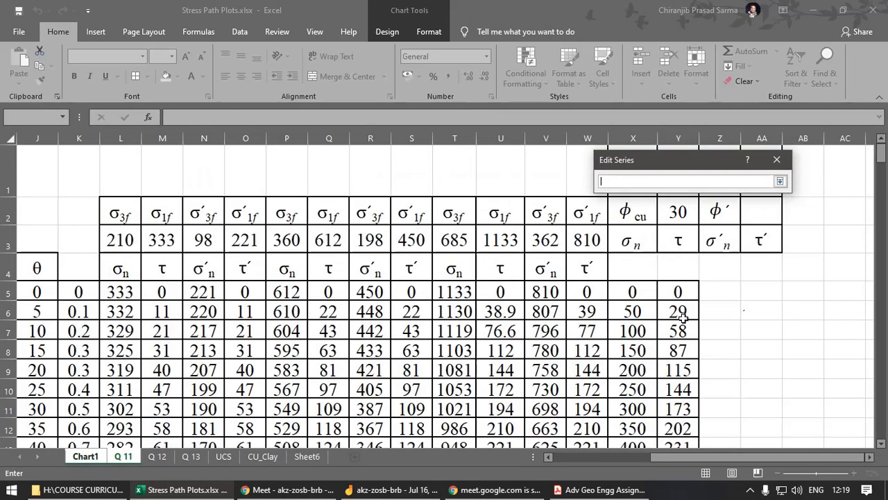
pyautogui.moveTo(637, 292); pyautogui.dragTo(649, 448)
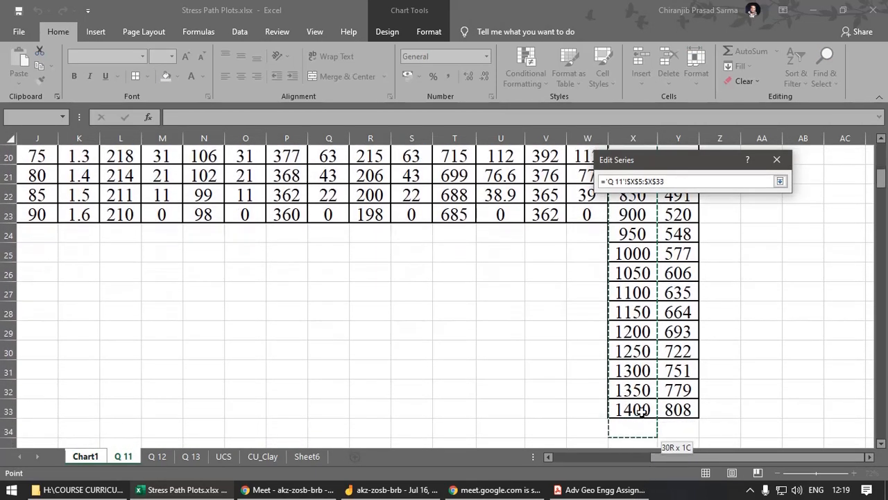
pyautogui.click(780, 181)
# Step: Set the new series' Y values to the shear stresses Y5:Y33 of sheet Q 11 and apply the chart data changes
pyautogui.click(720, 244)
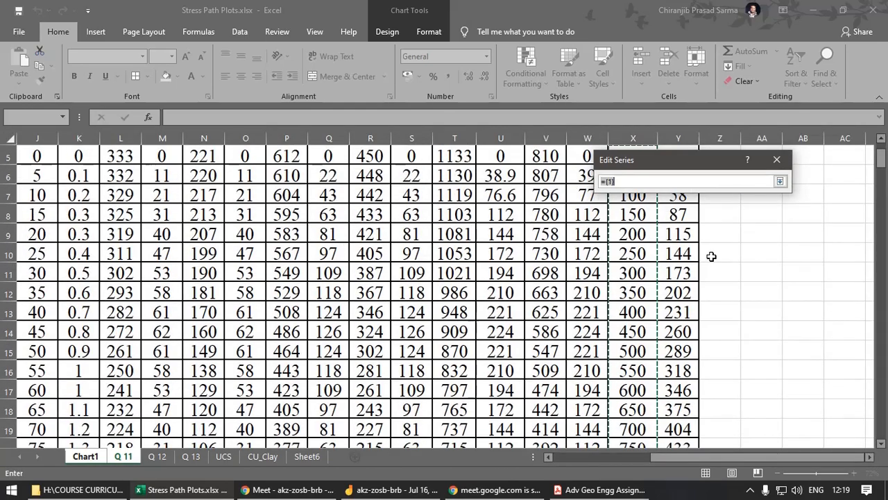
pyautogui.moveTo(677, 292); pyautogui.dragTo(690, 426)
pyautogui.click(780, 182)
pyautogui.click(715, 264)
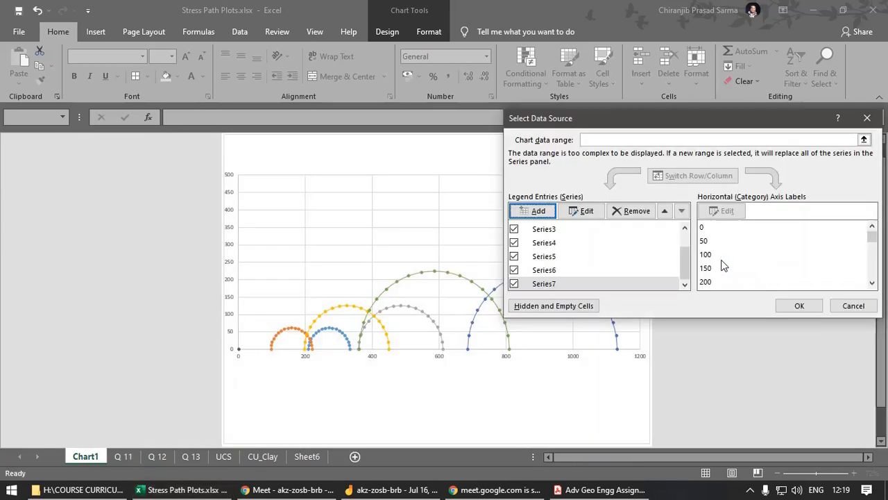
pyautogui.click(798, 305)
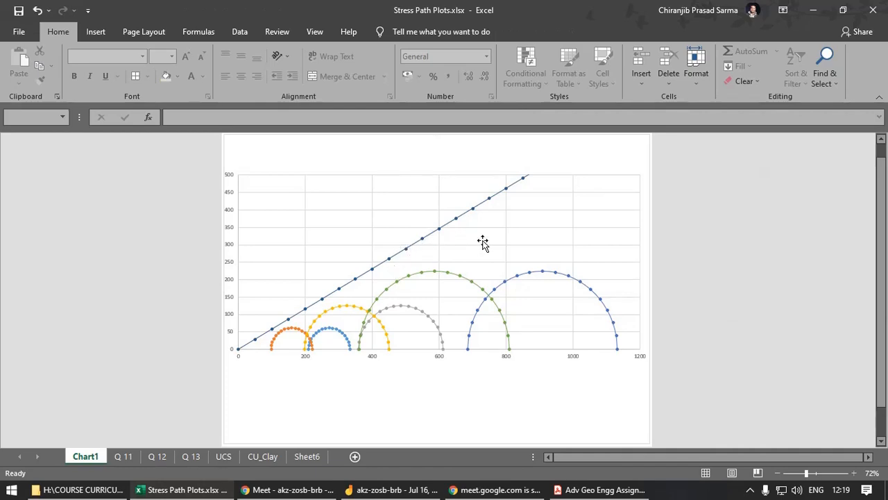
# Step: Set the trial φcu in Y2 of sheet Q 11 to 28 and check the envelope against the circles on Chart1
pyautogui.click(123, 456)
pyautogui.scroll(6, 677, 250)
pyautogui.click(681, 215)
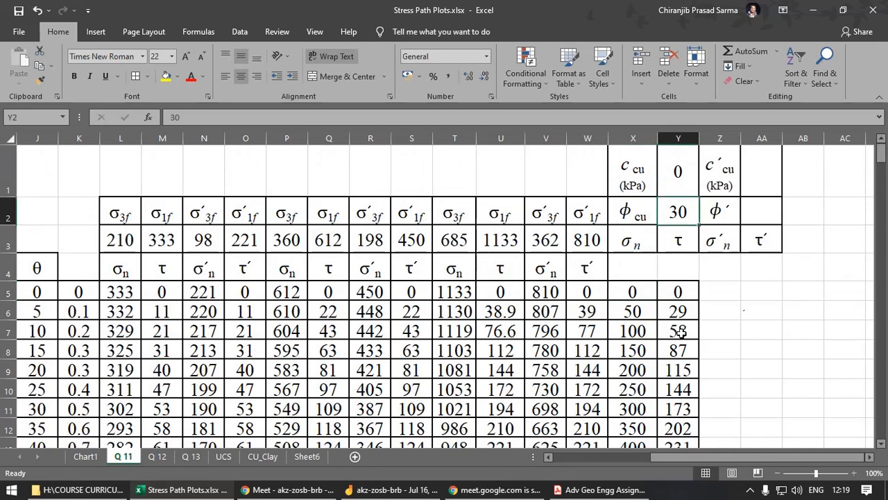
pyautogui.write('28')
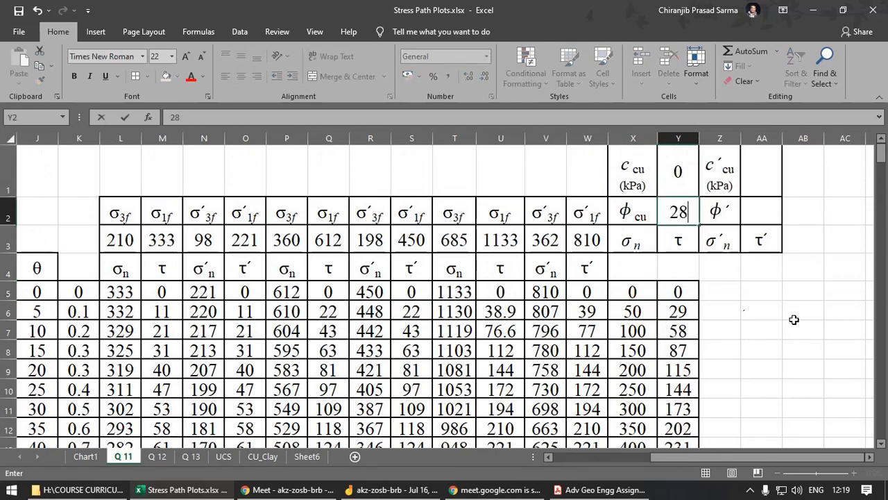
pyautogui.click(794, 316)
pyautogui.click(94, 456)
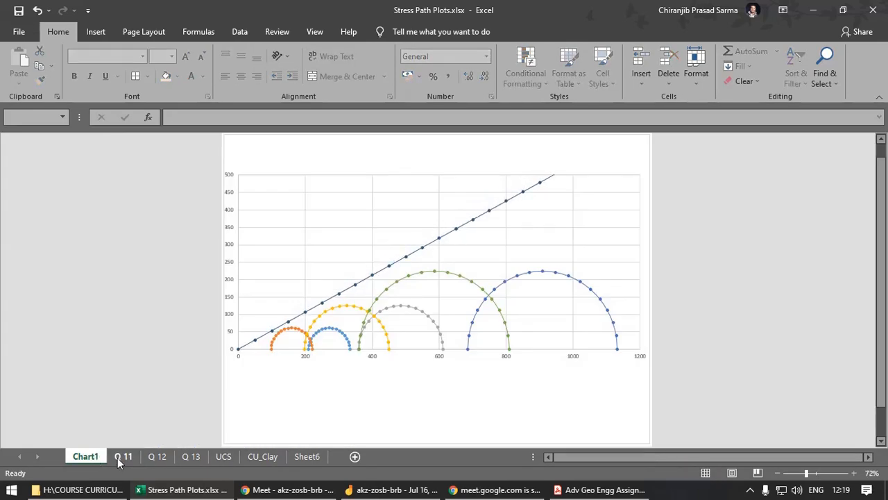
# Step: Set the trial φcu in Y2 of sheet Q 11 to 20 and compare the envelope with the circles on Chart1
pyautogui.click(124, 456)
pyautogui.click(677, 217)
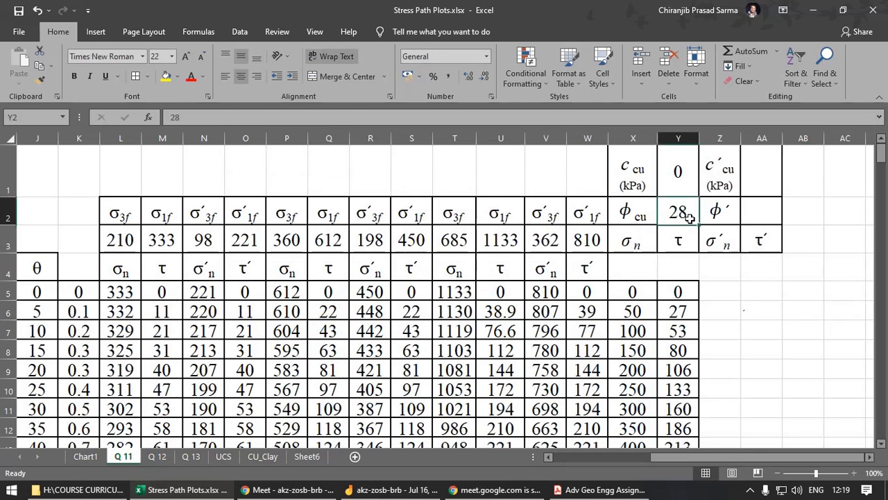
pyautogui.write('20')
pyautogui.click(663, 264)
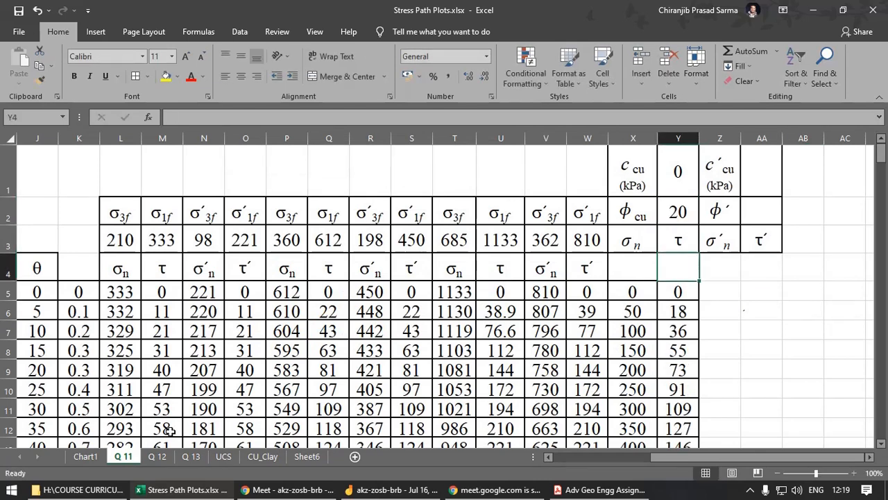
pyautogui.click(86, 456)
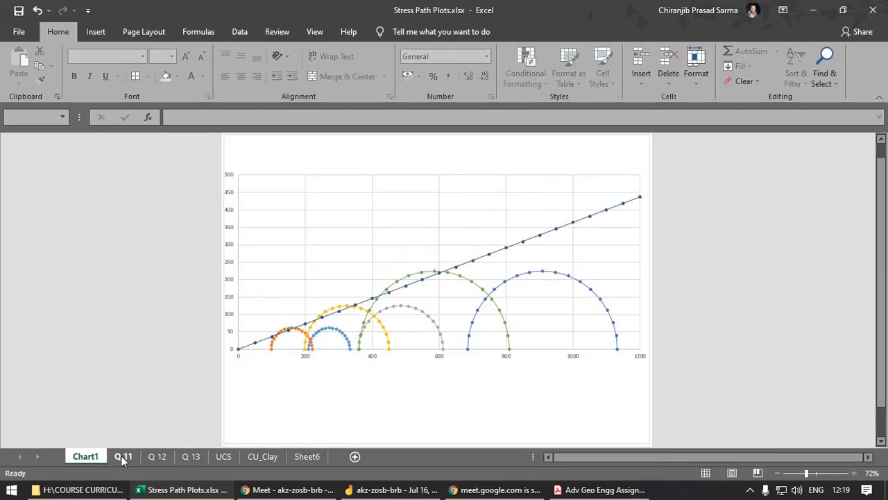
# Step: Set the trial φcu in Y2 of sheet Q 11 to 22 and review the envelope on Chart1
pyautogui.click(123, 456)
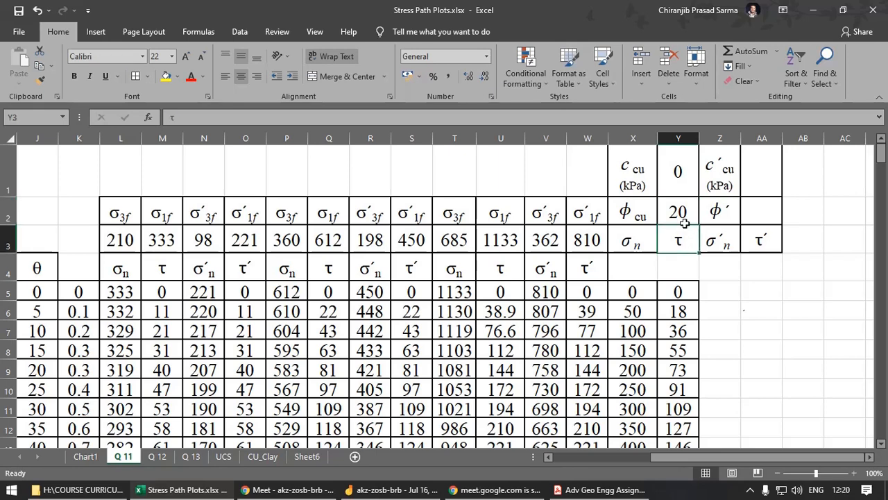
pyautogui.write('22')
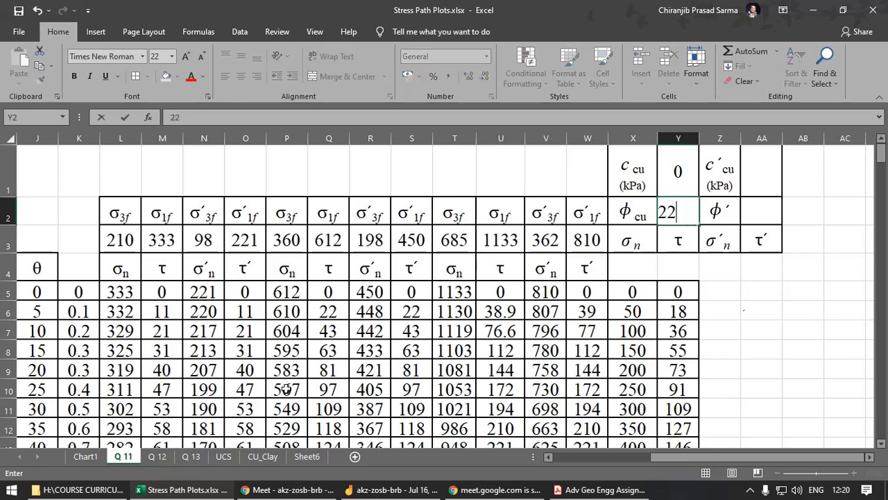
pyautogui.click(87, 457)
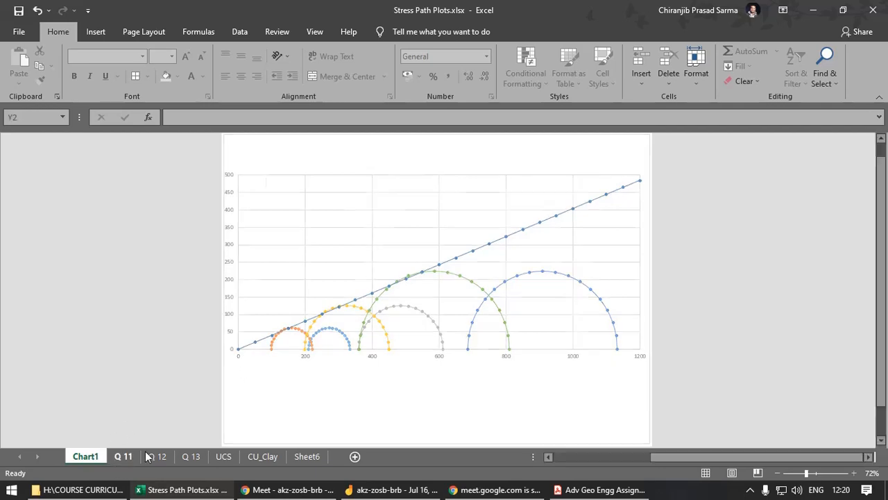
# Step: Set the trial φcu in Y2 of sheet Q 11 to 23 and check the envelope's fit on Chart1
pyautogui.click(122, 456)
pyautogui.write('23')
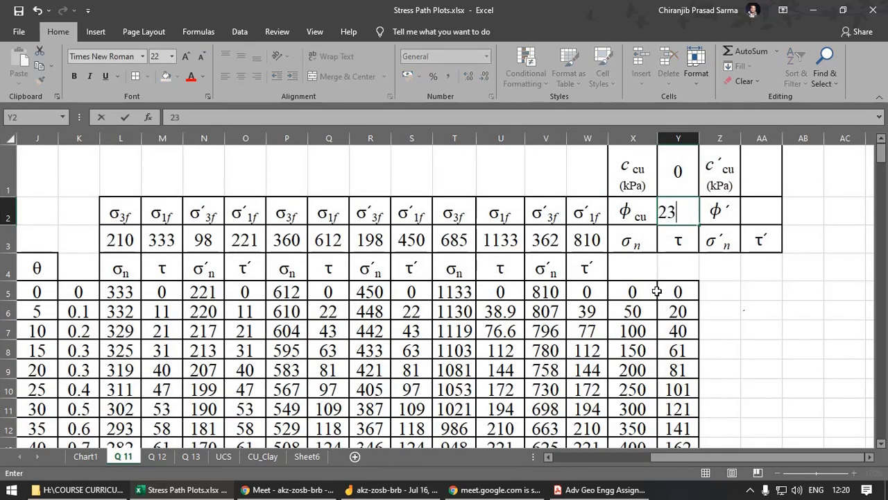
pyautogui.click(705, 303)
pyautogui.click(86, 456)
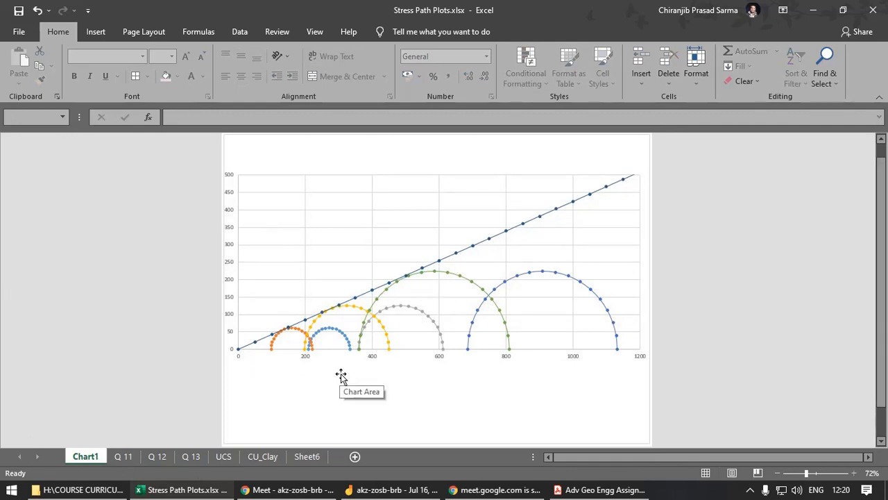
# Step: Set the trial ccu in Y1 of sheet Q 11 to 5 and φcu in Y2 to 22, and check the envelope on Chart1
pyautogui.click(123, 456)
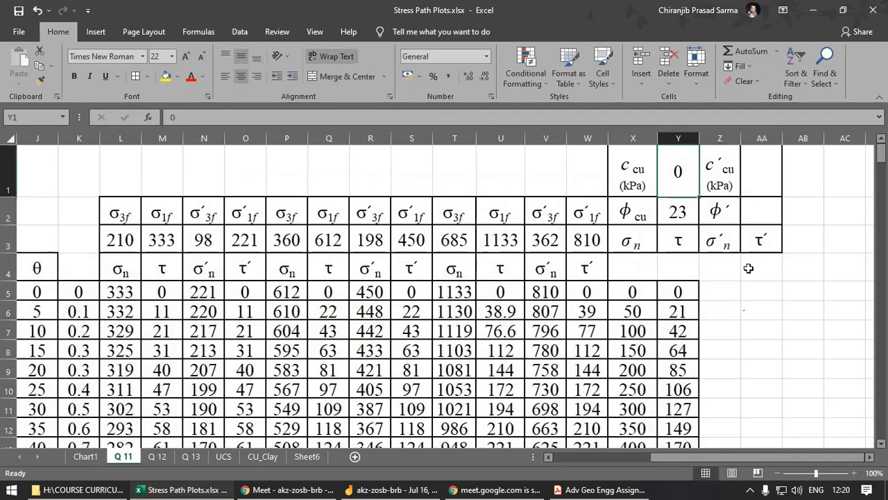
pyautogui.write('5')
pyautogui.press('Return')
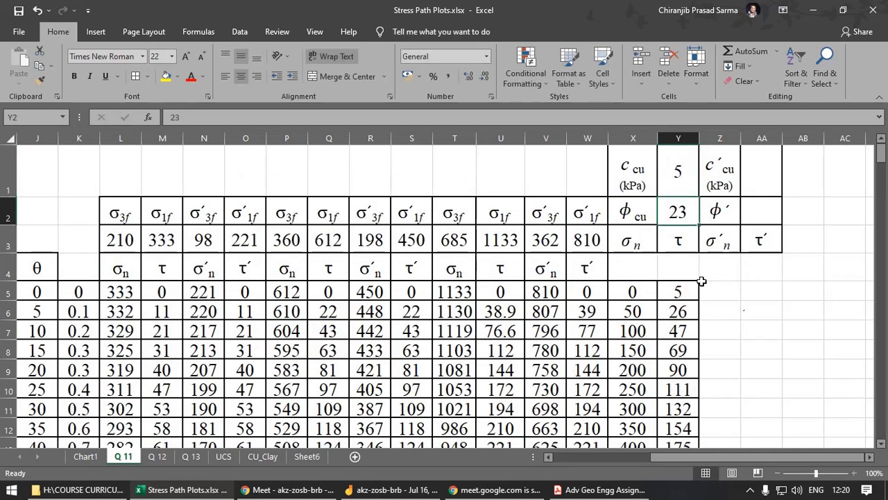
pyautogui.write('22')
pyautogui.click(718, 291)
pyautogui.click(79, 459)
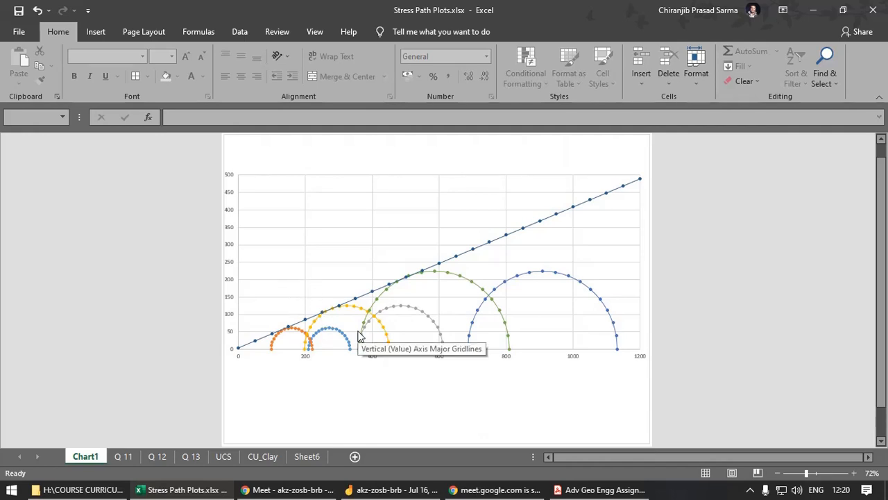
pyautogui.rightClick(475, 254)
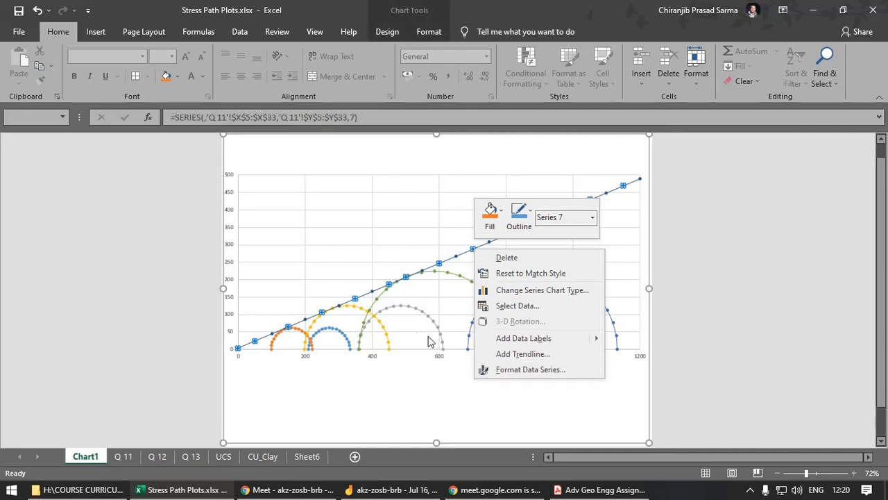
pyautogui.click(381, 409)
pyautogui.click(415, 389)
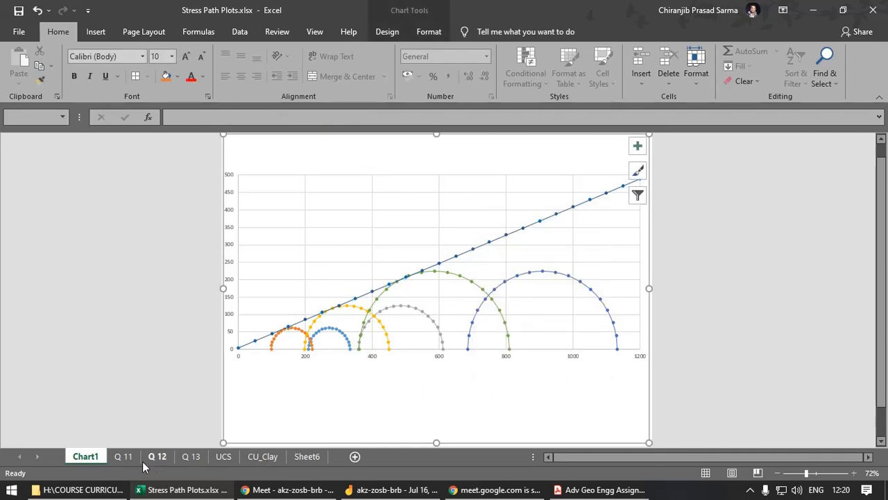
pyautogui.click(124, 457)
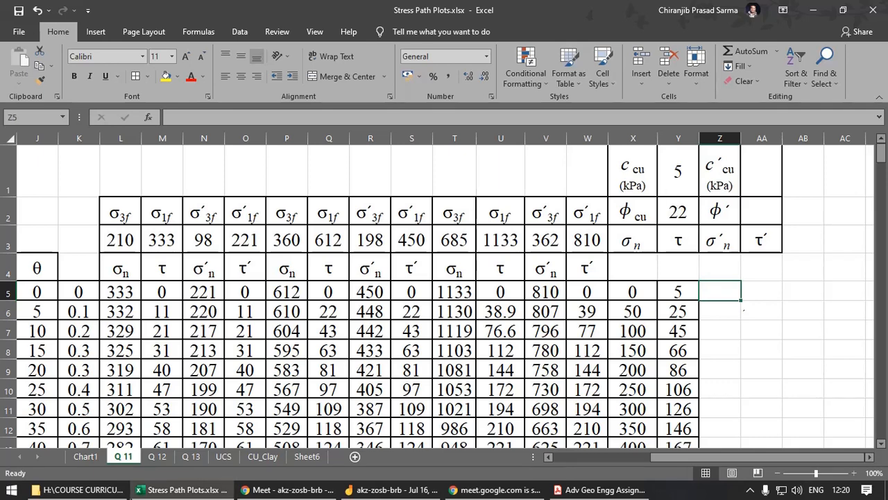
pyautogui.click(85, 456)
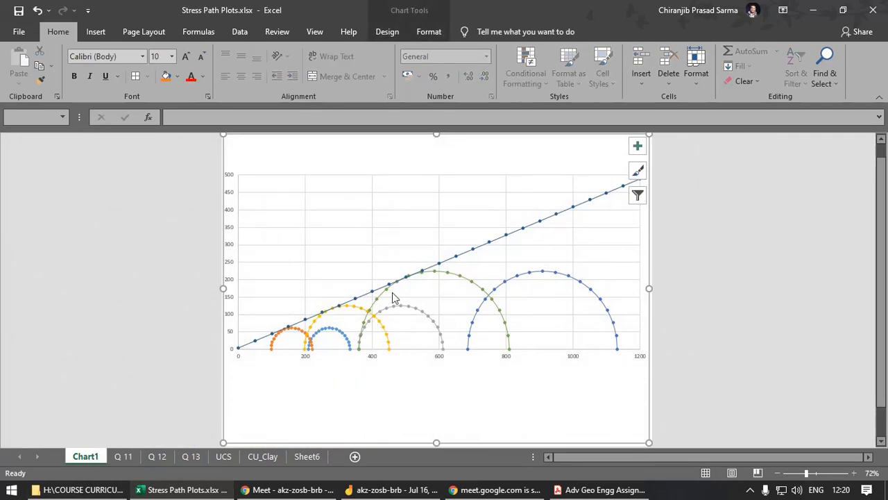
# Step: Copy cells X5:Y5 of sheet Q 11 into Z5:AA5 to start the effective stress envelope
pyautogui.click(125, 458)
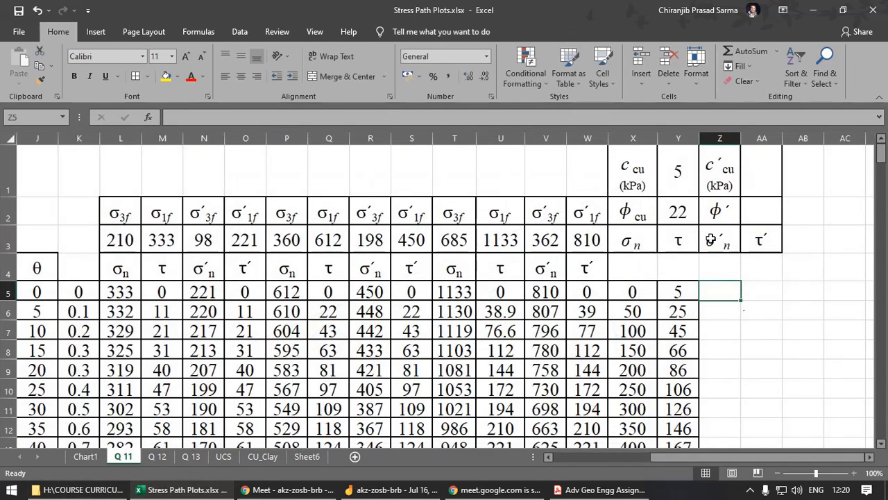
pyautogui.scroll(-1, 665, 300)
pyautogui.scroll(1, 754, 287)
pyautogui.moveTo(631, 293); pyautogui.dragTo(678, 290)
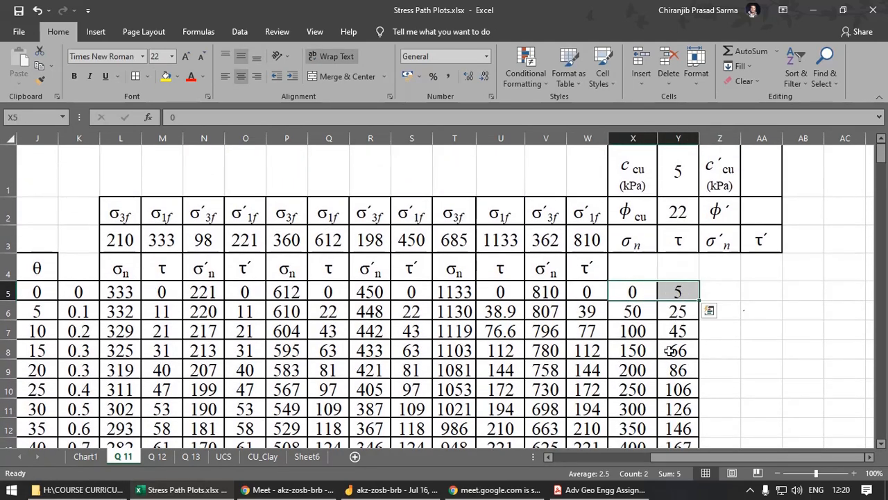
pyautogui.hotkey('ctrl', 'c')
pyautogui.click(718, 293)
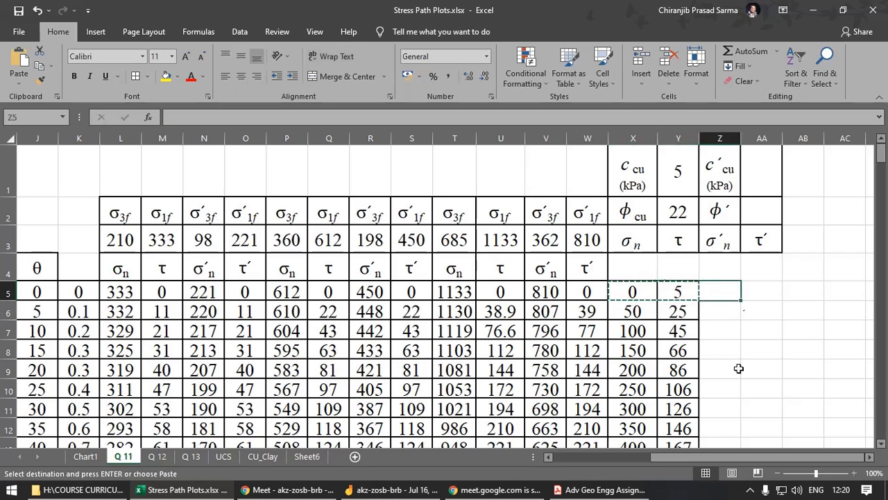
pyautogui.hotkey('ctrl', 'v')
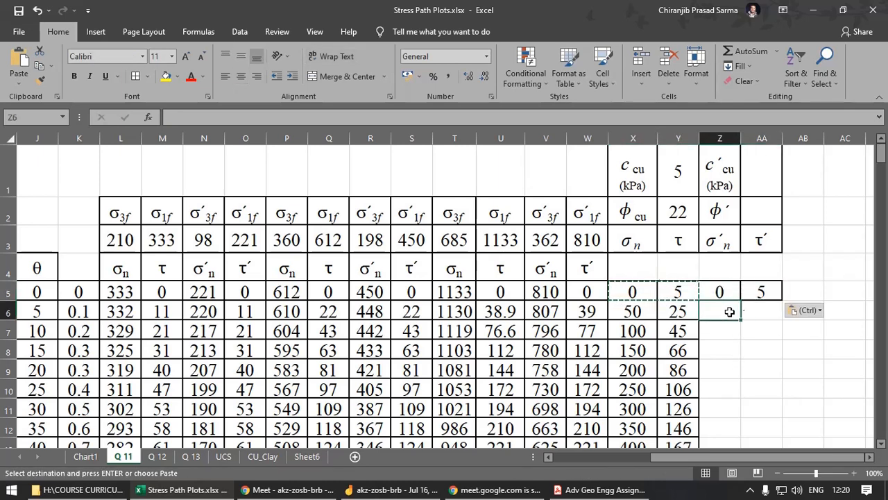
# Step: Change the τ´ formula in AA5 to take its cohesion from AA1 and friction angle from AA2: =$AA$1+(Z5*TAN(RADIANS($AA$2)))
pyautogui.click(724, 291)
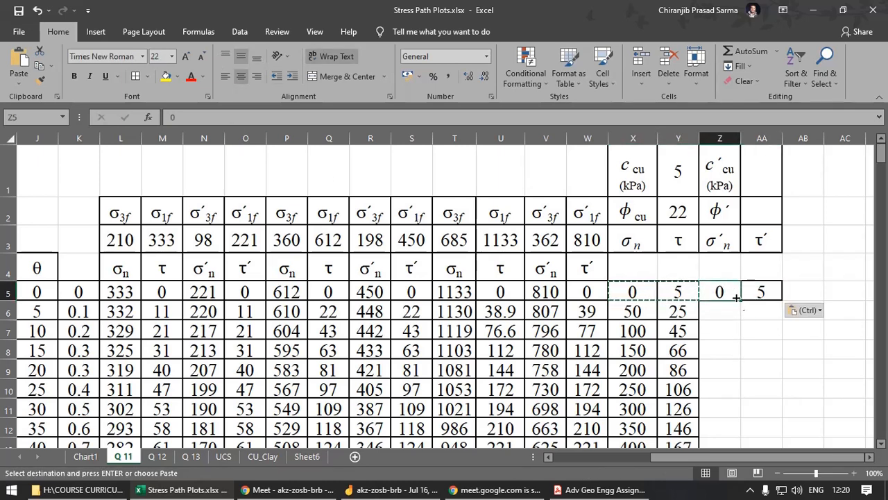
pyautogui.click(679, 312)
pyautogui.click(678, 292)
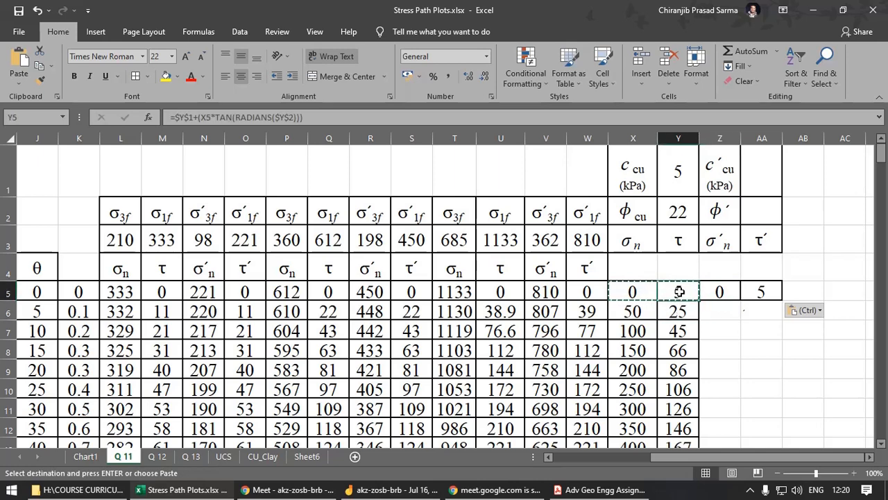
pyautogui.click(761, 293)
pyautogui.click(333, 118)
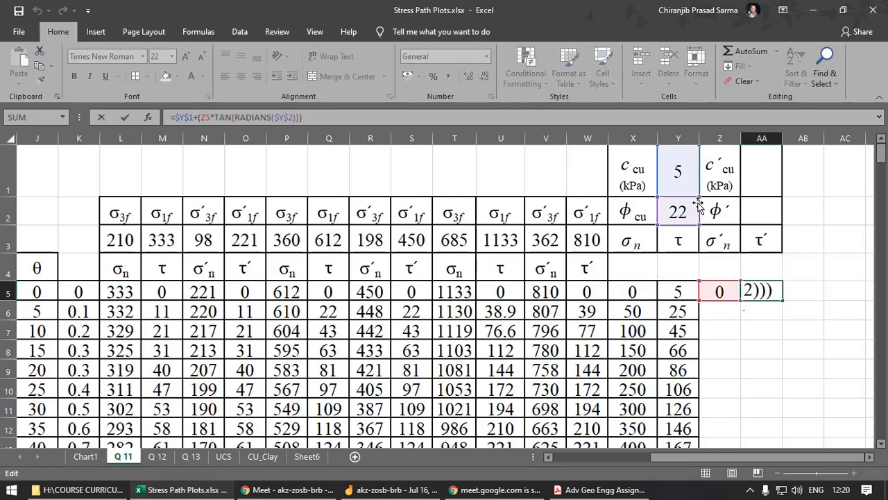
pyautogui.moveTo(684, 229); pyautogui.dragTo(767, 229)
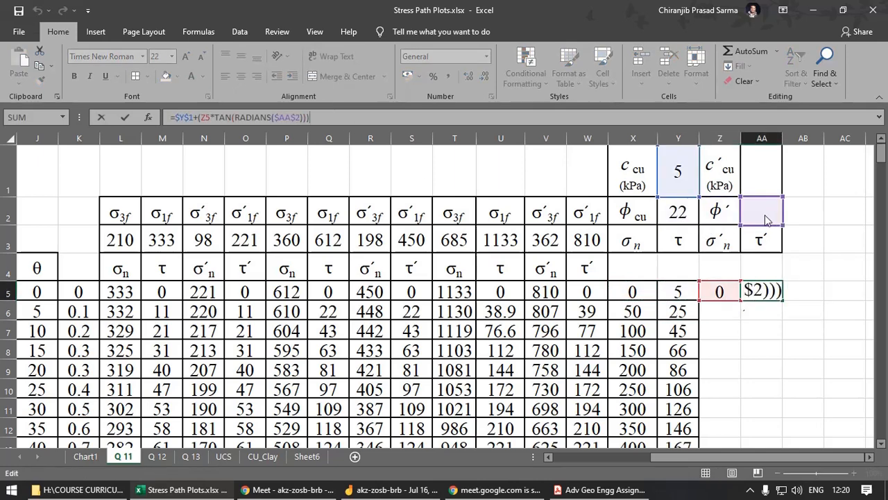
pyautogui.moveTo(677, 199); pyautogui.dragTo(763, 199)
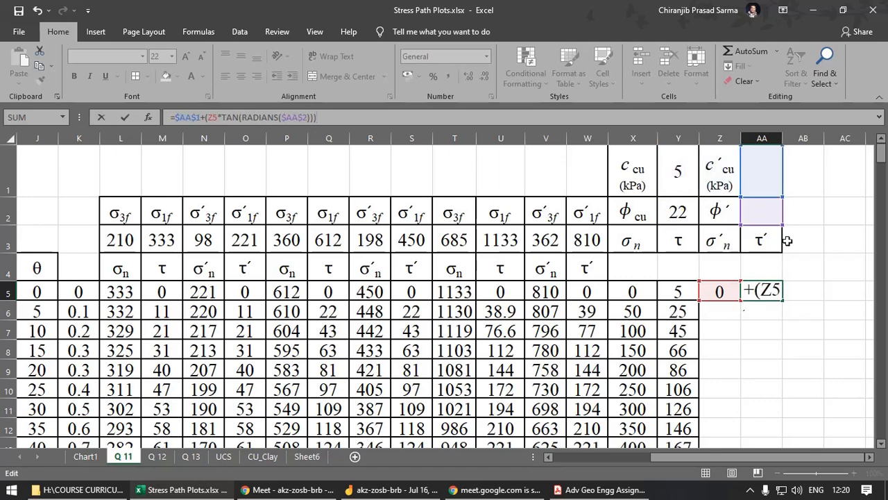
pyautogui.press('Return')
# Step: Enter the trial effective cohesion 5 in AA1 and the trial effective friction angle 22 in AA2
pyautogui.click(764, 171)
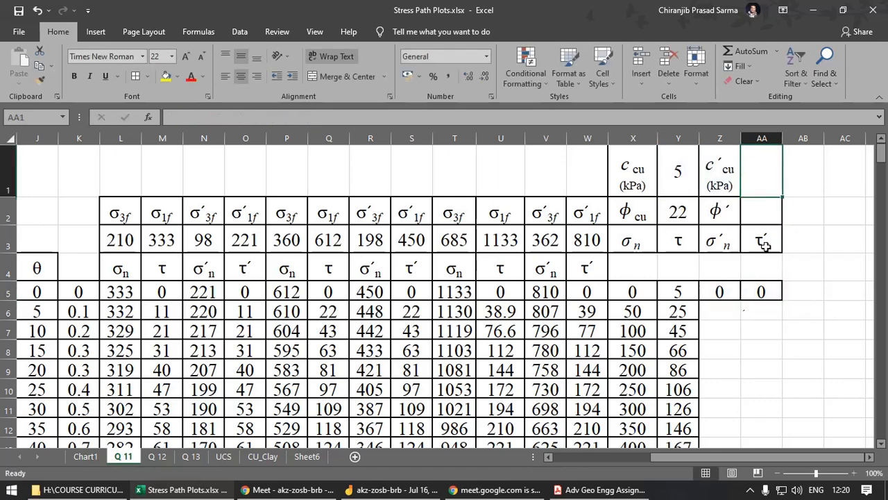
pyautogui.write('5')
pyautogui.press('Return')
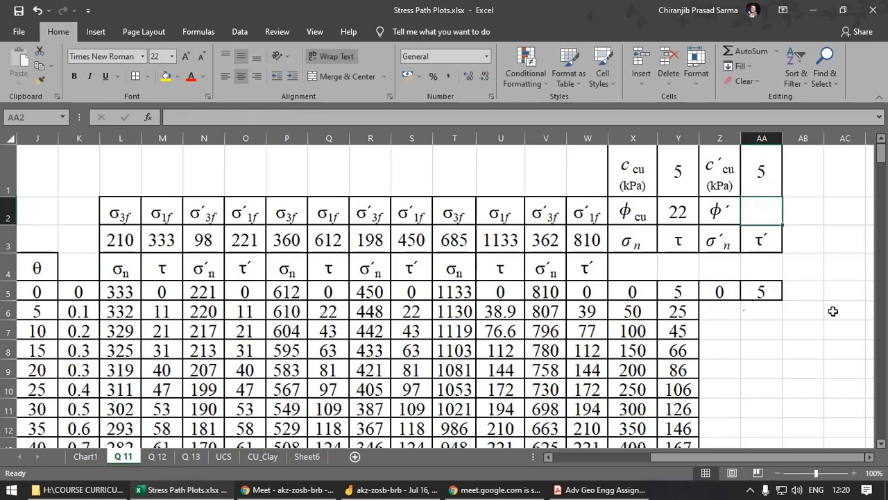
pyautogui.write('22')
pyautogui.click(765, 352)
# Step: Copy the normal stresses X5:X7 into column Z from Z5 and extend the series down to Z33
pyautogui.click(633, 312)
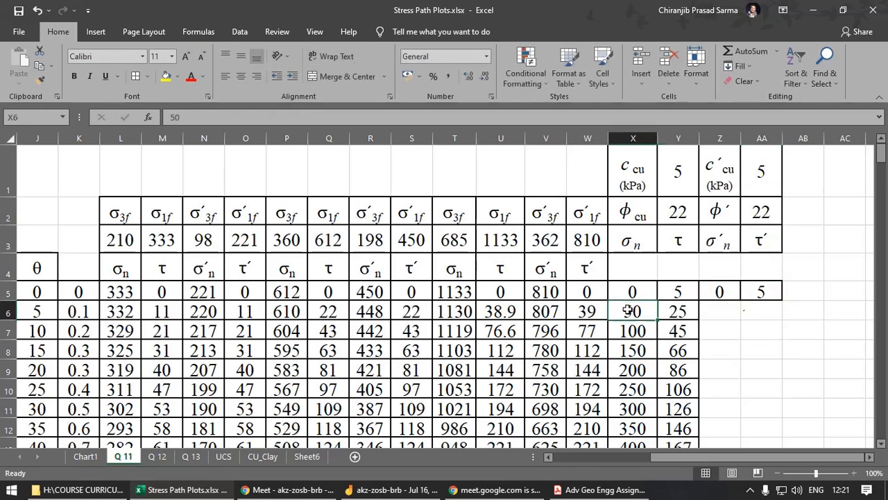
pyautogui.click(637, 293)
pyautogui.moveTo(637, 293); pyautogui.dragTo(639, 333)
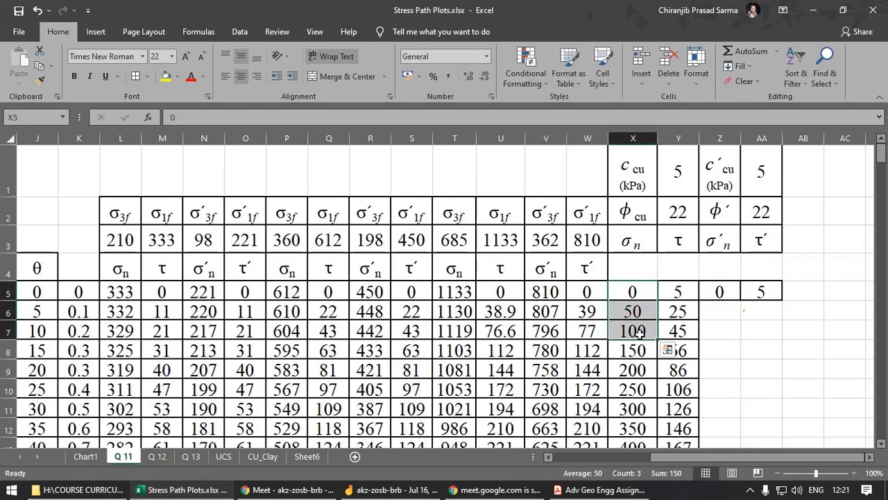
pyautogui.hotkey('ctrl', 'c')
pyautogui.click(723, 292)
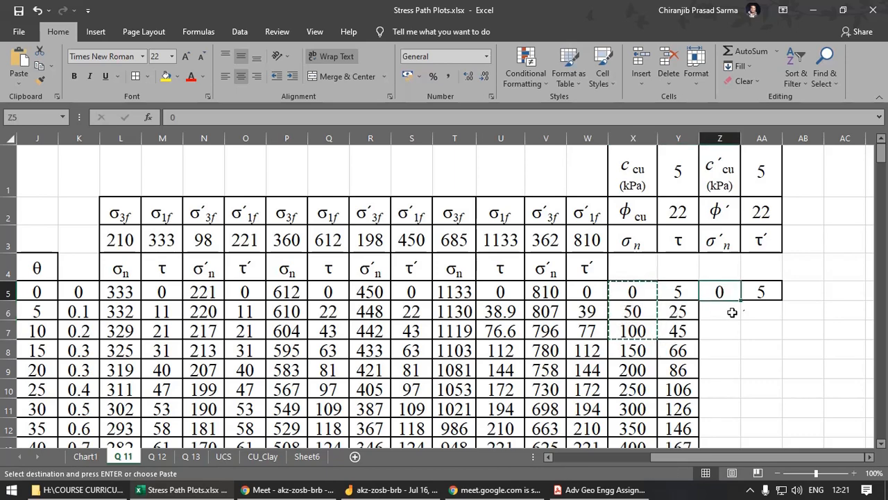
pyautogui.hotkey('ctrl', 'v')
pyautogui.click(721, 350)
pyautogui.moveTo(720, 294); pyautogui.dragTo(745, 431)
# Step: Fill the τ´ formula from AA5 down to AA33 and widen column Z slightly to fit its four-digit values
pyautogui.scroll(6, 787, 249)
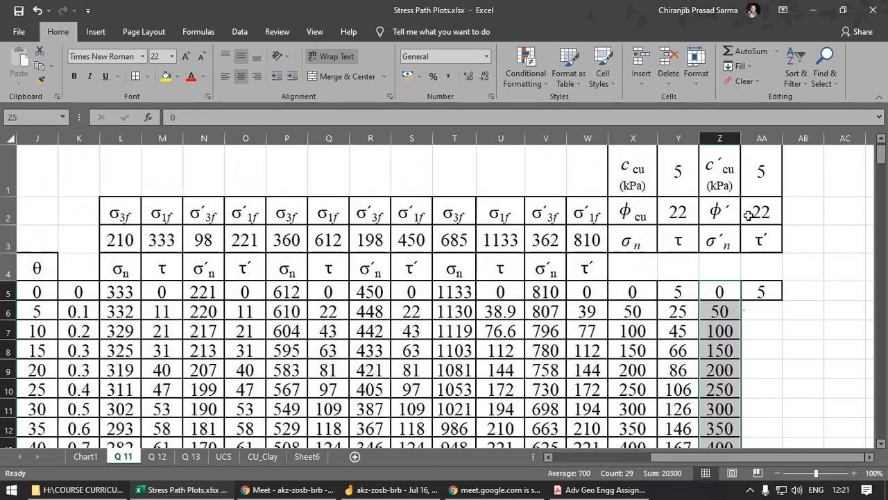
pyautogui.moveTo(762, 270); pyautogui.dragTo(784, 421)
pyautogui.click(763, 286)
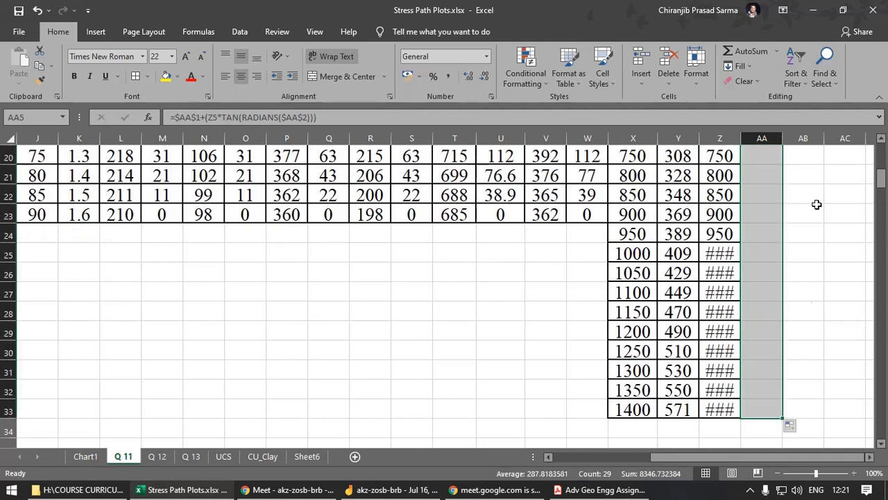
pyautogui.scroll(5, 764, 184)
pyautogui.moveTo(741, 139); pyautogui.dragTo(746, 139)
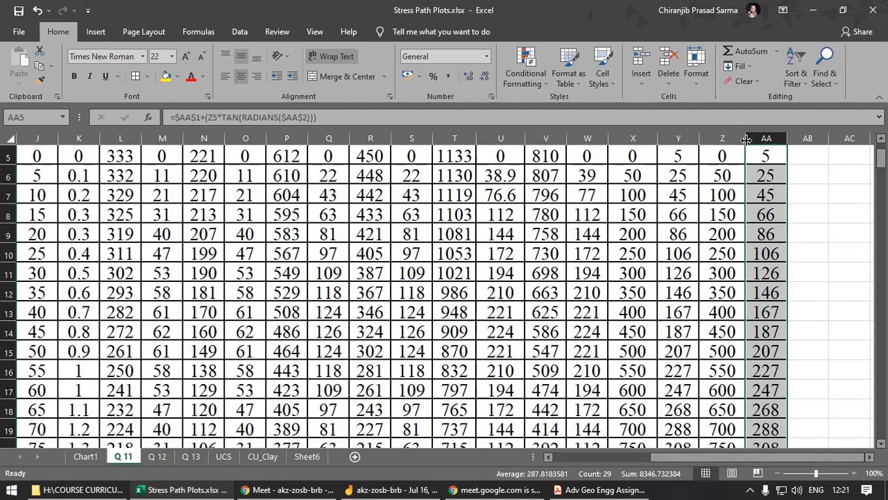
pyautogui.scroll(2, 750, 246)
# Step: Add a new data series to Chart1 for the effective envelope, taking its X values from 'Q 11'!Z5:Z33
pyautogui.click(763, 212)
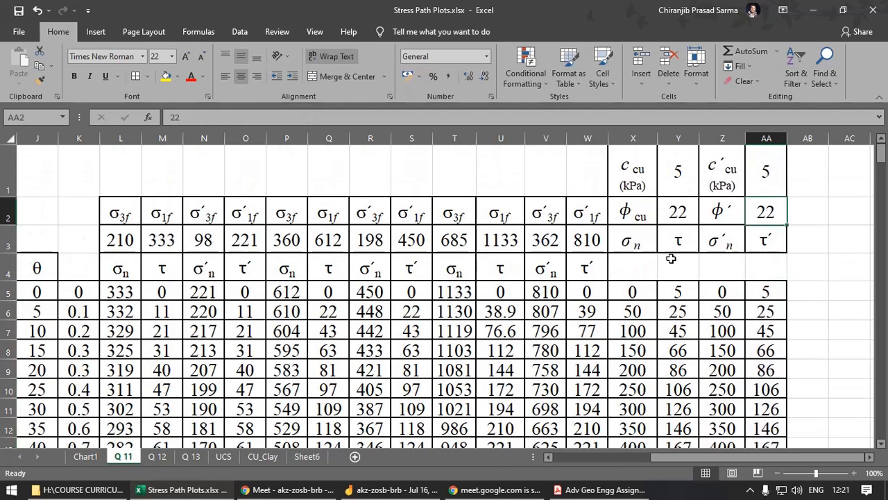
pyautogui.click(85, 456)
pyautogui.click(123, 456)
pyautogui.click(86, 456)
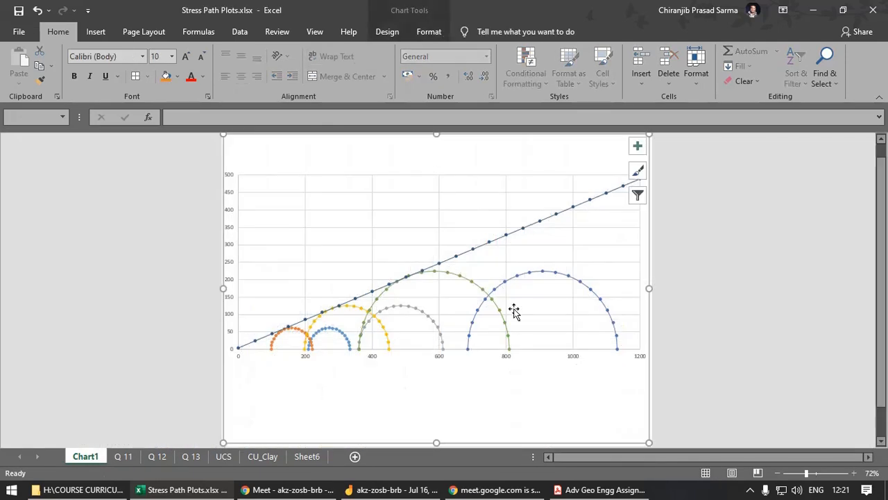
pyautogui.rightClick(525, 254)
pyautogui.click(570, 325)
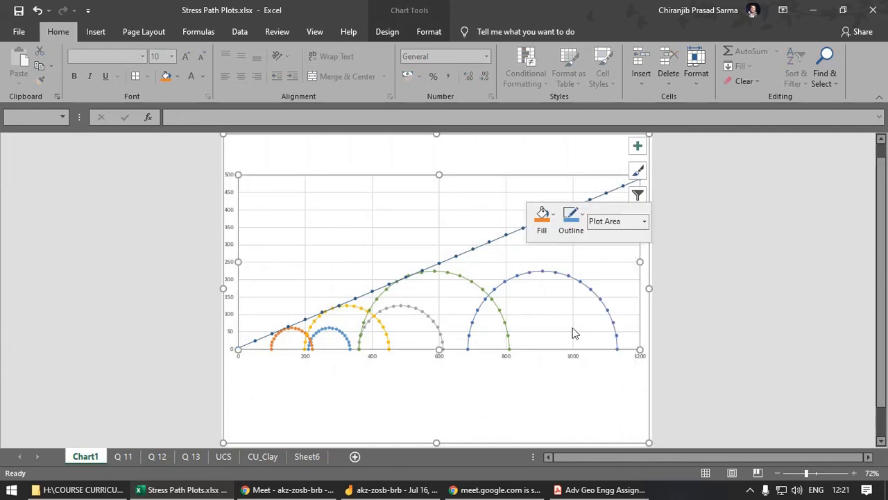
pyautogui.click(541, 211)
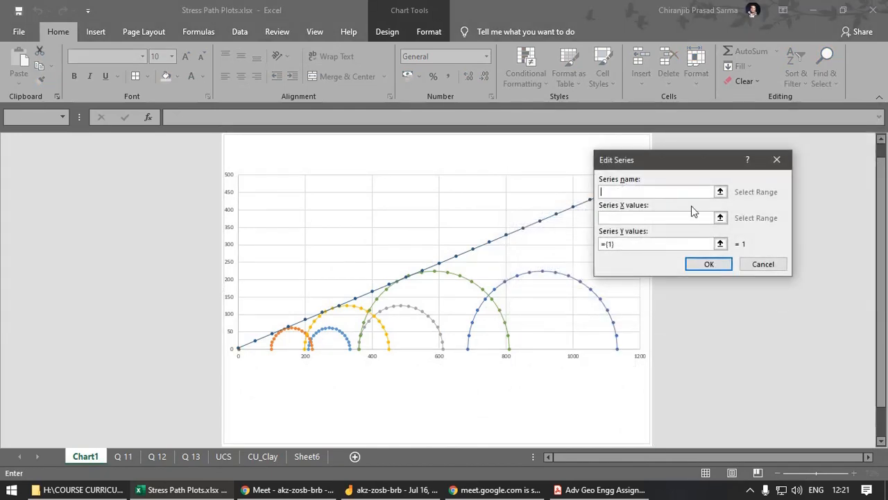
pyautogui.click(720, 218)
pyautogui.click(123, 456)
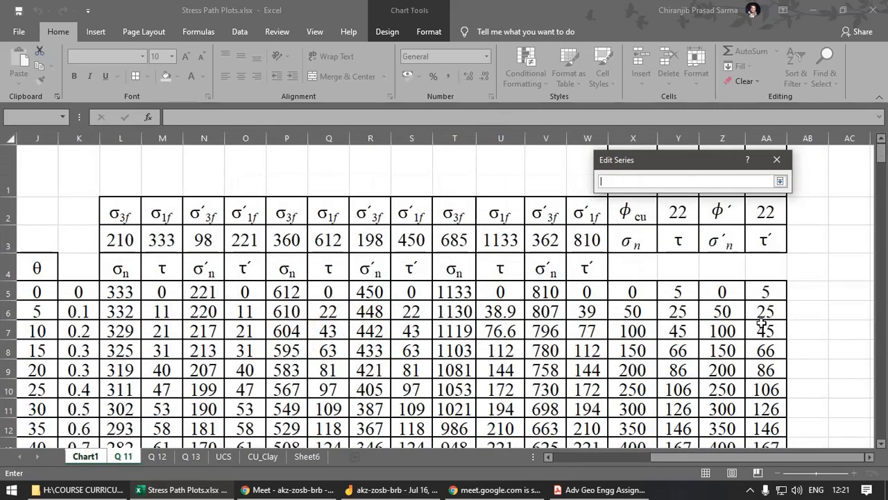
pyautogui.moveTo(726, 292); pyautogui.dragTo(730, 428)
pyautogui.click(780, 181)
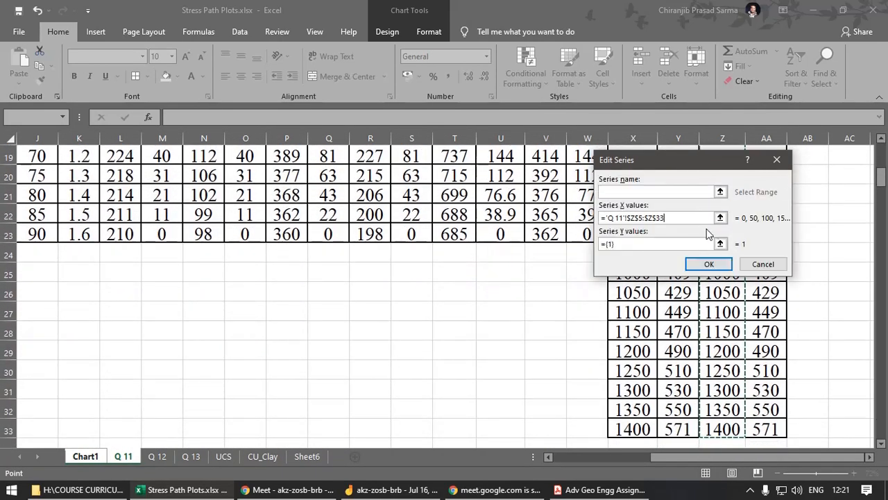
# Step: Set the new series' Y values to 'Q 11'!AA5:AA33 and apply the chart's updated data source
pyautogui.click(720, 244)
pyautogui.moveTo(705, 154); pyautogui.dragTo(600, 147)
pyautogui.moveTo(761, 161); pyautogui.dragTo(775, 426)
pyautogui.click(673, 174)
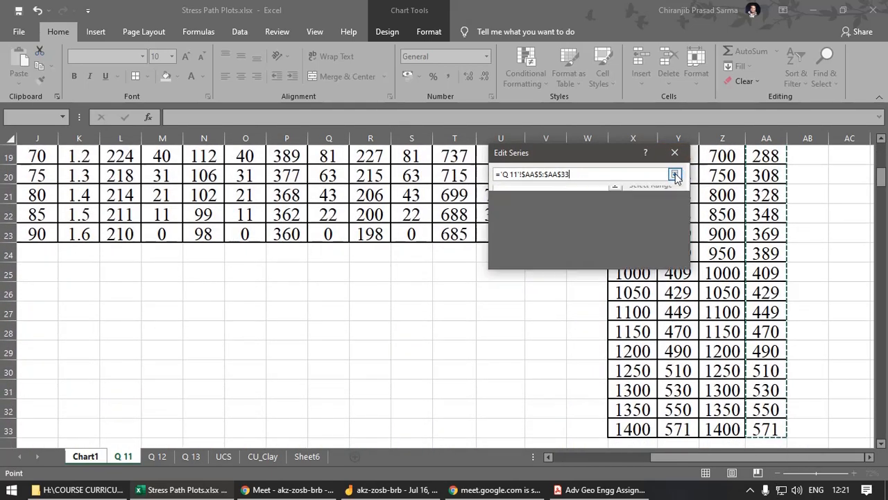
pyautogui.click(598, 257)
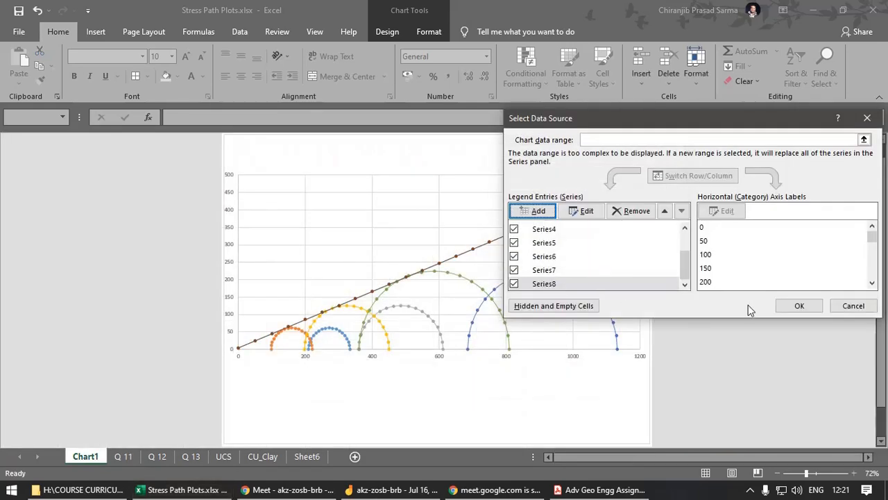
pyautogui.click(799, 306)
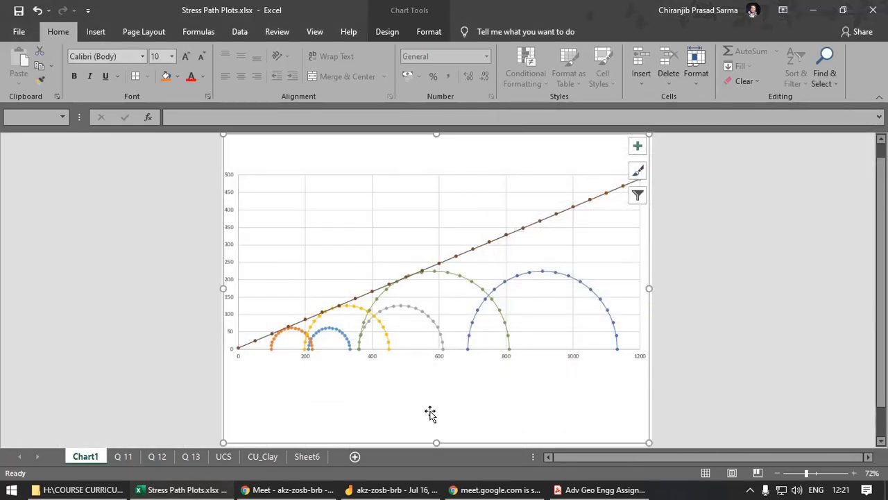
# Step: Set the trial total friction angle in Y2 on Q 11 to 15 and check the envelope on Chart1
pyautogui.click(123, 456)
pyautogui.scroll(6, 736, 246)
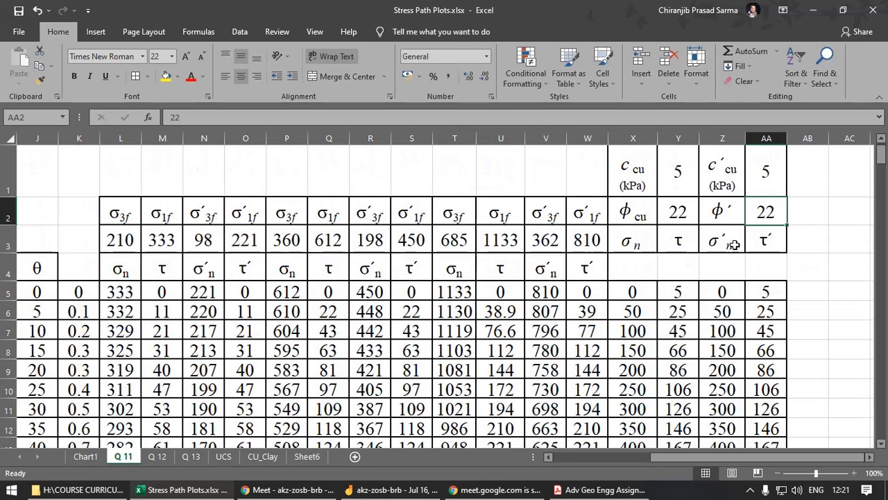
pyautogui.click(697, 222)
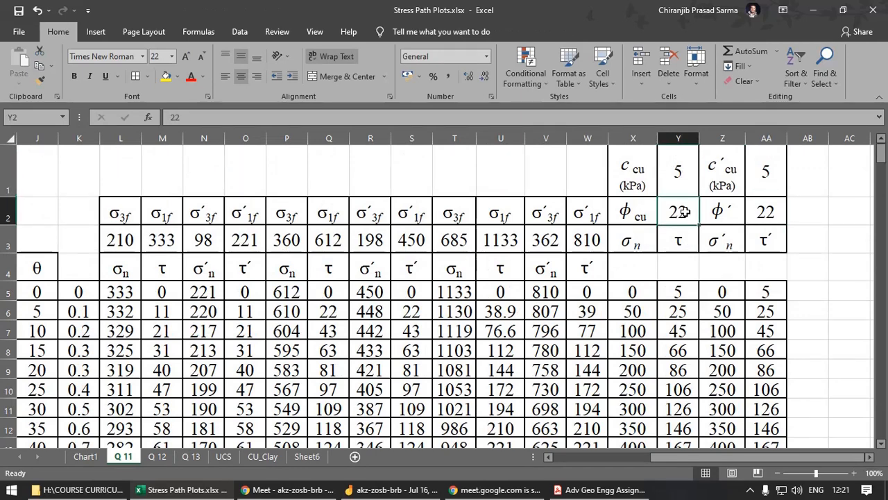
pyautogui.write('1')
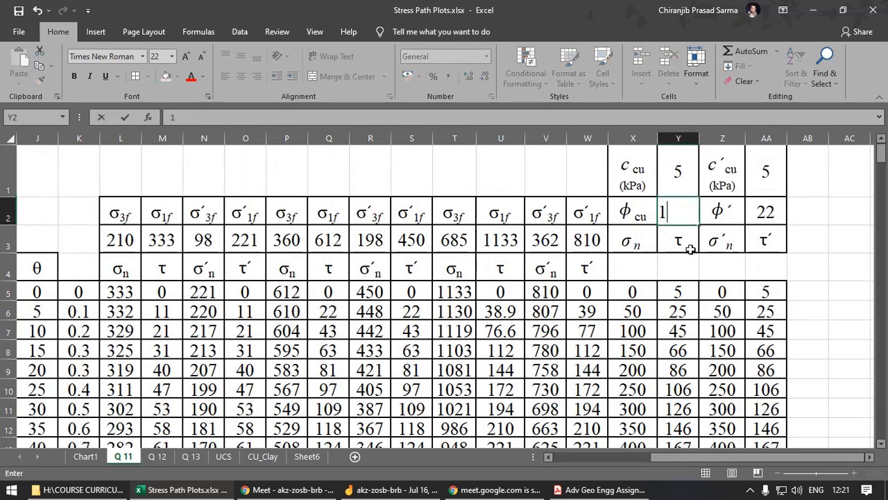
pyautogui.write('5')
pyautogui.press('Return')
pyautogui.click(85, 456)
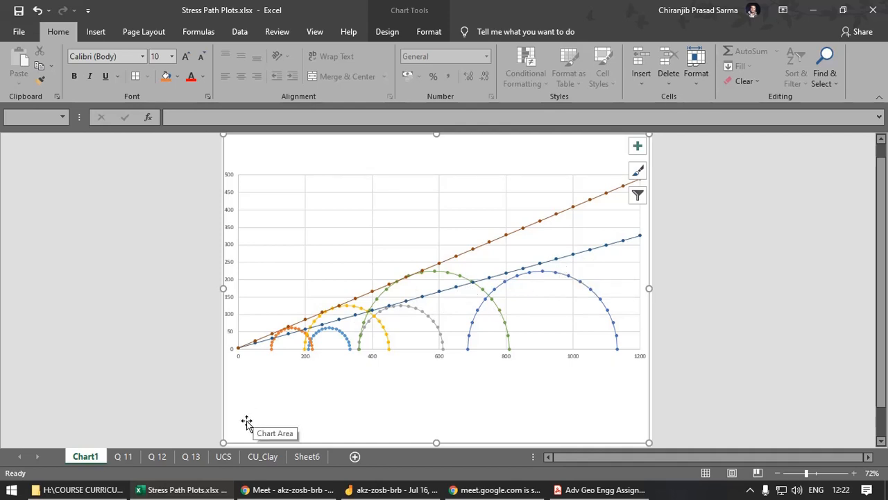
# Step: Set the trial total friction angle in Y2 on Q 11 to 14 and check the envelope on Chart1
pyautogui.click(122, 456)
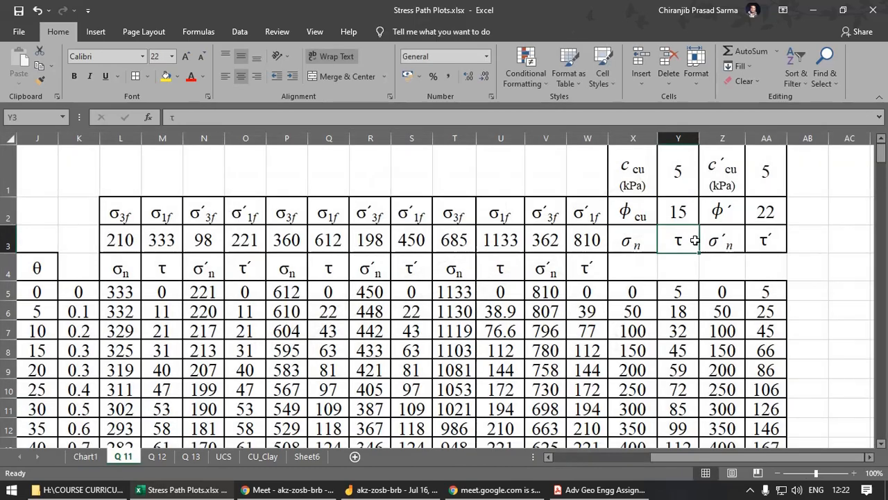
pyautogui.click(678, 210)
pyautogui.write('1')
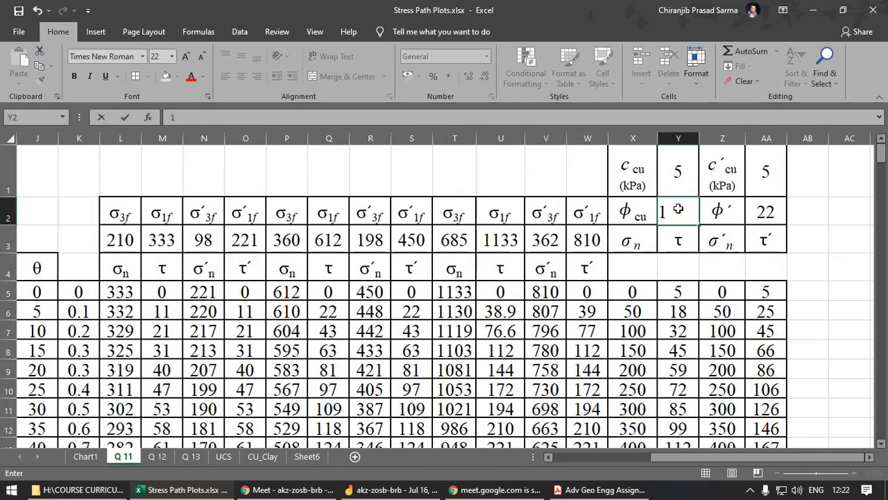
pyautogui.write('4')
pyautogui.click(686, 328)
pyautogui.click(86, 455)
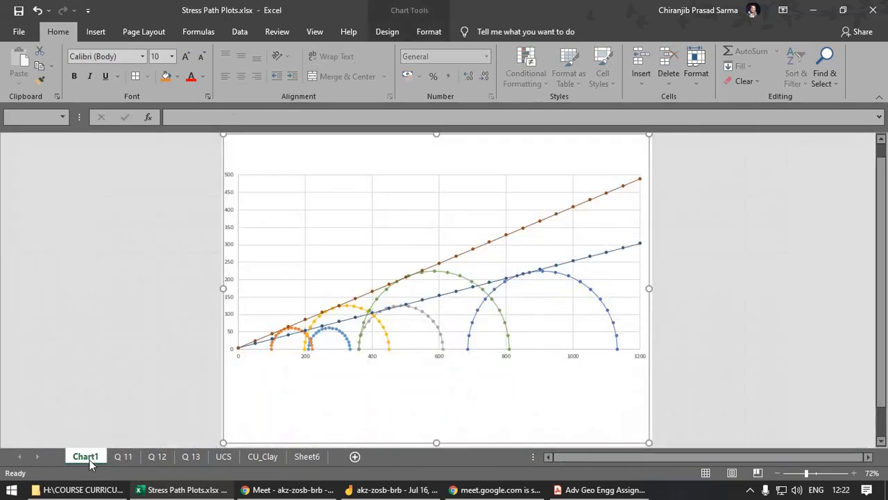
# Step: Examine how the total failure envelope on Chart1 fits the Mohr circles and compares with the effective envelope
pyautogui.click(70, 300)
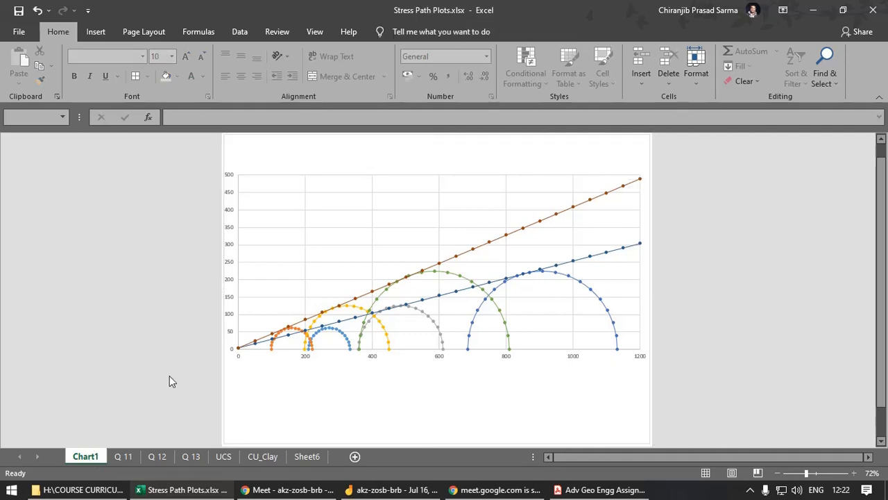
pyautogui.click(333, 383)
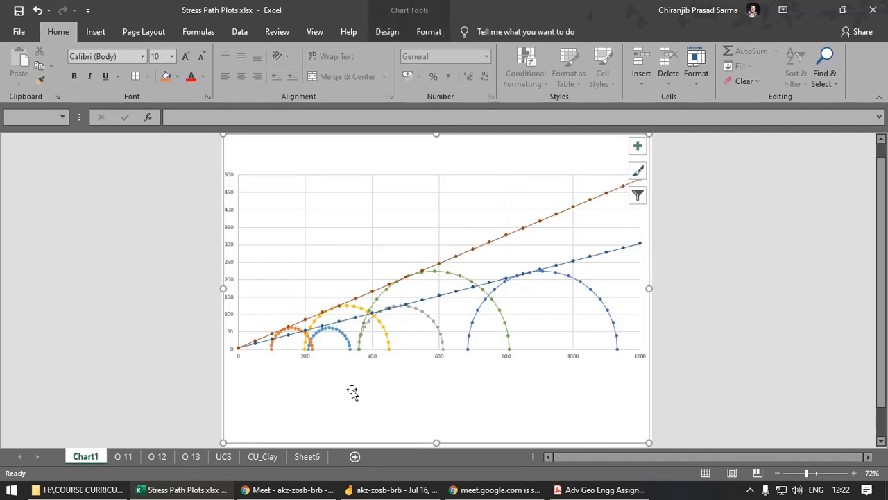
pyautogui.click(738, 345)
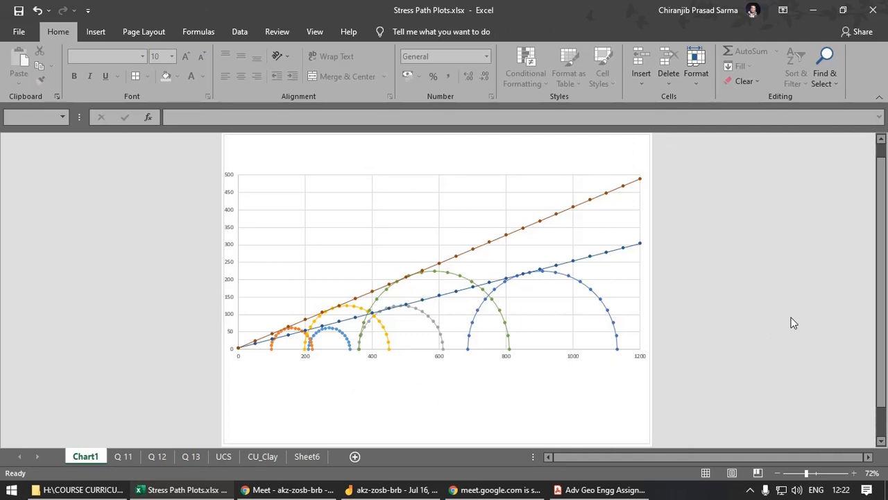
pyautogui.click(598, 254)
pyautogui.click(676, 318)
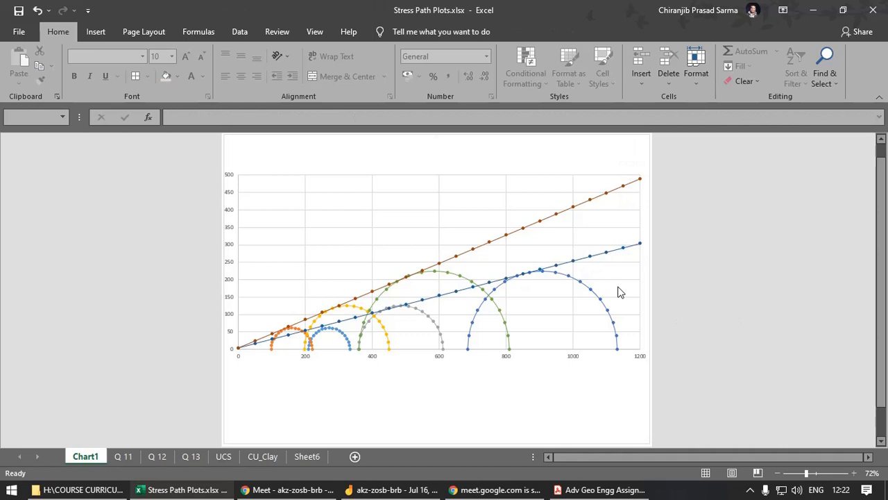
pyautogui.click(589, 258)
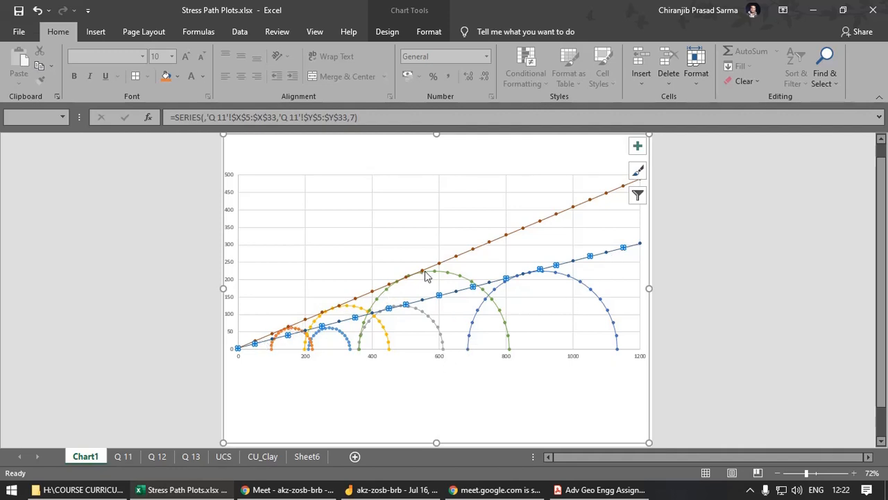
pyautogui.click(488, 405)
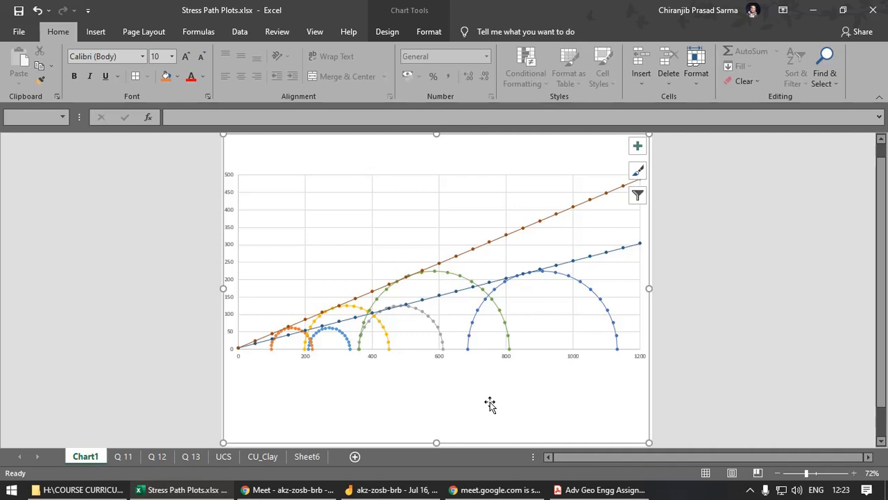
pyautogui.click(699, 330)
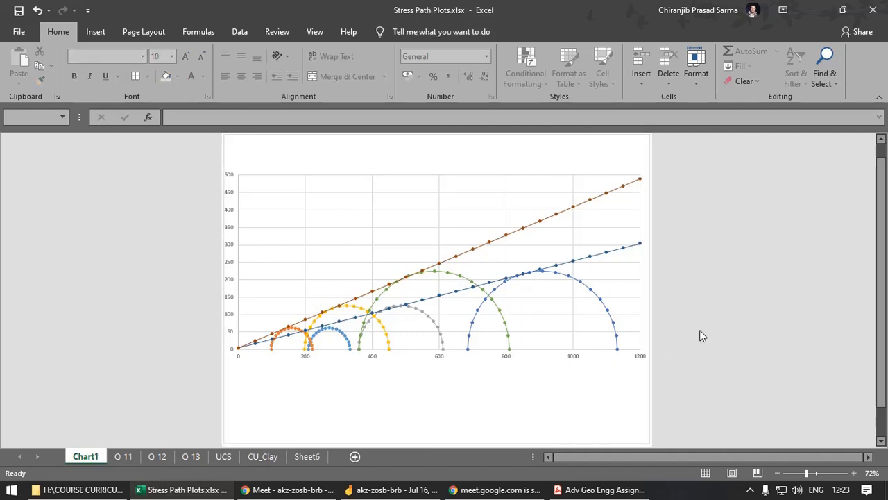
# Step: Highlight the total and effective stress Mohr circles one after another on Chart1 to compare them with their failure envelopes
pyautogui.keyDown('ctrl'); pyautogui.scroll(2, 495, 287); pyautogui.keyUp('ctrl')
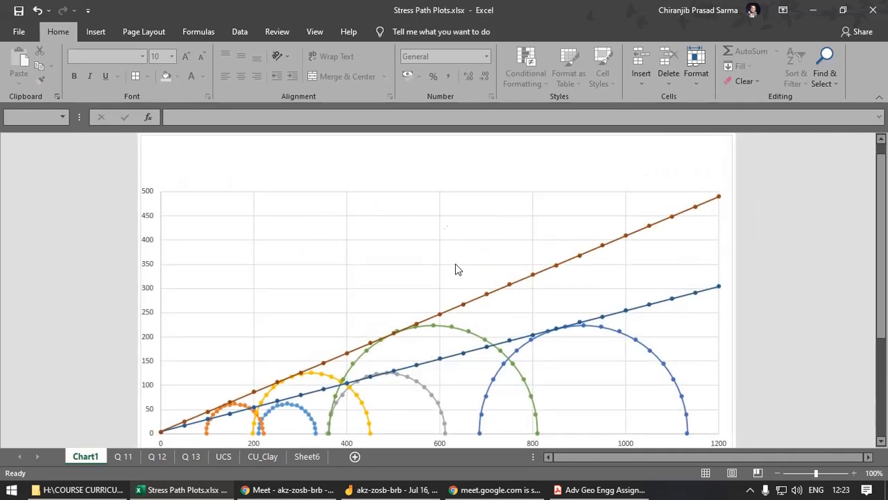
pyautogui.scroll(-1, 512, 302)
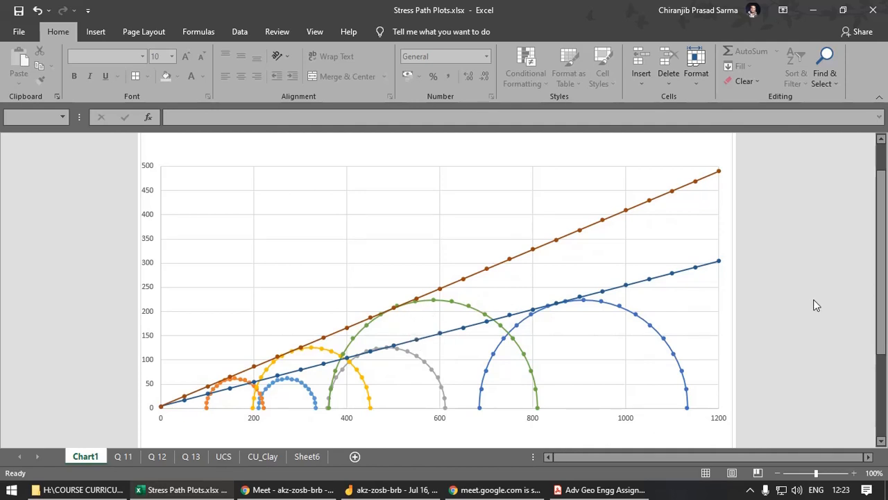
pyautogui.click(631, 316)
pyautogui.click(432, 370)
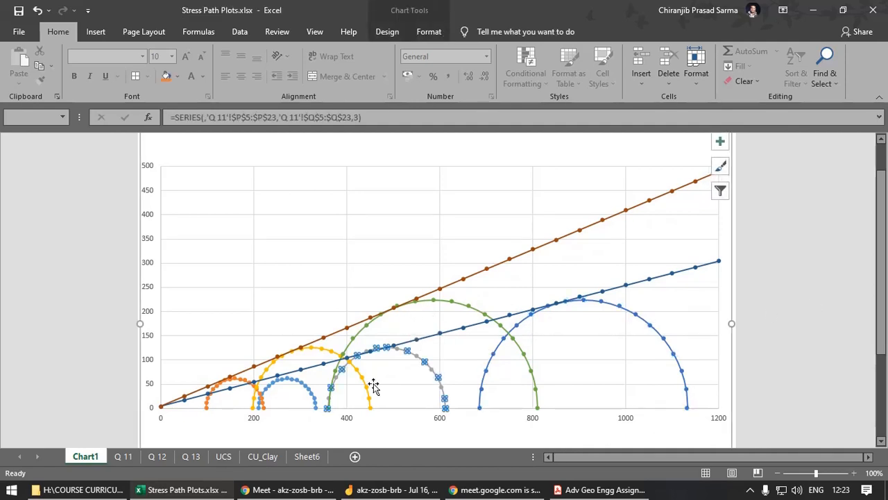
pyautogui.click(306, 389)
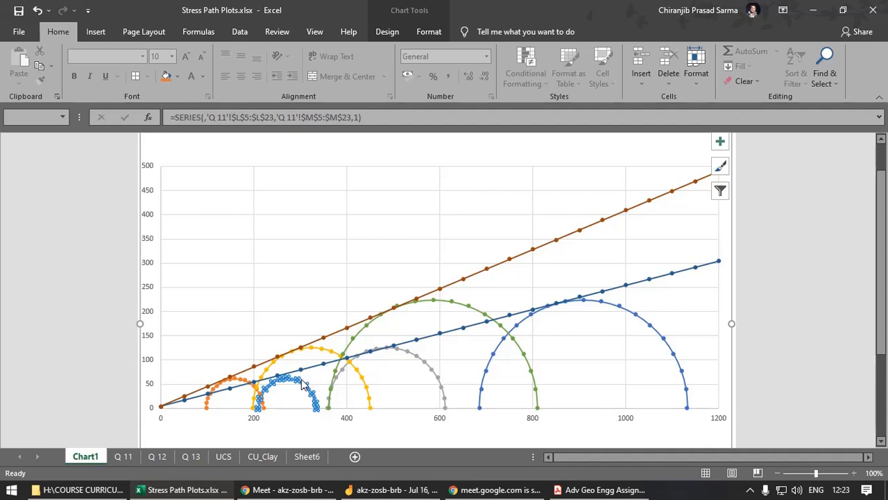
pyautogui.click(240, 381)
pyautogui.click(329, 350)
pyautogui.click(475, 310)
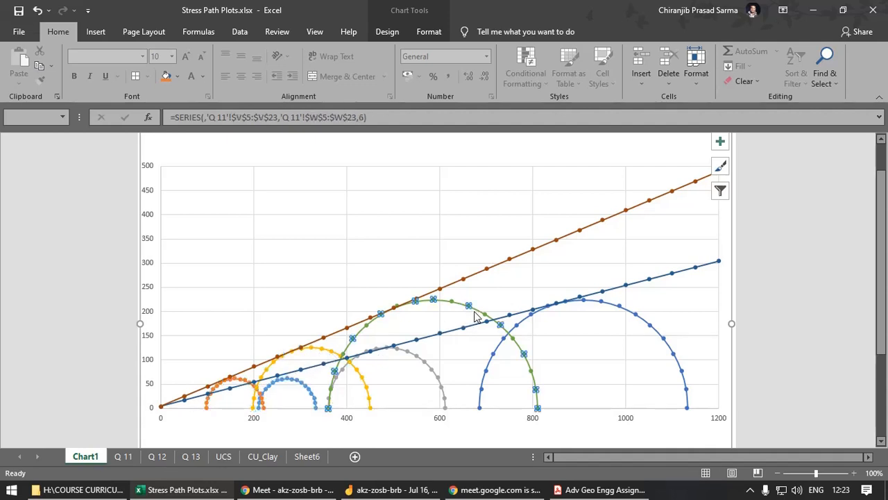
pyautogui.click(383, 427)
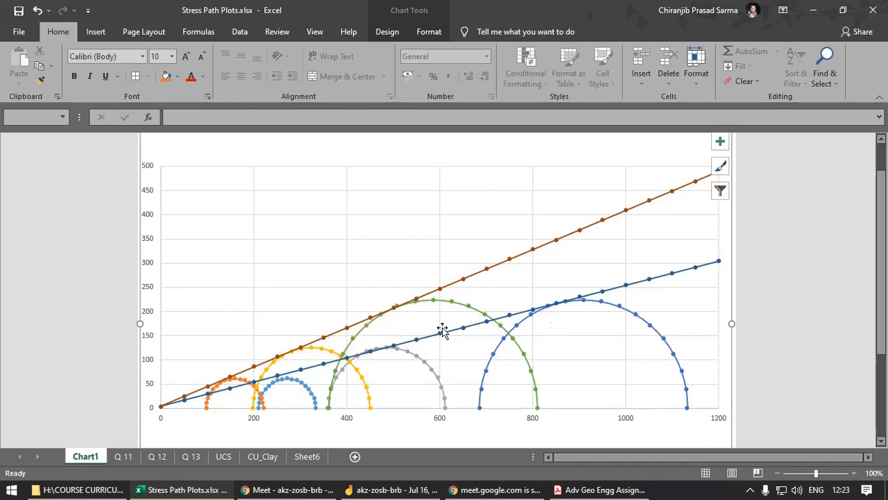
pyautogui.click(637, 318)
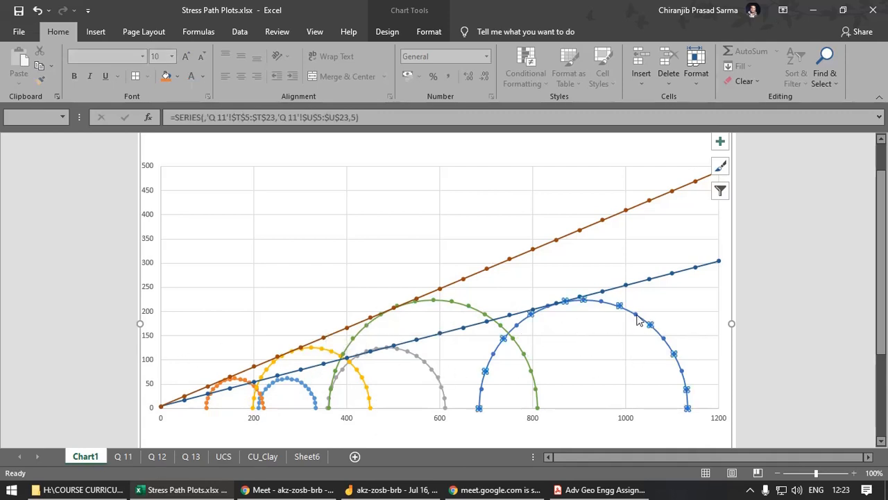
pyautogui.click(451, 304)
pyautogui.click(29, 308)
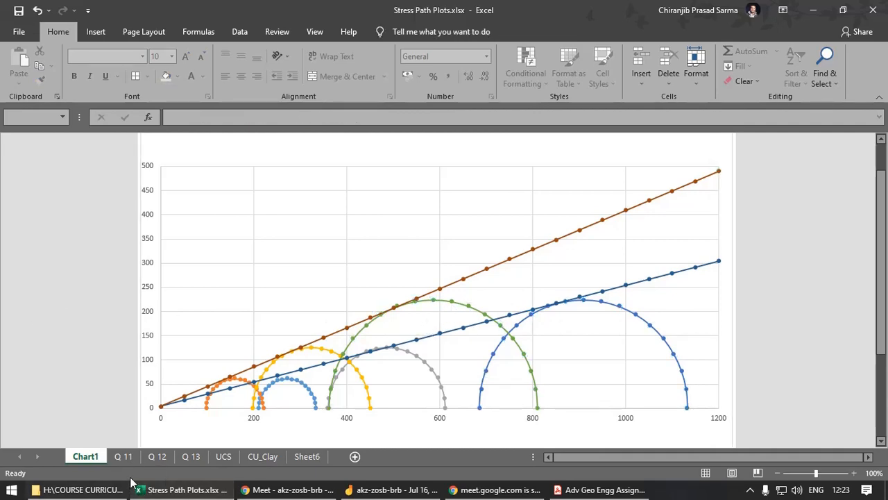
# Step: Open the Q 12 sheet and review its cell pressure, pore pressure and axial strain data
pyautogui.click(122, 456)
pyautogui.moveTo(745, 456); pyautogui.dragTo(628, 458)
pyautogui.click(157, 456)
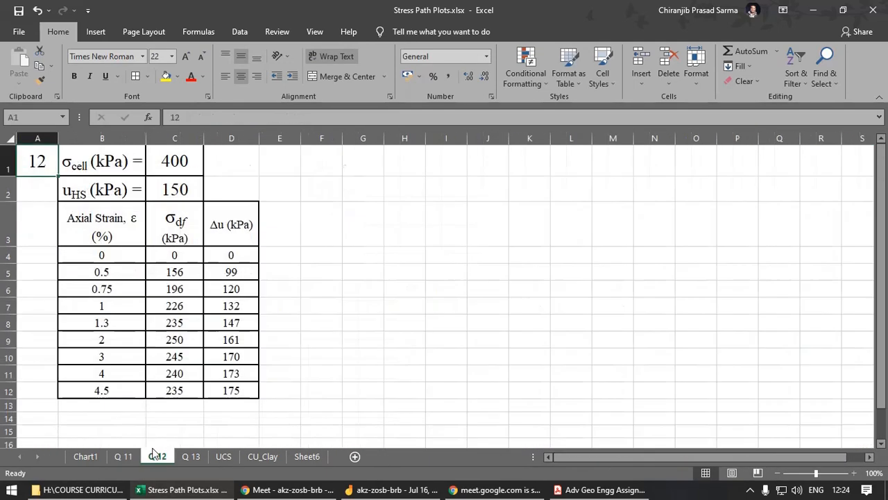
pyautogui.click(431, 300)
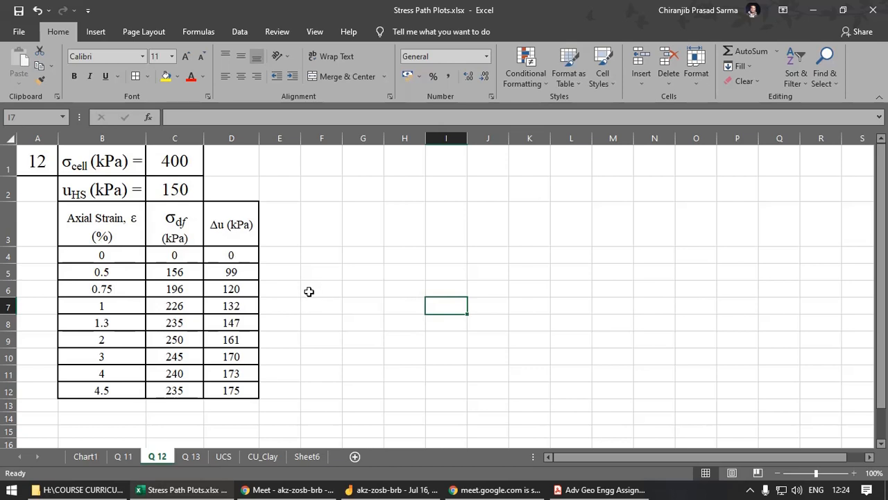
pyautogui.click(43, 164)
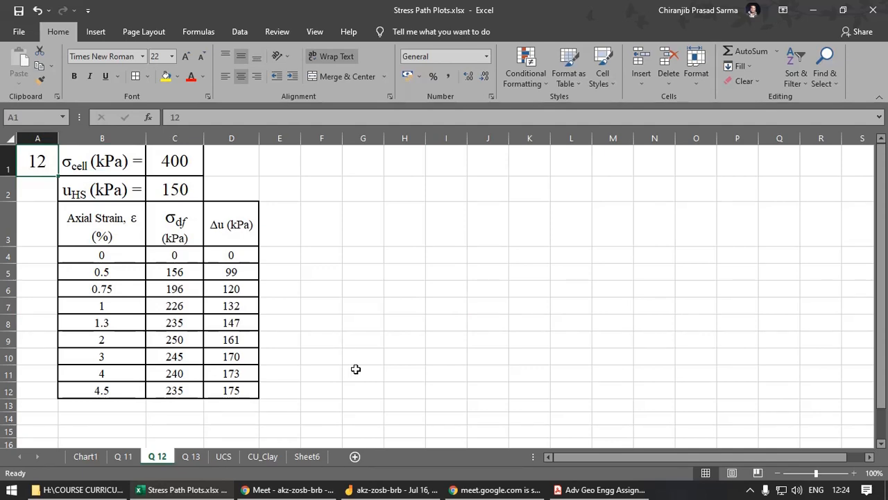
# Step: Switch to the assignment PDF in Acrobat Reader and read question 12's test data and list of required plots
pyautogui.click(579, 490)
pyautogui.scroll(-15, 627, 234)
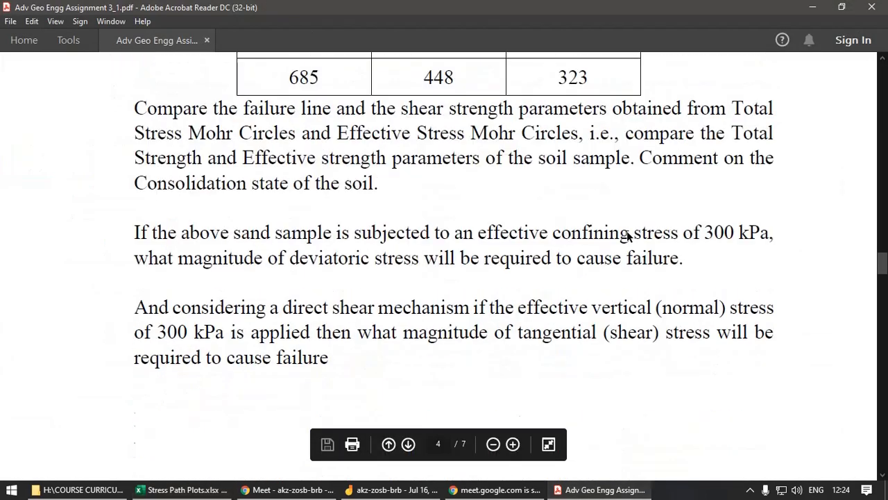
pyautogui.scroll(-5, 624, 225)
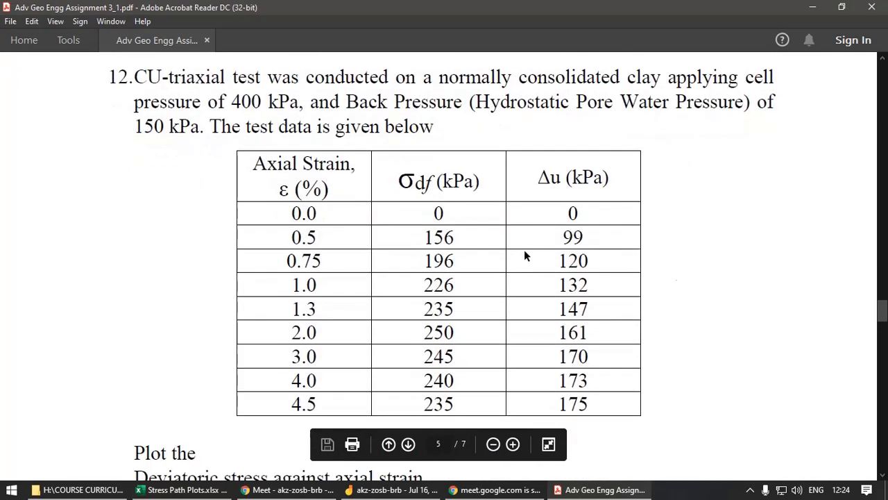
pyautogui.scroll(-5, 445, 208)
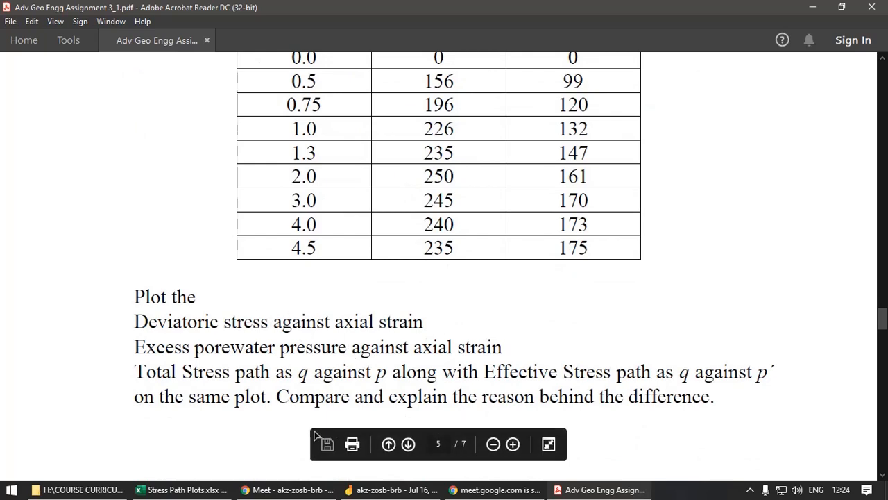
# Step: Return to the Excel workbook and insert an empty scatter chart with smooth lines and markers on Q 12
pyautogui.click(181, 489)
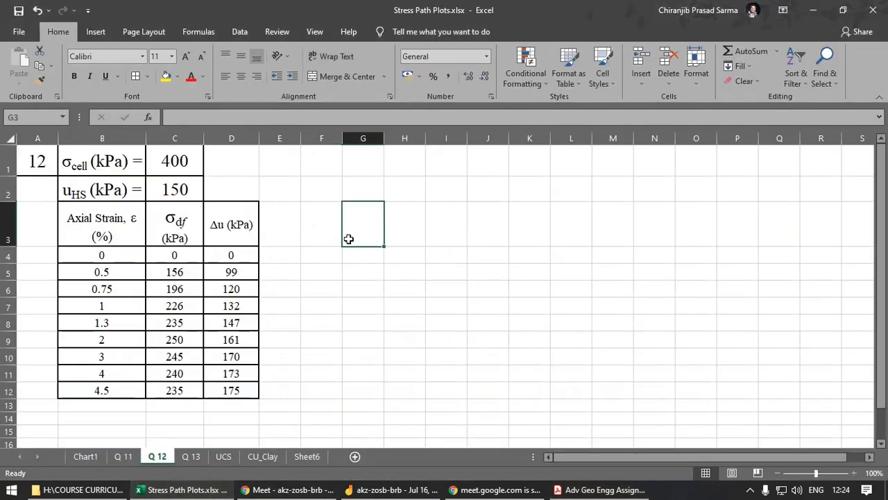
pyautogui.click(101, 32)
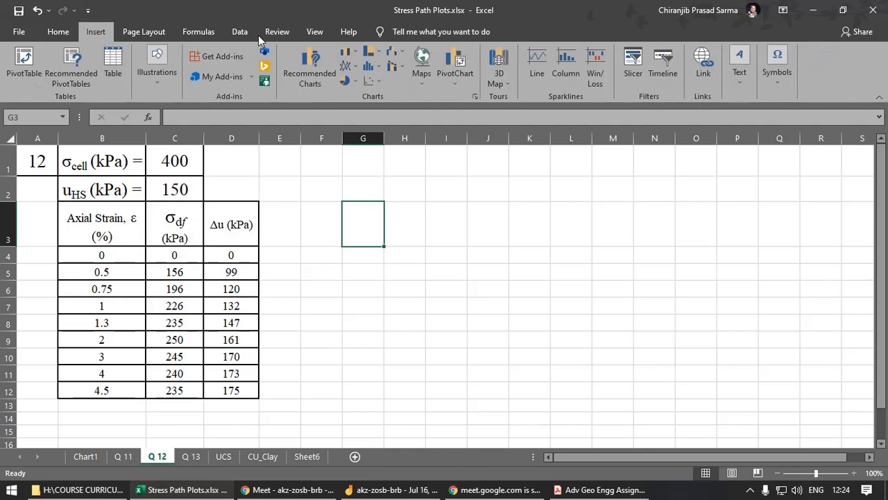
pyautogui.click(365, 82)
pyautogui.click(418, 122)
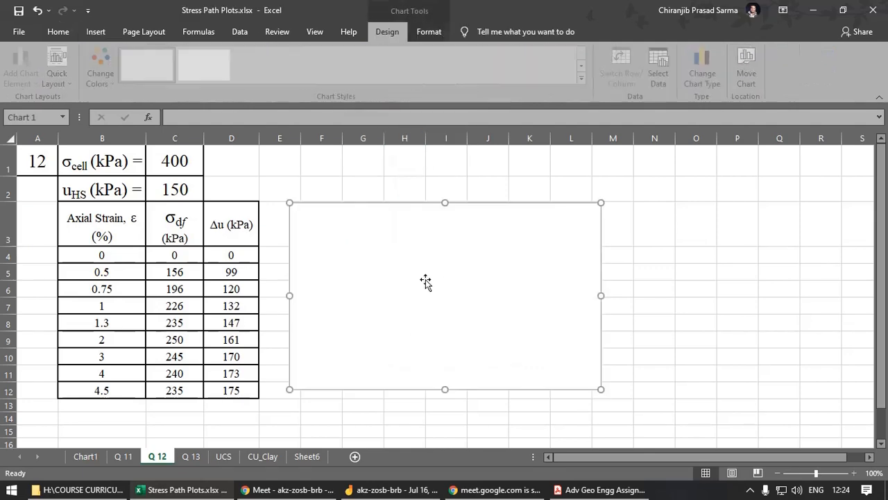
# Step: Add a data series to the empty chart with the axial strain range B4:B12 as its X values
pyautogui.rightClick(465, 252)
pyautogui.click(527, 323)
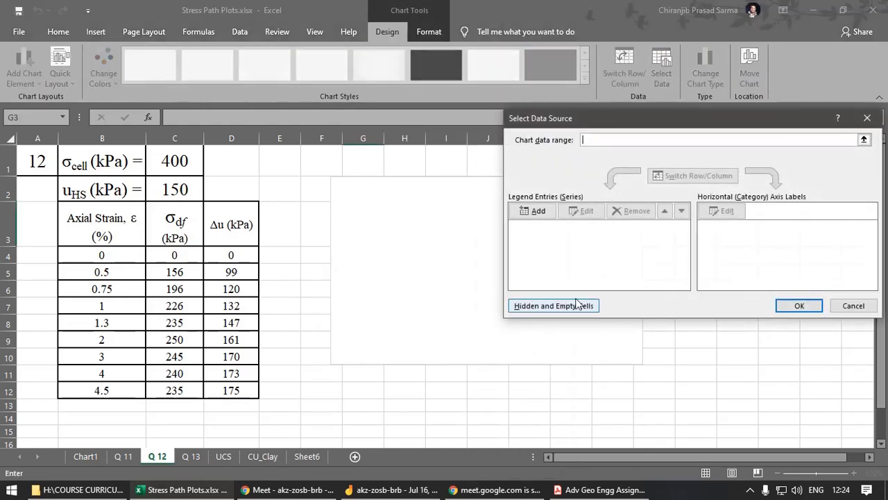
pyautogui.click(533, 211)
pyautogui.click(718, 218)
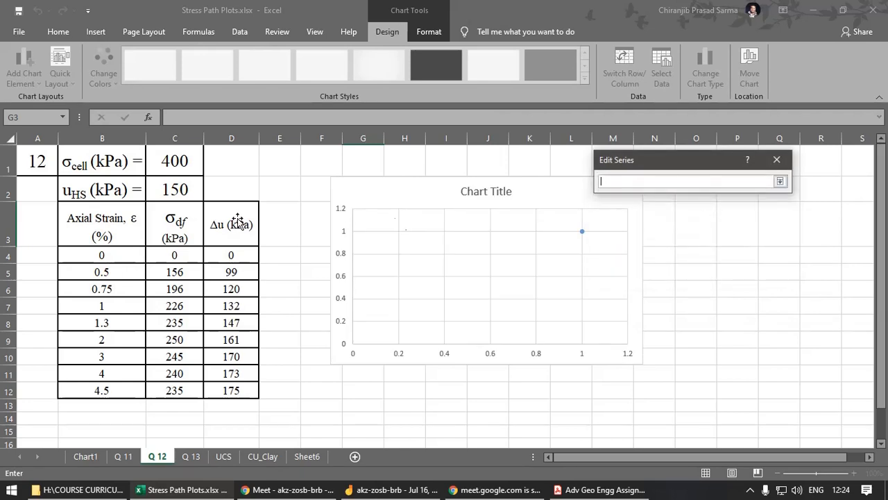
pyautogui.click(115, 261)
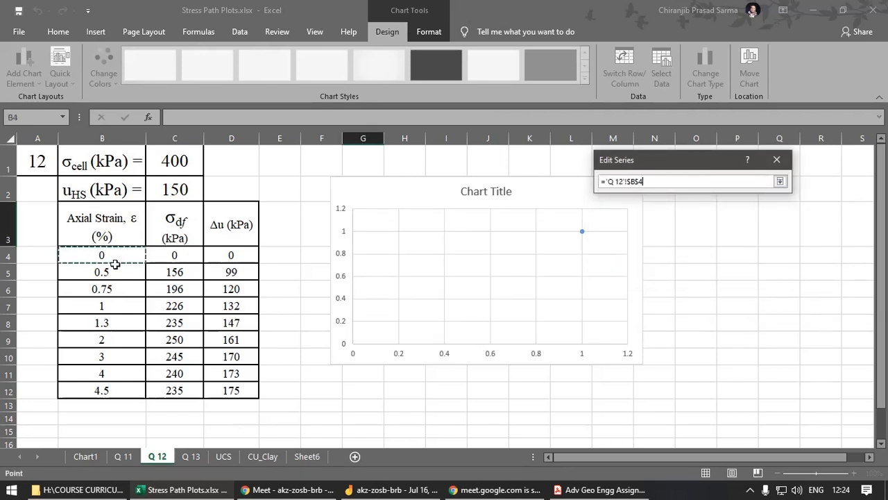
pyautogui.moveTo(115, 264); pyautogui.dragTo(108, 390)
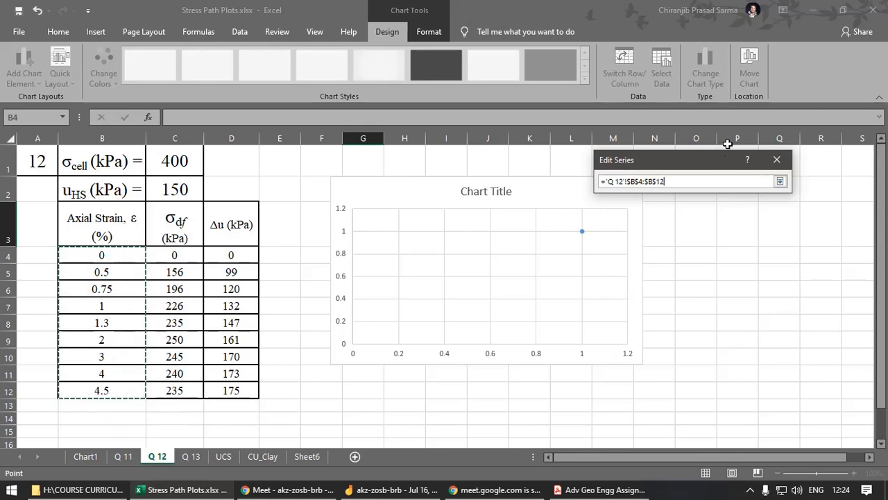
pyautogui.click(780, 181)
# Step: Set the series' Y values to the deviatoric stress range C4:C12 and apply the chart data
pyautogui.click(721, 243)
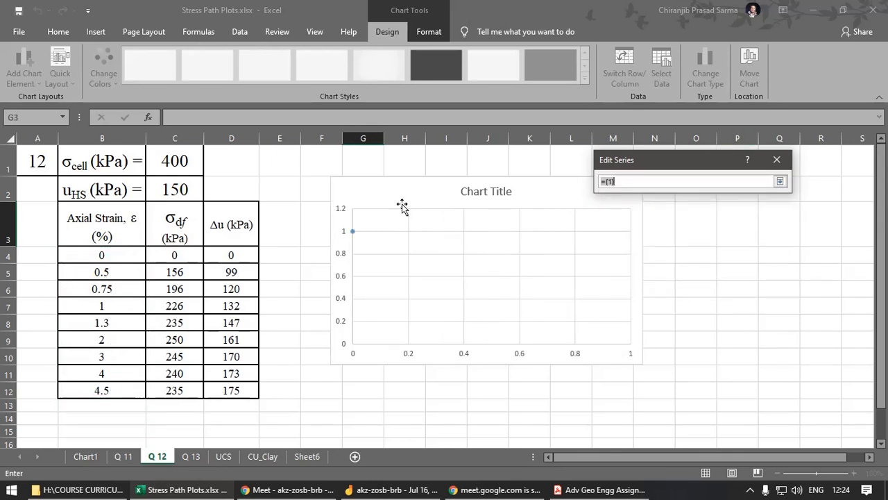
pyautogui.moveTo(176, 257); pyautogui.dragTo(178, 383)
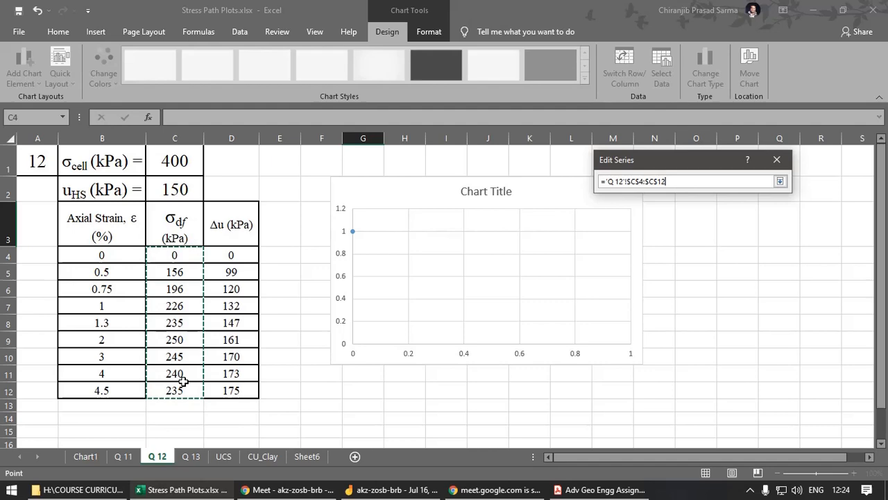
pyautogui.click(779, 181)
pyautogui.click(697, 265)
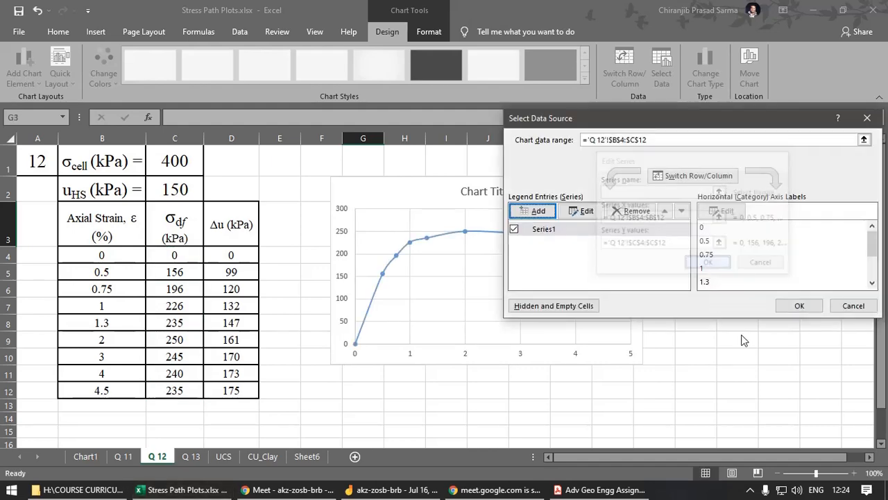
pyautogui.click(797, 308)
pyautogui.click(761, 370)
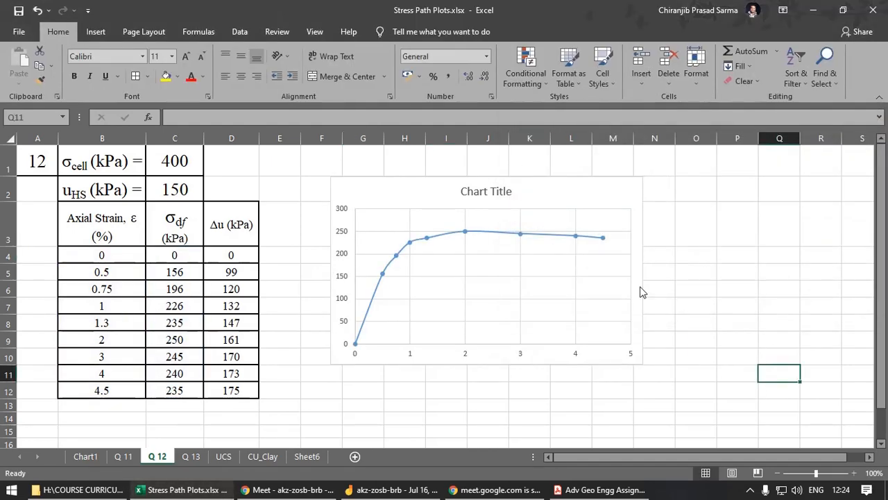
# Step: Delete the title of the deviatoric stress chart
pyautogui.click(486, 192)
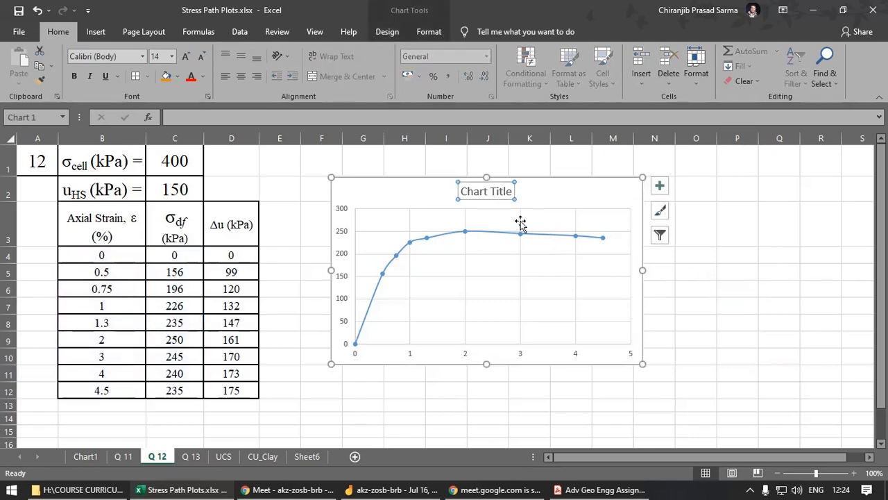
pyautogui.press('Delete')
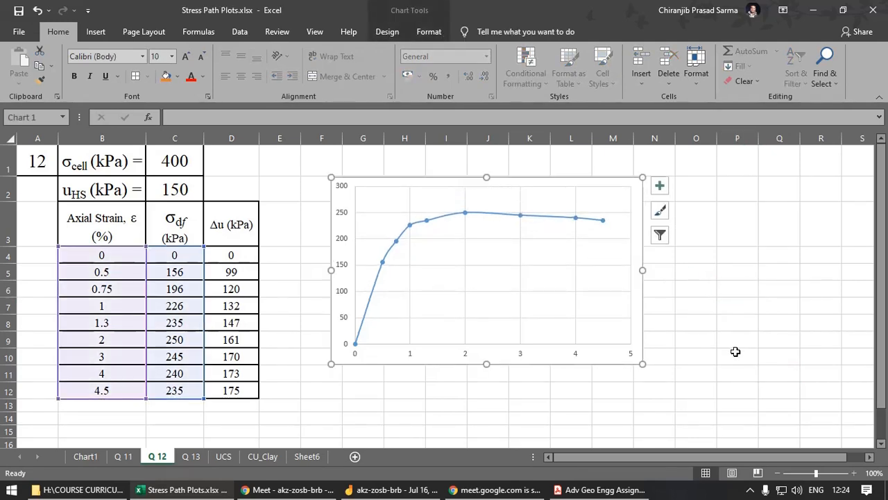
pyautogui.click(735, 352)
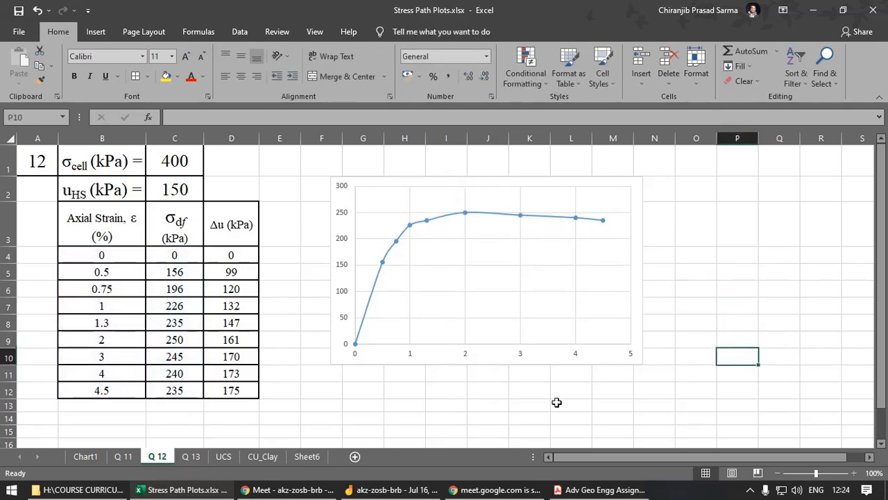
# Step: Check the assignment PDF for the next plot required in question 12, and return to the Q 12 sheet in Excel
pyautogui.click(600, 489)
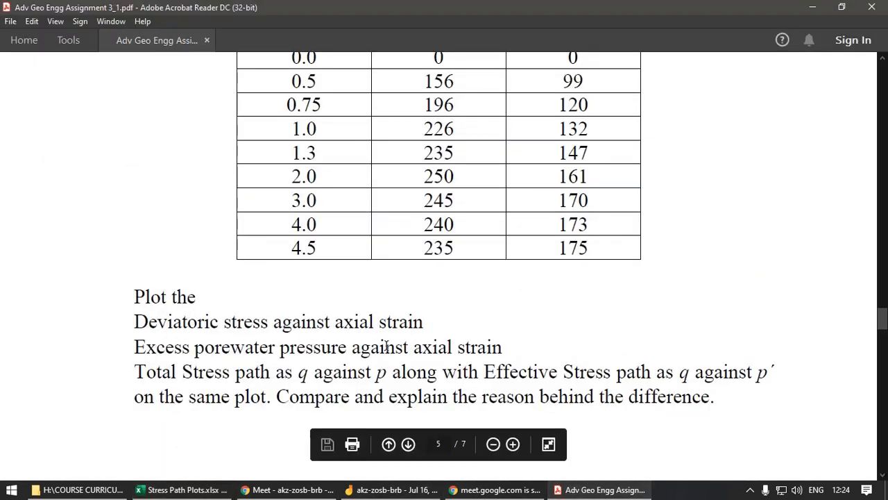
pyautogui.click(186, 489)
pyautogui.click(399, 374)
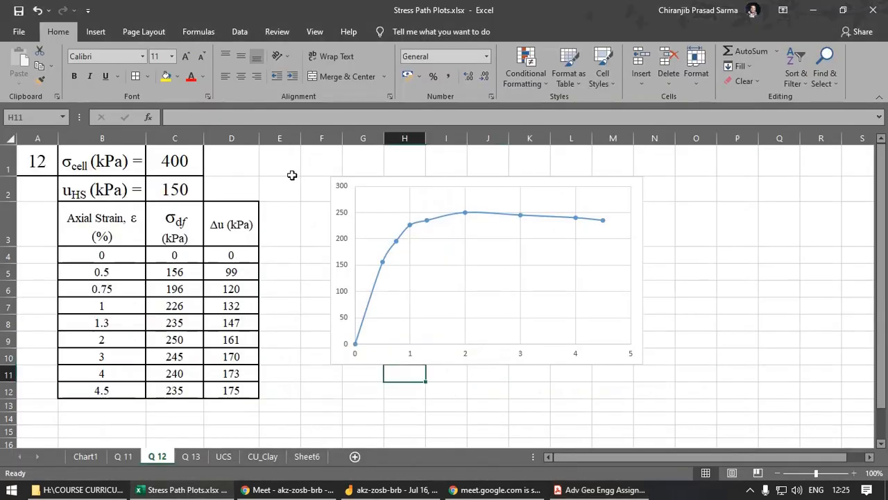
# Step: Insert a second smooth-line scatter chart with markers, offset from the first, and begin adding a data series to it
pyautogui.click(96, 31)
pyautogui.click(368, 81)
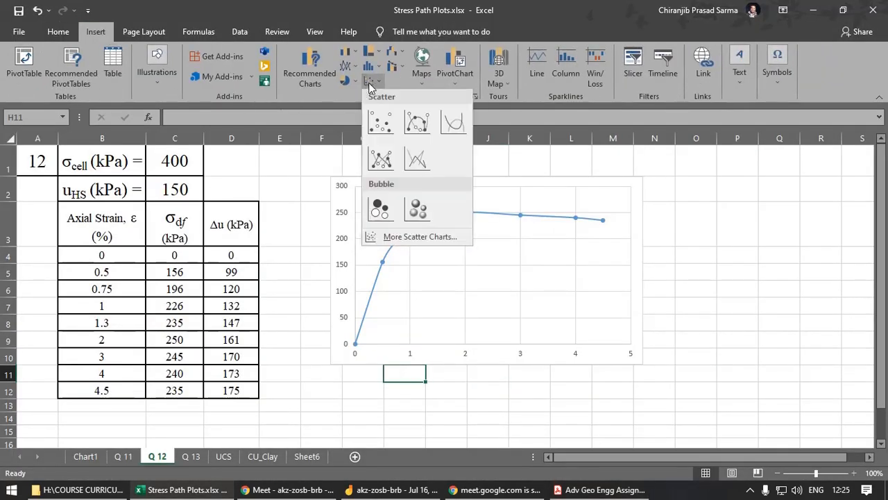
pyautogui.click(406, 133)
pyautogui.moveTo(351, 247); pyautogui.dragTo(534, 264)
pyautogui.rightClick(534, 263)
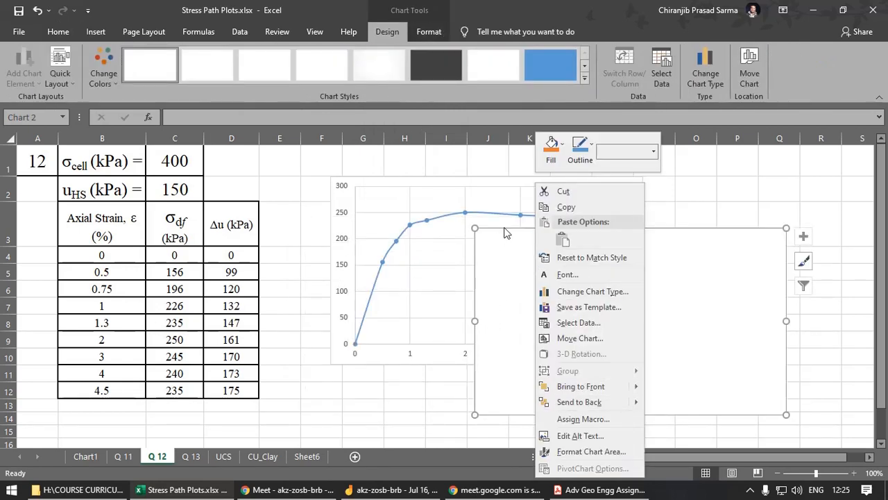
pyautogui.click(590, 323)
pyautogui.click(536, 211)
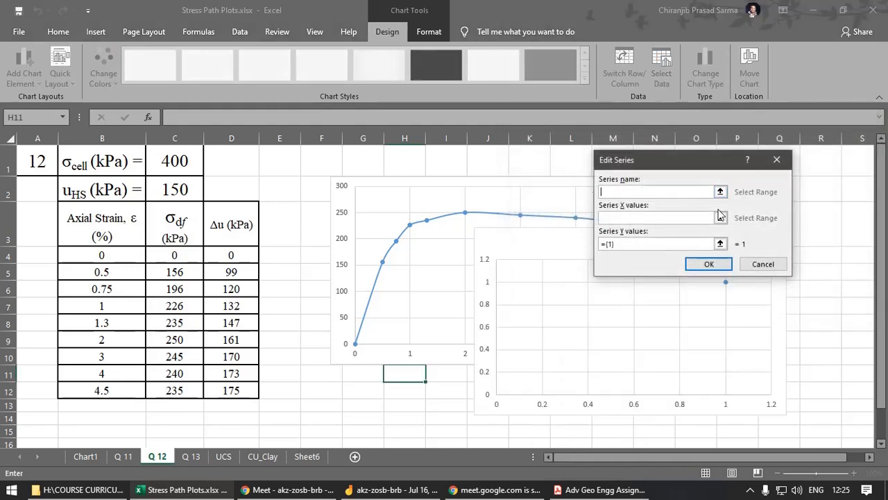
pyautogui.click(721, 217)
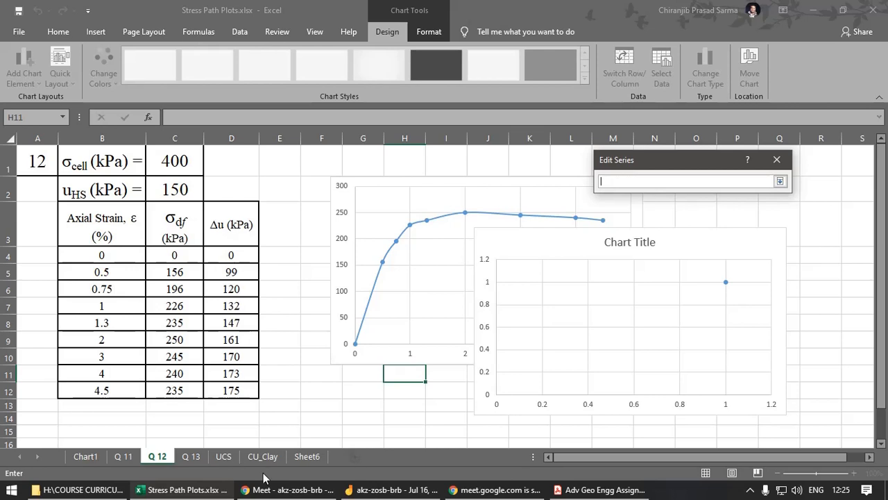
pyautogui.moveTo(234, 258); pyautogui.dragTo(233, 391)
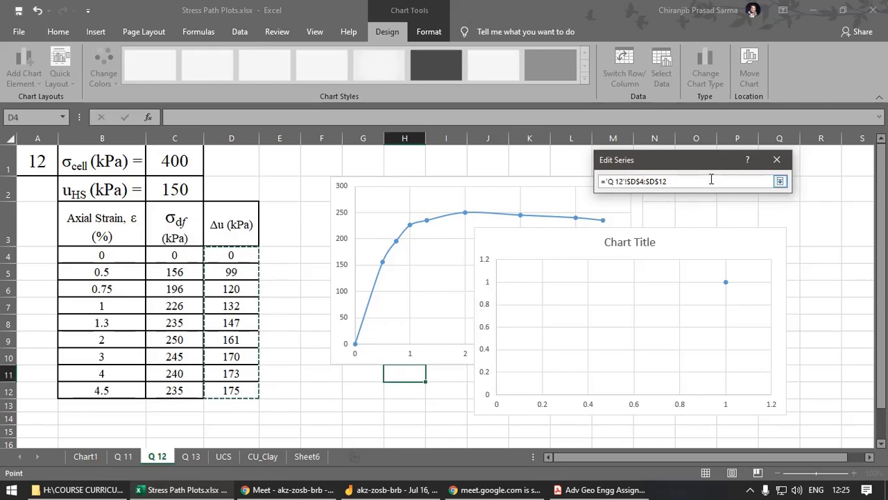
pyautogui.click(780, 181)
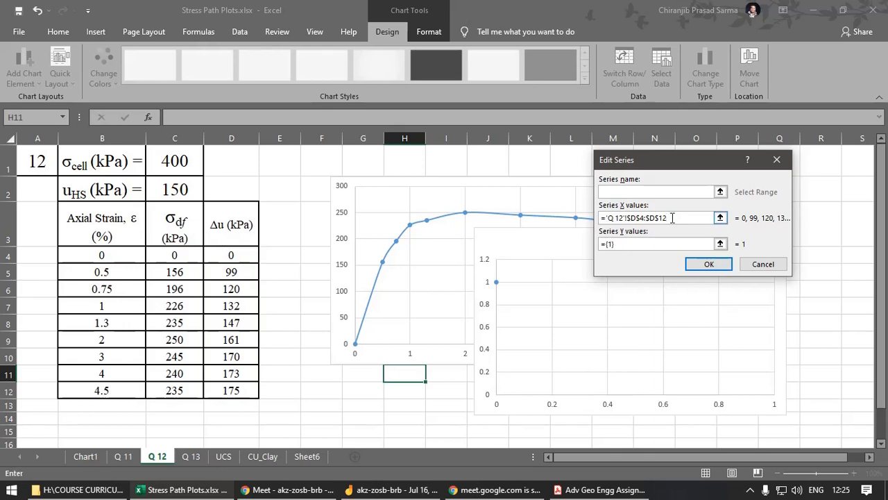
pyautogui.moveTo(671, 217); pyautogui.dragTo(581, 222)
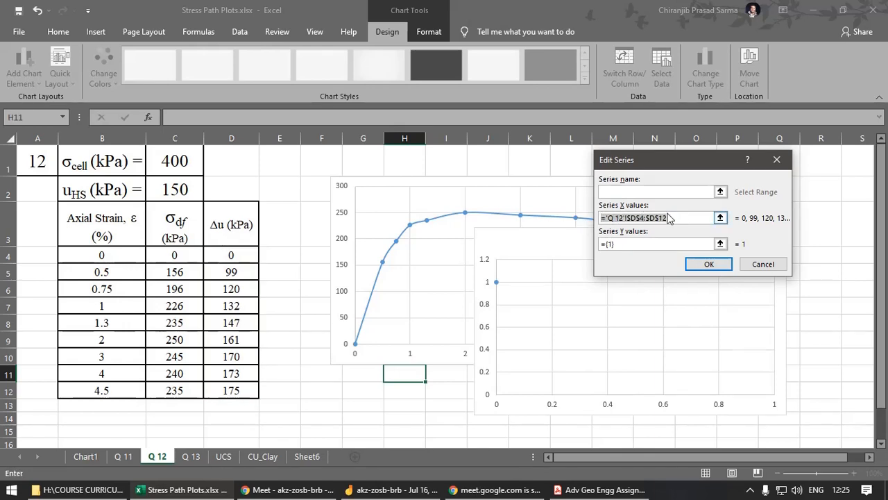
pyautogui.press('BackSpace')
# Step: Plot excess pore pressure against axial strain in the second chart, using X values B4:B12 and Y values D4:D12
pyautogui.click(720, 217)
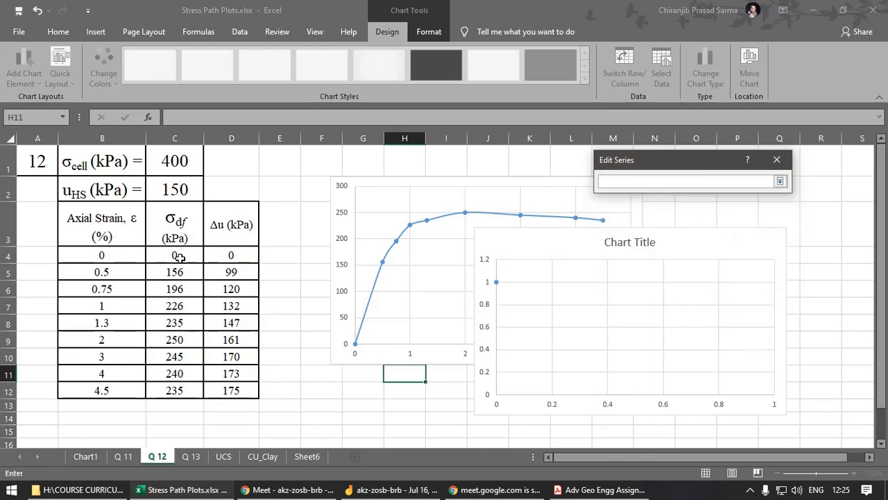
pyautogui.moveTo(102, 256); pyautogui.dragTo(101, 390)
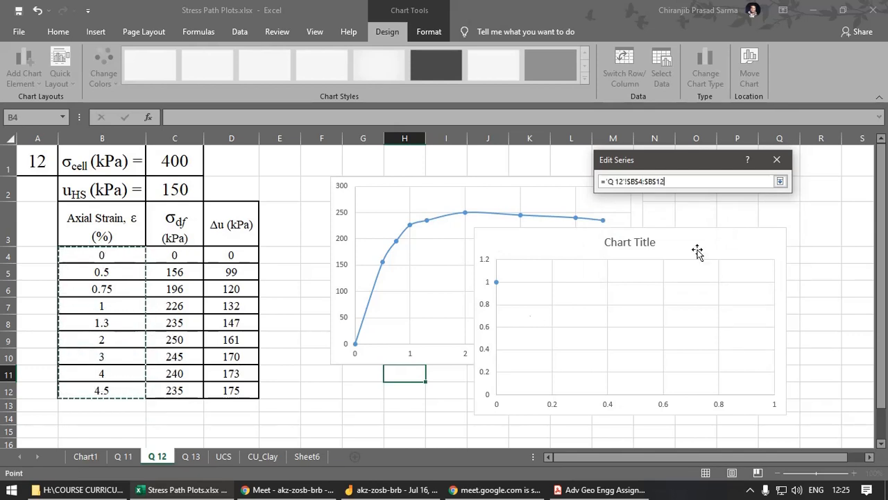
pyautogui.click(780, 181)
pyautogui.click(731, 243)
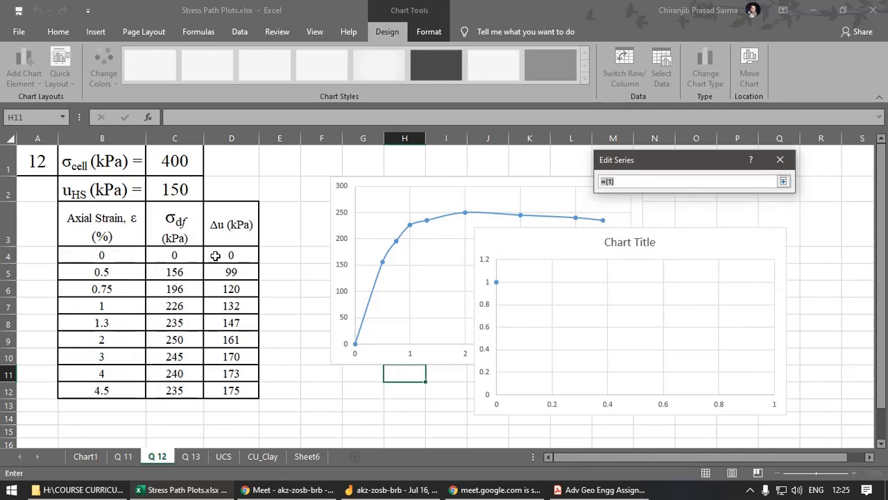
pyautogui.moveTo(215, 256); pyautogui.dragTo(246, 392)
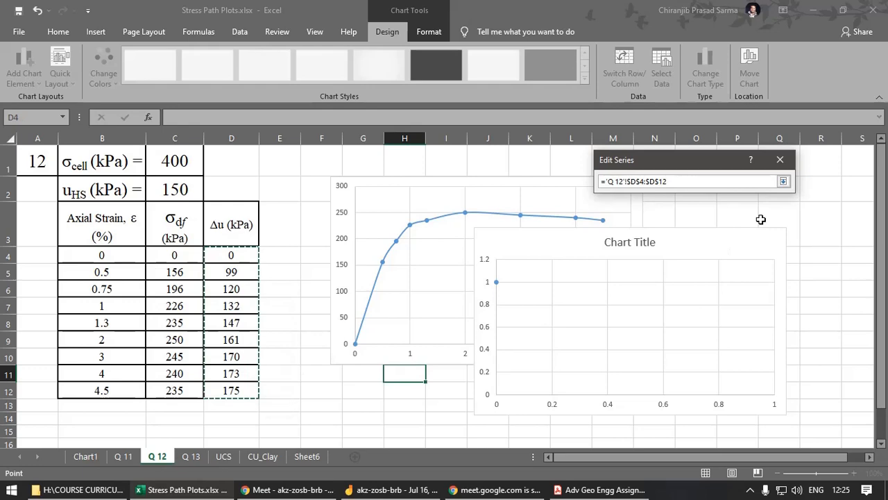
pyautogui.click(784, 181)
pyautogui.click(709, 267)
pyautogui.click(797, 303)
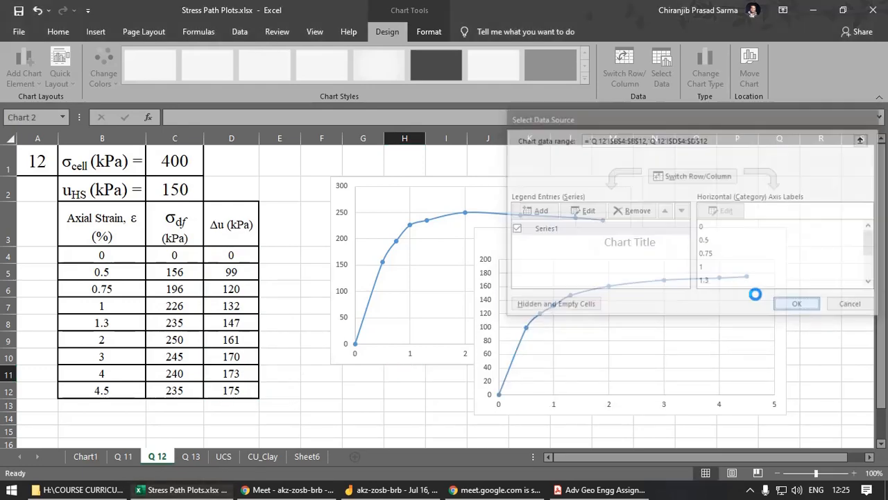
pyautogui.click(828, 388)
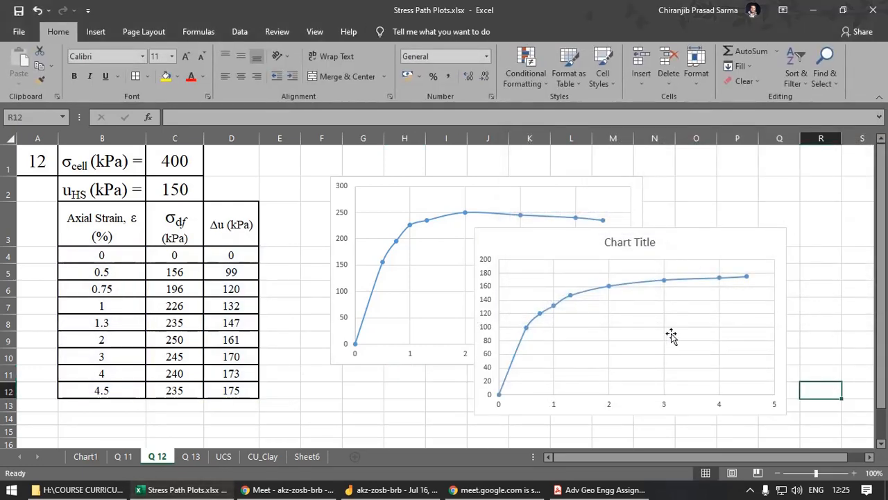
# Step: Delete the title of the excess pore pressure chart and leave that chart selected
pyautogui.click(619, 244)
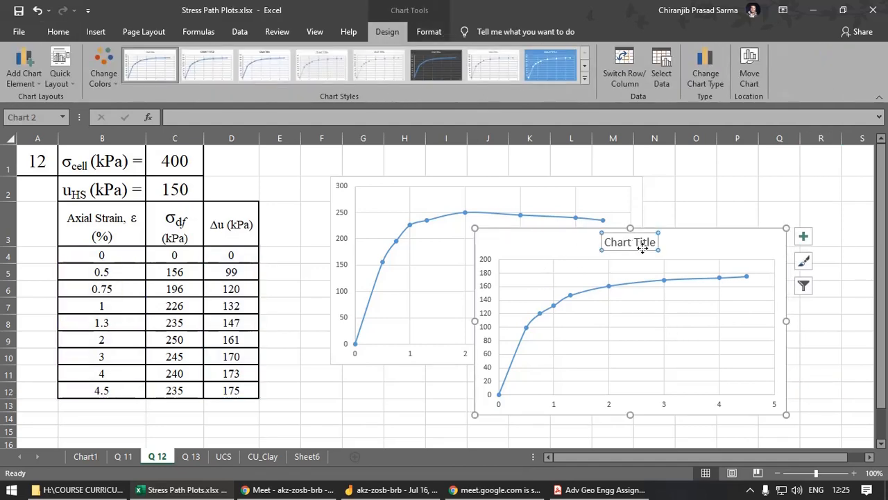
pyautogui.press('Delete')
pyautogui.click(836, 370)
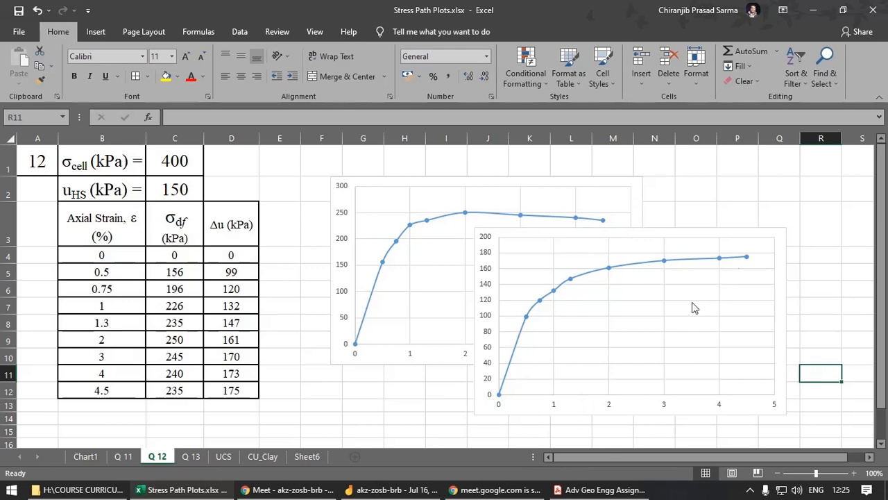
pyautogui.click(525, 236)
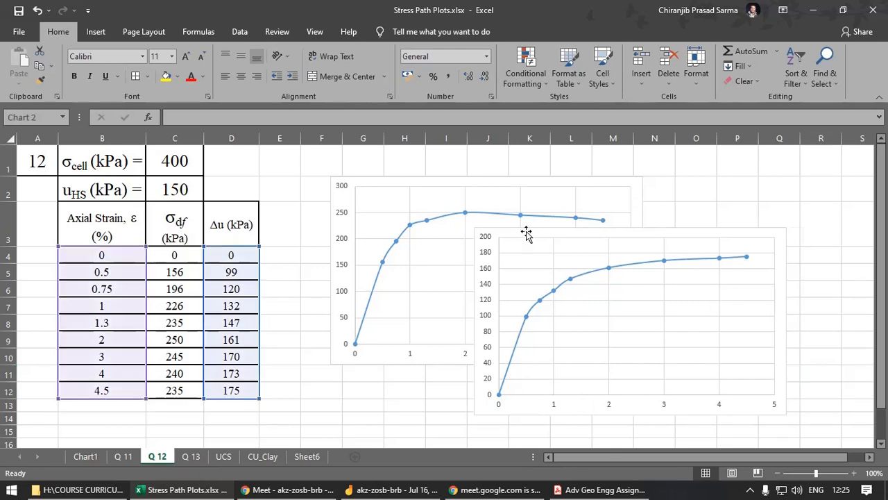
# Step: Check the assignment PDF for the stress path plots question 12 requires, and switch back to the Excel workbook
pyautogui.moveTo(525, 236)
pyautogui.mouseDown()
pyautogui.moveTo(678, 200)
pyautogui.moveTo(701, 185)
pyautogui.moveTo(553, 222)
pyautogui.moveTo(518, 245)
pyautogui.mouseUp()
pyautogui.click(601, 489)
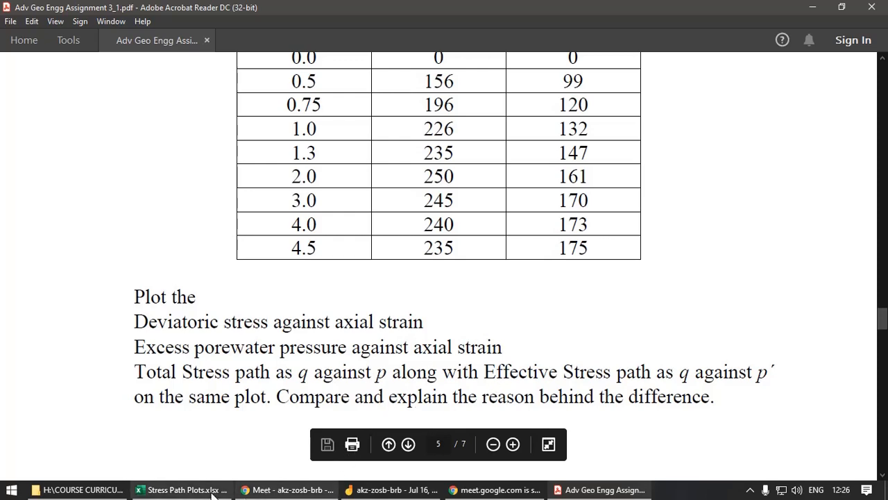
pyautogui.click(186, 490)
# Step: Move the deviatoric stress and excess pore pressure charts farther right, clearing the columns beside the data table
pyautogui.click(316, 249)
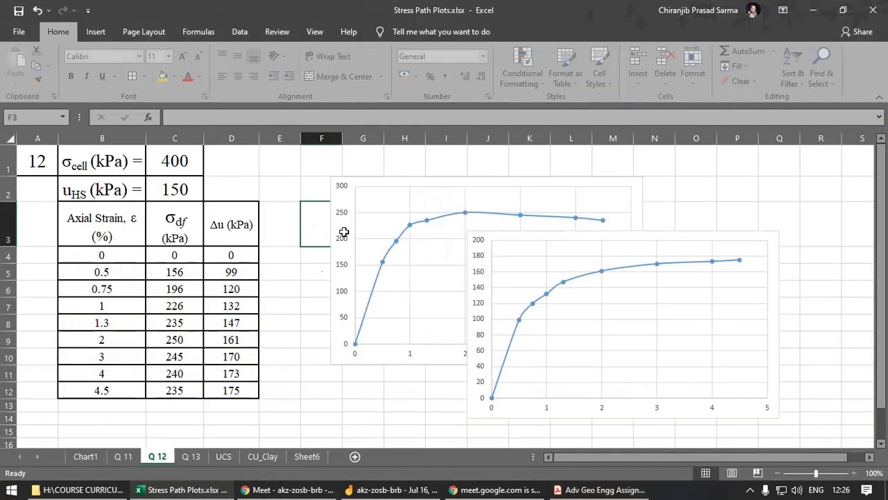
pyautogui.moveTo(356, 179); pyautogui.dragTo(468, 173)
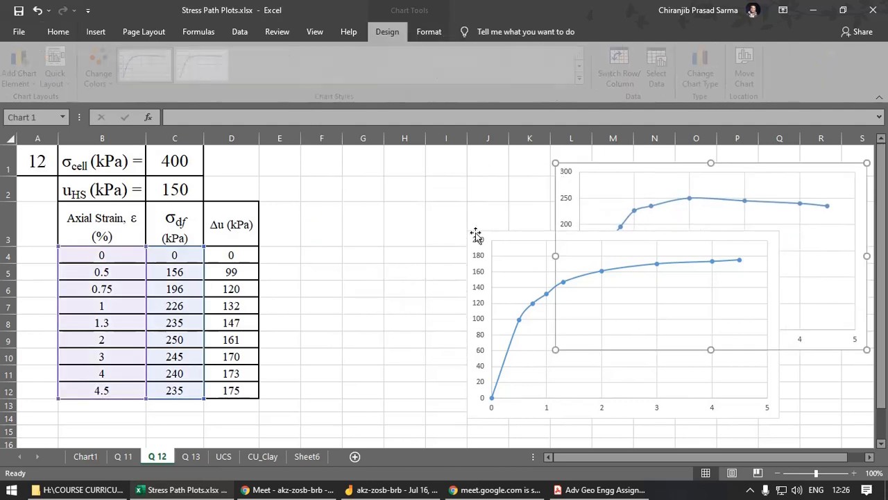
pyautogui.moveTo(485, 233); pyautogui.dragTo(696, 247)
pyautogui.click(321, 255)
pyautogui.click(294, 214)
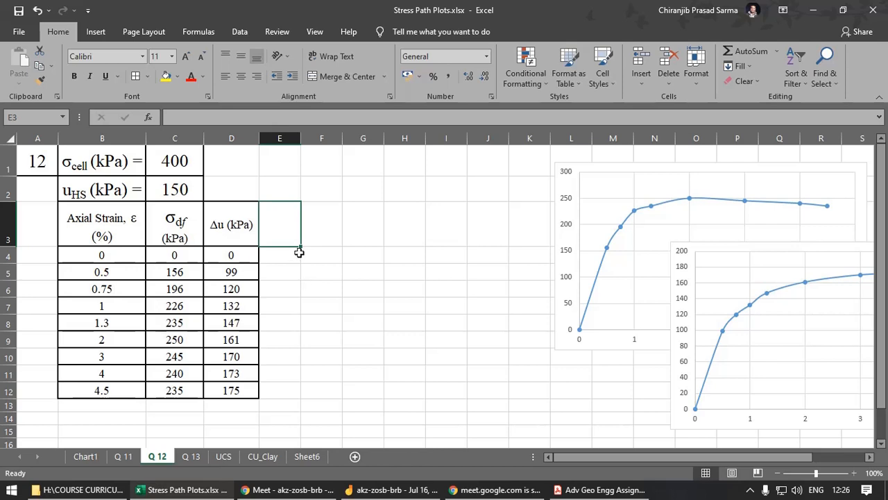
# Step: Copy the deviatoric stress header from C3 to E3 and change its subscript to make it σ3f (kPa)
pyautogui.click(195, 228)
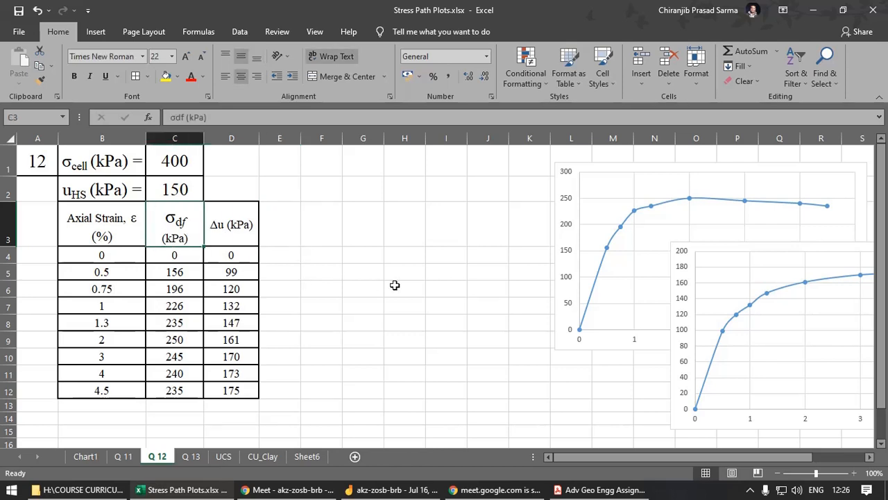
pyautogui.hotkey('ctrl', 'c')
pyautogui.click(297, 234)
pyautogui.hotkey('ctrl', 'v')
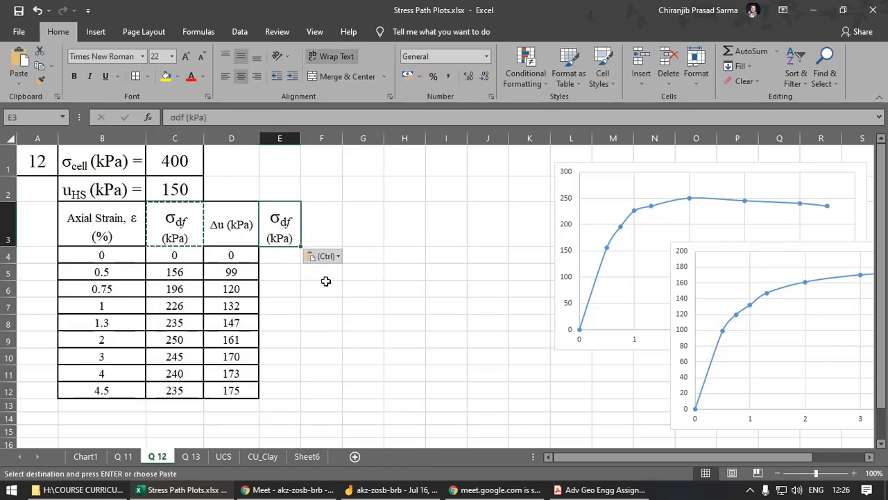
pyautogui.doubleClick(284, 233)
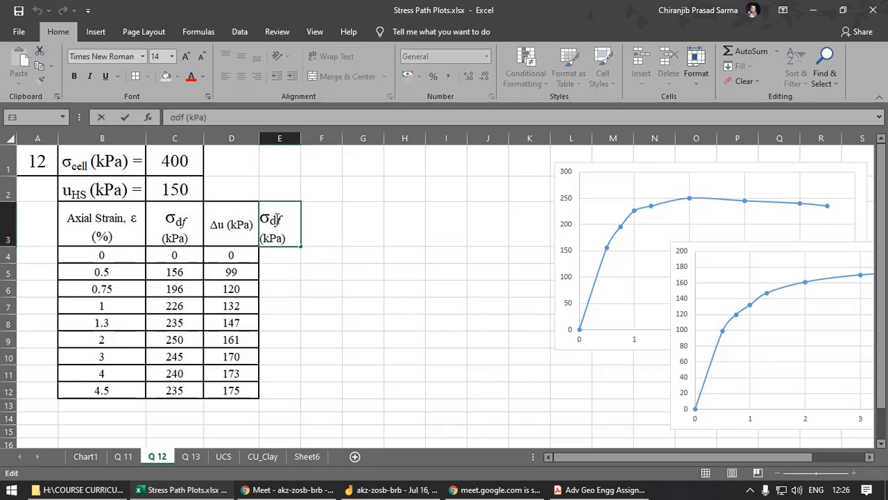
pyautogui.moveTo(273, 220); pyautogui.dragTo(279, 219)
pyautogui.write('3')
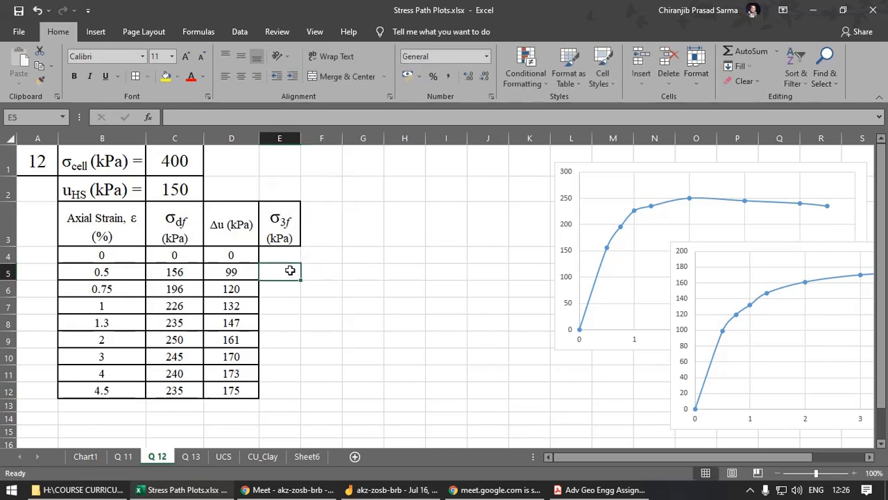
pyautogui.hotkey('ctrl', 'Return')
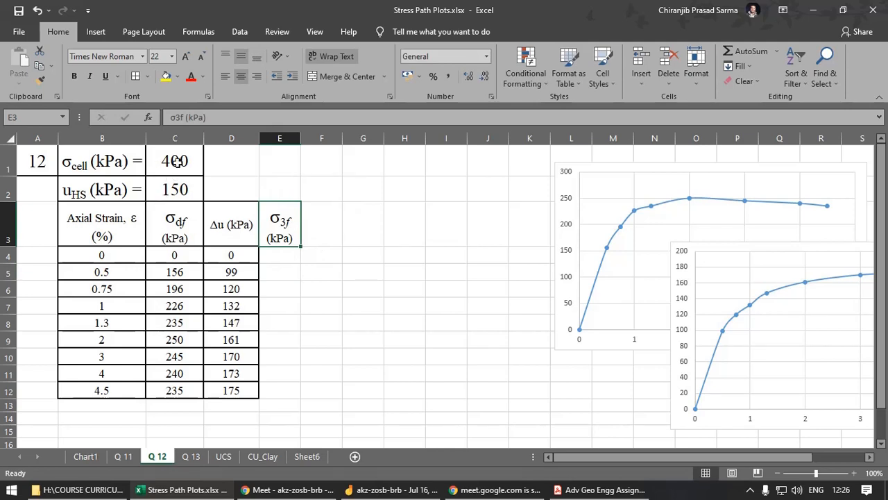
# Step: Change the subscript number in the E3 header to 1, making it σ1f (kPa)
pyautogui.click(284, 256)
pyautogui.click(173, 169)
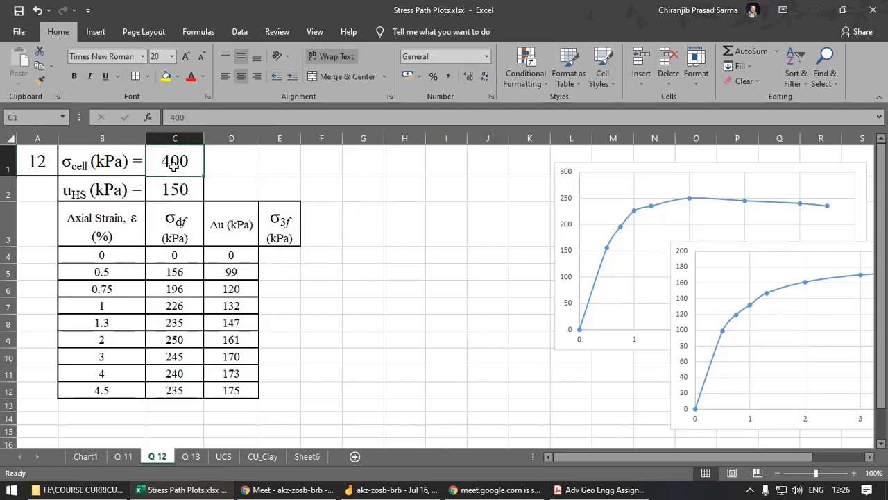
pyautogui.click(285, 260)
pyautogui.click(285, 230)
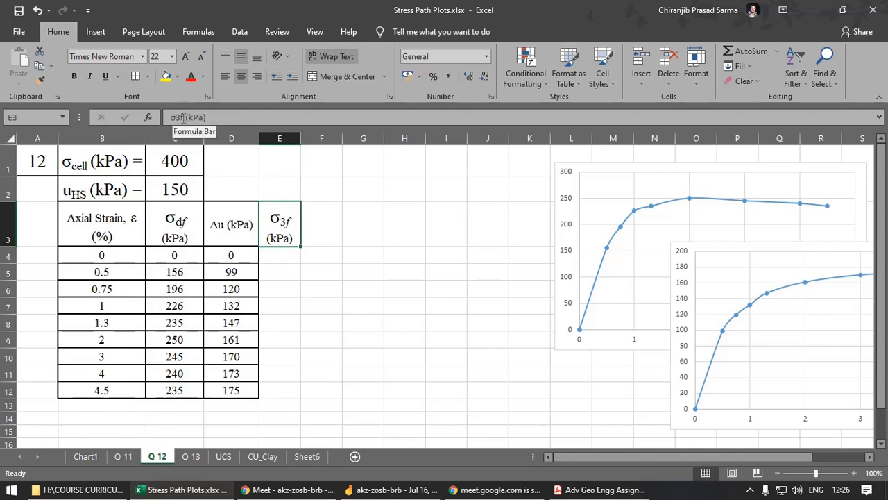
pyautogui.moveTo(181, 117); pyautogui.dragTo(175, 117)
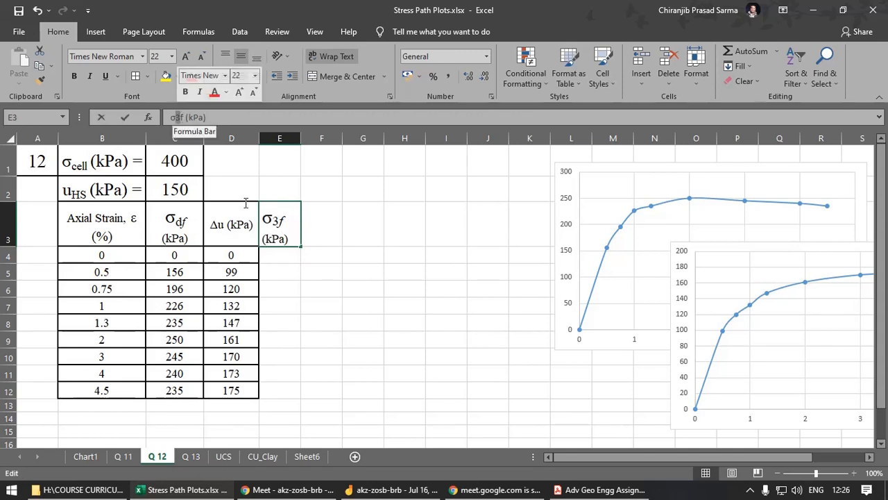
pyautogui.write('1')
pyautogui.click(296, 268)
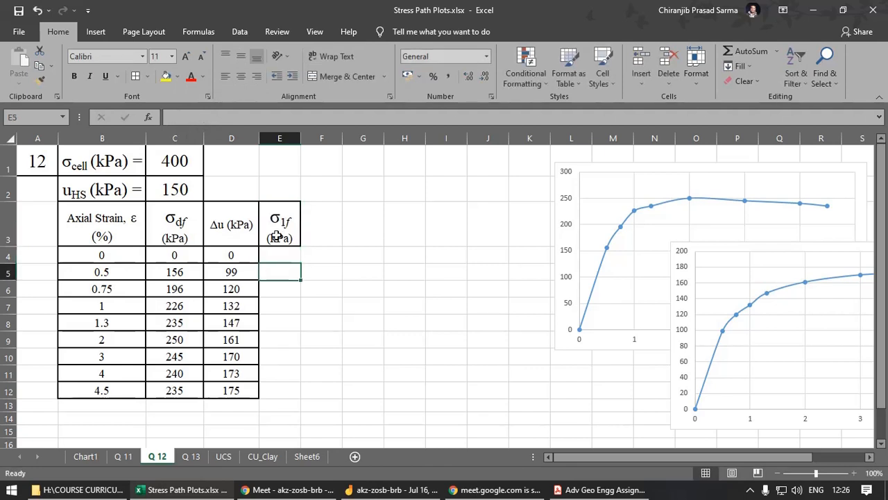
# Step: Remove the f from the subscript of the C3 header so it reads σd (kPa)
pyautogui.click(186, 222)
pyautogui.doubleClick(186, 222)
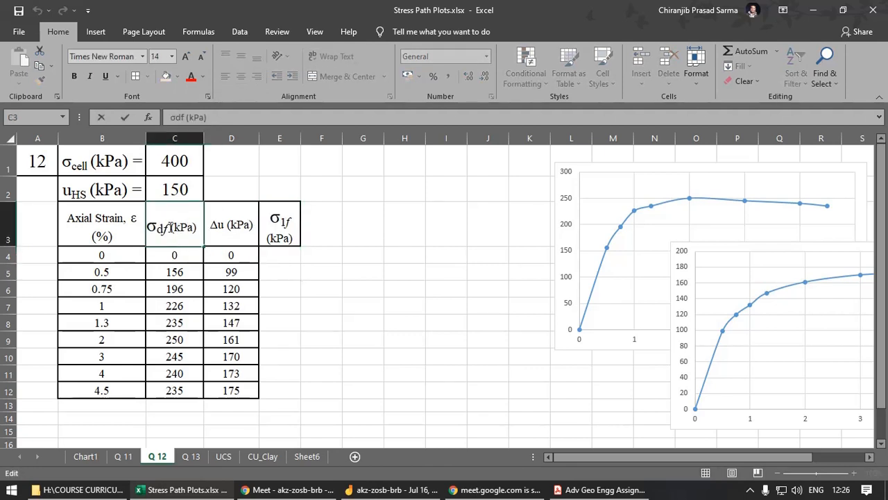
pyautogui.moveTo(170, 229); pyautogui.dragTo(164, 230)
pyautogui.click(169, 231)
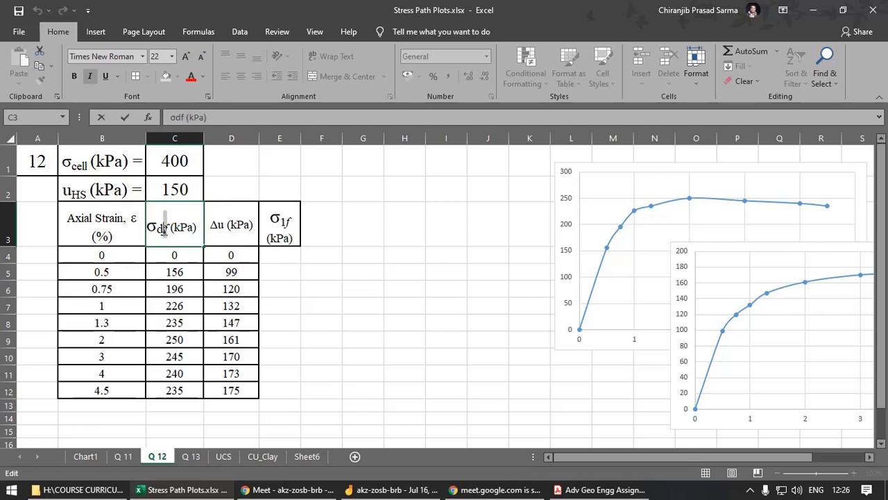
pyautogui.press('Delete')
pyautogui.click(288, 306)
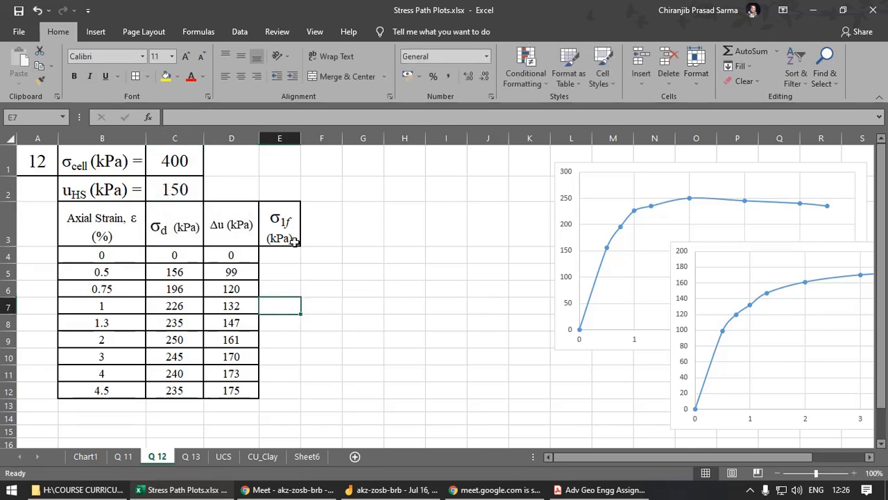
# Step: Remove the f from the E3 header's subscript so it reads σ1 (kPa), and widen column E slightly
pyautogui.click(284, 221)
pyautogui.doubleClick(284, 219)
pyautogui.hotkey('shift', 'Left')
pyautogui.press('Delete')
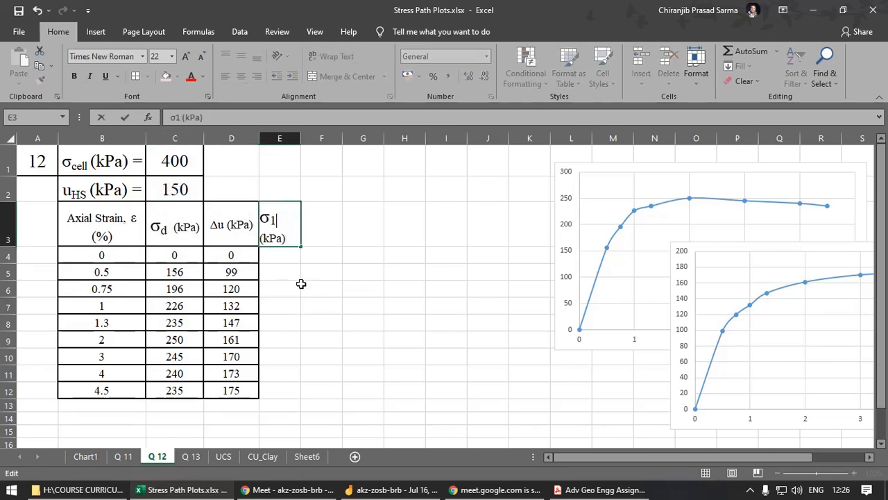
pyautogui.click(297, 286)
pyautogui.click(280, 255)
pyautogui.click(285, 239)
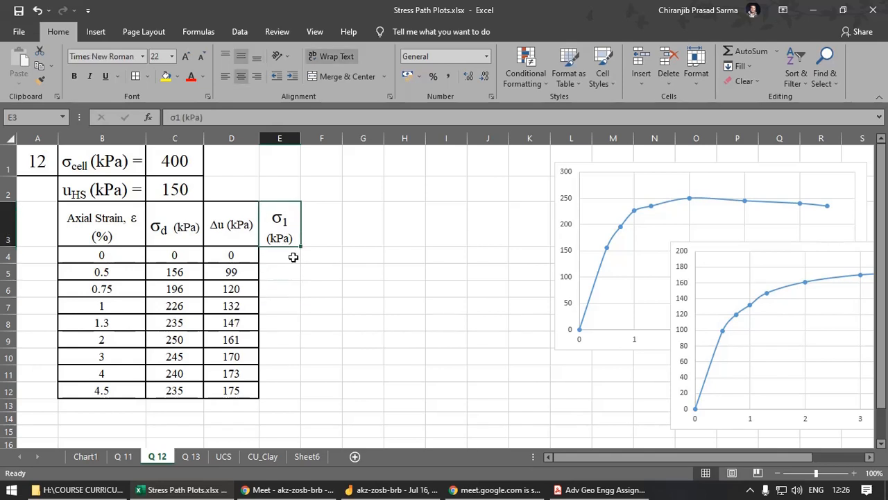
pyautogui.moveTo(301, 141); pyautogui.dragTo(303, 142)
# Step: Enter the formula =C1+C4 in E4 to compute σ1 from the cell pressure and deviatoric stress
pyautogui.click(290, 256)
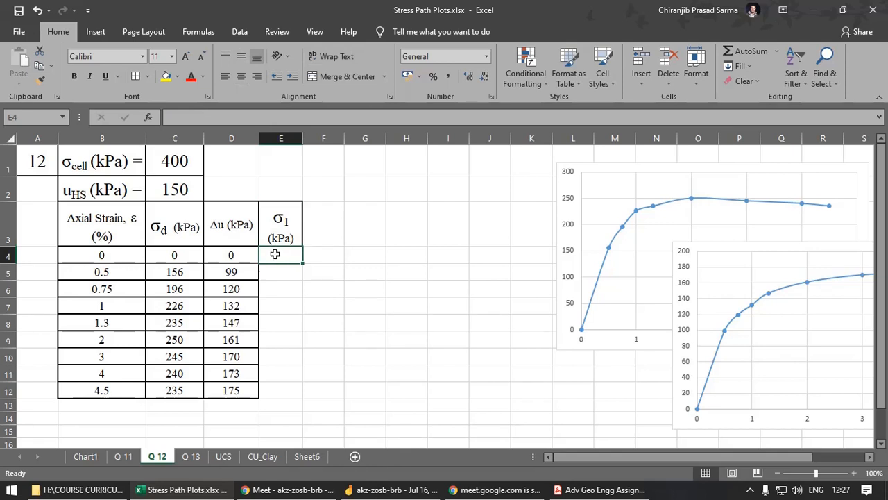
pyautogui.write('=')
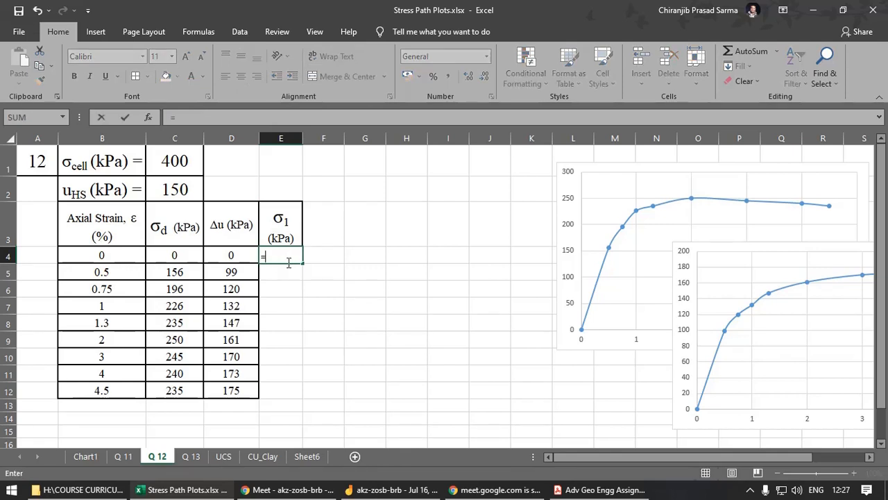
pyautogui.click(166, 167)
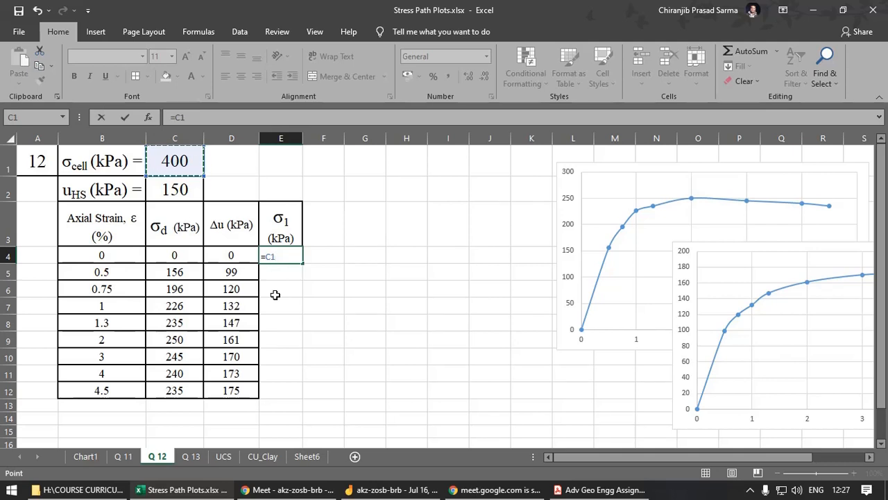
pyautogui.click(184, 256)
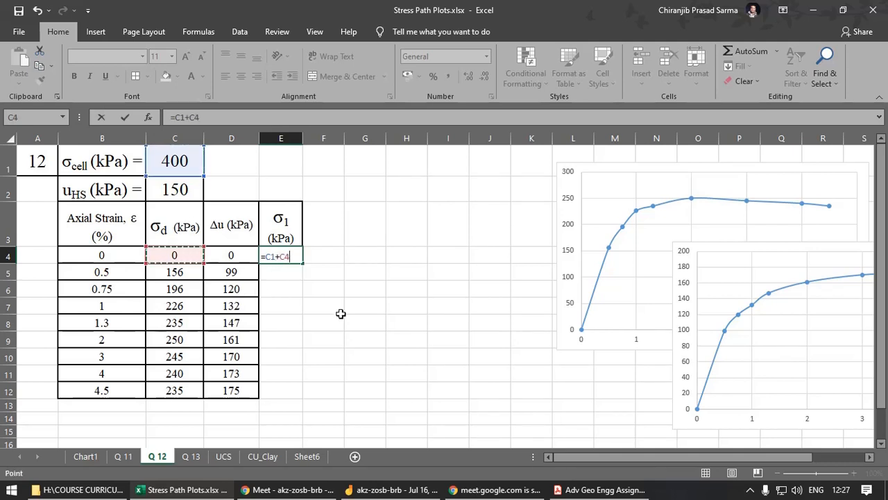
pyautogui.press('Return')
# Step: Copy the cell formatting of D4 onto the σ1 result in E4
pyautogui.click(183, 256)
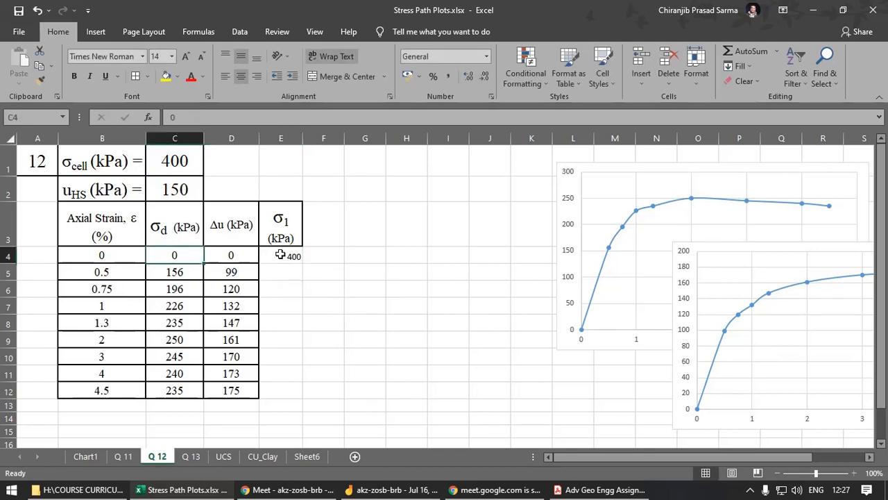
pyautogui.click(280, 255)
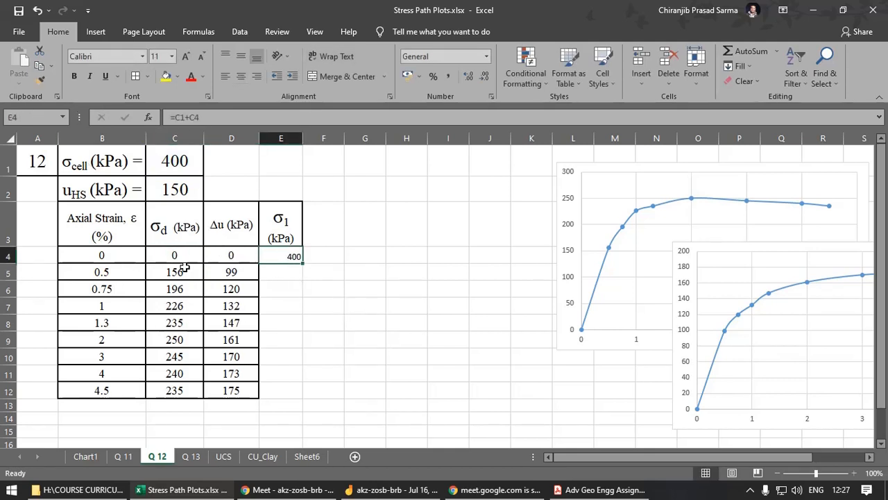
pyautogui.click(232, 256)
pyautogui.click(39, 82)
pyautogui.click(280, 255)
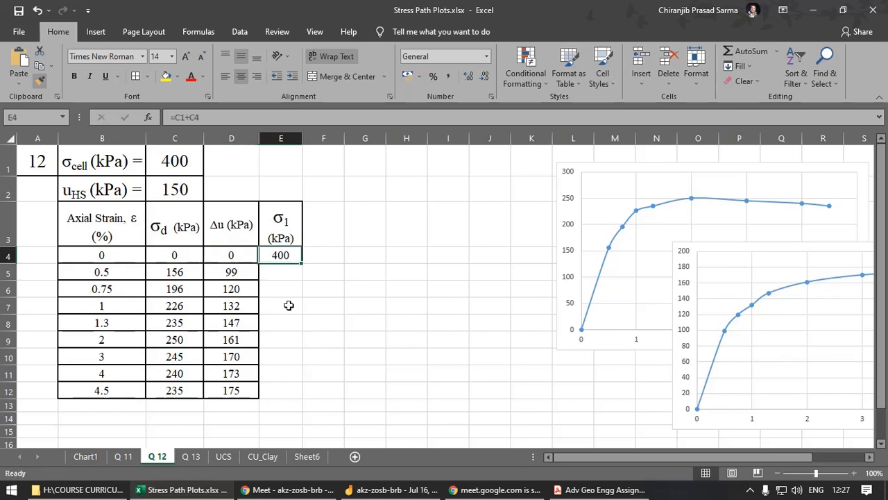
# Step: Make the cell pressure reference absolute in the E4 formula, so it reads =$C$1+C4
pyautogui.click(287, 320)
pyautogui.click(293, 257)
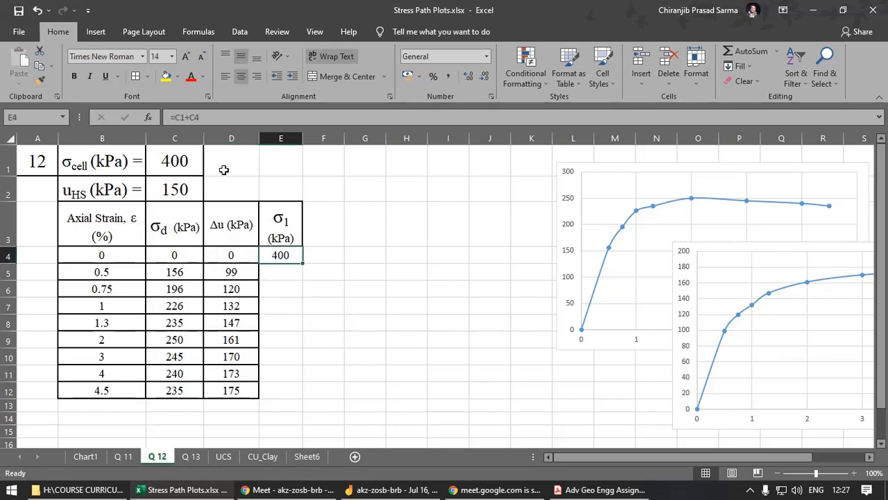
pyautogui.click(174, 118)
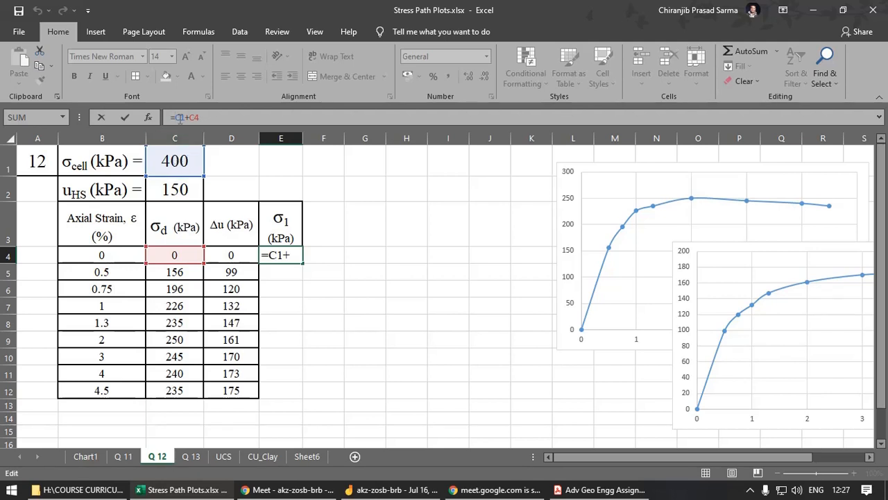
pyautogui.write('$C')
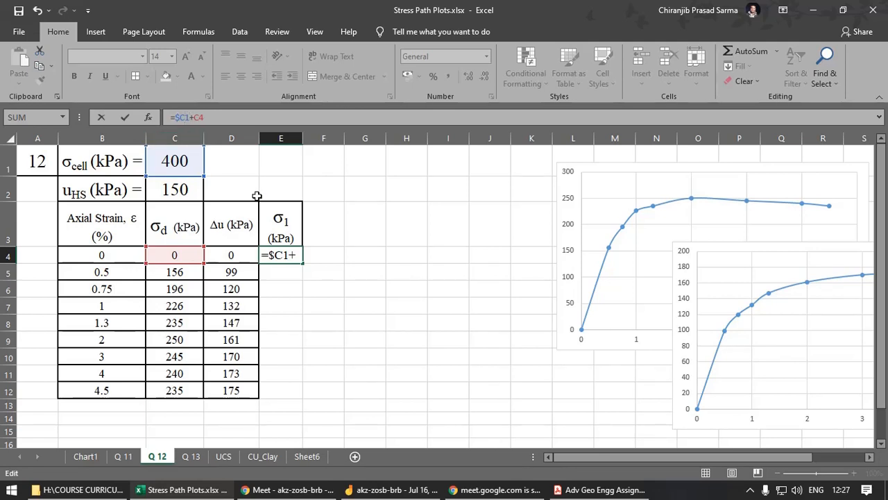
pyautogui.write('$')
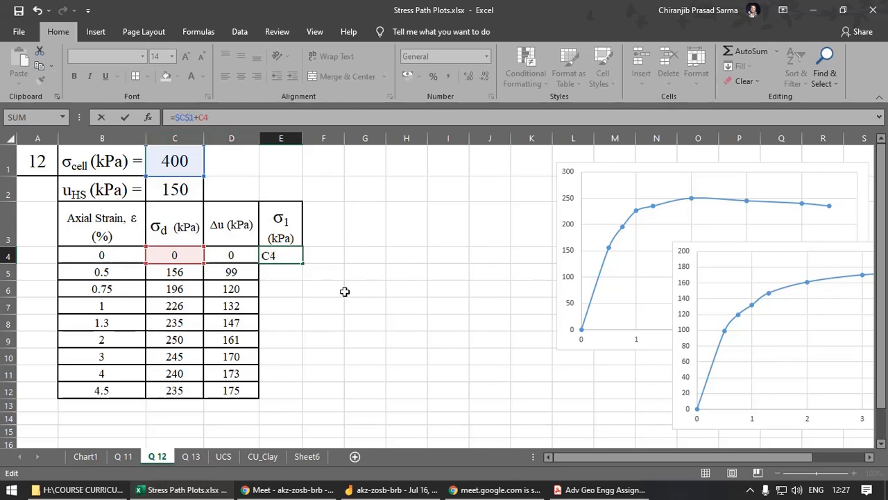
pyautogui.press('Return')
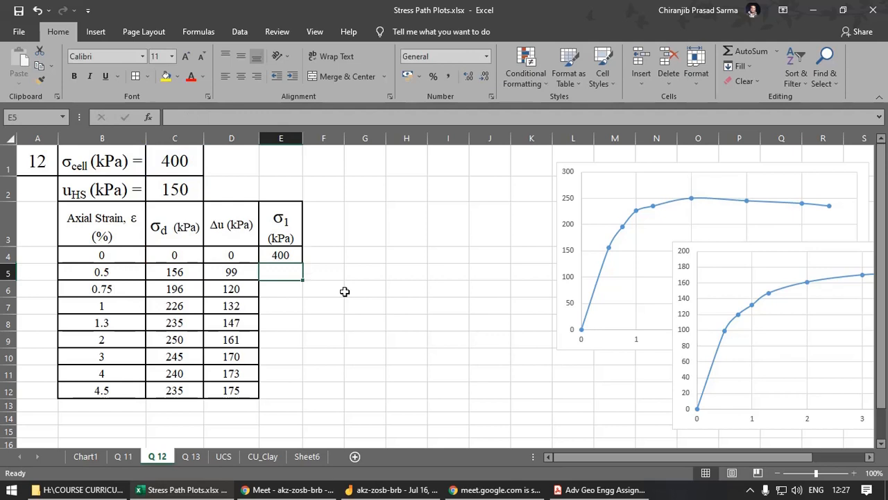
# Step: Fill the σ1 formula from E4 down to E12
pyautogui.click(286, 256)
pyautogui.moveTo(302, 263); pyautogui.dragTo(303, 403)
pyautogui.click(352, 323)
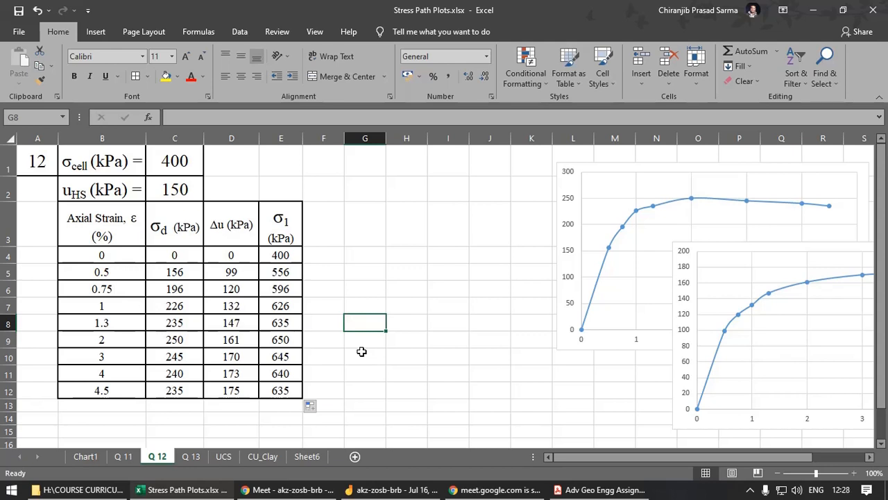
# Step: Enter the header p in F3 and give it the same formatting as the Δu header in D3
pyautogui.click(323, 227)
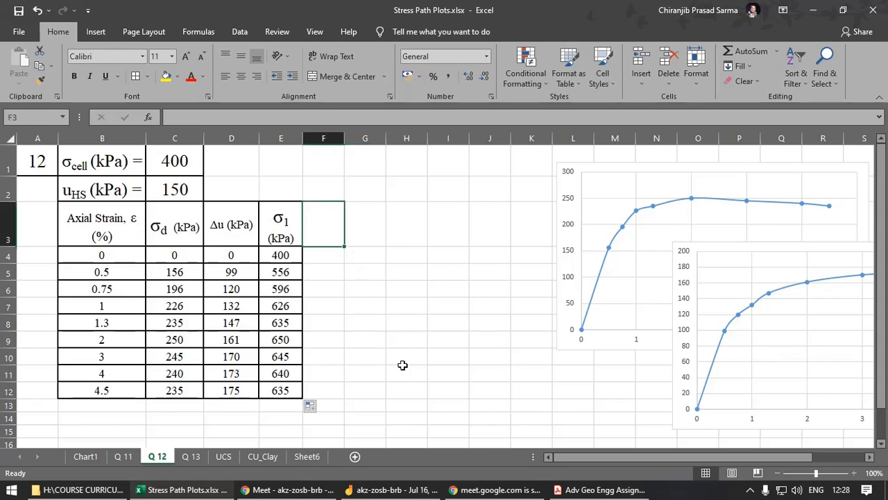
pyautogui.write('p')
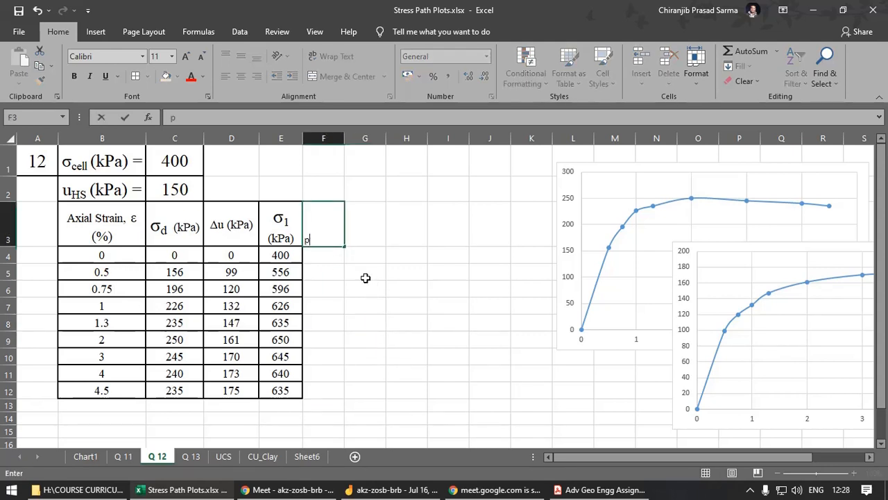
pyautogui.hotkey('ctrl', 'Return')
pyautogui.click(218, 223)
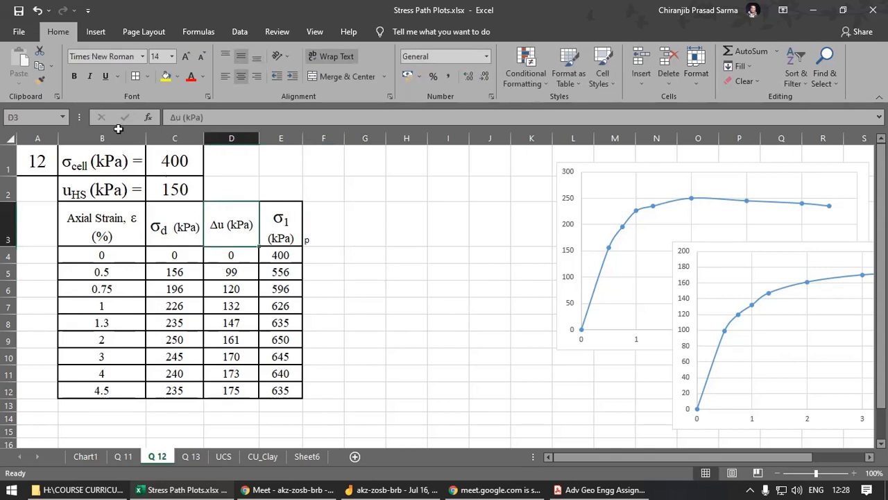
pyautogui.click(323, 224)
pyautogui.press('Return')
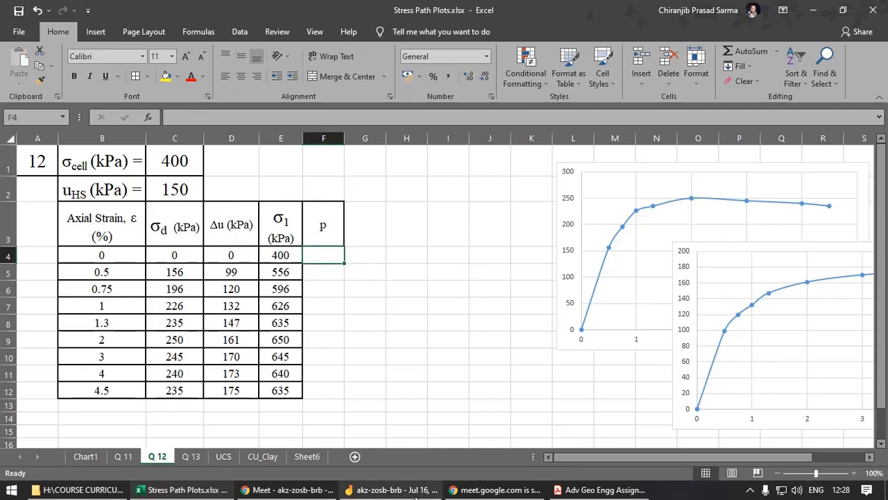
# Step: Switch to the Jamboard, add a new blank frame and sketch a cylindrical specimen with a vertical centre axis
pyautogui.click(416, 493)
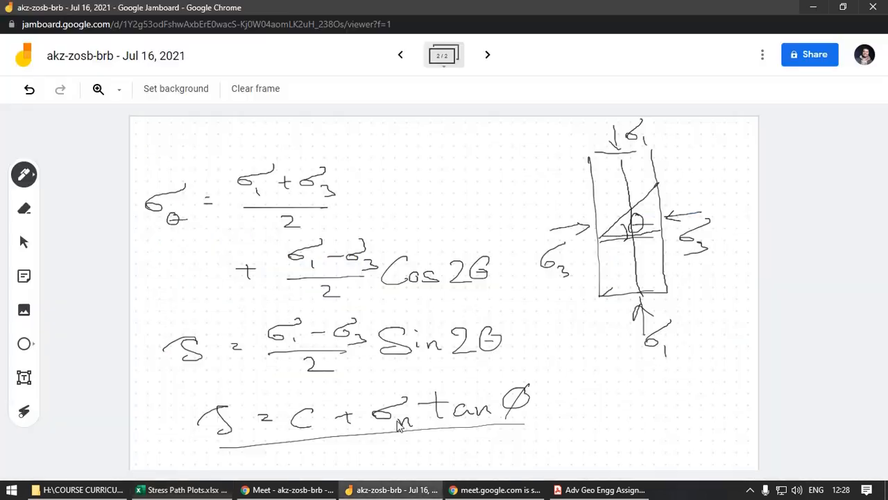
pyautogui.click(487, 54)
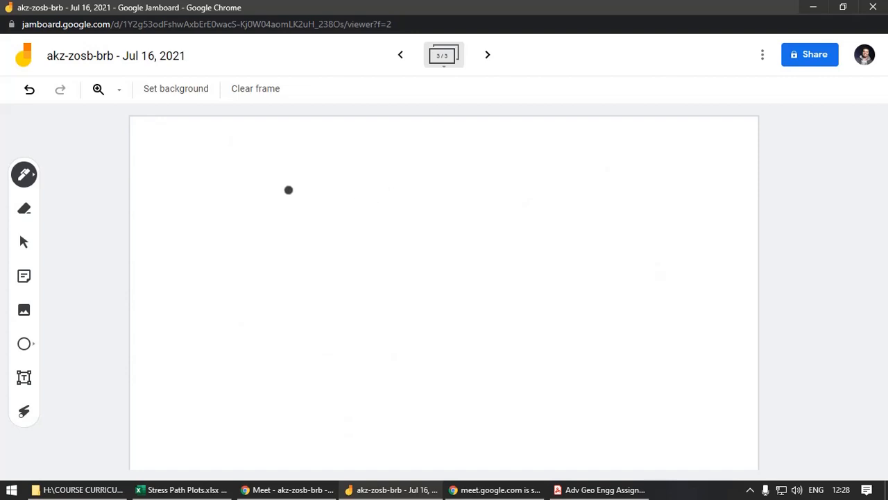
pyautogui.moveTo(659, 168)
pyautogui.mouseDown()
pyautogui.moveTo(639, 160)
pyautogui.moveTo(615, 178)
pyautogui.moveTo(625, 330)
pyautogui.moveTo(675, 312)
pyautogui.mouseUp()
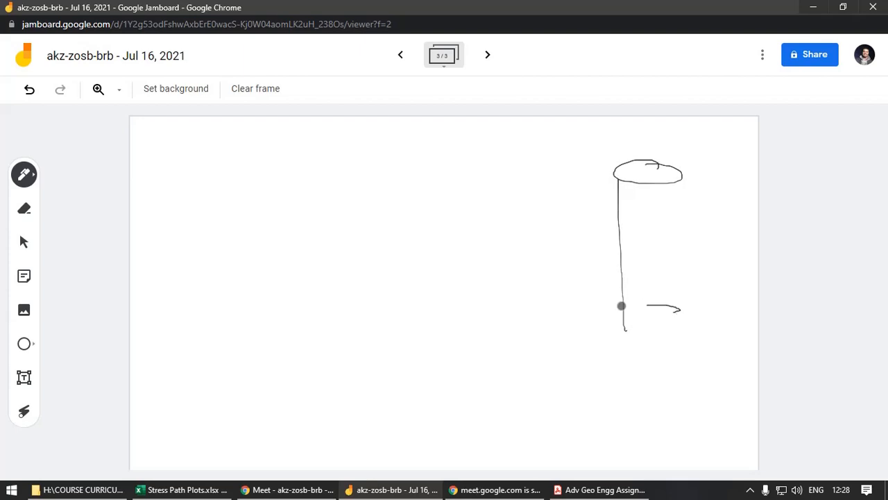
pyautogui.moveTo(621, 306); pyautogui.dragTo(676, 307)
pyautogui.moveTo(686, 175); pyautogui.dragTo(689, 330)
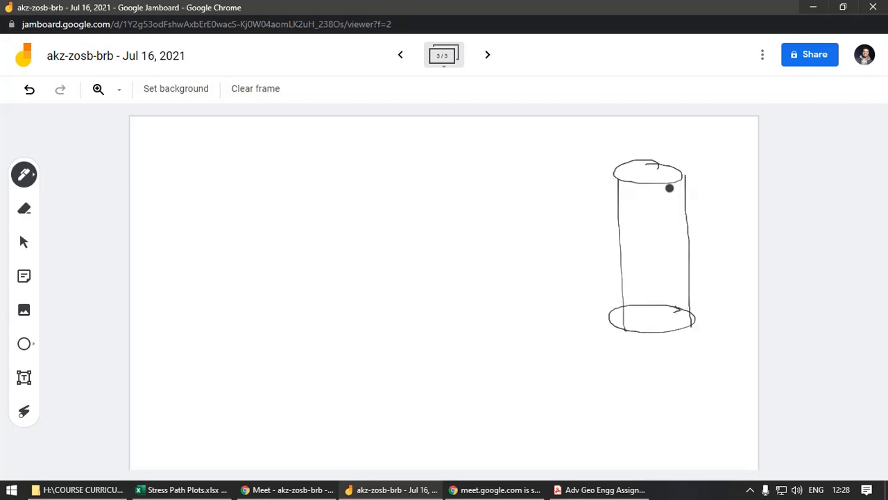
pyautogui.moveTo(644, 141); pyautogui.dragTo(650, 362)
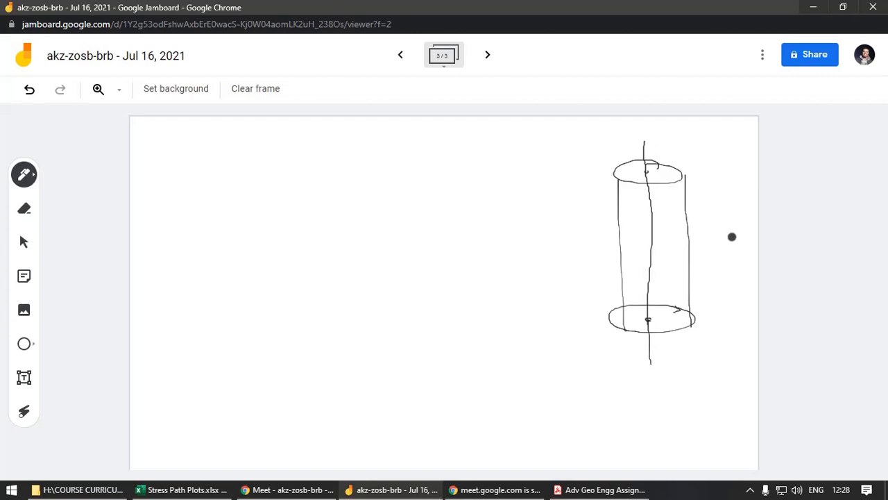
# Step: Draw lateral arrows labelled σ3 on both sides of the cylinder and a downward arrow labelled σ1 on its top
pyautogui.moveTo(740, 227)
pyautogui.mouseDown()
pyautogui.moveTo(714, 228)
pyautogui.moveTo(696, 269)
pyautogui.mouseUp()
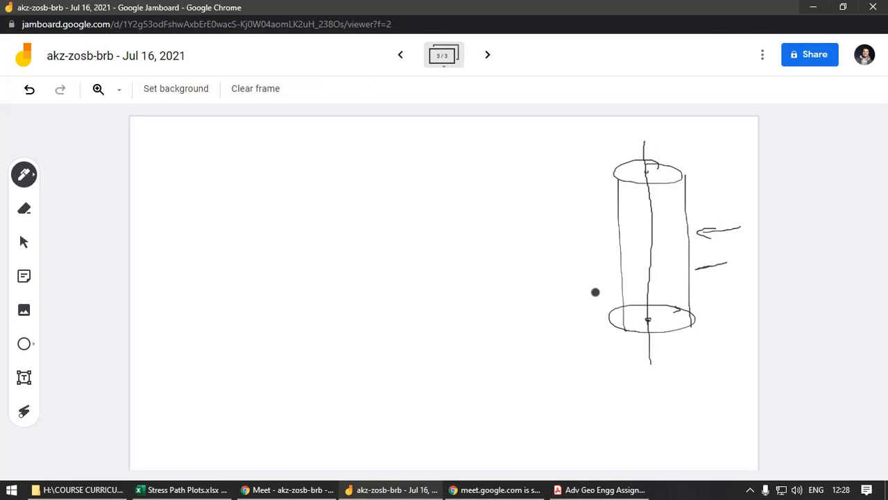
pyautogui.moveTo(583, 277); pyautogui.dragTo(615, 258)
pyautogui.moveTo(573, 236)
pyautogui.mouseDown()
pyautogui.moveTo(610, 229)
pyautogui.moveTo(615, 201)
pyautogui.moveTo(563, 208)
pyautogui.moveTo(581, 231)
pyautogui.mouseUp()
pyautogui.moveTo(652, 135); pyautogui.dragTo(655, 163)
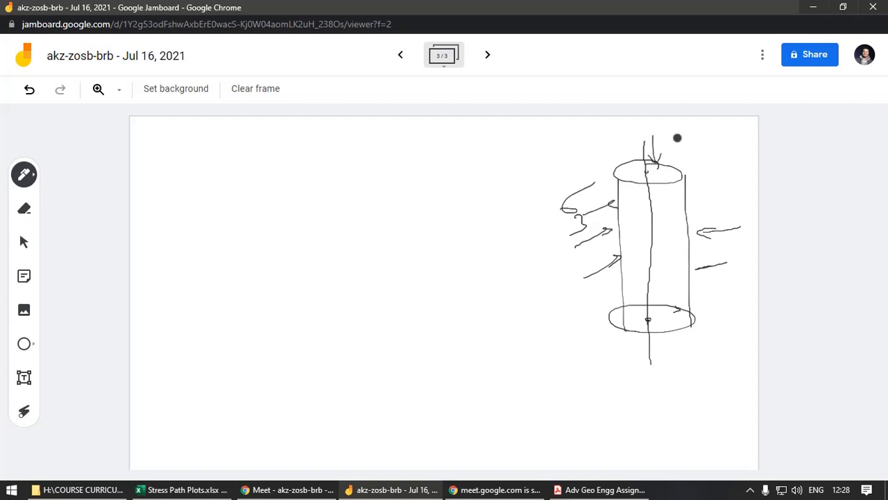
pyautogui.moveTo(681, 129)
pyautogui.mouseDown()
pyautogui.moveTo(667, 153)
pyautogui.moveTo(682, 160)
pyautogui.mouseUp()
# Step: Handwrite the start of the mean stress equation, p = σ1 + 2σ3, beside the specimen sketch
pyautogui.moveTo(166, 190)
pyautogui.mouseDown()
pyautogui.moveTo(171, 212)
pyautogui.moveTo(204, 206)
pyautogui.mouseUp()
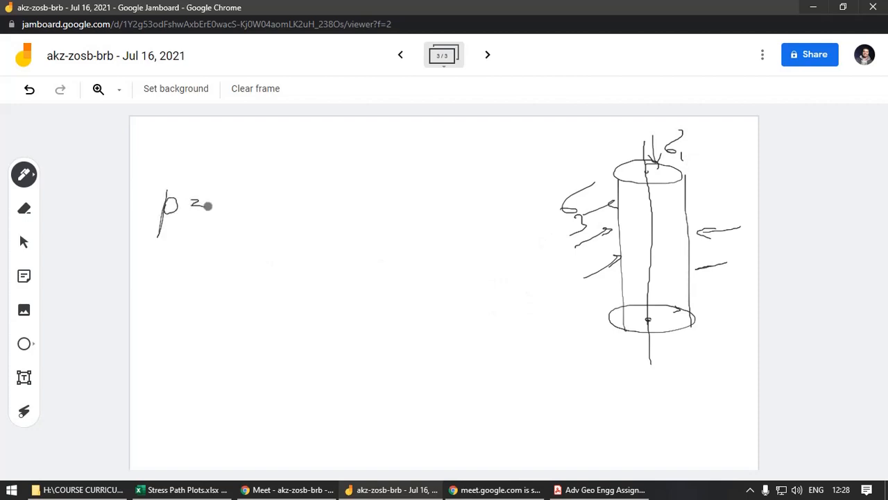
pyautogui.moveTo(277, 167)
pyautogui.mouseDown()
pyautogui.moveTo(238, 184)
pyautogui.moveTo(270, 204)
pyautogui.mouseUp()
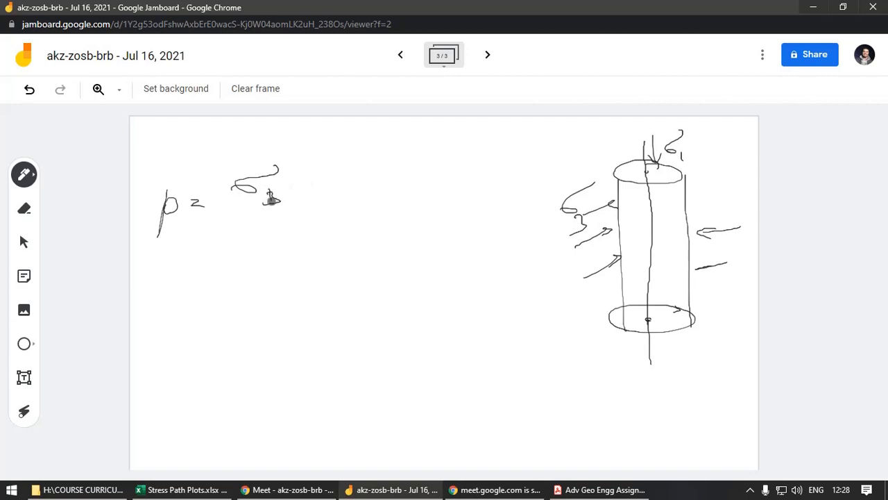
pyautogui.moveTo(272, 201)
pyautogui.mouseDown()
pyautogui.moveTo(270, 190)
pyautogui.moveTo(270, 204)
pyautogui.mouseUp()
pyautogui.moveTo(264, 206); pyautogui.dragTo(318, 182)
pyautogui.moveTo(310, 177)
pyautogui.mouseDown()
pyautogui.moveTo(314, 190)
pyautogui.moveTo(358, 185)
pyautogui.moveTo(377, 173)
pyautogui.moveTo(390, 189)
pyautogui.mouseUp()
# Step: Add a longer labelled diagonal arrow towards the cylinder and mark the arrows on its opposite side with σ3
pyautogui.moveTo(534, 284); pyautogui.dragTo(597, 251)
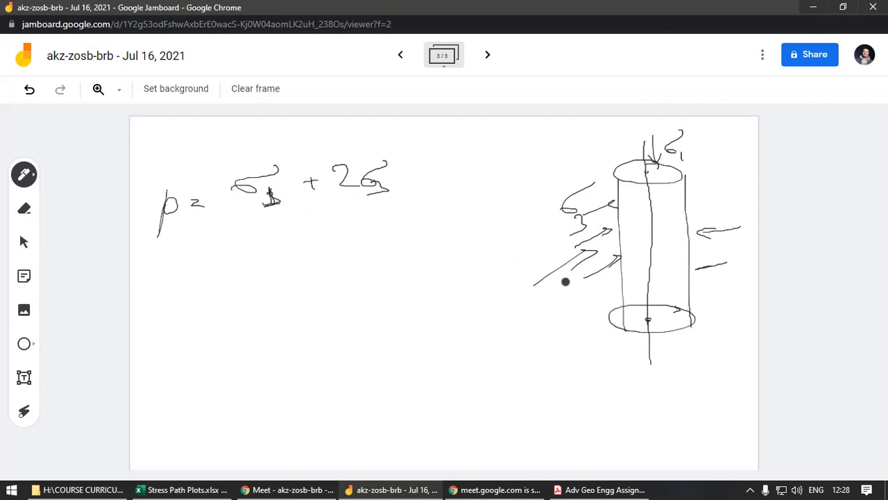
pyautogui.moveTo(522, 310)
pyautogui.mouseDown()
pyautogui.moveTo(544, 303)
pyautogui.moveTo(540, 319)
pyautogui.mouseUp()
pyautogui.moveTo(546, 311); pyautogui.dragTo(567, 313)
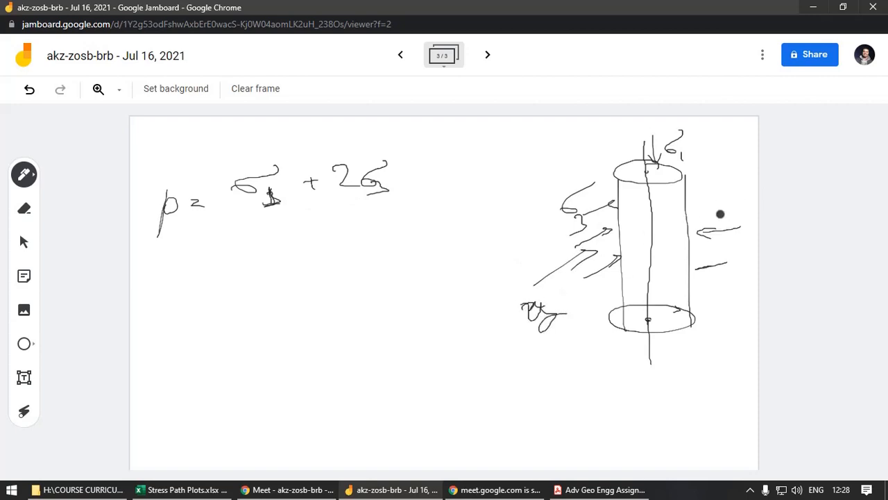
pyautogui.moveTo(744, 181)
pyautogui.mouseDown()
pyautogui.moveTo(723, 201)
pyautogui.moveTo(733, 215)
pyautogui.moveTo(692, 233)
pyautogui.mouseUp()
pyautogui.moveTo(735, 244)
pyautogui.mouseDown()
pyautogui.moveTo(729, 254)
pyautogui.moveTo(739, 254)
pyautogui.mouseUp()
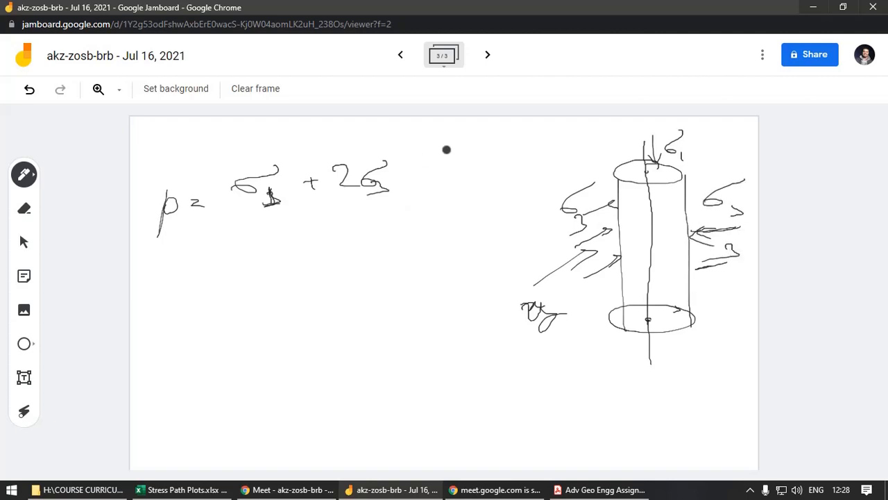
# Step: Put the p expression over a denominator of 3 and retrace its symbols so it reads p = (σ1 + 2σ3)/3
pyautogui.moveTo(232, 222); pyautogui.dragTo(362, 210)
pyautogui.moveTo(306, 229)
pyautogui.mouseDown()
pyautogui.moveTo(331, 239)
pyautogui.moveTo(296, 241)
pyautogui.mouseUp()
pyautogui.moveTo(271, 190)
pyautogui.mouseDown()
pyautogui.moveTo(270, 206)
pyautogui.moveTo(310, 193)
pyautogui.mouseUp()
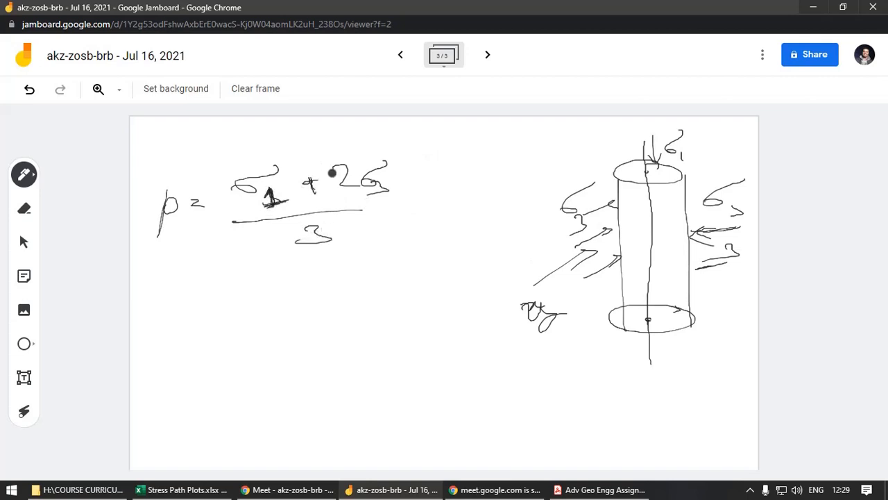
pyautogui.moveTo(371, 179); pyautogui.dragTo(378, 194)
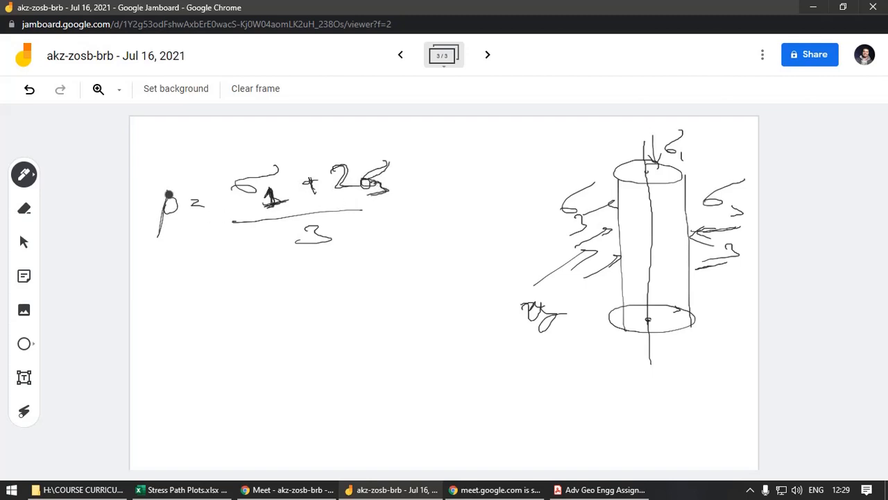
pyautogui.moveTo(168, 186); pyautogui.dragTo(161, 240)
pyautogui.moveTo(177, 201); pyautogui.dragTo(171, 210)
# Step: Handwrite q = σ1 − σ3 = σd below the p equation and double-underline σd
pyautogui.moveTo(177, 303)
pyautogui.mouseDown()
pyautogui.moveTo(159, 304)
pyautogui.moveTo(174, 330)
pyautogui.mouseUp()
pyautogui.moveTo(210, 301); pyautogui.dragTo(221, 300)
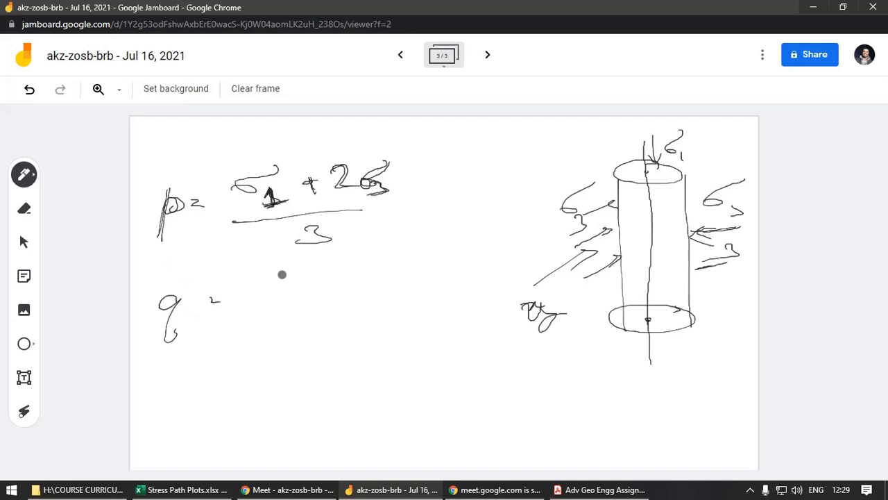
pyautogui.moveTo(282, 274)
pyautogui.mouseDown()
pyautogui.moveTo(268, 317)
pyautogui.moveTo(317, 292)
pyautogui.mouseUp()
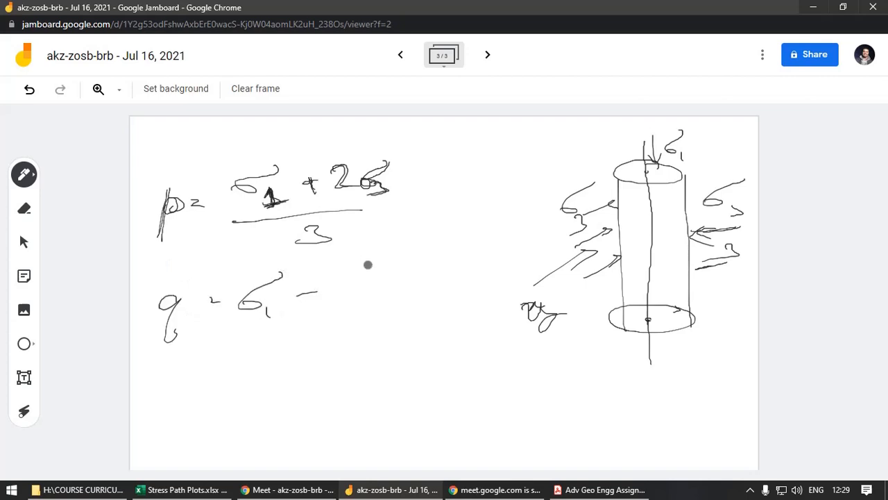
pyautogui.moveTo(368, 262)
pyautogui.mouseDown()
pyautogui.moveTo(351, 295)
pyautogui.moveTo(362, 310)
pyautogui.mouseUp()
pyautogui.moveTo(390, 283); pyautogui.dragTo(402, 282)
pyautogui.moveTo(455, 261)
pyautogui.mouseDown()
pyautogui.moveTo(420, 289)
pyautogui.moveTo(441, 284)
pyautogui.moveTo(471, 300)
pyautogui.mouseUp()
pyautogui.moveTo(449, 307)
pyautogui.mouseDown()
pyautogui.moveTo(395, 313)
pyautogui.moveTo(458, 314)
pyautogui.mouseUp()
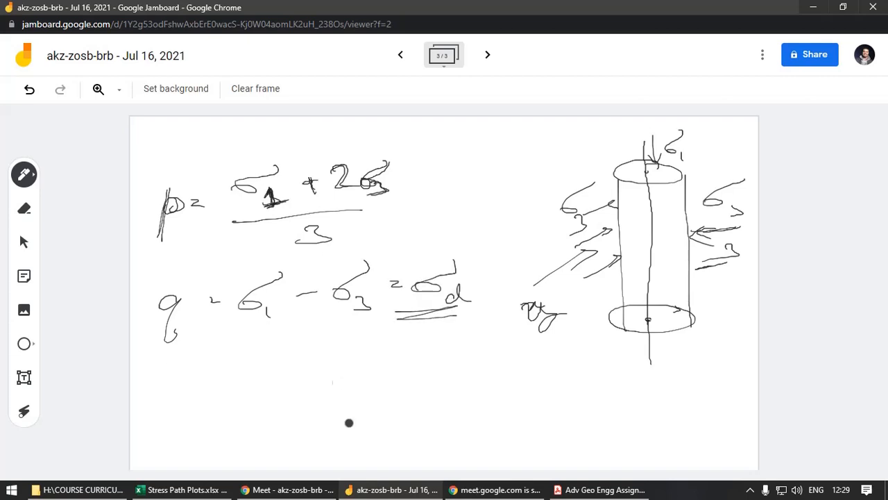
# Step: Switch back to the Excel workbook and point out the σd values in C4:C12
pyautogui.click(186, 489)
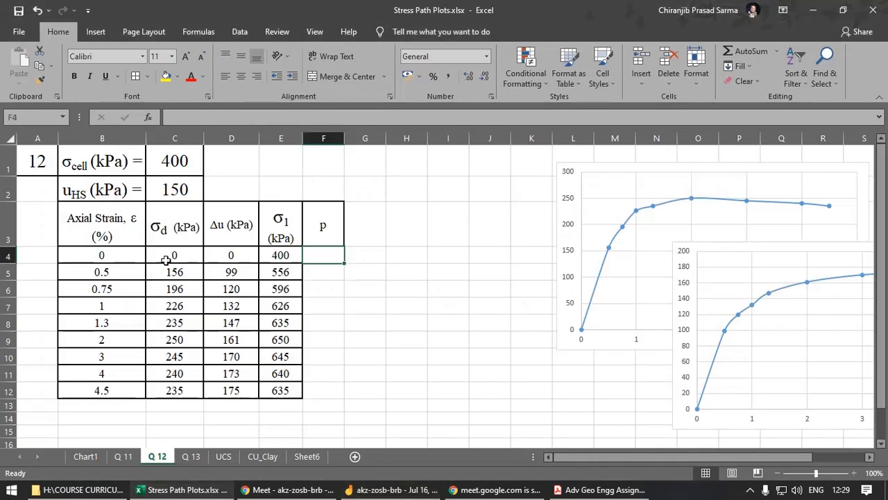
pyautogui.moveTo(167, 260)
pyautogui.mouseDown()
pyautogui.moveTo(177, 406)
pyautogui.moveTo(177, 396)
pyautogui.mouseUp()
pyautogui.click(373, 332)
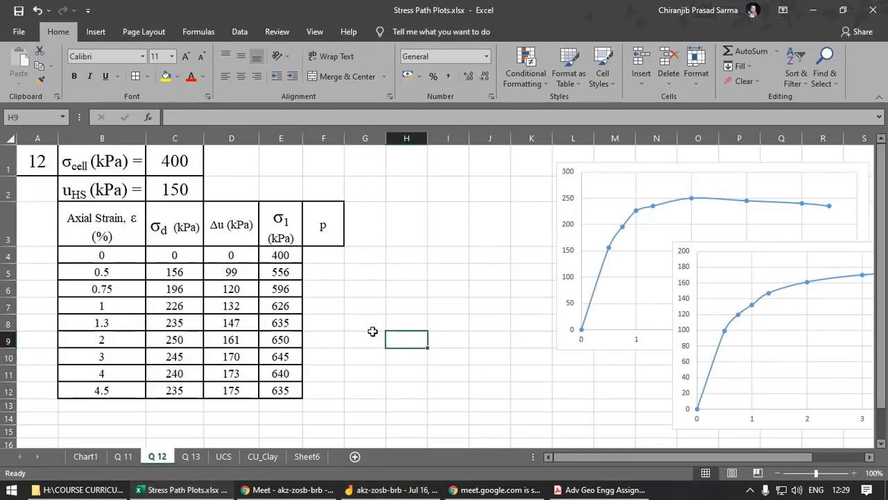
# Step: Start the p formula in F4 as =E4+2*C1, combining σ1 with twice the cell pressure
pyautogui.click(327, 251)
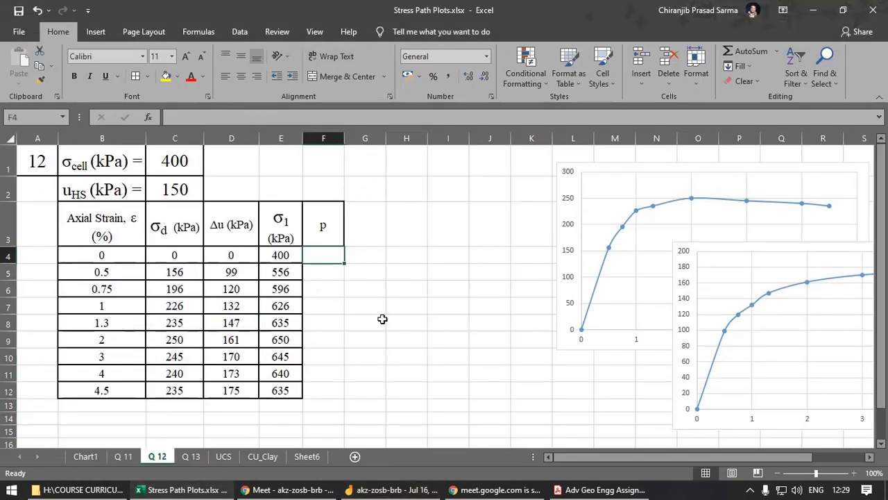
pyautogui.write('=')
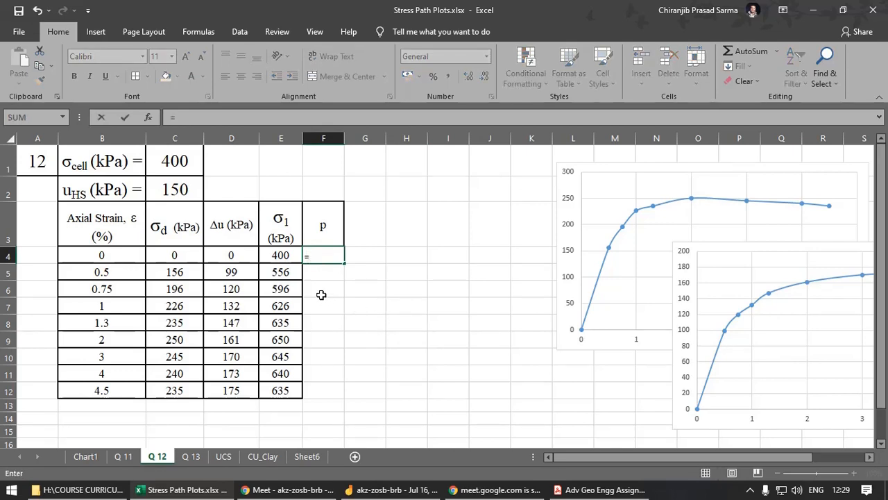
pyautogui.click(182, 162)
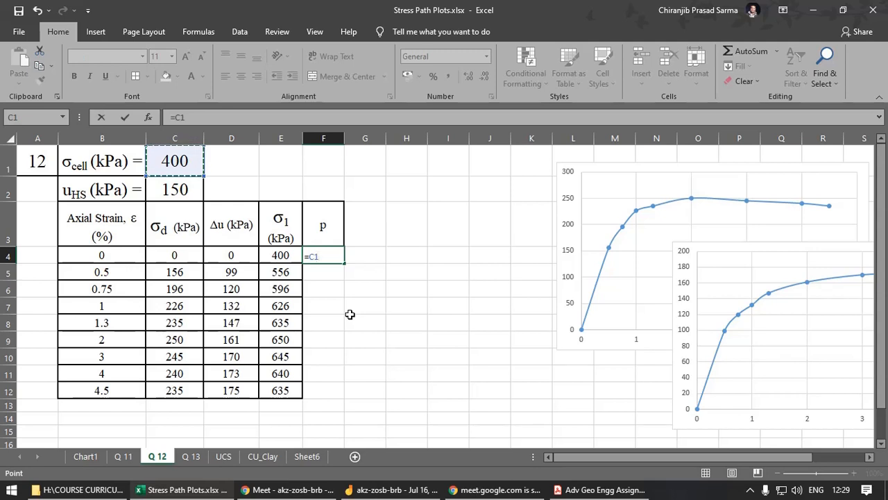
pyautogui.write('+2*')
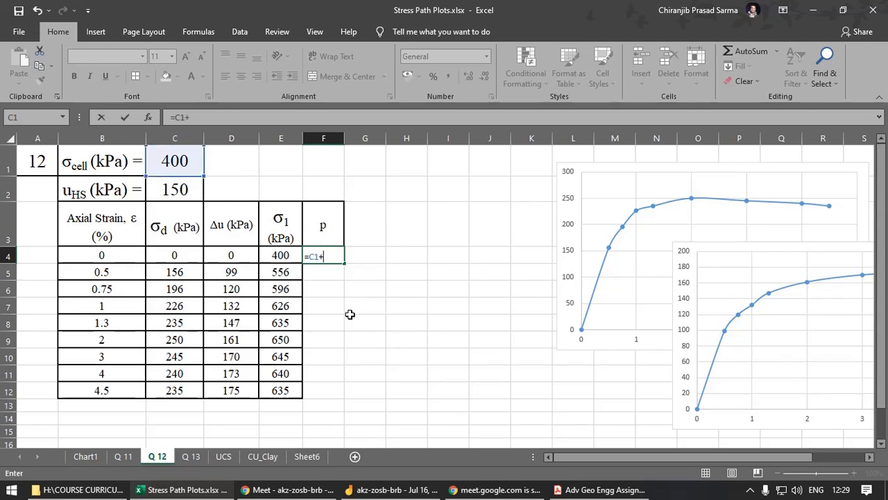
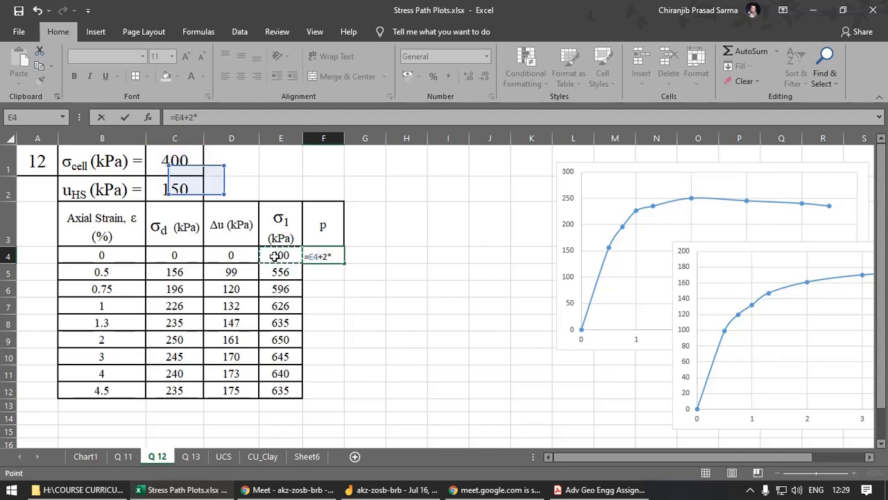
pyautogui.click(278, 255)
pyautogui.click(178, 167)
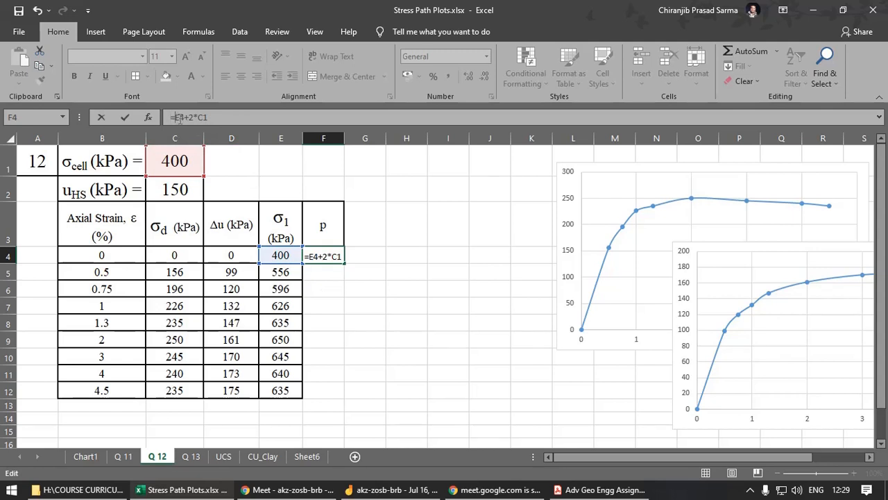
# Step: Complete the F4 formula as =(E4+2*$C$1)/3, checking it against the handwritten p equation on the Jamboard
pyautogui.click(228, 124)
pyautogui.write('(')
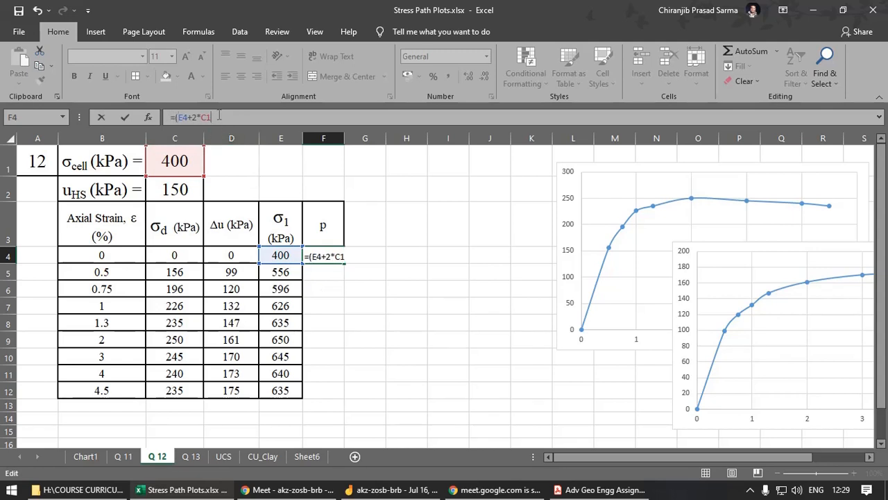
pyautogui.write('_')
pyautogui.press('BackSpace')
pyautogui.click(392, 490)
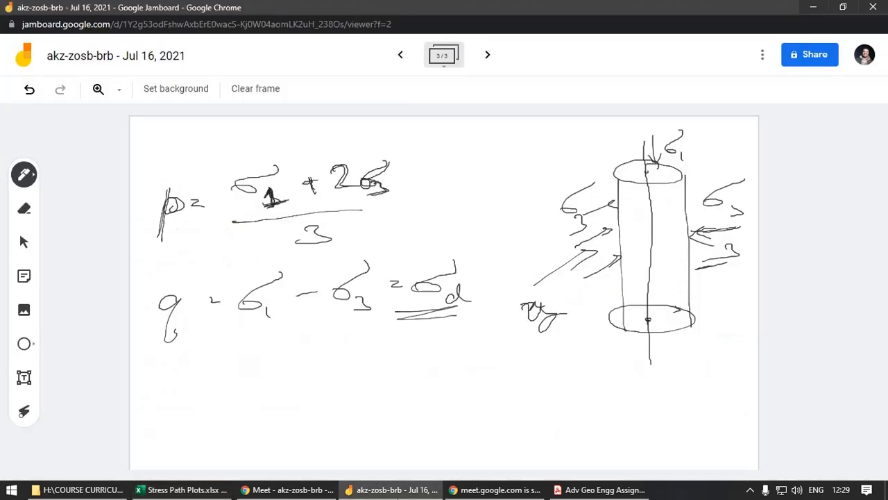
pyautogui.click(184, 490)
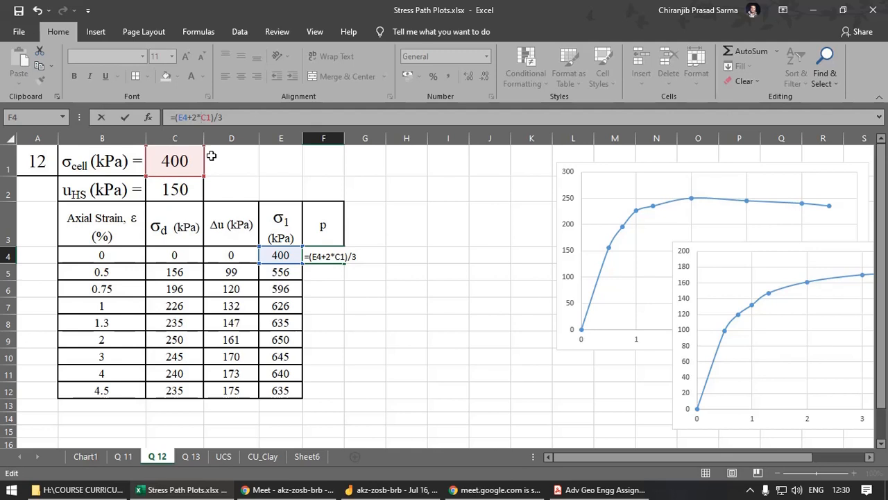
pyautogui.press('F4')
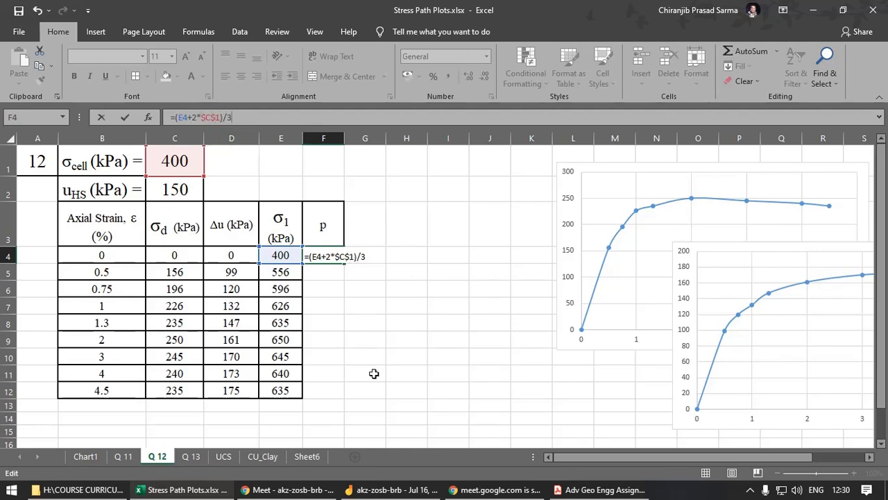
pyautogui.press('Return')
# Step: Copy the cell formatting of E4 onto the p result in F4
pyautogui.click(335, 255)
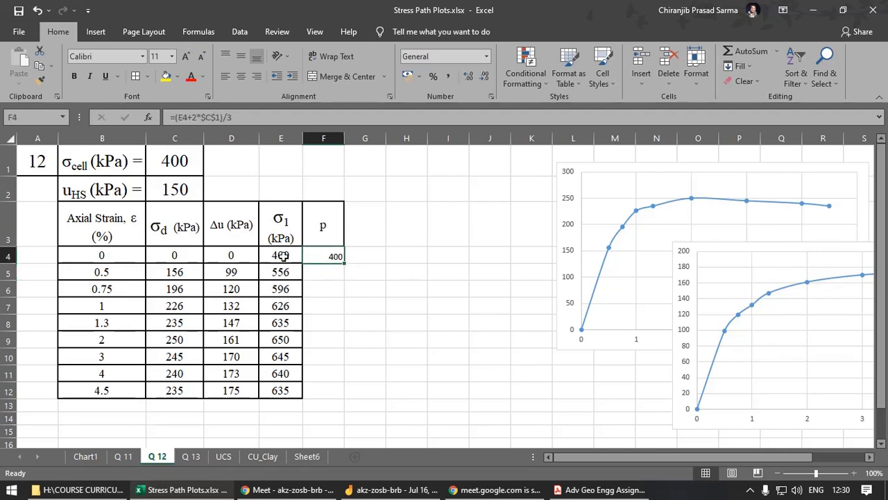
pyautogui.click(278, 254)
pyautogui.click(39, 80)
pyautogui.click(324, 254)
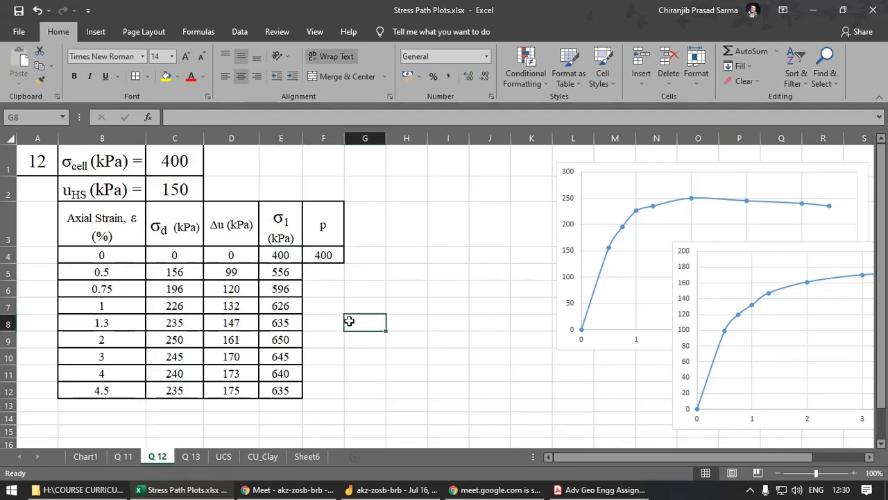
# Step: Review the cells behind the p formula and fill it from F4 down to F12
pyautogui.click(284, 255)
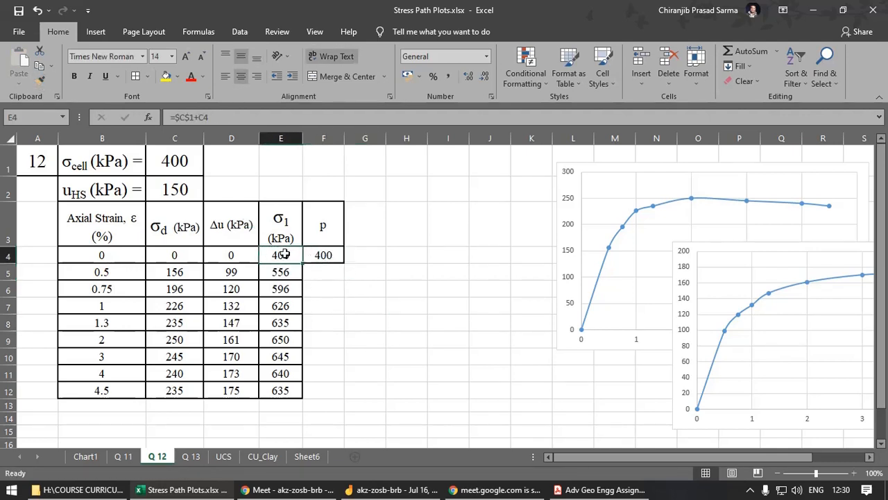
pyautogui.click(330, 254)
pyautogui.click(185, 167)
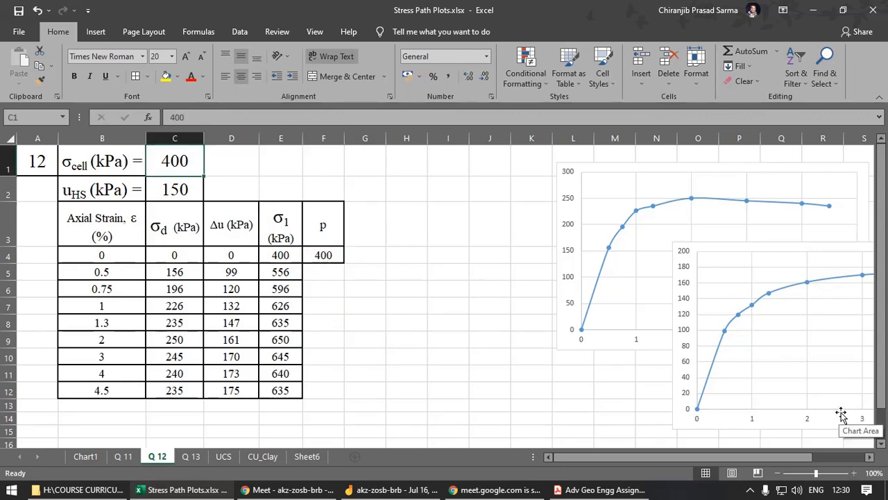
pyautogui.click(329, 252)
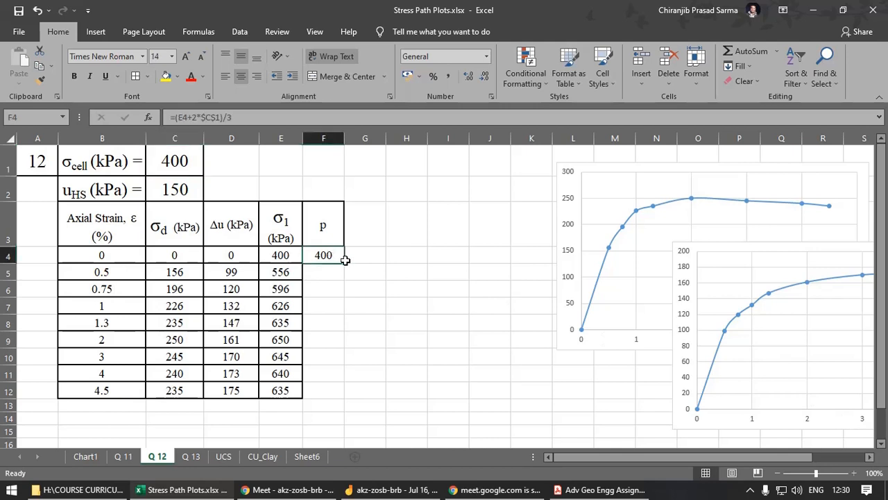
pyautogui.moveTo(344, 263); pyautogui.dragTo(347, 397)
pyautogui.click(406, 322)
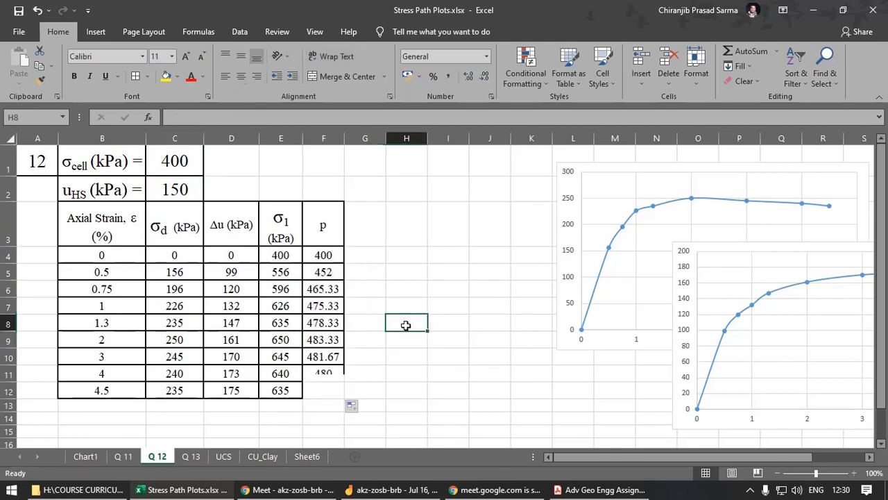
# Step: Check the filled p formulas cell by cell from F5 down to F10
pyautogui.click(302, 275)
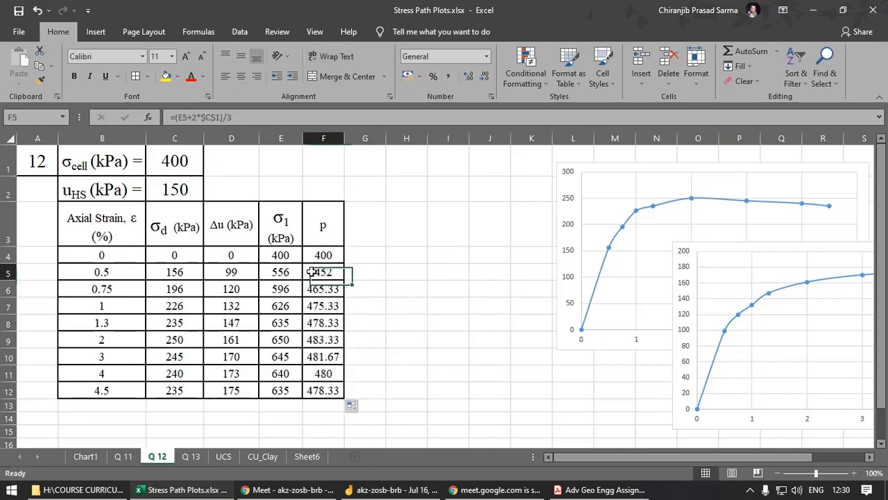
pyautogui.press('Down')
pyautogui.press('Down')
pyautogui.press('Down')
pyautogui.press('Down')
pyautogui.press('Down')
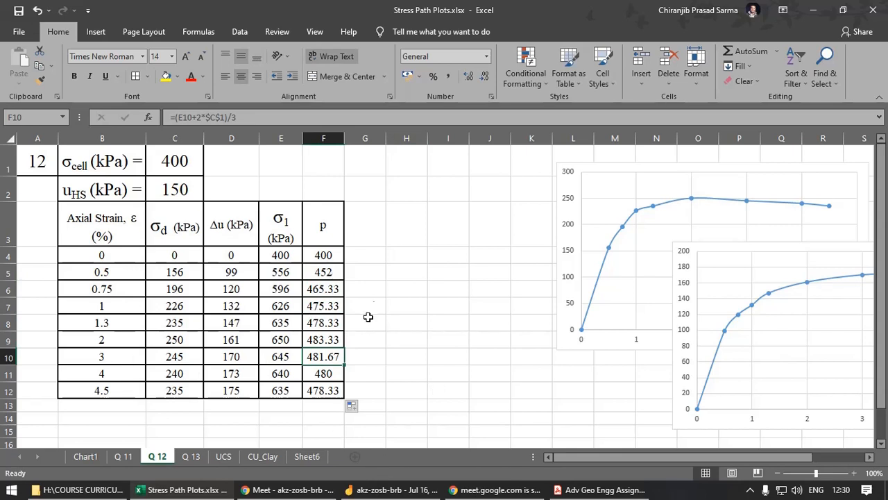
pyautogui.click(368, 316)
# Step: Enter the header p´ in G3, inserting the acute accent symbol after the letter
pyautogui.click(366, 228)
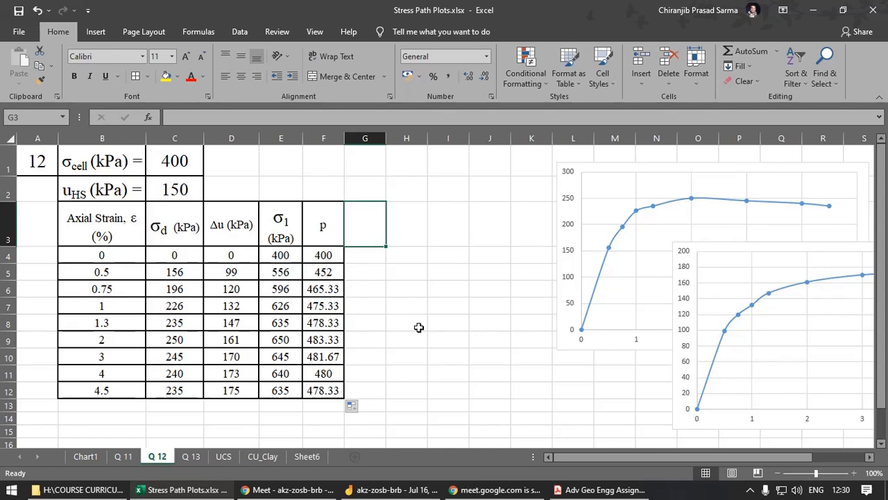
pyautogui.write('p')
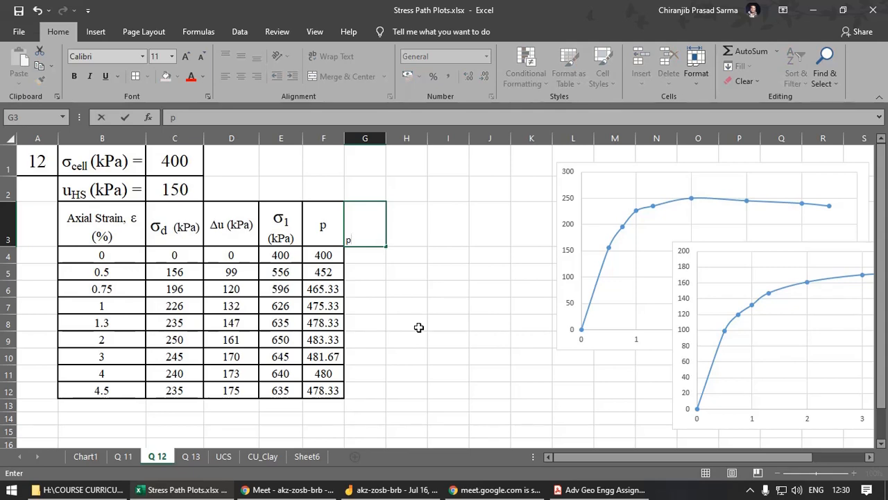
pyautogui.click(85, 32)
pyautogui.click(777, 70)
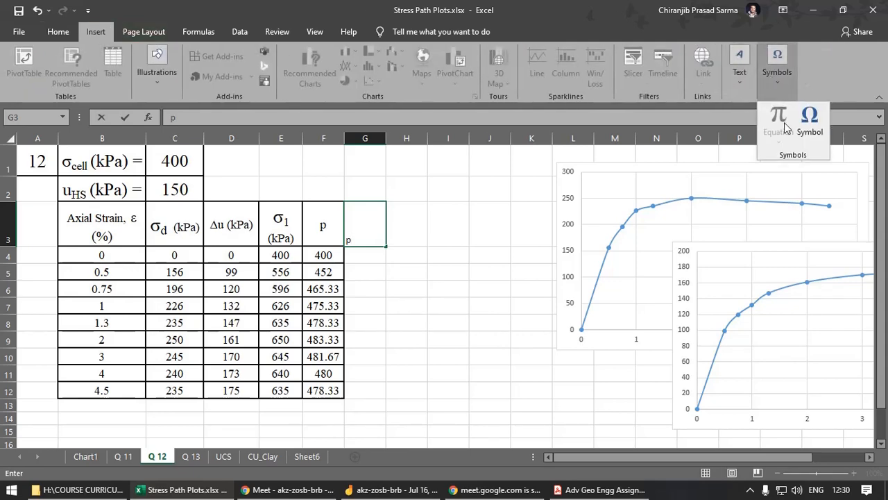
pyautogui.click(814, 126)
pyautogui.click(532, 252)
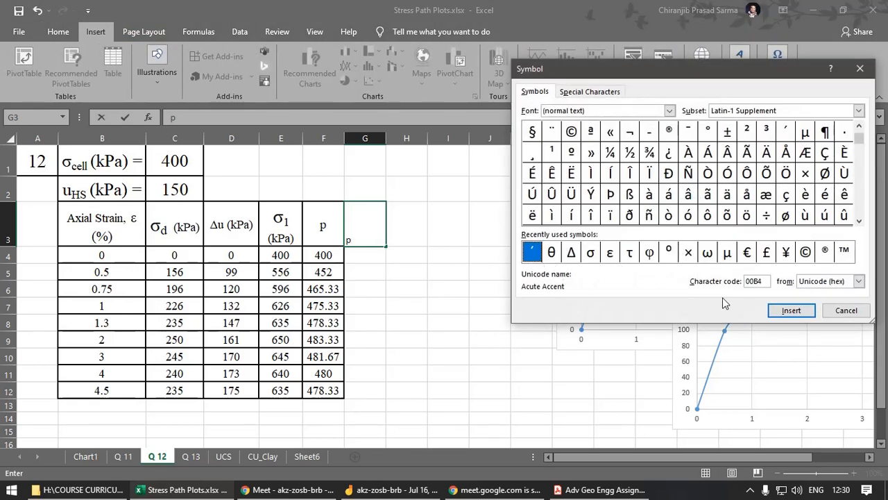
pyautogui.click(791, 311)
pyautogui.click(846, 310)
pyautogui.click(447, 305)
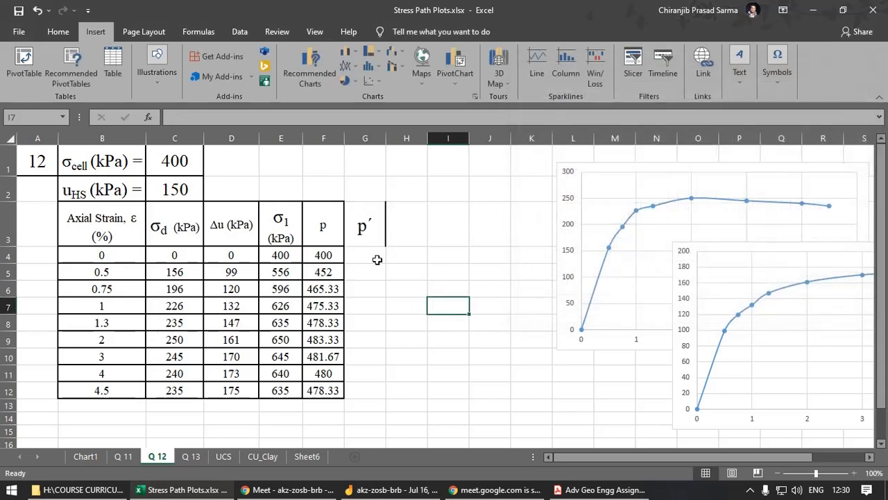
# Step: Copy the cell formatting of the σ1 header in E3 onto the p´ header in G3
pyautogui.click(350, 229)
pyautogui.click(300, 235)
pyautogui.click(361, 233)
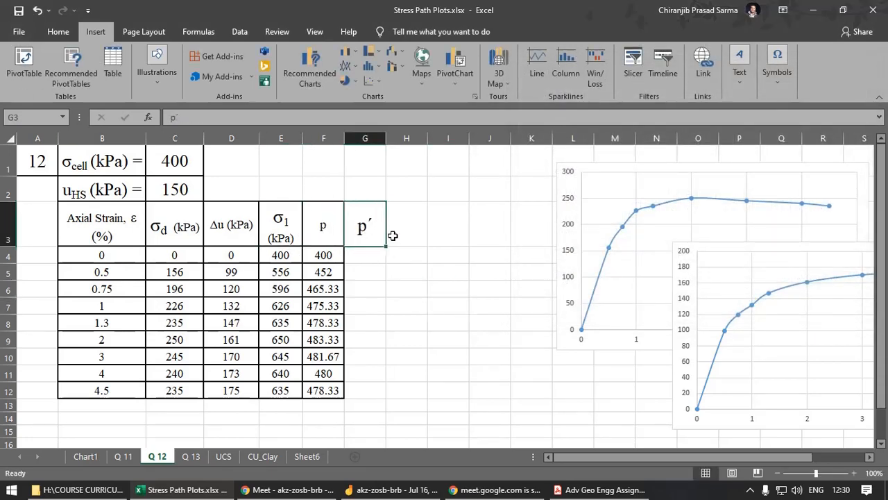
pyautogui.click(333, 255)
pyautogui.click(55, 33)
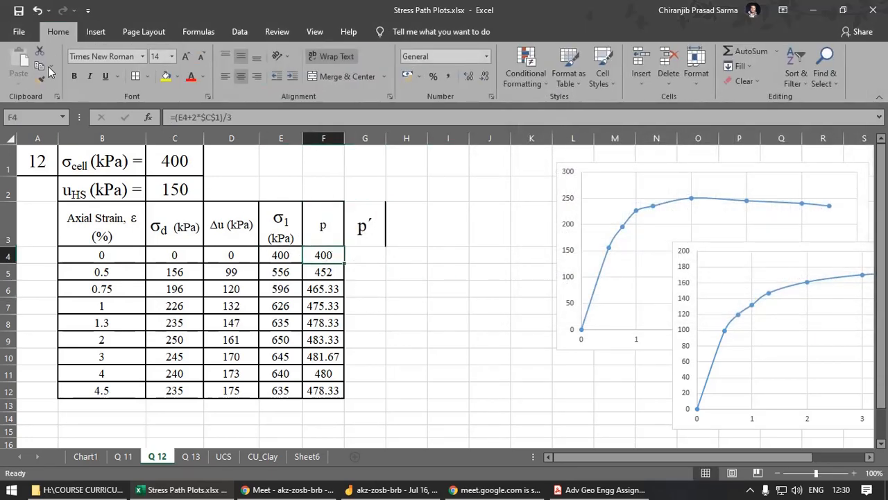
pyautogui.click(403, 273)
pyautogui.click(281, 222)
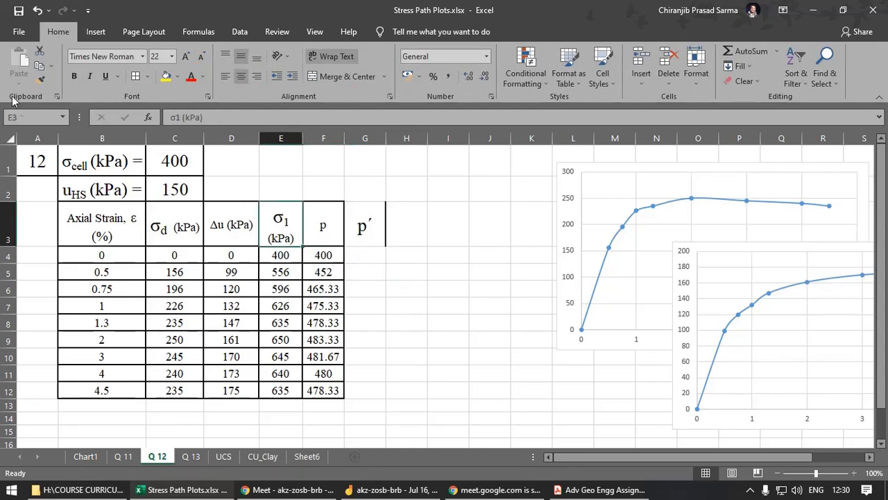
pyautogui.click(45, 82)
pyautogui.click(362, 229)
pyautogui.click(406, 305)
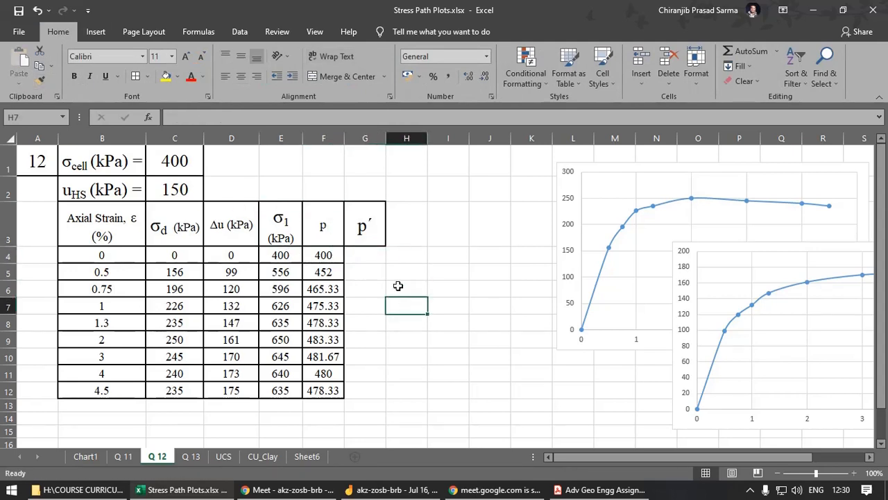
# Step: Start the p´ formula in G4 as =F4-, ready to subtract the pore pressure from p
pyautogui.click(381, 255)
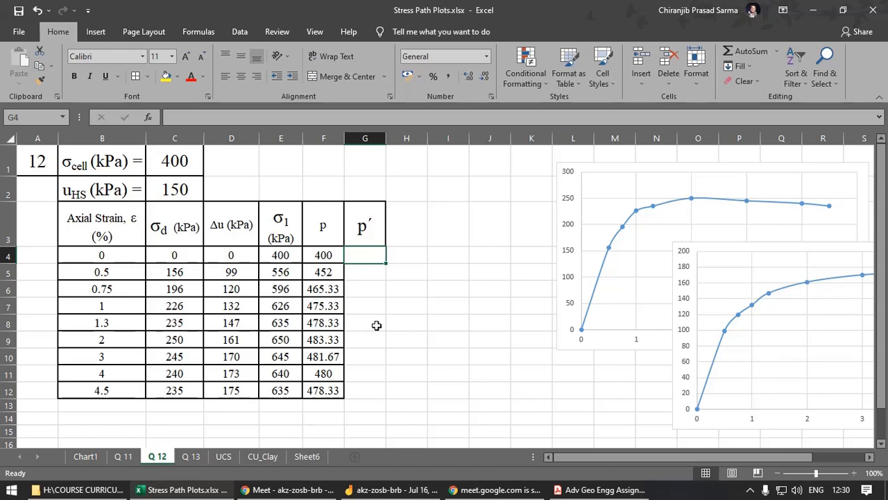
pyautogui.write('=')
pyautogui.click(323, 256)
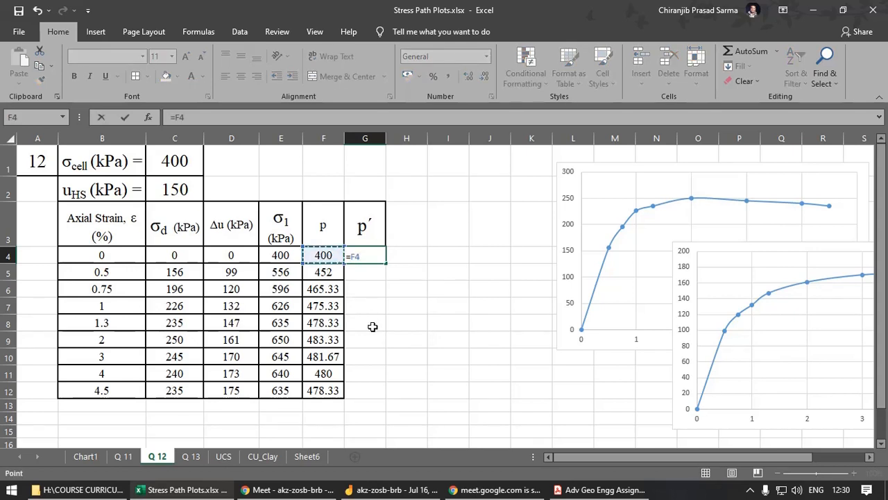
pyautogui.write('-')
# Step: Switch to the Jamboard, write p' = p − u below the q equation, and underline − u and the p above
pyautogui.click(392, 489)
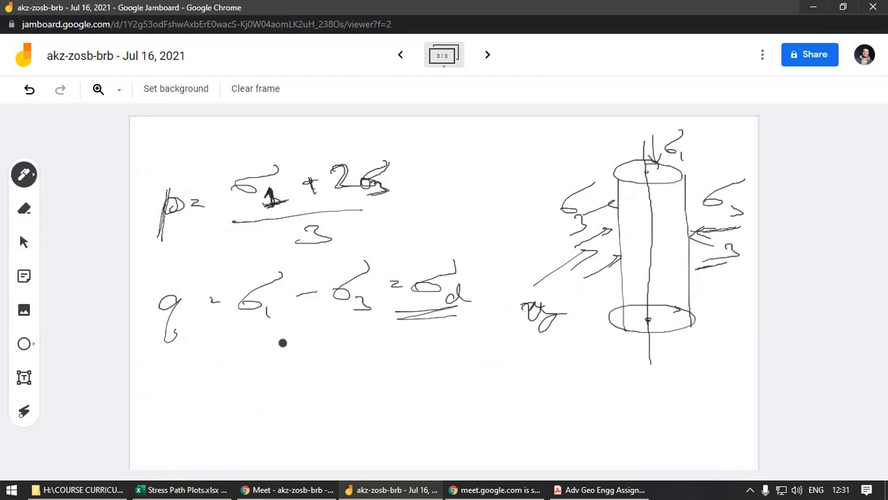
pyautogui.moveTo(214, 364)
pyautogui.mouseDown()
pyautogui.moveTo(208, 401)
pyautogui.moveTo(213, 382)
pyautogui.moveTo(267, 375)
pyautogui.moveTo(243, 361)
pyautogui.moveTo(279, 392)
pyautogui.moveTo(285, 363)
pyautogui.moveTo(375, 372)
pyautogui.mouseUp()
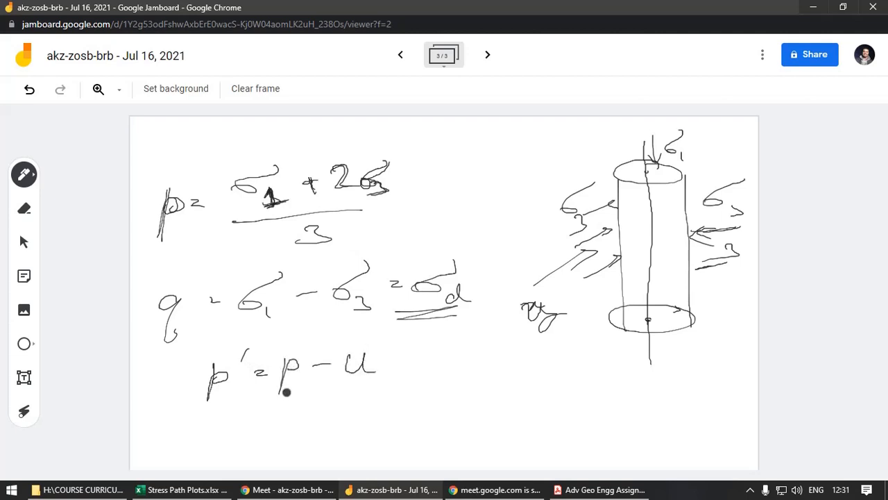
pyautogui.moveTo(303, 384)
pyautogui.mouseDown()
pyautogui.moveTo(359, 383)
pyautogui.moveTo(358, 392)
pyautogui.mouseUp()
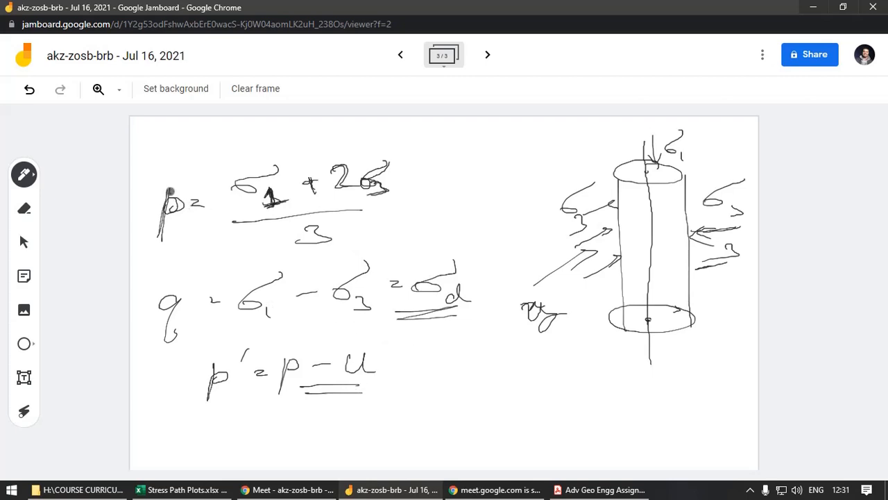
pyautogui.moveTo(169, 189)
pyautogui.mouseDown()
pyautogui.moveTo(162, 229)
pyautogui.moveTo(182, 207)
pyautogui.mouseUp()
pyautogui.moveTo(168, 192)
pyautogui.mouseDown()
pyautogui.moveTo(156, 244)
pyautogui.moveTo(185, 239)
pyautogui.mouseUp()
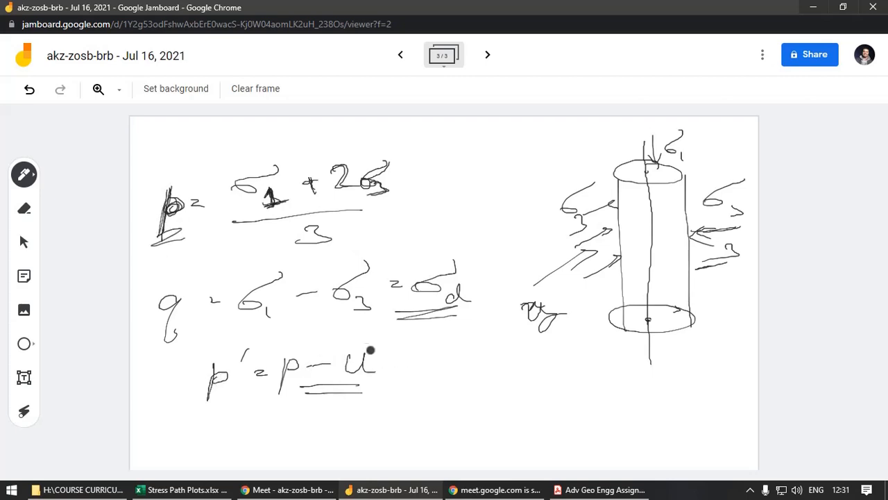
# Step: Draw an oval inside the specimen sketch and an upward arrow beneath it labelled H.S. and B.P
pyautogui.moveTo(669, 214)
pyautogui.mouseDown()
pyautogui.moveTo(649, 271)
pyautogui.moveTo(671, 215)
pyautogui.mouseUp()
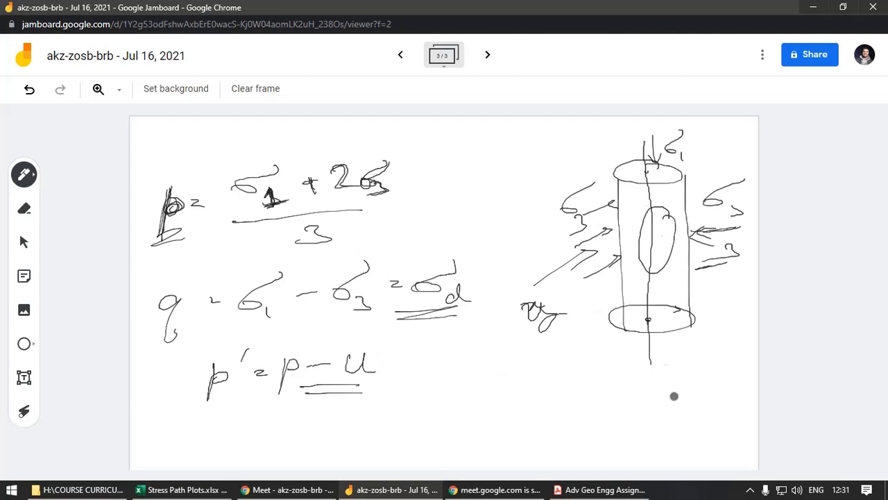
pyautogui.moveTo(673, 395); pyautogui.dragTo(674, 371)
pyautogui.moveTo(645, 411)
pyautogui.mouseDown()
pyautogui.moveTo(662, 417)
pyautogui.moveTo(680, 404)
pyautogui.moveTo(698, 419)
pyautogui.mouseUp()
pyautogui.moveTo(643, 433); pyautogui.dragTo(642, 458)
pyautogui.moveTo(642, 434)
pyautogui.mouseDown()
pyautogui.moveTo(655, 444)
pyautogui.moveTo(642, 458)
pyautogui.mouseUp()
pyautogui.click(670, 451)
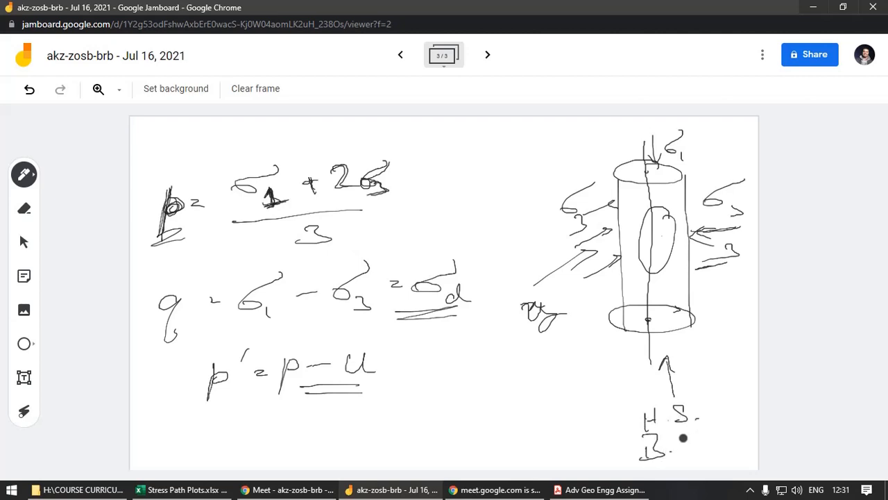
pyautogui.moveTo(683, 430)
pyautogui.mouseDown()
pyautogui.moveTo(682, 450)
pyautogui.moveTo(684, 440)
pyautogui.moveTo(702, 452)
pyautogui.mouseUp()
# Step: Reinforce the arrowhead below the specimen and write an underlined 150 beside the arrow
pyautogui.moveTo(659, 369); pyautogui.dragTo(673, 371)
pyautogui.moveTo(567, 389); pyautogui.dragTo(568, 404)
pyautogui.moveTo(578, 387); pyautogui.dragTo(595, 380)
pyautogui.moveTo(560, 421); pyautogui.dragTo(619, 399)
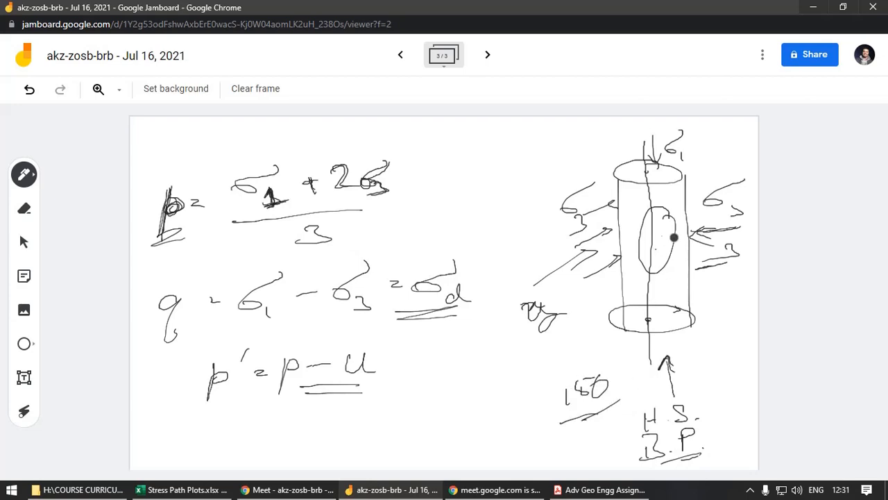
# Step: Extend the handwritten p′ equation to p − (u + Δu) and add another underline beneath σd
pyautogui.moveTo(392, 316); pyautogui.dragTo(448, 310)
pyautogui.moveTo(393, 352); pyautogui.dragTo(394, 368)
pyautogui.moveTo(384, 359)
pyautogui.mouseDown()
pyautogui.moveTo(420, 353)
pyautogui.moveTo(428, 365)
pyautogui.moveTo(451, 357)
pyautogui.mouseUp()
pyautogui.moveTo(453, 345); pyautogui.dragTo(456, 381)
pyautogui.moveTo(344, 340); pyautogui.dragTo(341, 383)
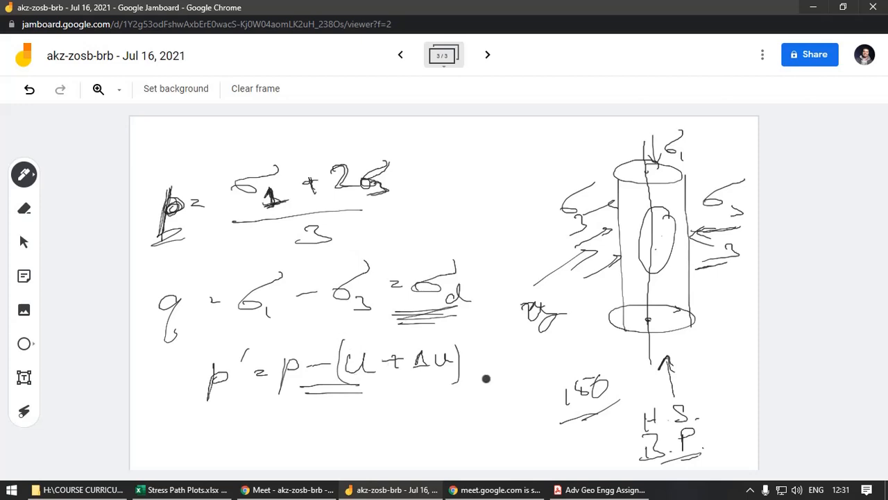
pyautogui.moveTo(288, 357)
pyautogui.mouseDown()
pyautogui.moveTo(283, 394)
pyautogui.moveTo(294, 361)
pyautogui.moveTo(290, 375)
pyautogui.mouseUp()
# Step: Switch to the Excel workbook and complete the p′ formula =F4-$C$2-D4 in cell G4
pyautogui.click(193, 493)
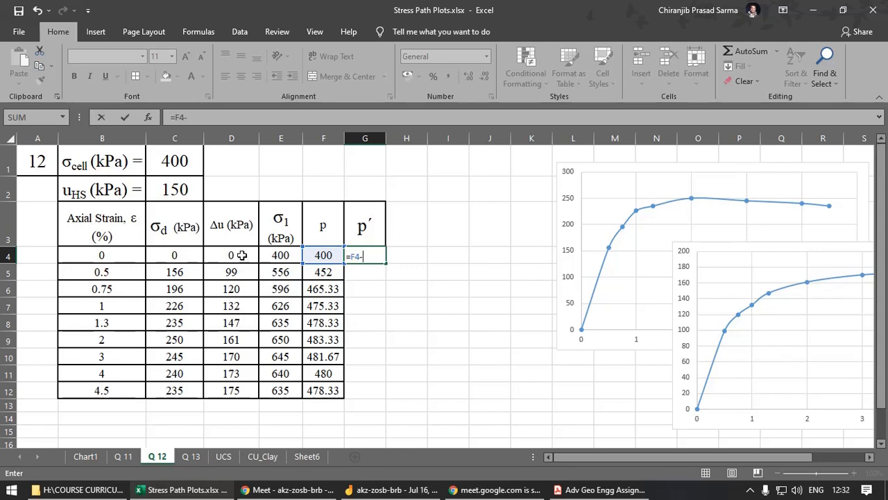
pyautogui.click(178, 185)
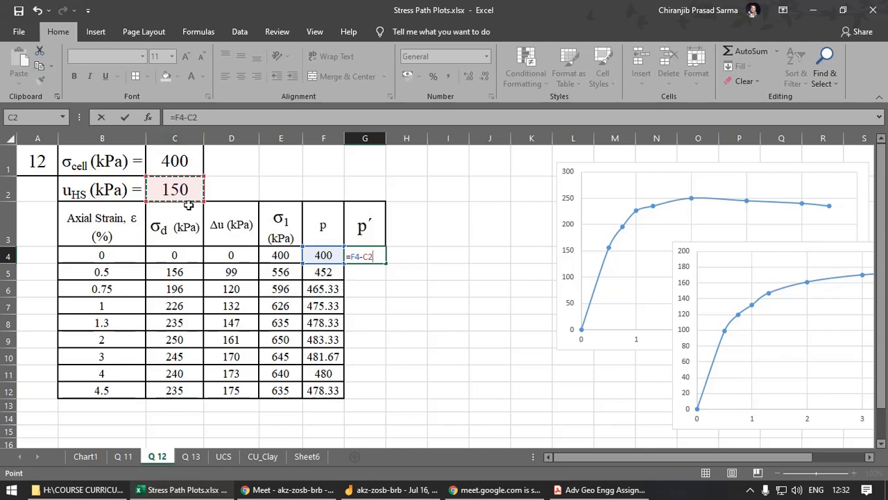
pyautogui.write('-')
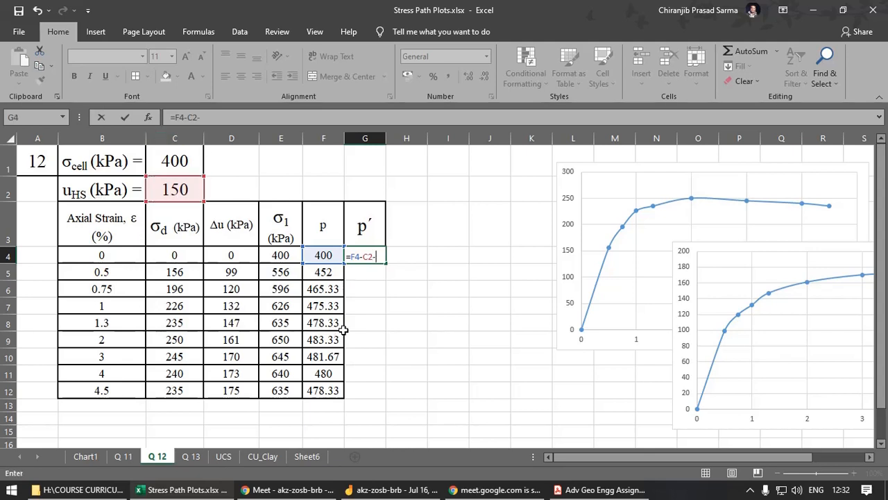
pyautogui.click(237, 251)
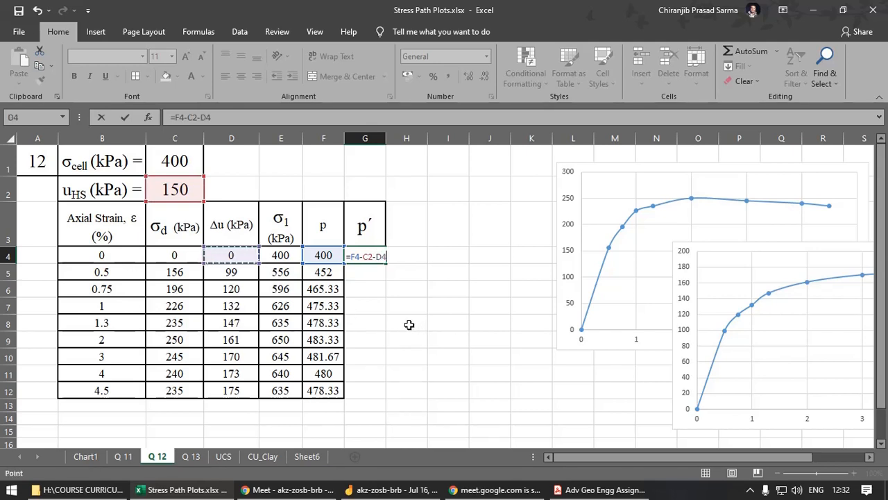
pyautogui.click(188, 117)
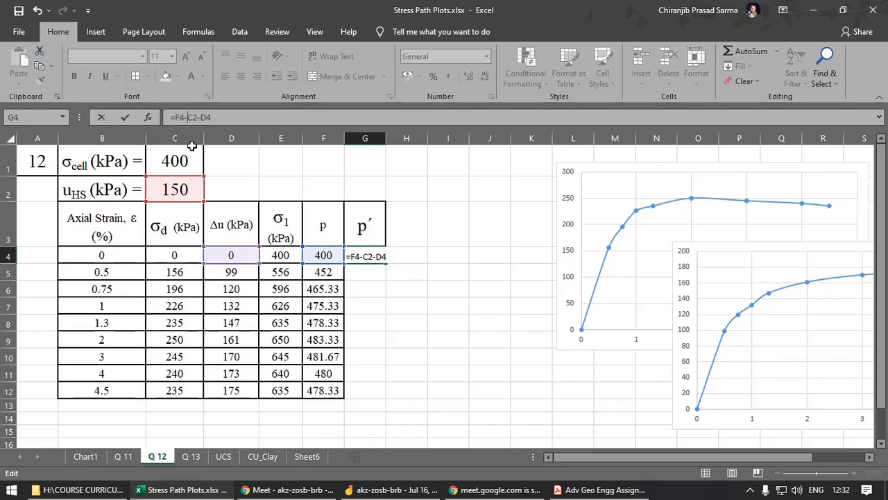
pyautogui.write('$C$')
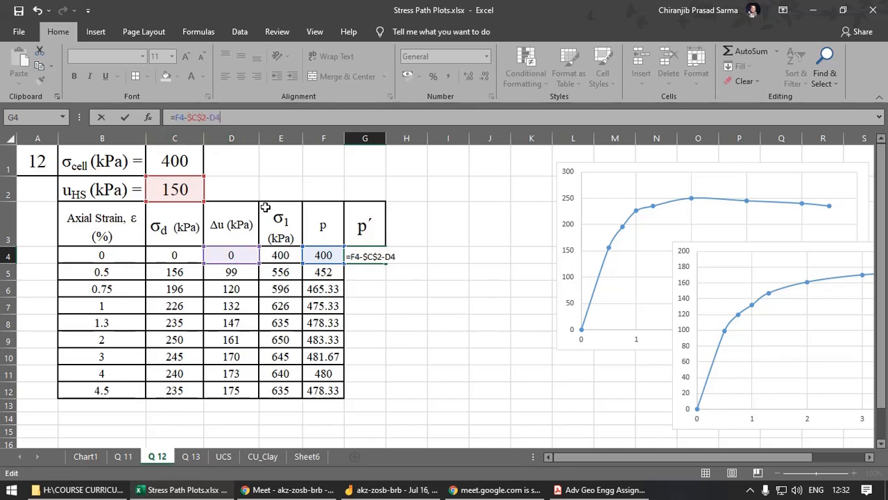
pyautogui.press('Return')
pyautogui.click(379, 257)
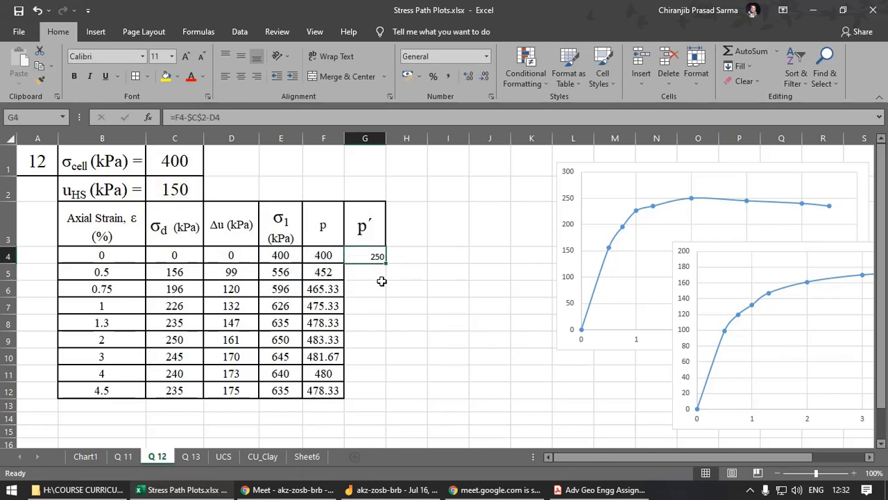
# Step: Copy the formatting of cell F4 to G4 and fill the p′ formula down to G12
pyautogui.click(326, 257)
pyautogui.click(40, 78)
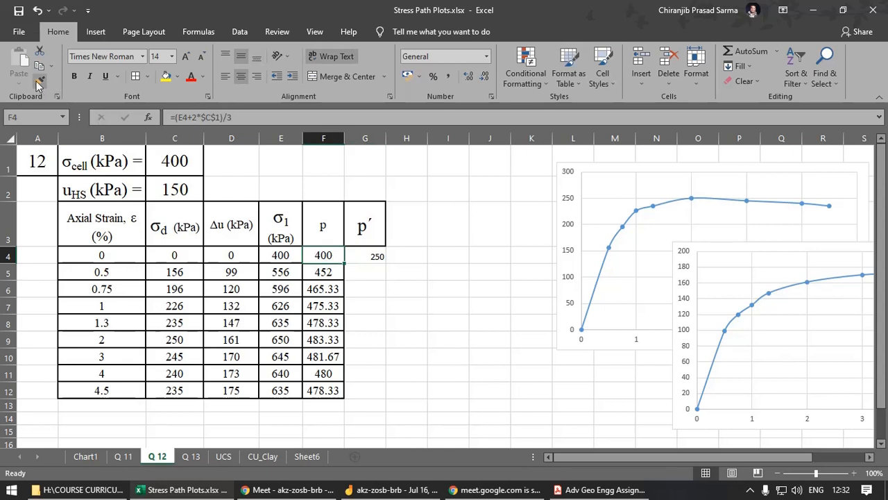
pyautogui.click(365, 256)
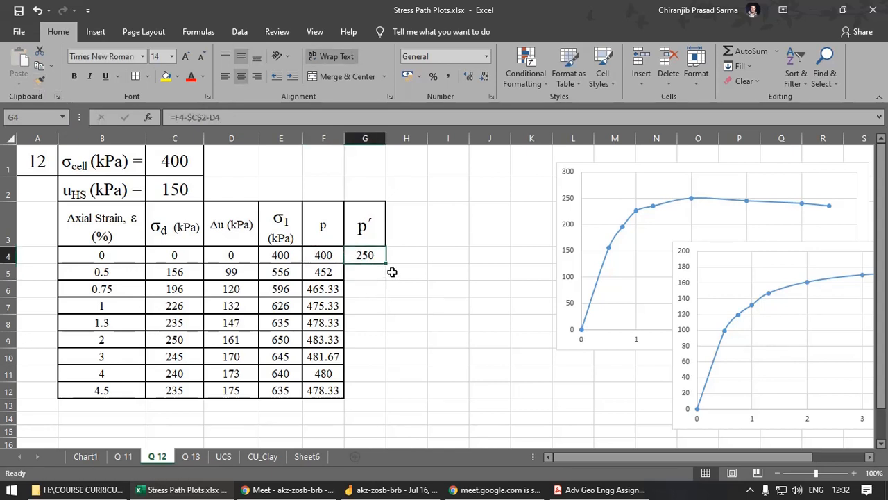
pyautogui.moveTo(386, 263); pyautogui.dragTo(393, 404)
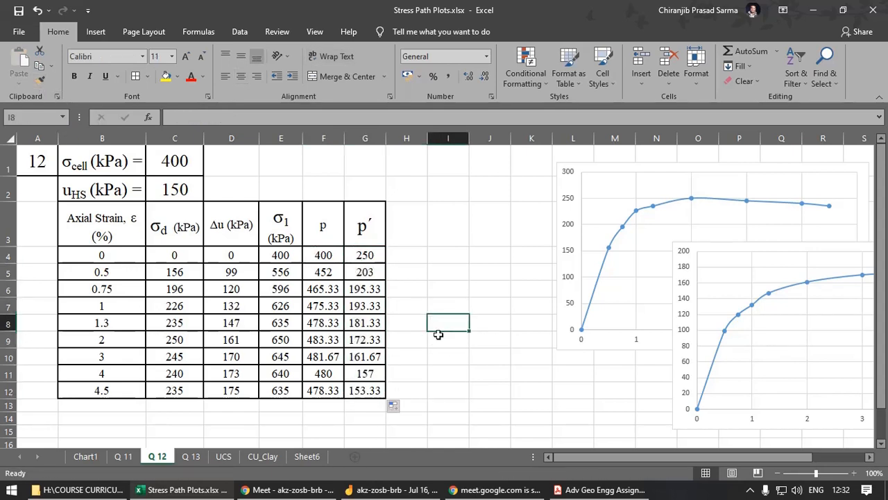
pyautogui.click(458, 289)
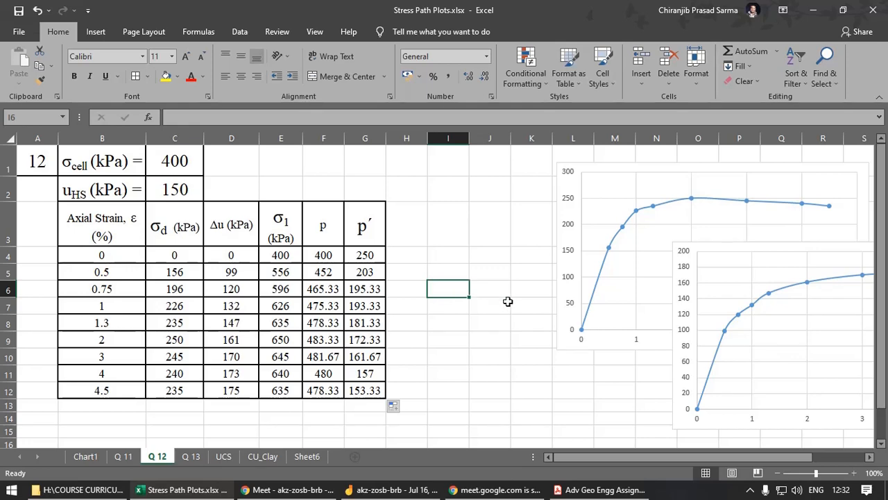
# Step: Check in the assignment PDF which plots are required, and return to the Excel workbook
pyautogui.click(600, 490)
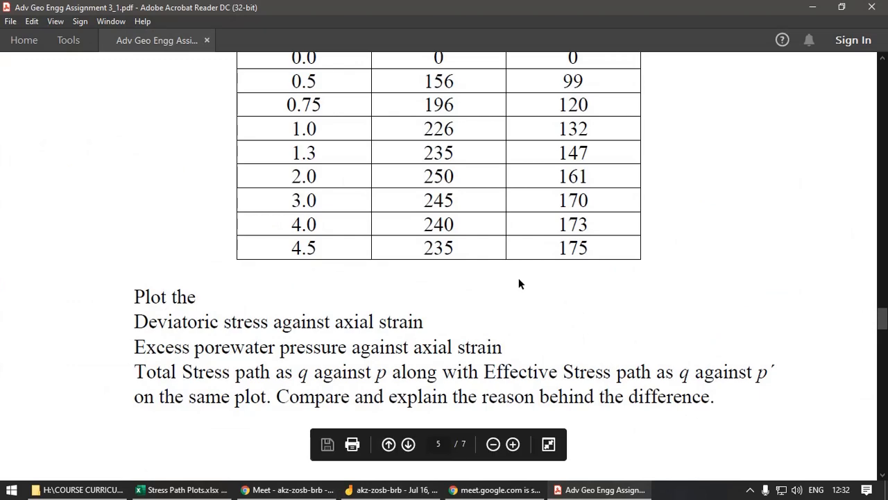
pyautogui.hotkey('alt', 'Tab')
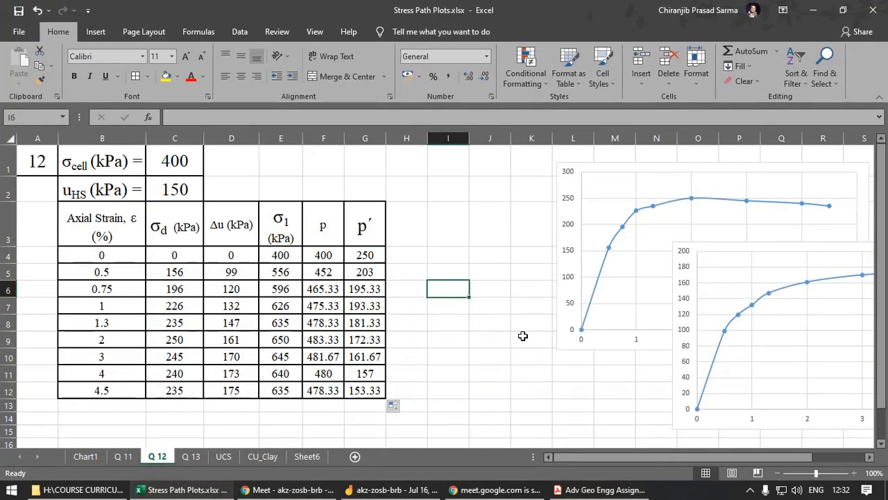
pyautogui.rightClick(448, 255)
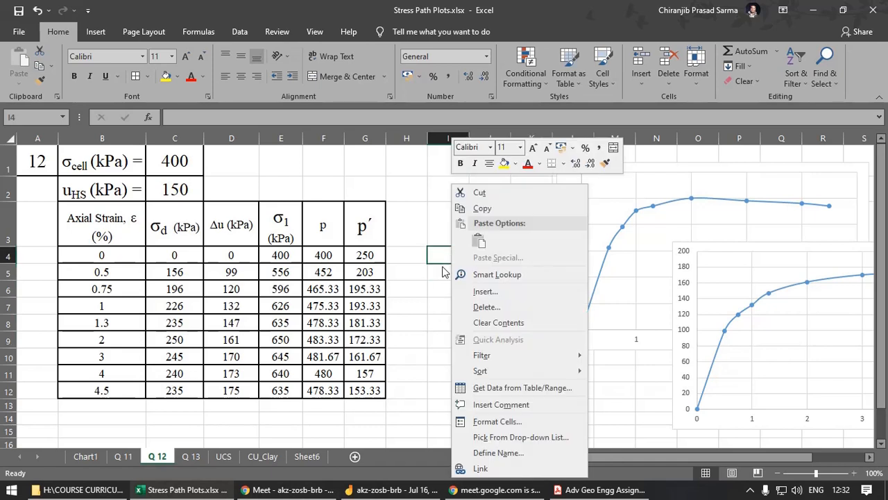
pyautogui.press('Escape')
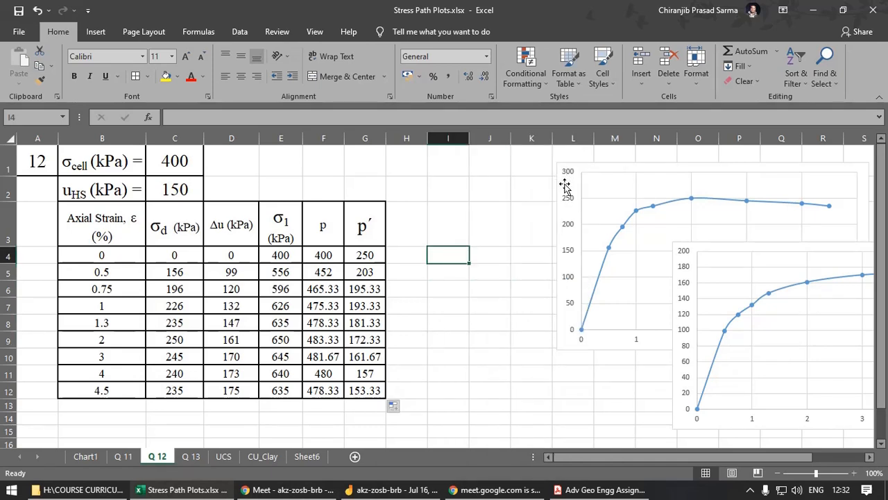
# Step: Move the two existing strain charts farther from the data table to free space beside it
pyautogui.moveTo(564, 186); pyautogui.dragTo(616, 172)
pyautogui.click(679, 259)
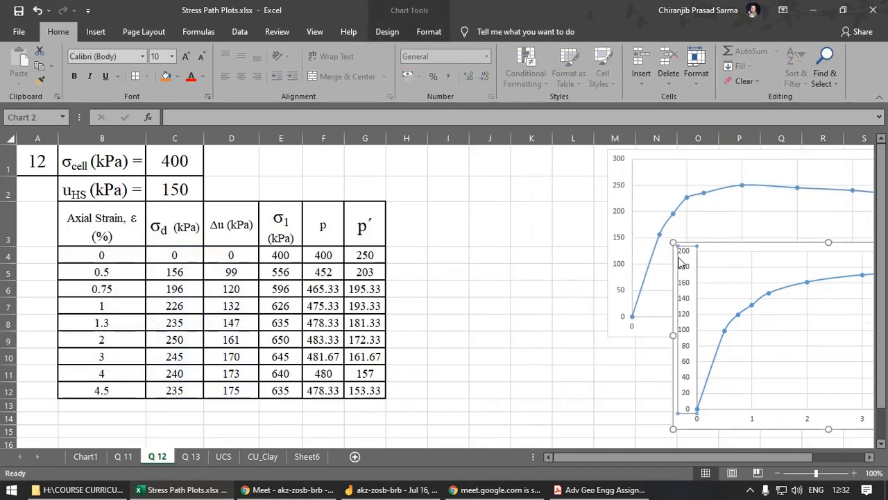
pyautogui.moveTo(736, 245); pyautogui.dragTo(755, 239)
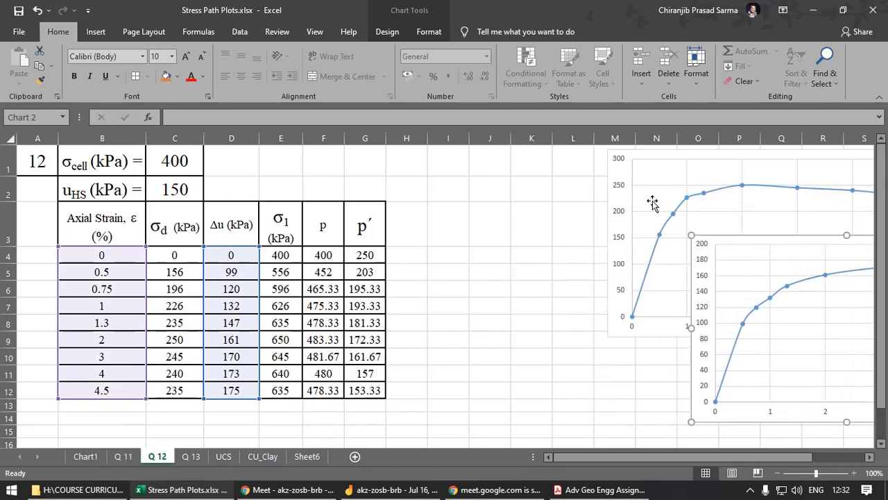
pyautogui.click(615, 177)
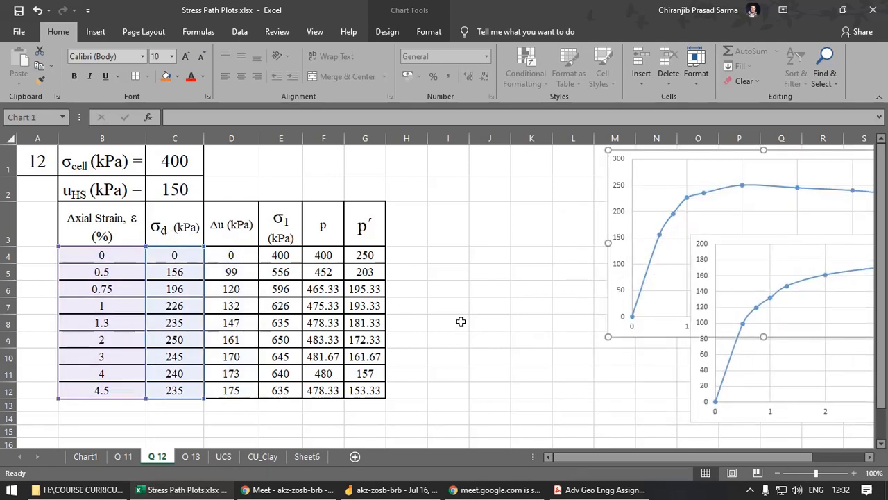
pyautogui.press('Escape')
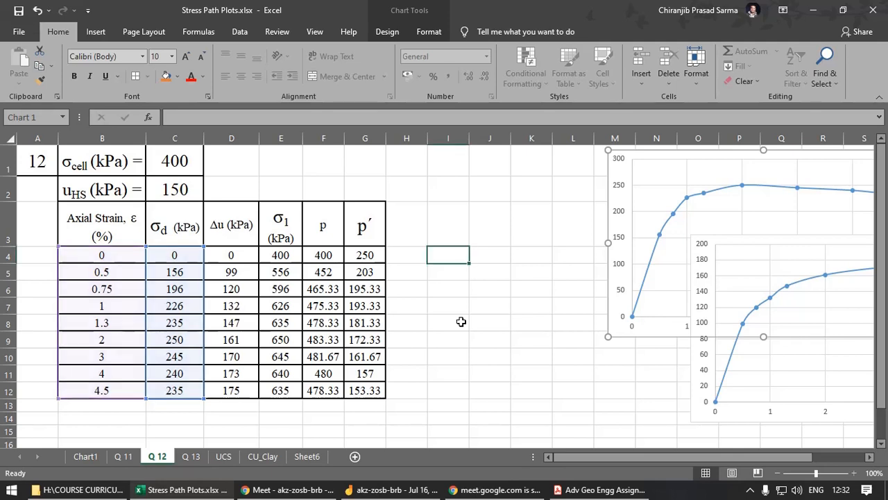
pyautogui.moveTo(615, 173); pyautogui.dragTo(743, 170)
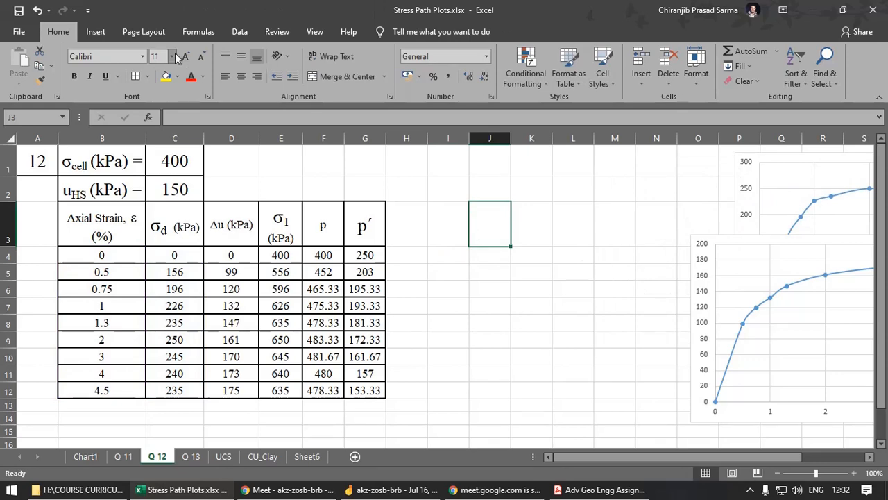
# Step: Insert an empty scatter chart with lines and markers and place it beside the data table
pyautogui.click(94, 35)
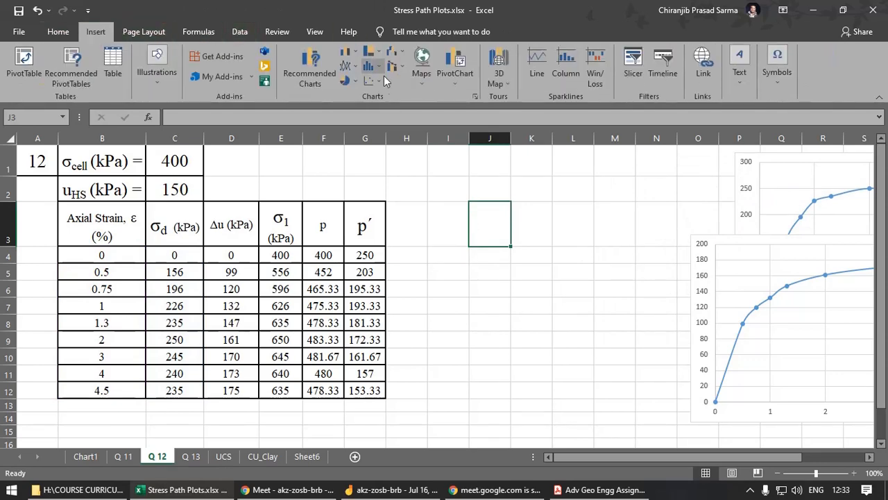
pyautogui.click(369, 81)
pyautogui.click(415, 157)
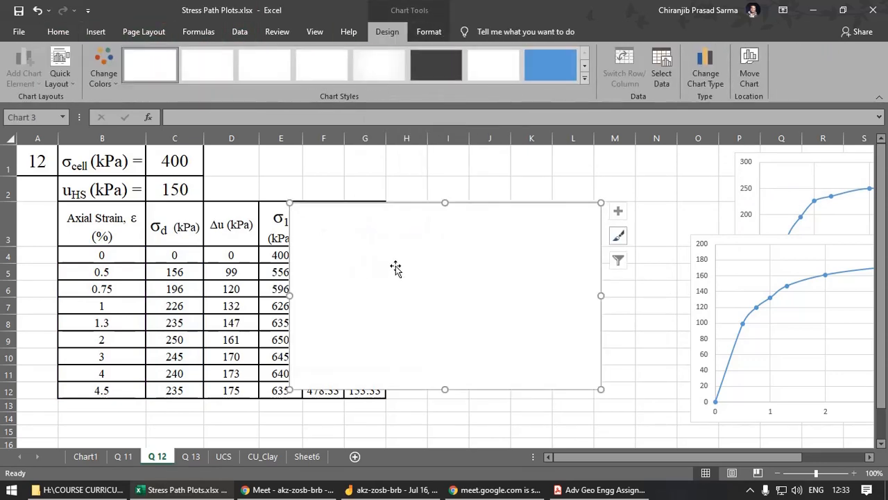
pyautogui.moveTo(435, 270); pyautogui.dragTo(503, 256)
# Step: Add a data series to the empty chart with the p values F4:F12 as its X values
pyautogui.rightClick(510, 277)
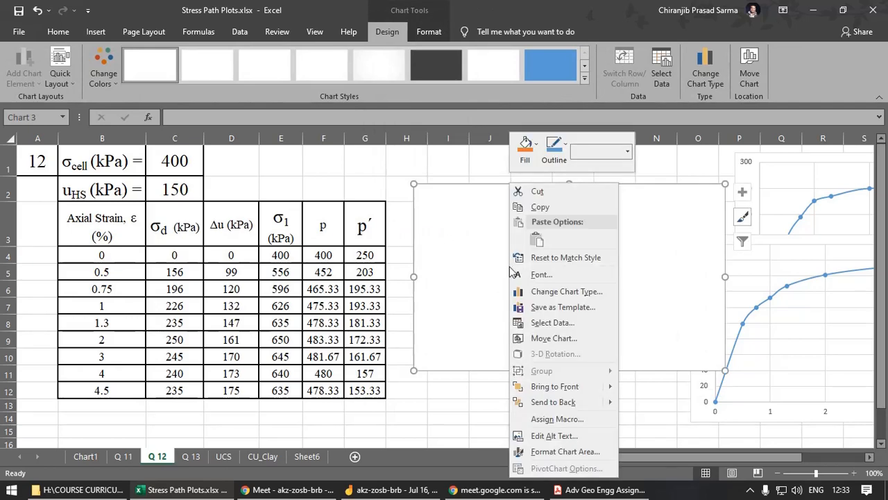
pyautogui.click(576, 323)
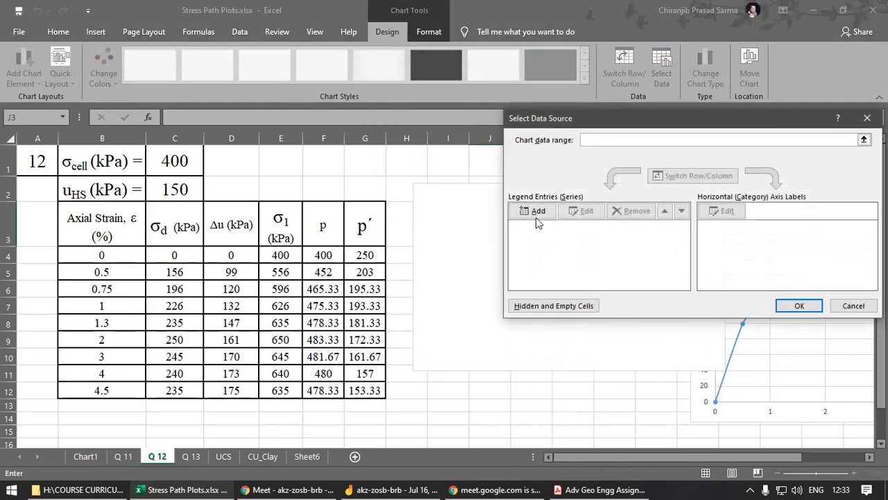
pyautogui.click(532, 212)
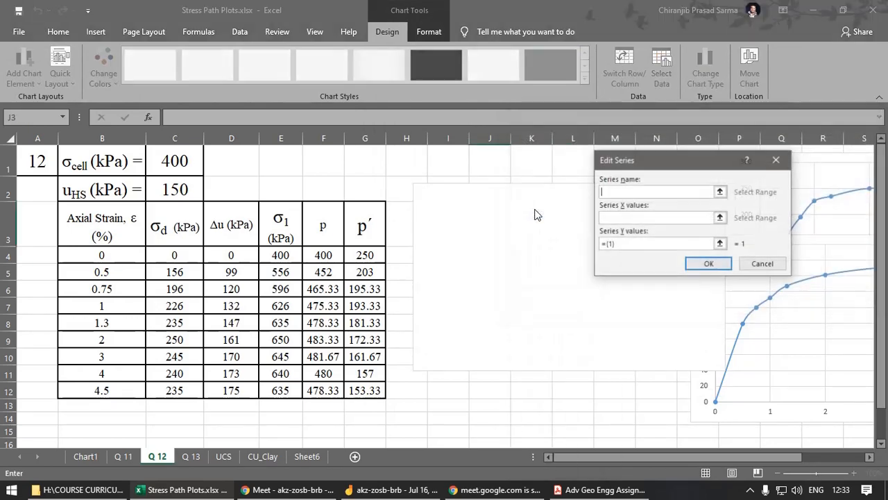
pyautogui.click(720, 218)
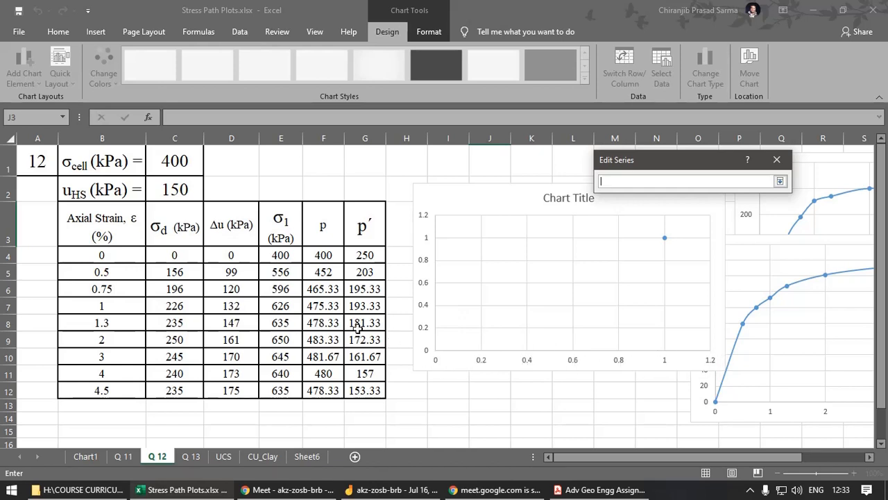
pyautogui.moveTo(320, 256); pyautogui.dragTo(323, 387)
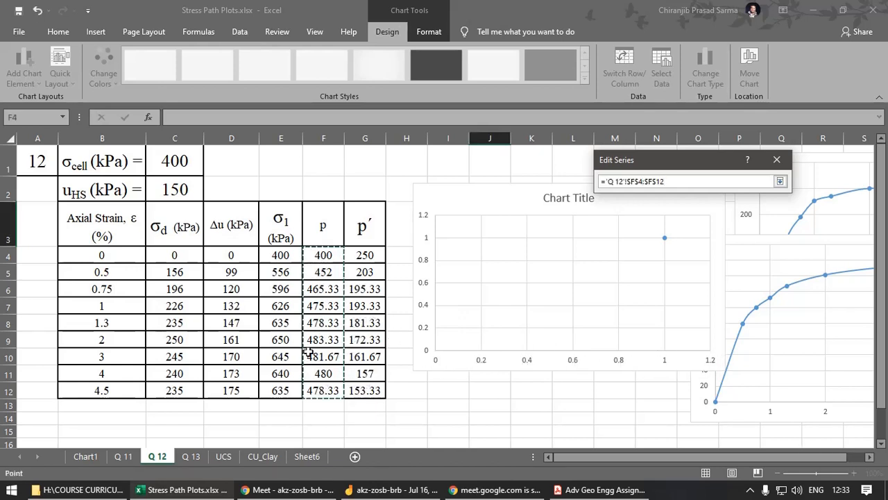
pyautogui.click(780, 181)
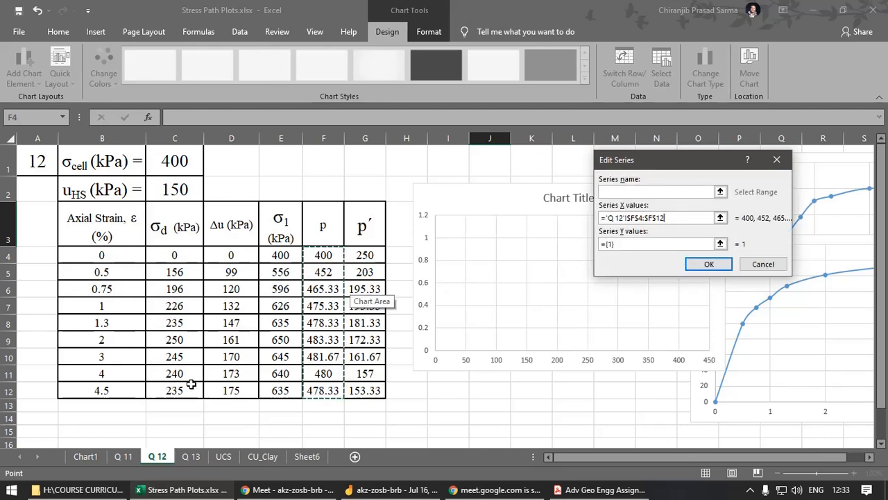
# Step: Set the series' Y values to the σd values C4:C12 and apply the chart data
pyautogui.click(720, 243)
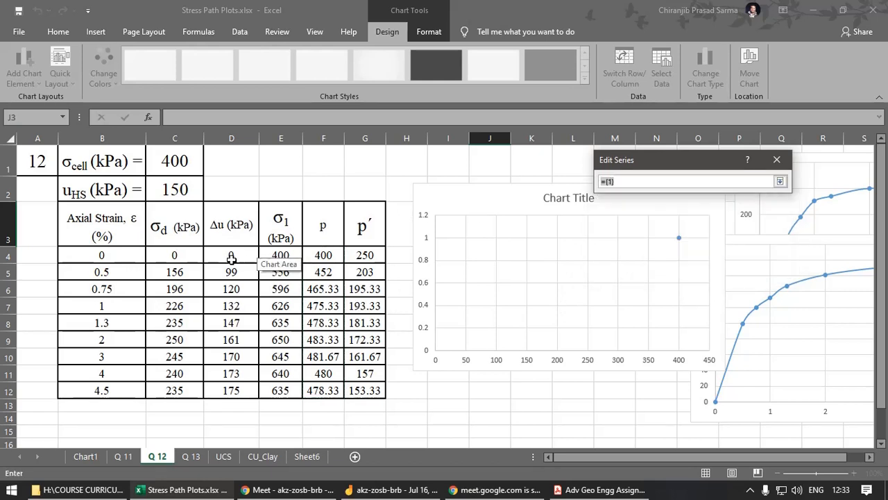
pyautogui.moveTo(176, 256); pyautogui.dragTo(174, 390)
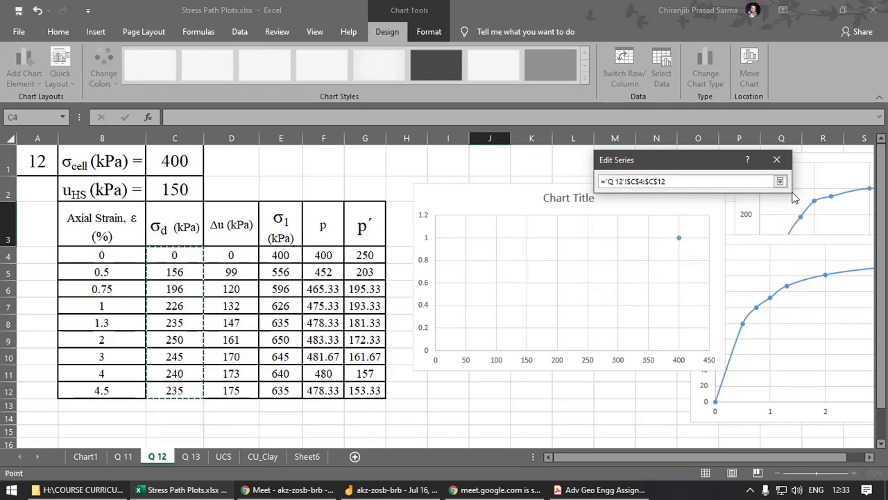
pyautogui.click(780, 181)
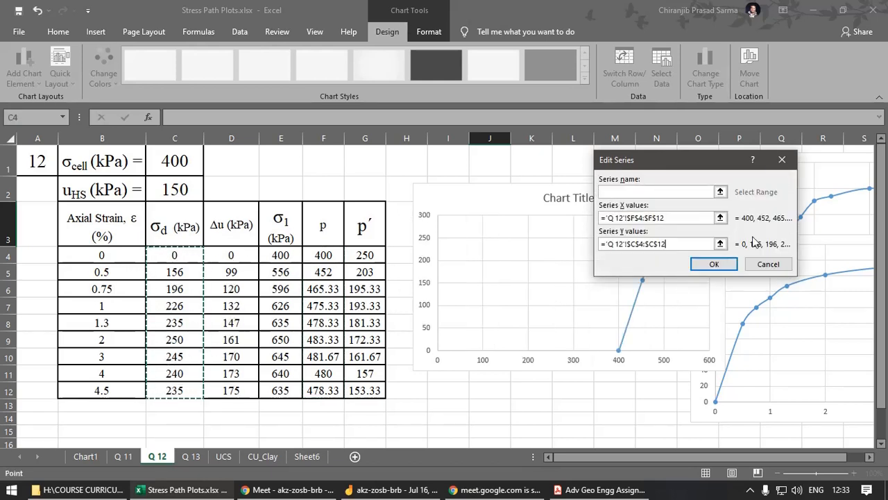
pyautogui.click(721, 269)
pyautogui.click(791, 306)
pyautogui.click(597, 414)
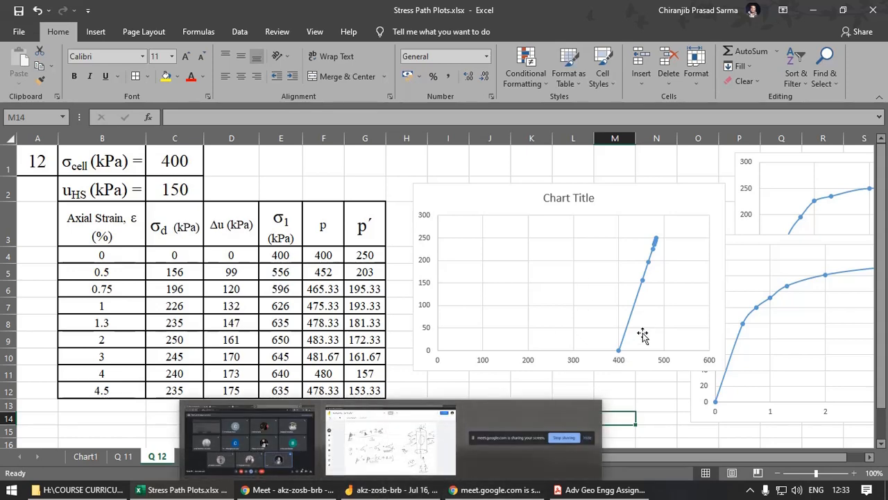
# Step: Delete the placeholder title from the new total stress path chart beside the data table
pyautogui.moveTo(633, 322)
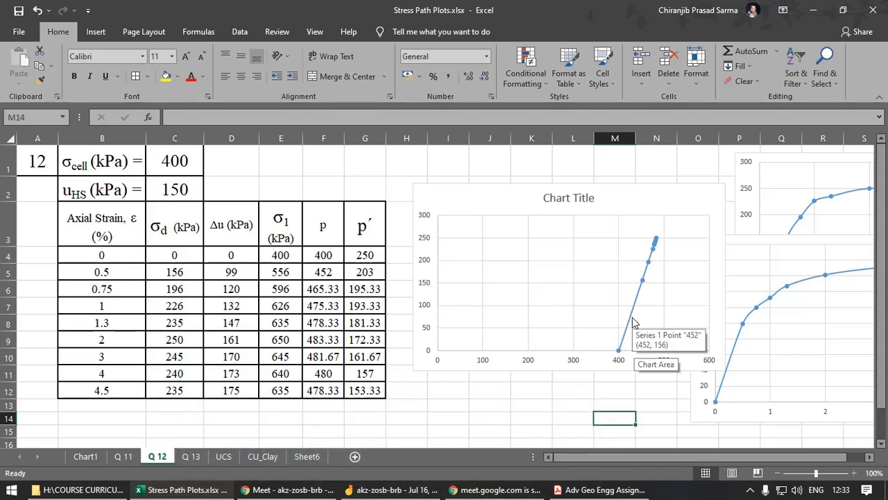
pyautogui.click(563, 197)
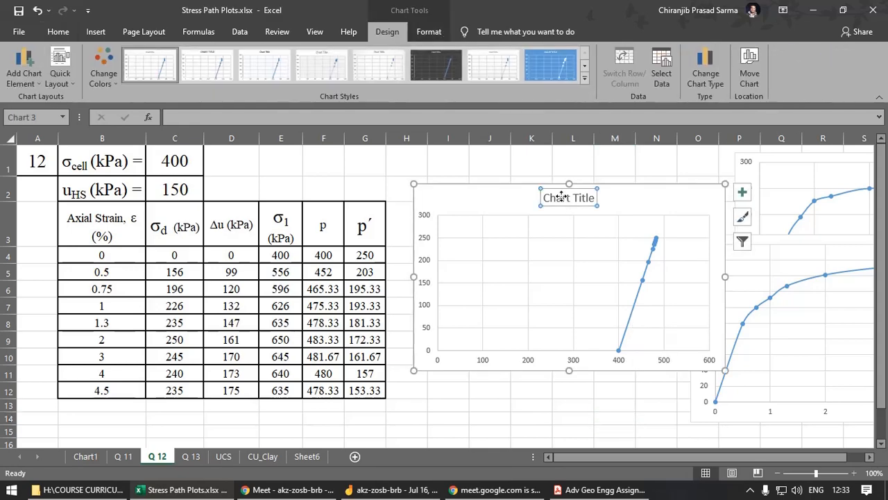
pyautogui.press('Delete')
pyautogui.click(610, 394)
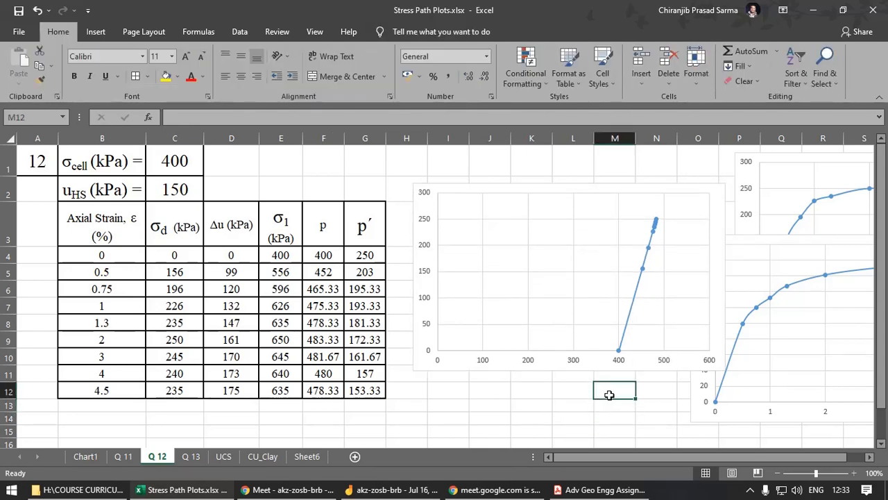
# Step: Add a second data series to the stress path chart with the p′ values G4:G12 as its X values
pyautogui.click(629, 319)
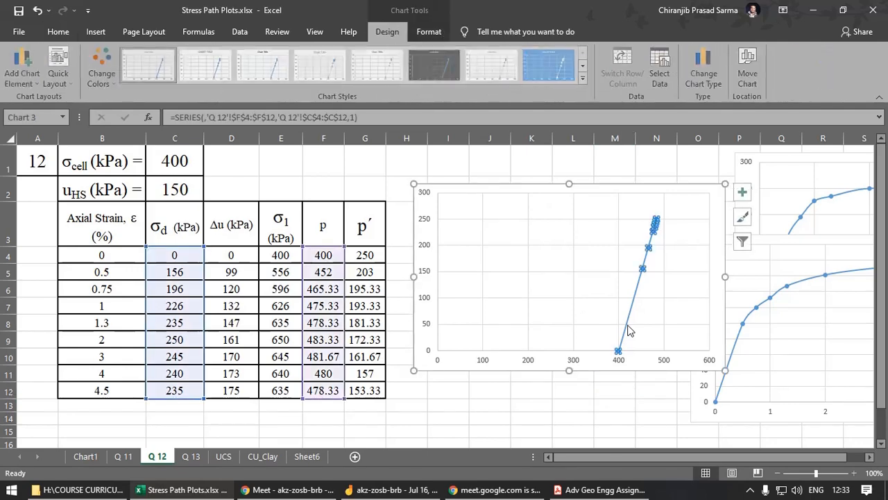
pyautogui.rightClick(596, 291)
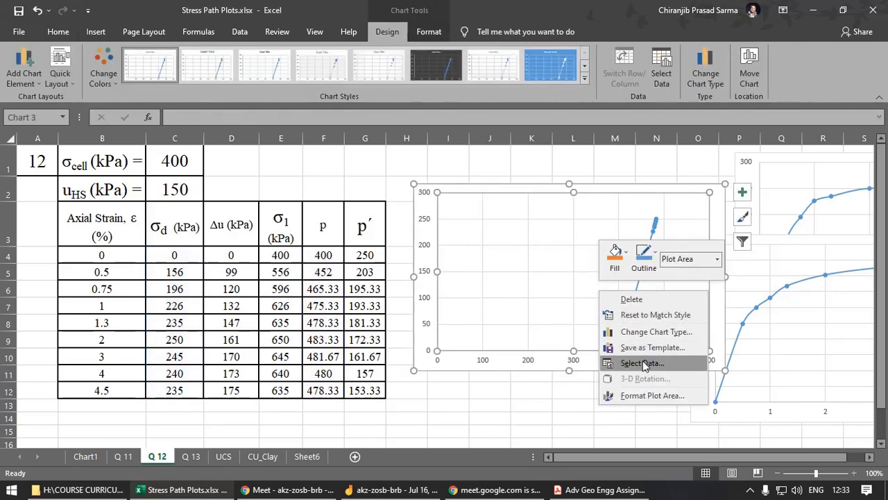
pyautogui.click(651, 368)
pyautogui.click(531, 209)
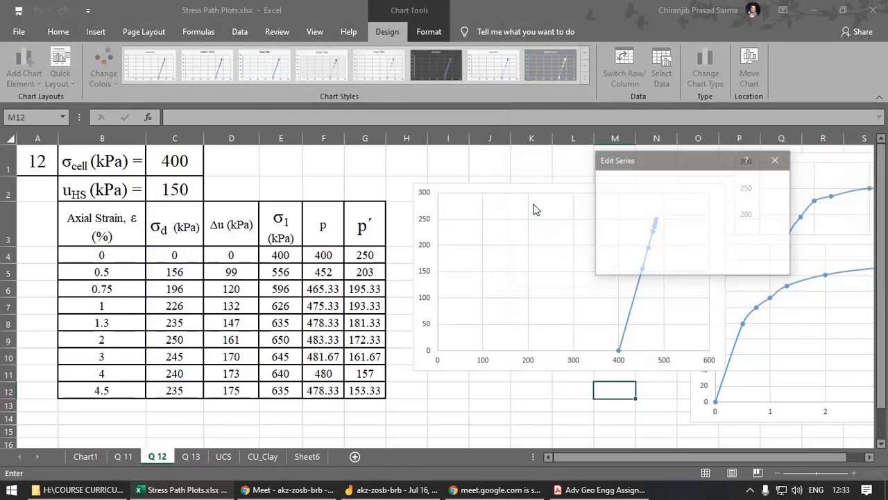
pyautogui.click(720, 220)
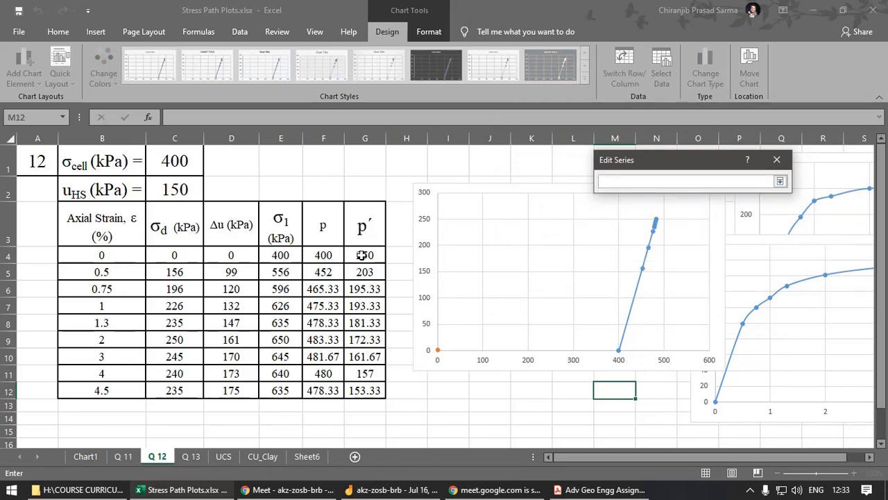
pyautogui.moveTo(365, 255); pyautogui.dragTo(372, 390)
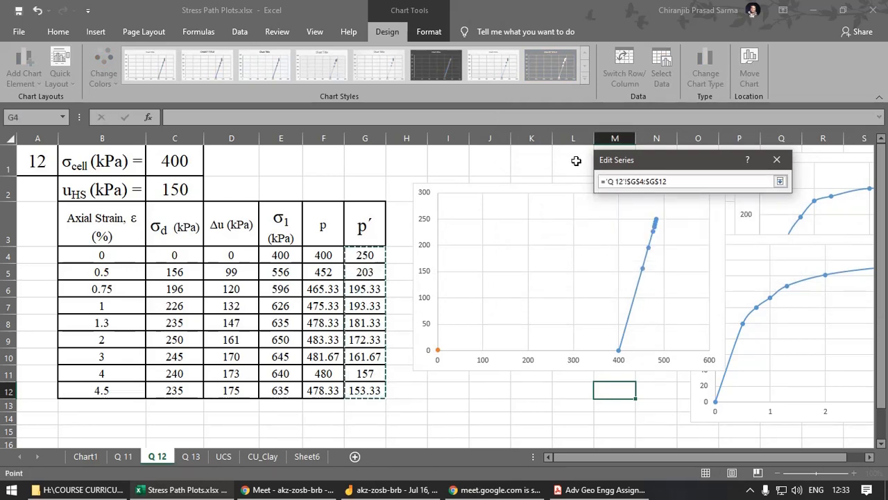
pyautogui.click(780, 182)
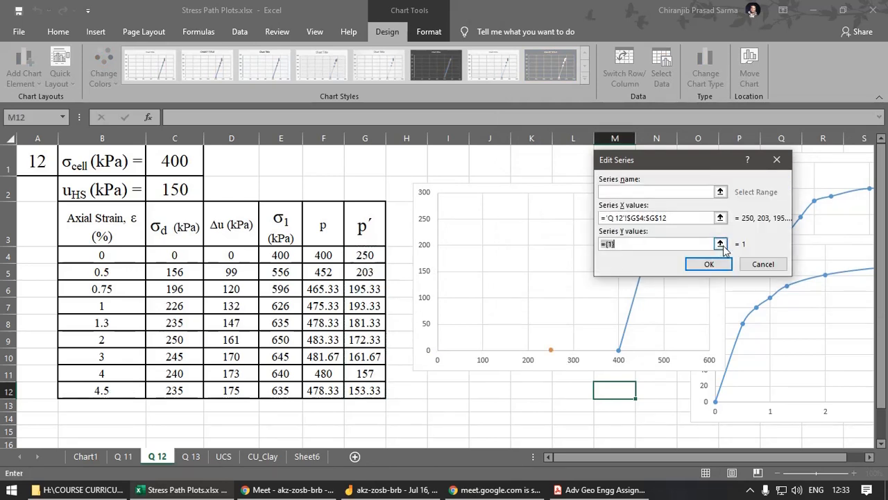
# Step: Set the second series' Y values to the σd values C4:C12 and apply the chart data
pyautogui.click(720, 247)
pyautogui.moveTo(173, 255); pyautogui.dragTo(174, 390)
pyautogui.click(779, 182)
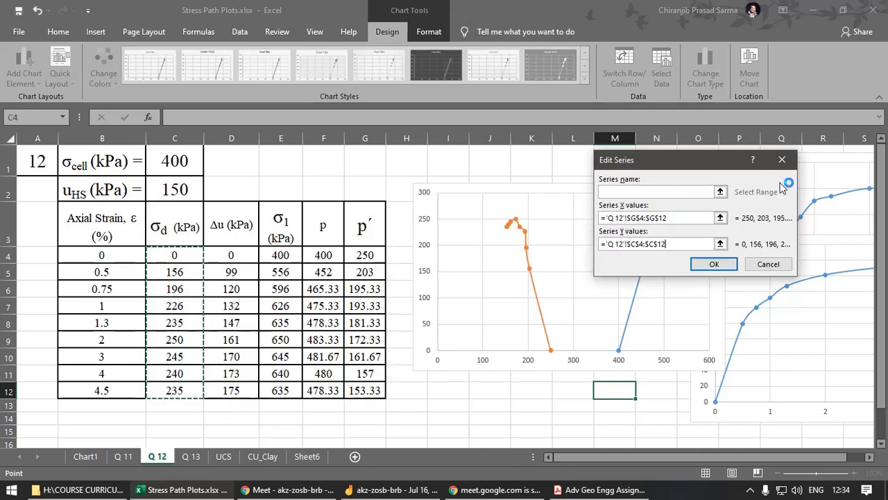
pyautogui.click(721, 264)
pyautogui.click(799, 306)
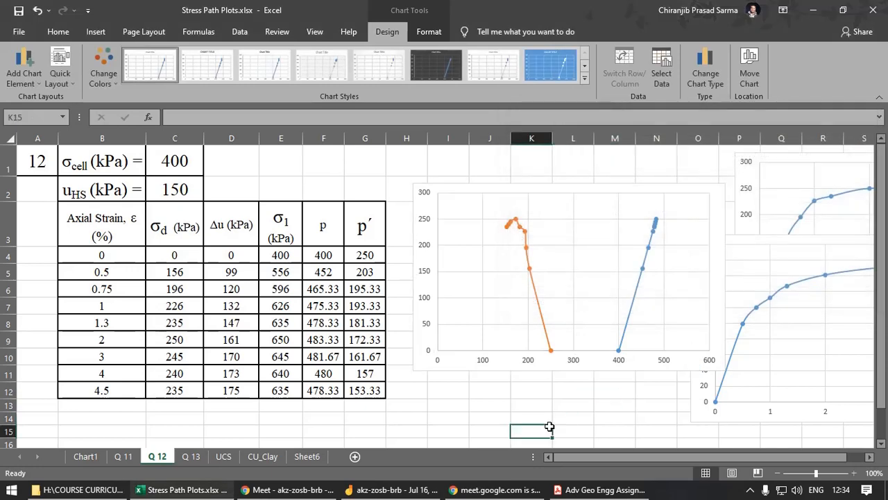
pyautogui.click(546, 429)
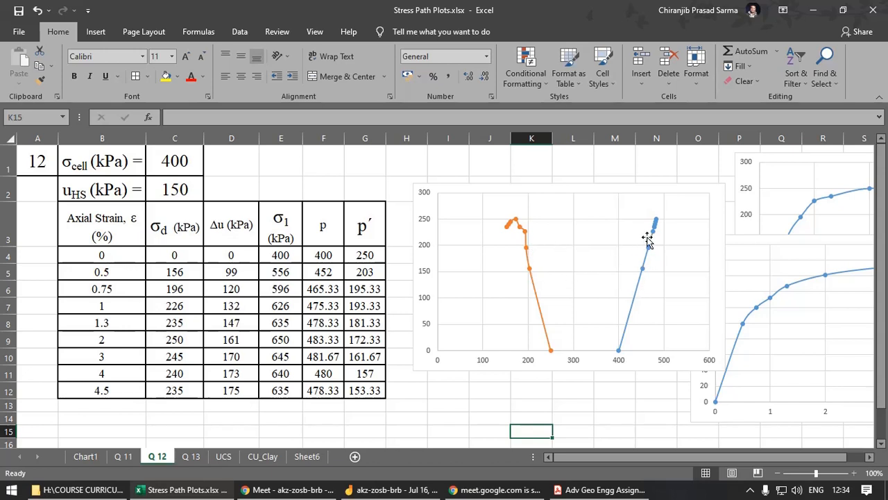
# Step: Set the hydrostatic pore pressure uHS in C2 to 100 kPa
pyautogui.moveTo(526, 239)
pyautogui.click(177, 183)
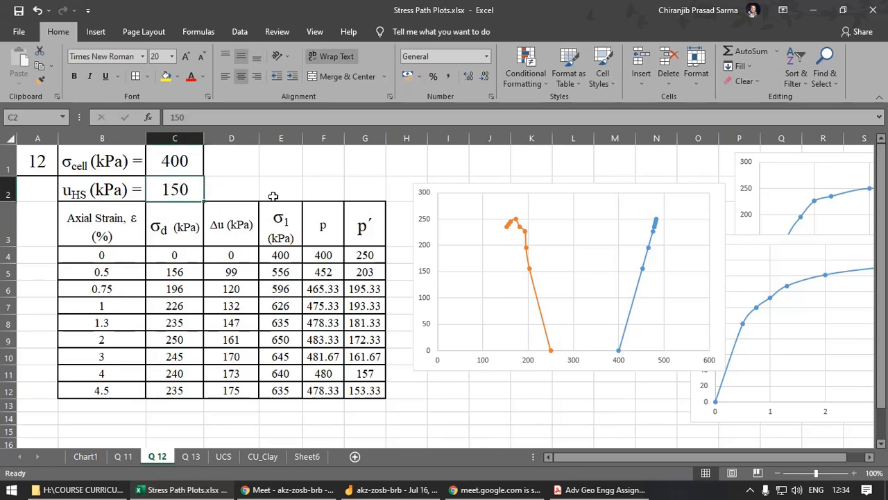
pyautogui.write('1')
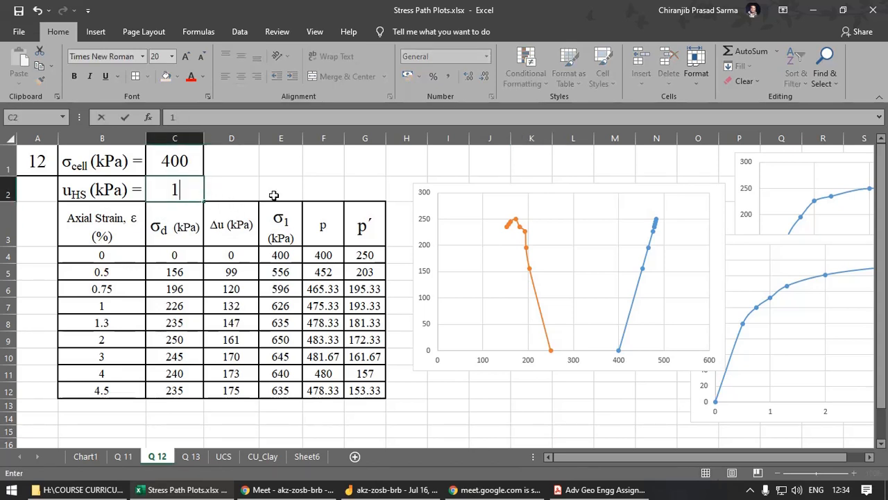
pyautogui.write('00')
pyautogui.press('Tab')
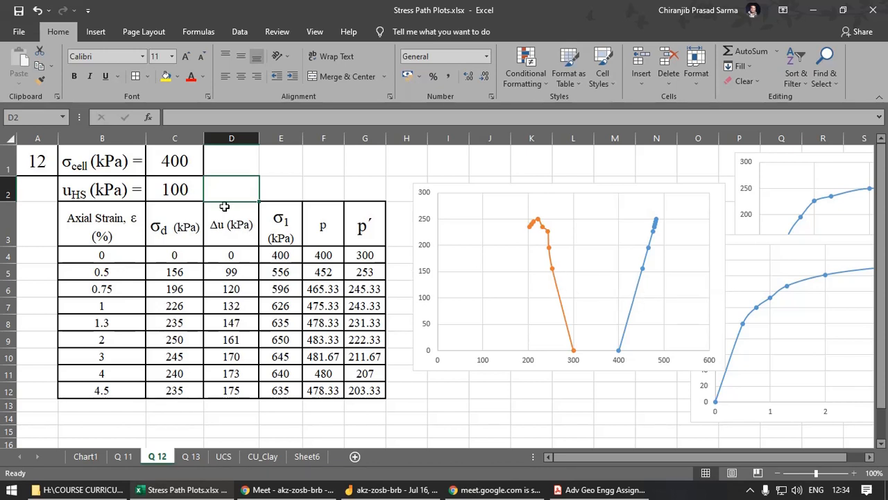
# Step: Set the hydrostatic pore pressure uHS to 0 kPa to compare the two stress paths without back pressure
pyautogui.click(182, 189)
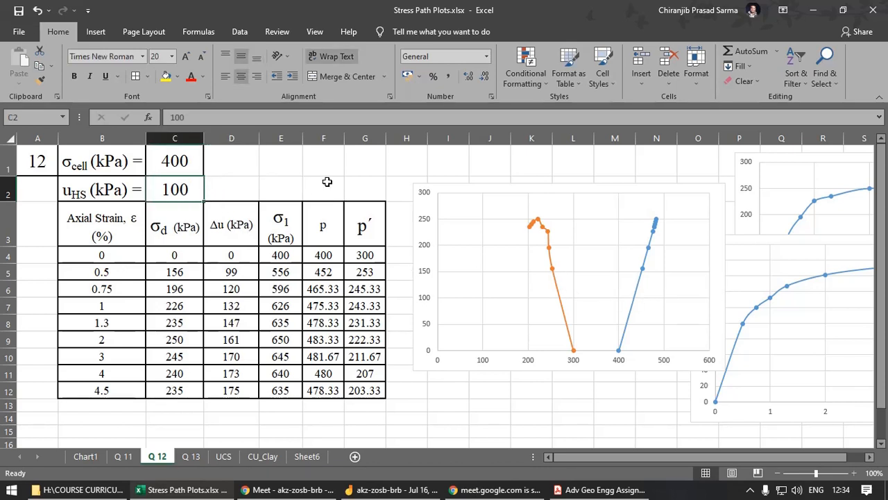
pyautogui.write('0')
pyautogui.click(267, 174)
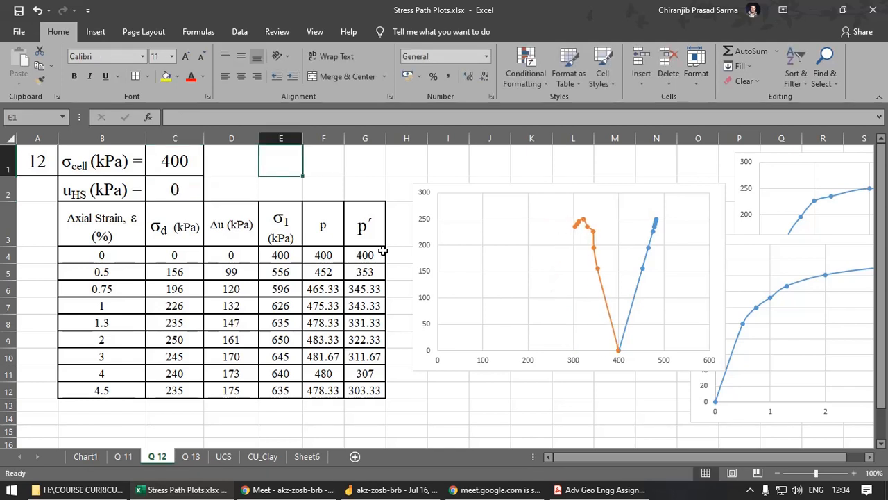
pyautogui.click(610, 398)
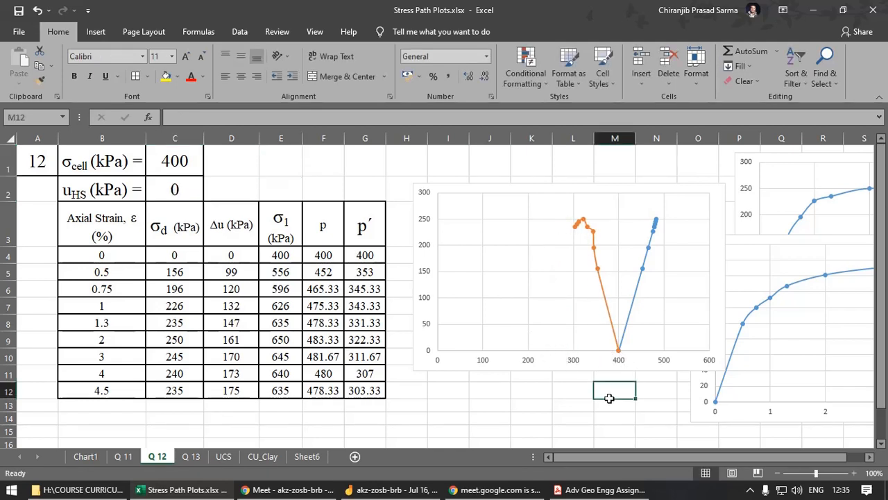
# Step: Move the stress path chart against the edge of the data table and deselect it
pyautogui.moveTo(418, 199); pyautogui.dragTo(392, 199)
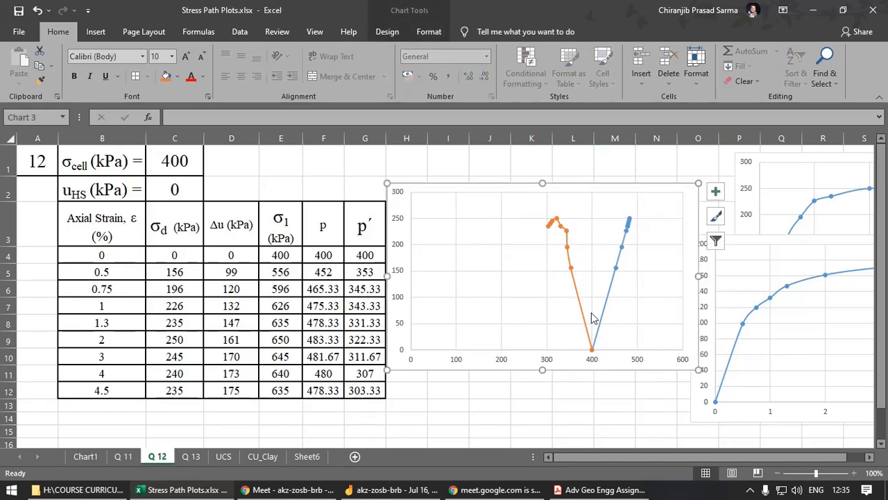
pyautogui.moveTo(633, 224)
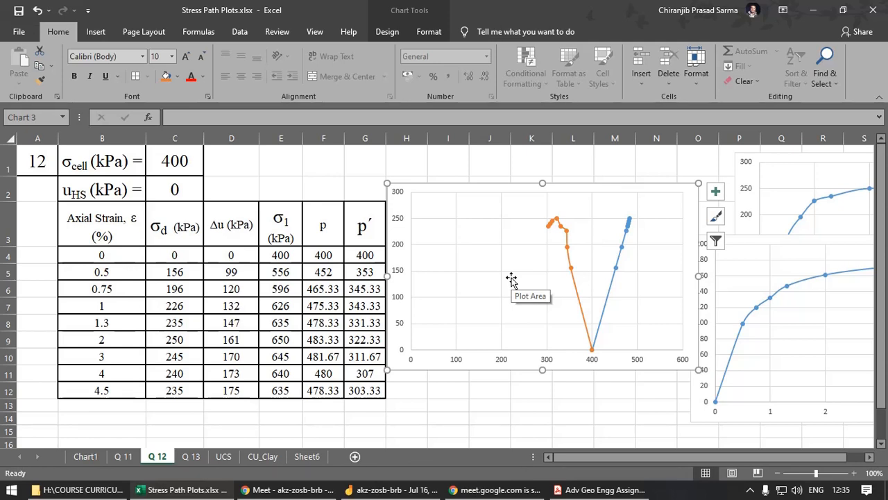
pyautogui.click(478, 394)
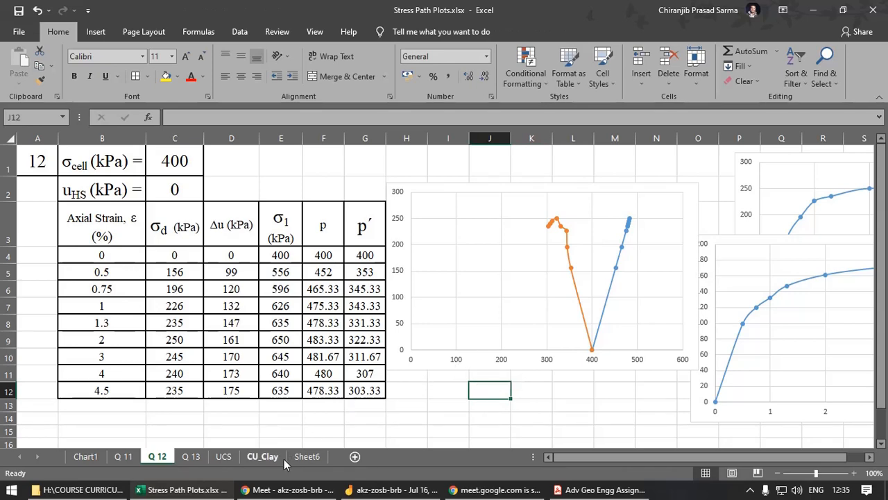
# Step: Switch to the assignment PDF in Acrobat Reader, reread question 12's data and plotting requirements, and return to the Excel workbook
pyautogui.click(600, 490)
pyautogui.scroll(-5, 615, 338)
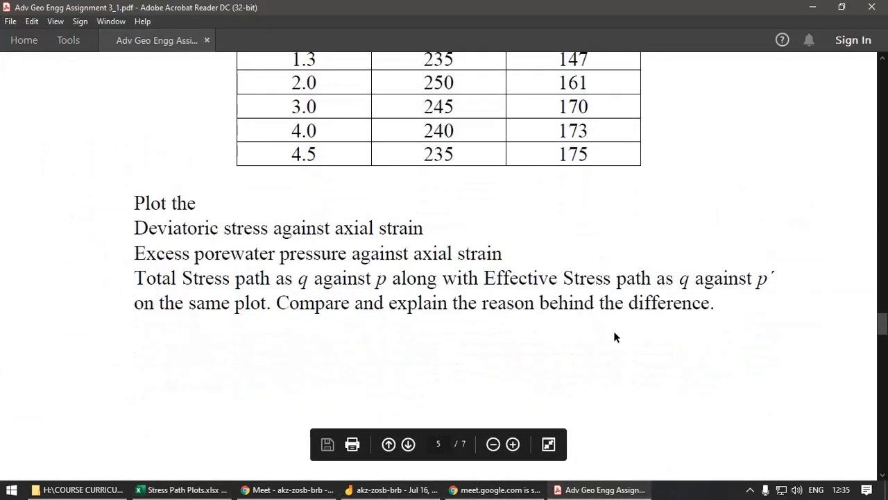
pyautogui.scroll(-3, 615, 340)
pyautogui.scroll(6, 614, 342)
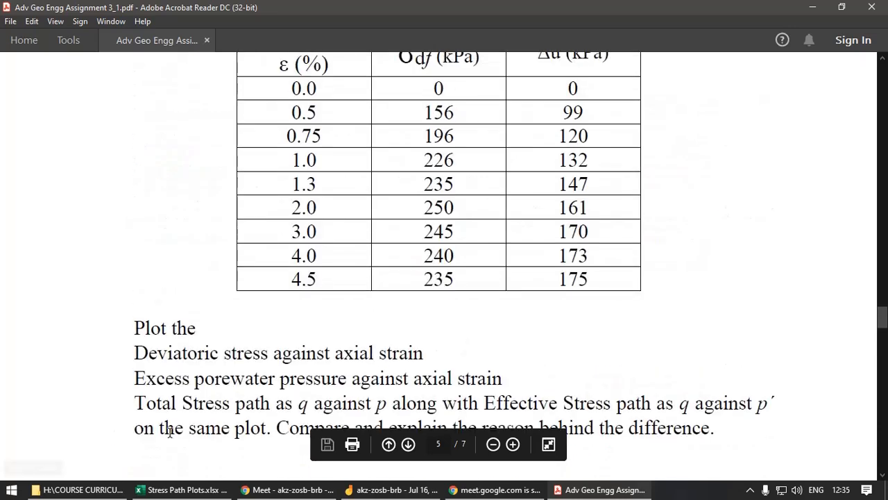
pyautogui.scroll(-3, 206, 404)
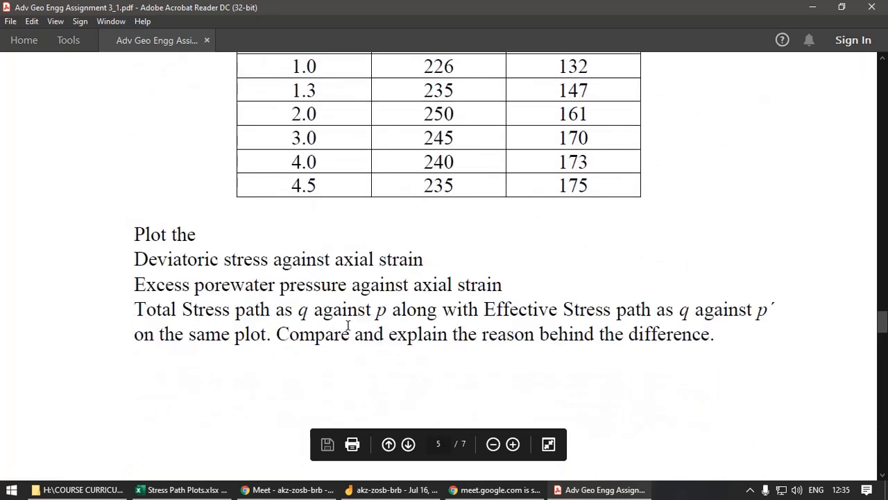
pyautogui.scroll(11, 367, 333)
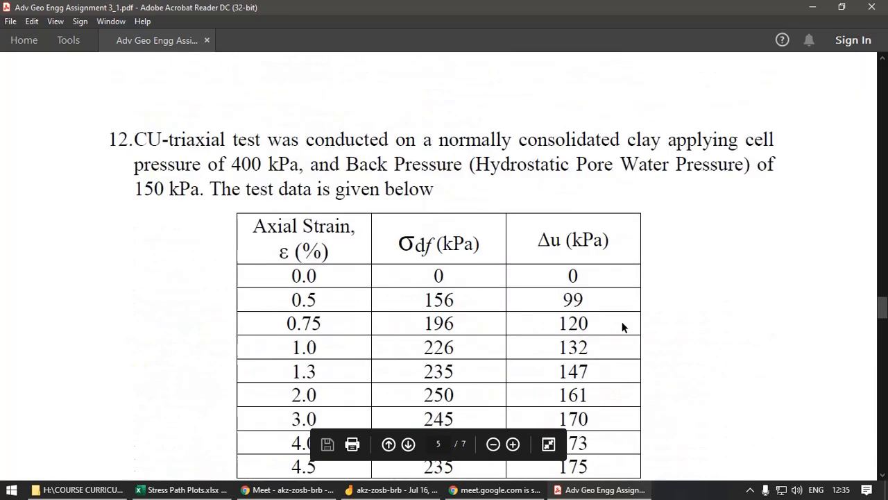
pyautogui.scroll(-8, 583, 359)
pyautogui.click(182, 490)
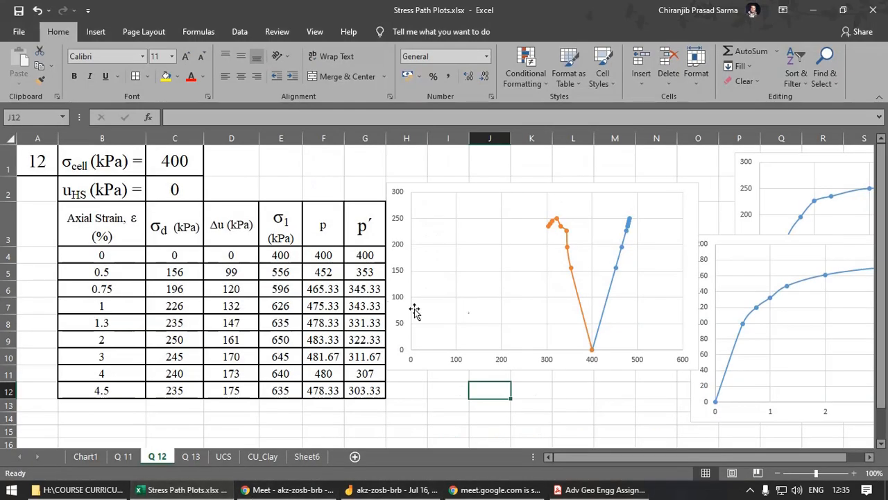
pyautogui.click(437, 394)
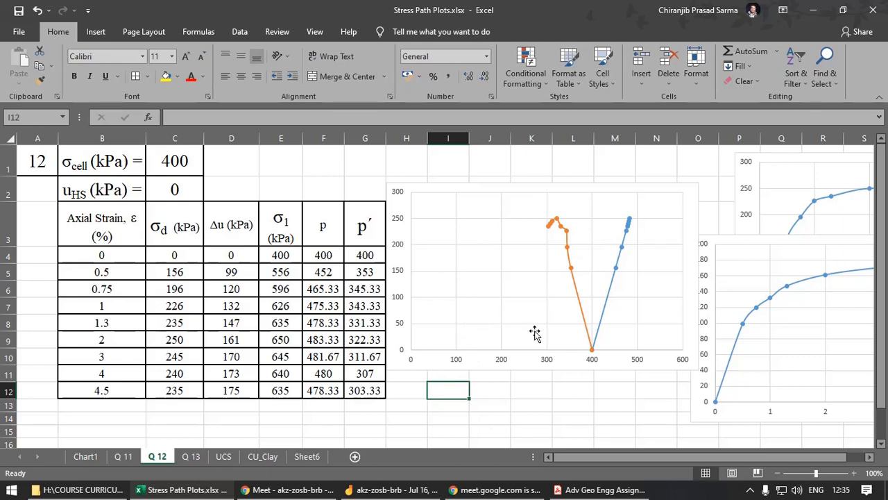
# Step: Set the hydrostatic pore pressure uHS in C2 to 50 kPa
pyautogui.click(180, 190)
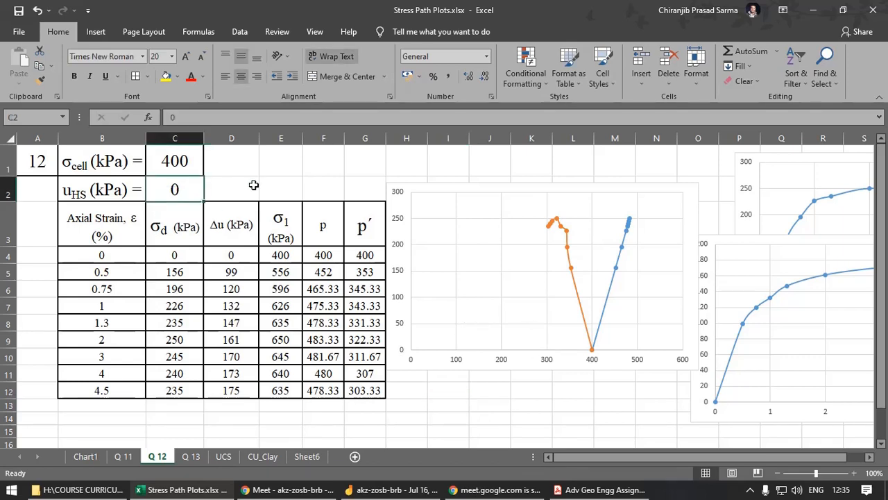
pyautogui.write('50')
pyautogui.click(322, 193)
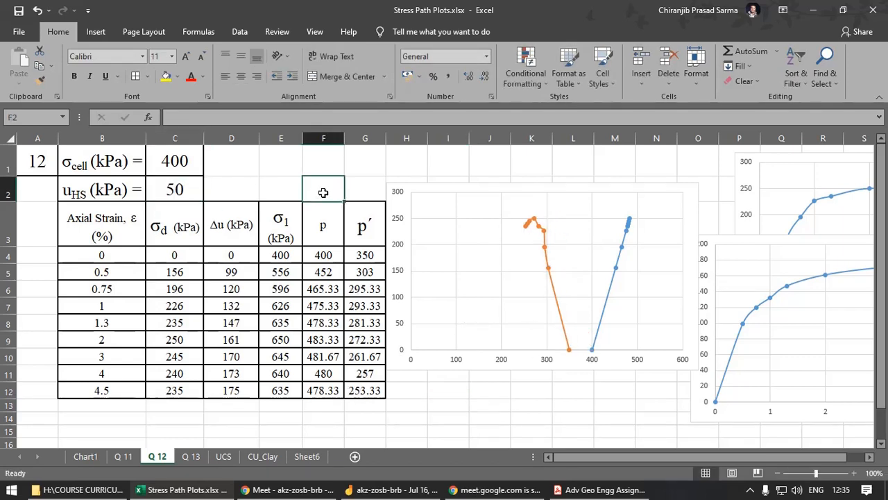
# Step: Set uHS in C2 to 100 kPa to shift the effective stress path on the chart
pyautogui.click(175, 191)
pyautogui.write('100')
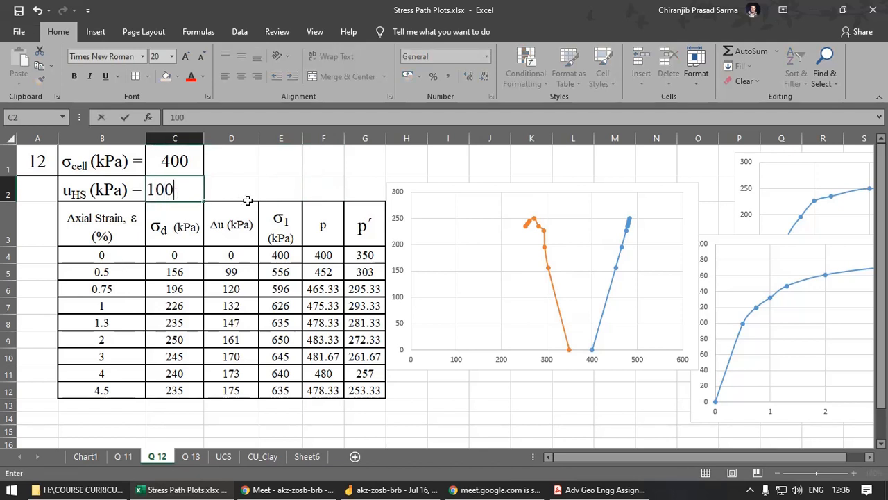
pyautogui.click(285, 186)
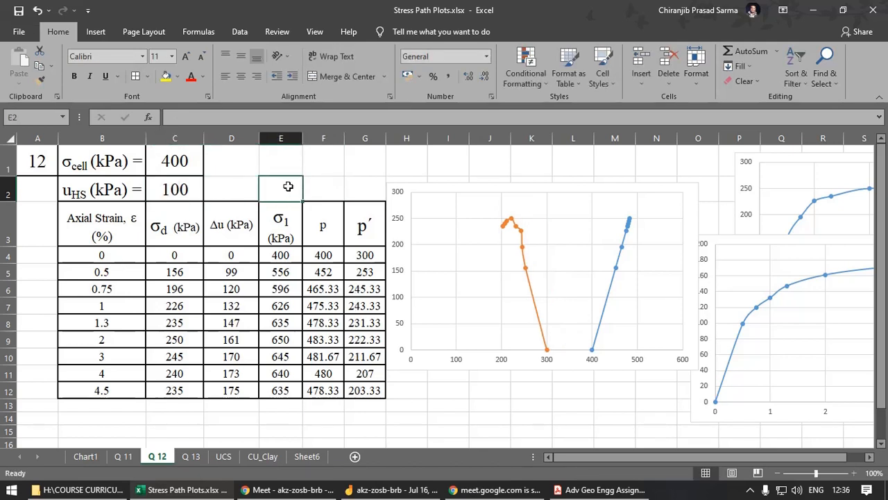
pyautogui.click(479, 393)
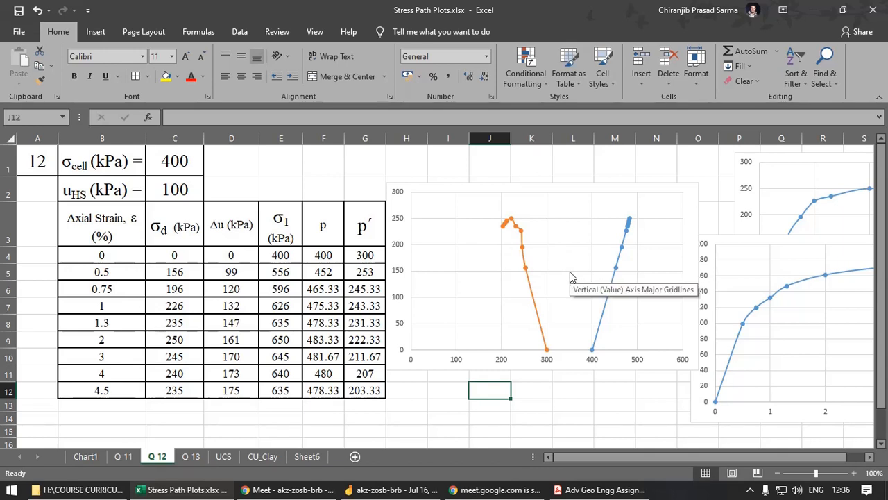
# Step: Inspect the uHS input and the formula of the first p′ value in G4 against the plotted effective stress path
pyautogui.click(183, 192)
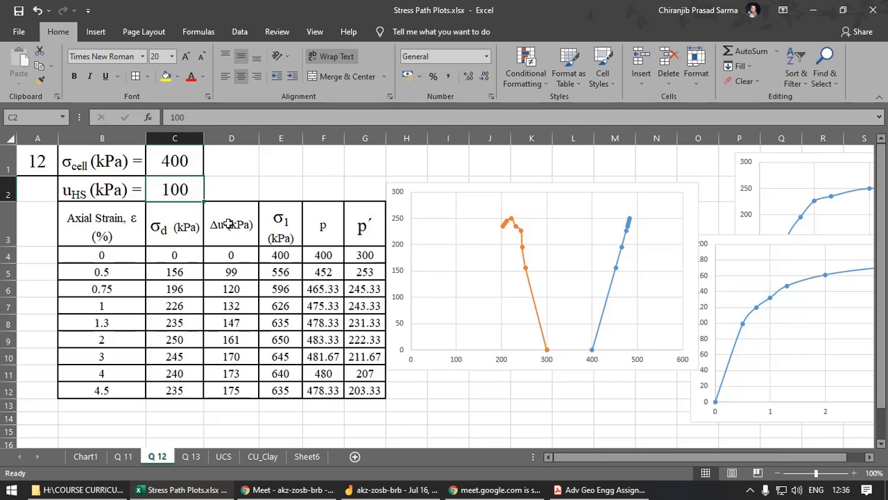
pyautogui.click(351, 256)
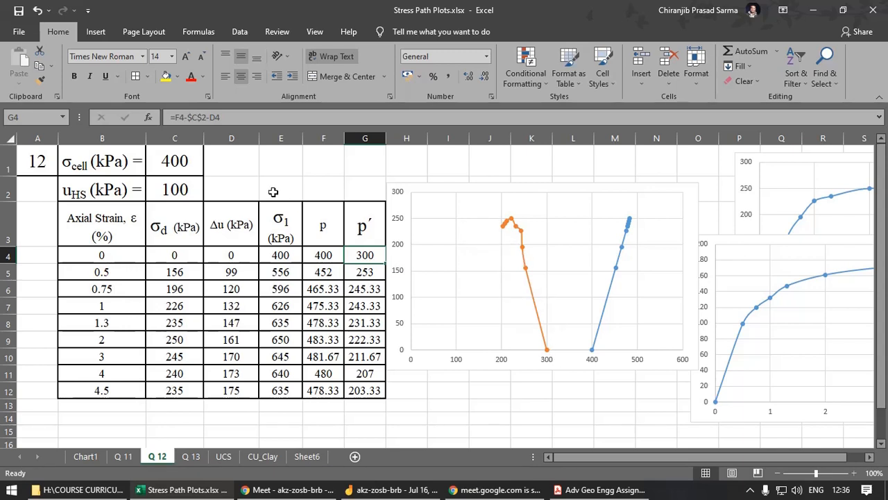
pyautogui.click(274, 191)
pyautogui.moveTo(537, 312)
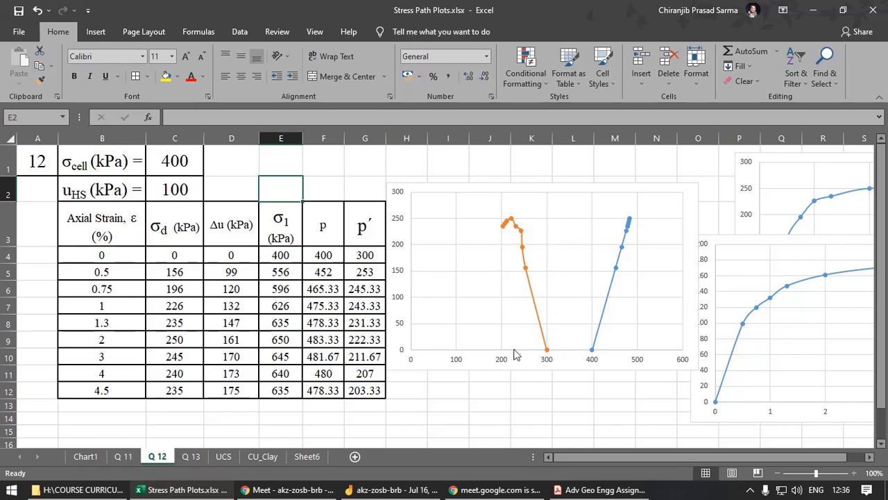
# Step: Set the hydrostatic pore pressure uHS in C2 to 150 kPa to shift the effective stress path
pyautogui.click(188, 192)
pyautogui.press('BackSpace')
pyautogui.write('150')
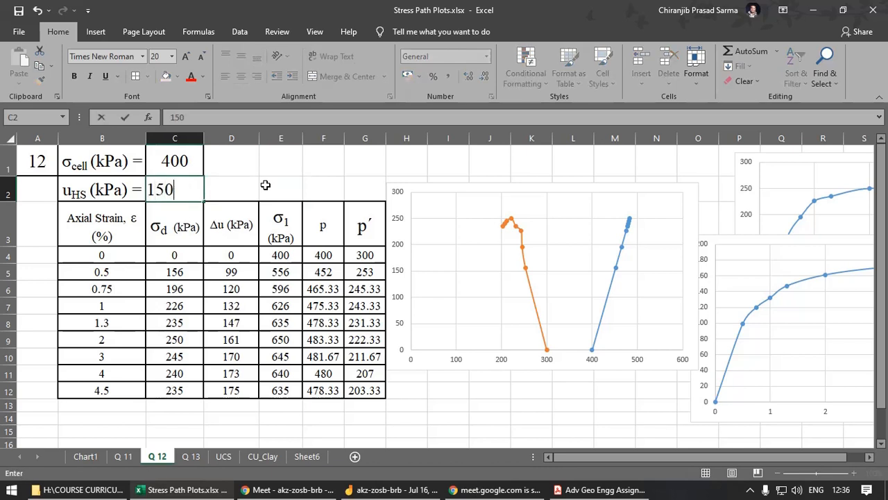
pyautogui.click(365, 224)
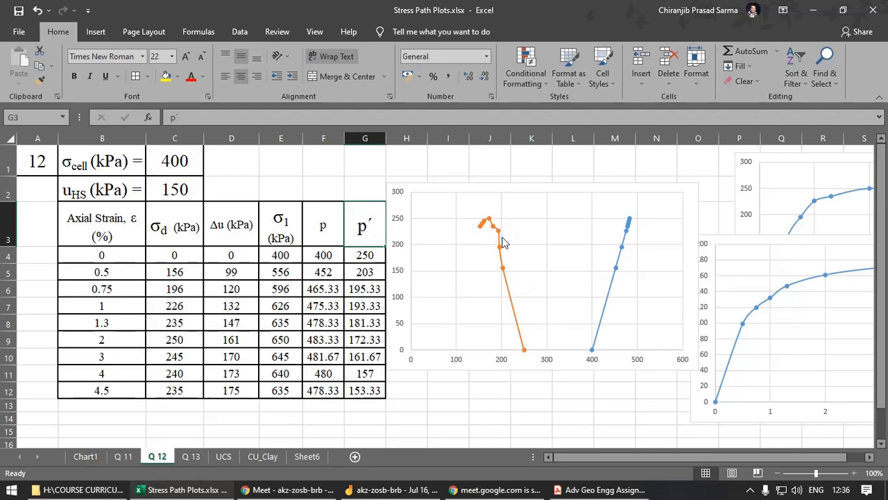
# Step: Set uHS in C2 to 200 kPa and inspect the effective stress path series on the chart
pyautogui.click(173, 181)
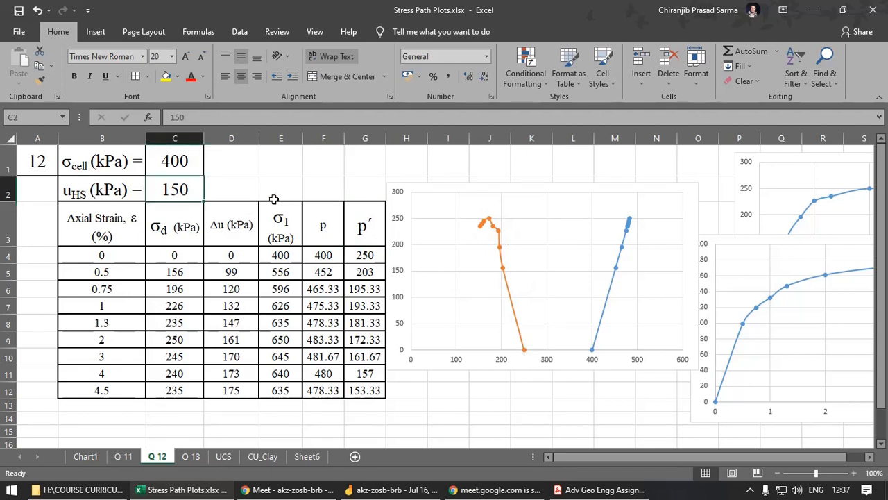
pyautogui.write('200')
pyautogui.click(280, 185)
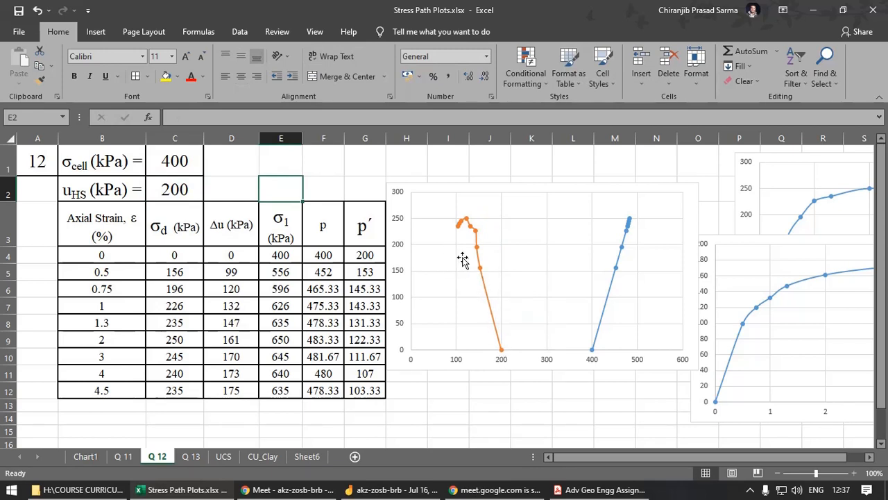
pyautogui.click(489, 302)
pyautogui.click(508, 310)
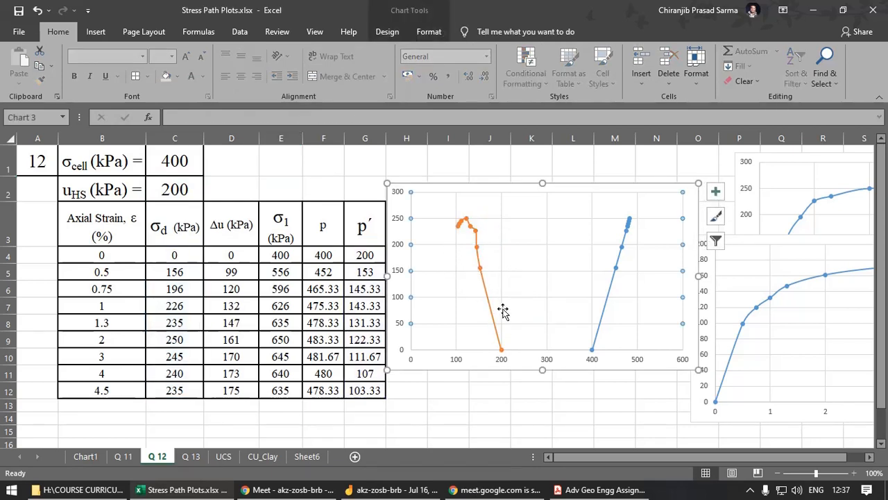
pyautogui.click(452, 262)
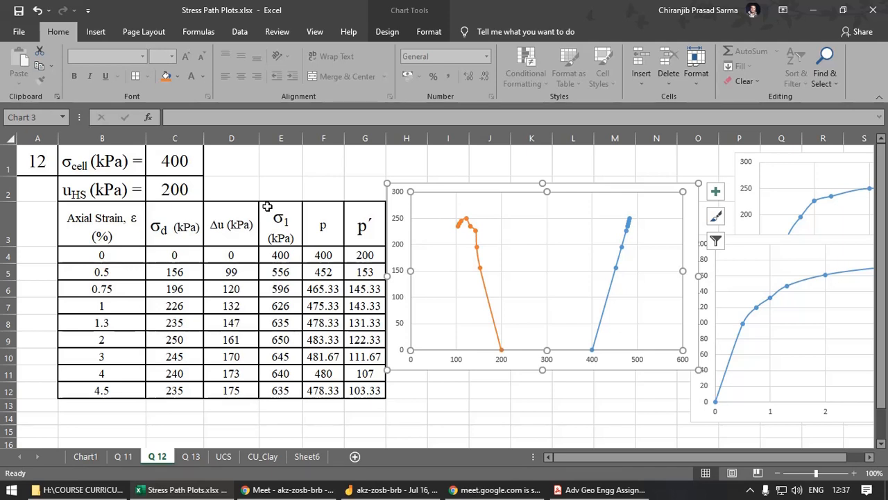
pyautogui.click(479, 241)
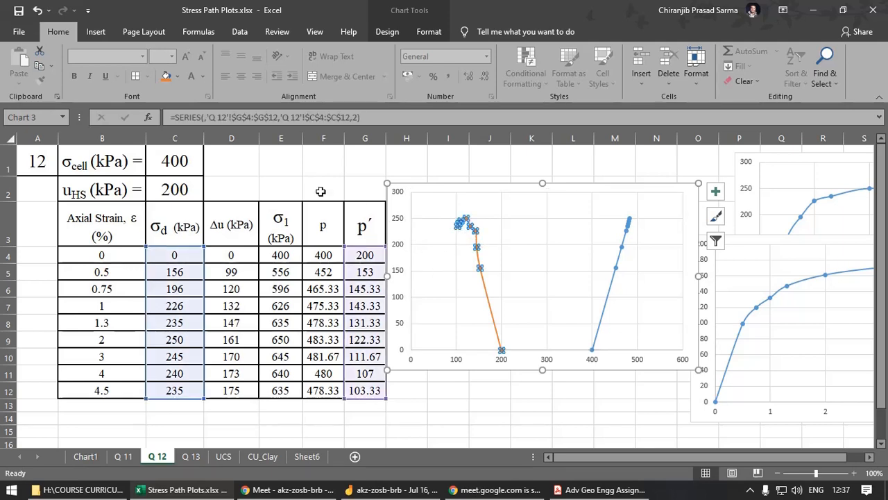
pyautogui.click(326, 189)
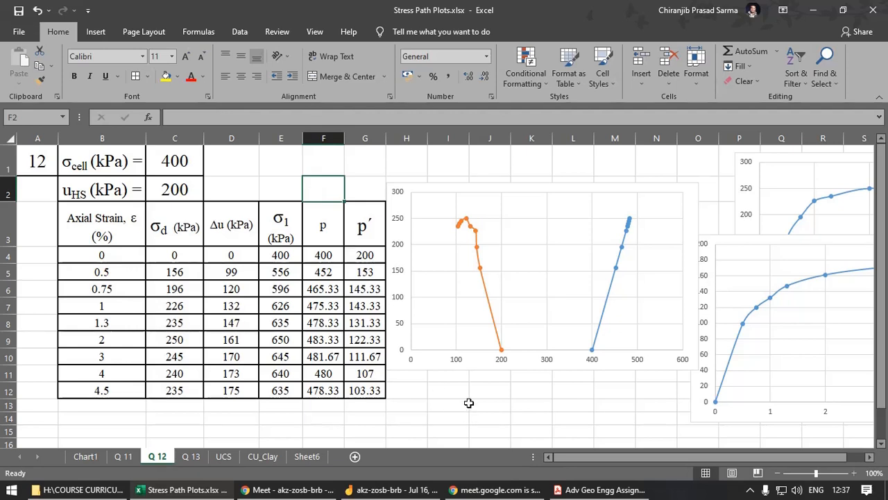
# Step: Set uHS in C2 to 150 kPa and deselect the data on the sheet
pyautogui.click(166, 189)
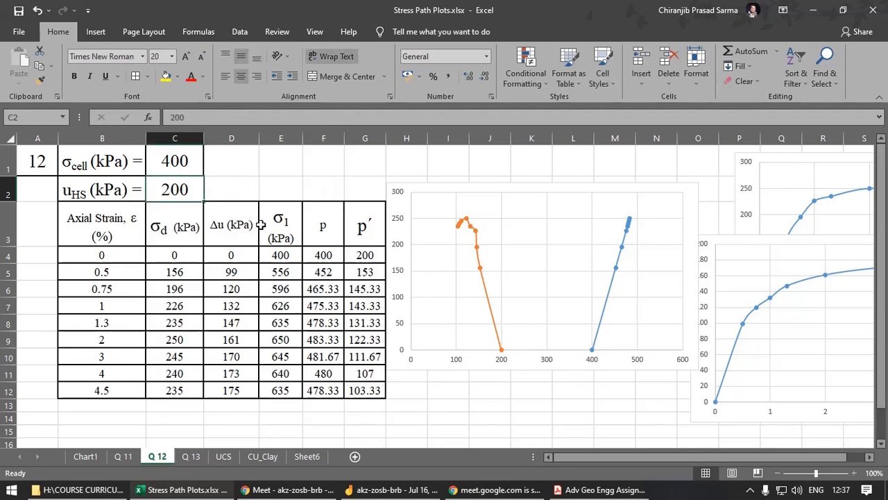
pyautogui.write('14')
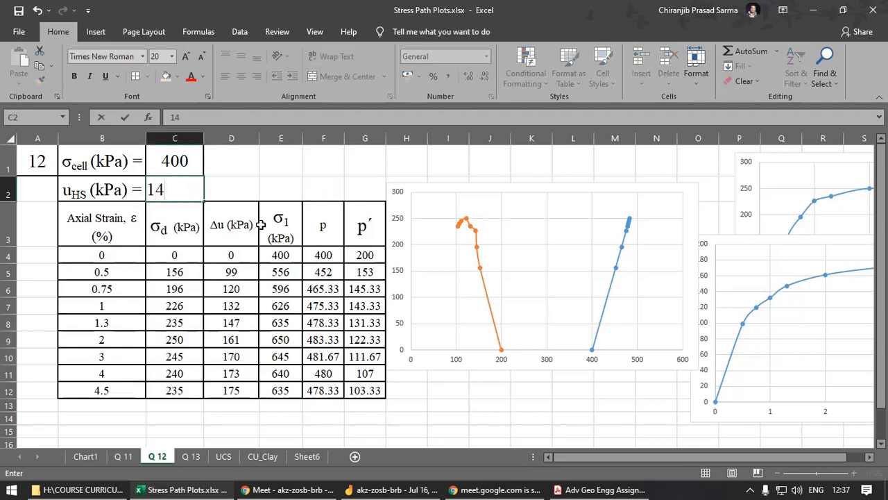
pyautogui.write('0')
pyautogui.click(254, 181)
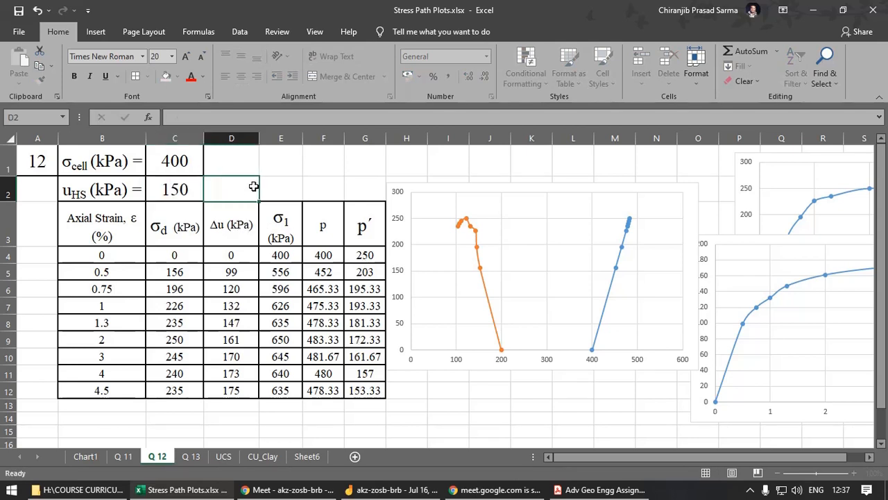
pyautogui.click(334, 309)
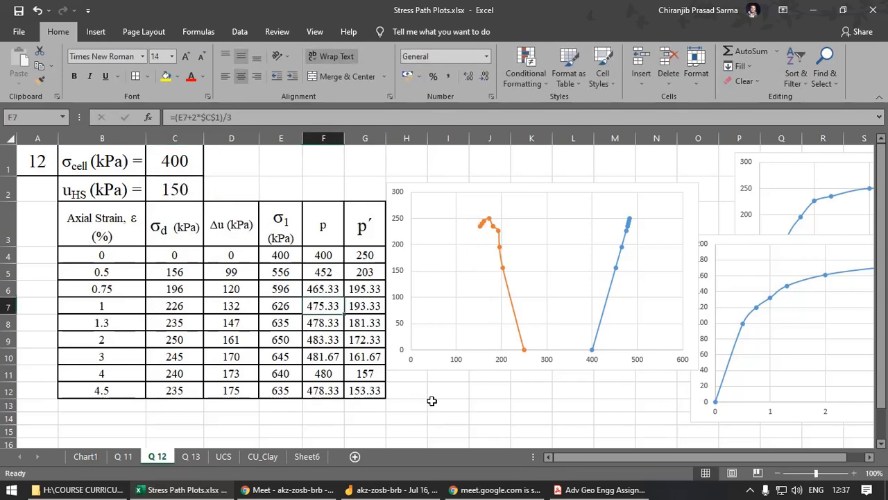
pyautogui.click(432, 400)
pyautogui.click(573, 390)
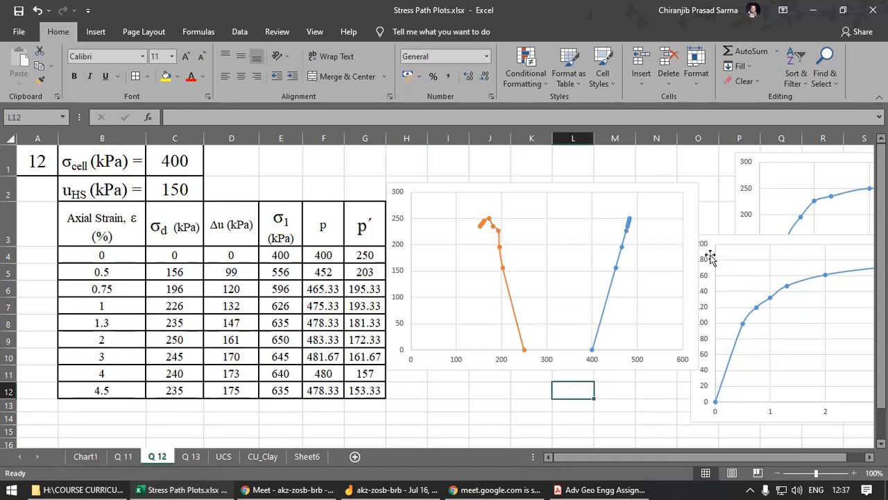
# Step: Rearrange the Q 12 charts so the deviatoric stress–strain chart sits beside the table and the pore pressure and stress path charts are further right
pyautogui.moveTo(719, 244); pyautogui.dragTo(474, 240)
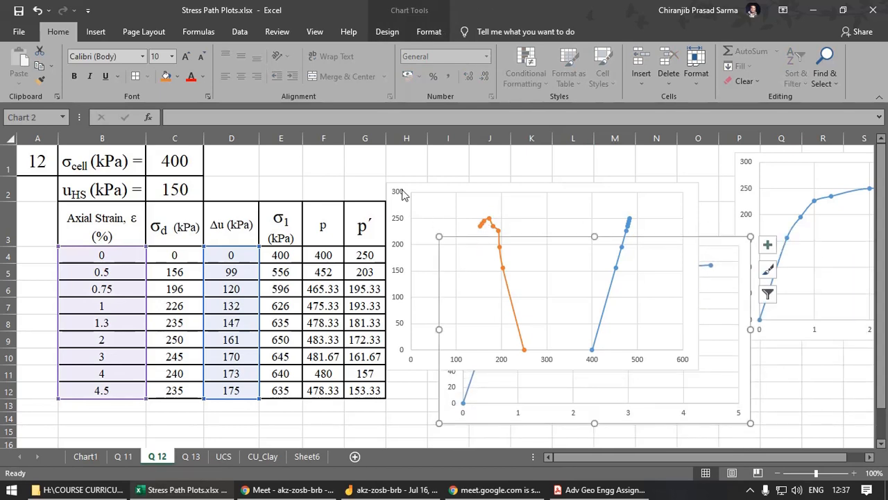
pyautogui.click(406, 195)
pyautogui.moveTo(415, 186); pyautogui.dragTo(660, 281)
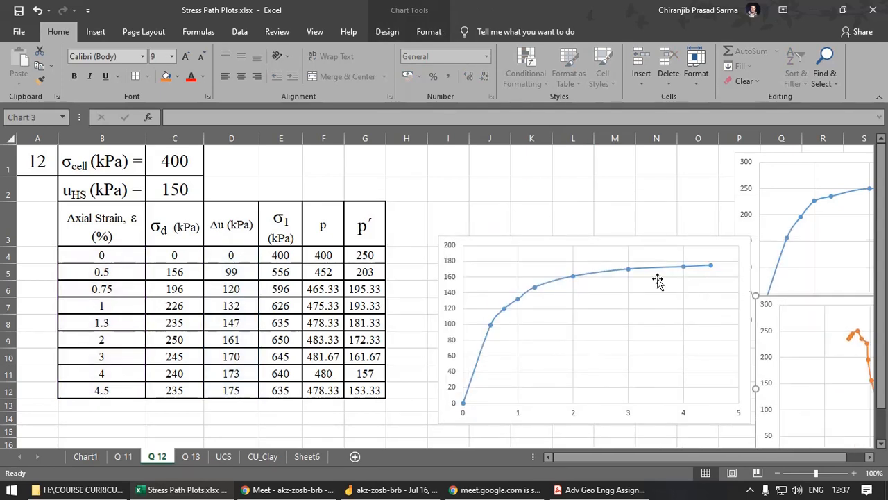
pyautogui.moveTo(502, 243); pyautogui.dragTo(456, 179)
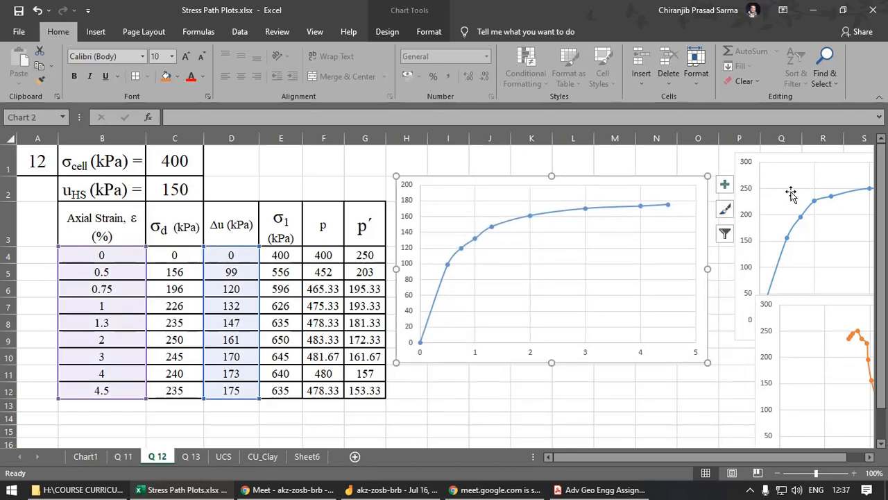
pyautogui.click(758, 161)
pyautogui.moveTo(773, 159); pyautogui.dragTo(737, 184)
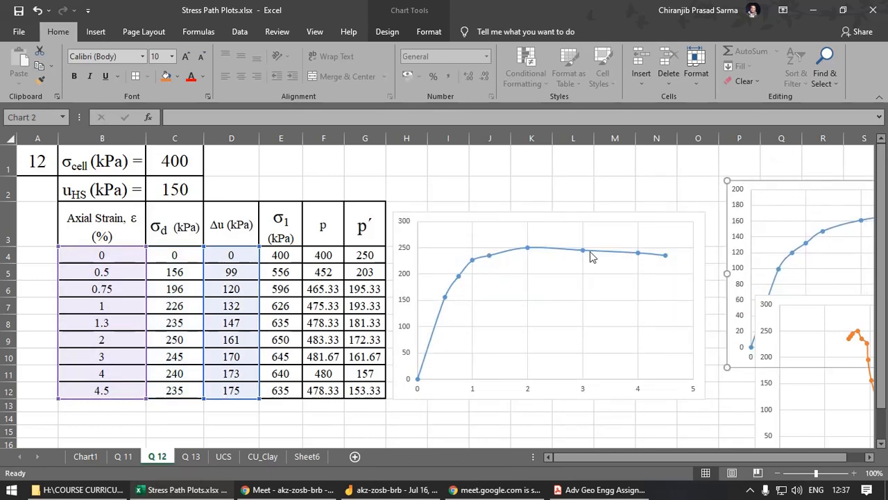
pyautogui.click(237, 417)
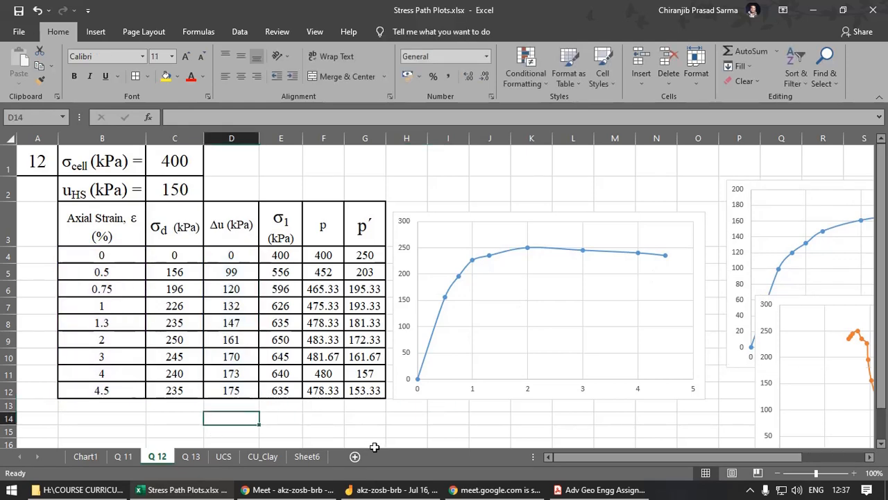
# Step: Open the Q 13 sheet, read question 13's data and plotting requirements in the Acrobat Reader assignment PDF, and return to the Excel workbook
pyautogui.click(193, 456)
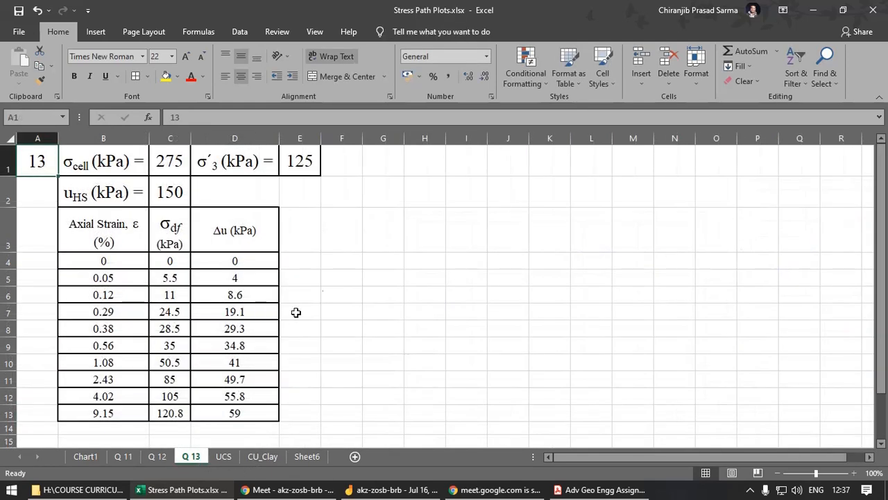
pyautogui.click(343, 264)
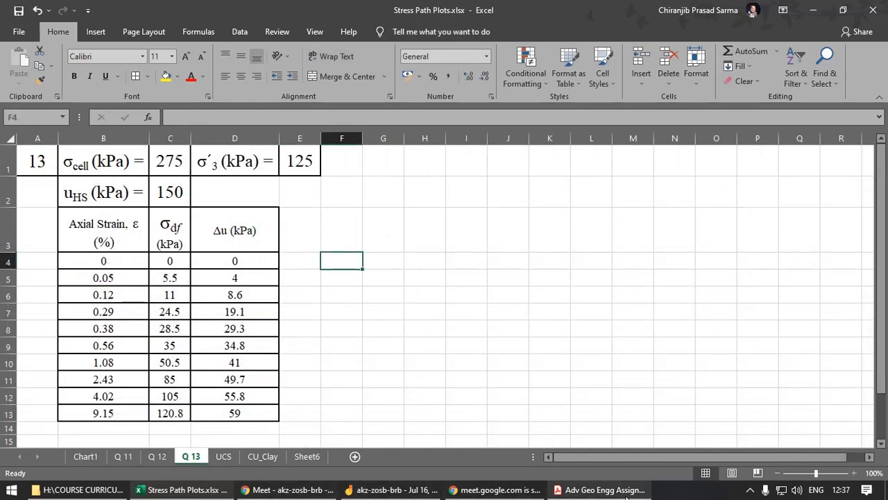
pyautogui.click(601, 489)
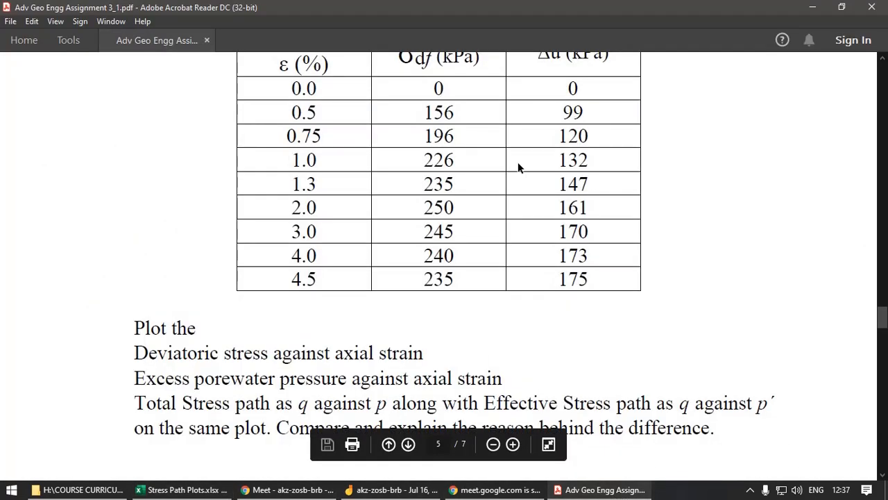
pyautogui.scroll(-10, 517, 166)
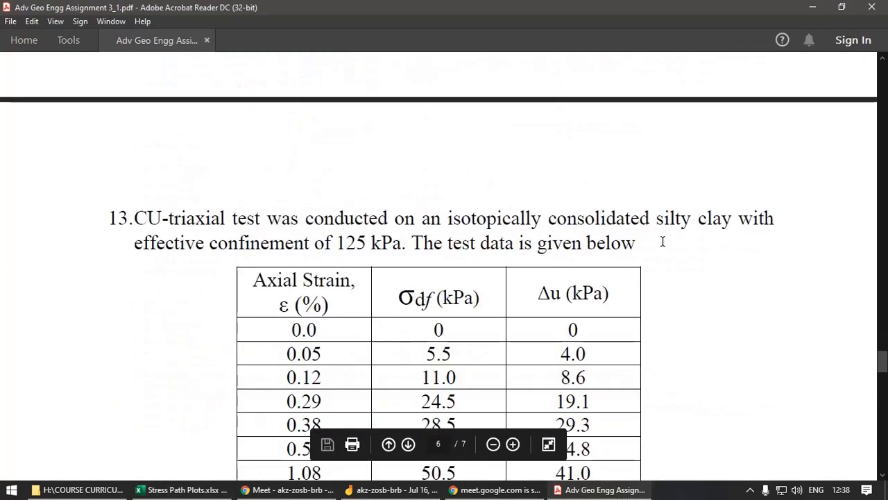
pyautogui.scroll(-3, 663, 242)
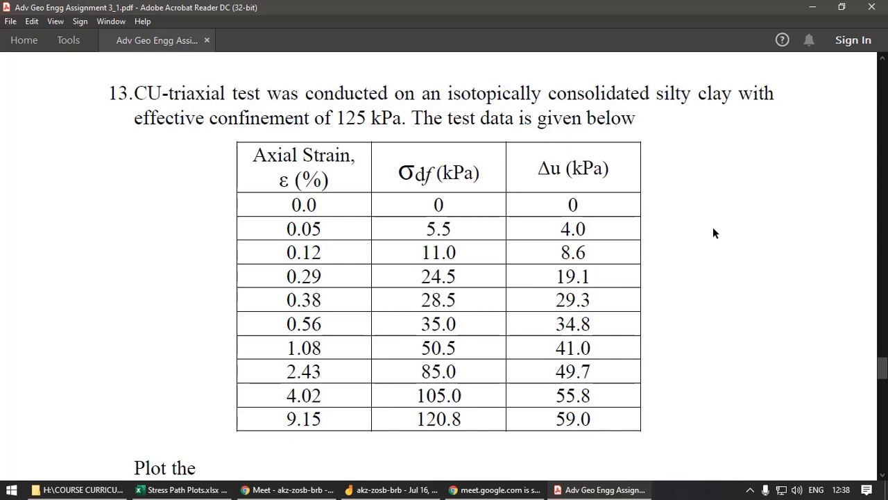
pyautogui.scroll(-5, 581, 232)
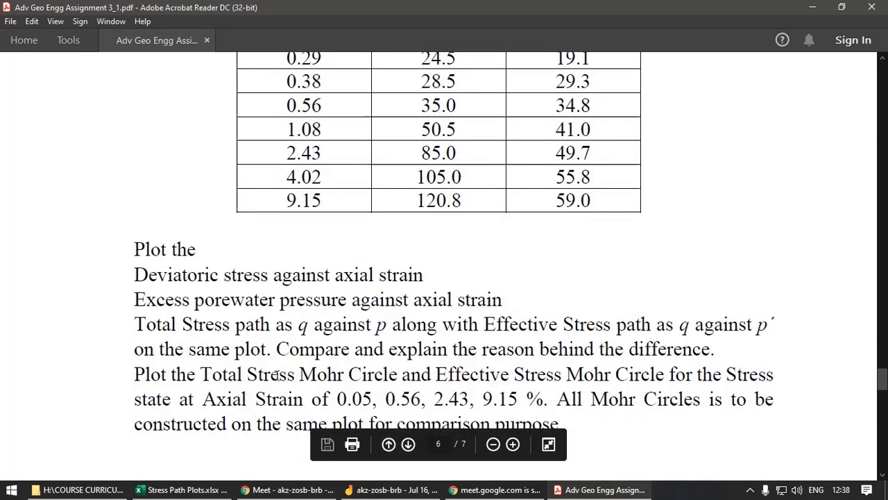
pyautogui.click(183, 489)
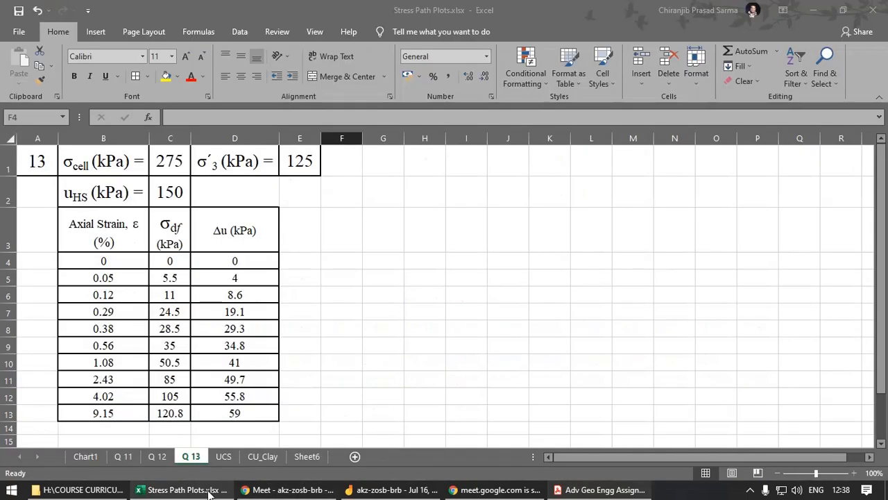
pyautogui.click(391, 293)
# Step: Copy the σ1, p and p′ columns (E3:G12) from the Q 12 sheet and paste them at E3 of the Q 13 sheet
pyautogui.click(162, 458)
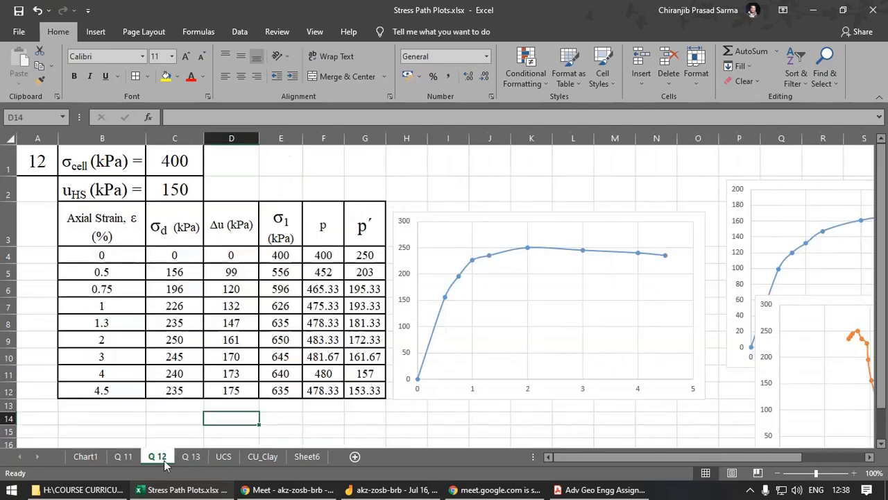
pyautogui.moveTo(274, 226); pyautogui.dragTo(364, 393)
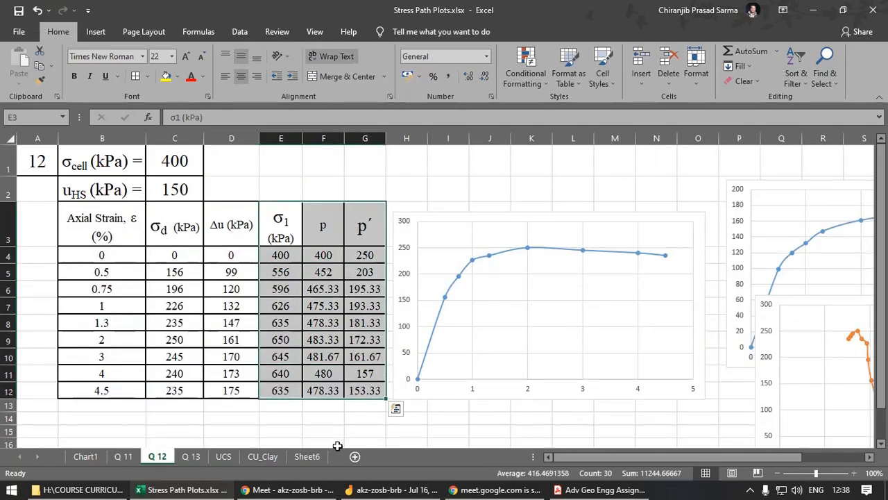
pyautogui.hotkey('ctrl', 'c')
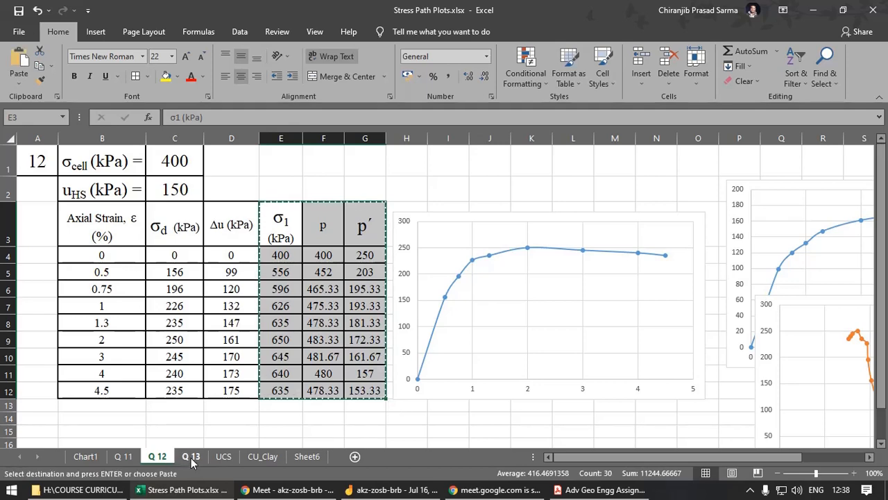
pyautogui.click(190, 456)
pyautogui.click(306, 236)
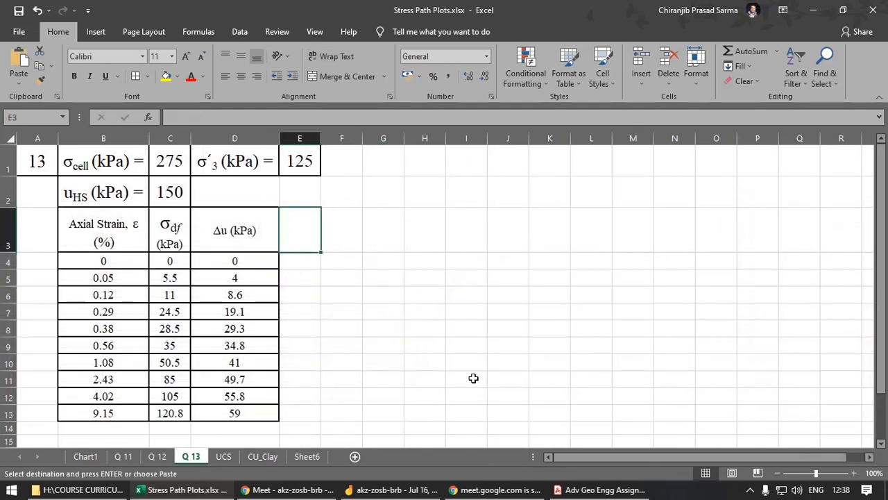
pyautogui.hotkey('ctrl', 'v')
pyautogui.click(502, 288)
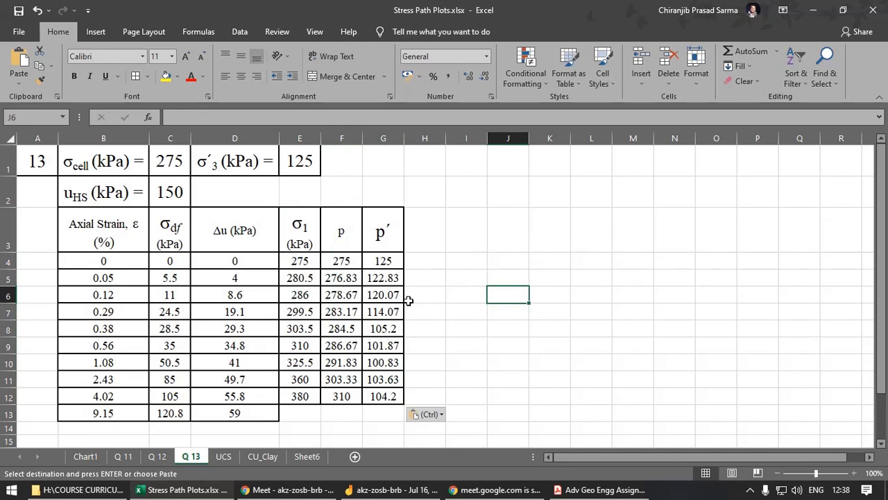
# Step: Check which input cells the first σ1 formula in E4 of the Q 13 sheet refers to
pyautogui.click(302, 267)
pyautogui.write('=$C$1+C4')
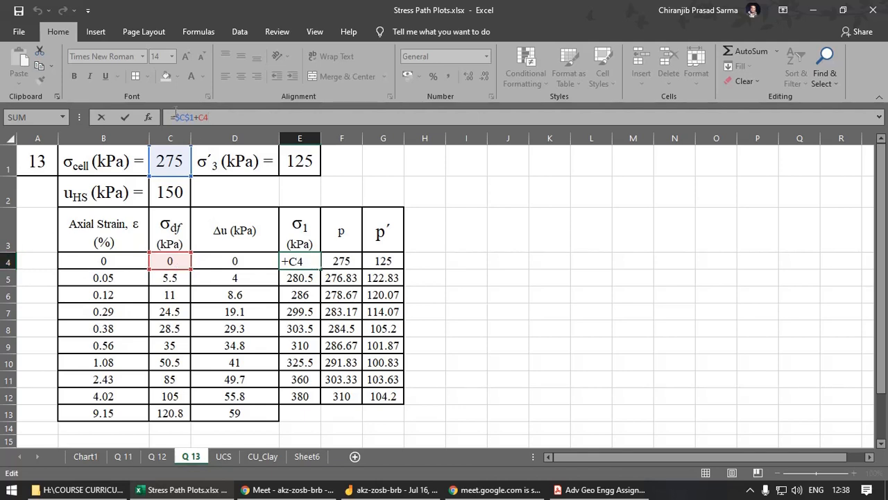
pyautogui.press('Return')
pyautogui.click(304, 265)
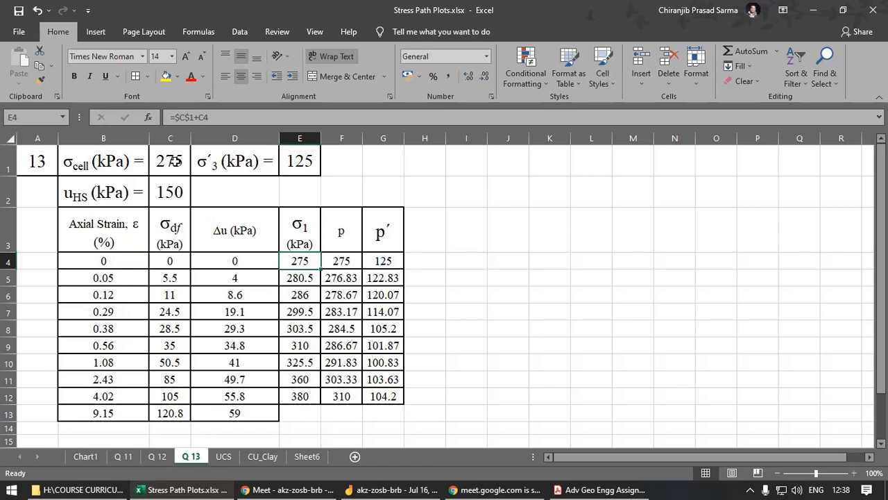
# Step: Change the deviatoric stress header in C3 to σd (kPa) by removing the subscript f
pyautogui.doubleClick(172, 234)
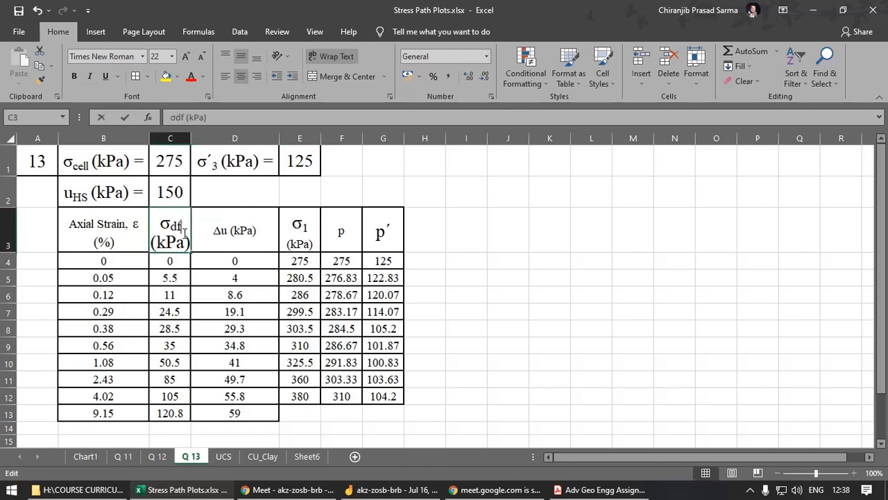
pyautogui.press('Escape')
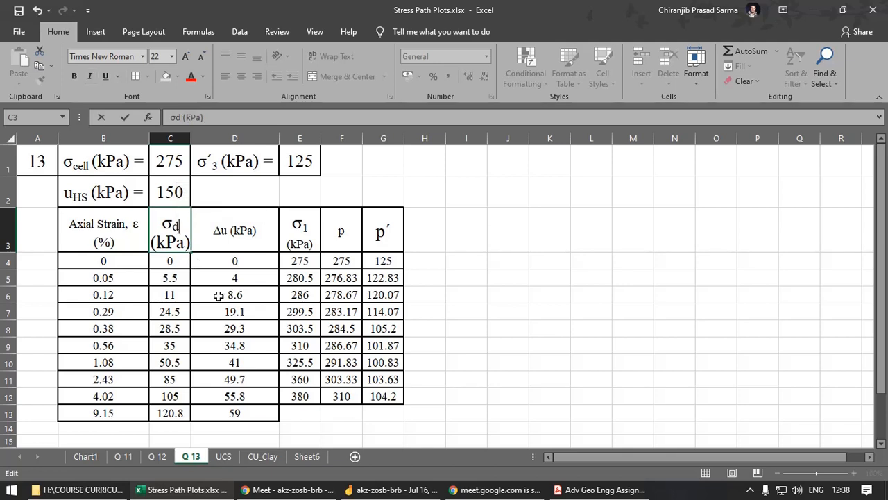
pyautogui.click(207, 304)
pyautogui.click(306, 263)
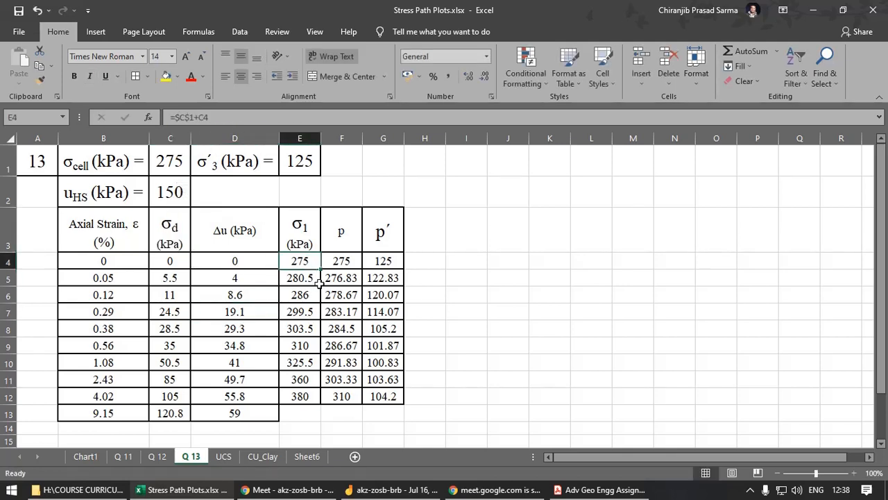
# Step: Fill the σ1 formula down to E13, check the cells referenced by the p formula in F4, and fill it down to F13
pyautogui.moveTo(322, 268); pyautogui.dragTo(327, 426)
pyautogui.click(307, 412)
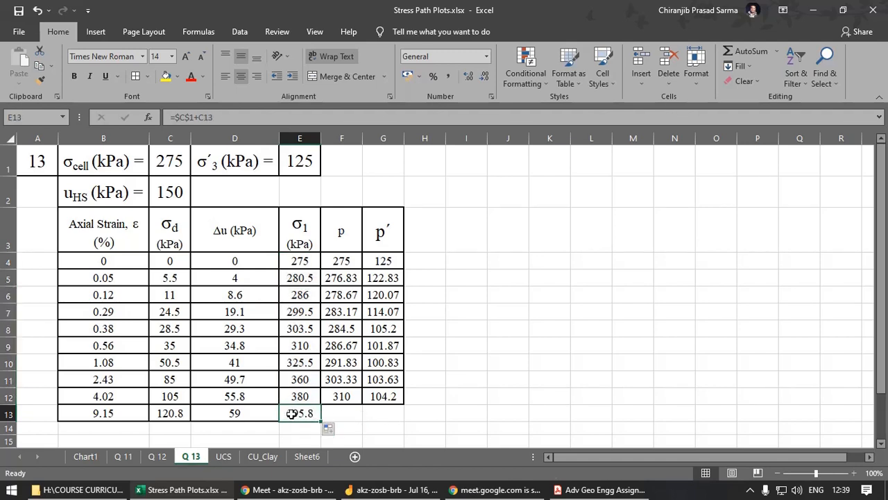
pyautogui.click(339, 395)
pyautogui.click(343, 263)
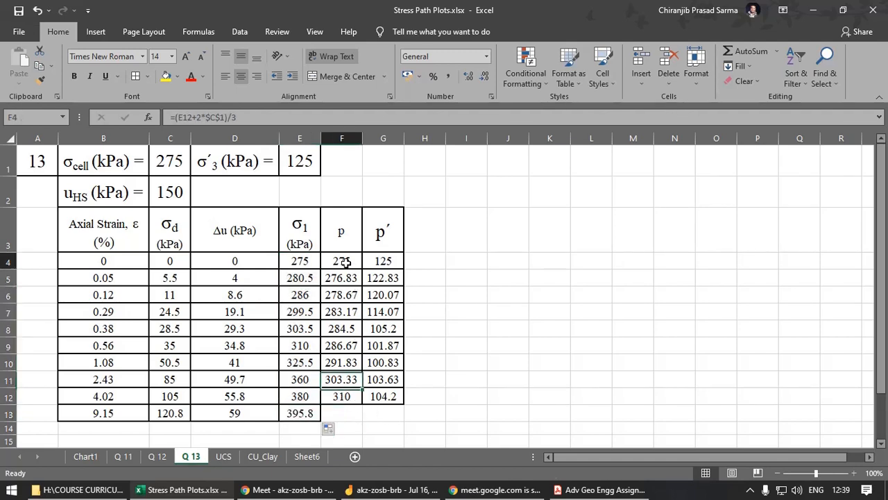
pyautogui.click(250, 118)
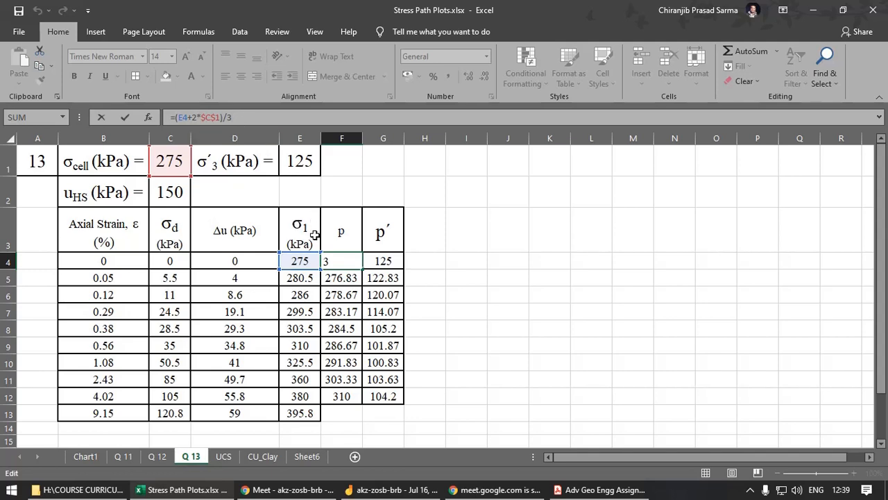
pyautogui.hotkey('ctrl', 'Return')
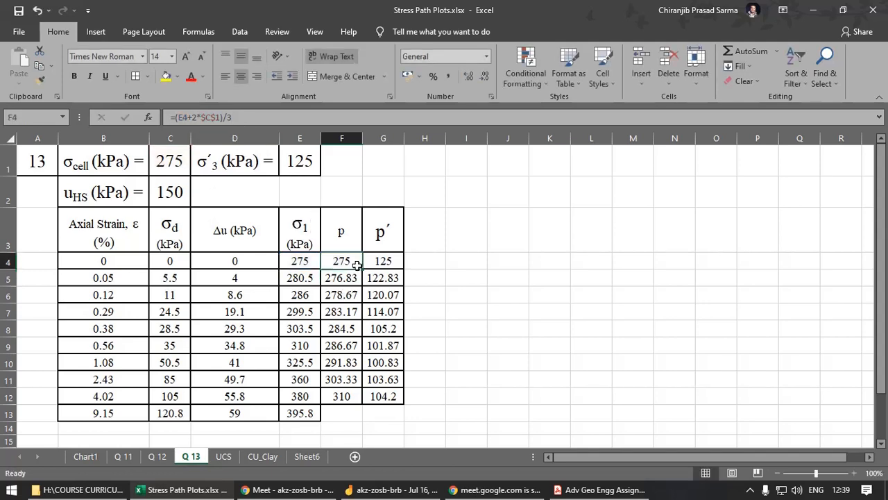
pyautogui.moveTo(363, 270); pyautogui.dragTo(356, 417)
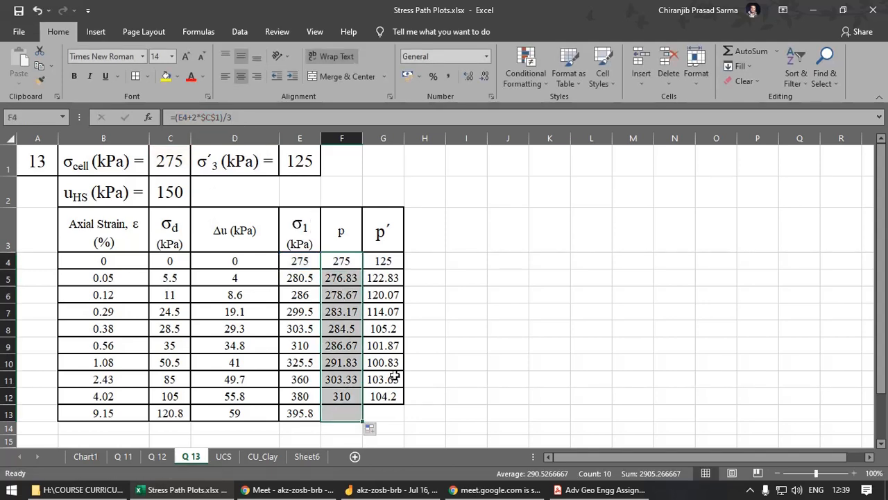
# Step: Check the cells referenced by the p′ formula in G4 and fill it down to G13
pyautogui.click(377, 260)
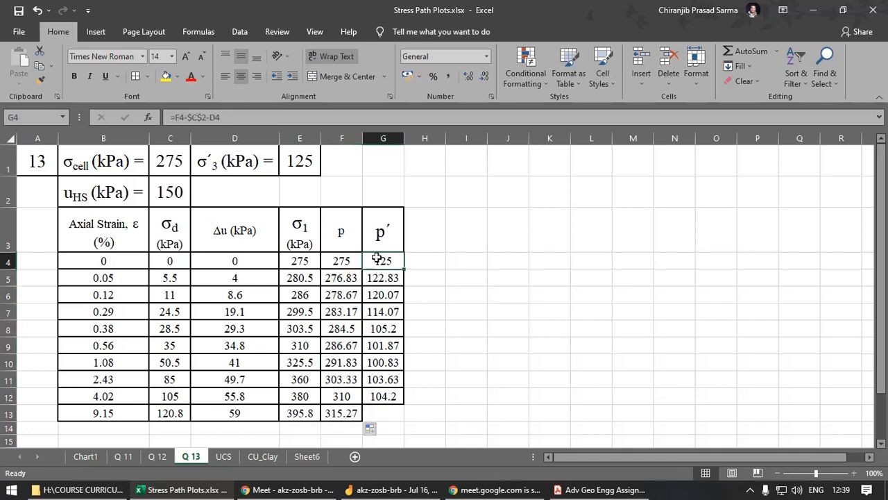
pyautogui.click(234, 118)
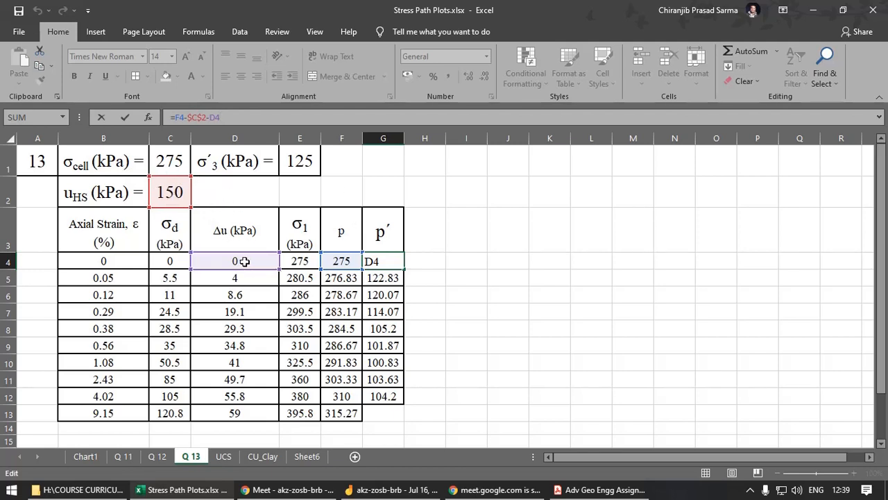
pyautogui.hotkey('ctrl', 'Return')
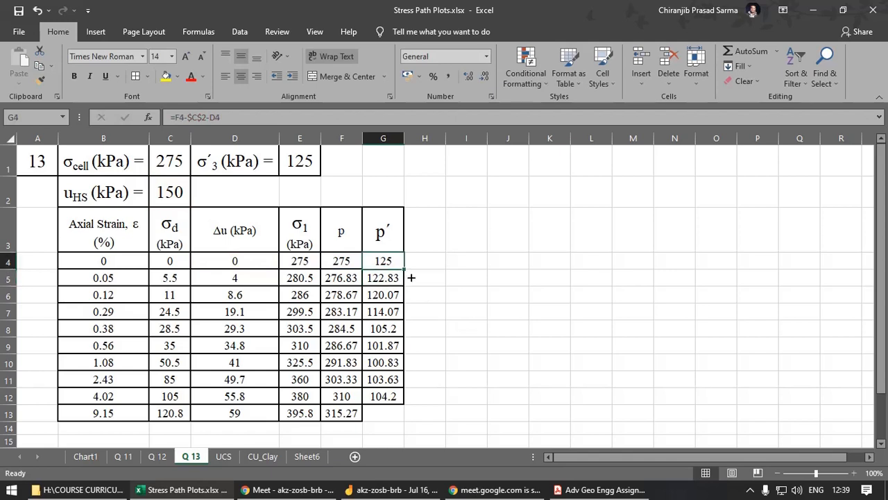
pyautogui.click(395, 278)
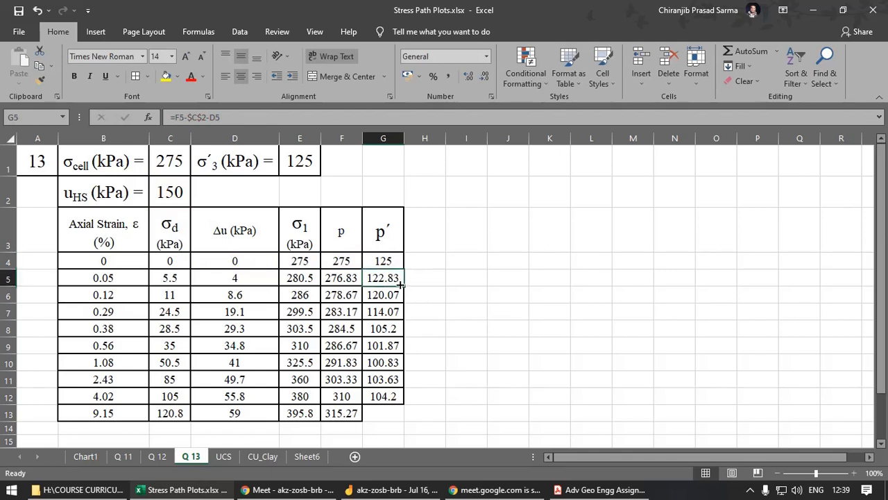
pyautogui.press('Up')
pyautogui.moveTo(405, 271); pyautogui.dragTo(413, 418)
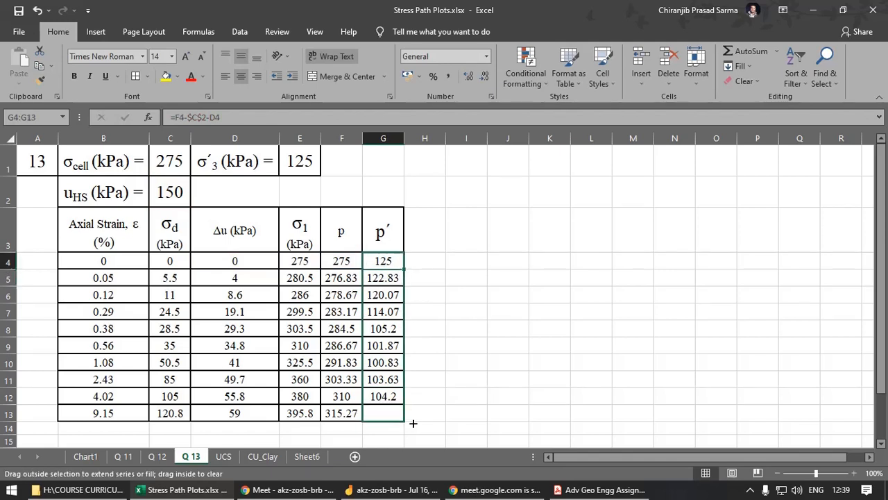
pyautogui.click(426, 391)
pyautogui.click(439, 232)
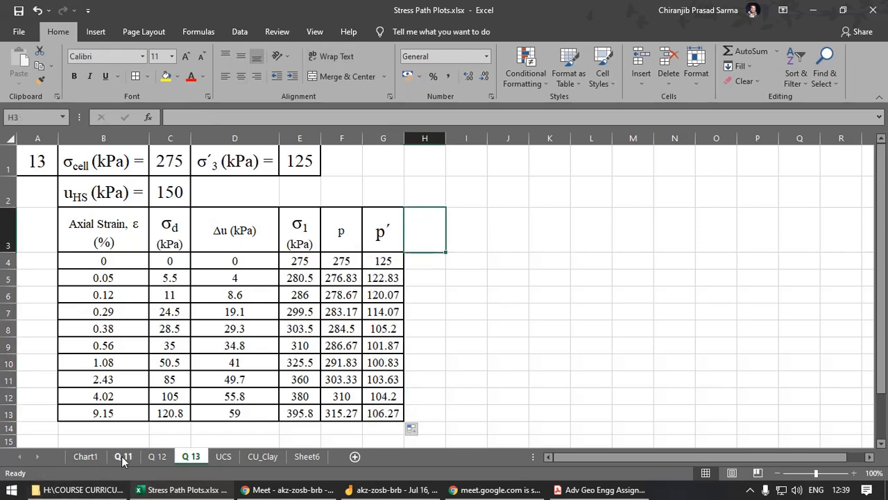
# Step: View Chart1 and the Q 11 Mohr circle table, read question 13's Mohr circle requirement in the Acrobat Reader PDF, and return to Excel
pyautogui.click(85, 456)
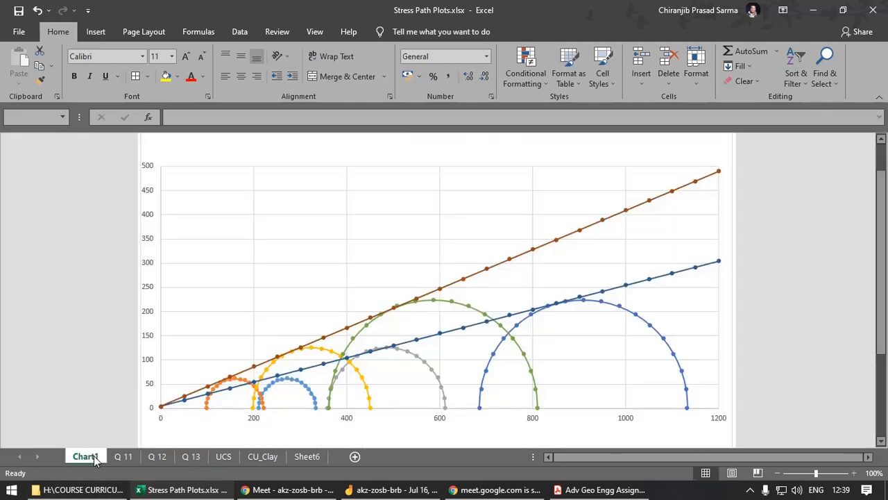
pyautogui.click(125, 456)
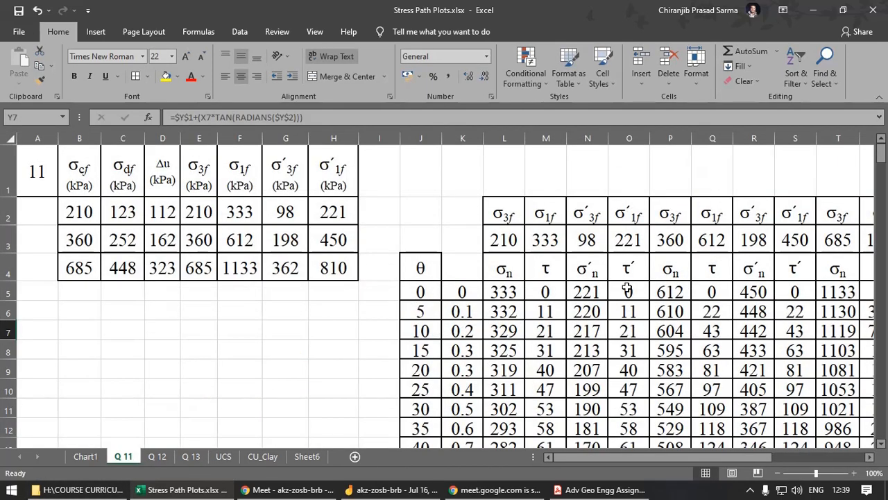
pyautogui.moveTo(624, 456); pyautogui.dragTo(683, 455)
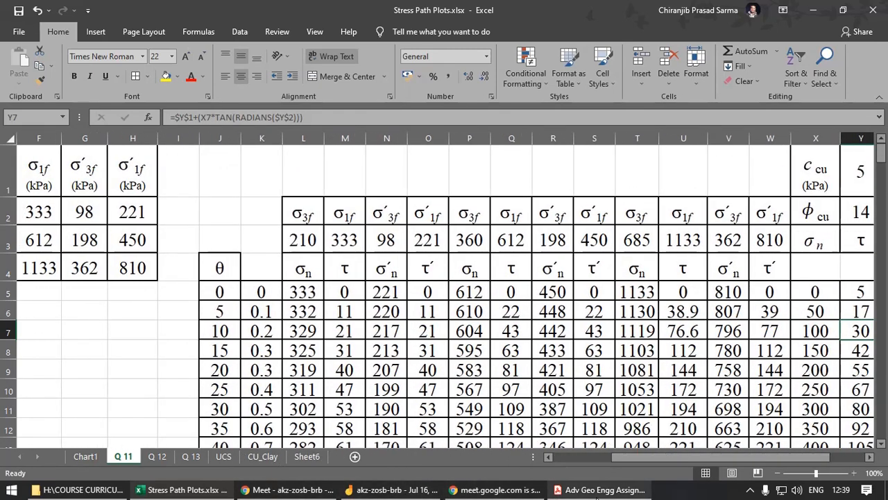
pyautogui.click(601, 490)
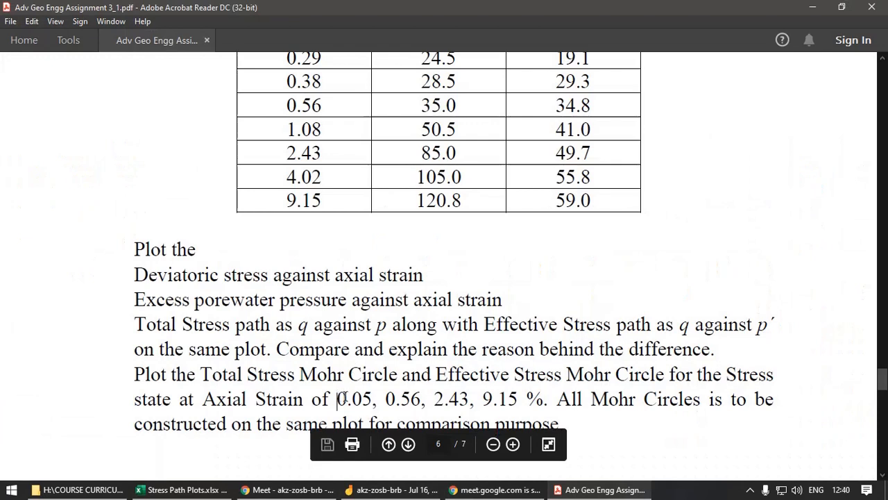
pyautogui.moveTo(338, 401); pyautogui.dragTo(527, 402)
pyautogui.scroll(8, 524, 358)
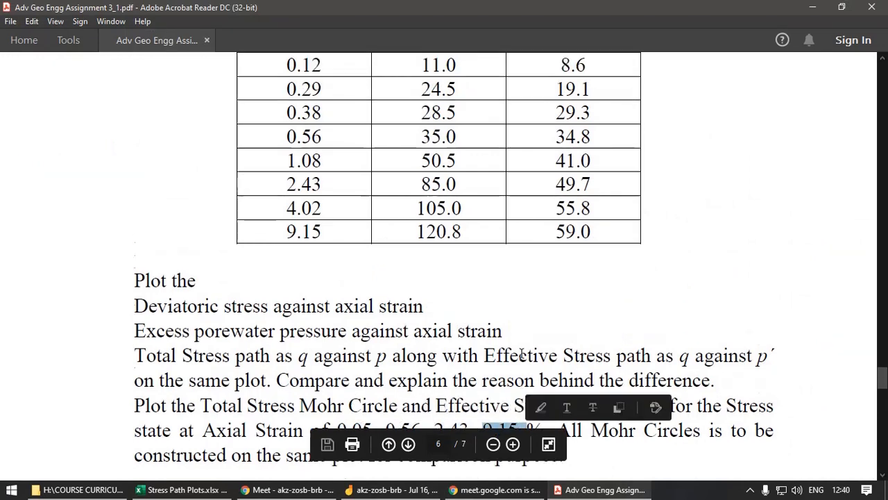
pyautogui.scroll(-10, 522, 352)
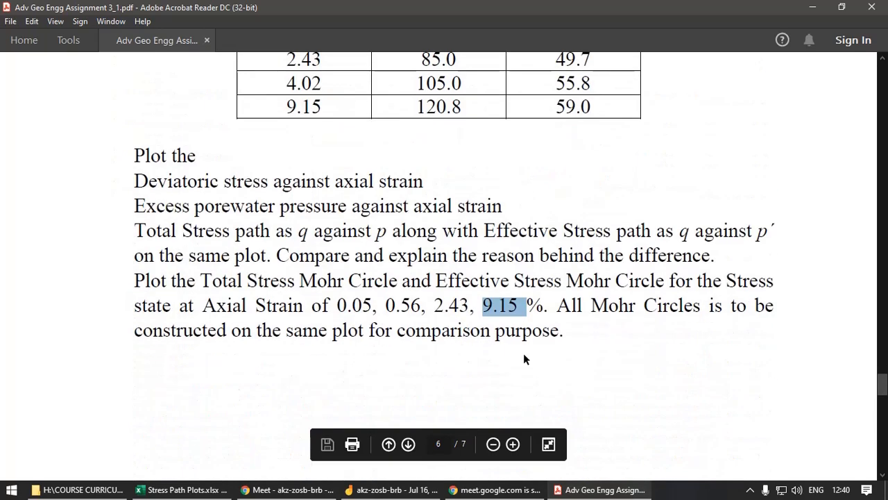
pyautogui.moveTo(202, 280); pyautogui.dragTo(510, 281)
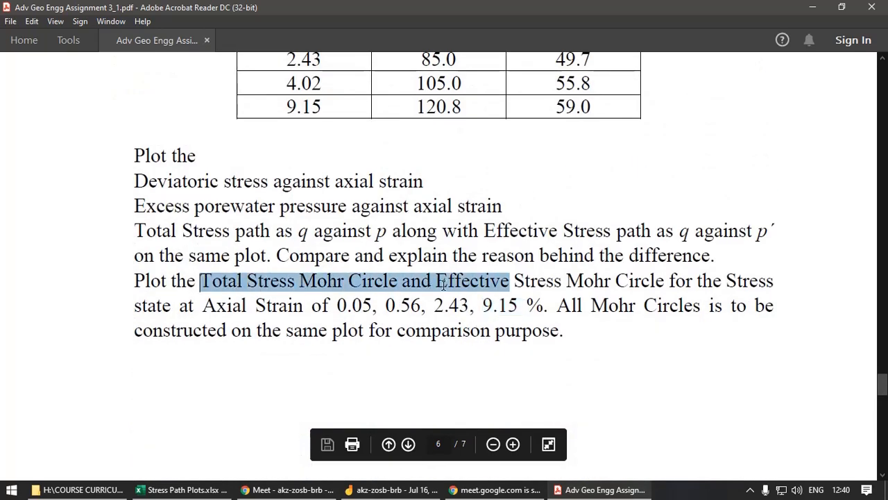
pyautogui.click(183, 489)
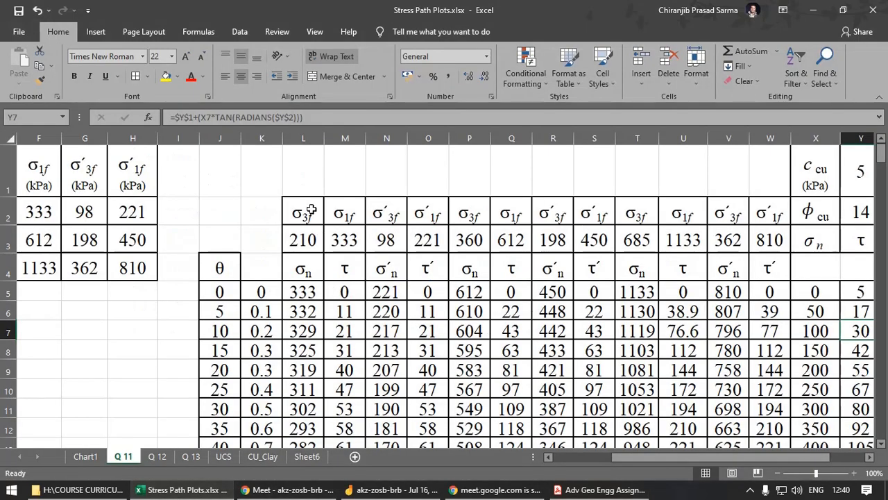
# Step: Copy the Mohr circle table J2:W23 from the Q 11 sheet and paste it at J2 of the Q 13 sheet
pyautogui.moveTo(309, 212); pyautogui.dragTo(763, 209)
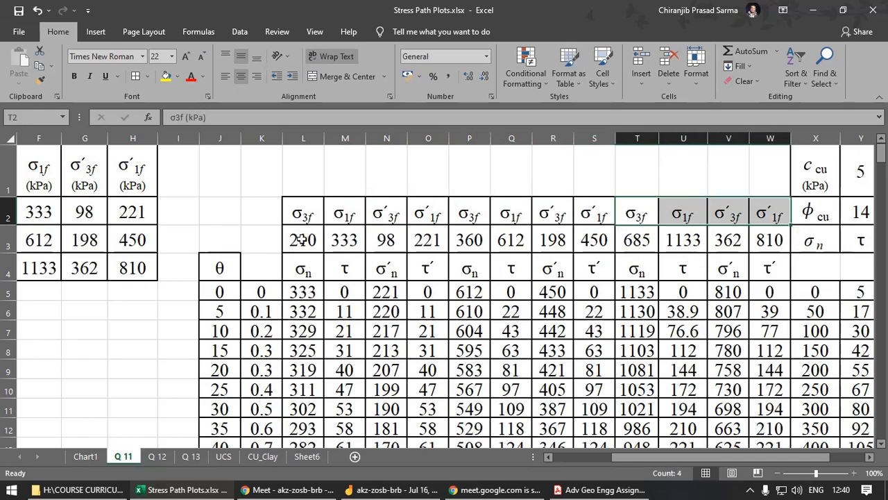
pyautogui.moveTo(218, 213); pyautogui.dragTo(771, 195)
pyautogui.scroll(6, 517, 303)
pyautogui.scroll(1, 518, 303)
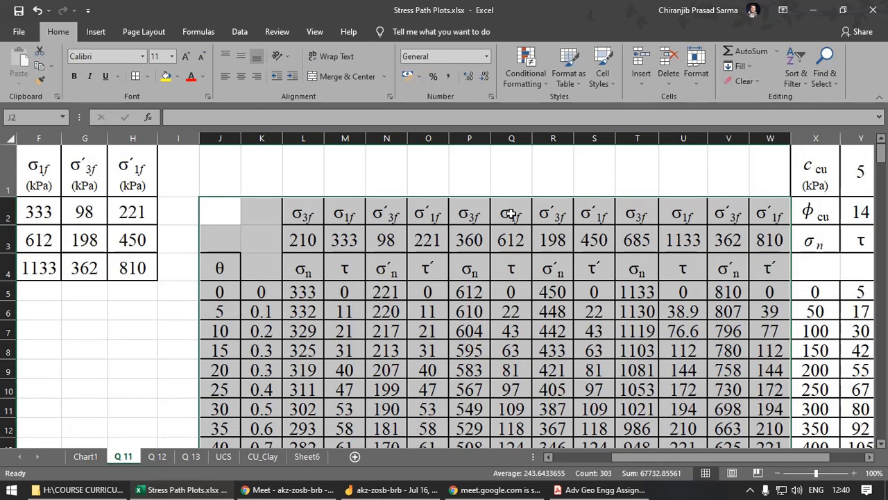
pyautogui.hotkey('ctrl', 'c')
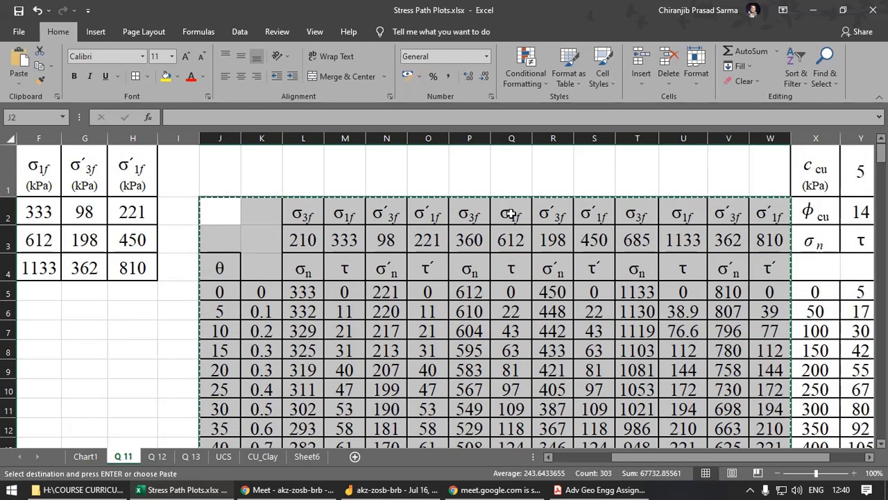
pyautogui.click(158, 458)
pyautogui.click(186, 459)
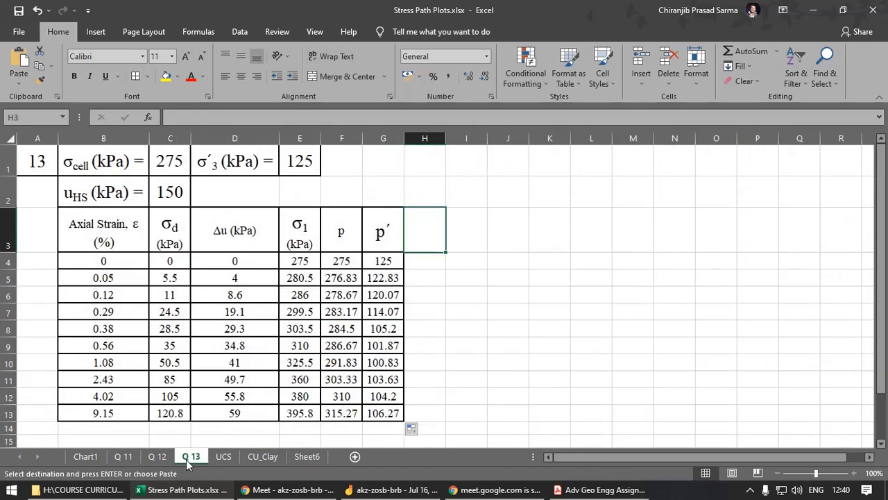
pyautogui.click(520, 233)
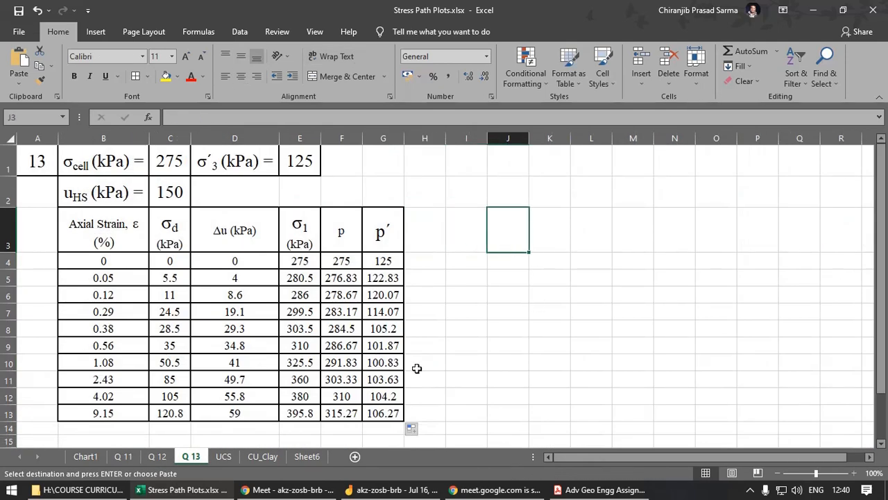
pyautogui.click(507, 185)
pyautogui.hotkey('ctrl', 'v')
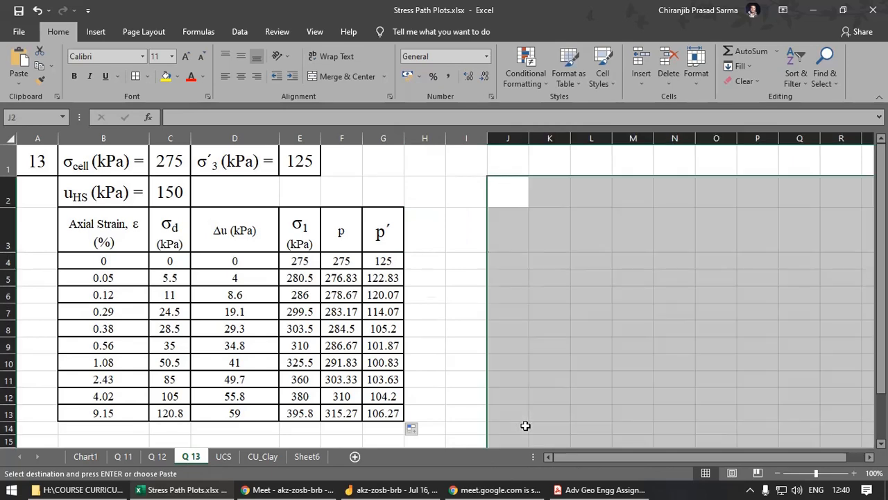
pyautogui.click(582, 331)
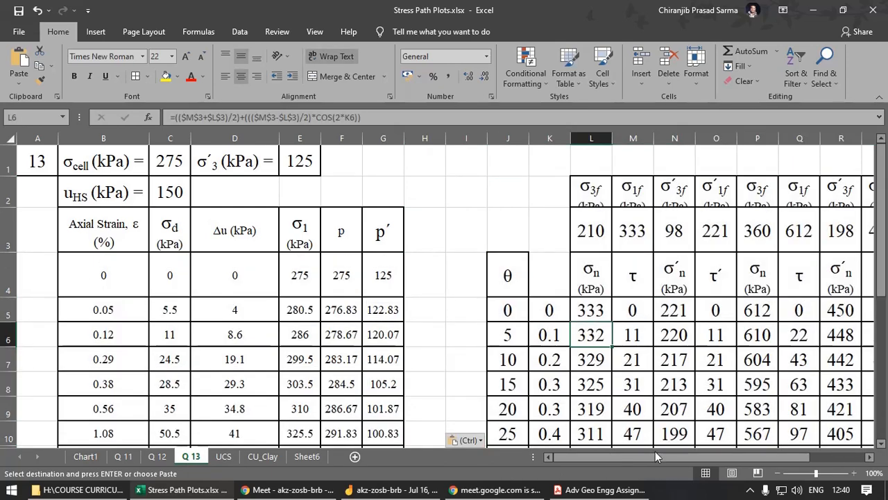
# Step: Increase the height of row 2 and widen columns T and U to fit the pasted Mohr circle table's headers and numbers
pyautogui.moveTo(649, 455); pyautogui.dragTo(715, 457)
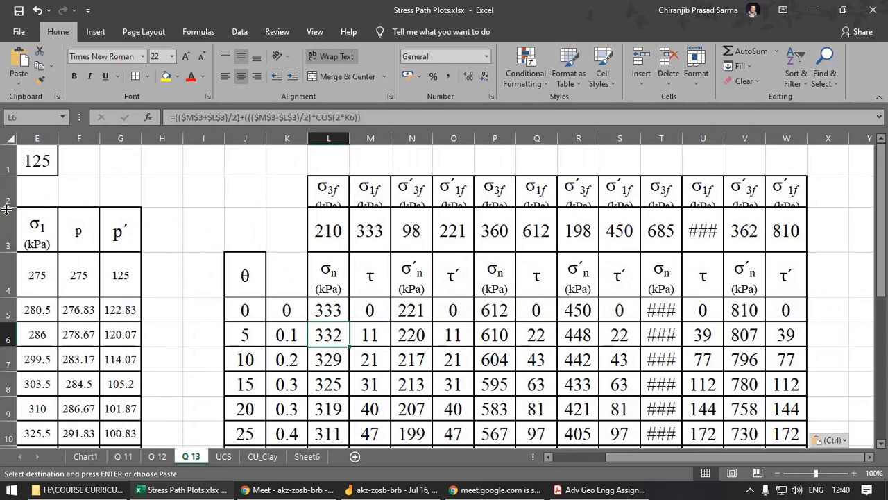
pyautogui.moveTo(6, 207); pyautogui.dragTo(6, 226)
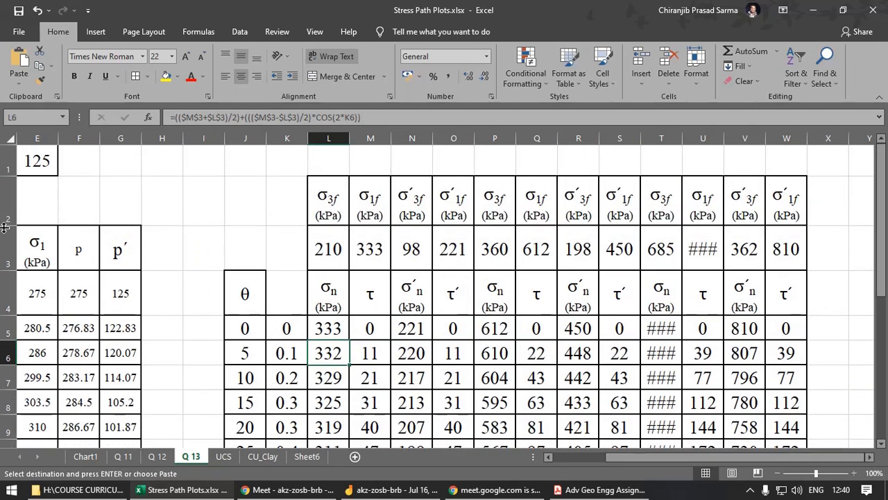
pyautogui.click(667, 138)
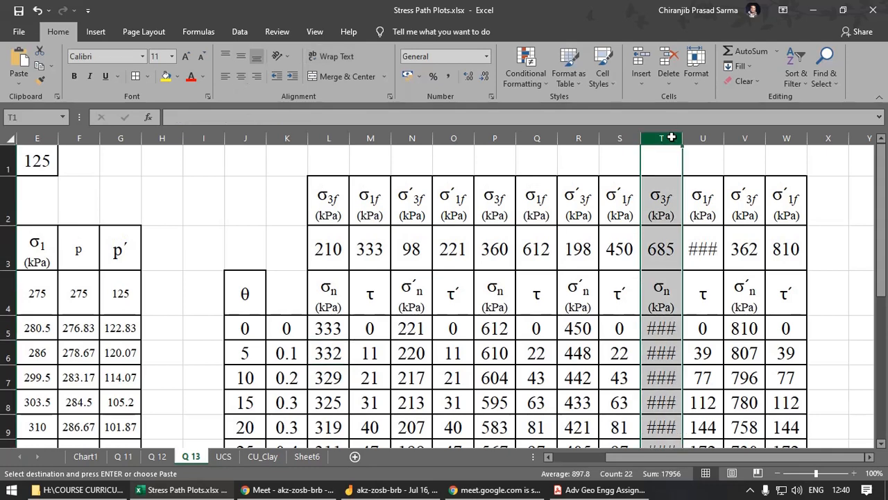
pyautogui.moveTo(683, 137); pyautogui.dragTo(740, 137)
pyautogui.click(757, 295)
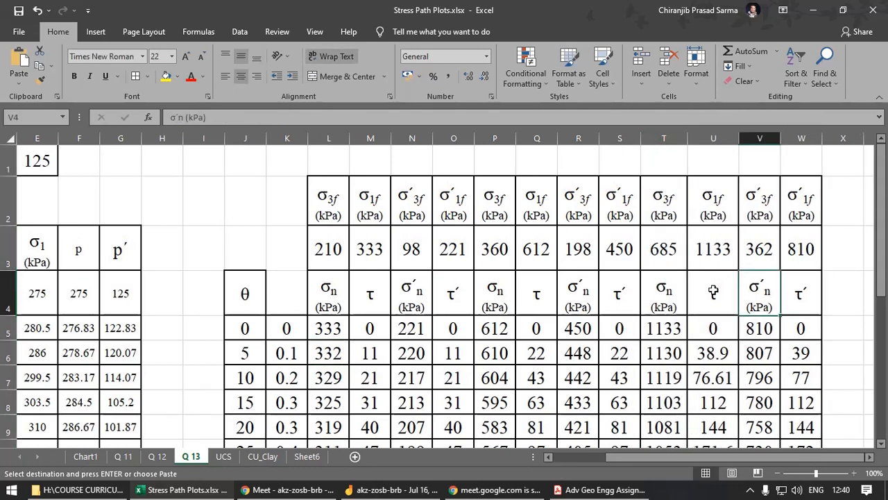
# Step: Examine the pasted Mohr circle table down to its θ = 90 row and the first circle's σ3f value in L3 beside question 13's data
pyautogui.scroll(-3, 710, 285)
pyautogui.scroll(-1, 634, 343)
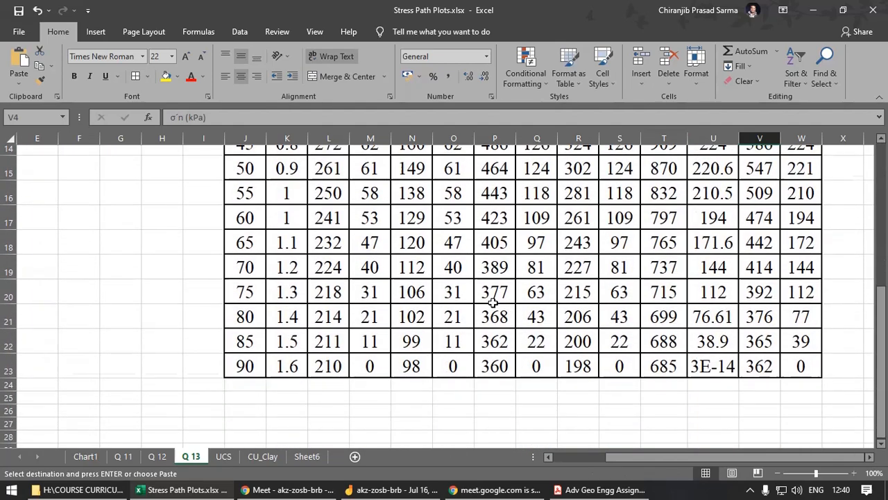
pyautogui.scroll(4, 555, 340)
pyautogui.click(282, 306)
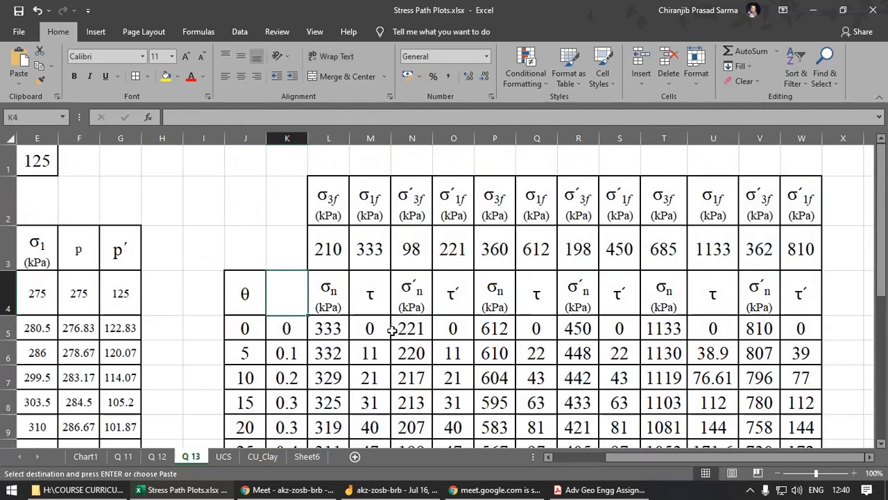
pyautogui.click(323, 251)
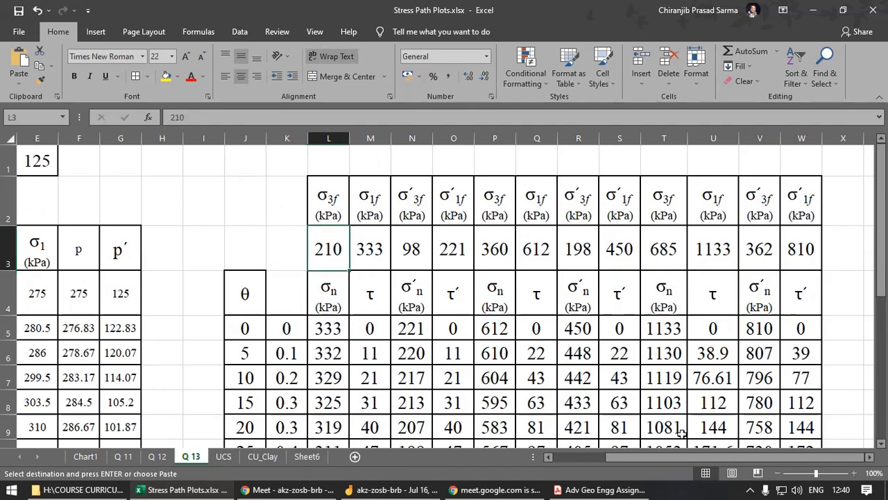
pyautogui.moveTo(676, 458); pyautogui.dragTo(637, 459)
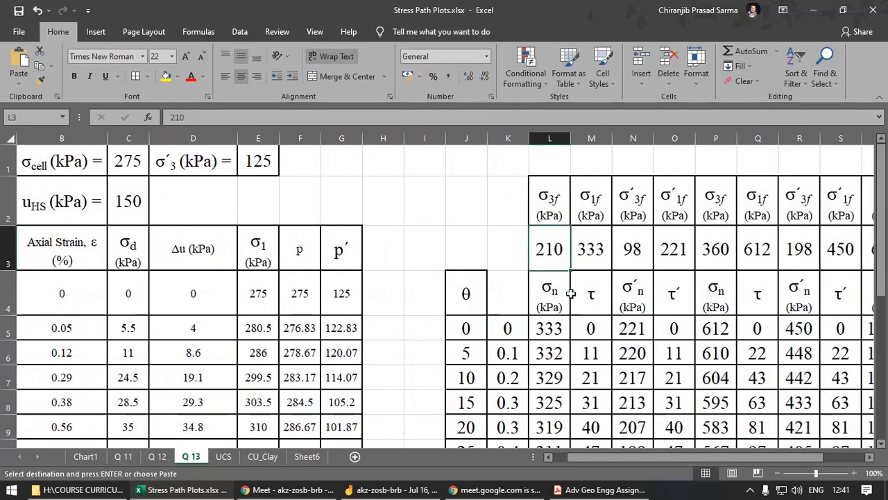
pyautogui.scroll(-1, 519, 314)
pyautogui.scroll(1, 518, 314)
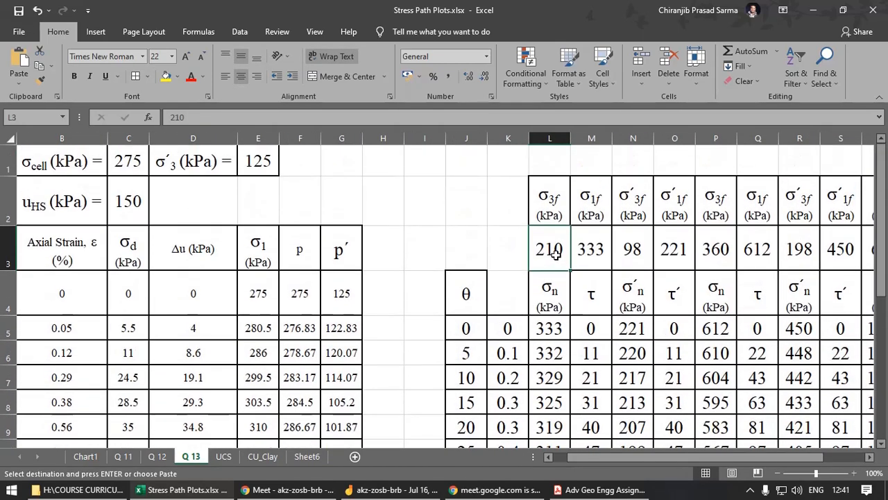
# Step: Remove the subscript f from the first circle's σ3f and σ1f headers in L2 and M2
pyautogui.moveTo(665, 457); pyautogui.dragTo(650, 456)
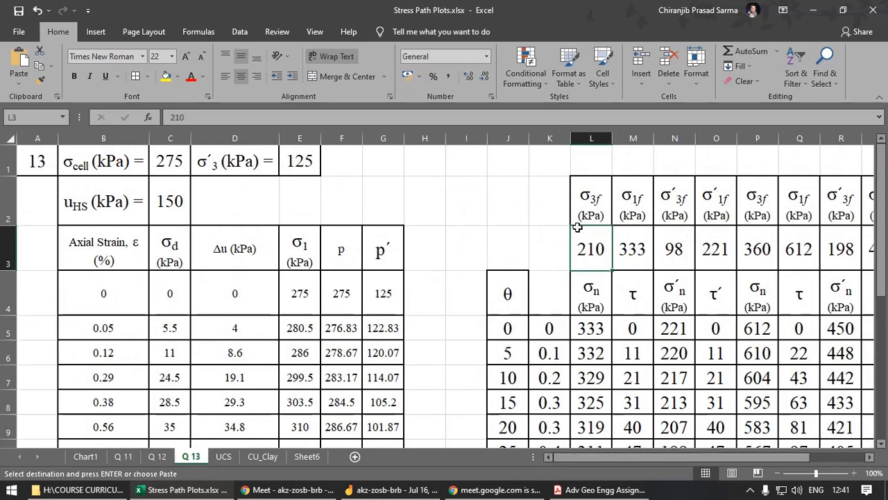
pyautogui.click(596, 199)
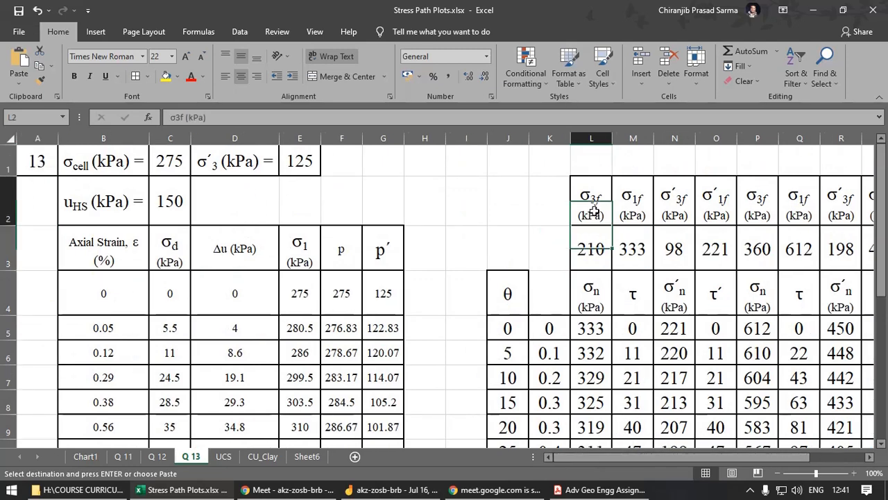
pyautogui.press('Escape')
pyautogui.doubleClick(597, 200)
pyautogui.moveTo(608, 199); pyautogui.dragTo(599, 200)
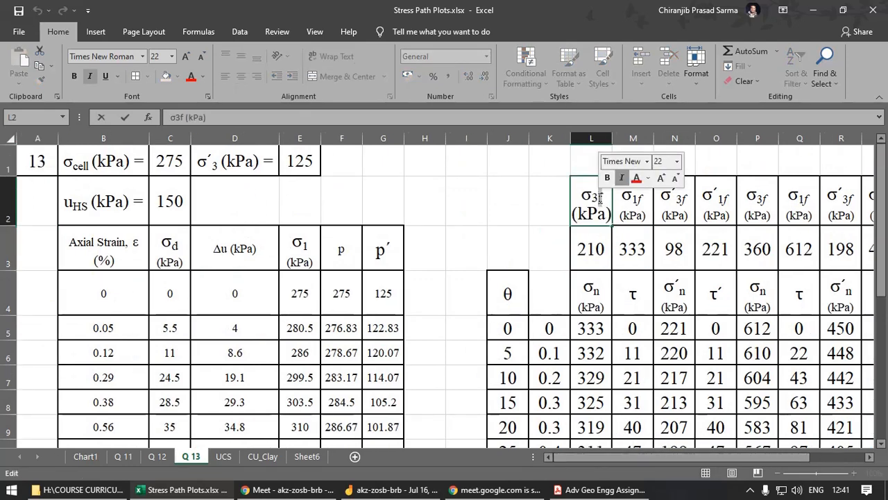
pyautogui.press('BackSpace')
pyautogui.doubleClick(642, 201)
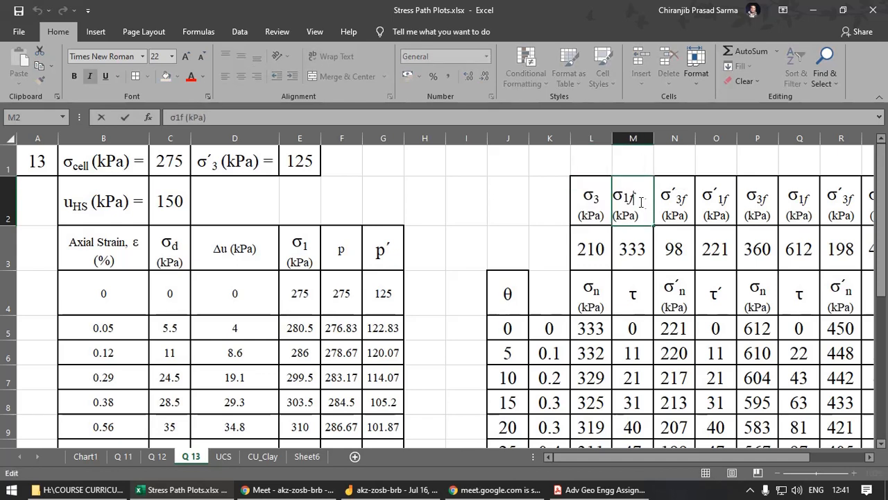
pyautogui.moveTo(632, 200); pyautogui.dragTo(627, 200)
pyautogui.press('BackSpace')
# Step: Remove the subscript f from the first circle's effective stress headers σ′3f and σ′1f in N2 and O2
pyautogui.doubleClick(681, 198)
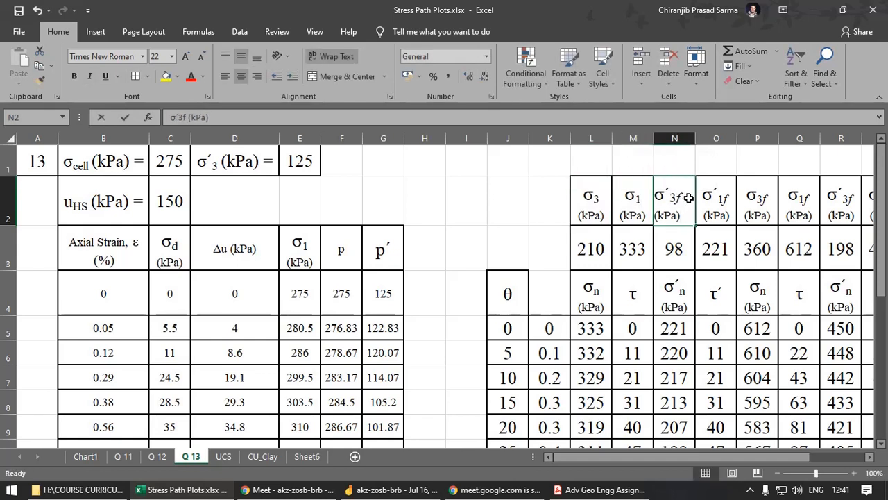
pyautogui.press('BackSpace')
pyautogui.doubleClick(726, 199)
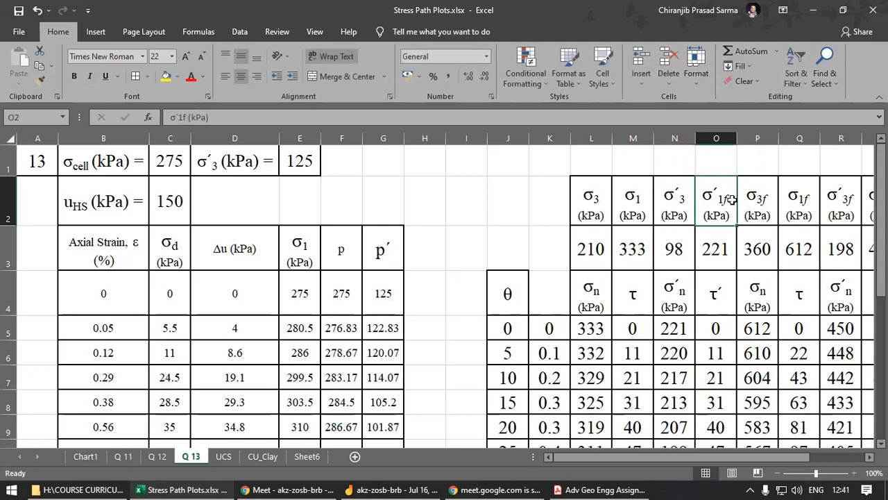
pyautogui.moveTo(719, 199); pyautogui.dragTo(724, 199)
pyautogui.press('BackSpace')
pyautogui.click(629, 295)
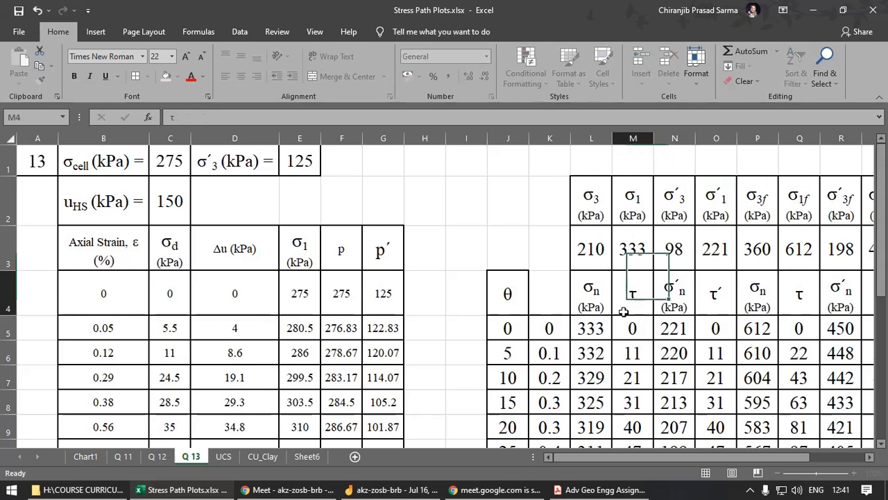
# Step: Copy the revised headers L2:O2 over the other two circles' headers in P2:S2 and T2:W2
pyautogui.moveTo(672, 460); pyautogui.dragTo(738, 458)
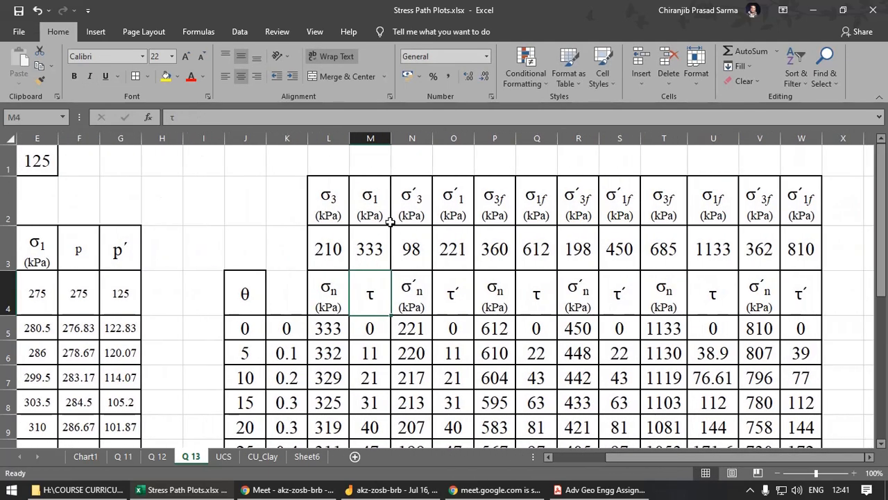
pyautogui.moveTo(330, 201); pyautogui.dragTo(786, 213)
pyautogui.hotkey('ctrl', 'c')
pyautogui.hotkey('ctrl', 'v')
pyautogui.hotkey('ctrl', 'v')
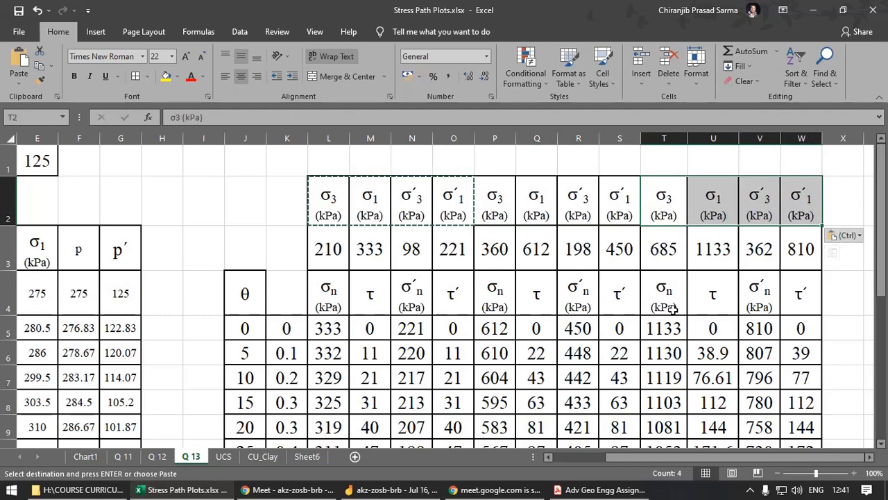
pyautogui.click(664, 307)
# Step: Look over question 13's data beside the first circle's σ3 cell L3 and save the workbook
pyautogui.moveTo(610, 460); pyautogui.dragTo(555, 459)
pyautogui.click(590, 250)
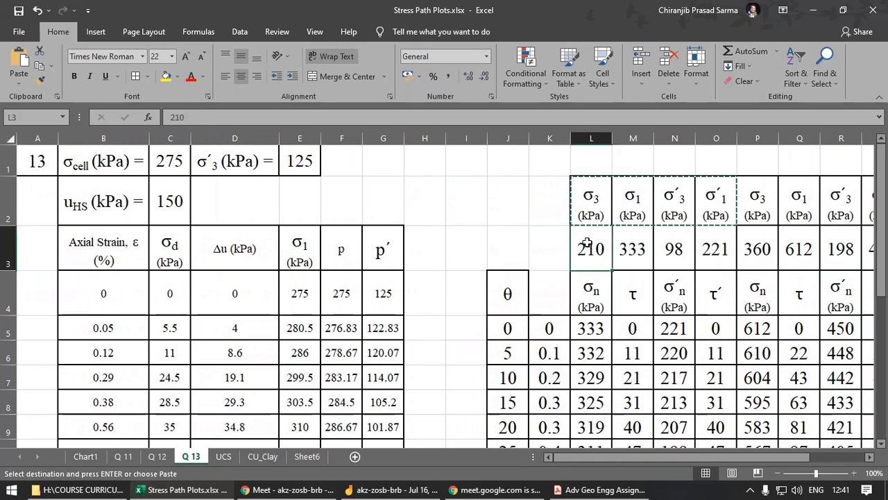
pyautogui.scroll(-1, 298, 198)
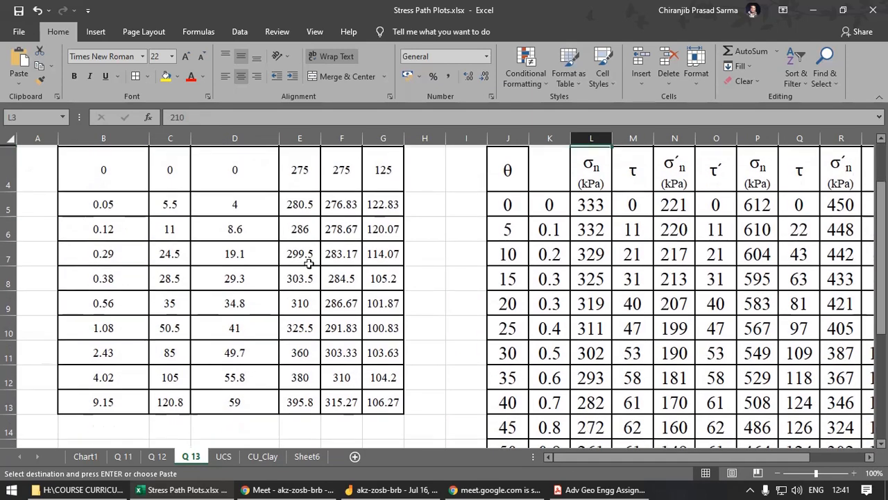
pyautogui.scroll(1, 406, 295)
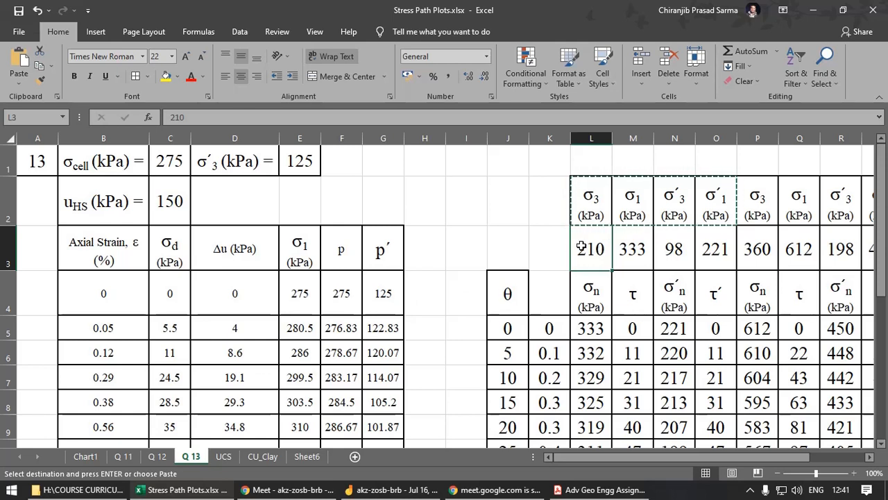
pyautogui.click(19, 12)
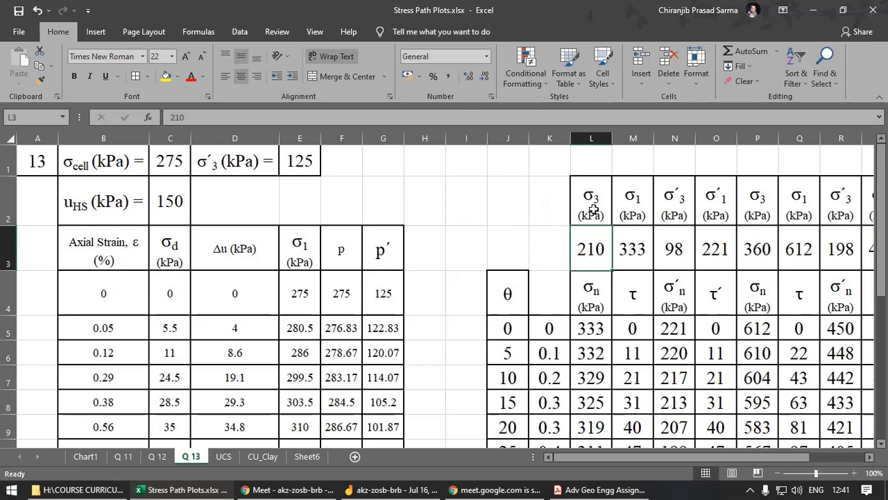
# Step: Copy the cell pressure 275 from C1 and paste it as a value into the first circle's σ3 cell L3
pyautogui.click(172, 162)
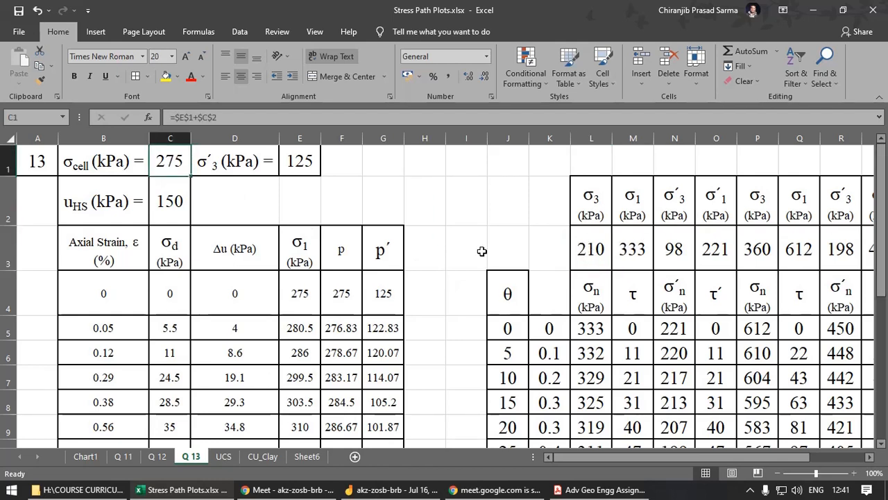
pyautogui.hotkey('ctrl', 'c')
pyautogui.click(577, 252)
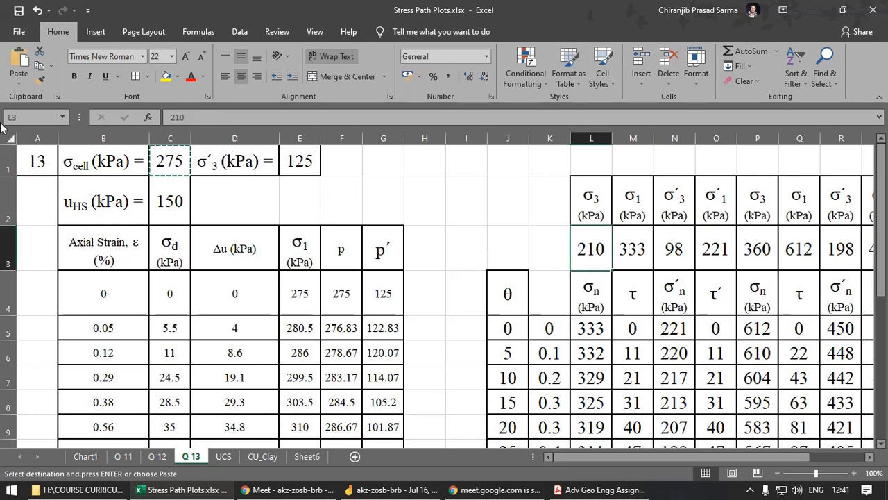
pyautogui.click(19, 86)
pyautogui.click(16, 166)
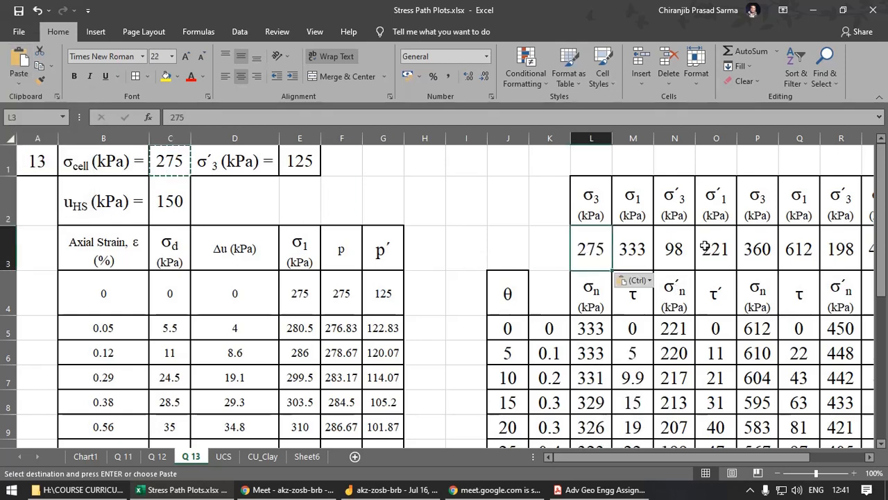
# Step: Paste the copied cell pressure 275 as a value into the second and third circles' σ3 cells, P3 and T3
pyautogui.click(764, 246)
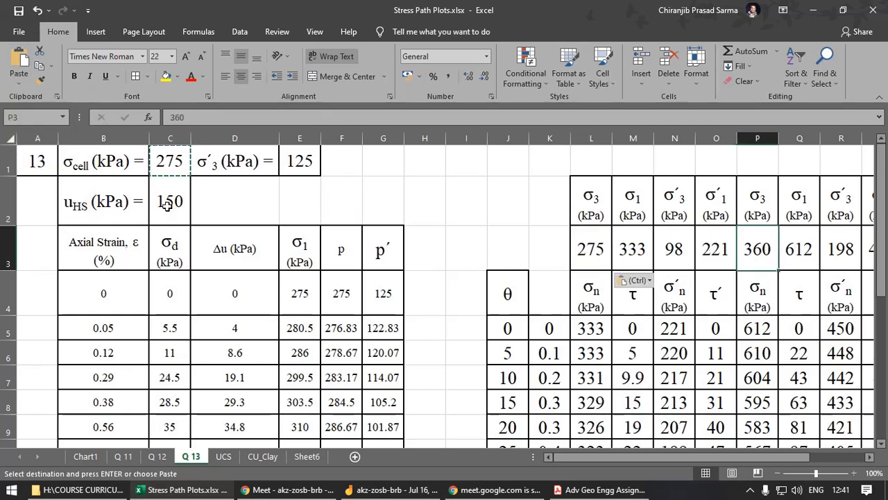
pyautogui.click(30, 81)
pyautogui.click(16, 166)
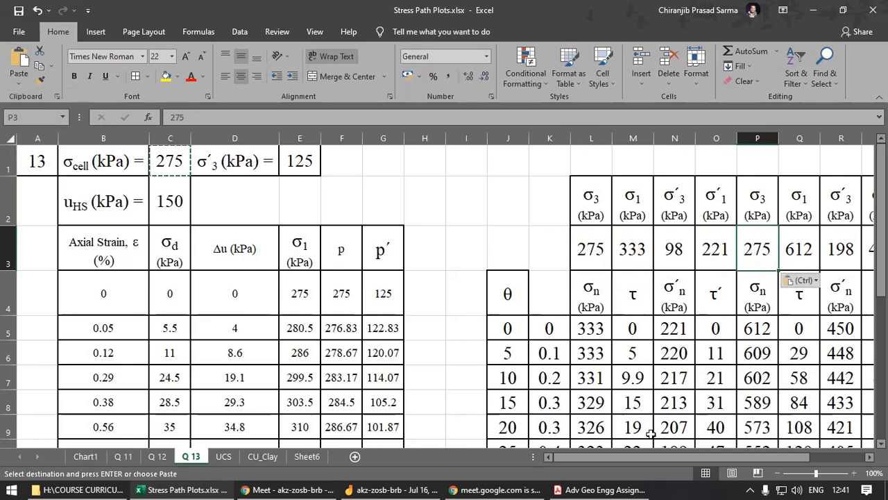
pyautogui.moveTo(716, 454); pyautogui.dragTo(783, 454)
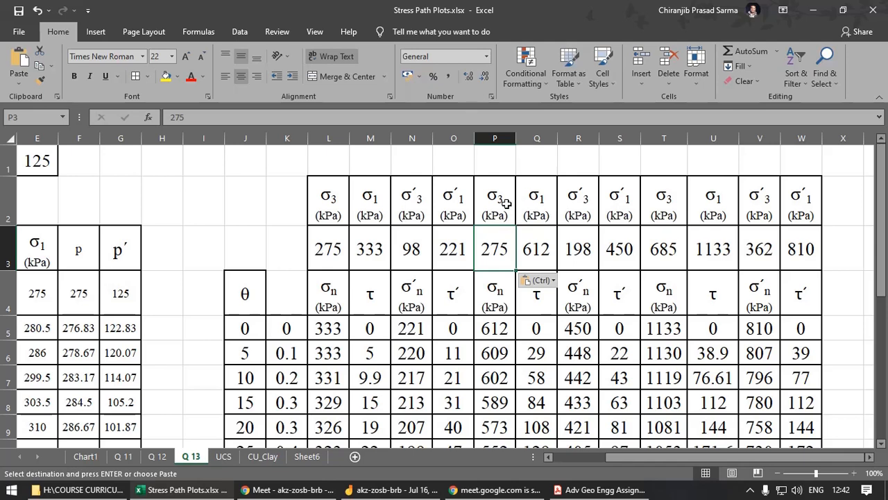
pyautogui.click(659, 250)
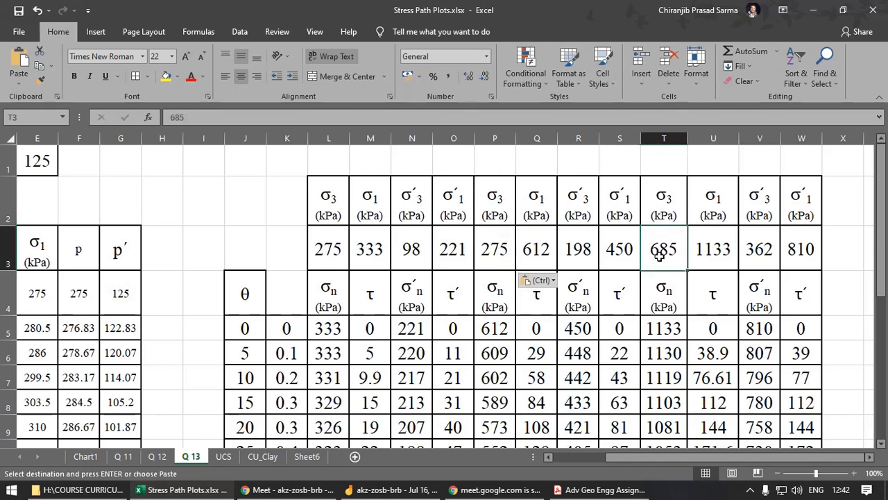
pyautogui.click(19, 82)
pyautogui.click(16, 170)
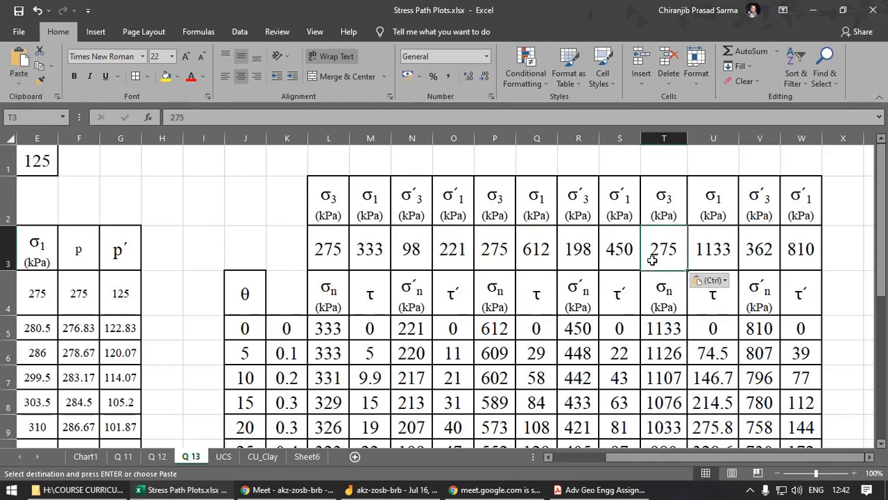
# Step: Look up the required axial strains in the Acrobat Reader PDF, highlight the first one, 0.05, and return to Excel
pyautogui.click(728, 239)
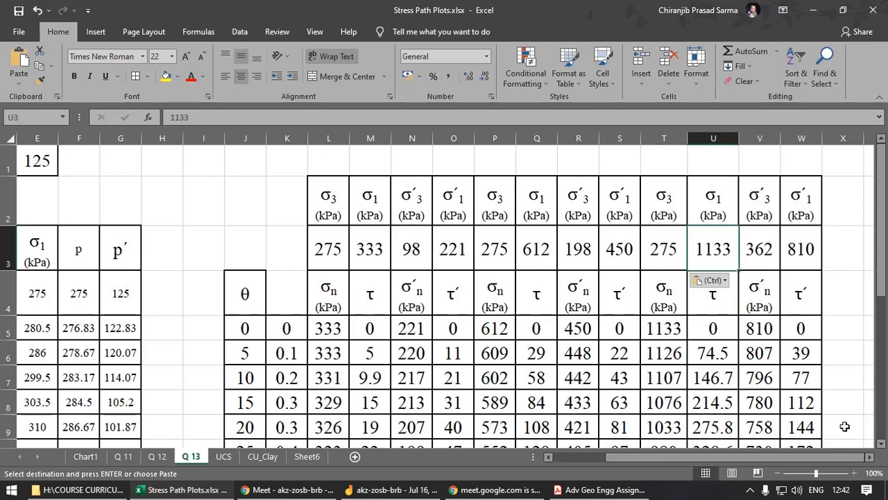
pyautogui.moveTo(791, 463); pyautogui.dragTo(732, 459)
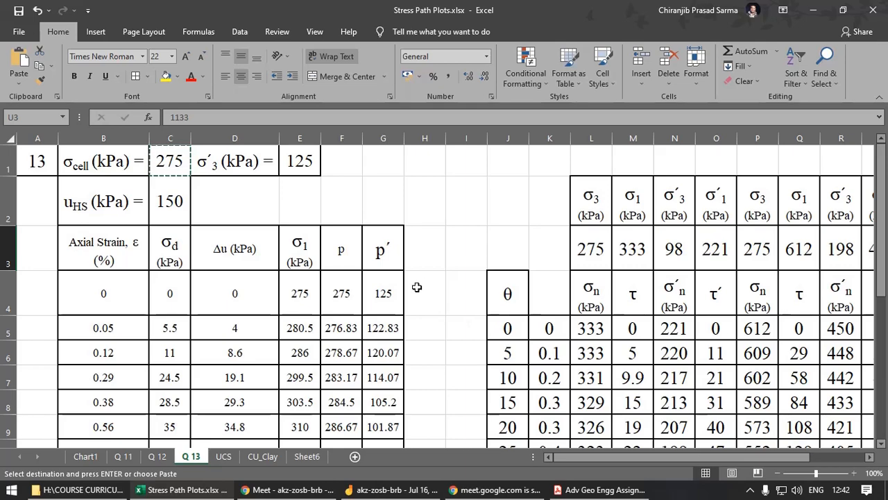
pyautogui.click(586, 244)
pyautogui.click(627, 245)
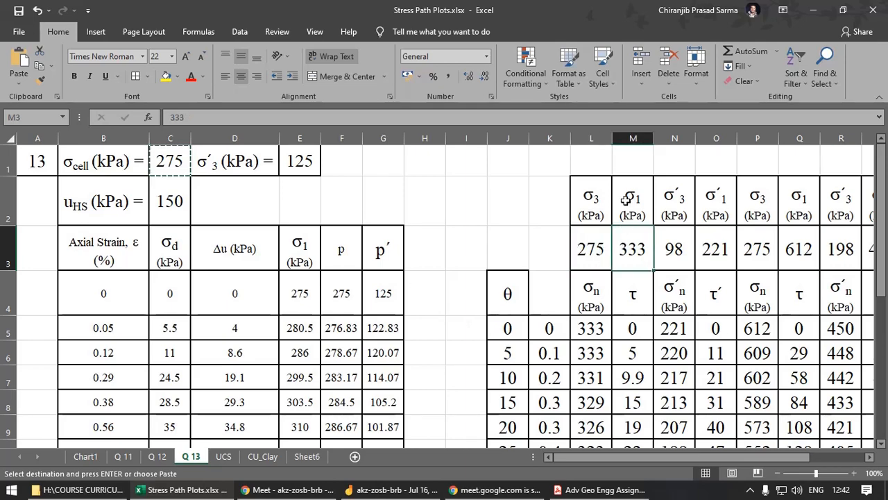
pyautogui.scroll(-1, 624, 222)
pyautogui.scroll(1, 422, 285)
pyautogui.scroll(-2, 421, 285)
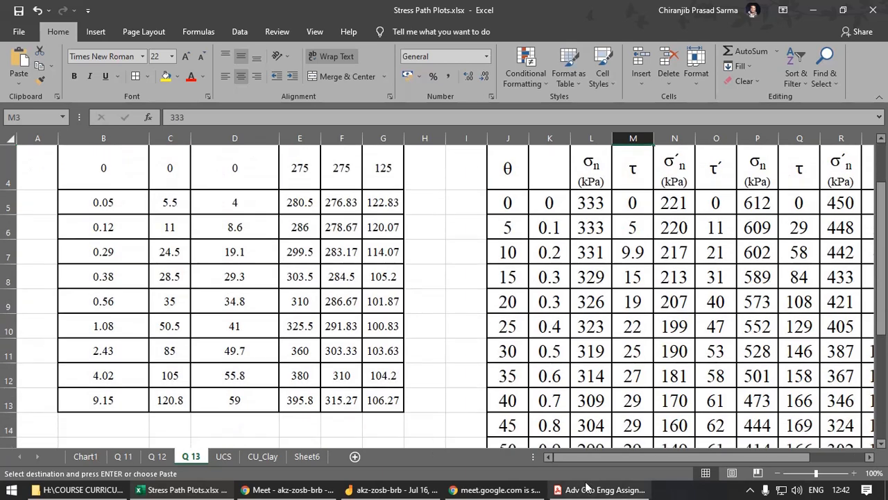
pyautogui.click(601, 489)
pyautogui.click(341, 306)
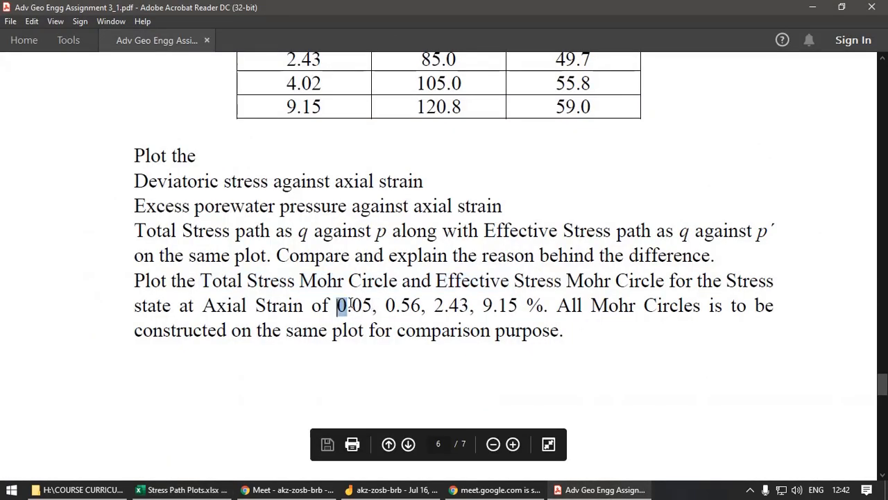
pyautogui.moveTo(350, 305); pyautogui.dragTo(373, 306)
pyautogui.click(215, 489)
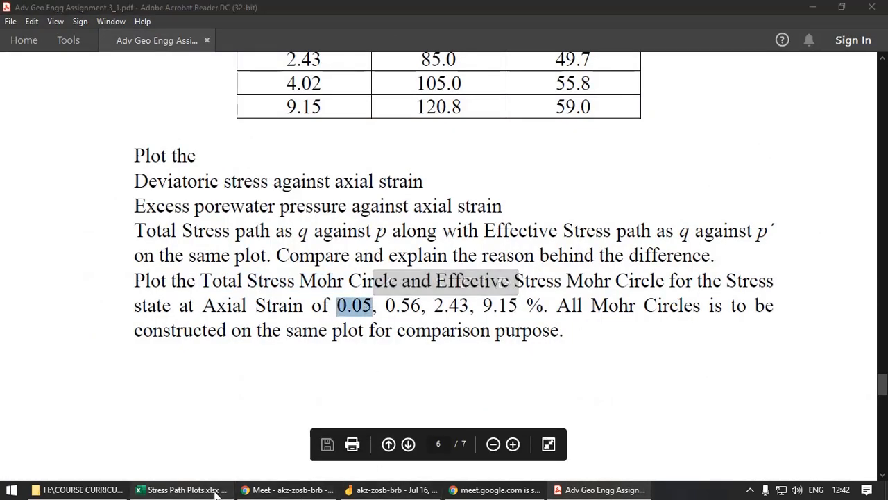
# Step: Copy σ1 280.5 of the 0.05 axial strain row from E5, paste it as a value into M3, and check the updated table
pyautogui.click(122, 207)
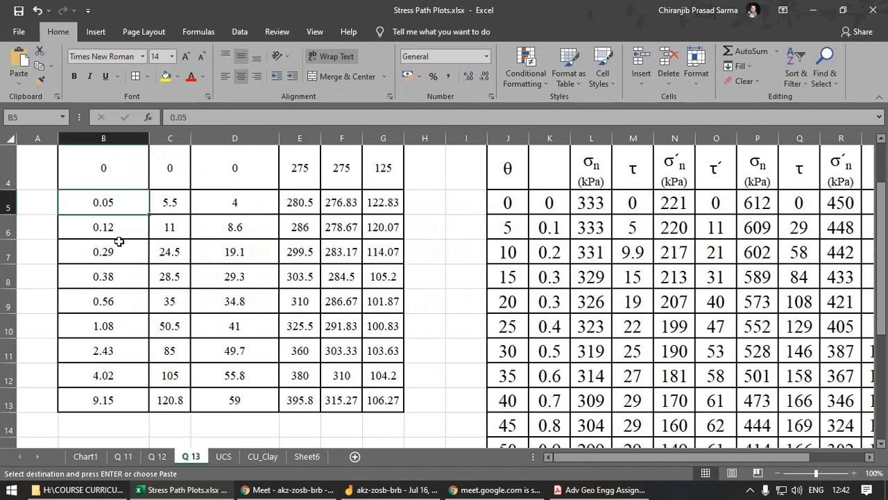
pyautogui.scroll(1, 135, 310)
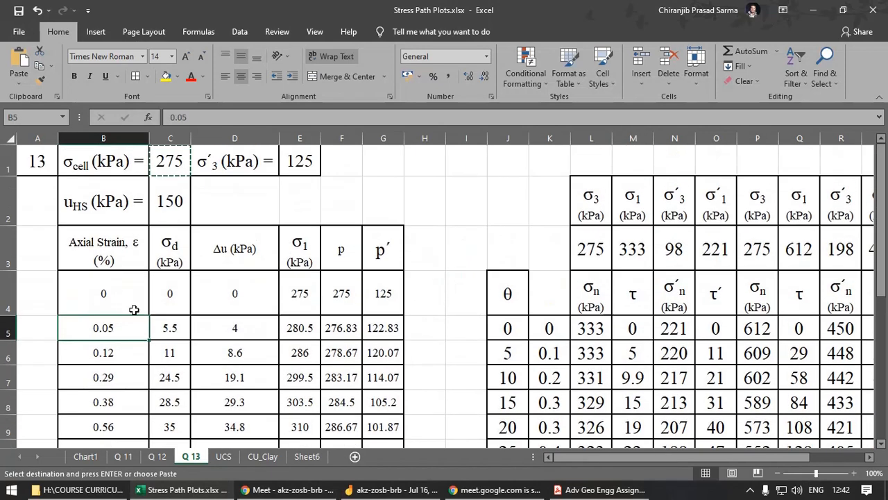
pyautogui.click(303, 331)
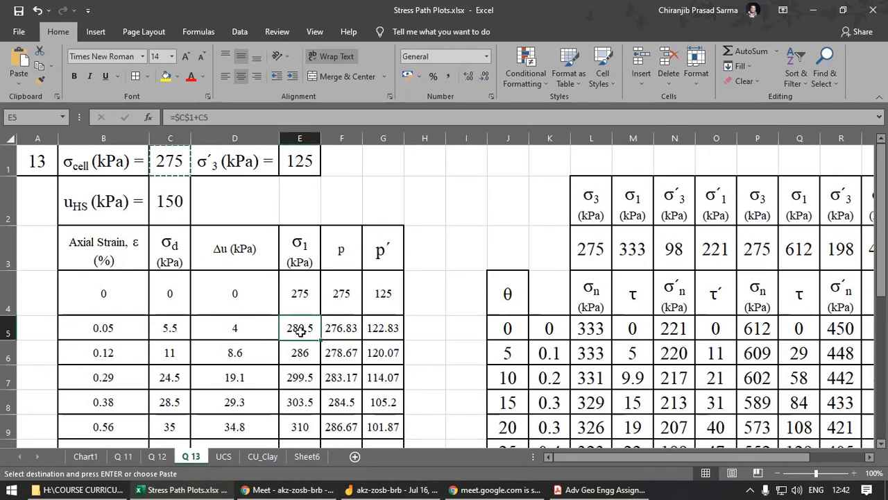
pyautogui.hotkey('ctrl', 'c')
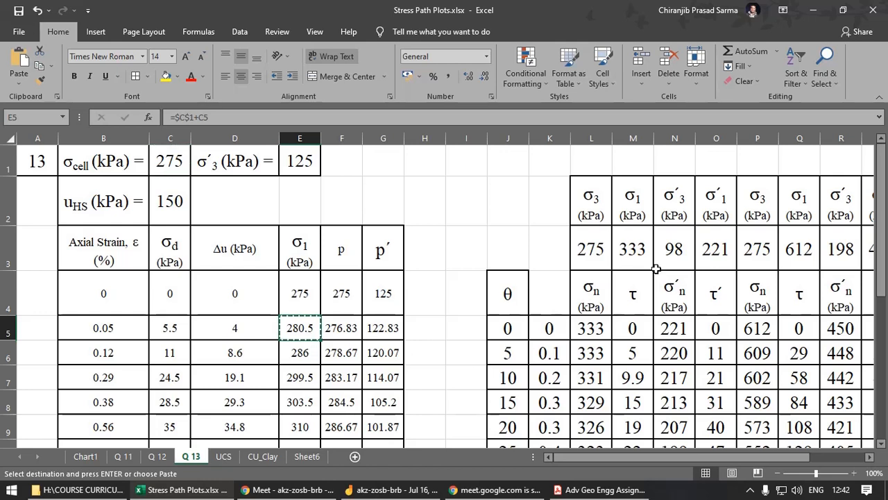
pyautogui.click(634, 252)
pyautogui.click(19, 77)
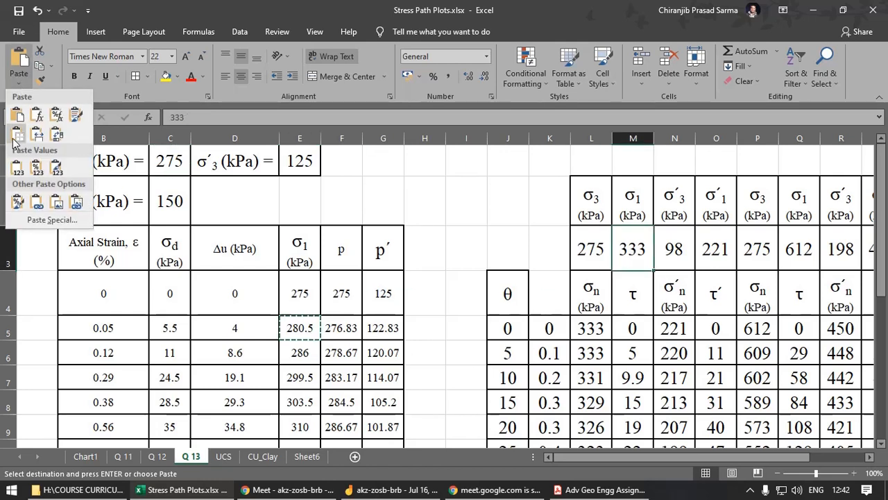
pyautogui.click(16, 168)
pyautogui.click(633, 327)
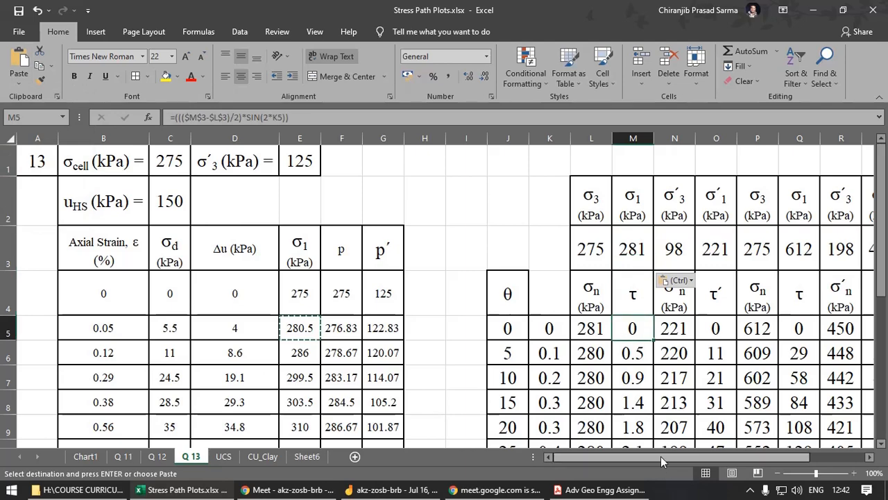
pyautogui.moveTo(660, 456); pyautogui.dragTo(718, 457)
pyautogui.scroll(-1, 412, 248)
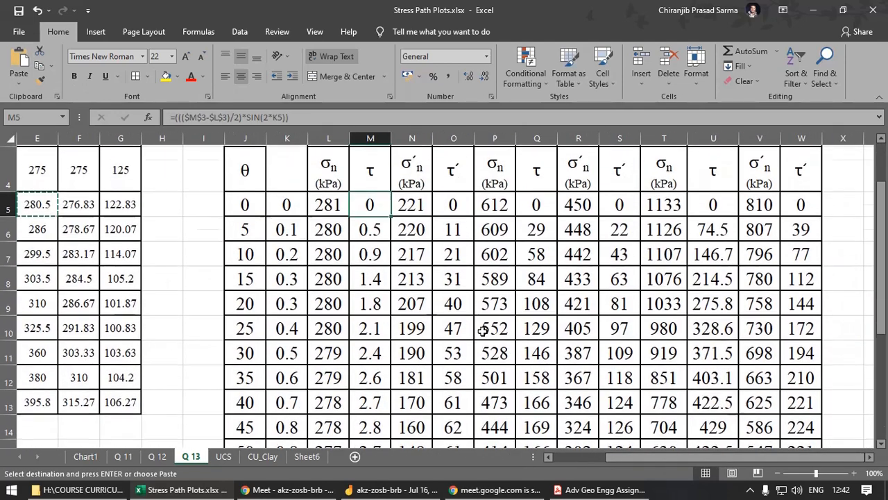
pyautogui.scroll(1, 412, 247)
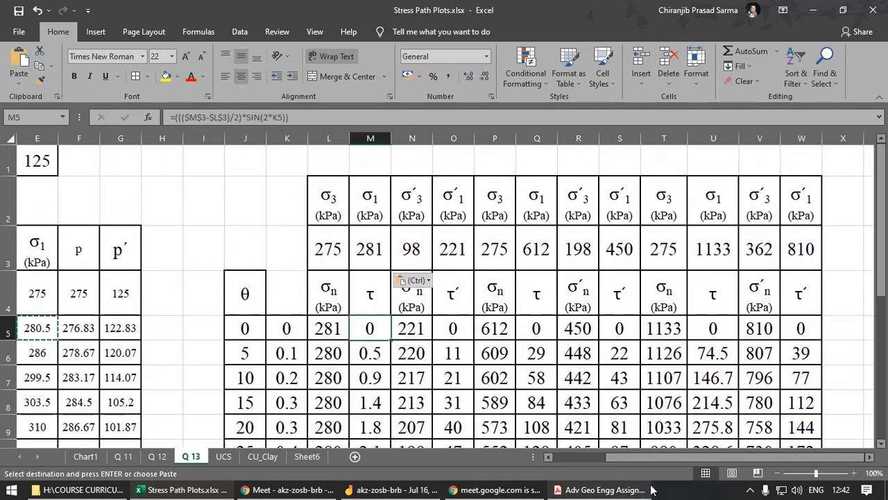
# Step: Review the question 13 data table and required axial strains in the Acrobat Reader PDF, and highlight 0.56 in the table
pyautogui.moveTo(649, 459); pyautogui.dragTo(593, 456)
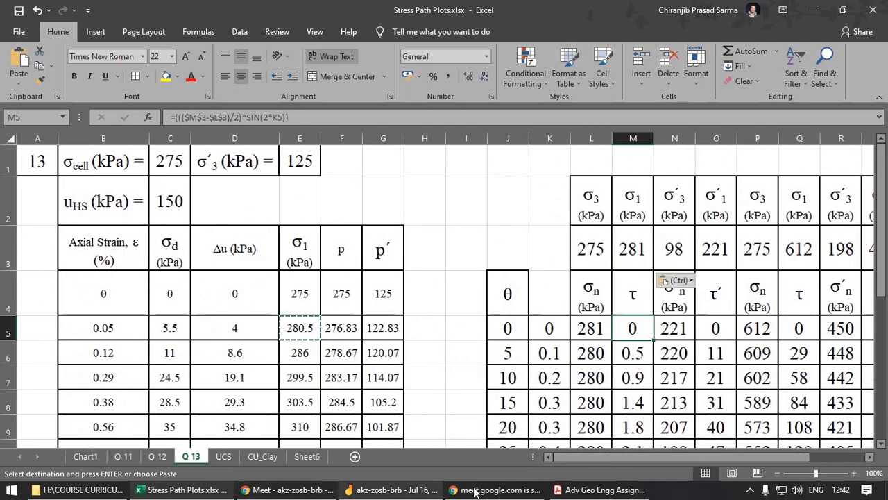
pyautogui.click(600, 489)
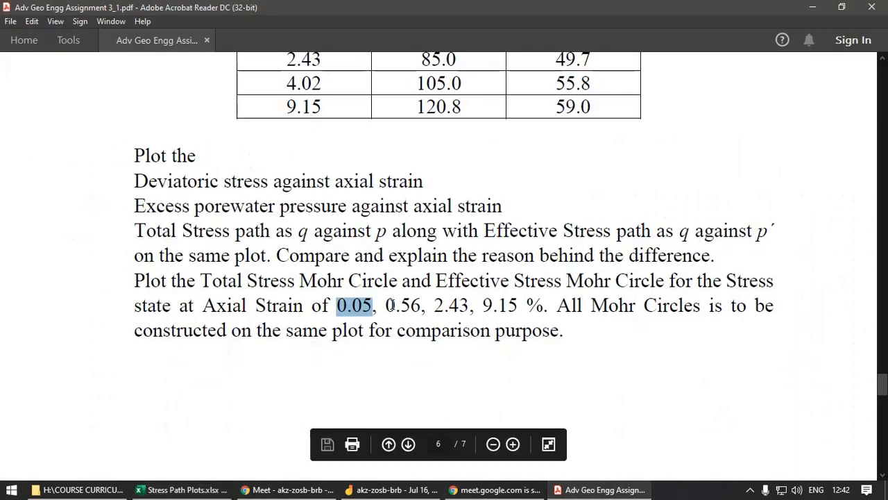
pyautogui.click(184, 489)
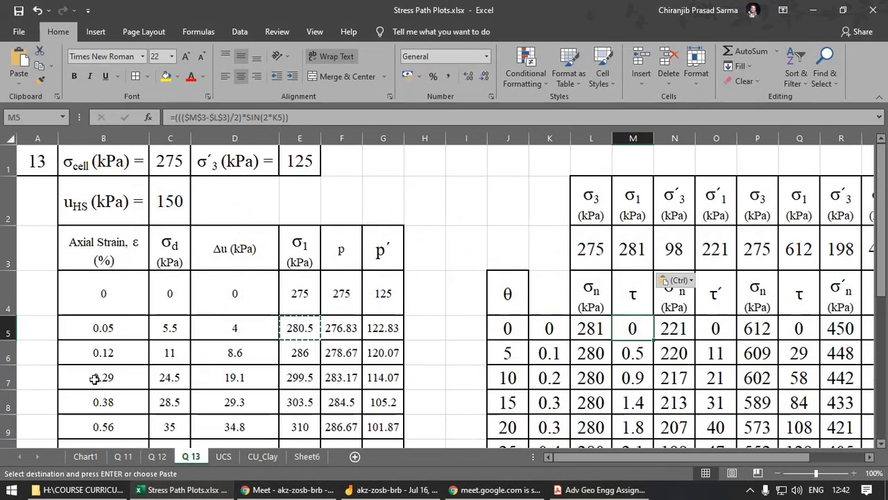
pyautogui.click(600, 489)
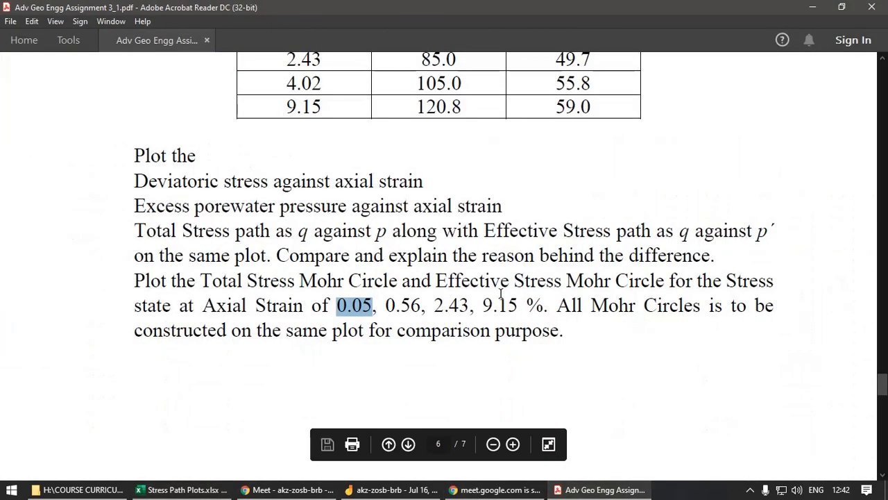
pyautogui.scroll(4, 449, 296)
pyautogui.scroll(3, 450, 295)
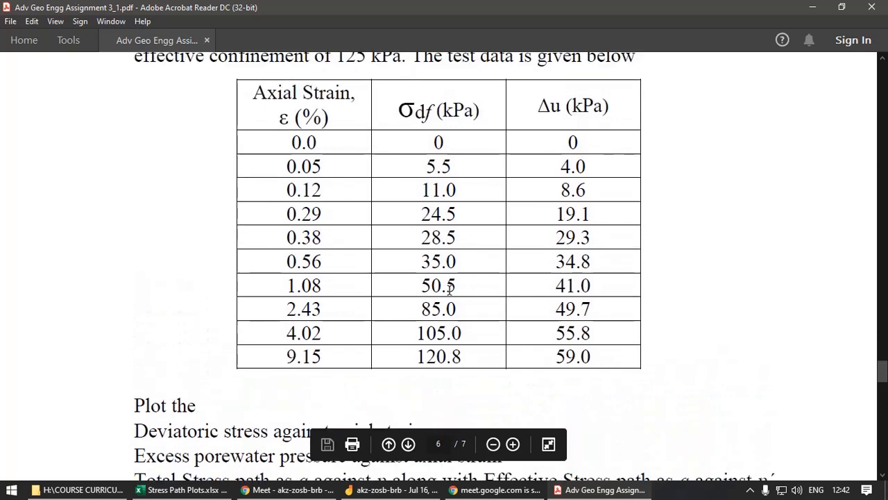
pyautogui.scroll(3, 320, 172)
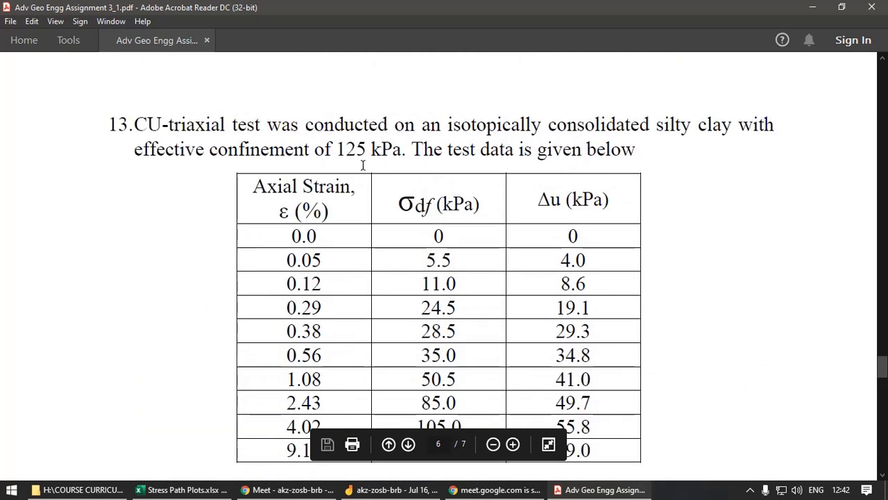
pyautogui.scroll(-10, 457, 250)
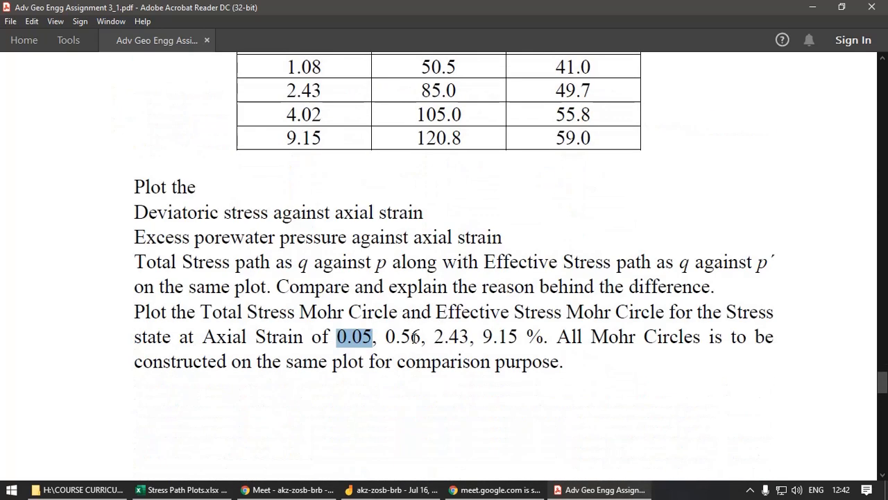
pyautogui.scroll(3, 415, 336)
pyautogui.scroll(3, 356, 188)
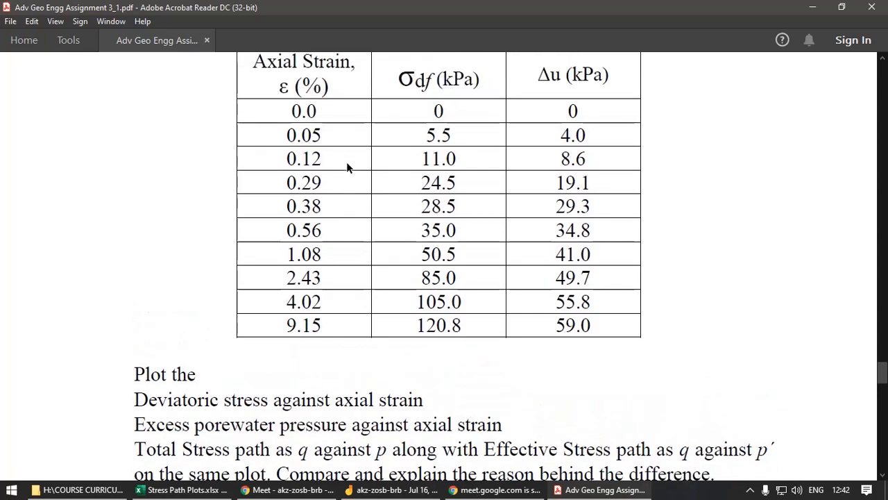
pyautogui.scroll(-20, 346, 162)
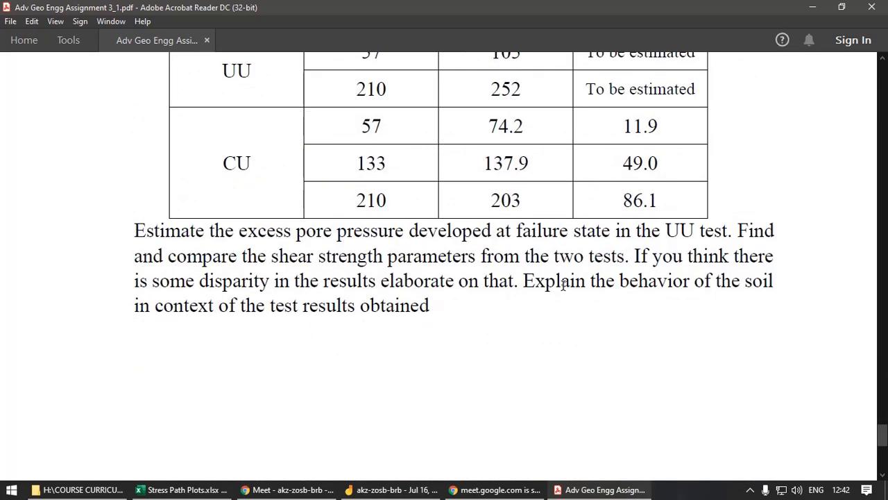
pyautogui.scroll(20, 562, 284)
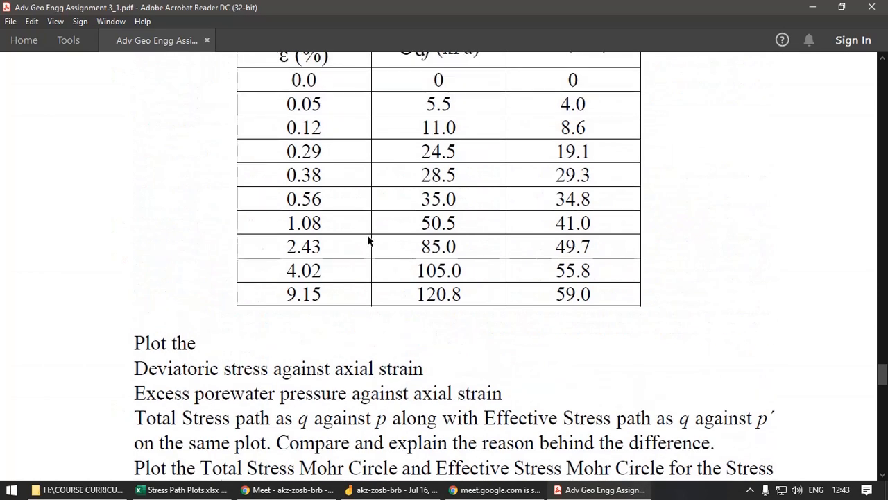
pyautogui.moveTo(293, 200); pyautogui.dragTo(323, 199)
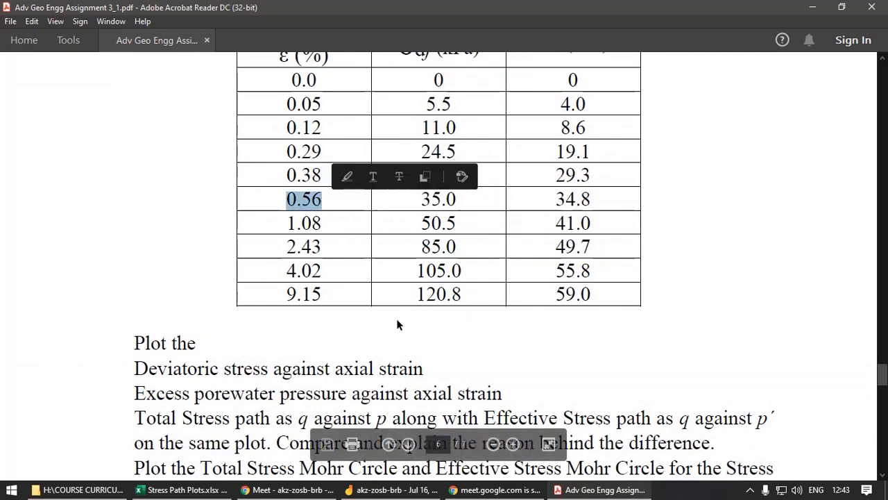
# Step: Return to Excel and copy σ1 310 of the 0.56 axial strain row from E9
pyautogui.click(181, 489)
pyautogui.scroll(-3, 114, 338)
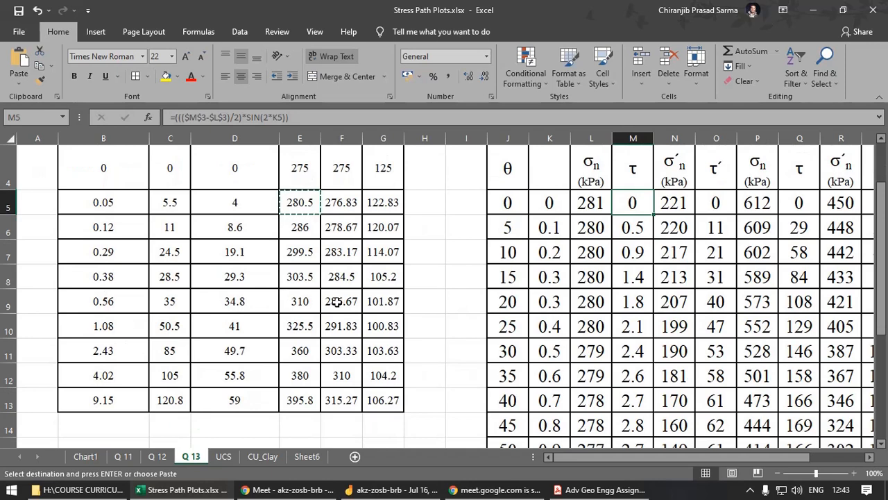
pyautogui.click(304, 301)
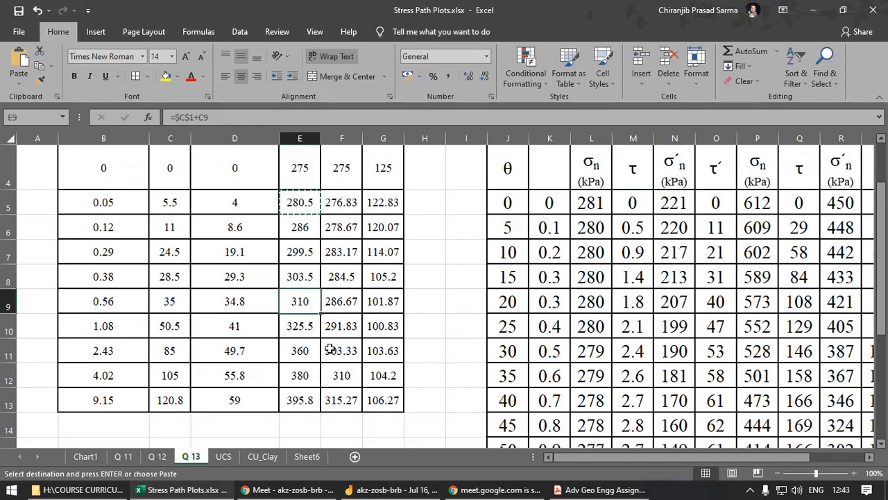
pyautogui.hotkey('ctrl', 'c')
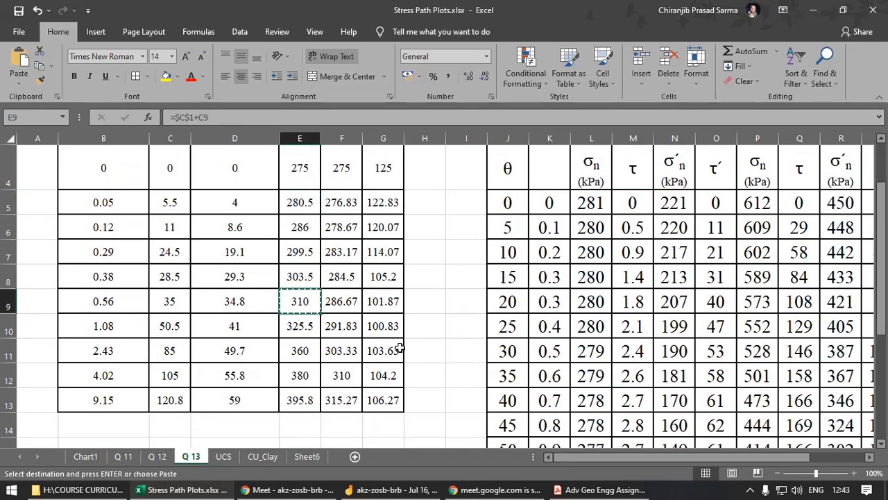
# Step: Paste the copied σ1 310 as a value into the second circle's σ1 cell Q3 and check its σn formula in P5
pyautogui.scroll(1, 696, 300)
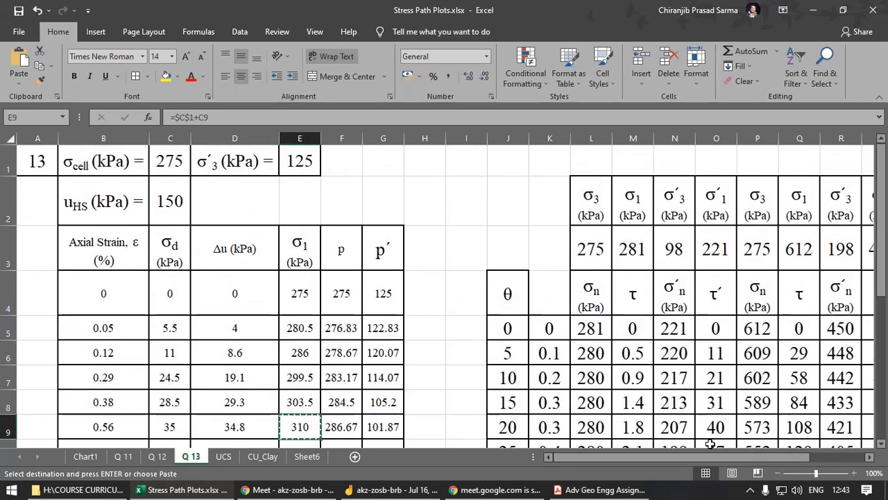
pyautogui.moveTo(721, 456); pyautogui.dragTo(763, 456)
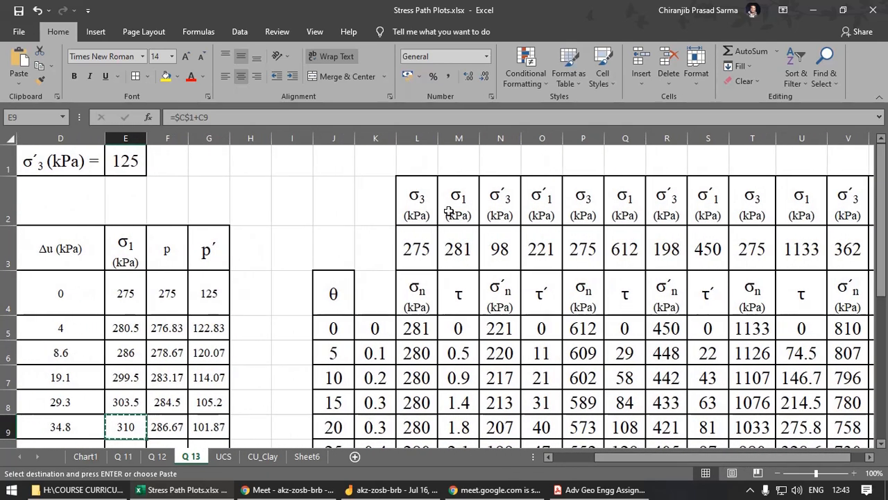
pyautogui.click(427, 248)
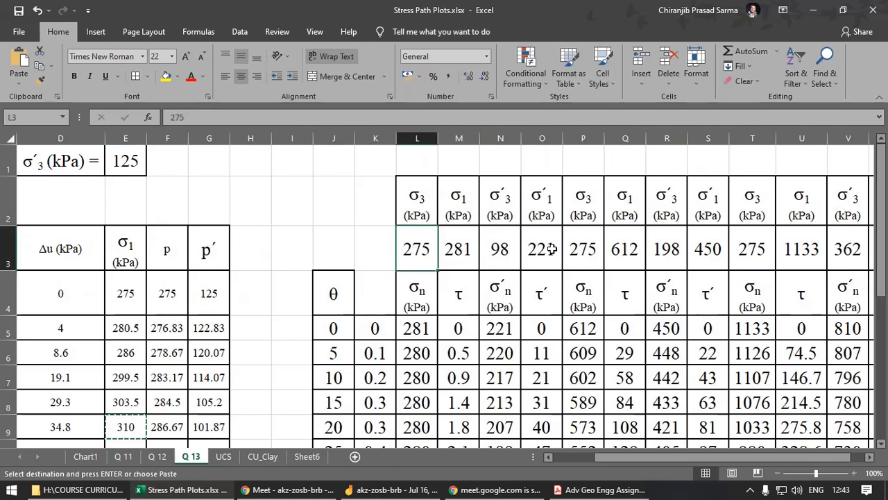
pyautogui.click(458, 251)
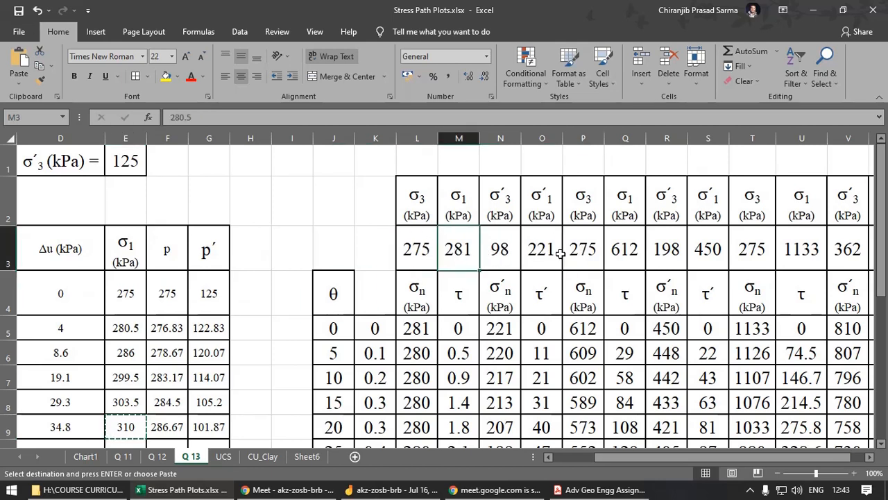
pyautogui.click(585, 240)
pyautogui.click(628, 255)
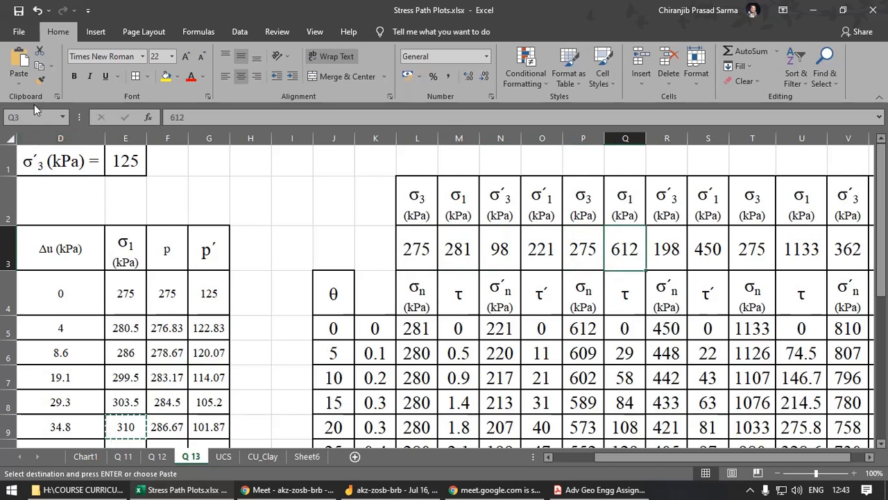
pyautogui.click(19, 85)
pyautogui.click(16, 168)
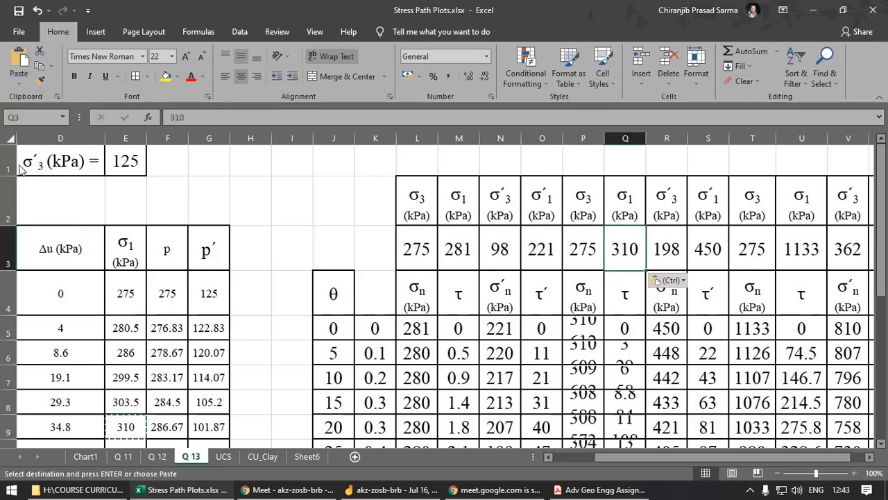
pyautogui.click(598, 323)
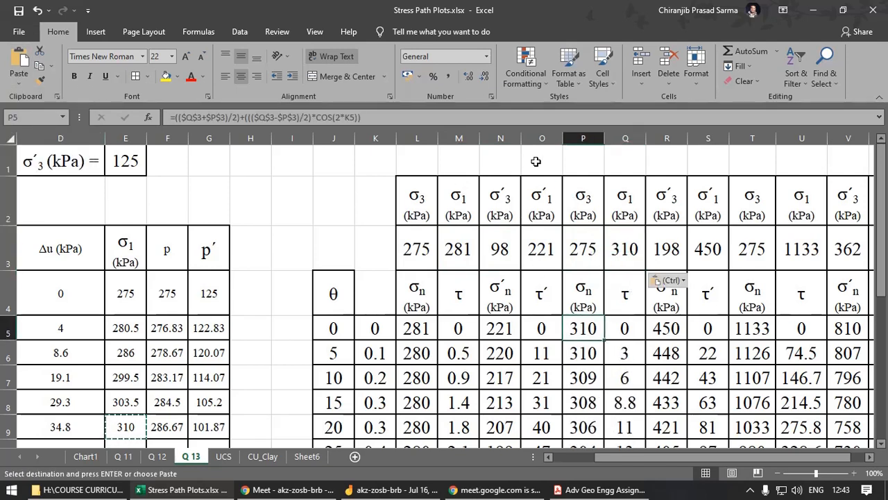
# Step: Merge and center L1:O1 above the first circle's columns and enter the axial strain 0.05 as its heading
pyautogui.moveTo(536, 161); pyautogui.dragTo(430, 164)
pyautogui.rightClick(429, 163)
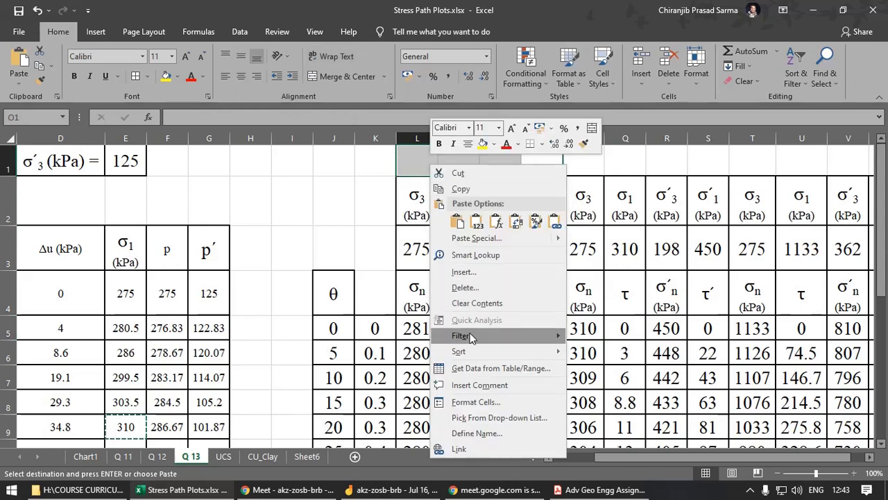
pyautogui.click(478, 403)
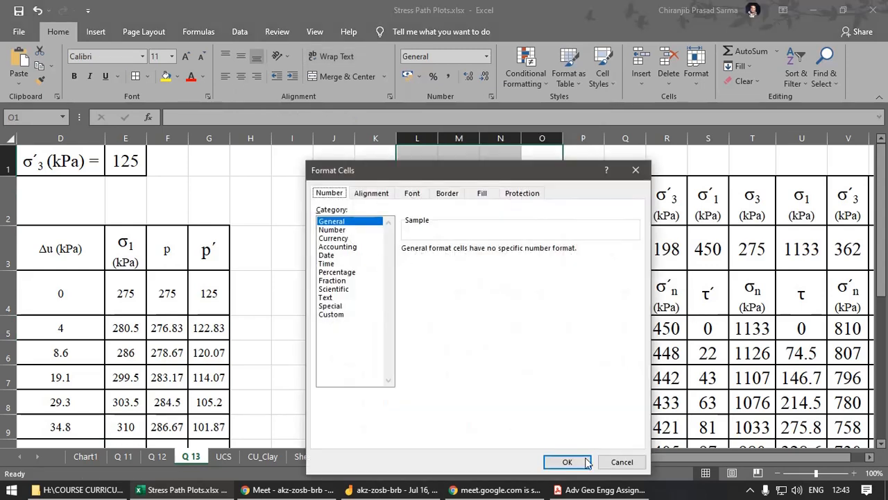
pyautogui.click(587, 464)
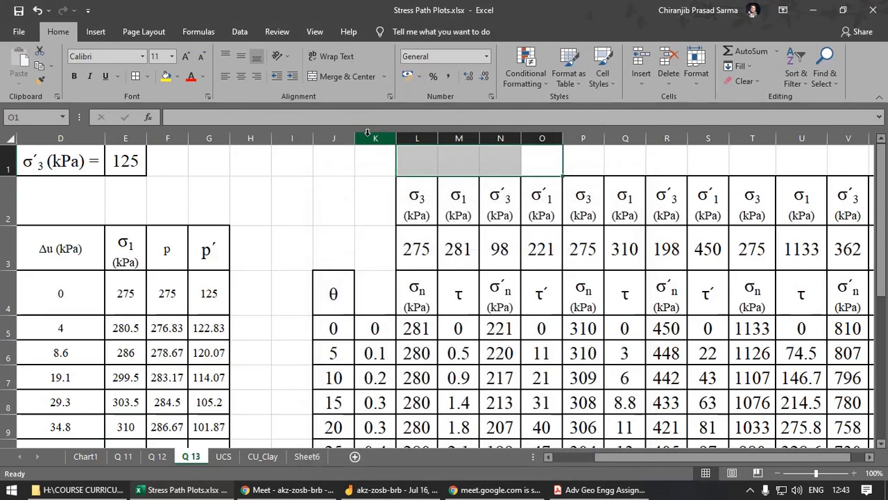
pyautogui.click(340, 76)
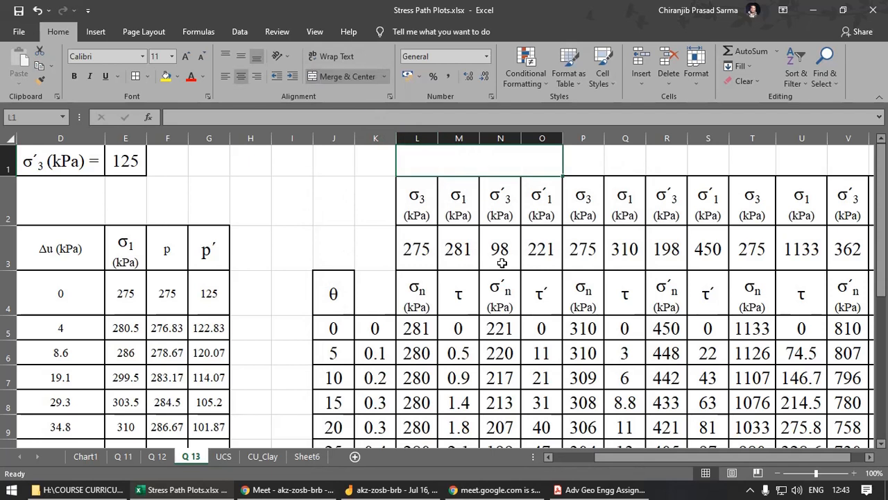
pyautogui.write('0.05')
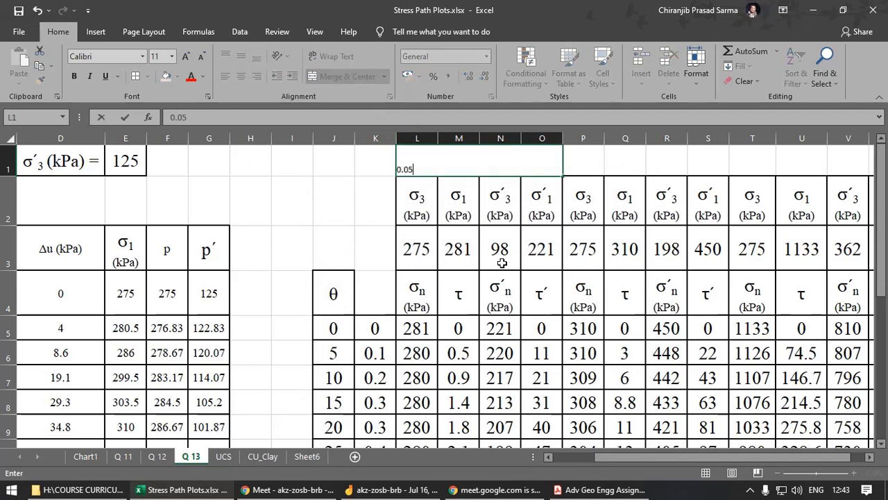
# Step: Copy the θ cell's formatting from J4 onto the 0.05 heading, and merge and center L1:O1 again
pyautogui.click(323, 288)
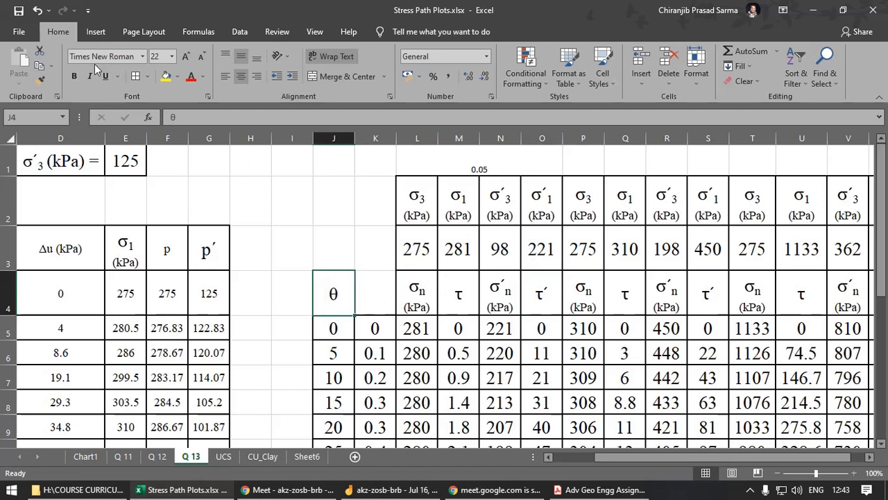
pyautogui.click(42, 82)
pyautogui.click(497, 169)
pyautogui.click(504, 253)
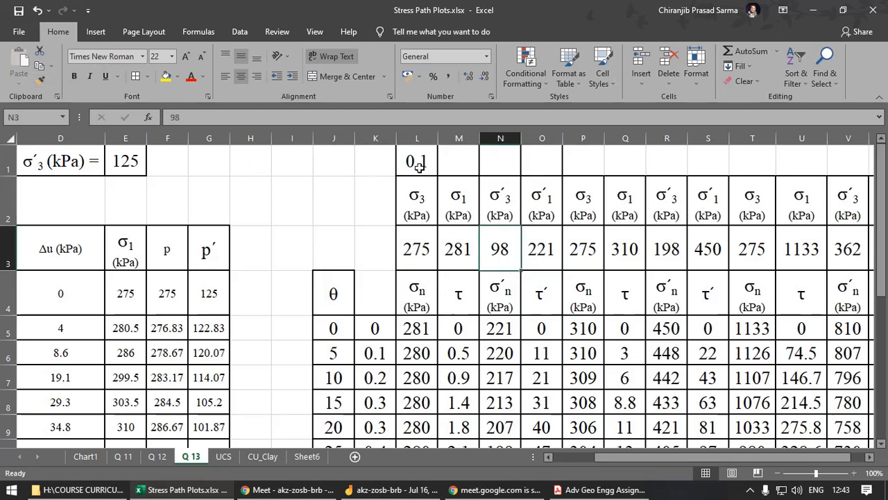
pyautogui.moveTo(418, 166); pyautogui.dragTo(535, 162)
pyautogui.click(355, 79)
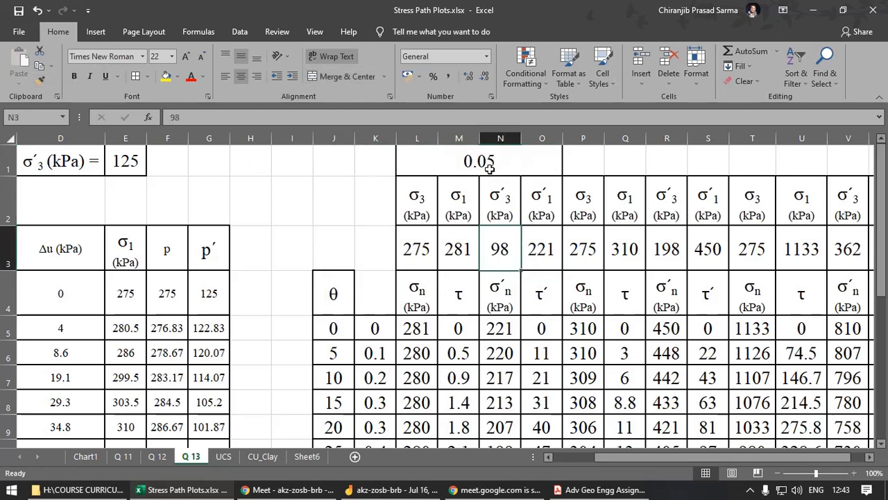
# Step: Copy the 0.05 heading to P1:S1 above the second circle's columns and change it to 0.56
pyautogui.hotkey('ctrl', 'c')
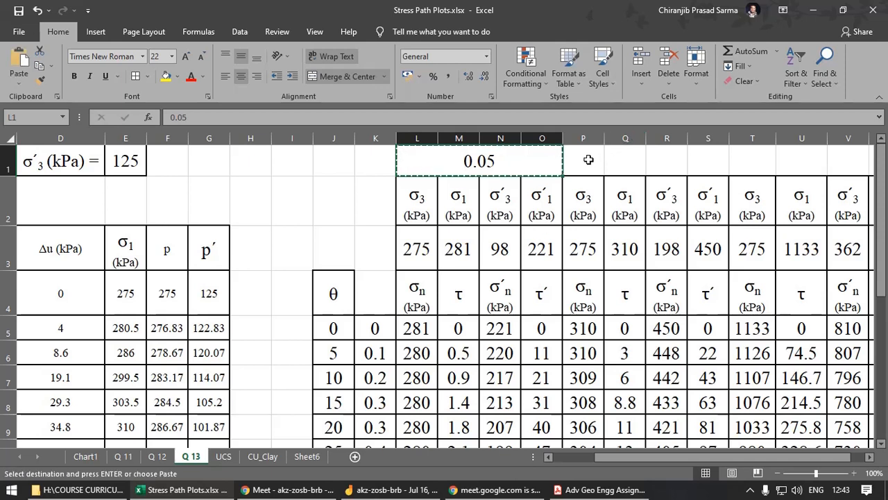
pyautogui.click(586, 161)
pyautogui.hotkey('ctrl', 'v')
pyautogui.doubleClick(656, 168)
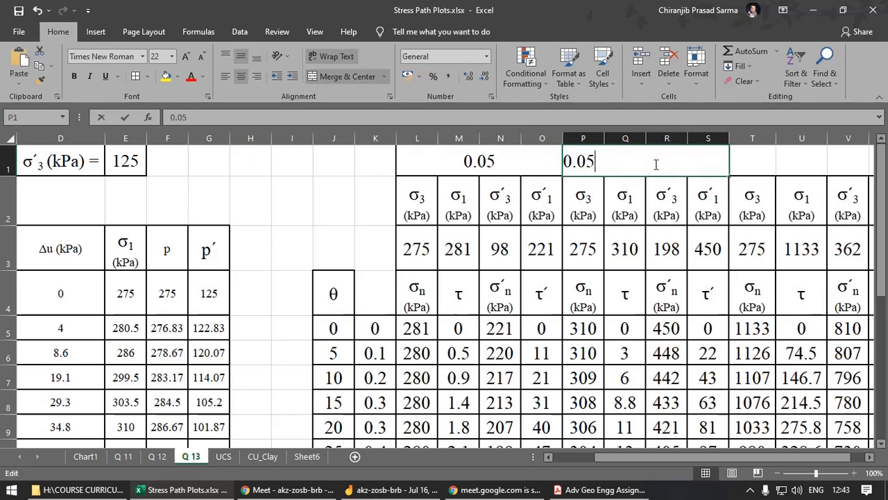
pyautogui.moveTo(578, 161); pyautogui.dragTo(604, 161)
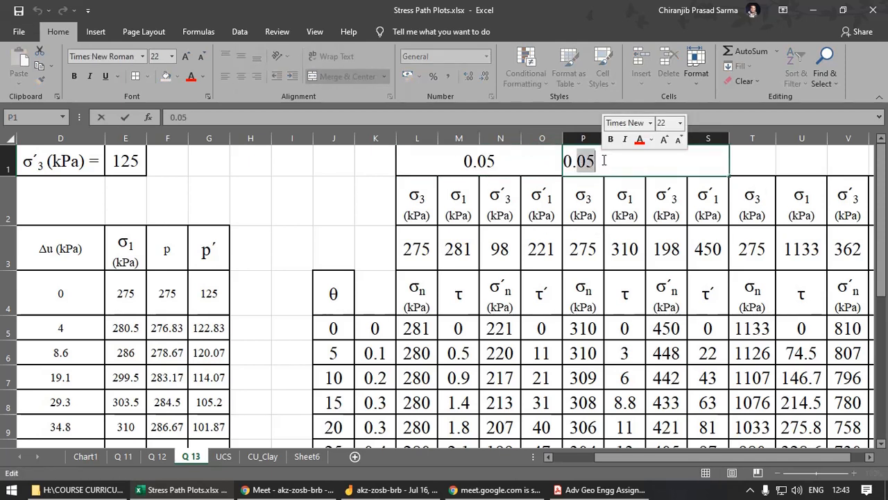
pyautogui.write('56')
pyautogui.click(624, 248)
# Step: Copy the 0.56 heading from P1:S1 to T1:W1 above the third circle's columns
pyautogui.moveTo(676, 459); pyautogui.dragTo(737, 457)
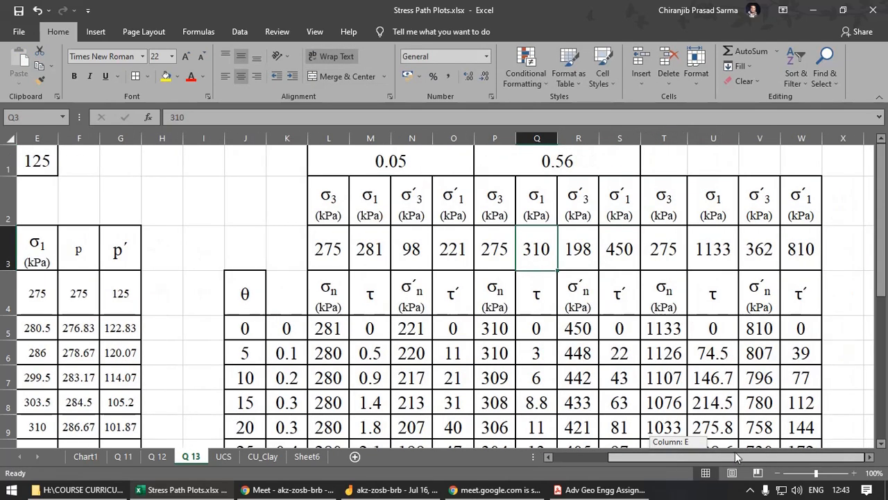
pyautogui.click(522, 160)
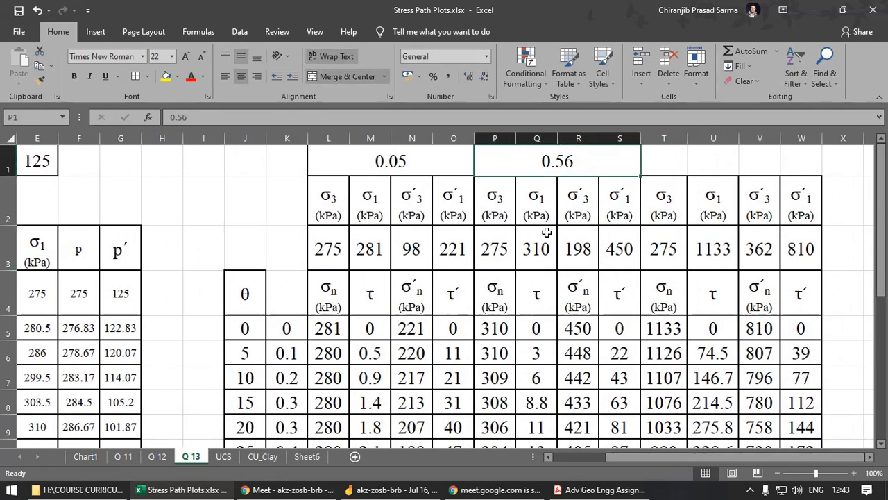
pyautogui.hotkey('ctrl', 'c')
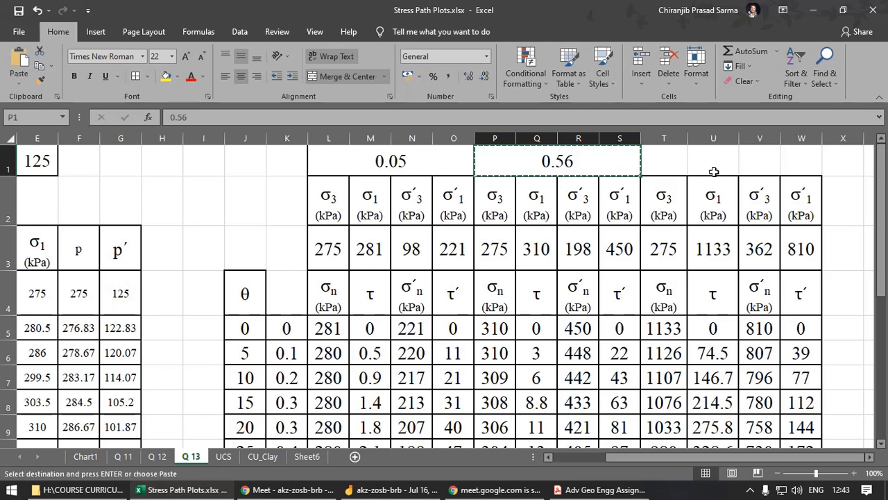
pyautogui.click(661, 163)
pyautogui.hotkey('ctrl', 'v')
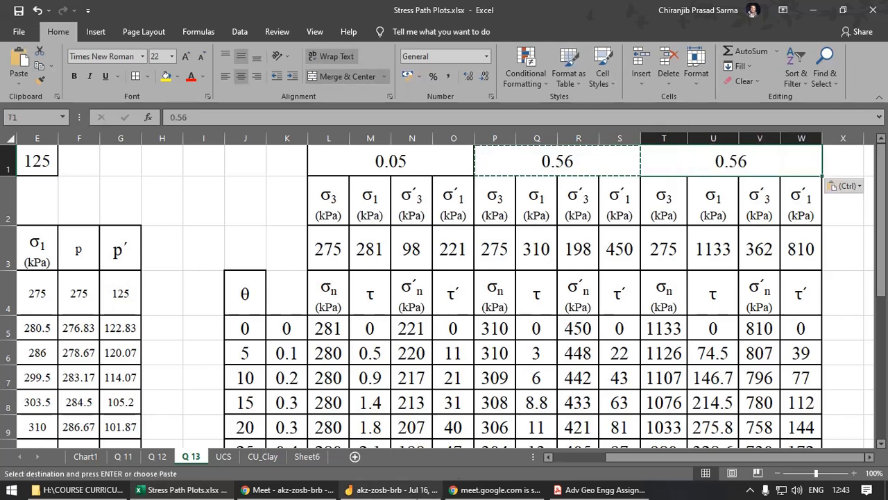
# Step: Look up the required axial strains in the assignment PDF and change the third circle's heading in T1 to 2.43
pyautogui.click(632, 491)
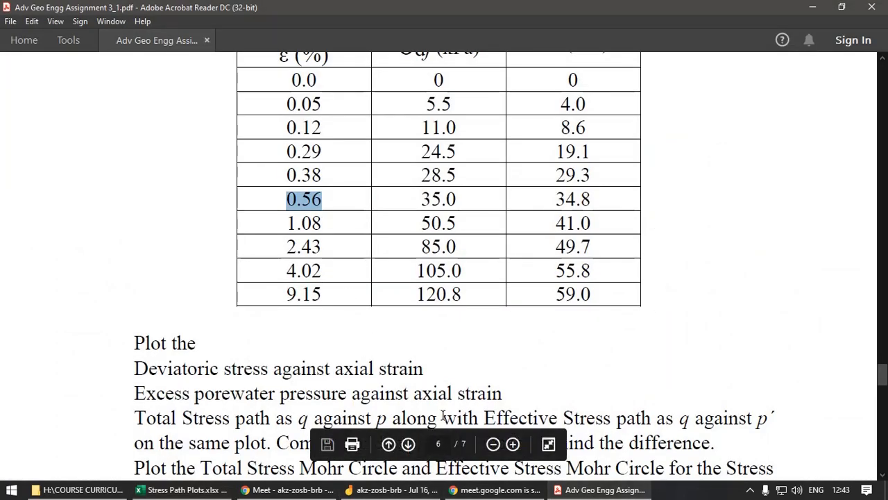
pyautogui.scroll(-4, 442, 416)
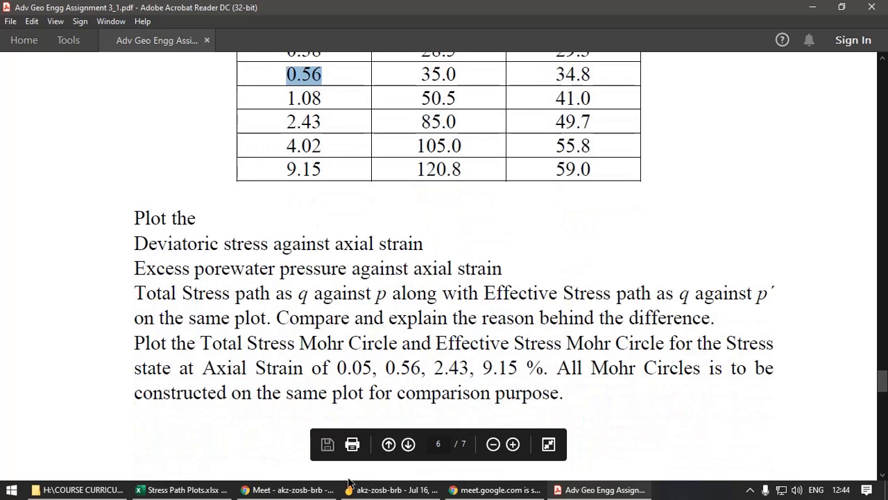
pyautogui.click(181, 490)
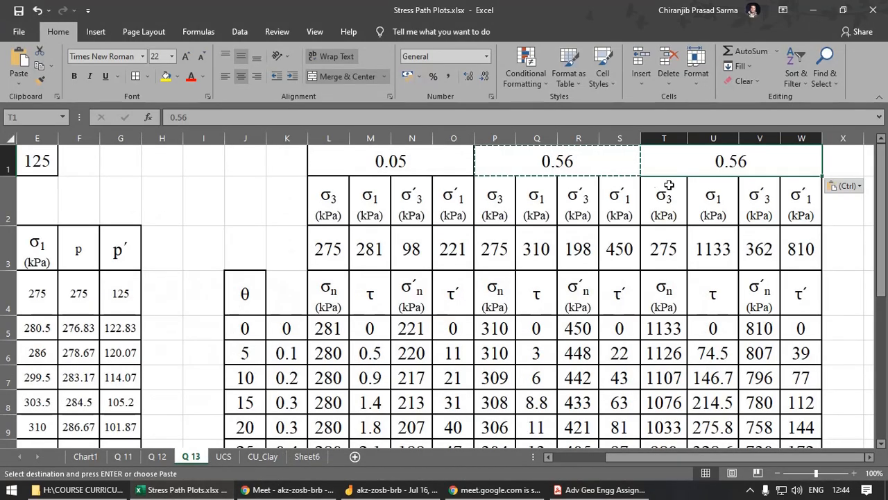
pyautogui.doubleClick(735, 160)
pyautogui.doubleClick(673, 159)
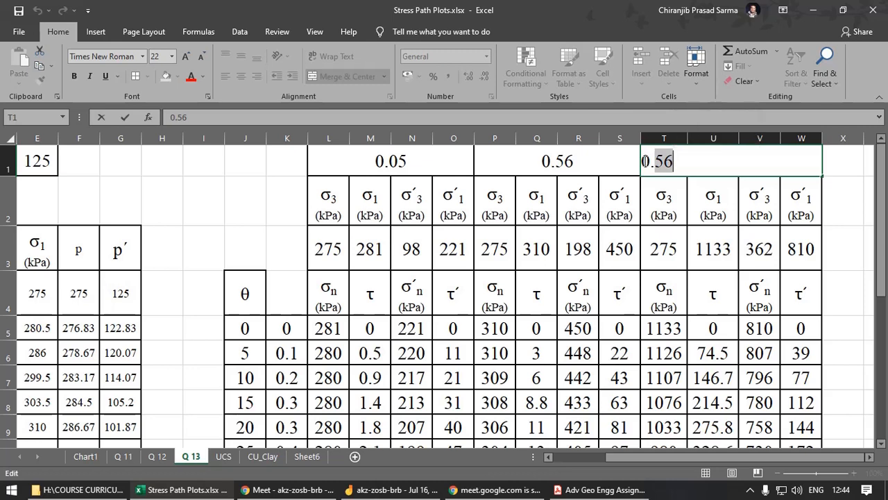
pyautogui.moveTo(644, 161); pyautogui.dragTo(694, 161)
pyautogui.write('2')
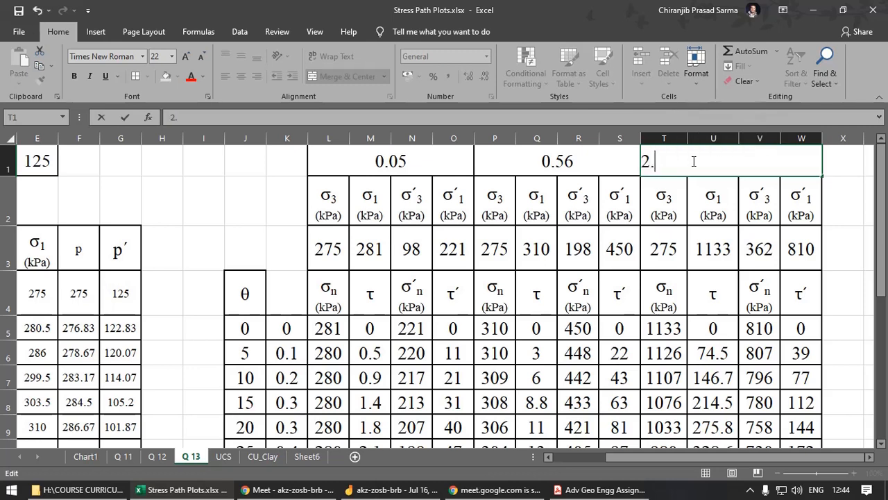
pyautogui.write('.43')
pyautogui.click(686, 233)
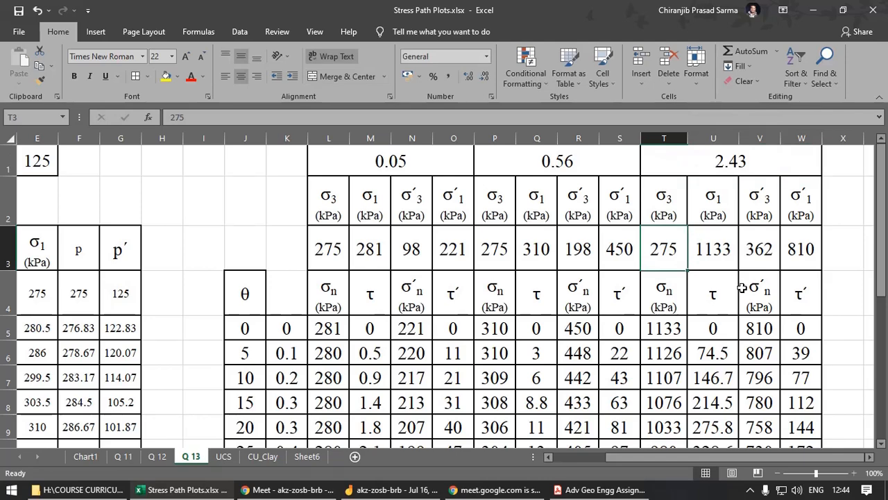
# Step: Copy the third circle's block T1:W5 to X1:AA5 to start a fourth circle's columns
pyautogui.click(868, 457)
pyautogui.click(869, 458)
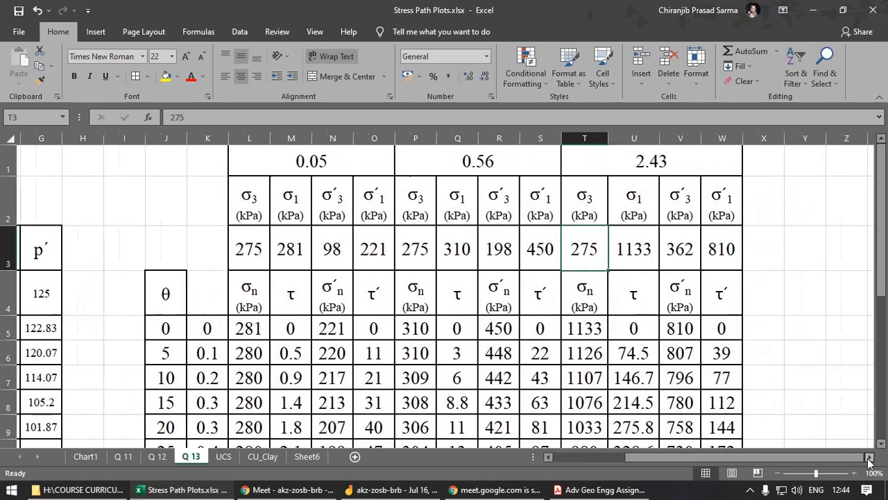
pyautogui.click(869, 458)
pyautogui.click(869, 457)
pyautogui.click(868, 457)
pyautogui.click(869, 457)
pyautogui.moveTo(411, 166); pyautogui.dragTo(537, 326)
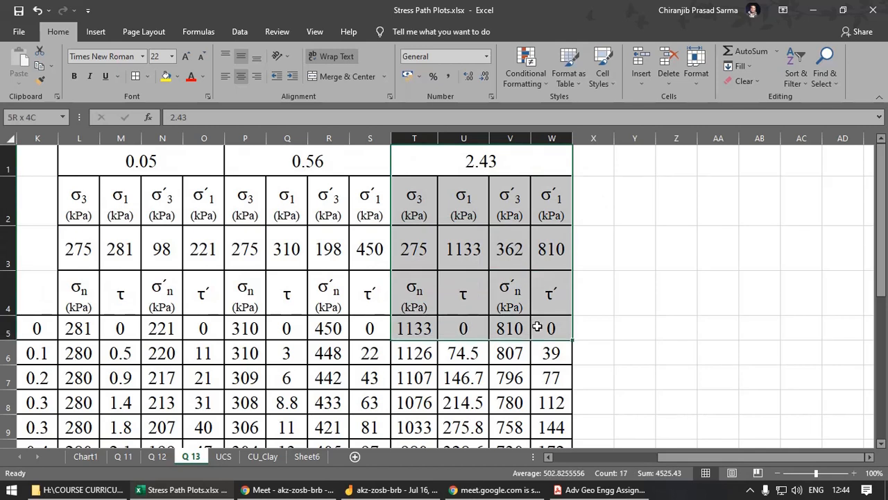
pyautogui.moveTo(537, 327); pyautogui.dragTo(537, 327)
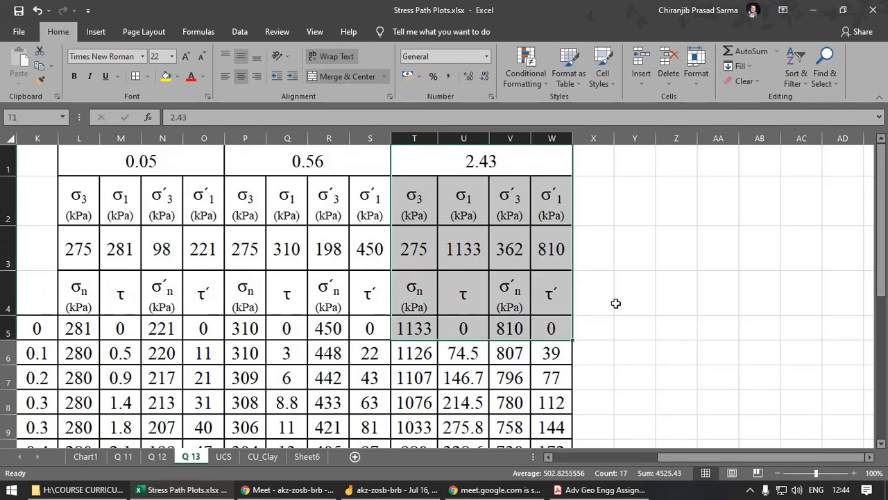
pyautogui.hotkey('ctrl', 'c')
pyautogui.press('Right')
pyautogui.hotkey('ctrl', 'v')
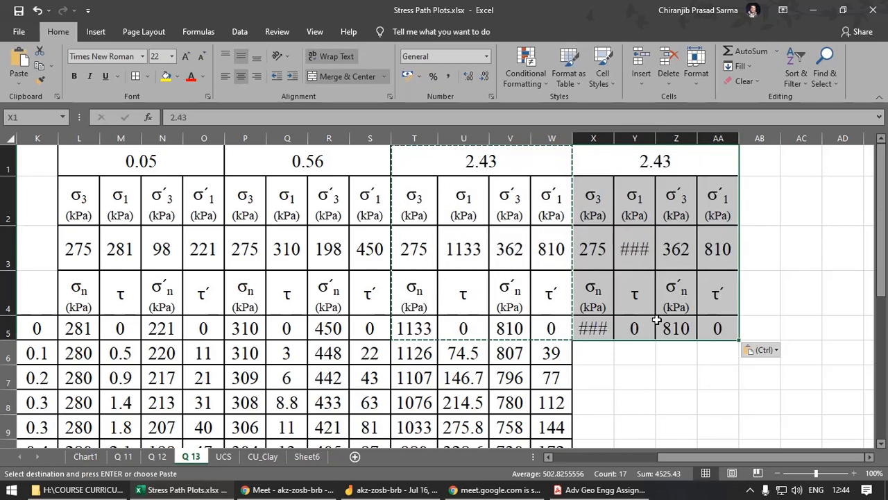
pyautogui.click(604, 333)
# Step: Check the last axial strain in the assignment PDF and change the fourth circle's heading in X1 to 9.15
pyautogui.click(630, 171)
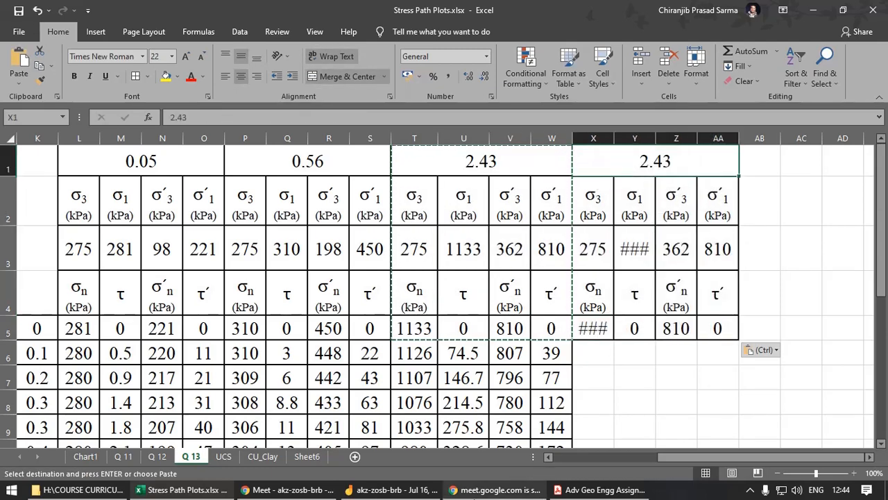
pyautogui.click(598, 490)
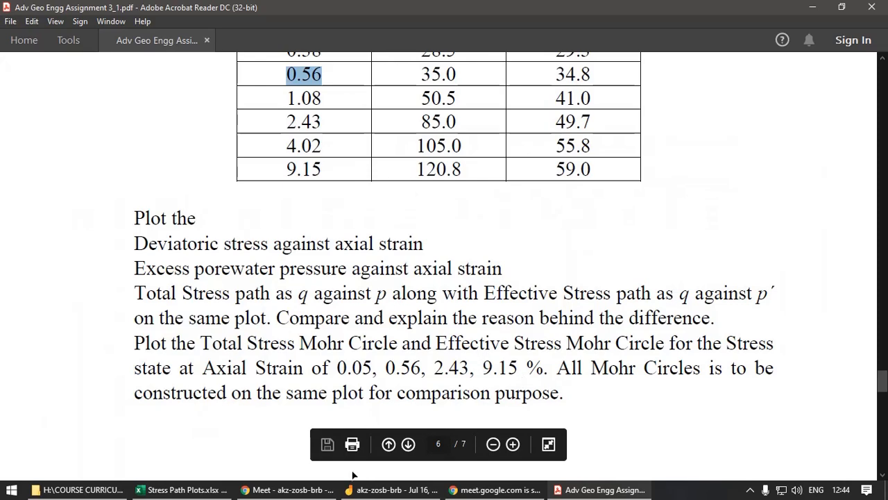
pyautogui.click(184, 489)
pyautogui.doubleClick(635, 166)
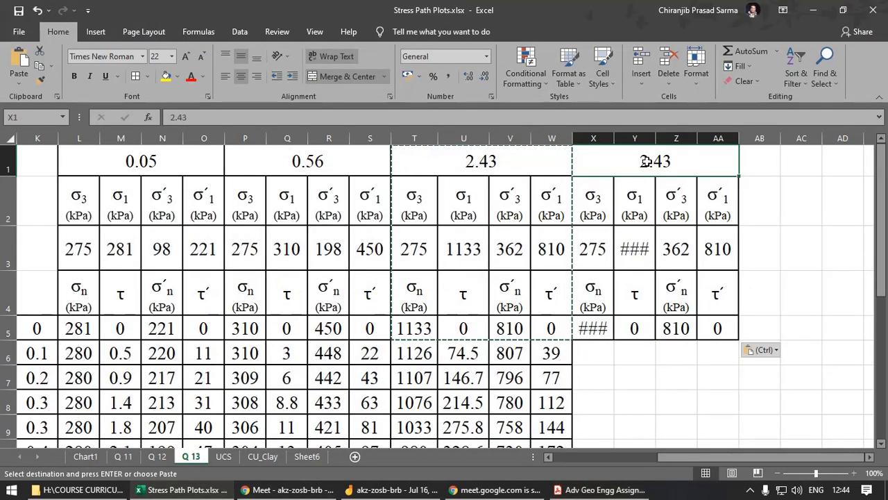
pyautogui.moveTo(614, 163); pyautogui.dragTo(537, 163)
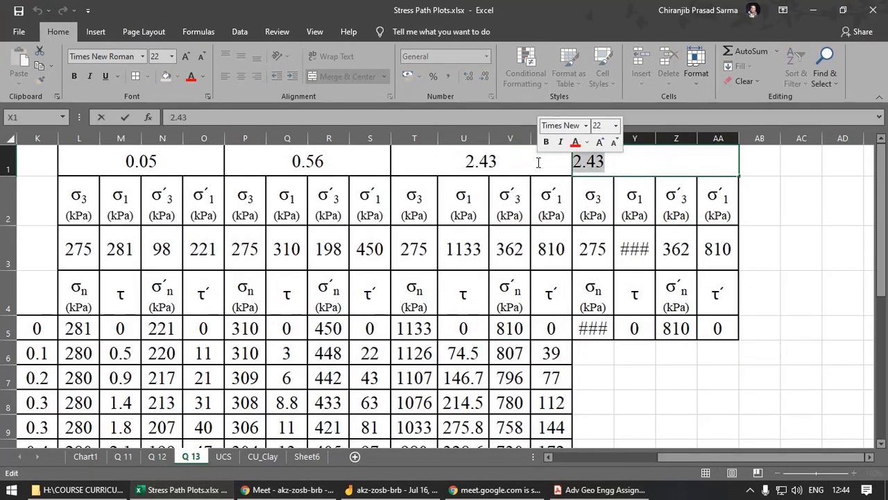
pyautogui.write('9.15')
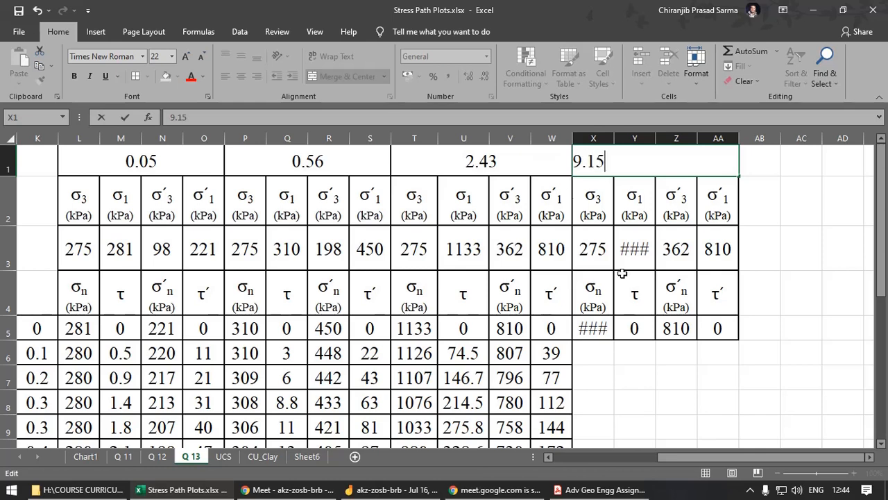
pyautogui.click(669, 398)
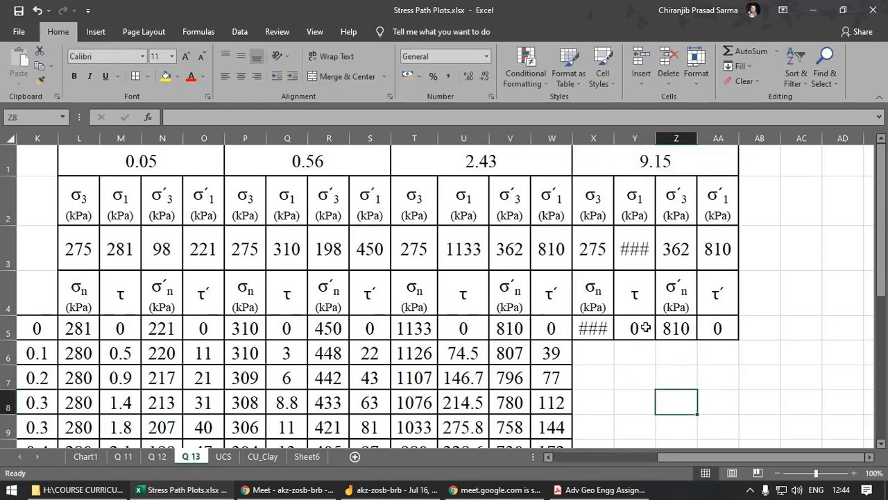
# Step: Widen column Y slightly to fit the fourth circle's σ1 value
pyautogui.click(593, 248)
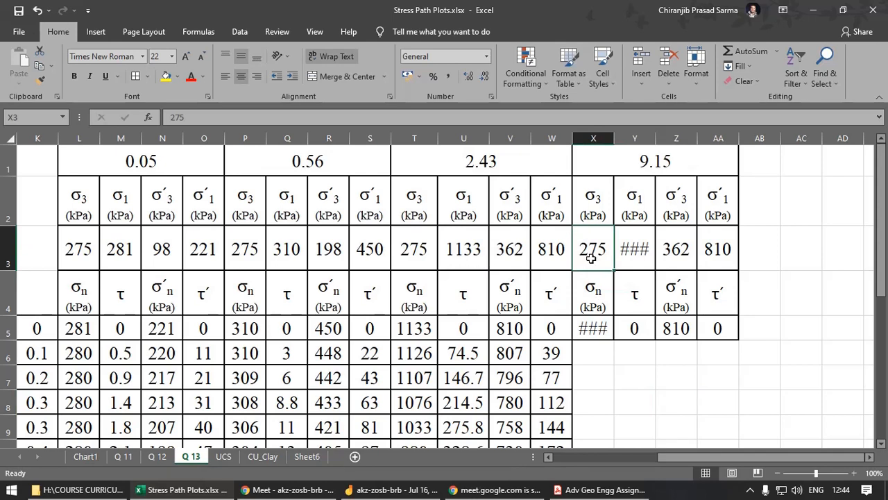
pyautogui.moveTo(713, 456)
pyautogui.mouseDown()
pyautogui.moveTo(674, 459)
pyautogui.moveTo(709, 458)
pyautogui.mouseUp()
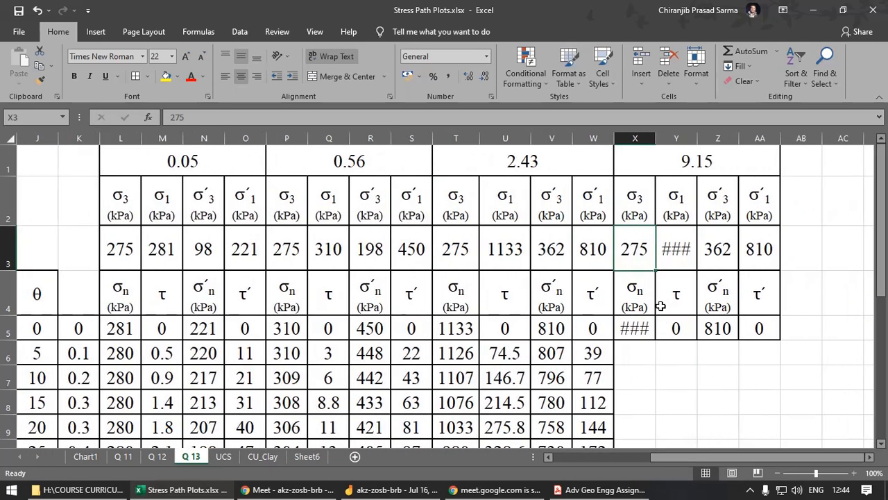
pyautogui.moveTo(697, 138); pyautogui.dragTo(705, 138)
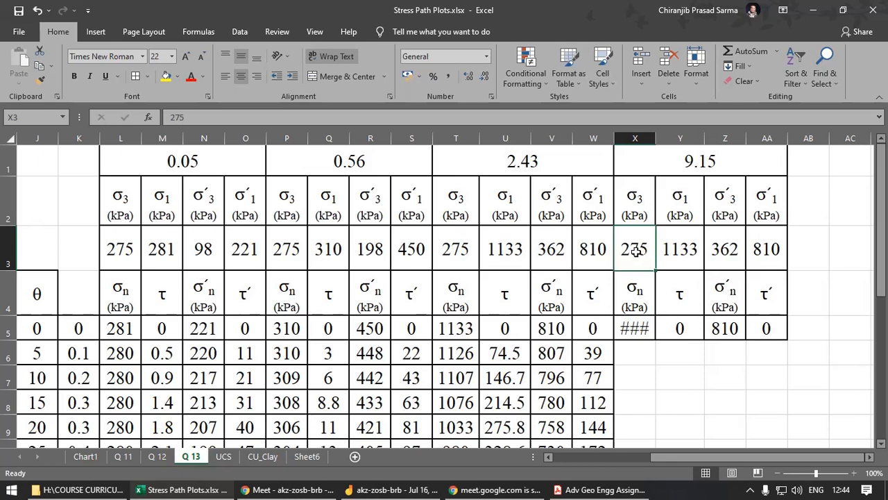
# Step: Check the σ3 cells of all four circles and the source table's σ1 values for axial strains 0.05 and 0.56
pyautogui.click(119, 249)
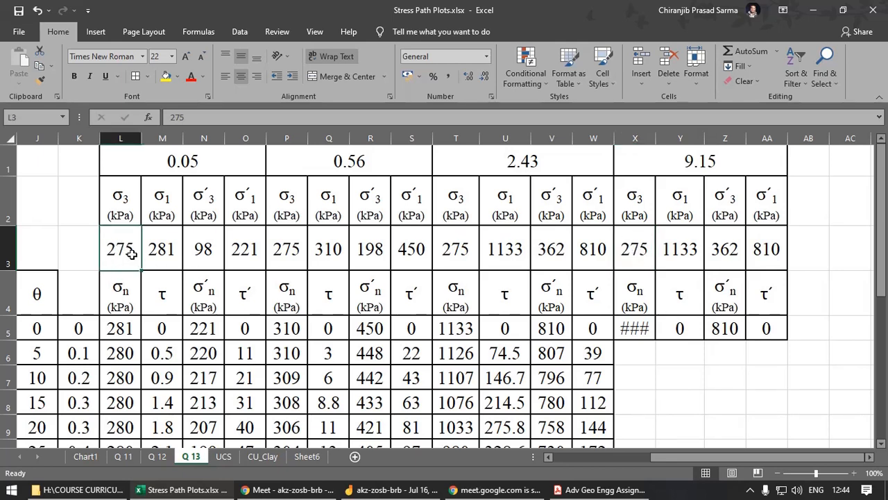
pyautogui.click(287, 258)
pyautogui.click(456, 249)
pyautogui.click(633, 251)
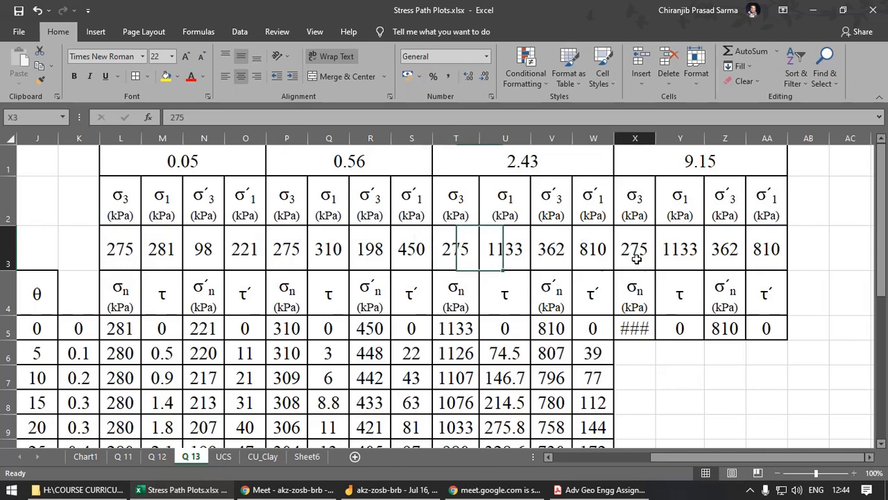
pyautogui.click(166, 254)
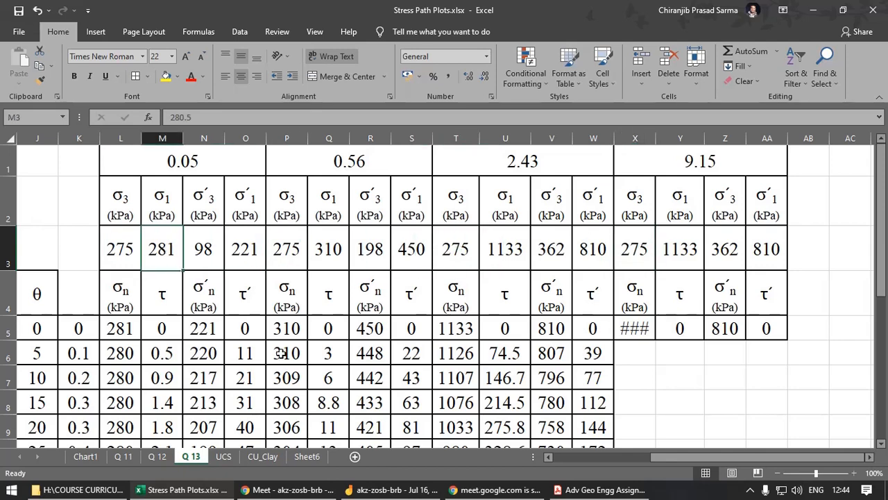
pyautogui.moveTo(713, 456); pyautogui.dragTo(583, 460)
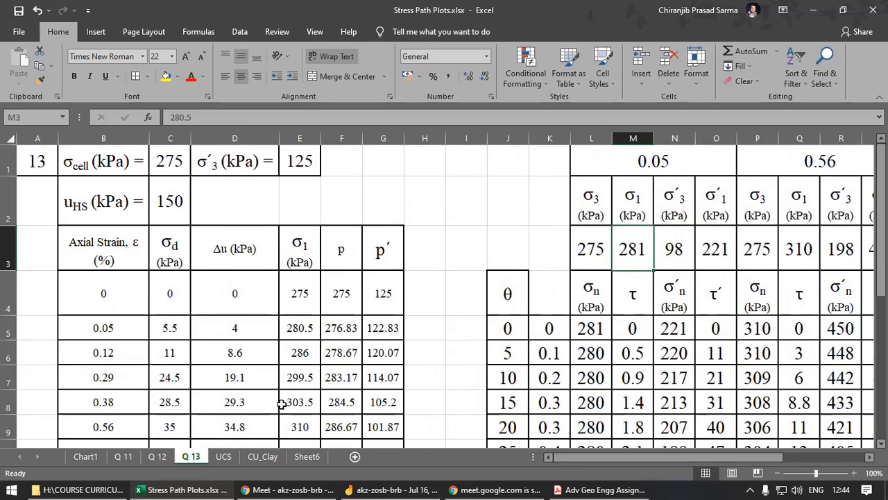
pyautogui.scroll(-1, 284, 399)
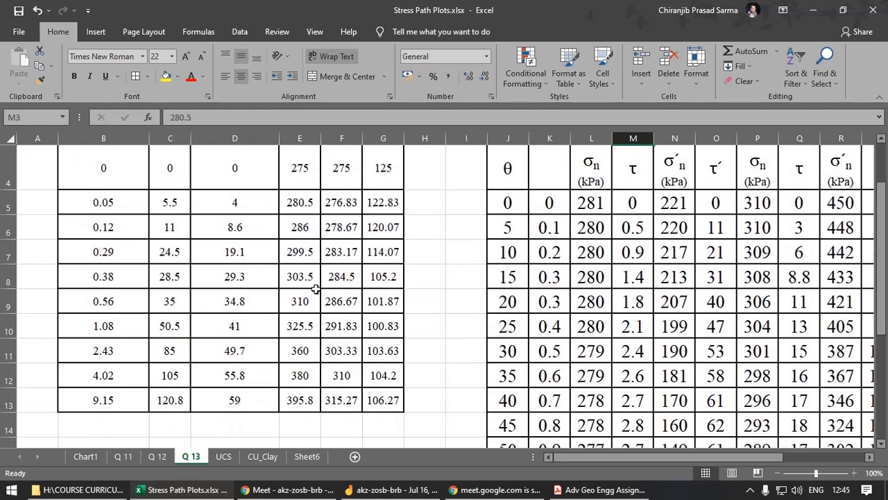
pyautogui.click(122, 203)
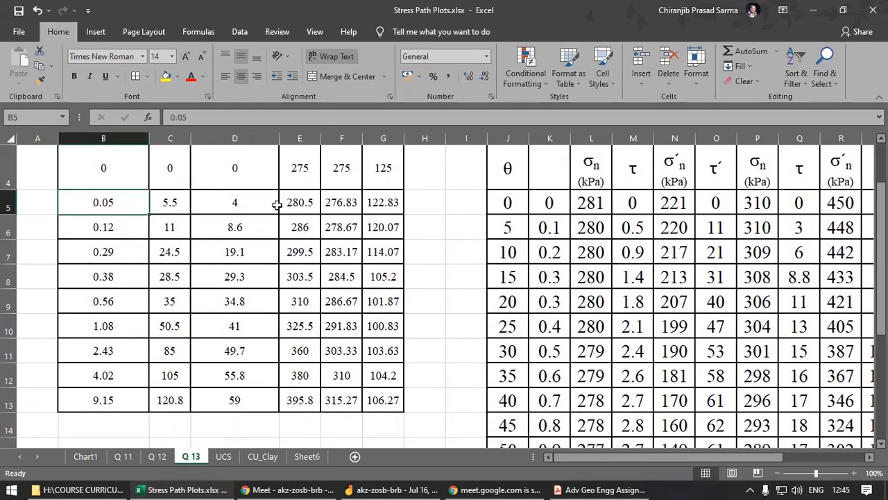
pyautogui.click(316, 204)
pyautogui.click(131, 299)
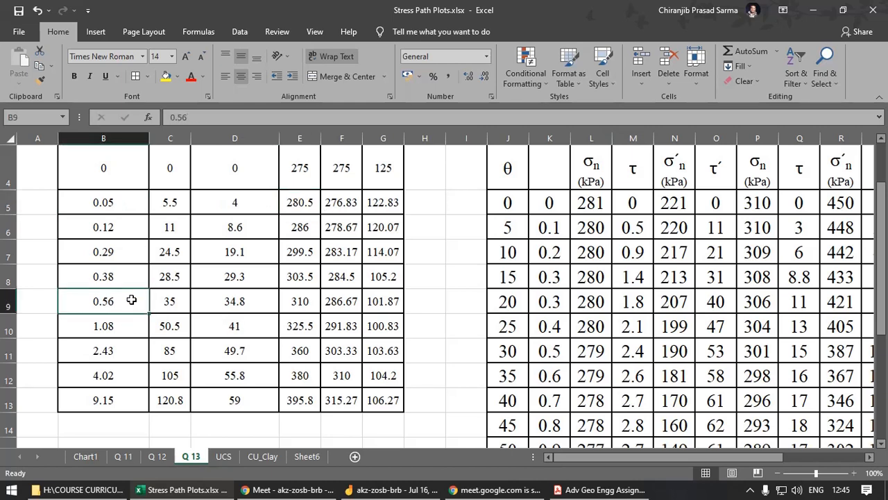
pyautogui.click(291, 305)
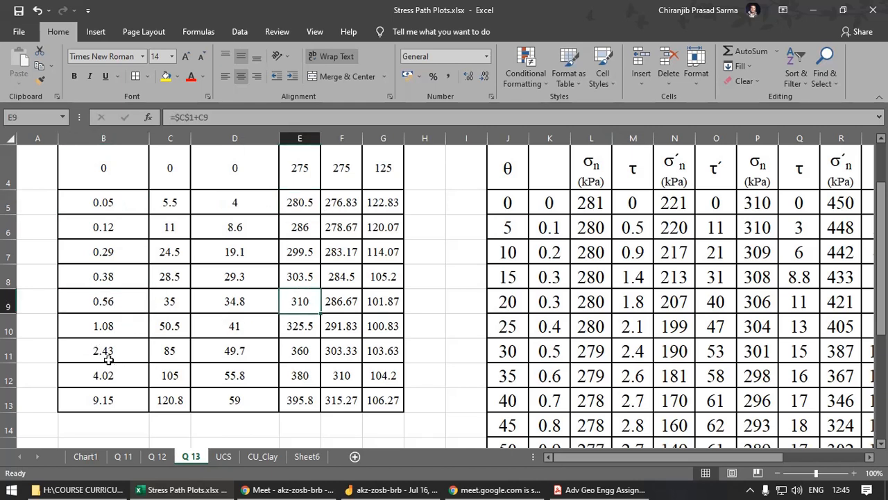
# Step: Copy the σ1 value for axial strain 2.43 from E11 and paste it as a value into the third circle's σ1 cell U3
pyautogui.click(310, 349)
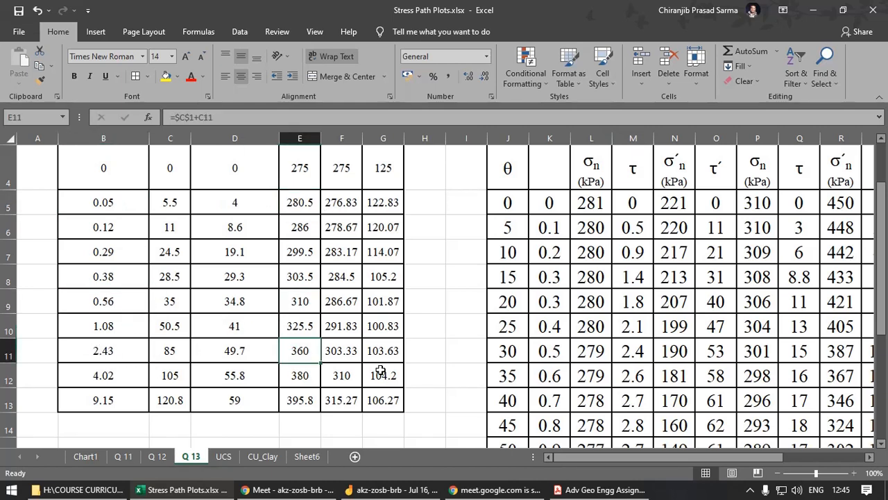
pyautogui.hotkey('ctrl', 'c')
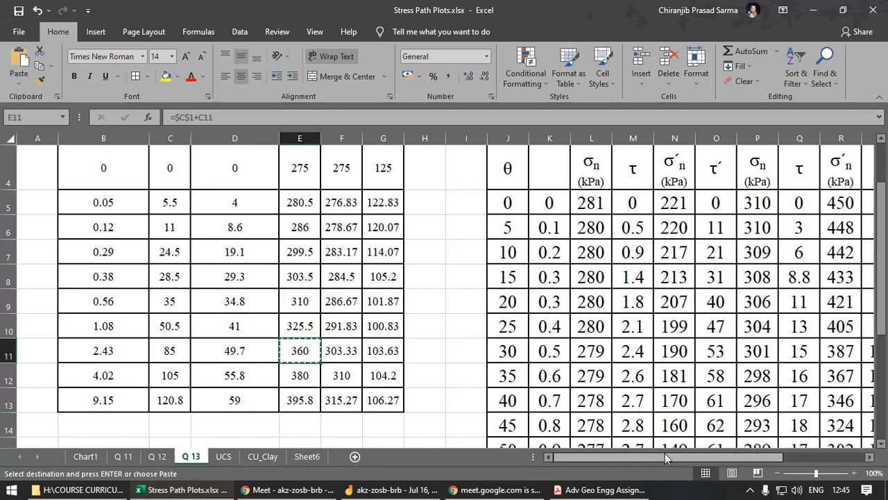
pyautogui.hscroll(5, 579, 331)
pyautogui.scroll(1, 579, 331)
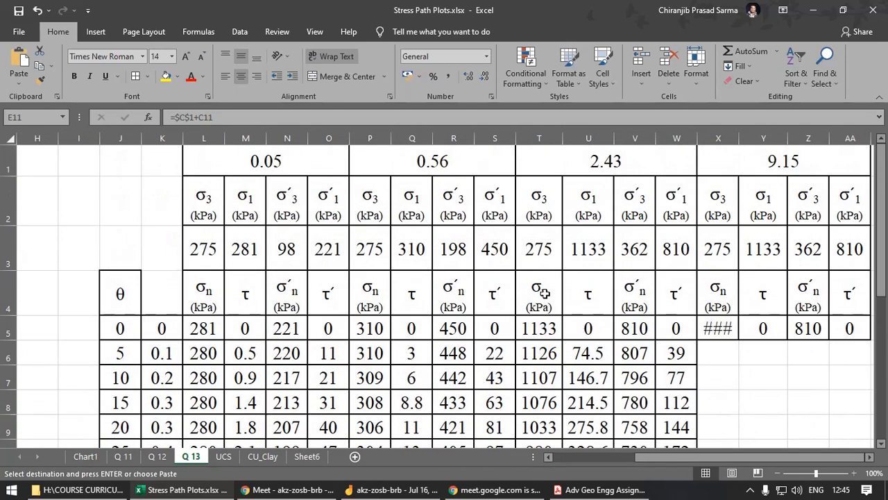
pyautogui.click(594, 254)
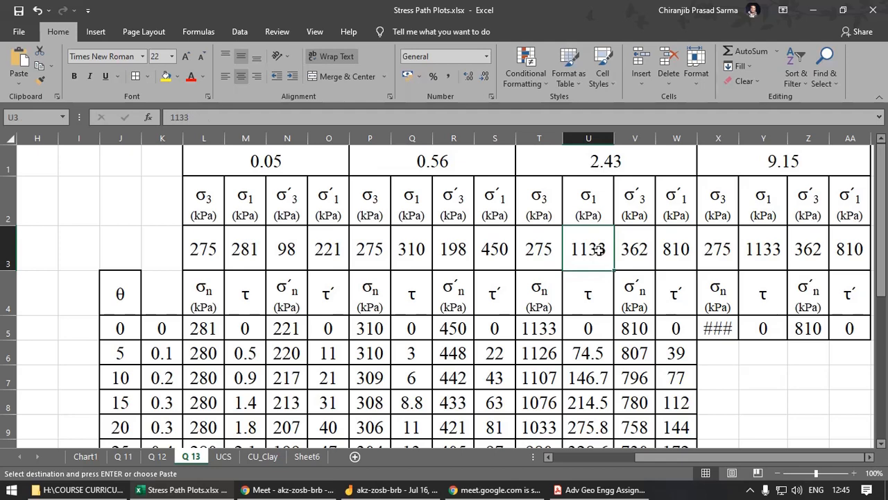
pyautogui.click(19, 83)
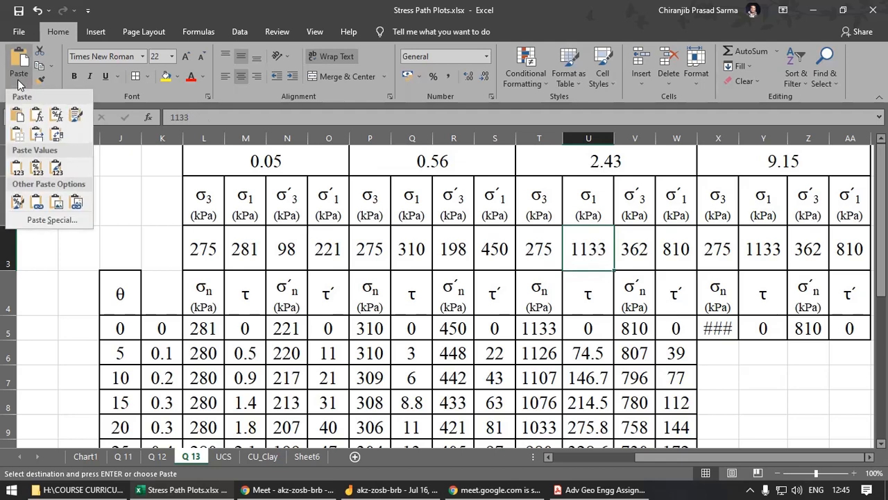
pyautogui.click(20, 169)
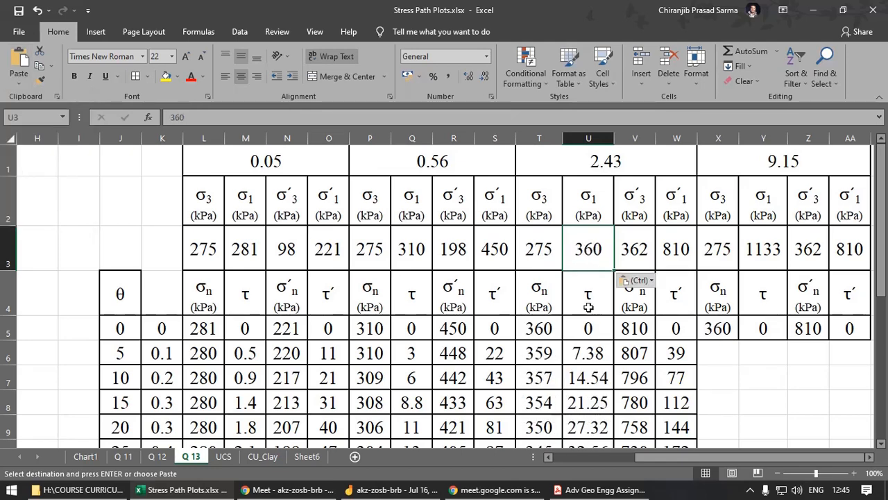
# Step: Copy the σ1 value for axial strain 9.15 from E13 and paste it as a value into the fourth circle's σ1 cell Y3
pyautogui.click(766, 249)
pyautogui.moveTo(697, 456); pyautogui.dragTo(598, 461)
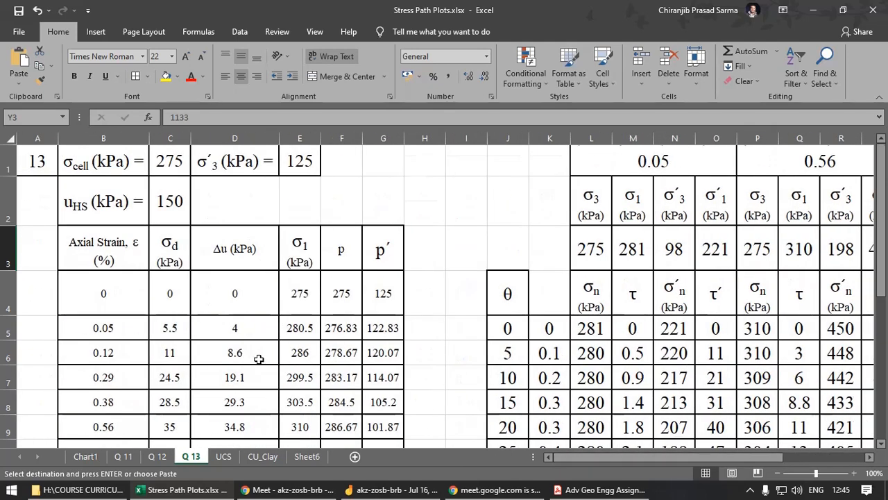
pyautogui.scroll(-2, 236, 333)
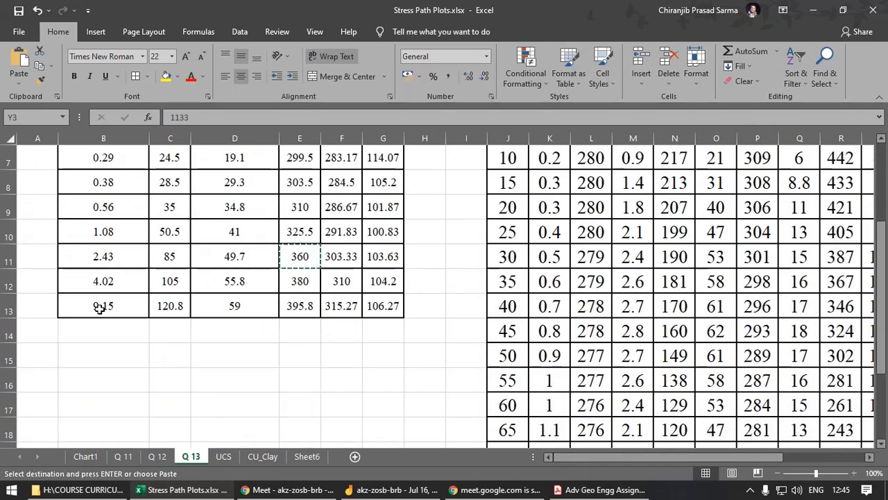
pyautogui.click(299, 308)
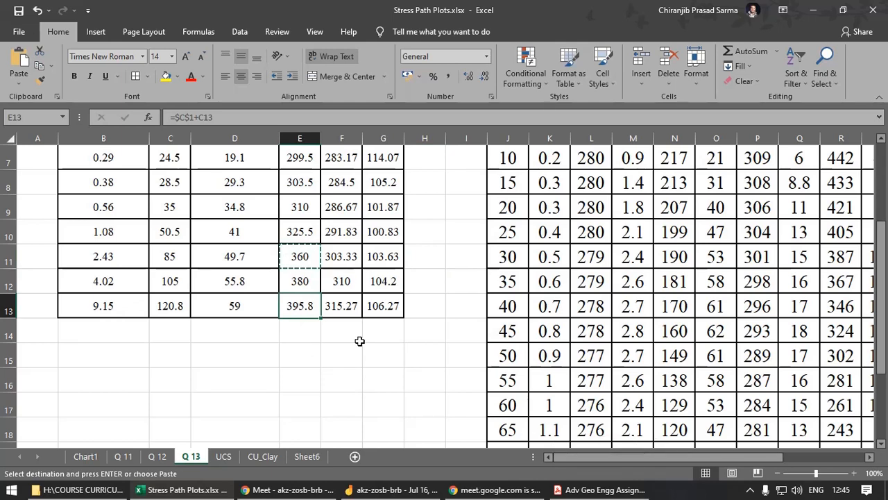
pyautogui.hotkey('ctrl', 'c')
pyautogui.moveTo(654, 455); pyautogui.dragTo(742, 456)
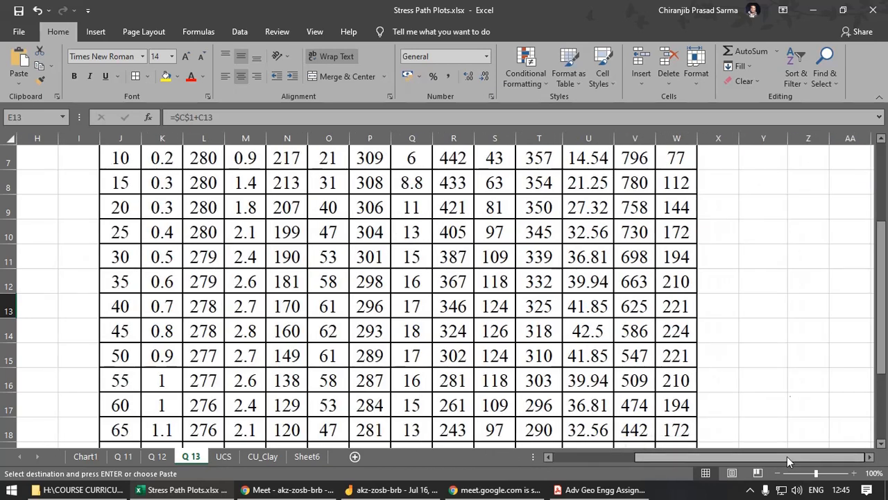
pyautogui.scroll(2, 752, 258)
pyautogui.click(762, 247)
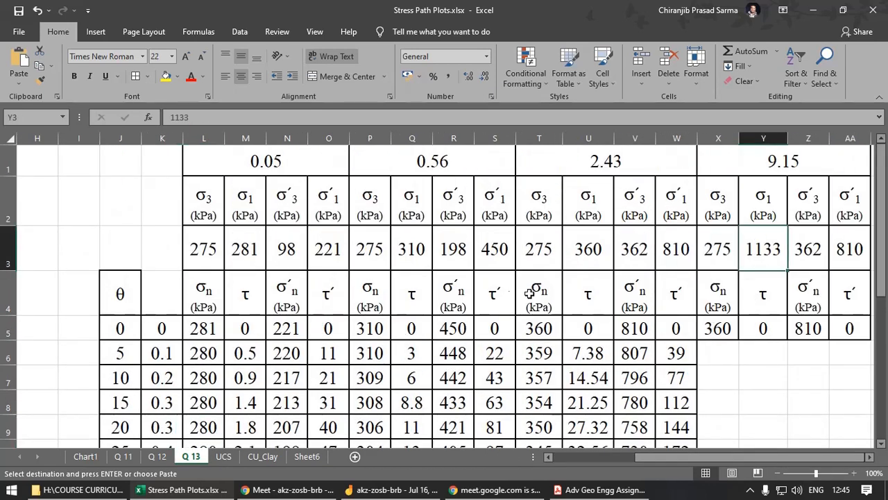
pyautogui.click(19, 82)
pyautogui.click(16, 171)
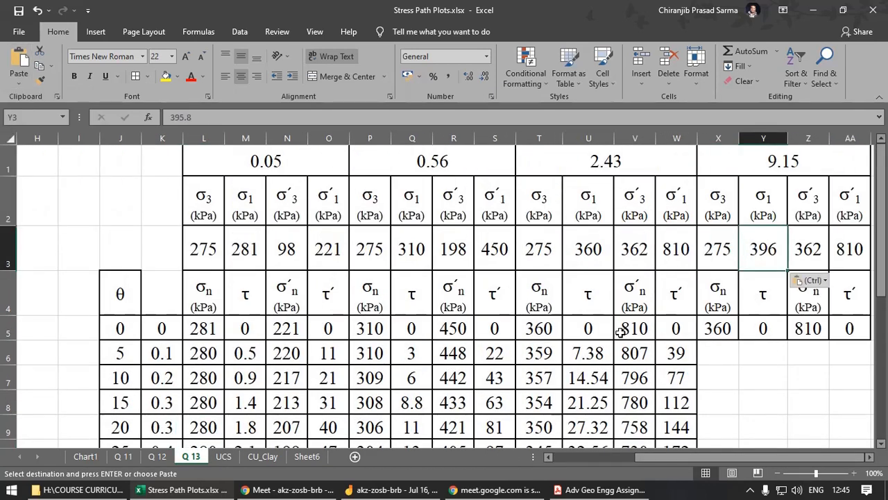
# Step: Review the total stress σ3 and σ1 cells of all four circles in rows 2 and 3
pyautogui.click(621, 333)
pyautogui.moveTo(208, 197); pyautogui.dragTo(257, 254)
pyautogui.moveTo(370, 208); pyautogui.dragTo(406, 252)
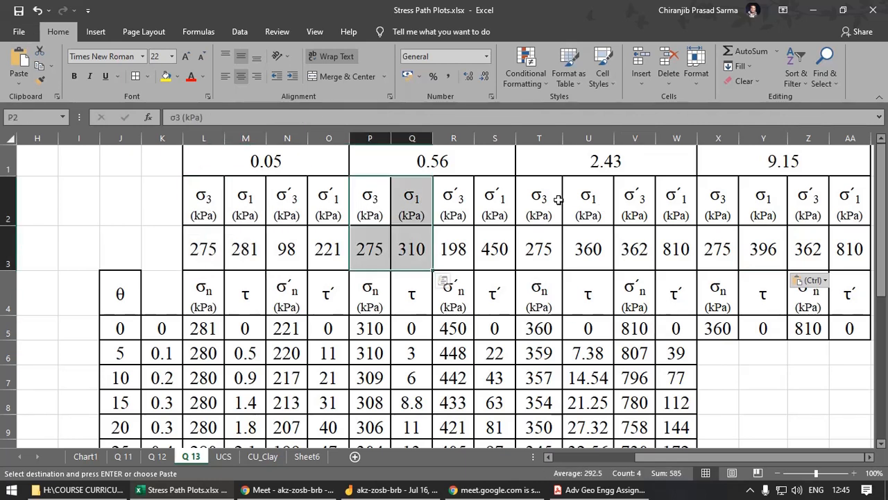
pyautogui.moveTo(540, 189); pyautogui.dragTo(589, 251)
pyautogui.moveTo(713, 206); pyautogui.dragTo(741, 262)
pyautogui.click(748, 333)
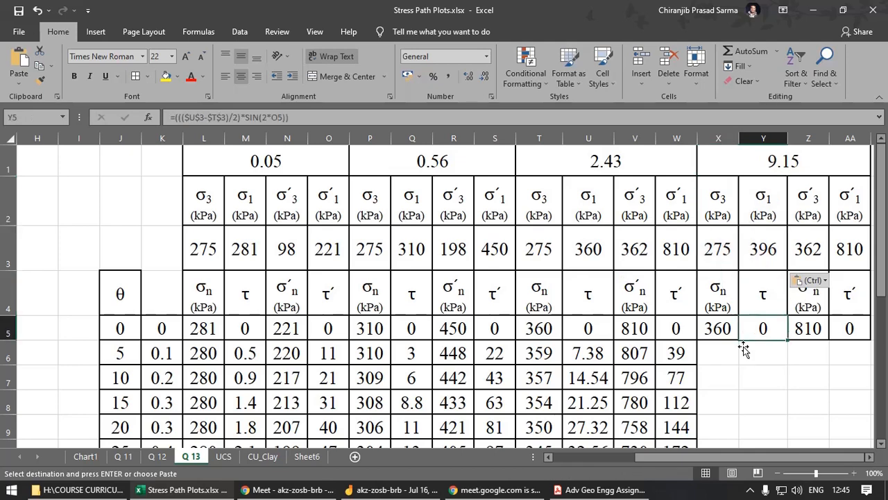
# Step: Copy the effective cell pressure σ´3 of 125 from E1 and paste it as a value into the first circle's σ´3 cell N3
pyautogui.click(287, 253)
pyautogui.moveTo(679, 461); pyautogui.dragTo(587, 456)
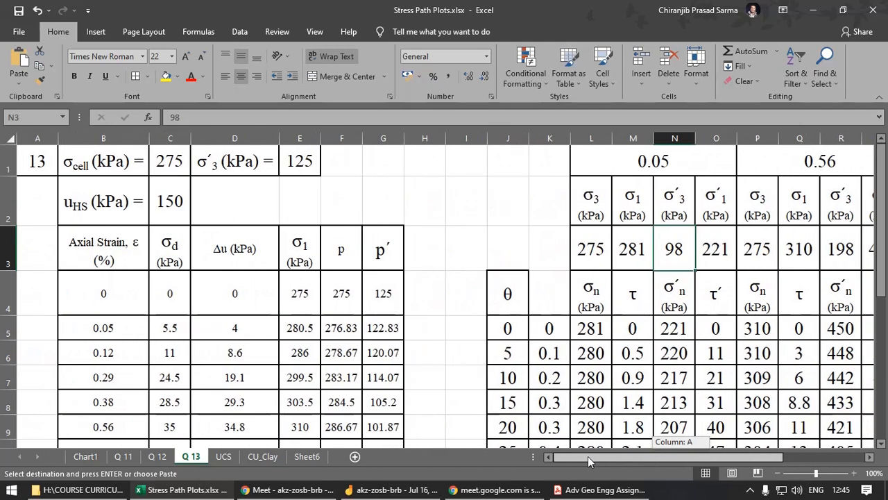
pyautogui.click(672, 217)
pyautogui.click(672, 248)
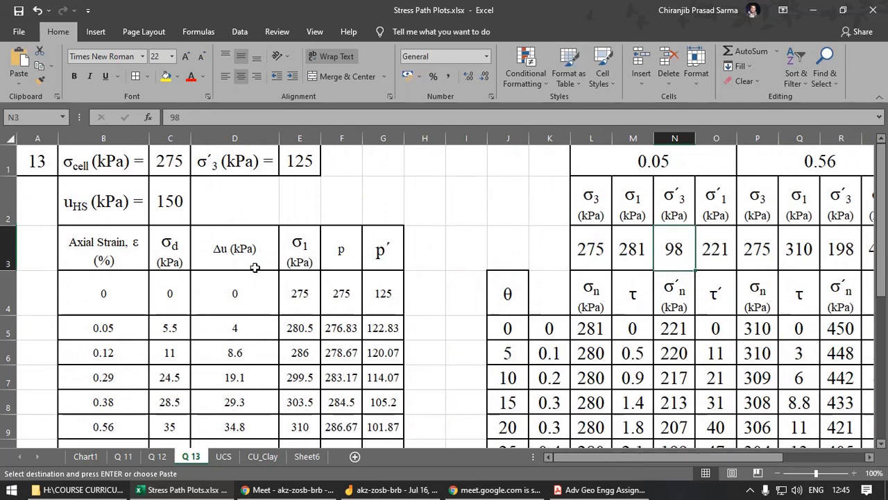
pyautogui.click(310, 171)
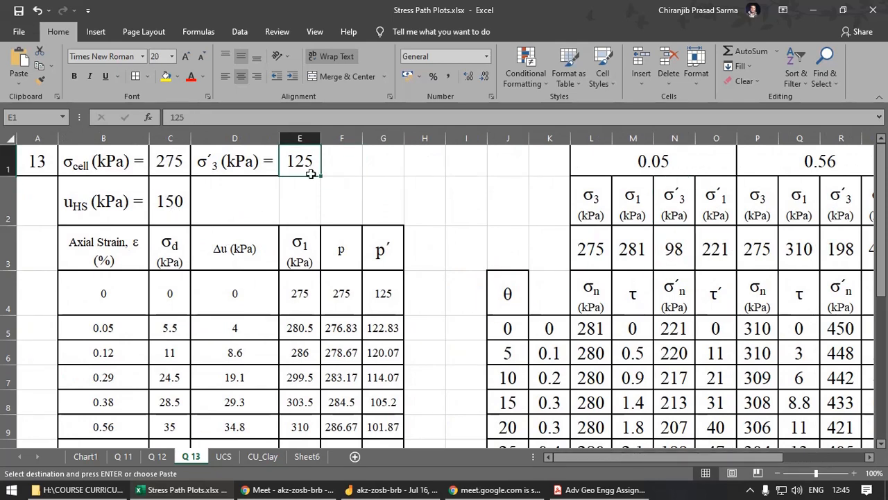
pyautogui.hotkey('ctrl', 'c')
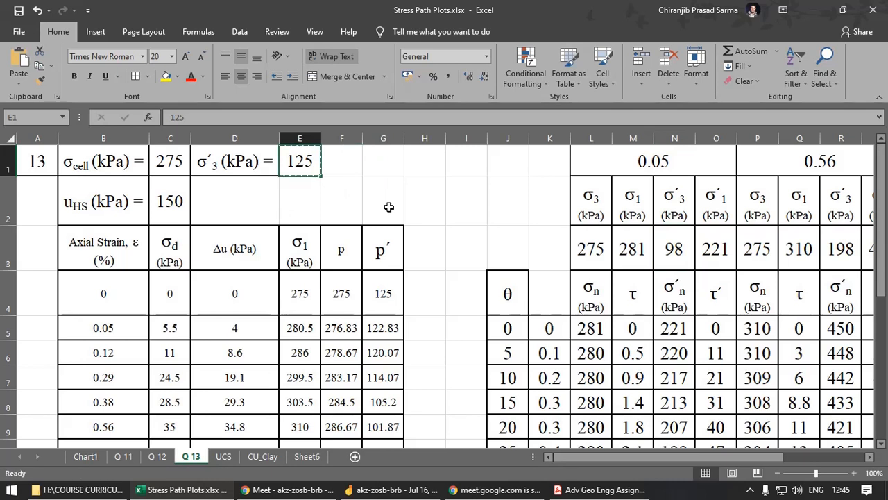
pyautogui.click(691, 242)
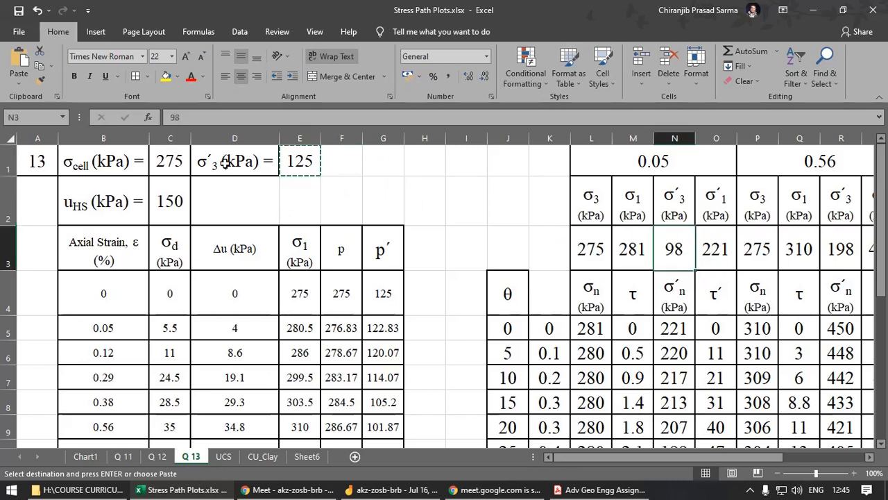
pyautogui.click(19, 85)
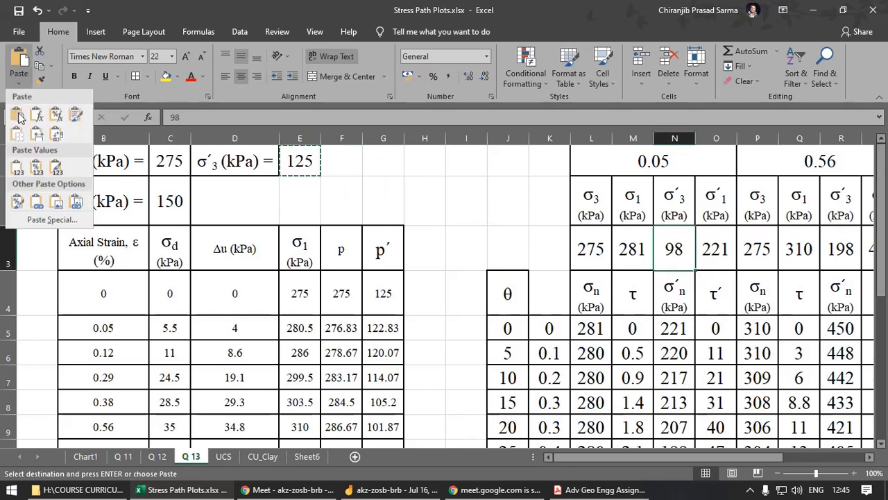
pyautogui.click(17, 169)
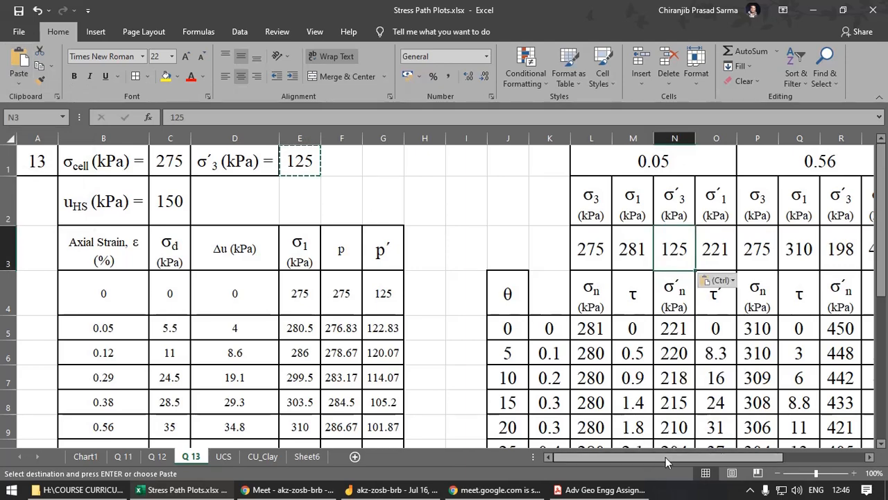
# Step: Paste the copied σ´3 of 125 as a value into the other three circles' σ´3 cells R3, V3 and Z3
pyautogui.moveTo(665, 456); pyautogui.dragTo(701, 458)
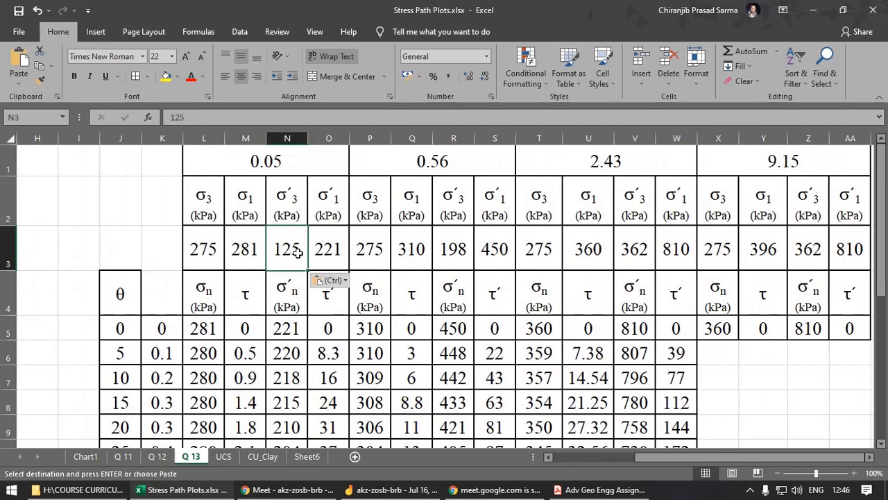
pyautogui.click(455, 244)
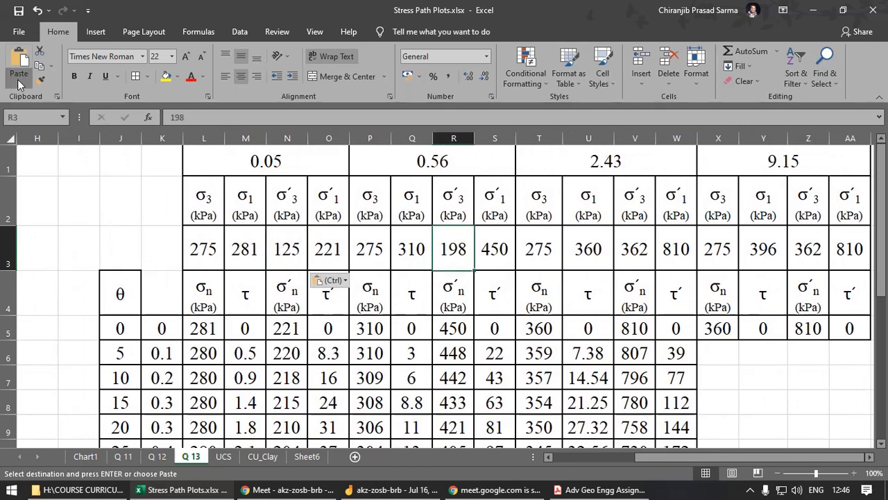
pyautogui.click(18, 82)
pyautogui.click(17, 167)
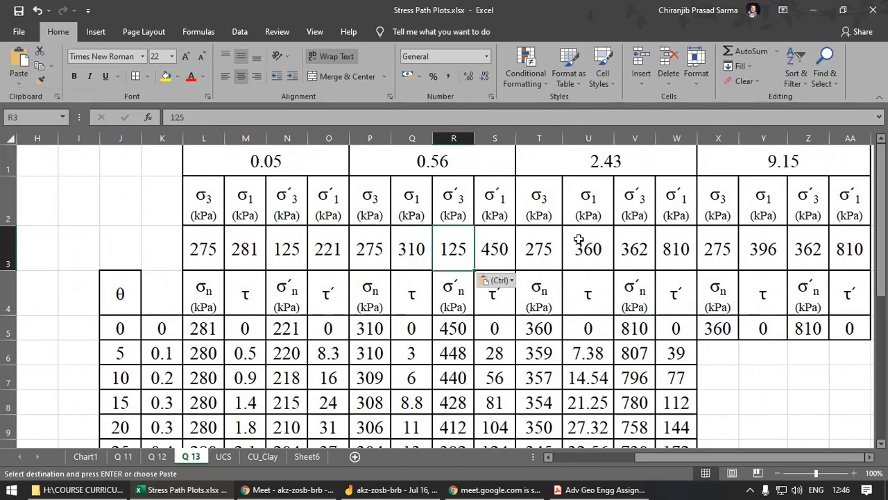
pyautogui.click(634, 255)
pyautogui.click(19, 82)
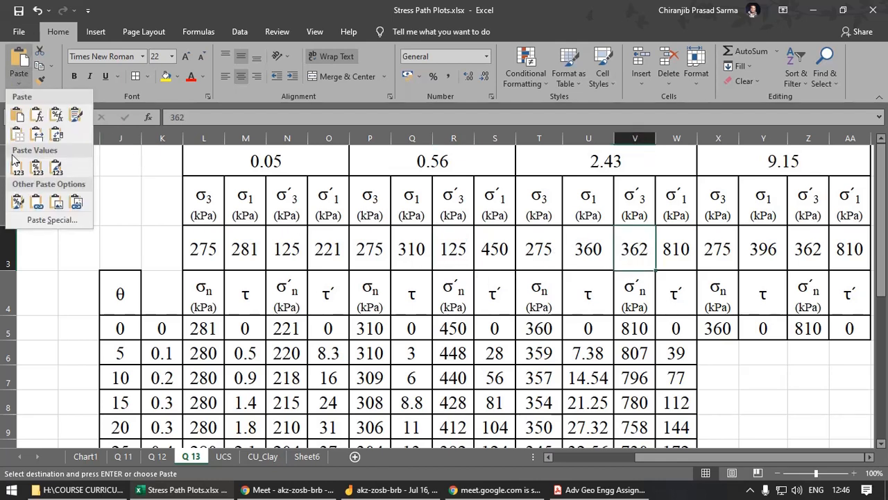
pyautogui.click(17, 168)
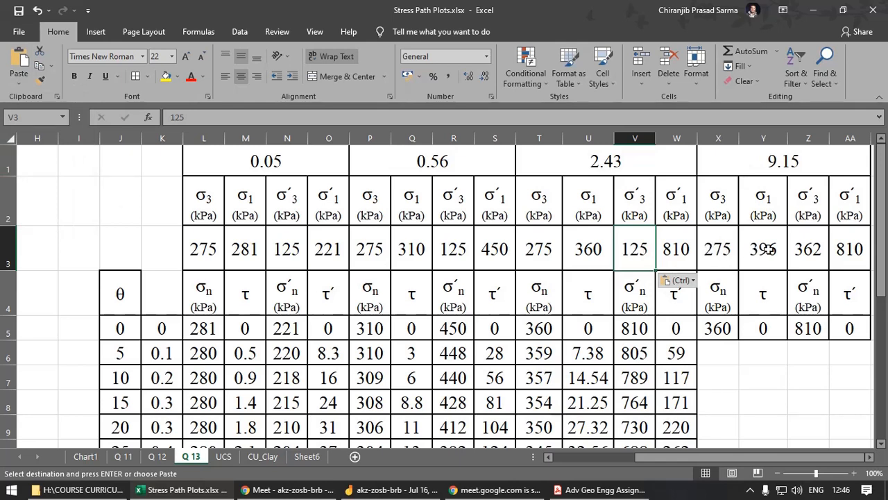
pyautogui.click(800, 252)
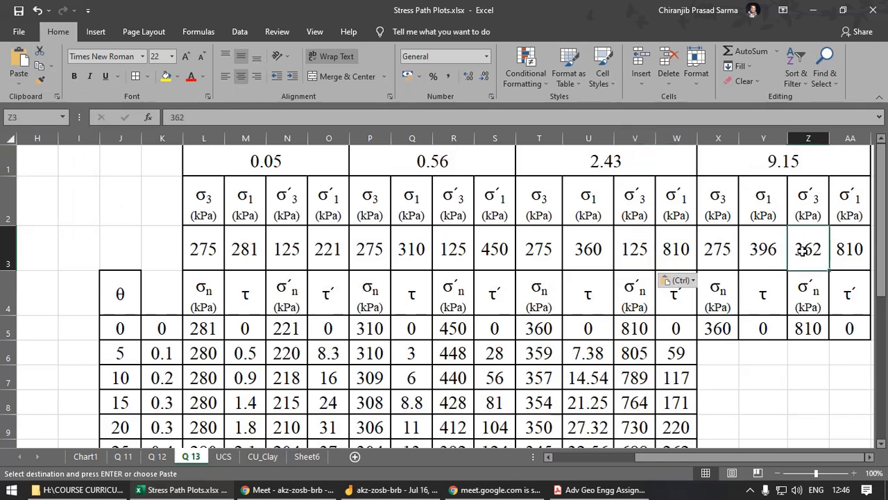
pyautogui.click(18, 82)
pyautogui.click(16, 169)
pyautogui.click(760, 354)
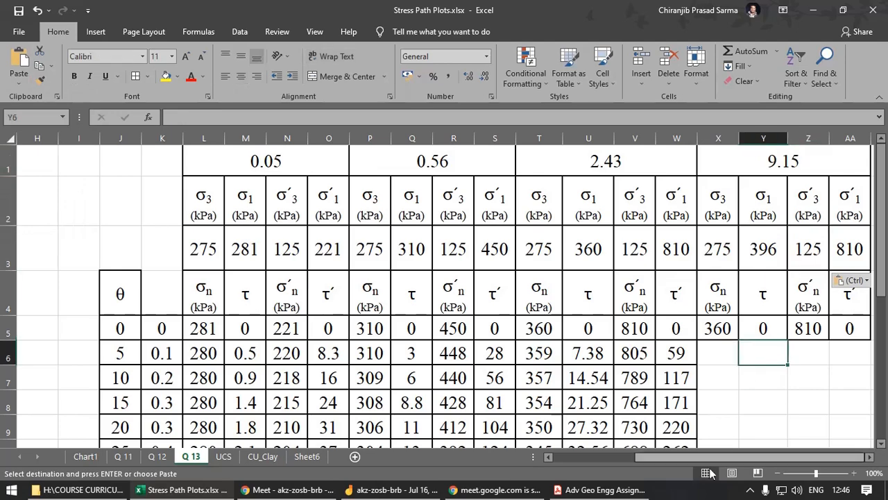
# Step: Copy the p´ heading from G3 to H3 to start an additional column in the source table
pyautogui.moveTo(687, 457); pyautogui.dragTo(597, 455)
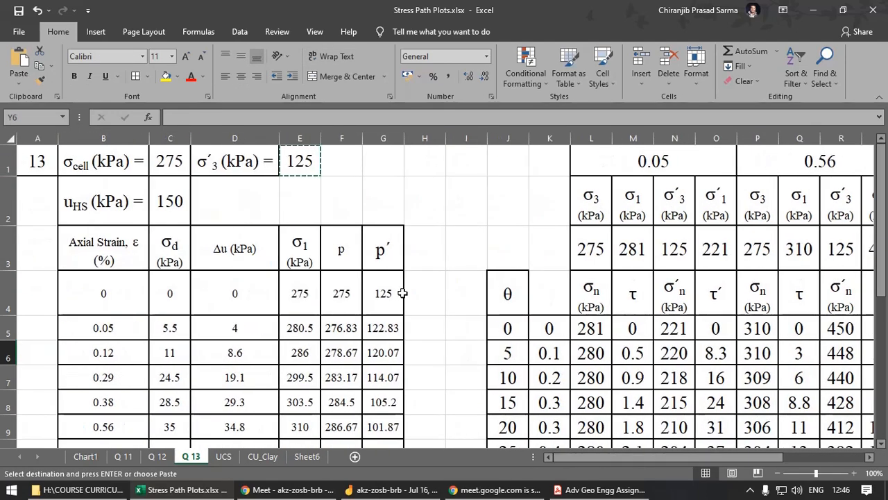
pyautogui.scroll(-1, 403, 293)
pyautogui.scroll(1, 409, 288)
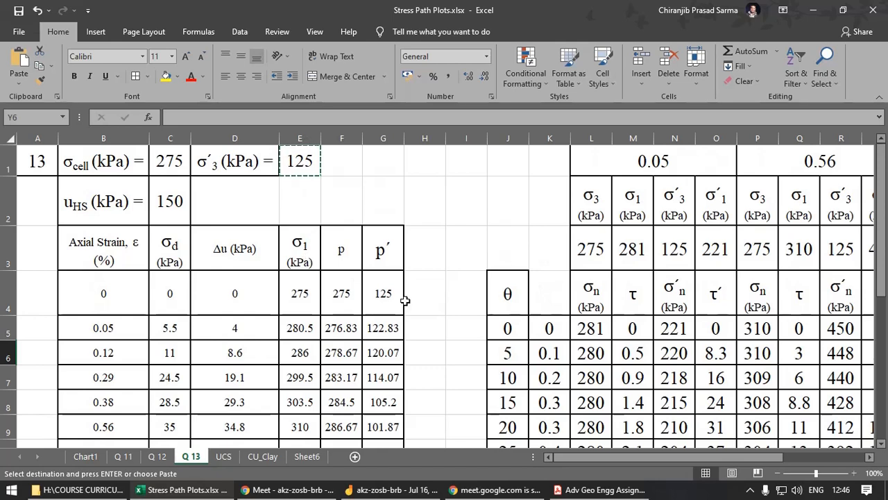
pyautogui.click(384, 258)
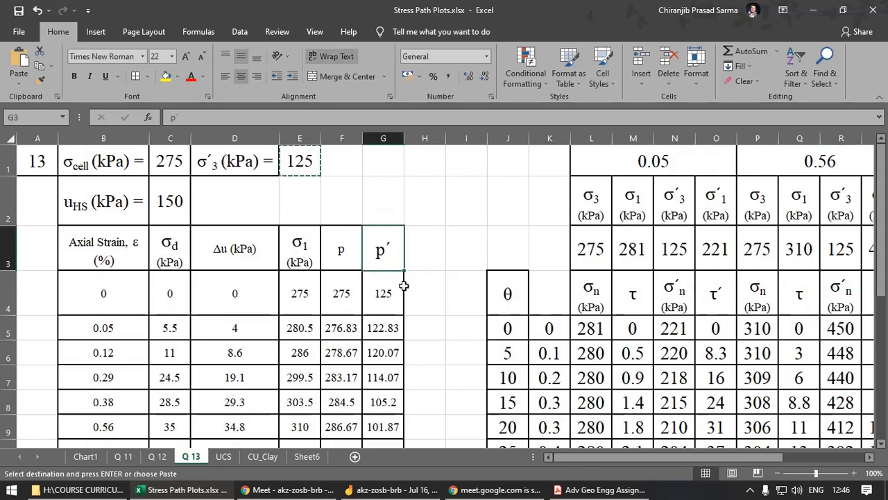
pyautogui.hotkey('ctrl', 'c')
pyautogui.click(419, 249)
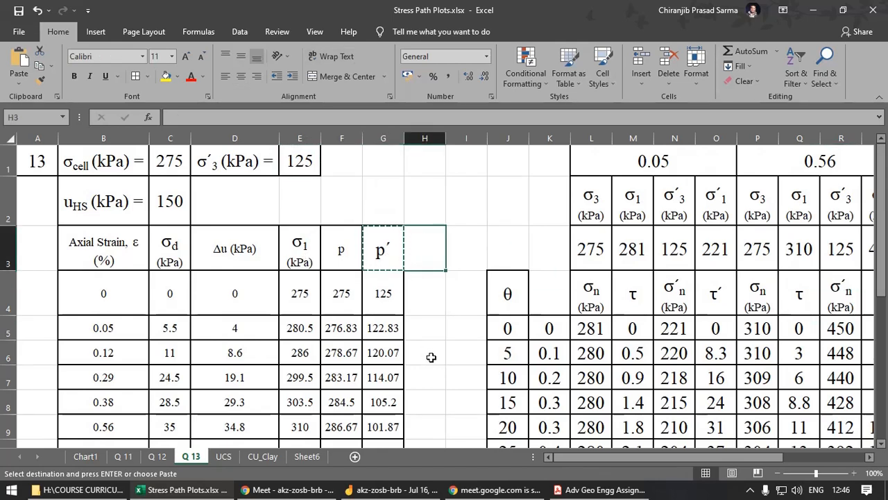
pyautogui.hotkey('ctrl', 'v')
# Step: Insert the σ1 text from the E3 heading into the H3 heading and place the prime mark before the 1
pyautogui.doubleClick(420, 250)
pyautogui.moveTo(414, 250); pyautogui.dragTo(404, 249)
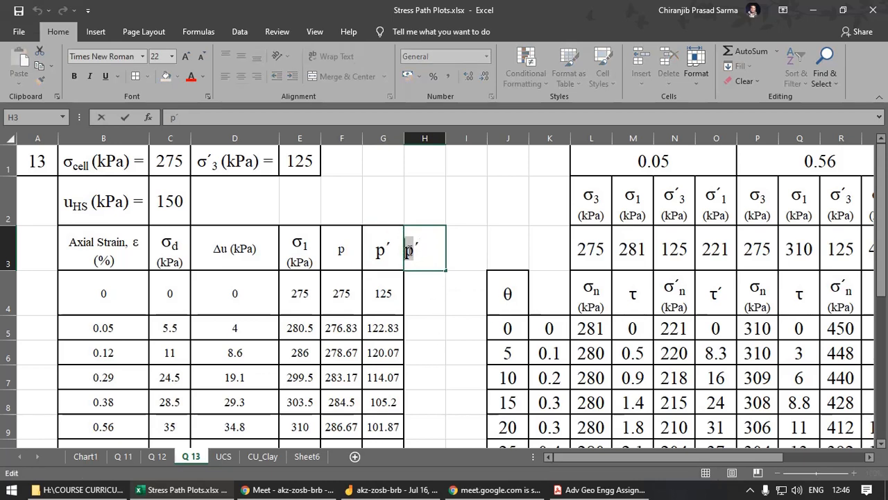
pyautogui.click(310, 245)
pyautogui.doubleClick(307, 246)
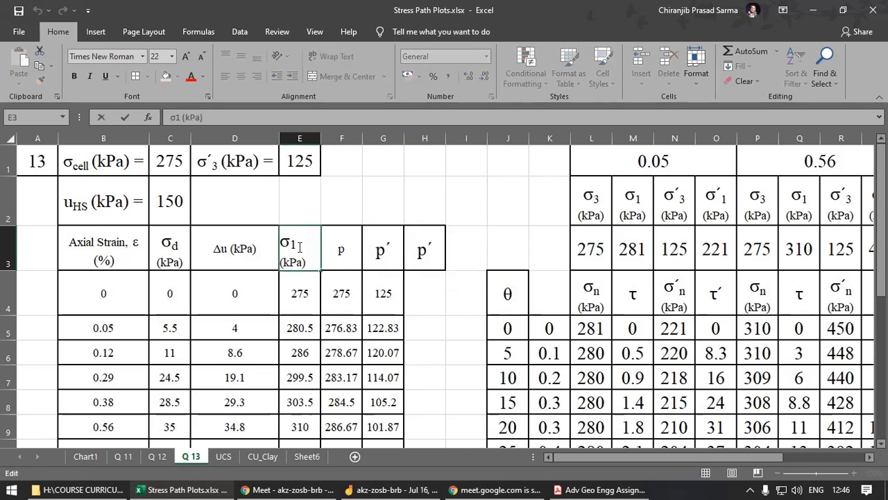
pyautogui.moveTo(307, 246); pyautogui.dragTo(281, 244)
pyautogui.hotkey('ctrl', 'c')
pyautogui.click(426, 249)
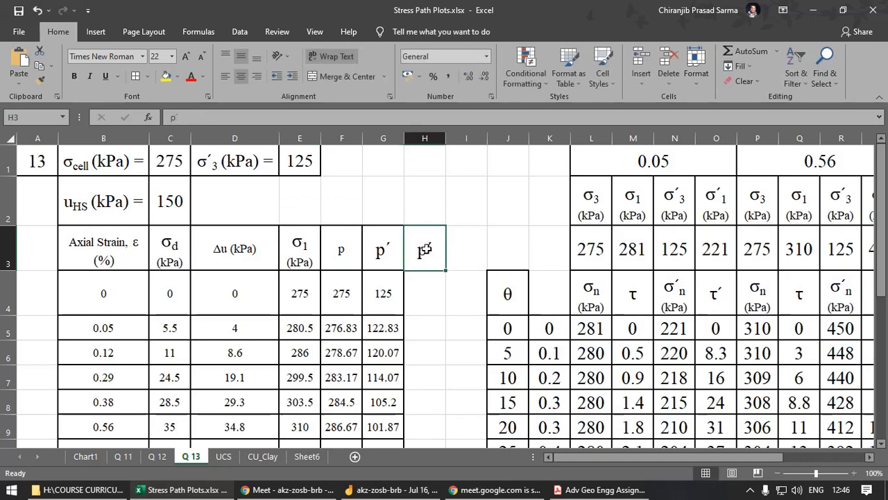
pyautogui.doubleClick(427, 262)
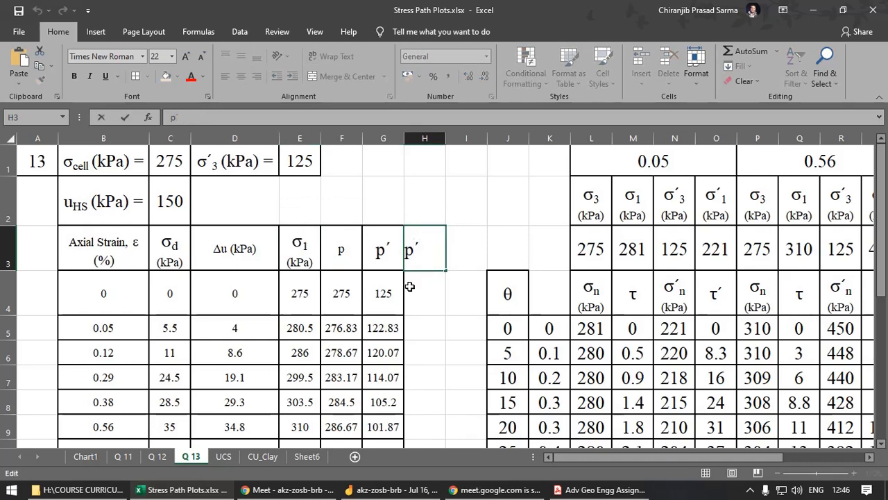
pyautogui.hotkey('ctrl', 'v')
pyautogui.moveTo(438, 243); pyautogui.dragTo(430, 244)
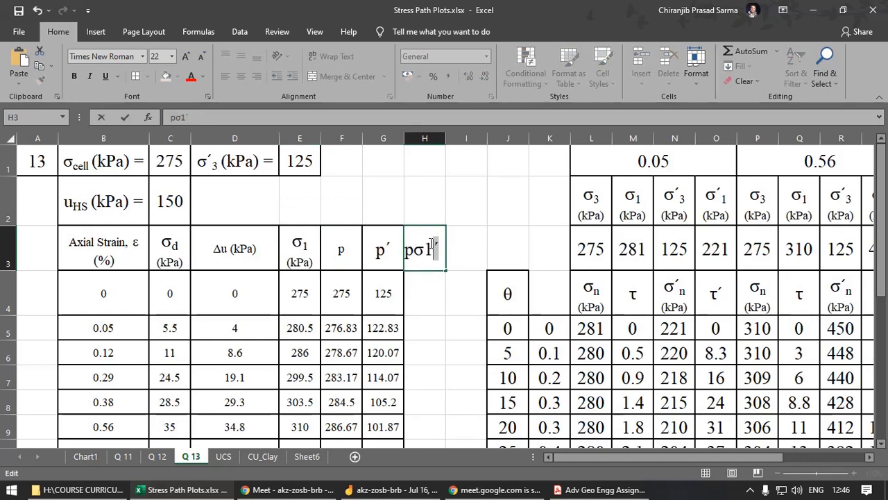
pyautogui.press('BackSpace')
# Step: Format the 1 in the H3 heading as subscript and delete the leading p so it reads σ´1
pyautogui.rightClick(437, 250)
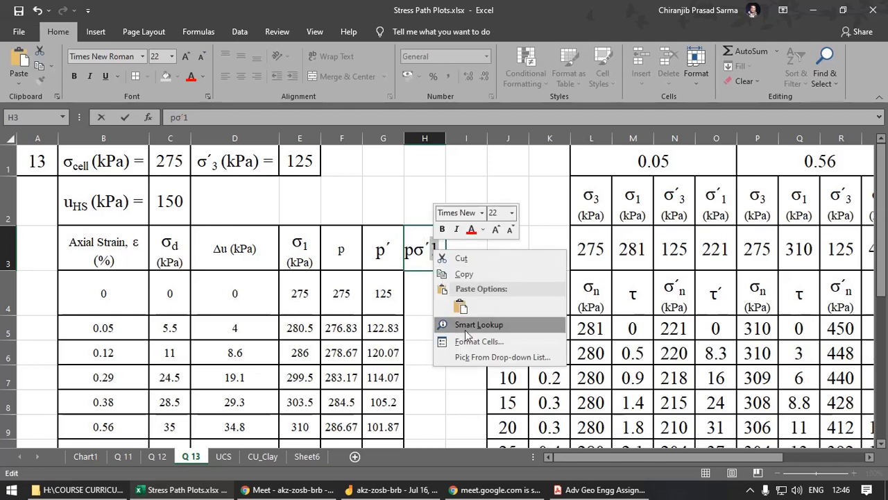
pyautogui.click(471, 340)
pyautogui.click(337, 354)
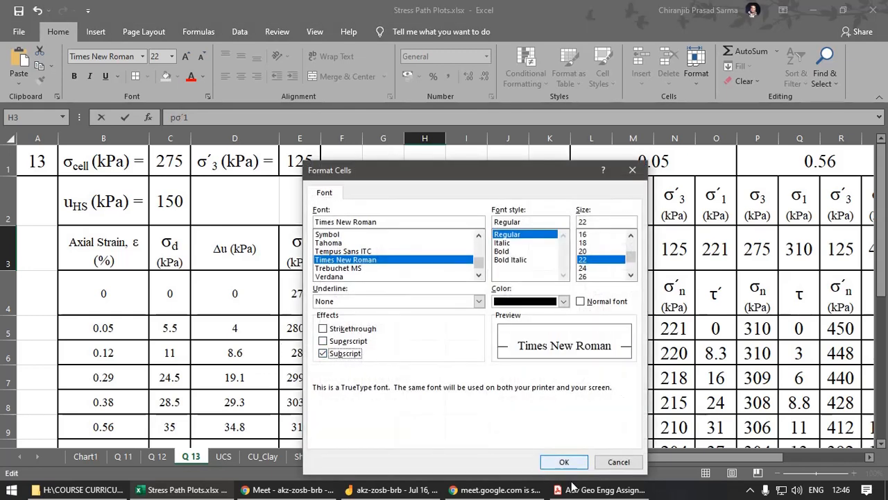
pyautogui.click(565, 461)
pyautogui.click(434, 329)
pyautogui.doubleClick(415, 251)
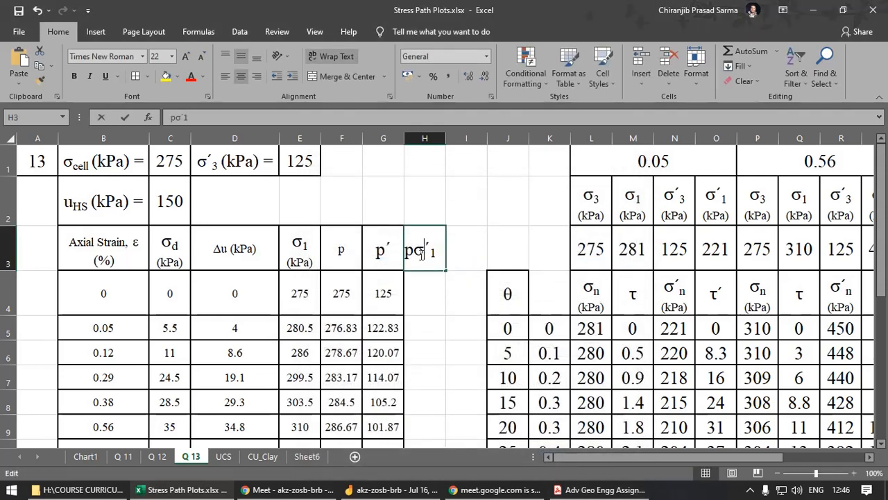
pyautogui.press('BackSpace')
pyautogui.press('Return')
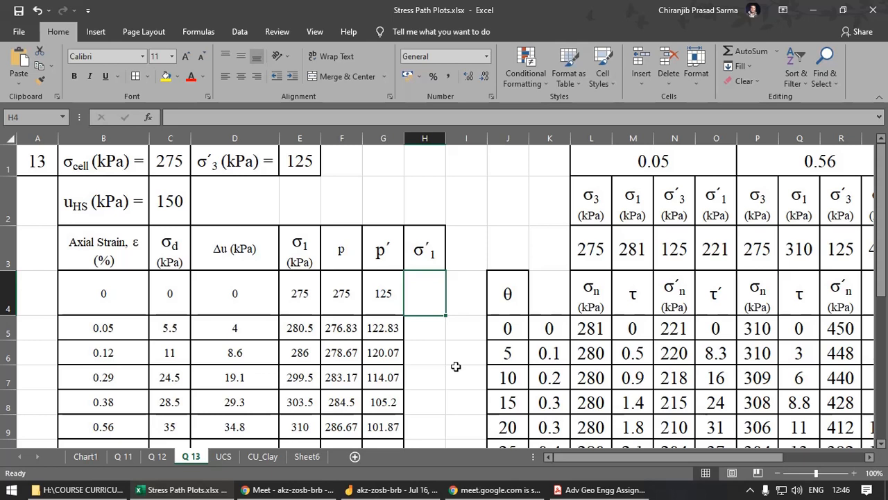
# Step: Enter the effective major stress formula =E4-$C$2-D4 in H4, with the reference to C2 made absolute
pyautogui.write('=')
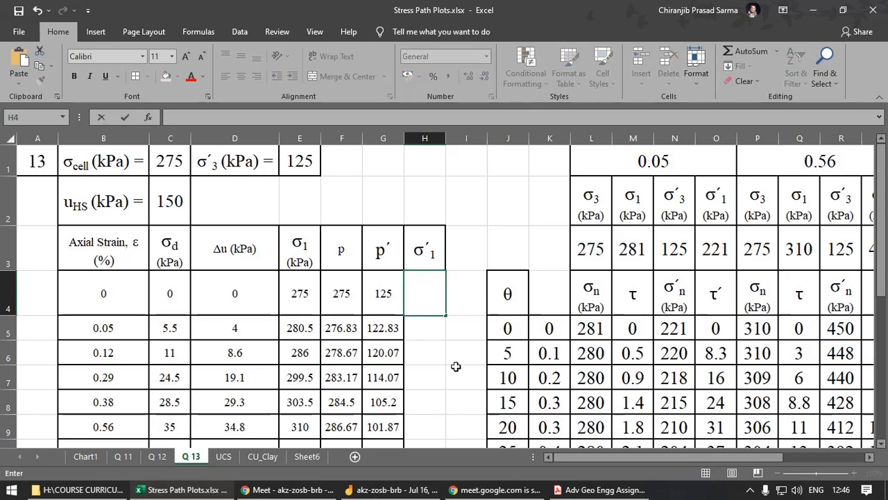
pyautogui.click(310, 301)
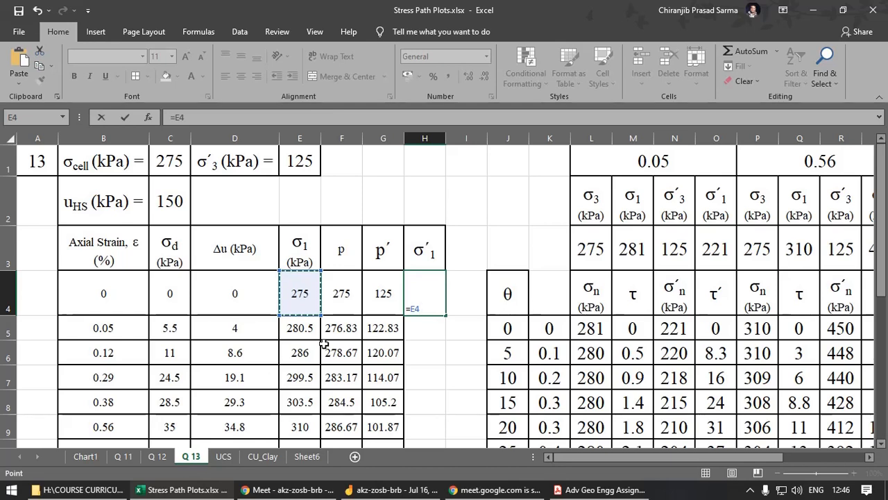
pyautogui.write('-')
pyautogui.click(157, 206)
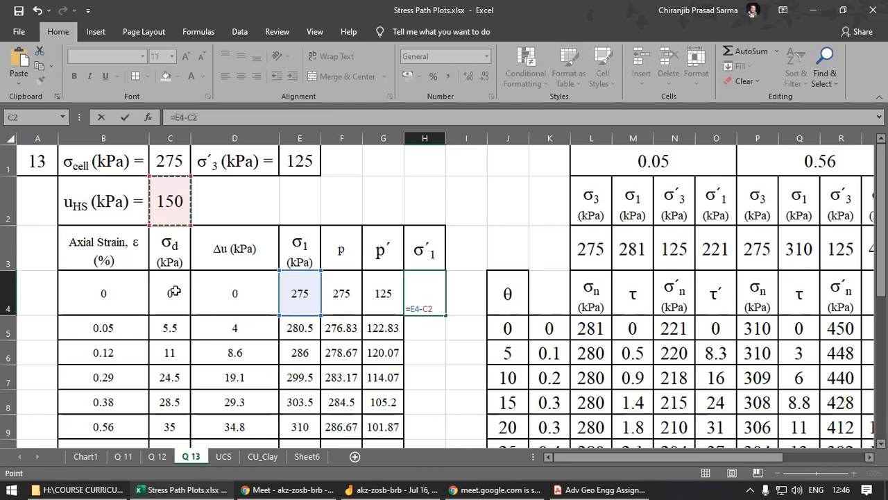
pyautogui.write('-')
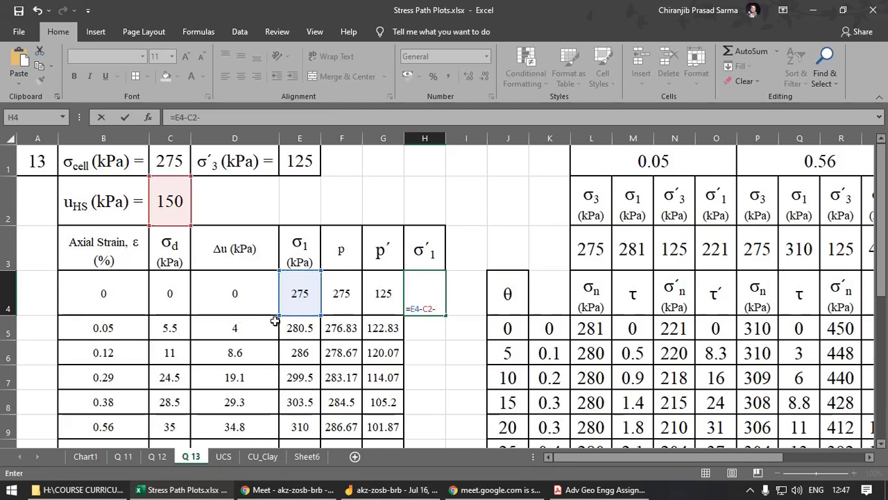
pyautogui.click(250, 289)
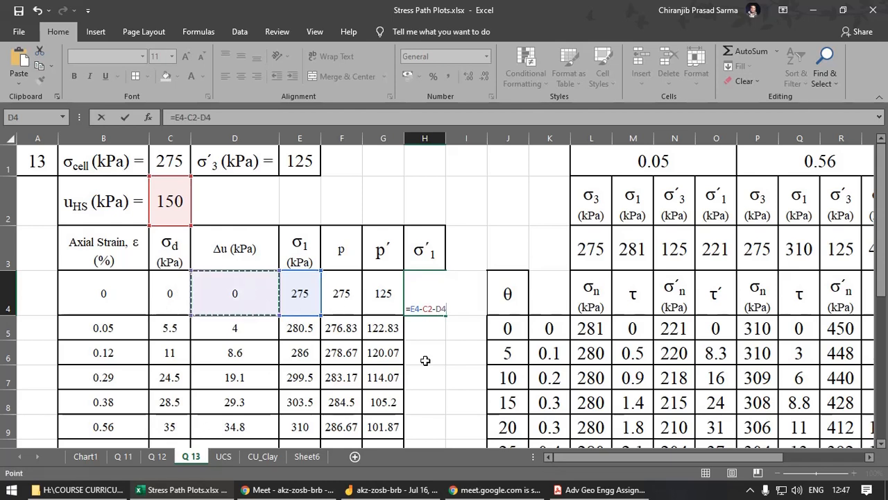
pyautogui.press('F2')
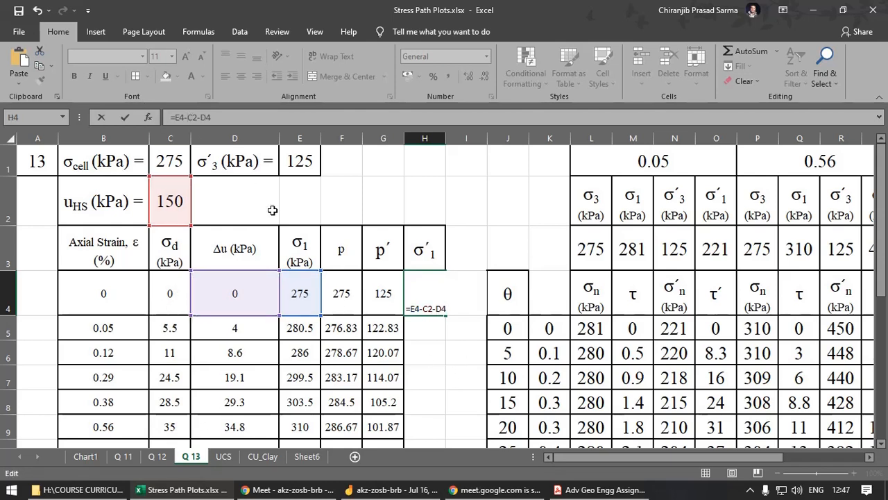
pyautogui.write('$')
pyautogui.click(197, 117)
pyautogui.write('$')
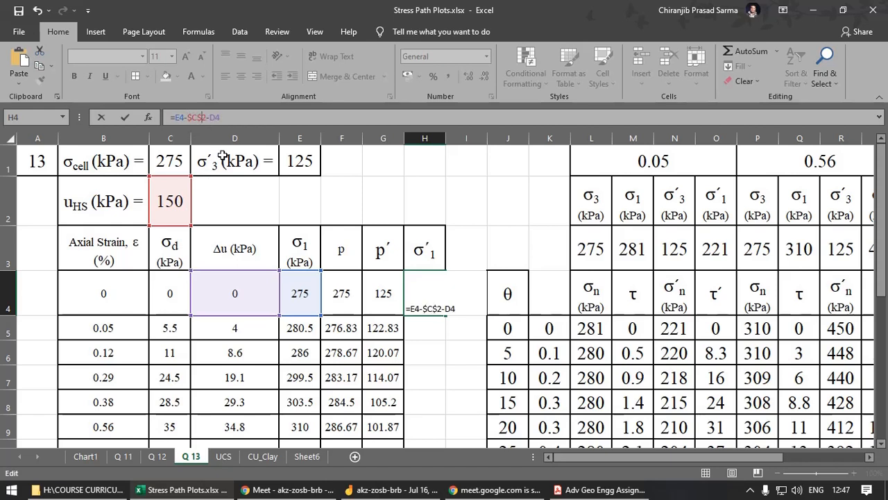
pyautogui.press('Return')
# Step: Apply the cell formatting of G4 to the σ´1 cell H4
pyautogui.click(424, 377)
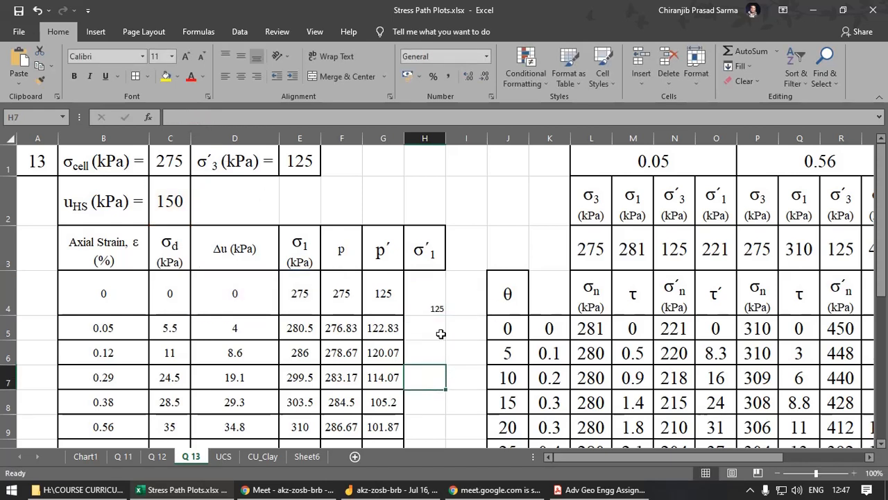
pyautogui.click(421, 301)
pyautogui.click(368, 298)
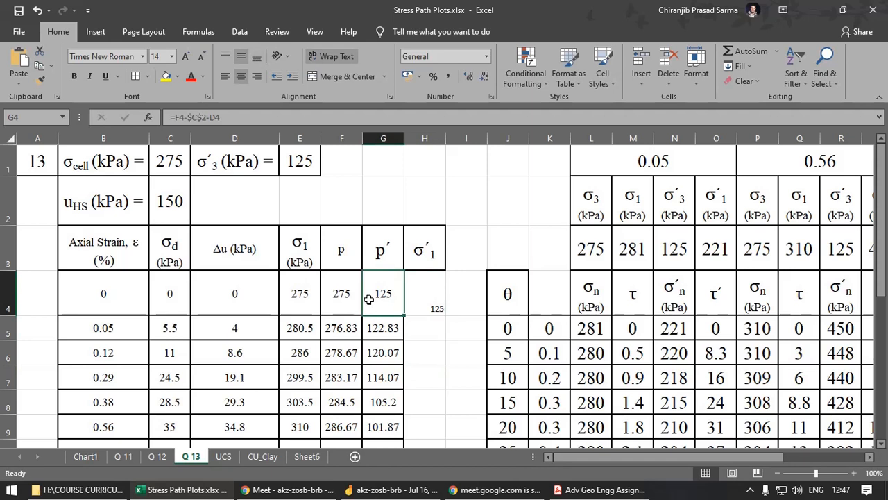
pyautogui.click(40, 81)
pyautogui.click(431, 311)
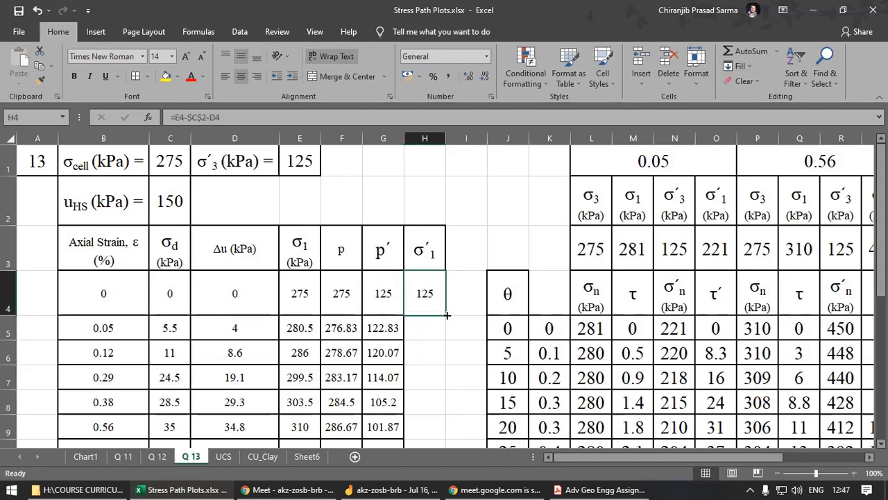
# Step: Fill the σ´1 formula from H4 down to H13 and check the formulas in the filled cells
pyautogui.moveTo(446, 315); pyautogui.dragTo(444, 409)
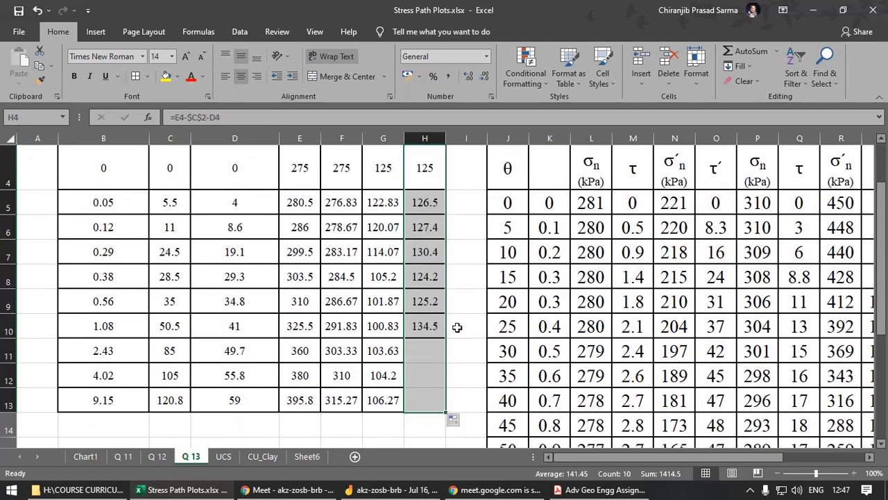
pyautogui.click(412, 205)
pyautogui.click(429, 227)
pyautogui.click(433, 252)
pyautogui.click(432, 301)
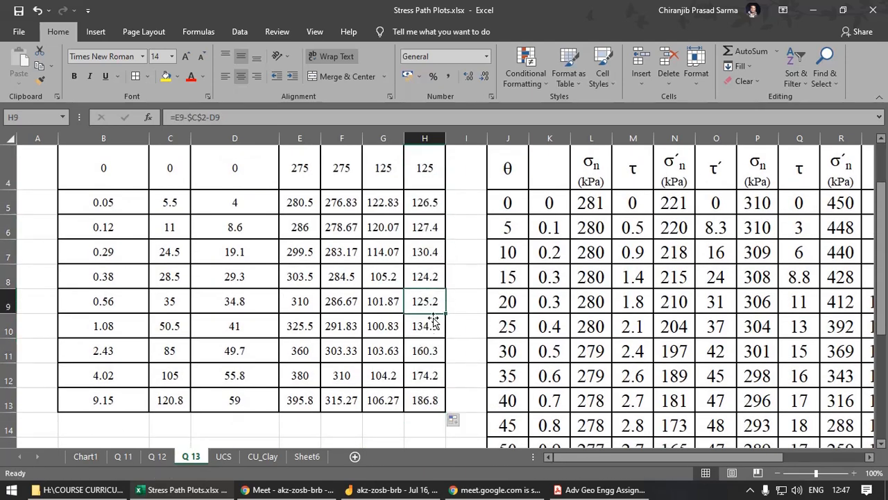
pyautogui.click(436, 371)
pyautogui.scroll(1, 433, 354)
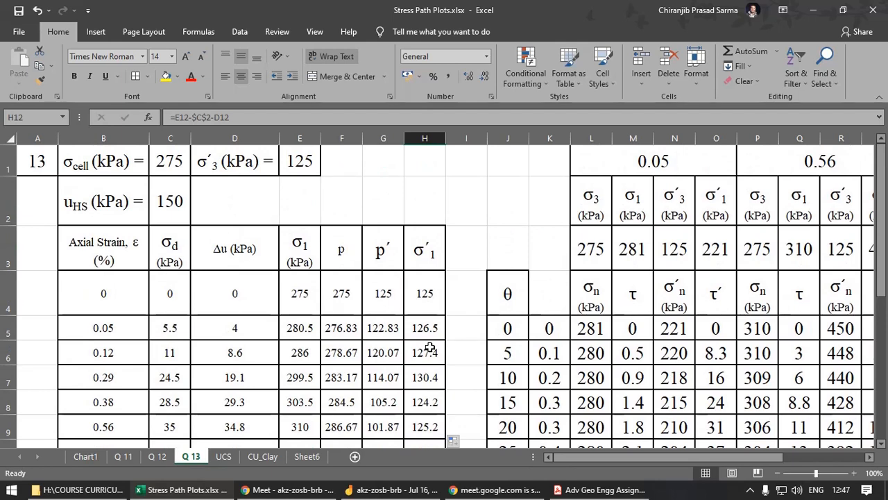
# Step: Copy the σ´1 of 126.5 for 0.05 % strain from H5 and paste it as a value into O3
pyautogui.click(99, 332)
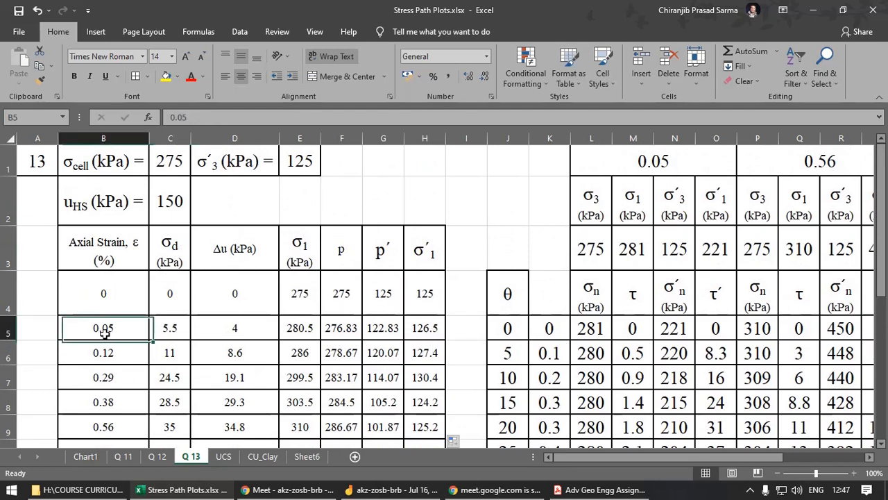
pyautogui.click(410, 329)
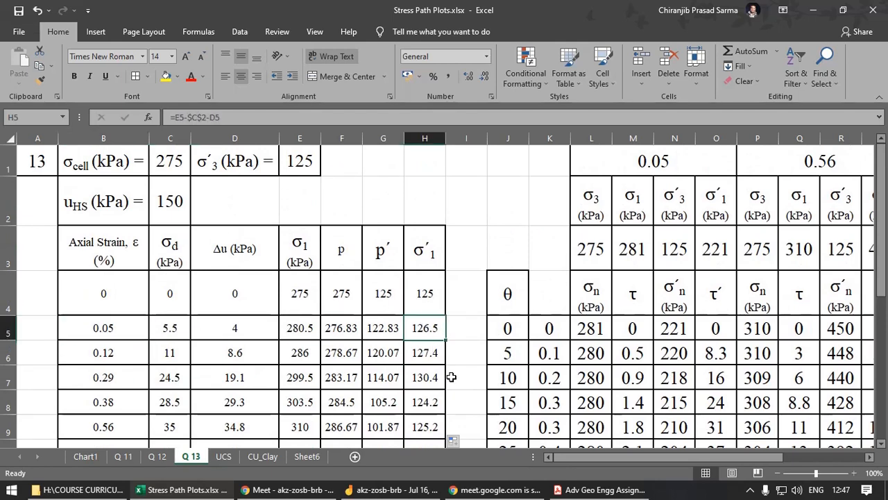
pyautogui.hotkey('ctrl', 'c')
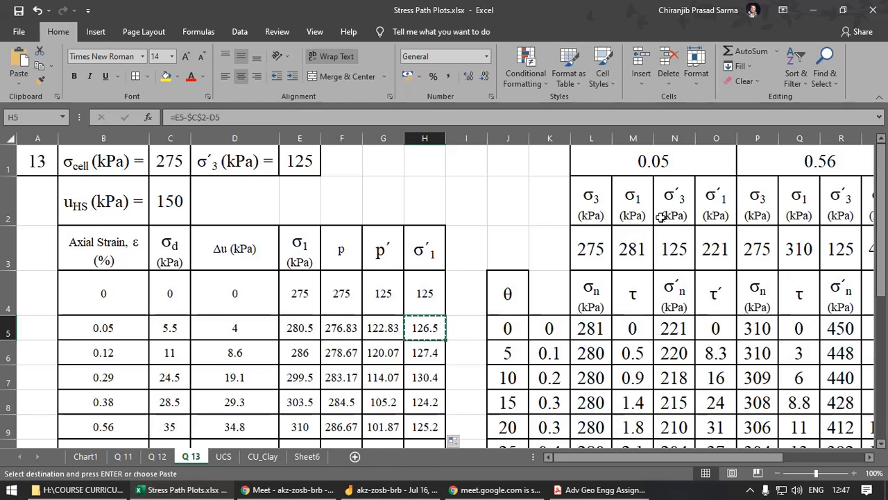
pyautogui.click(717, 256)
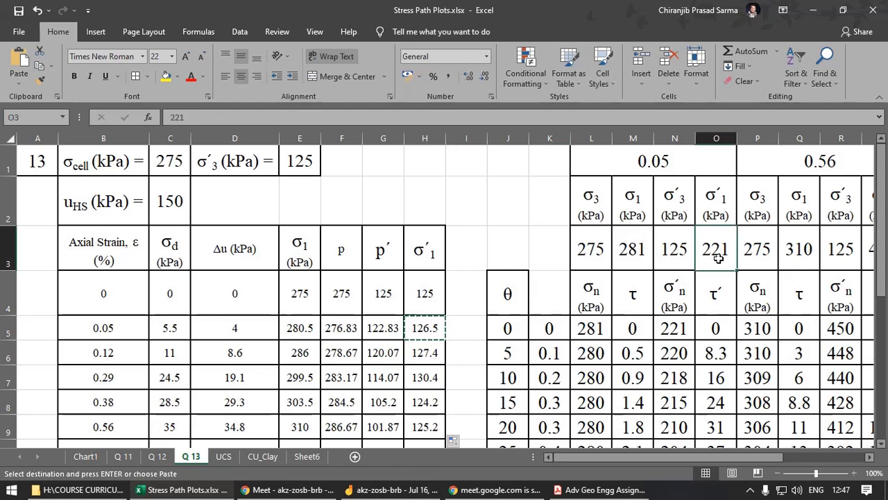
pyautogui.click(19, 81)
pyautogui.click(17, 167)
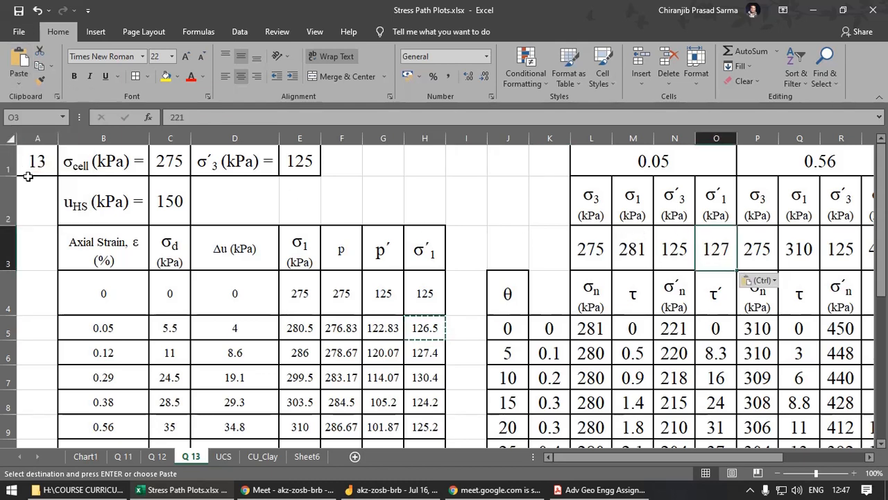
# Step: Copy the σ´1 of 125.2 for 0.56 % strain from H9 and paste it as a value into S3
pyautogui.click(423, 425)
pyautogui.hotkey('ctrl', 'c')
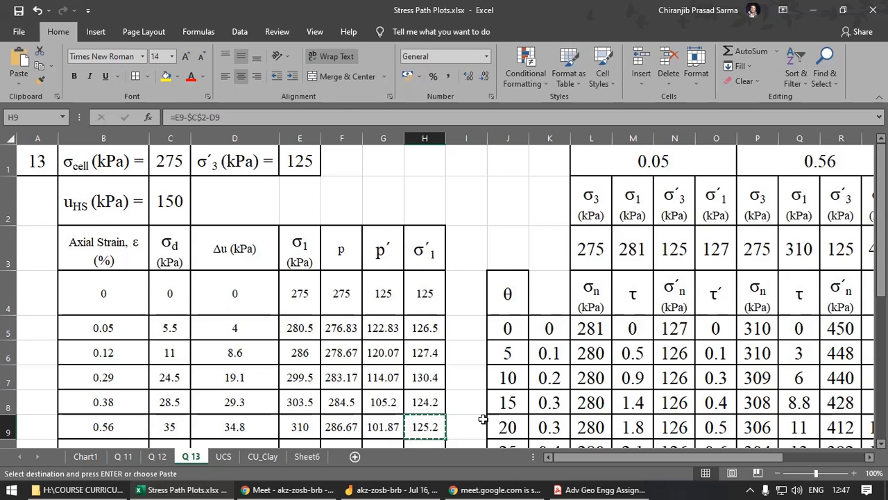
pyautogui.scroll(-1, 479, 416)
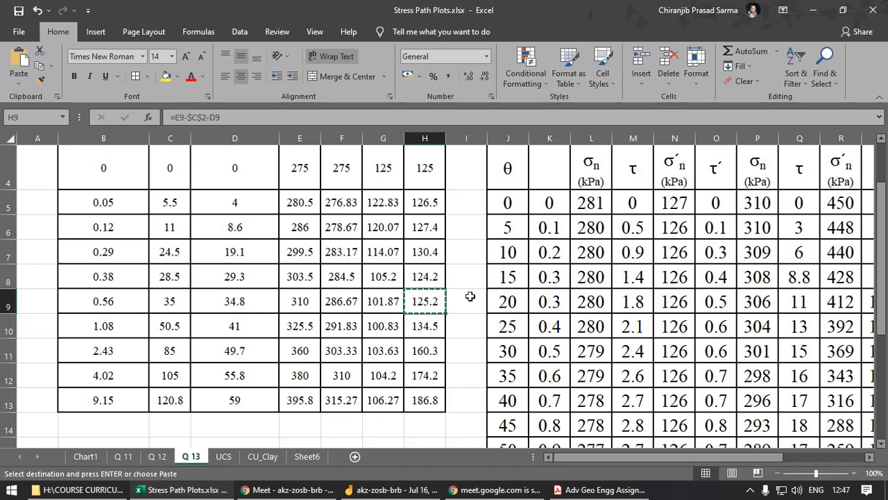
pyautogui.moveTo(638, 454); pyautogui.dragTo(673, 453)
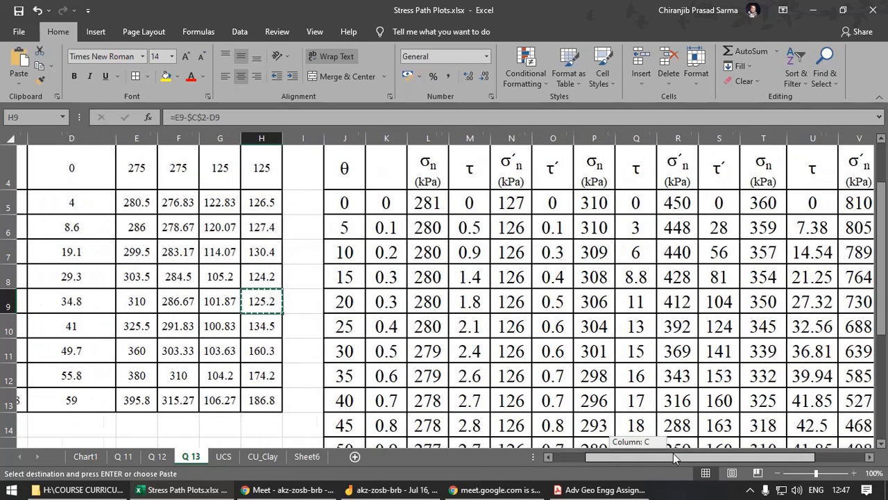
pyautogui.scroll(1, 596, 369)
pyautogui.scroll(1, 597, 370)
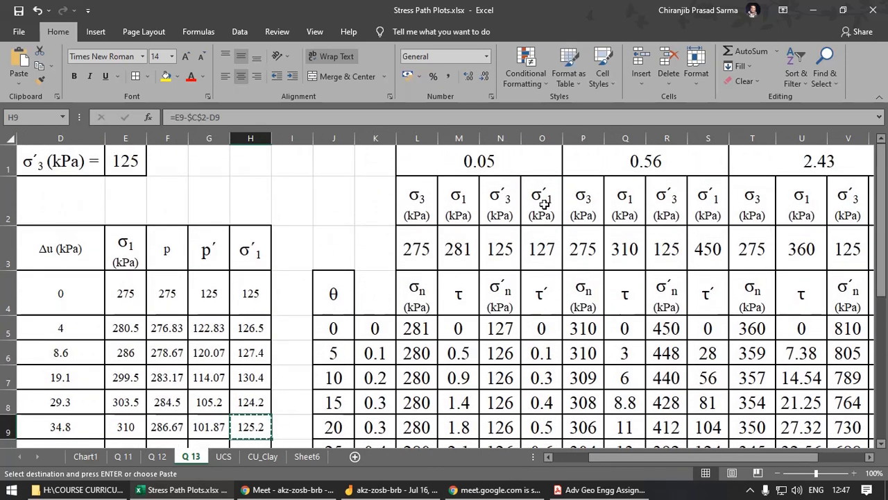
pyautogui.click(708, 254)
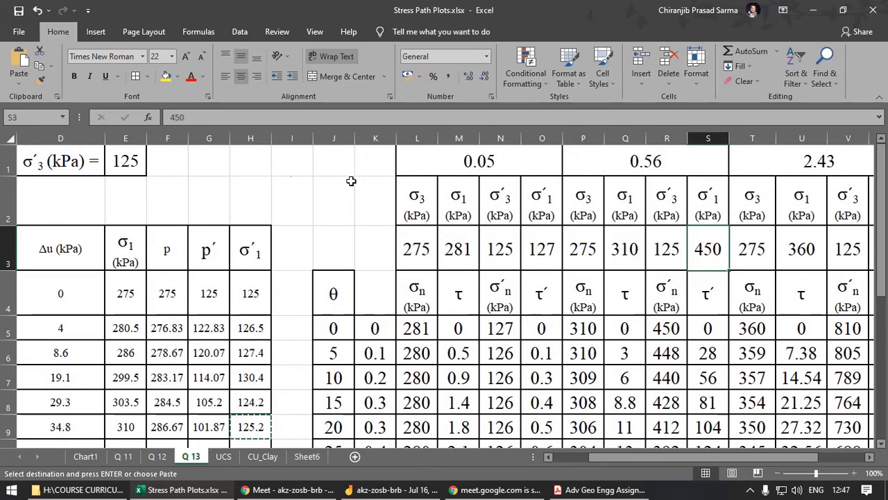
pyautogui.click(19, 82)
pyautogui.click(16, 167)
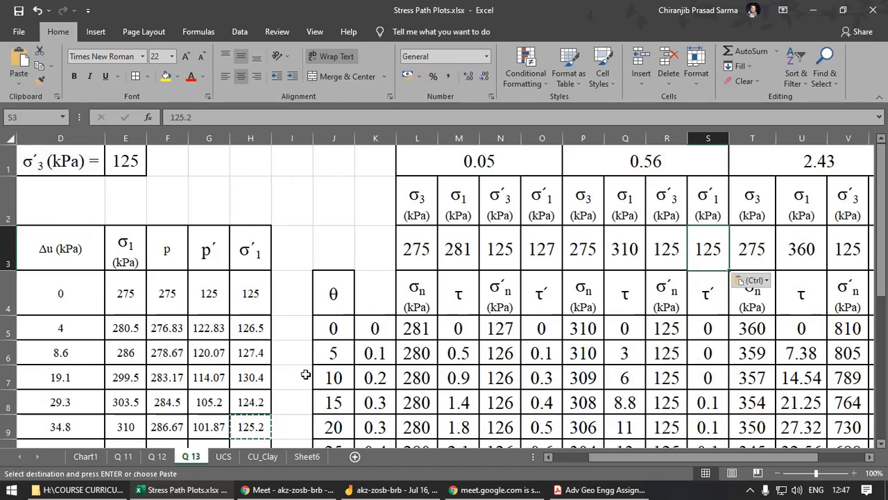
# Step: Return to the source table and check the σ´1 formula for 0.56 % strain in H9
pyautogui.scroll(-1, 268, 349)
pyautogui.click(291, 301)
pyautogui.moveTo(657, 456); pyautogui.dragTo(616, 458)
pyautogui.click(471, 336)
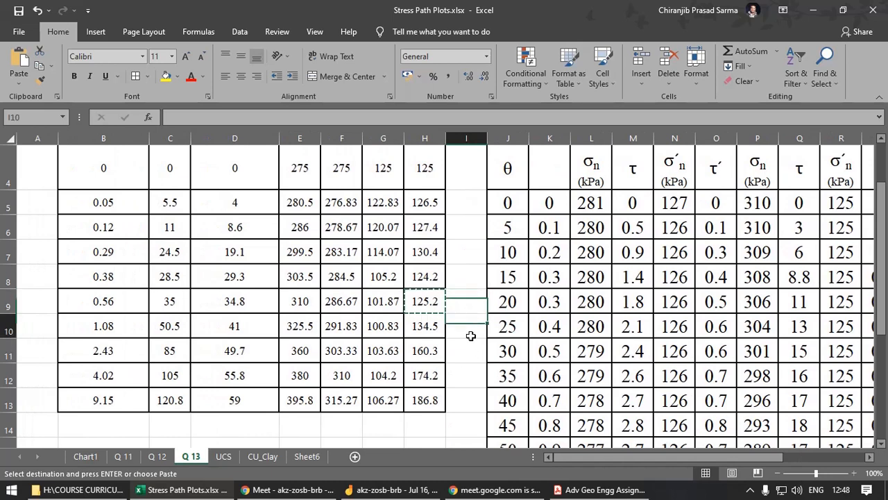
pyautogui.click(428, 301)
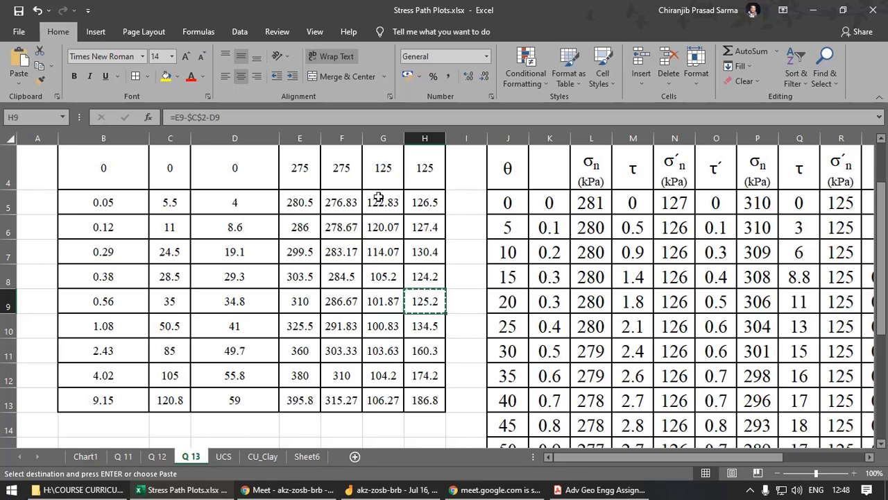
# Step: Review the source table's stress columns down to 9.15 % strain and check the σ´1 column heading in H3
pyautogui.moveTo(378, 198); pyautogui.dragTo(390, 398)
pyautogui.click(453, 347)
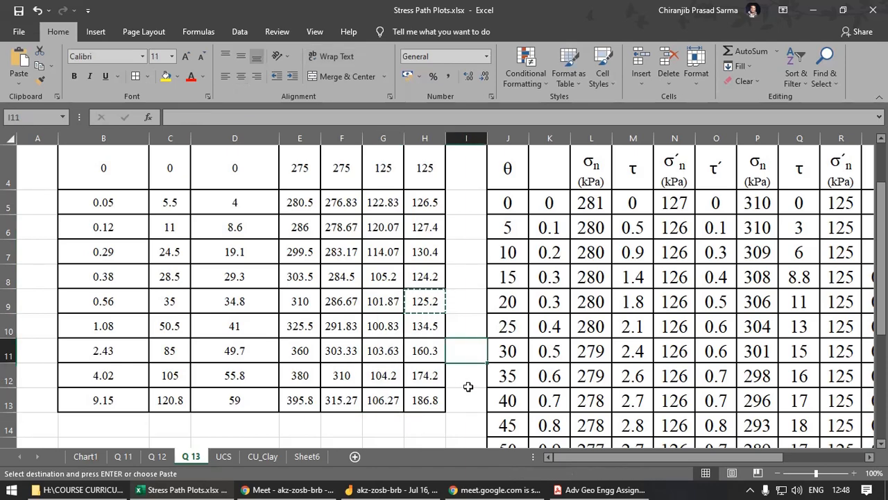
pyautogui.scroll(1, 437, 319)
pyautogui.scroll(-1, 440, 305)
pyautogui.scroll(1, 442, 355)
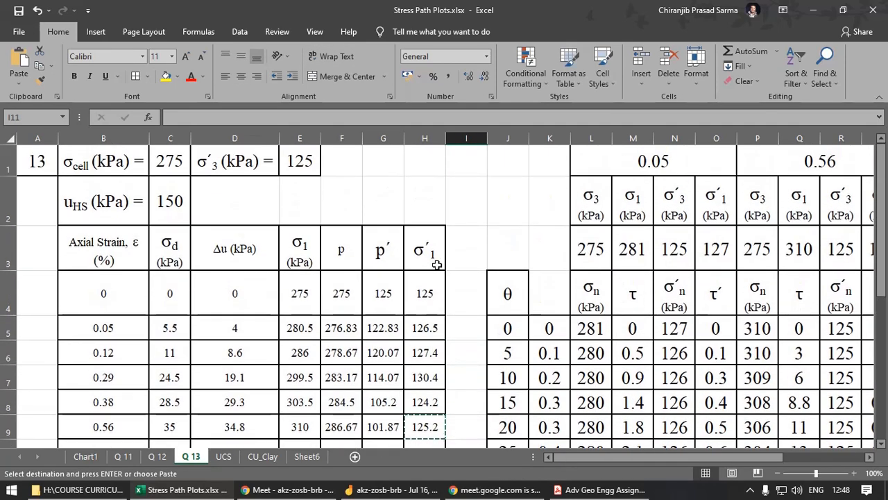
pyautogui.click(435, 257)
pyautogui.scroll(-1, 432, 300)
pyautogui.scroll(1, 432, 301)
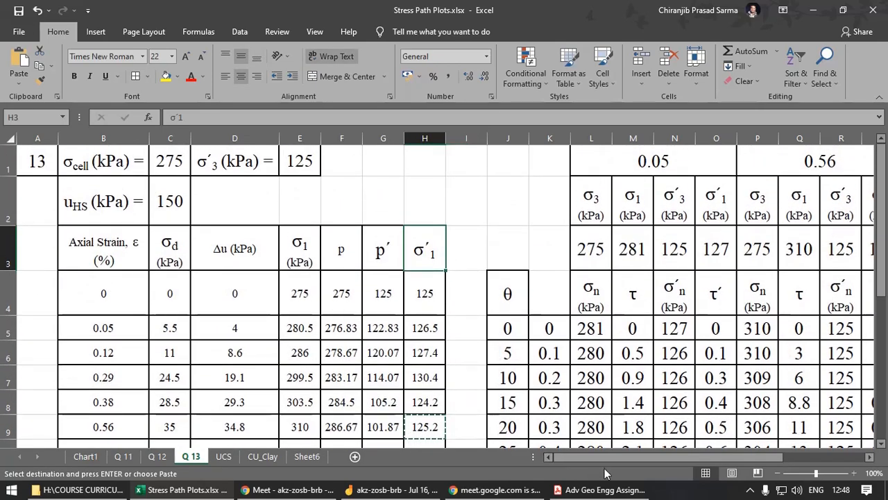
# Step: Copy the σ´1 of 160.3 for 2.43 % strain from H11 and paste it as a value into W3
pyautogui.moveTo(710, 457); pyautogui.dragTo(555, 460)
pyautogui.scroll(-1, 391, 362)
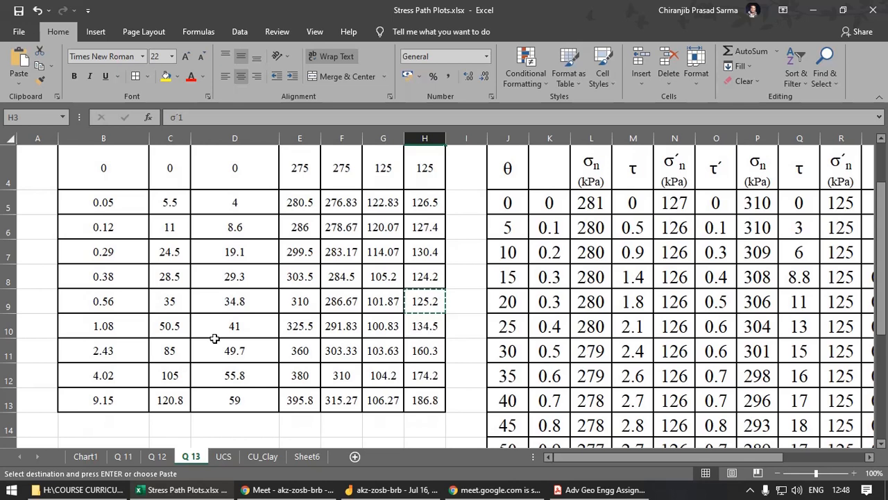
pyautogui.click(425, 352)
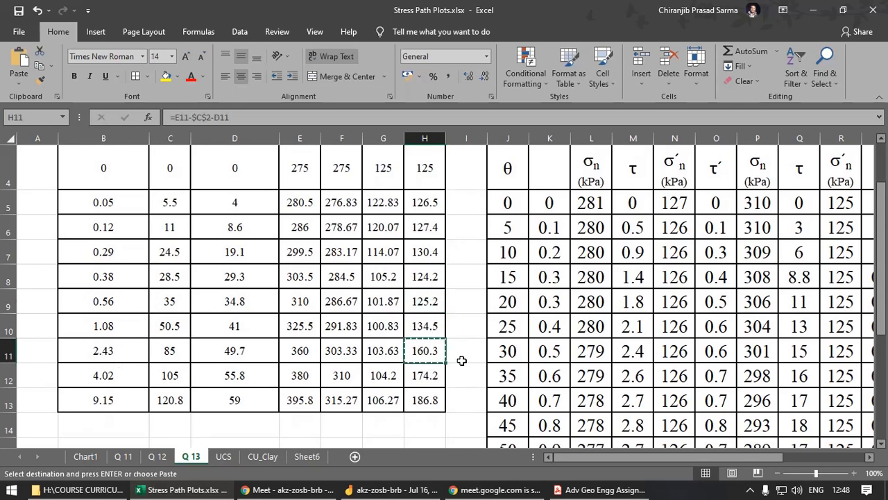
pyautogui.moveTo(649, 458); pyautogui.dragTo(732, 458)
pyautogui.scroll(1, 750, 275)
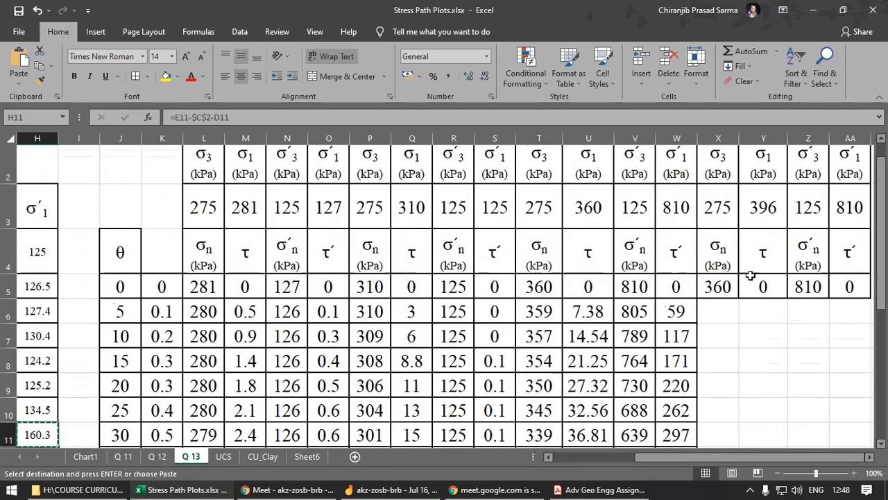
pyautogui.scroll(1, 751, 276)
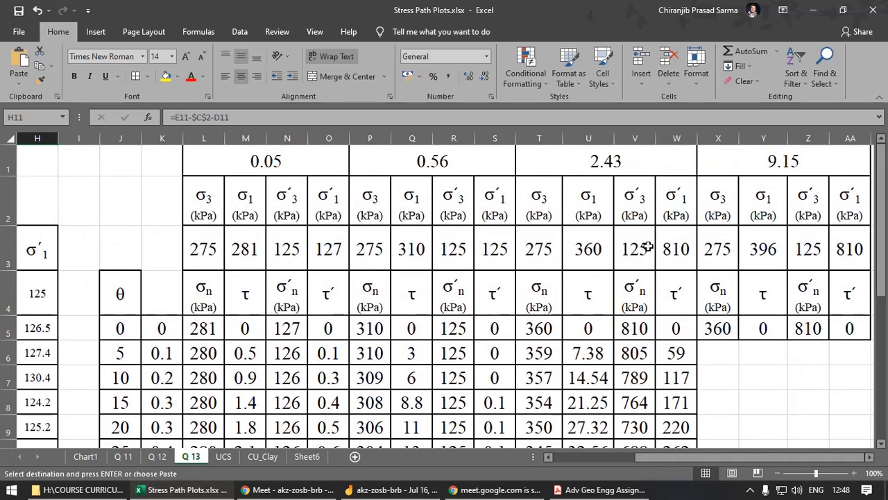
pyautogui.click(675, 249)
pyautogui.click(19, 78)
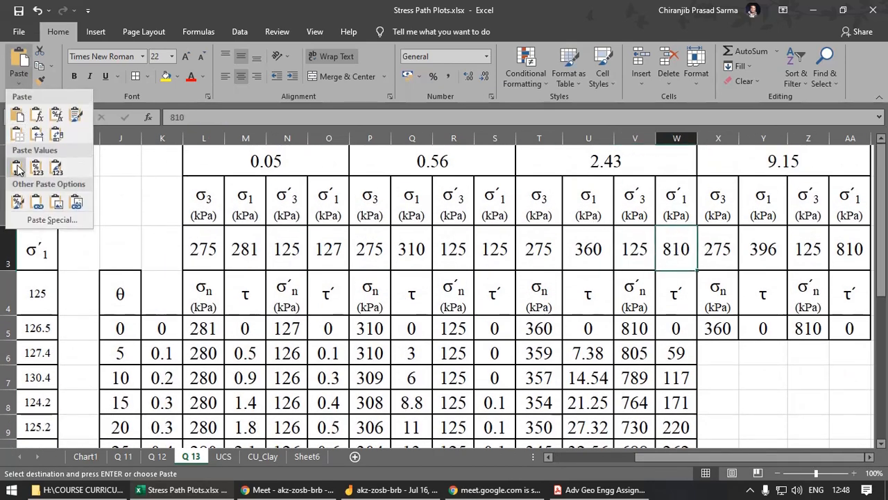
pyautogui.click(18, 168)
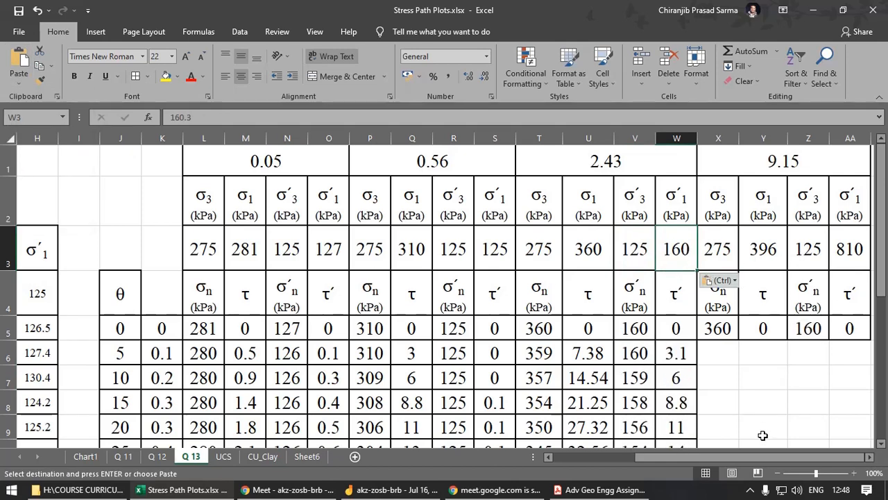
# Step: Copy the σ´1 of 186.8 for 9.15 % strain from H13 and paste it as a value into AA3
pyautogui.moveTo(707, 456); pyautogui.dragTo(621, 457)
pyautogui.scroll(-2, 359, 362)
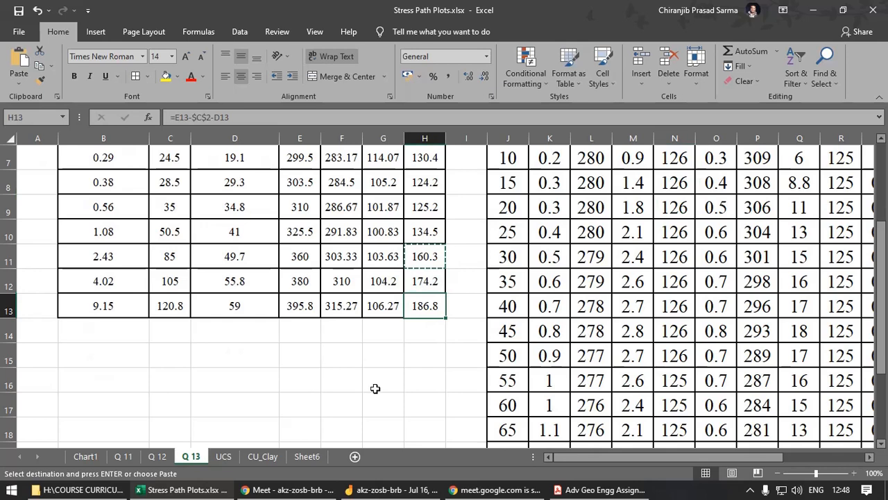
pyautogui.hotkey('ctrl', 'c')
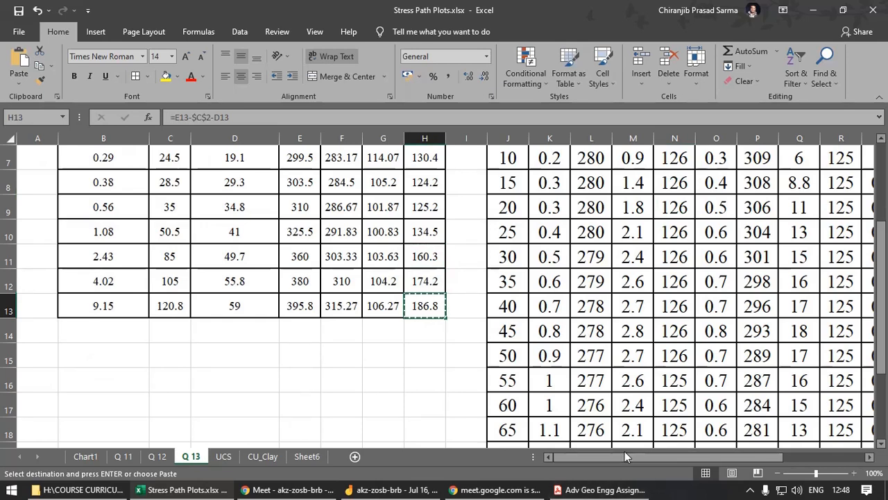
pyautogui.hscroll(3, 751, 462)
pyautogui.scroll(2, 796, 288)
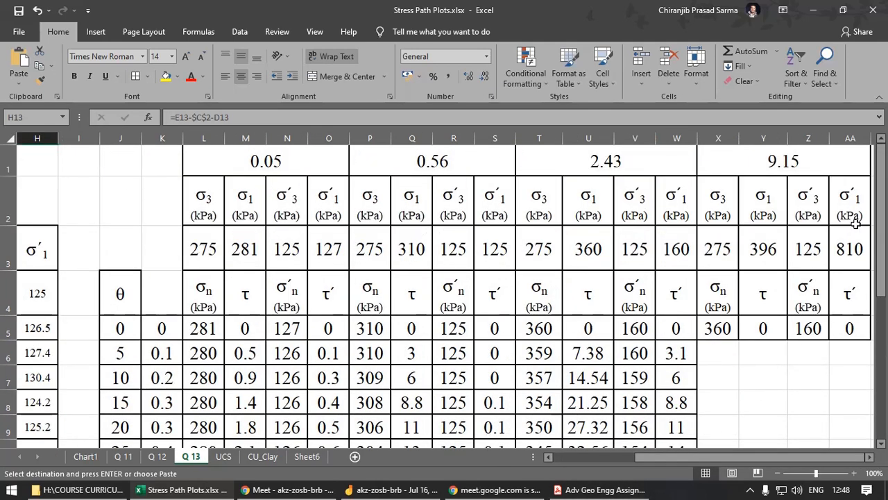
pyautogui.click(847, 246)
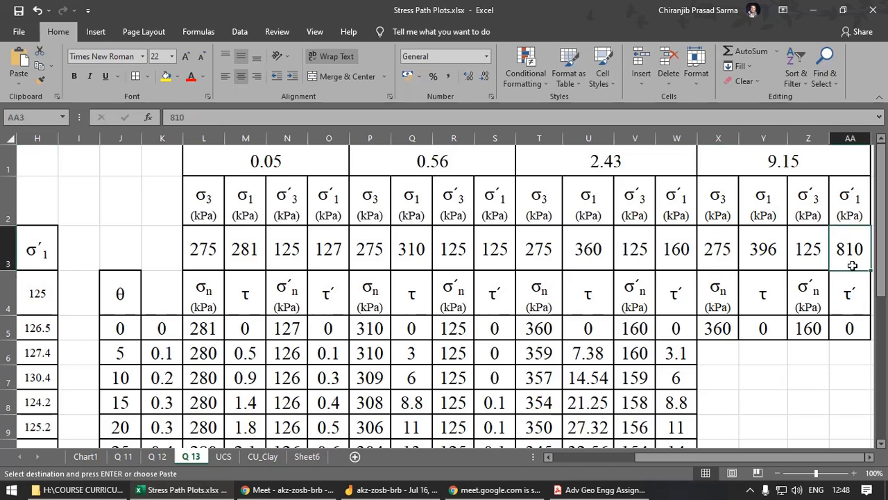
pyautogui.click(24, 85)
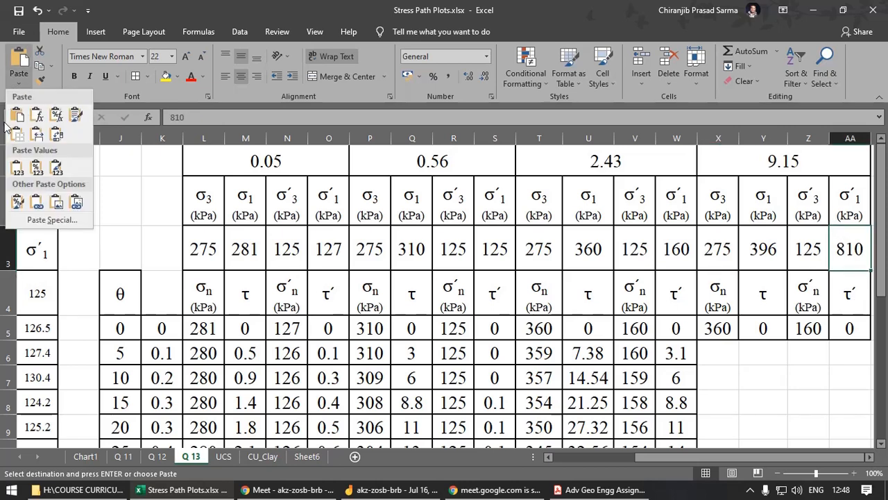
pyautogui.click(20, 163)
pyautogui.click(799, 372)
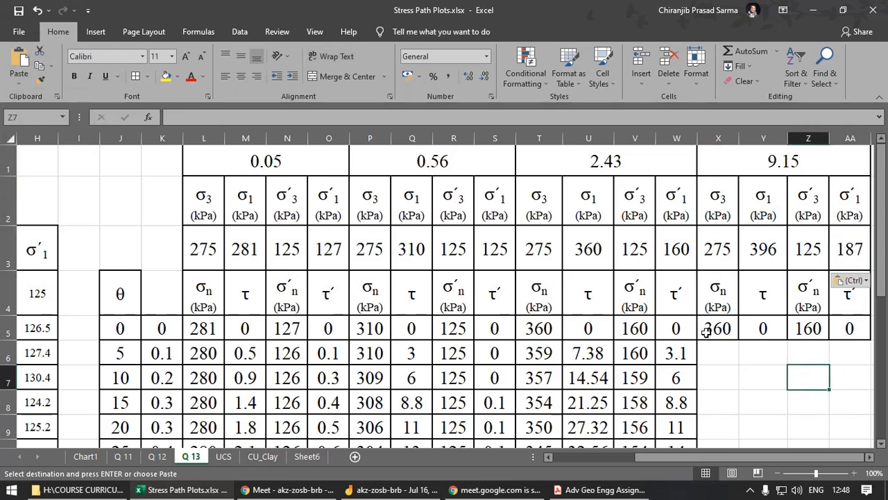
# Step: Point the angle reference in the 9.15 % σn formula in X5 to K5
pyautogui.scroll(-1, 726, 306)
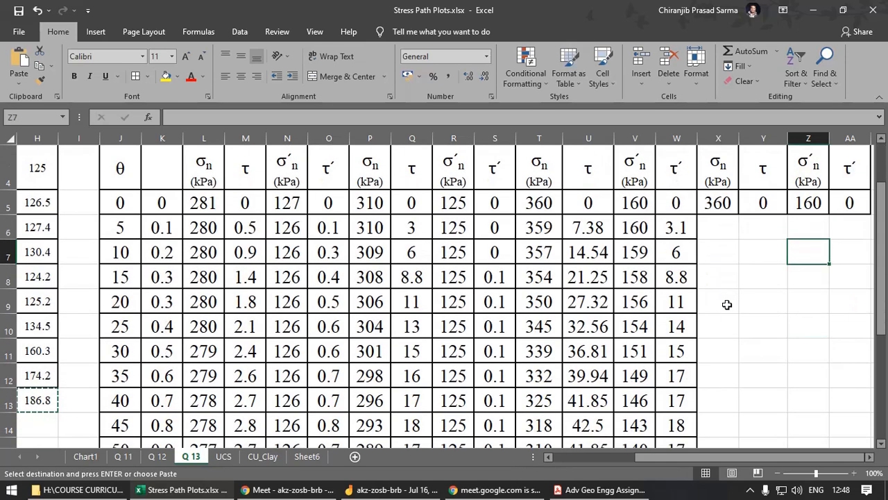
pyautogui.scroll(1, 726, 305)
pyautogui.click(726, 328)
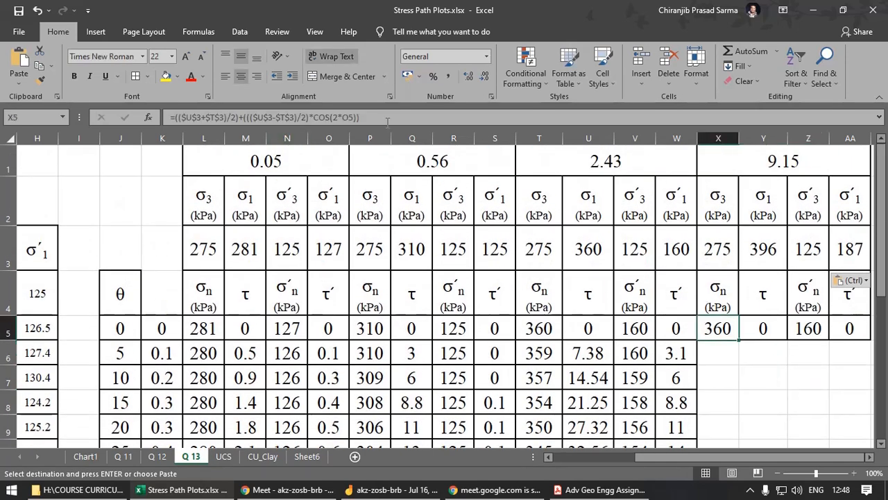
pyautogui.click(387, 118)
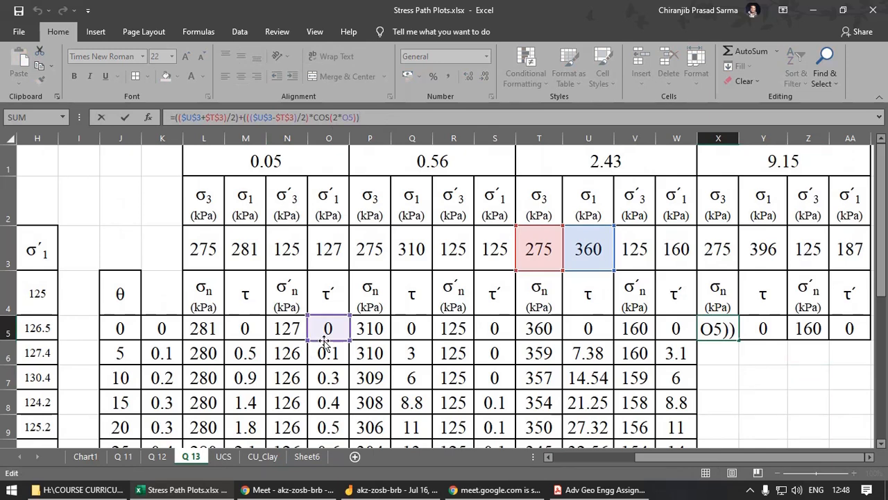
pyautogui.click(160, 336)
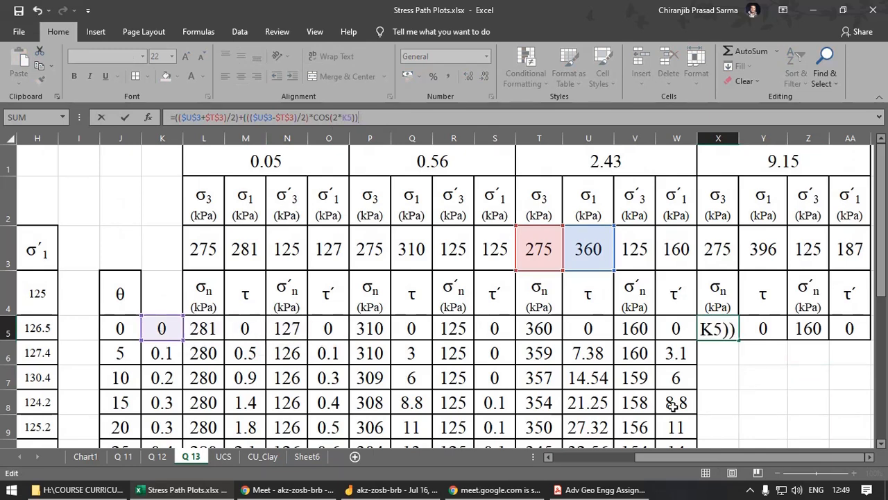
pyautogui.press('Return')
# Step: Point the angle reference in the 9.15 % τ formula in Y5 to K5
pyautogui.click(763, 332)
pyautogui.click(300, 117)
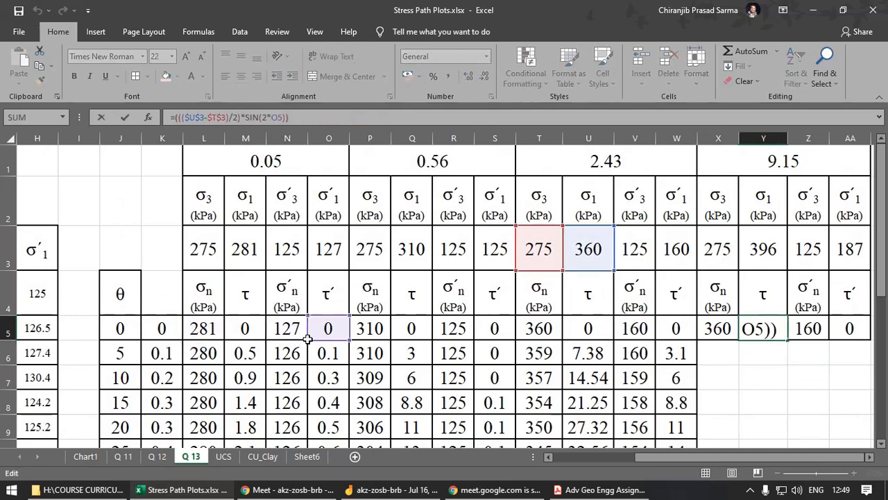
pyautogui.click(158, 335)
pyautogui.press('Return')
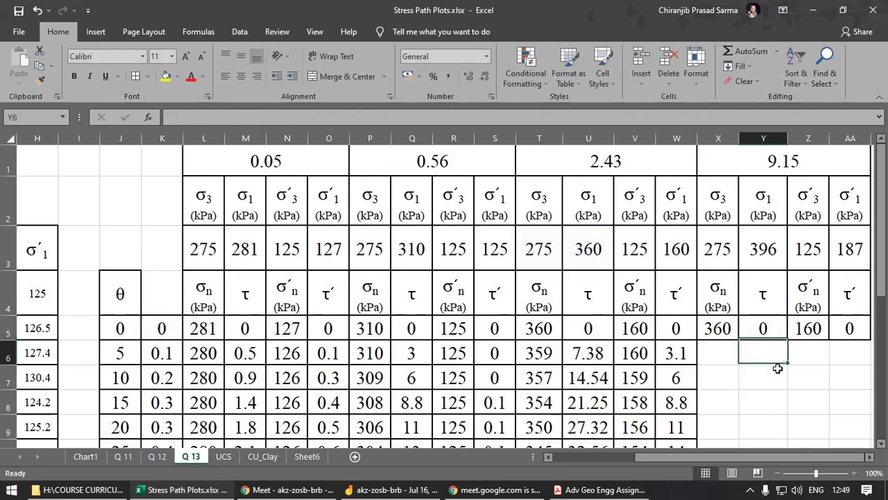
# Step: Point the angle reference in the 9.15 % σ´n formula in Z5 to K5
pyautogui.click(807, 330)
pyautogui.click(364, 118)
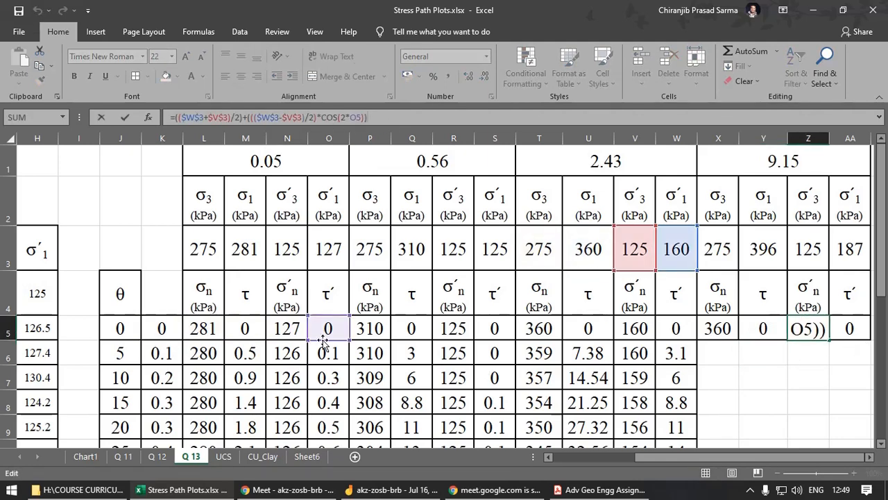
pyautogui.click(203, 332)
pyautogui.click(162, 331)
pyautogui.press('Return')
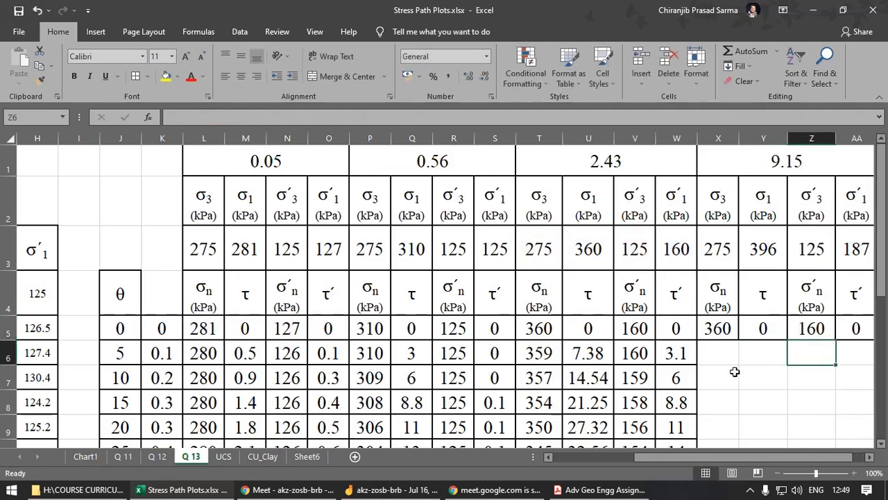
# Step: Point the angle reference in the 9.15 % τ´ formula in AA5 to K5
pyautogui.click(840, 329)
pyautogui.click(299, 118)
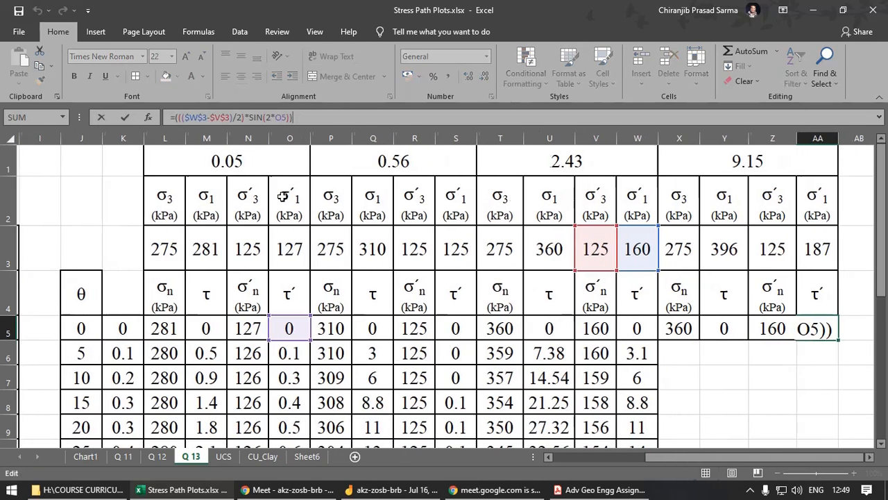
pyautogui.click(162, 332)
pyautogui.click(120, 332)
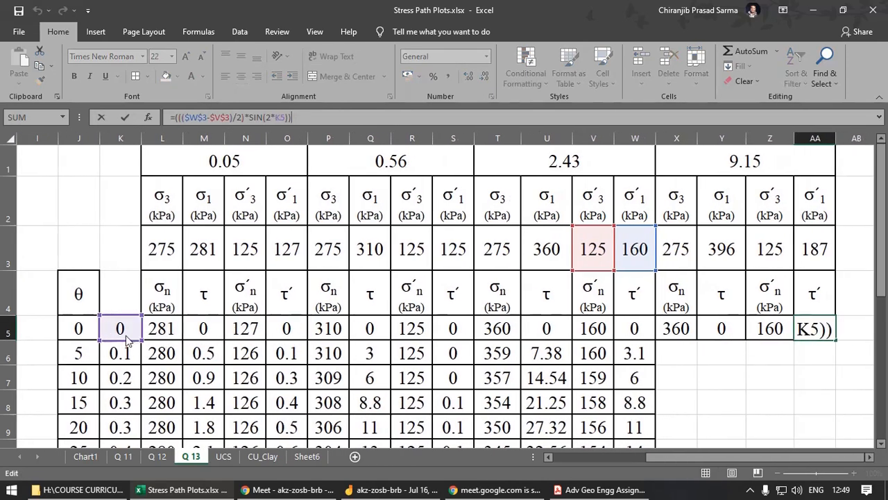
pyautogui.press('Return')
# Step: Repoint the σn formula in X5 to the 9.15 % principal stresses, using $Y$3 for σ1 and $X$3 for σ3
pyautogui.click(687, 320)
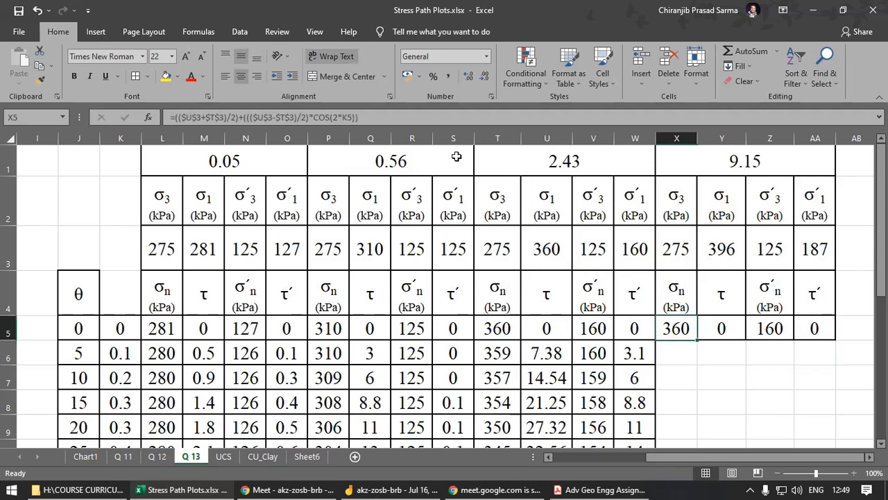
pyautogui.press('F2')
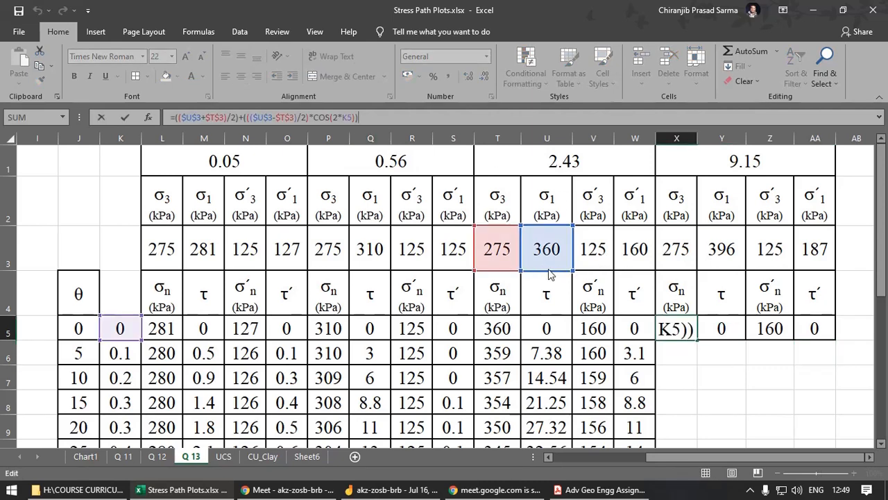
pyautogui.moveTo(548, 270); pyautogui.dragTo(707, 268)
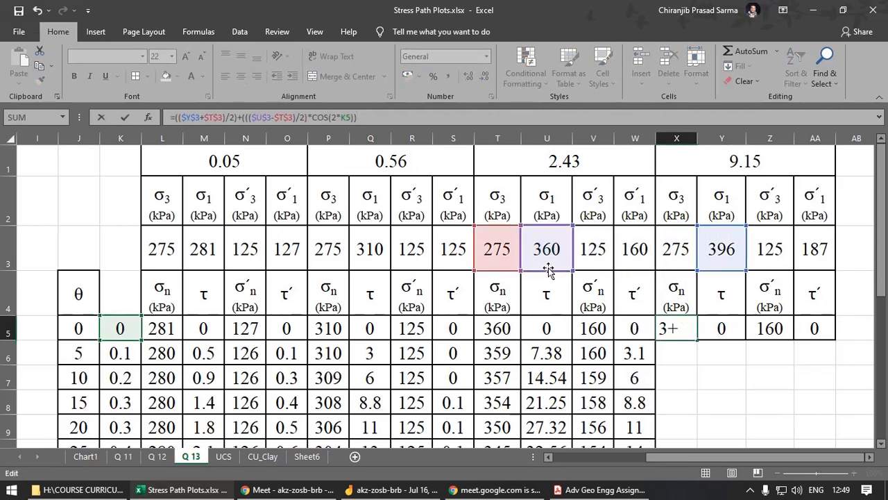
pyautogui.moveTo(550, 270); pyautogui.dragTo(725, 274)
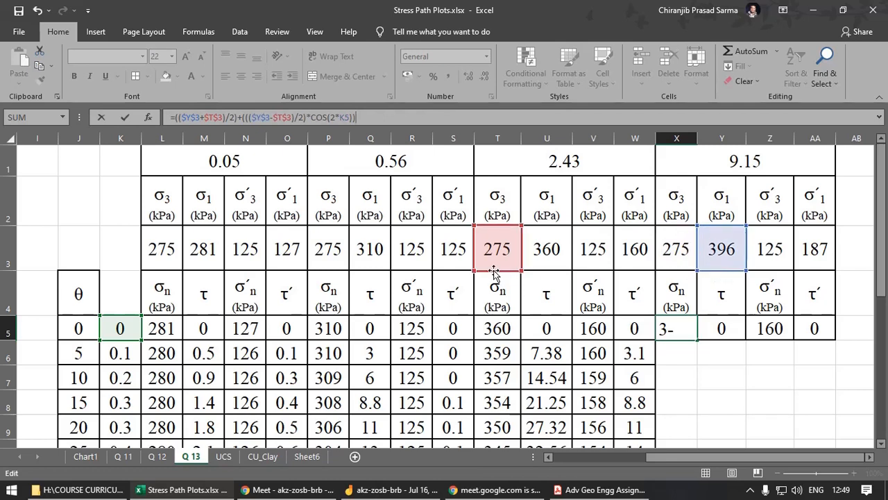
pyautogui.moveTo(515, 271); pyautogui.dragTo(694, 273)
pyautogui.moveTo(506, 273); pyautogui.dragTo(677, 273)
pyautogui.press('Tab')
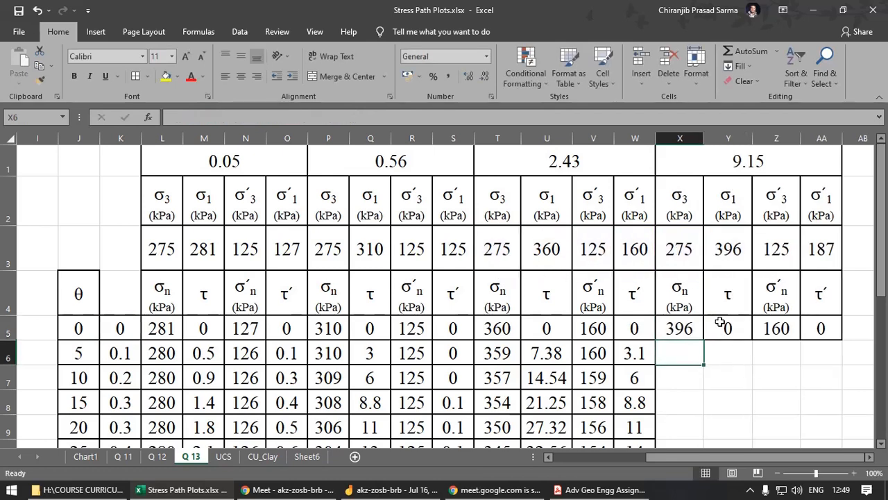
# Step: Repoint the τ formula in Y5 to =((($Y$3-$X$3)/2)*SIN(2*K5)) and check its cell references
pyautogui.click(313, 116)
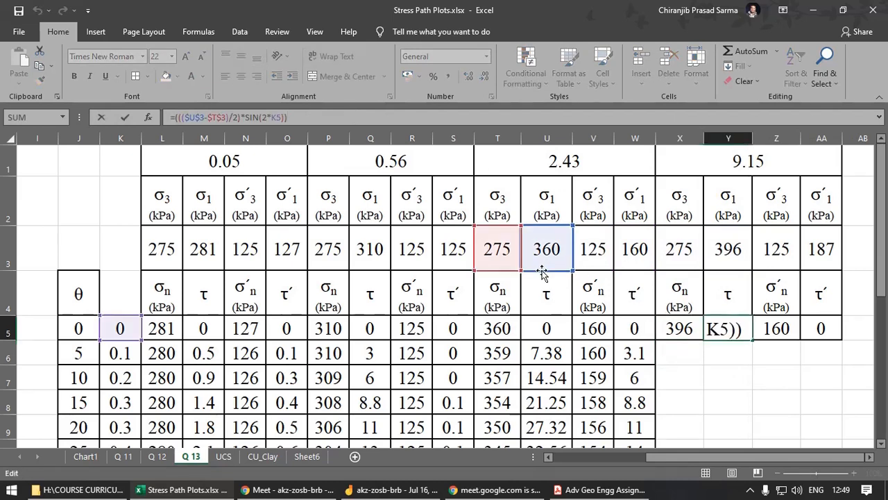
pyautogui.moveTo(546, 272); pyautogui.dragTo(722, 276)
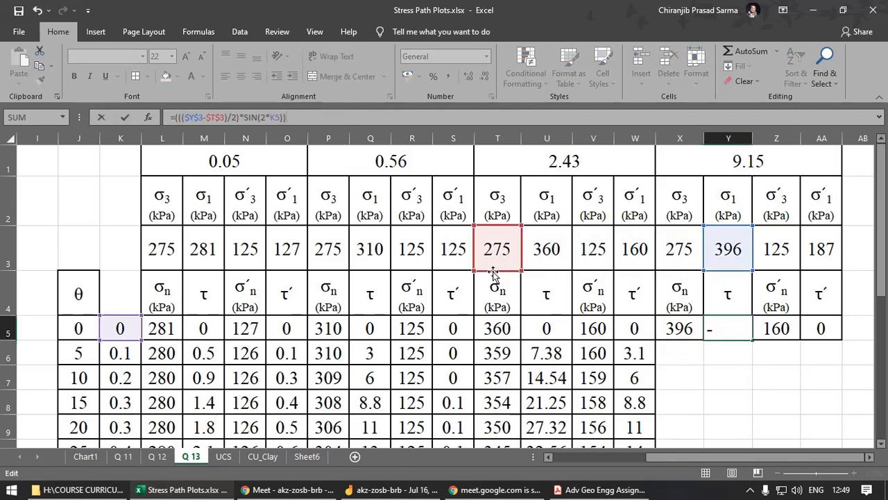
pyautogui.moveTo(496, 272); pyautogui.dragTo(680, 256)
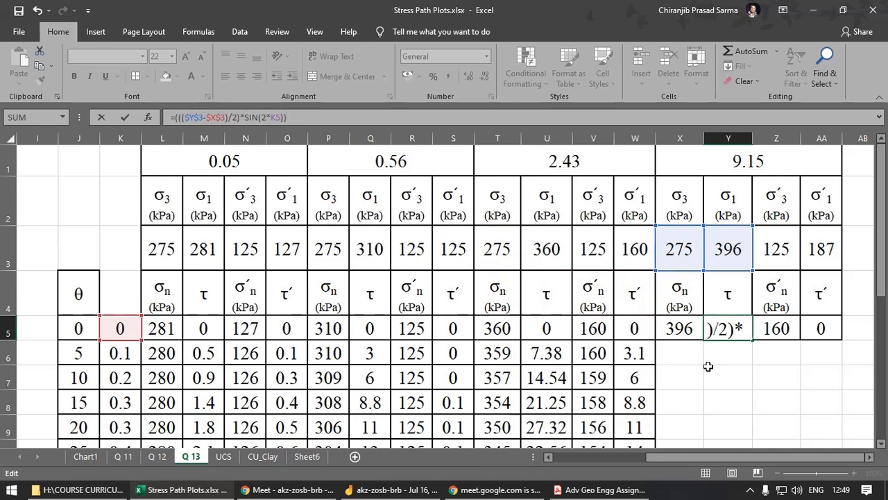
pyautogui.press('Return')
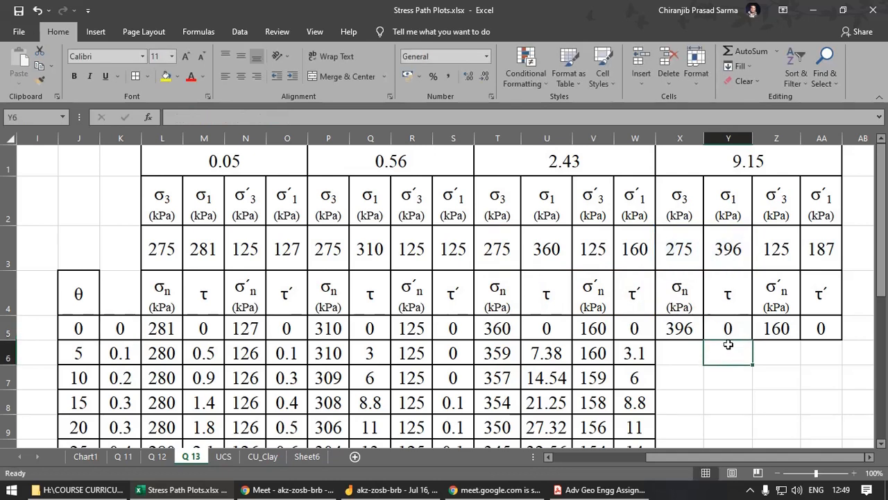
pyautogui.click(727, 332)
pyautogui.click(327, 116)
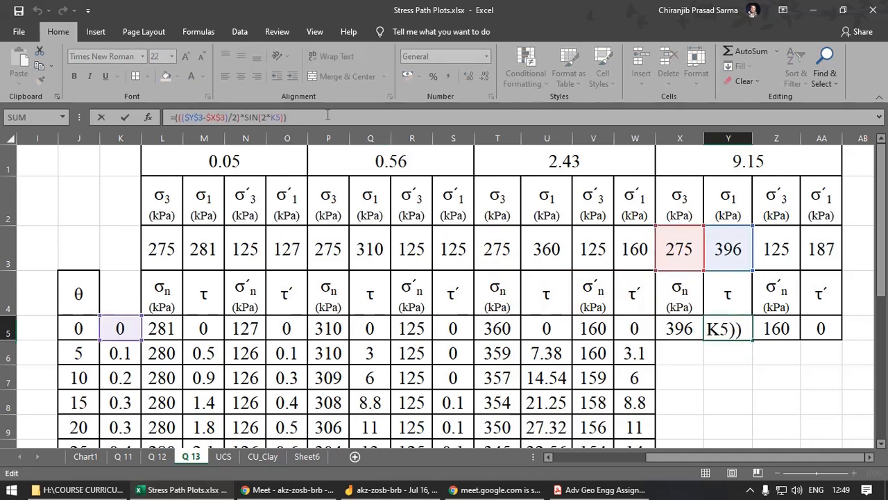
# Step: Repoint the σ´n formula in Z5 to the 9.15 % effective principal stresses, using $AA$3 for σ´1 and $Z$3 for σ´3
pyautogui.press('Return')
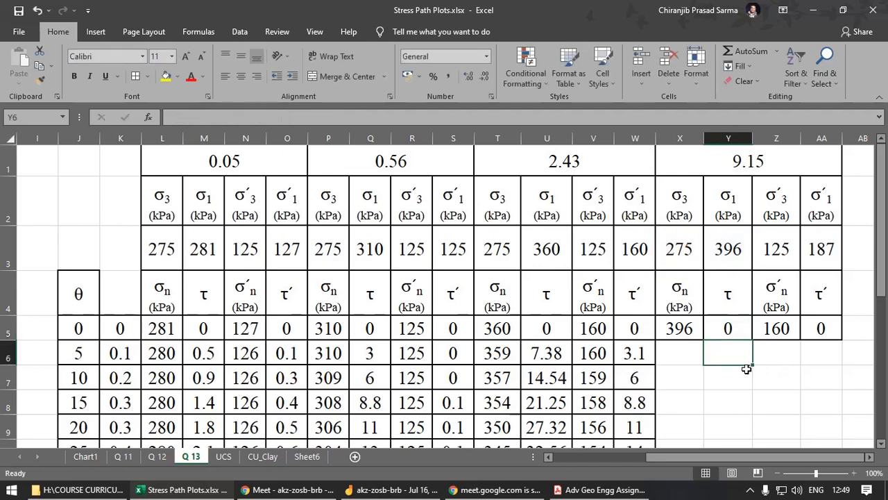
pyautogui.click(776, 328)
pyautogui.doubleClick(776, 327)
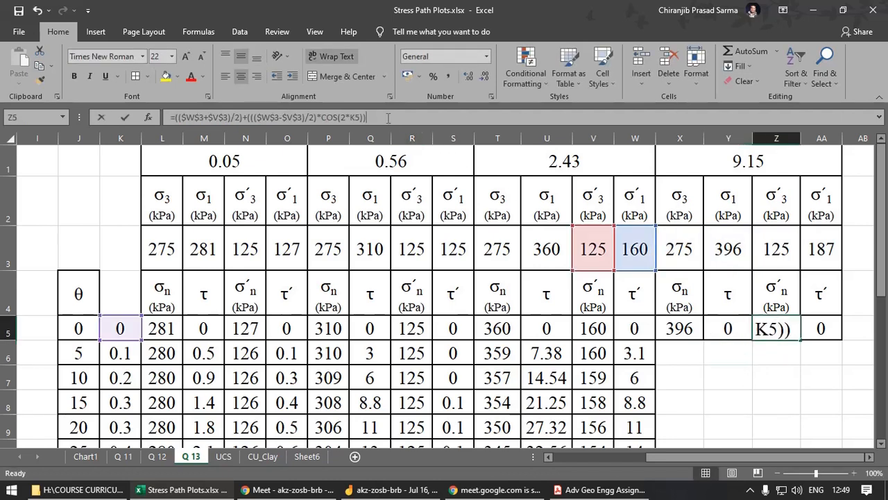
pyautogui.moveTo(633, 275); pyautogui.dragTo(775, 265)
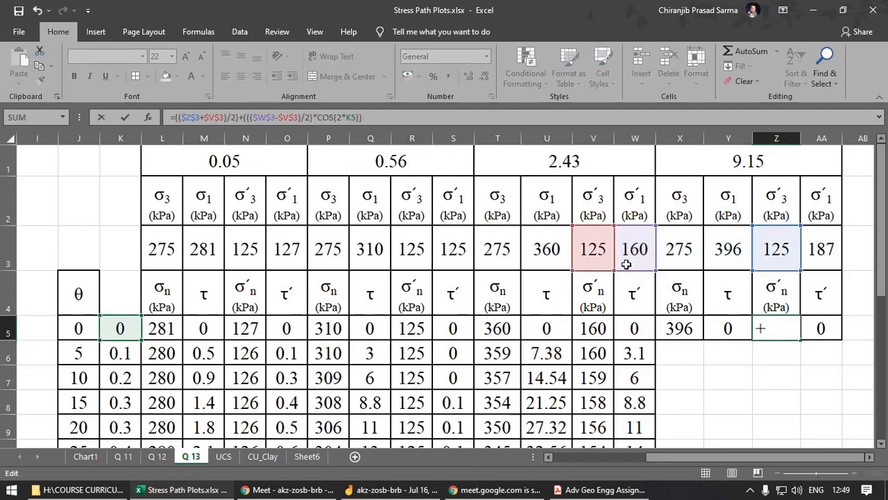
pyautogui.moveTo(628, 273); pyautogui.dragTo(777, 262)
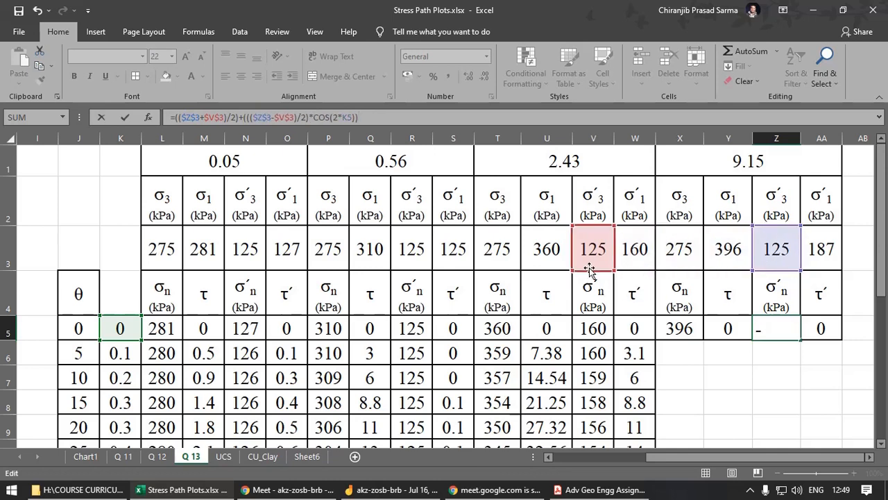
pyautogui.moveTo(610, 271)
pyautogui.mouseDown()
pyautogui.moveTo(666, 262)
pyautogui.moveTo(595, 264)
pyautogui.mouseUp()
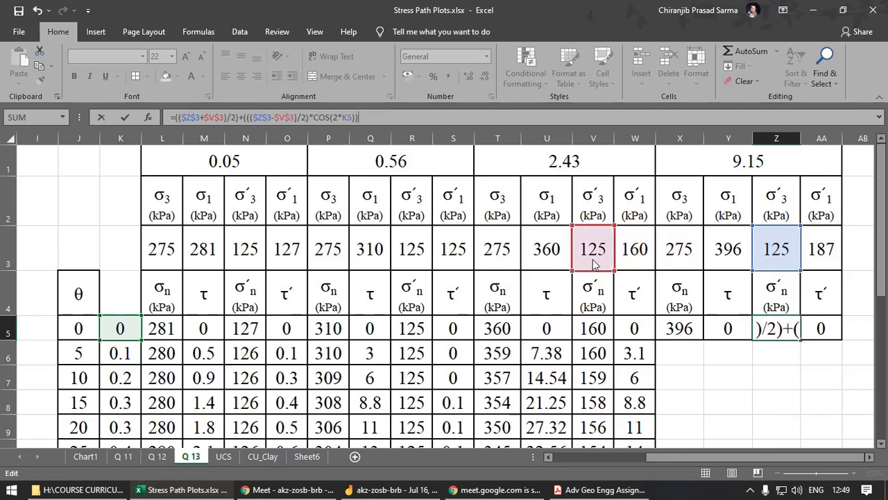
pyautogui.moveTo(774, 277); pyautogui.dragTo(807, 266)
pyautogui.click(770, 326)
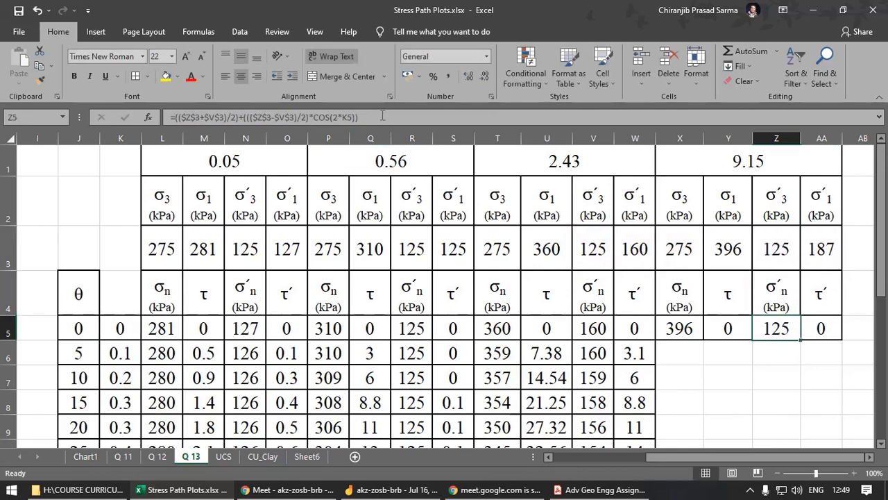
pyautogui.press('F2')
pyautogui.moveTo(773, 271); pyautogui.dragTo(832, 274)
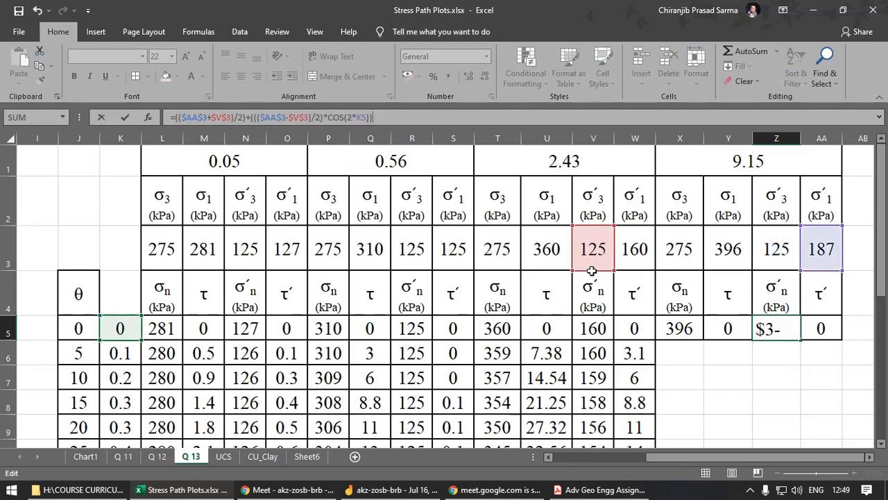
pyautogui.moveTo(593, 271); pyautogui.dragTo(777, 271)
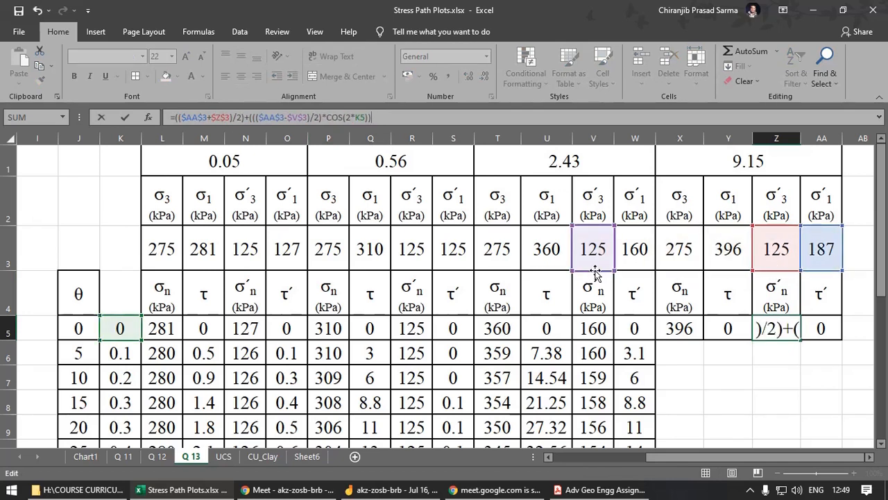
pyautogui.moveTo(603, 272); pyautogui.dragTo(729, 270)
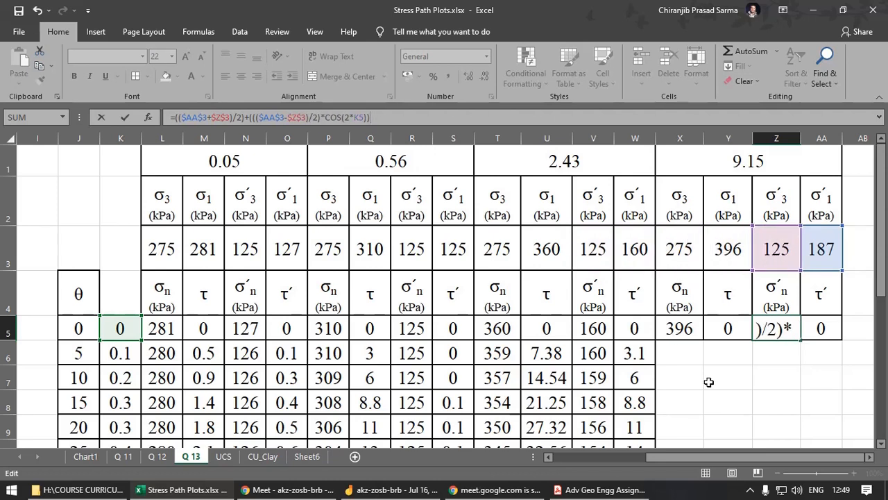
pyautogui.press('Return')
# Step: Repoint the τ´ formula in AA5 to the 9.15 % effective stresses, making it =((($AA$3-$Z$3)/2)*SIN(2*K5))
pyautogui.click(840, 331)
pyautogui.doubleClick(840, 331)
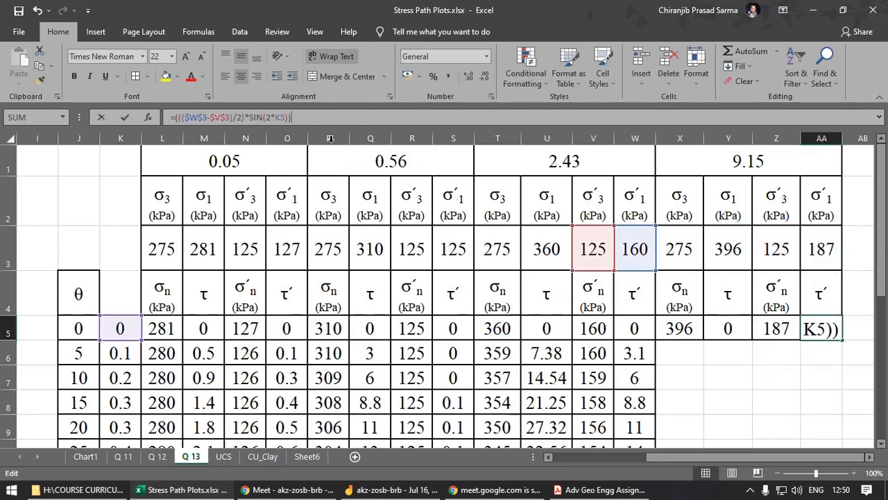
pyautogui.moveTo(637, 273); pyautogui.dragTo(821, 272)
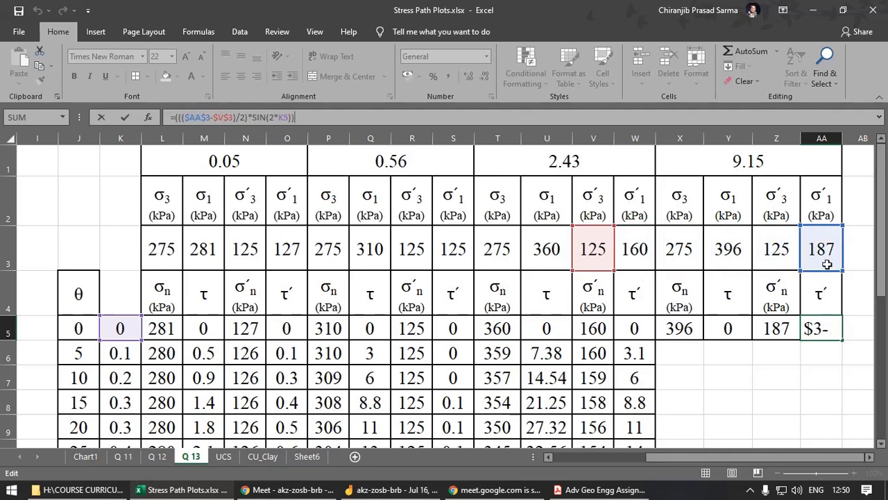
pyautogui.click(591, 272)
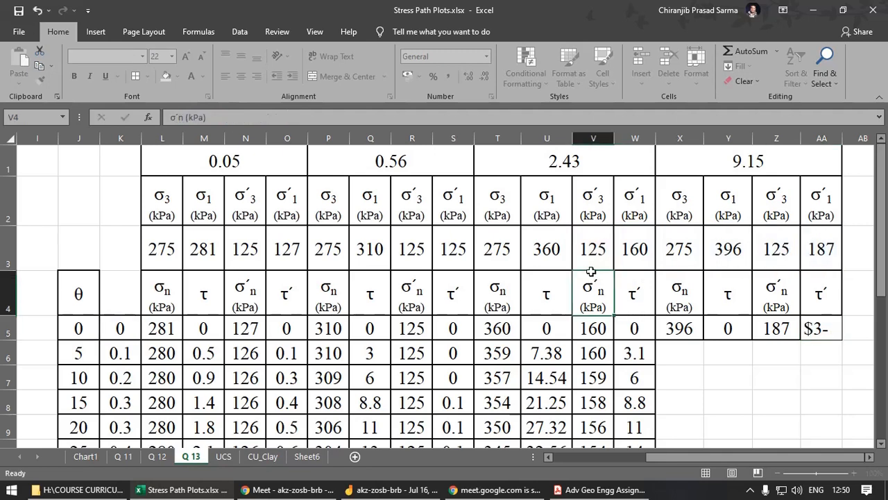
pyautogui.click(818, 327)
pyautogui.doubleClick(819, 327)
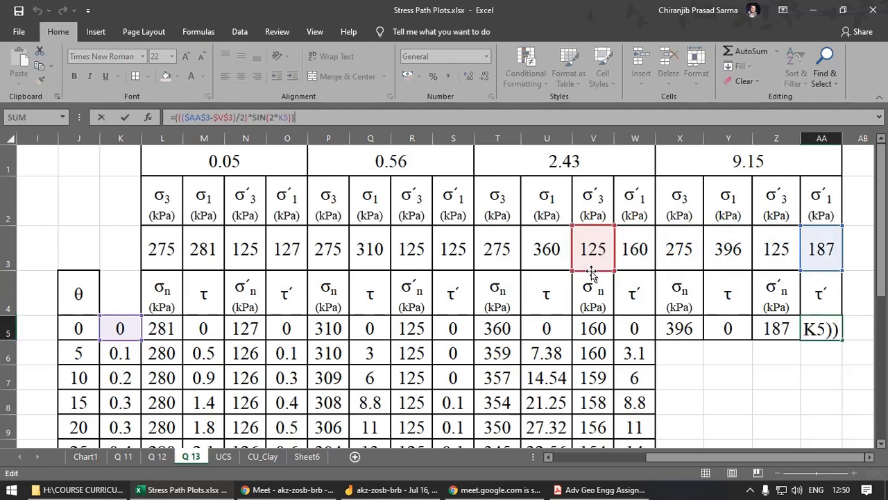
pyautogui.moveTo(632, 275); pyautogui.dragTo(776, 272)
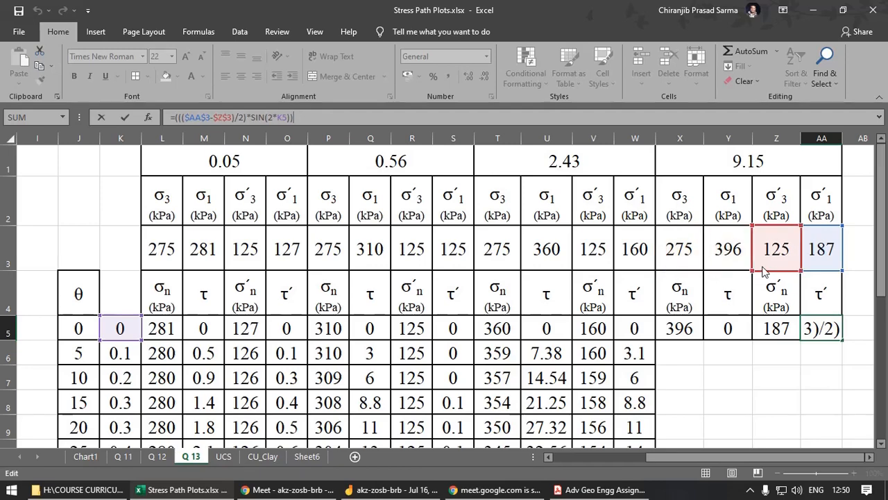
pyautogui.press('Return')
# Step: Fill the four 9.15 % formulas in X5:AA5 down to row 23, covering every angle up to 90°
pyautogui.click(725, 394)
pyautogui.moveTo(676, 329); pyautogui.dragTo(843, 415)
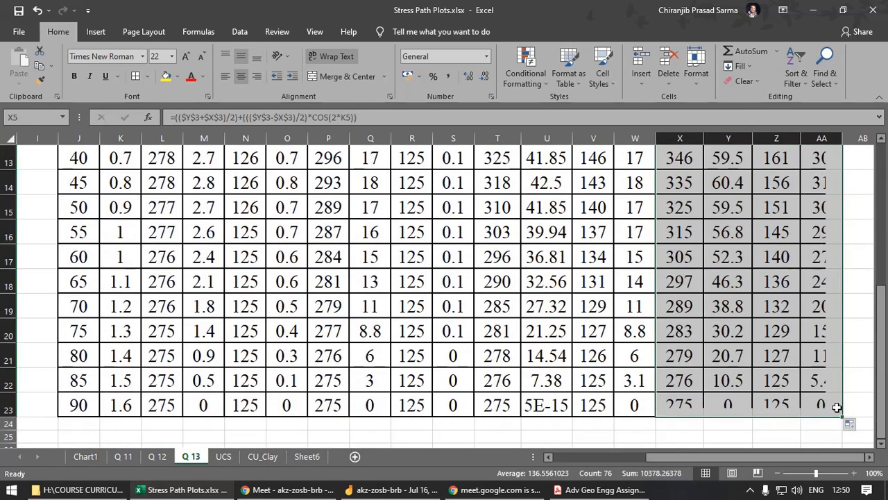
pyautogui.scroll(4, 779, 313)
pyautogui.click(700, 337)
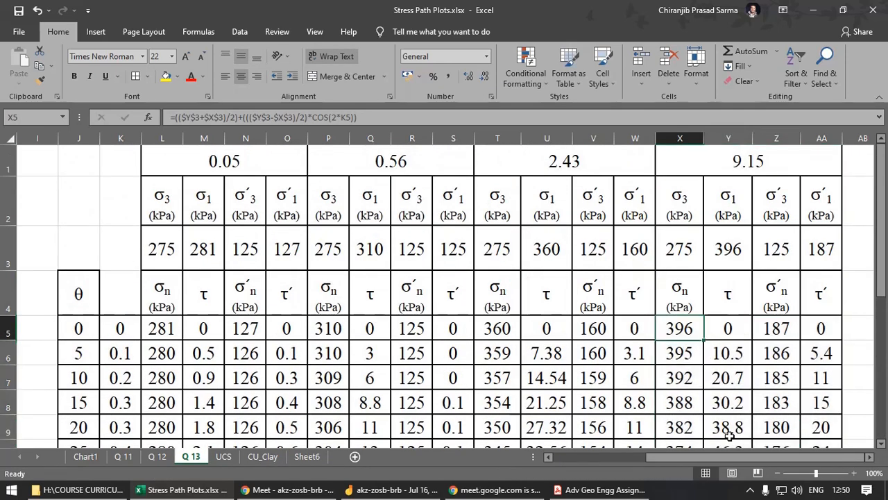
# Step: Review the Q 13 axial strain and stress table in columns A to H, consulting the p, q and p´ formulas in Jamboard before returning to Excel
pyautogui.moveTo(670, 456); pyautogui.dragTo(581, 455)
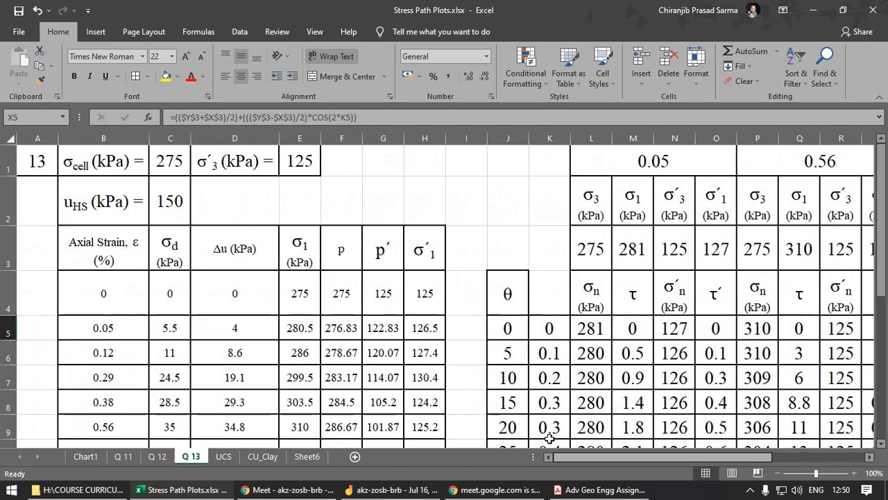
pyautogui.click(446, 200)
pyautogui.click(270, 212)
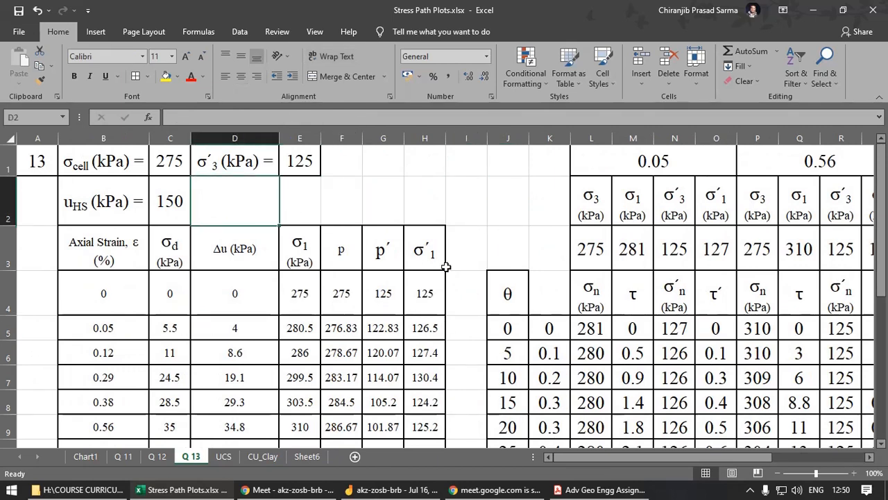
pyautogui.click(29, 167)
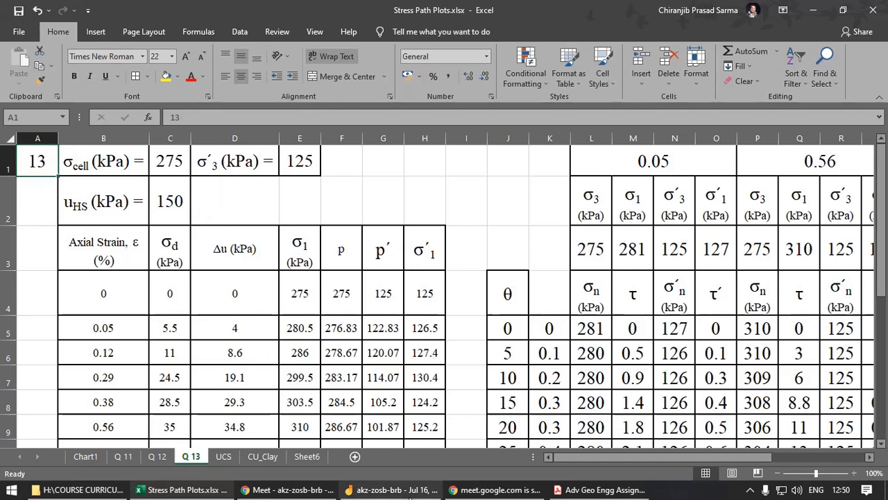
pyautogui.click(411, 491)
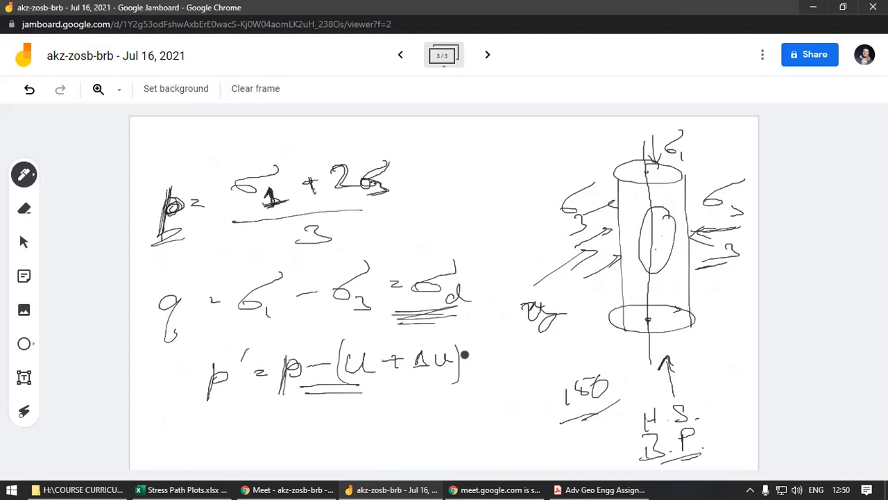
pyautogui.click(292, 492)
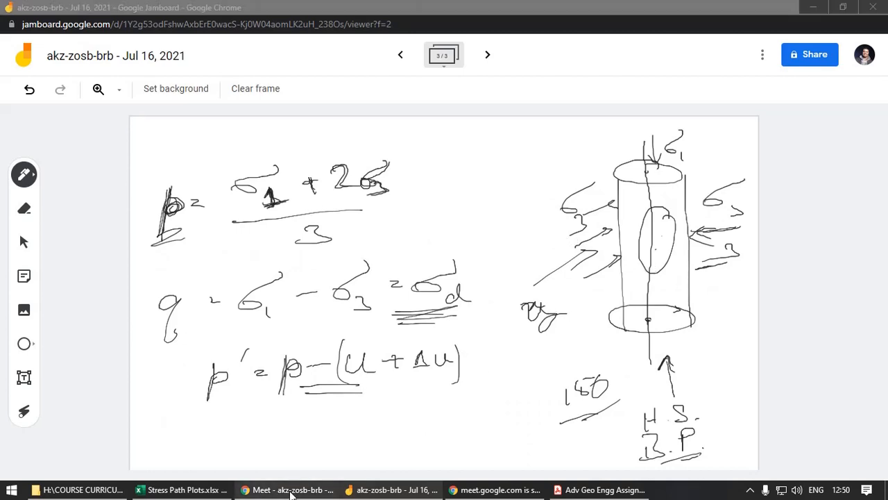
pyautogui.click(195, 491)
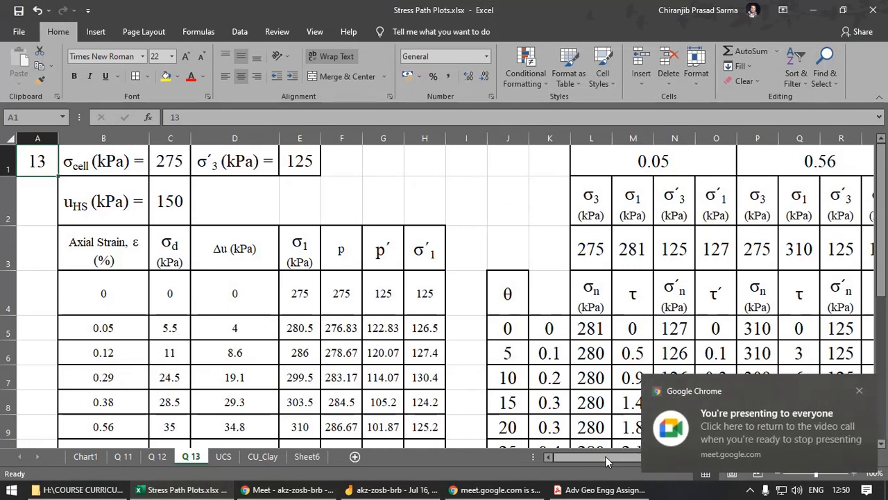
pyautogui.moveTo(658, 456); pyautogui.dragTo(635, 454)
pyautogui.scroll(-1, 425, 343)
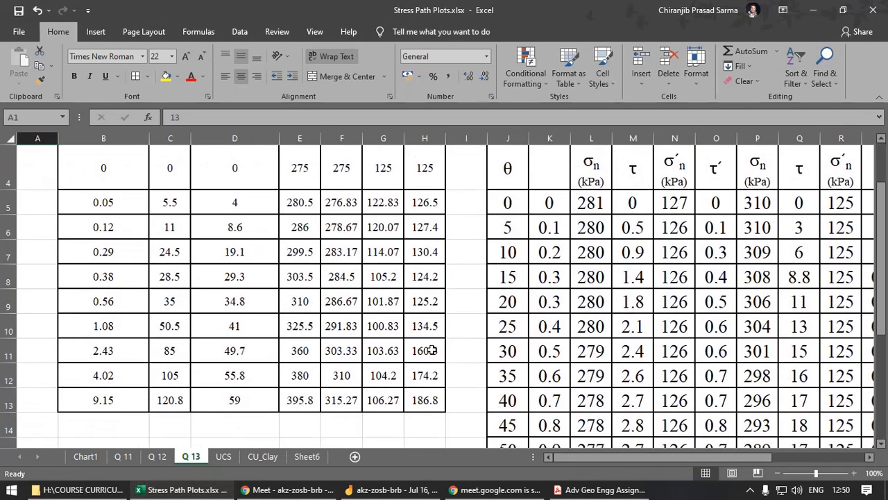
pyautogui.scroll(1, 433, 347)
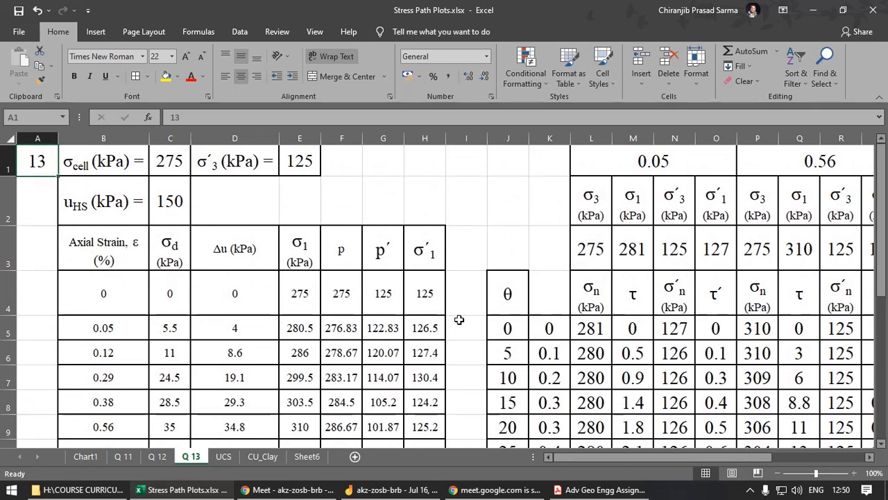